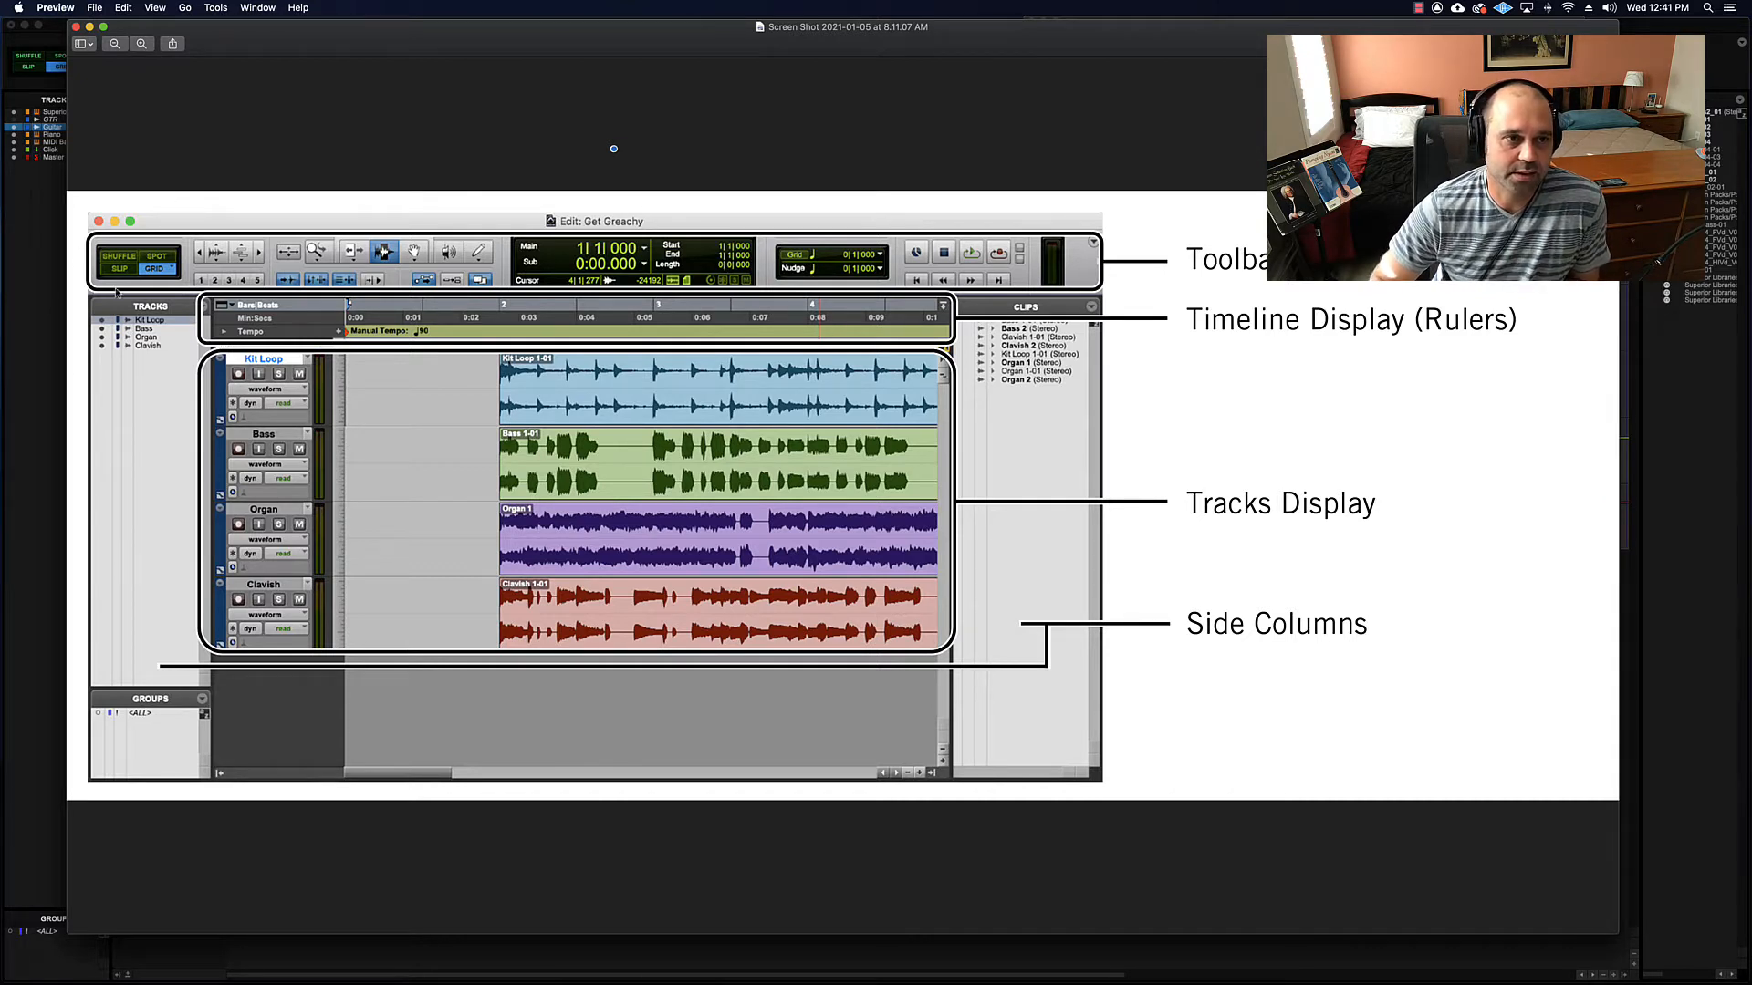
Step: Reposition the annotated Edit window screenshot, close the floating Transport window, and minimize the screenshot to reveal the Pro Tools session
drag(661, 27, 650, 235)
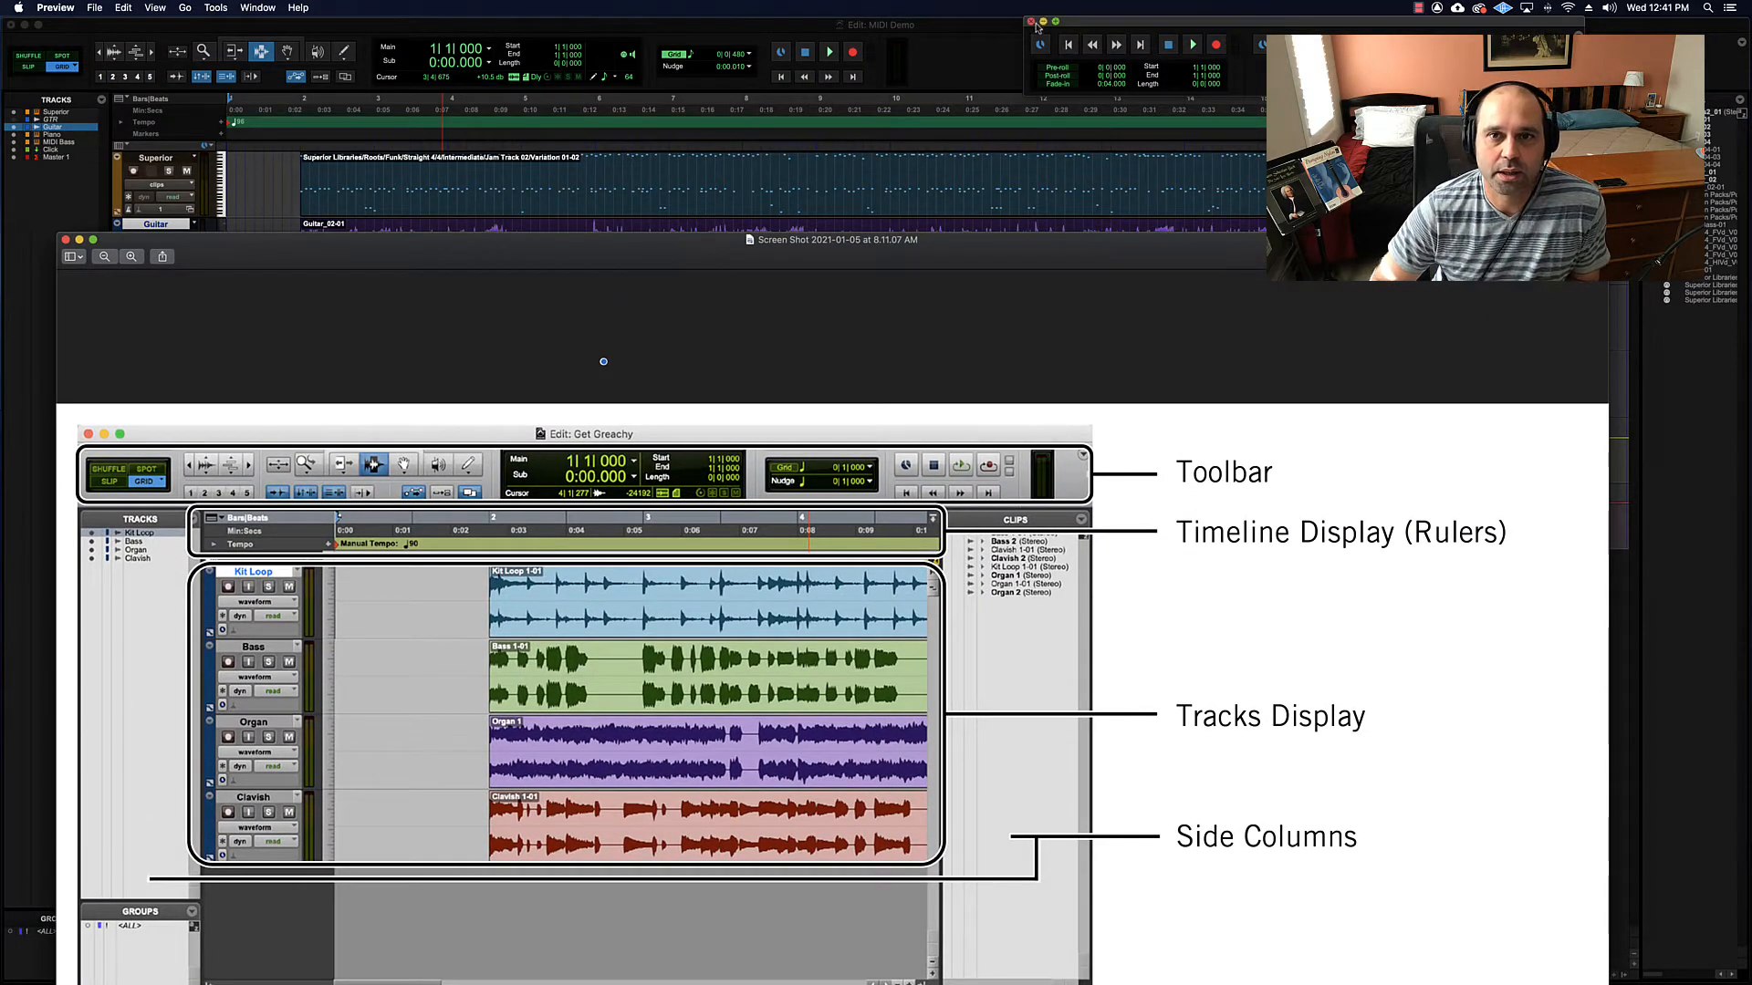
click(1030, 21)
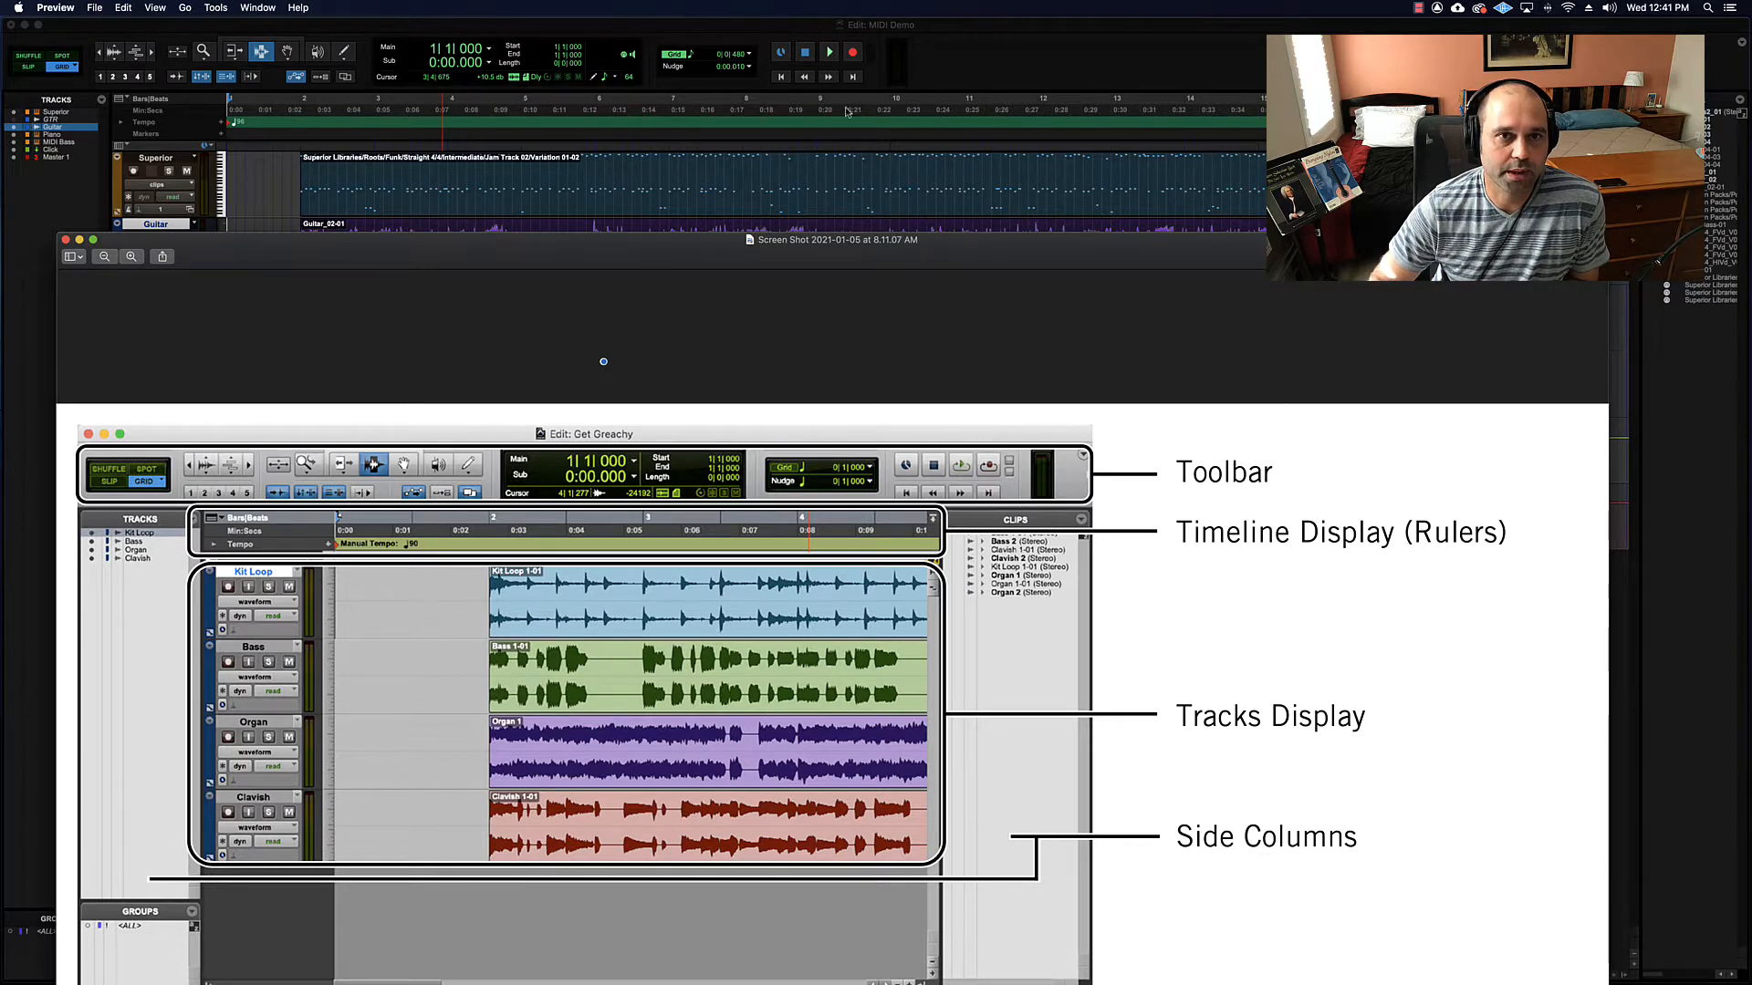
drag(711, 414, 736, 311)
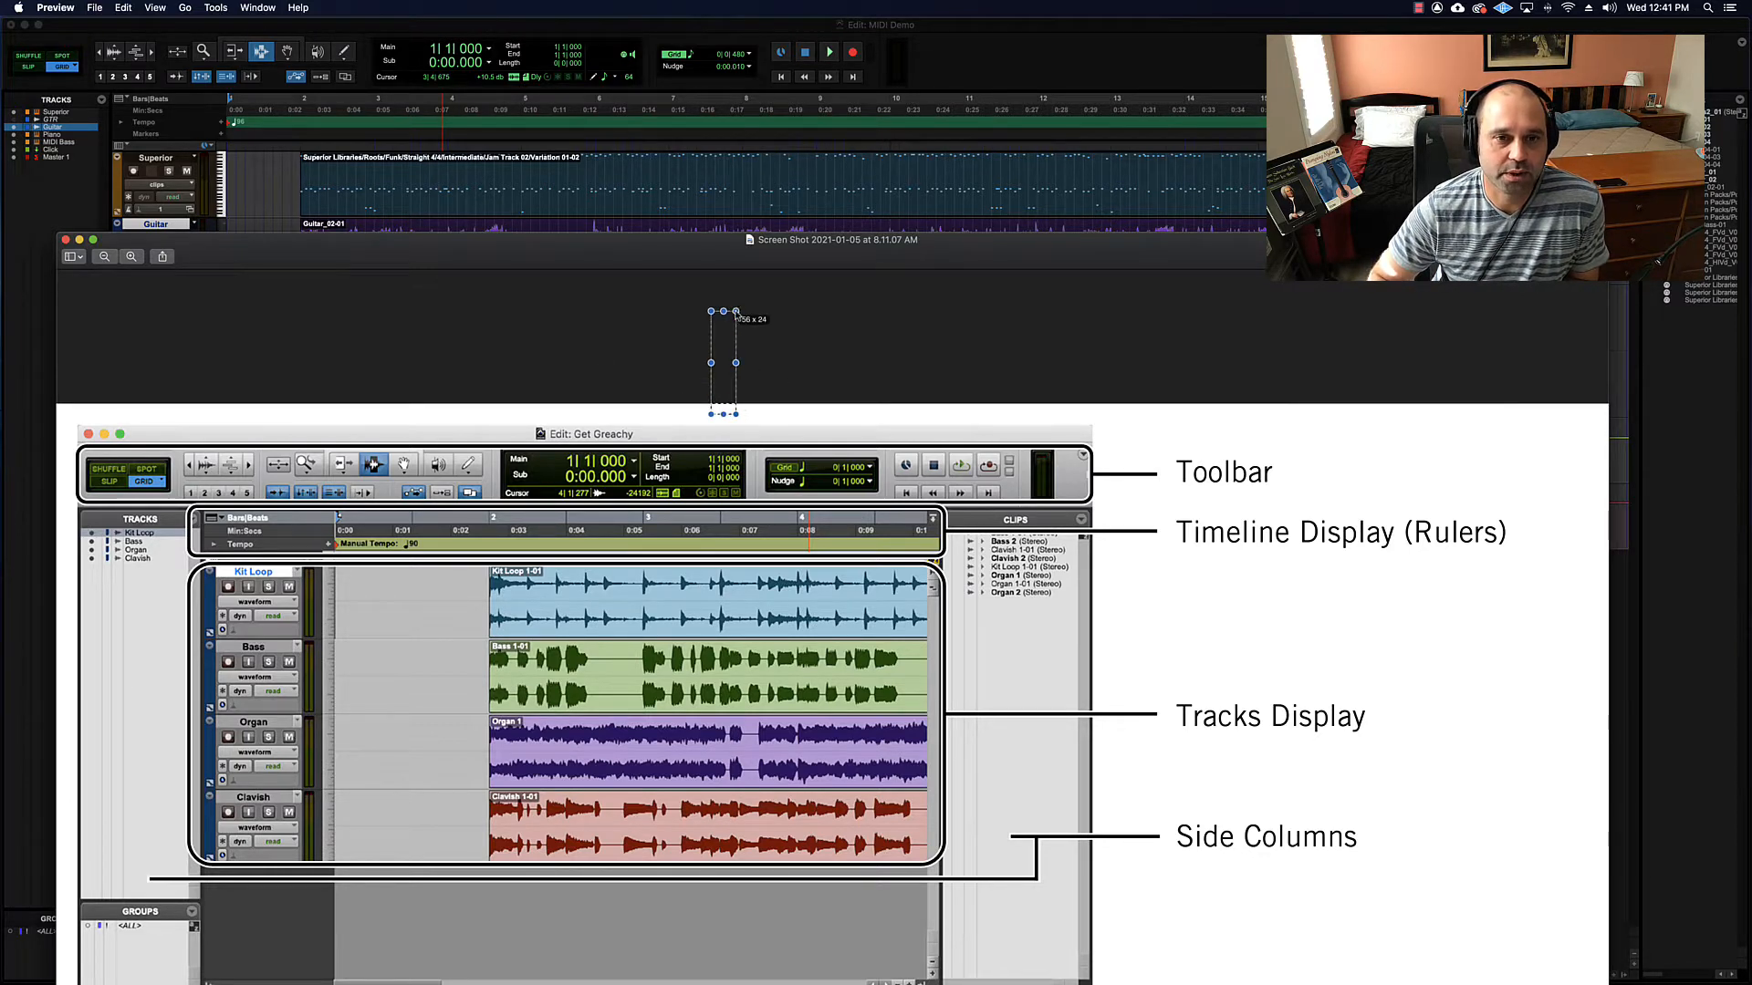
drag(267, 267, 285, 122)
click(484, 166)
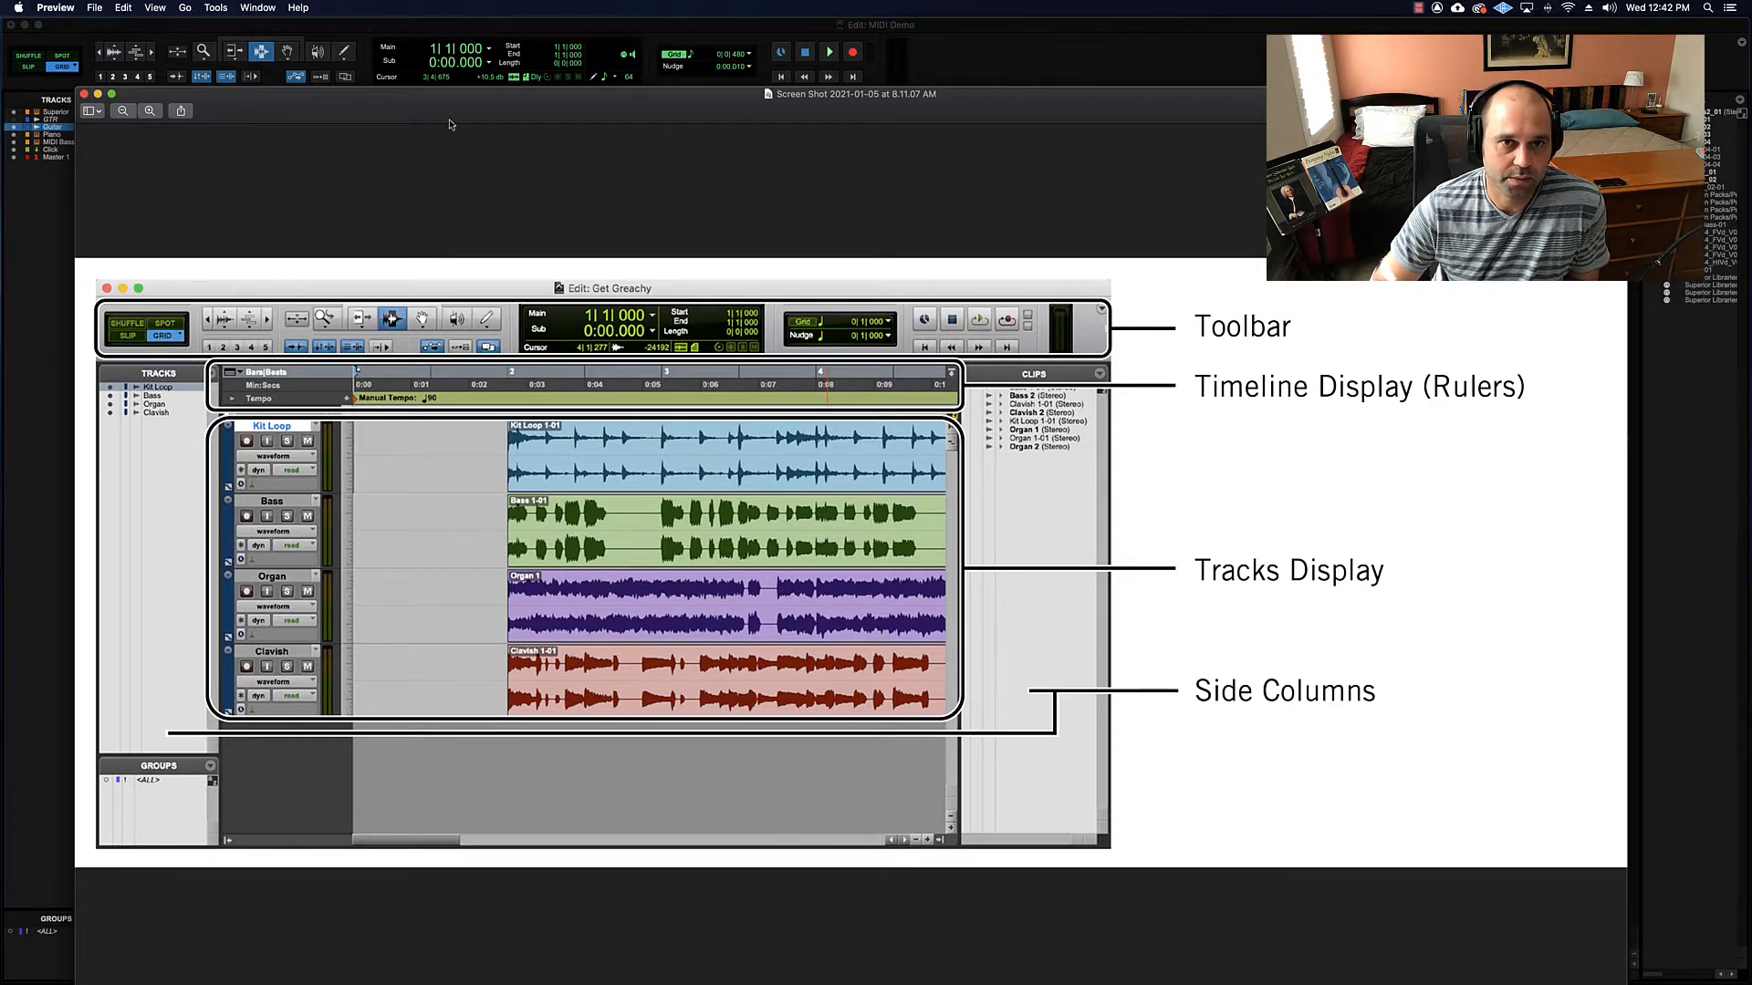
drag(495, 110, 488, 106)
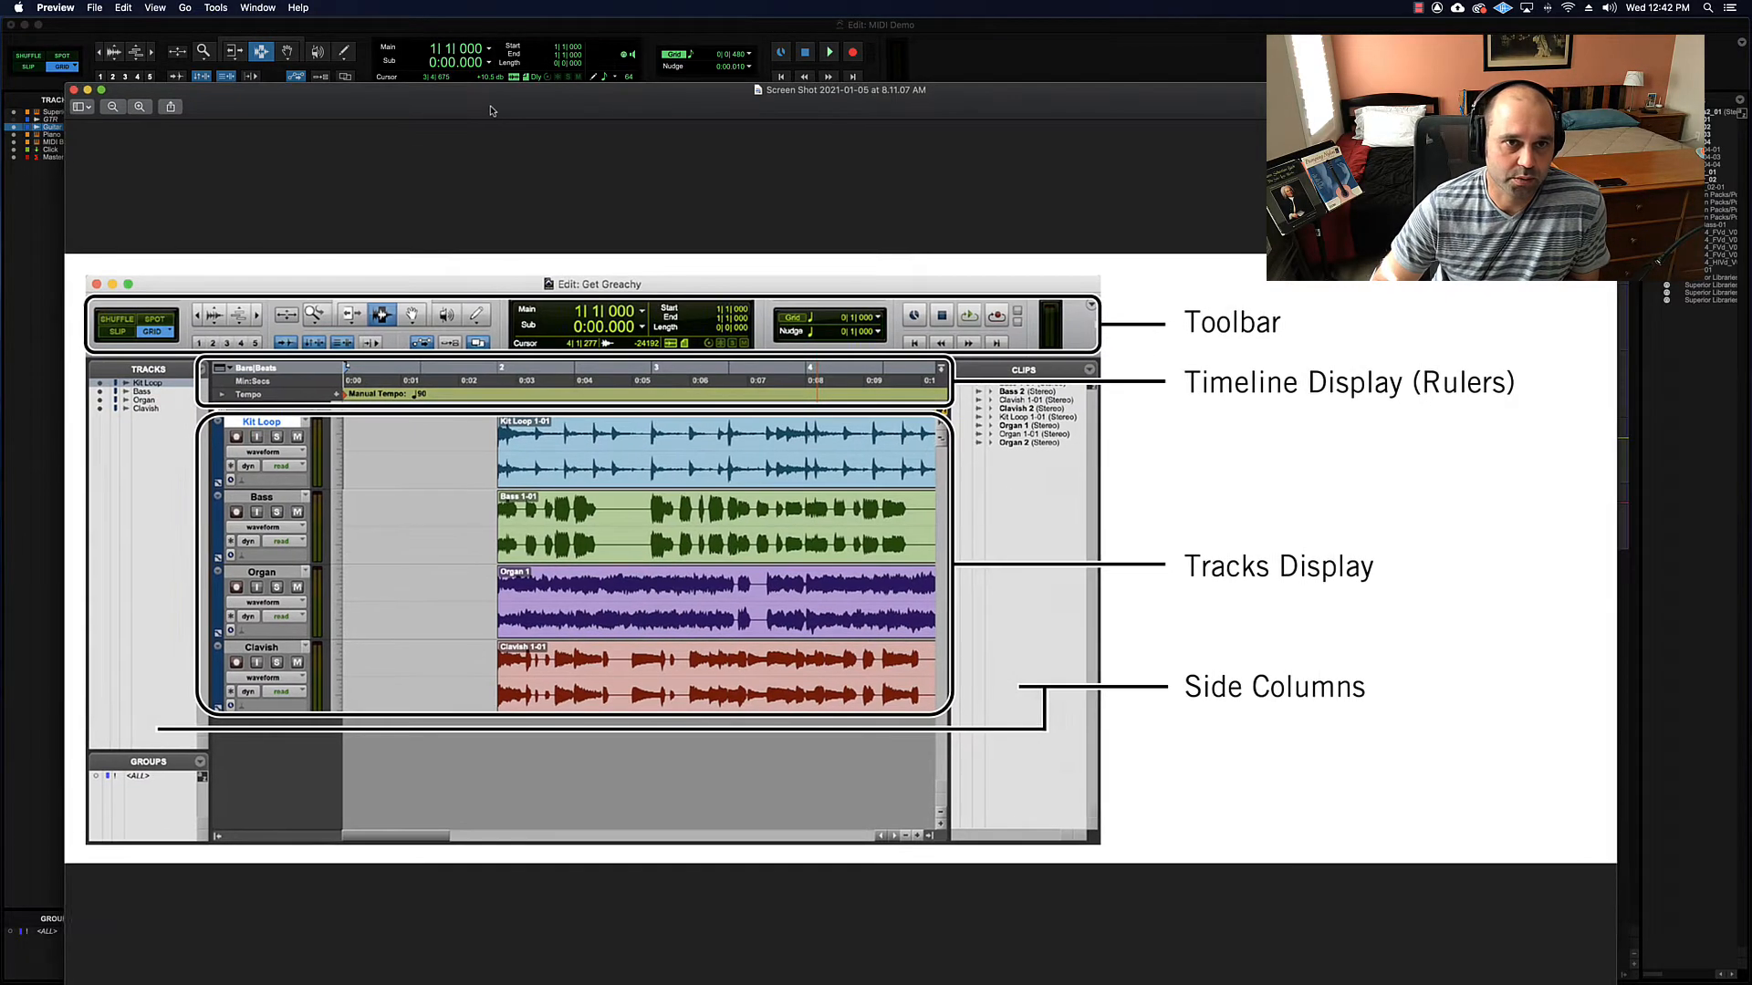
click(88, 90)
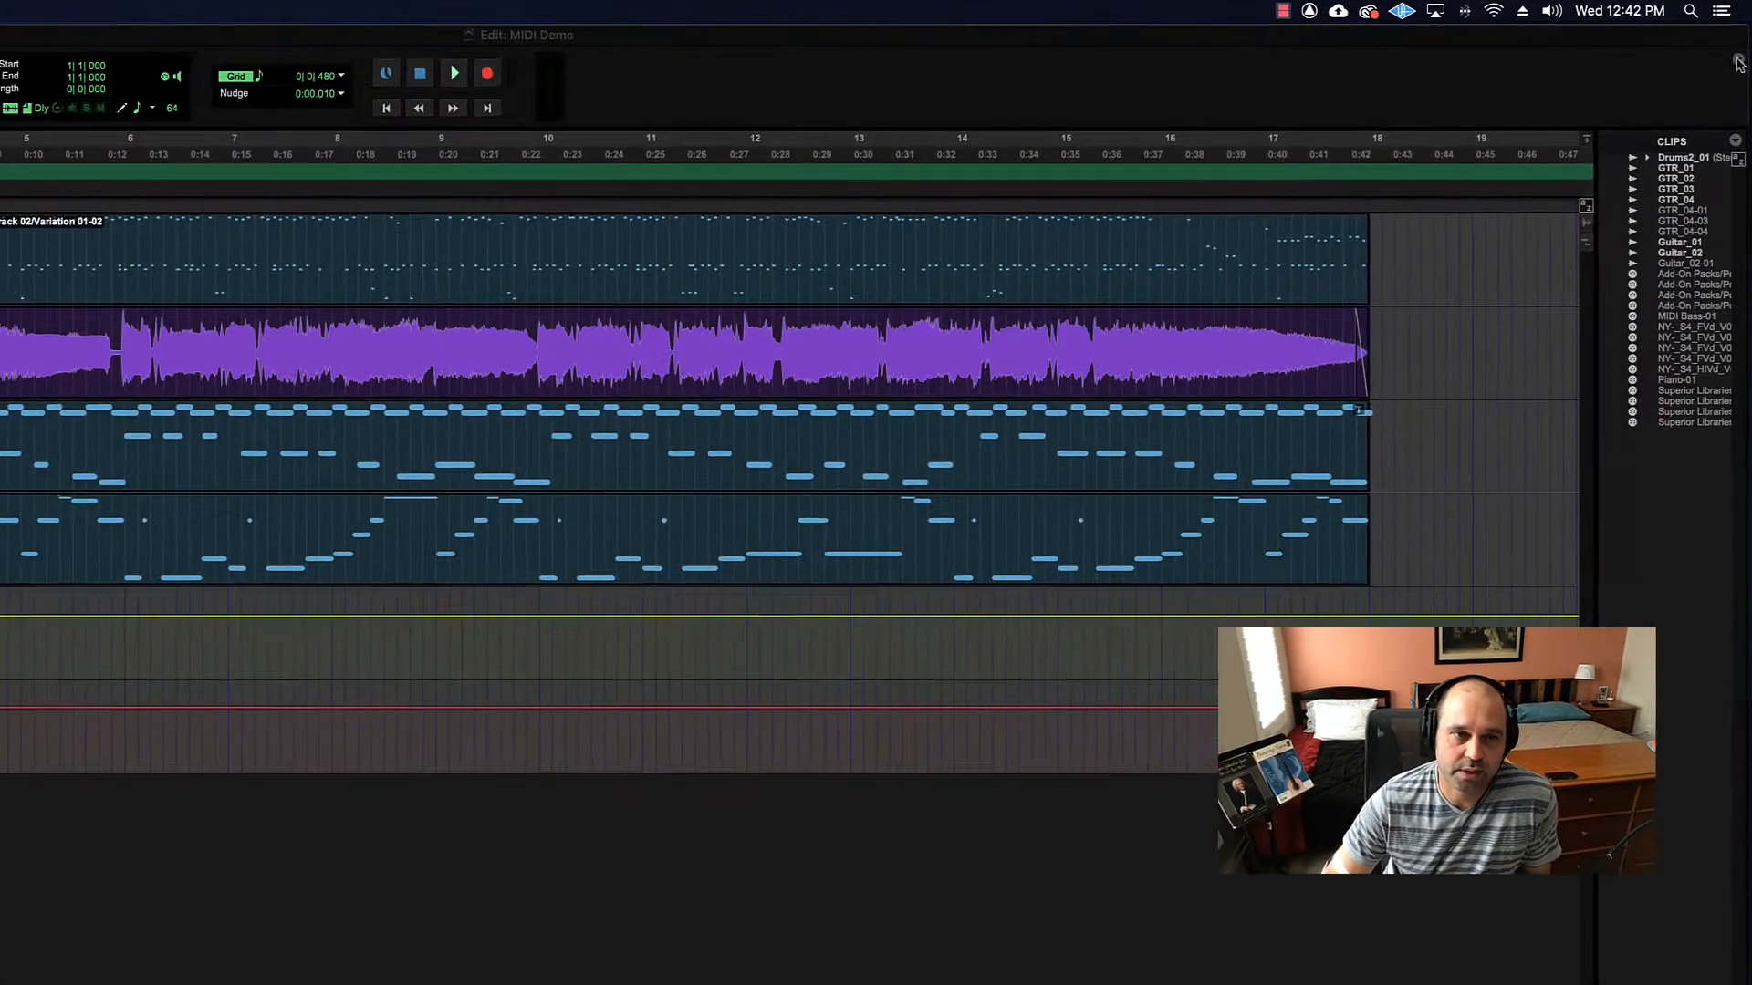
Step: Show the MIDI Controls in the Edit window toolbar and close the floating Transport window
click(1737, 62)
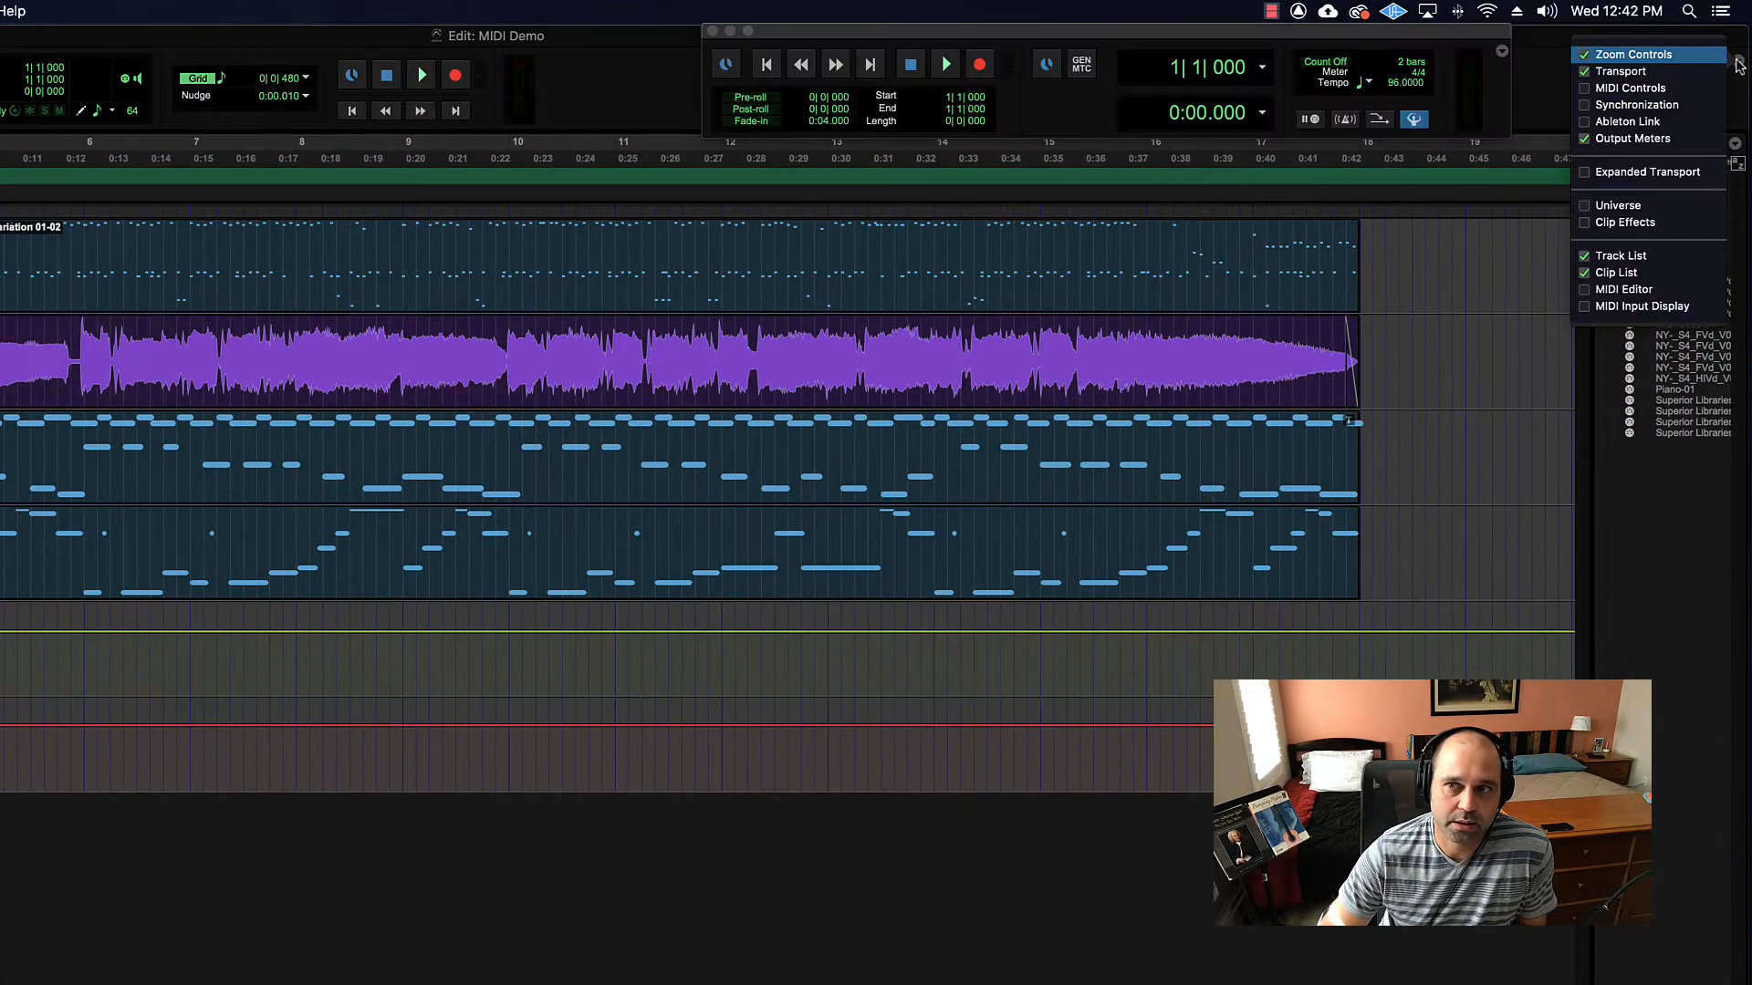
click(1606, 88)
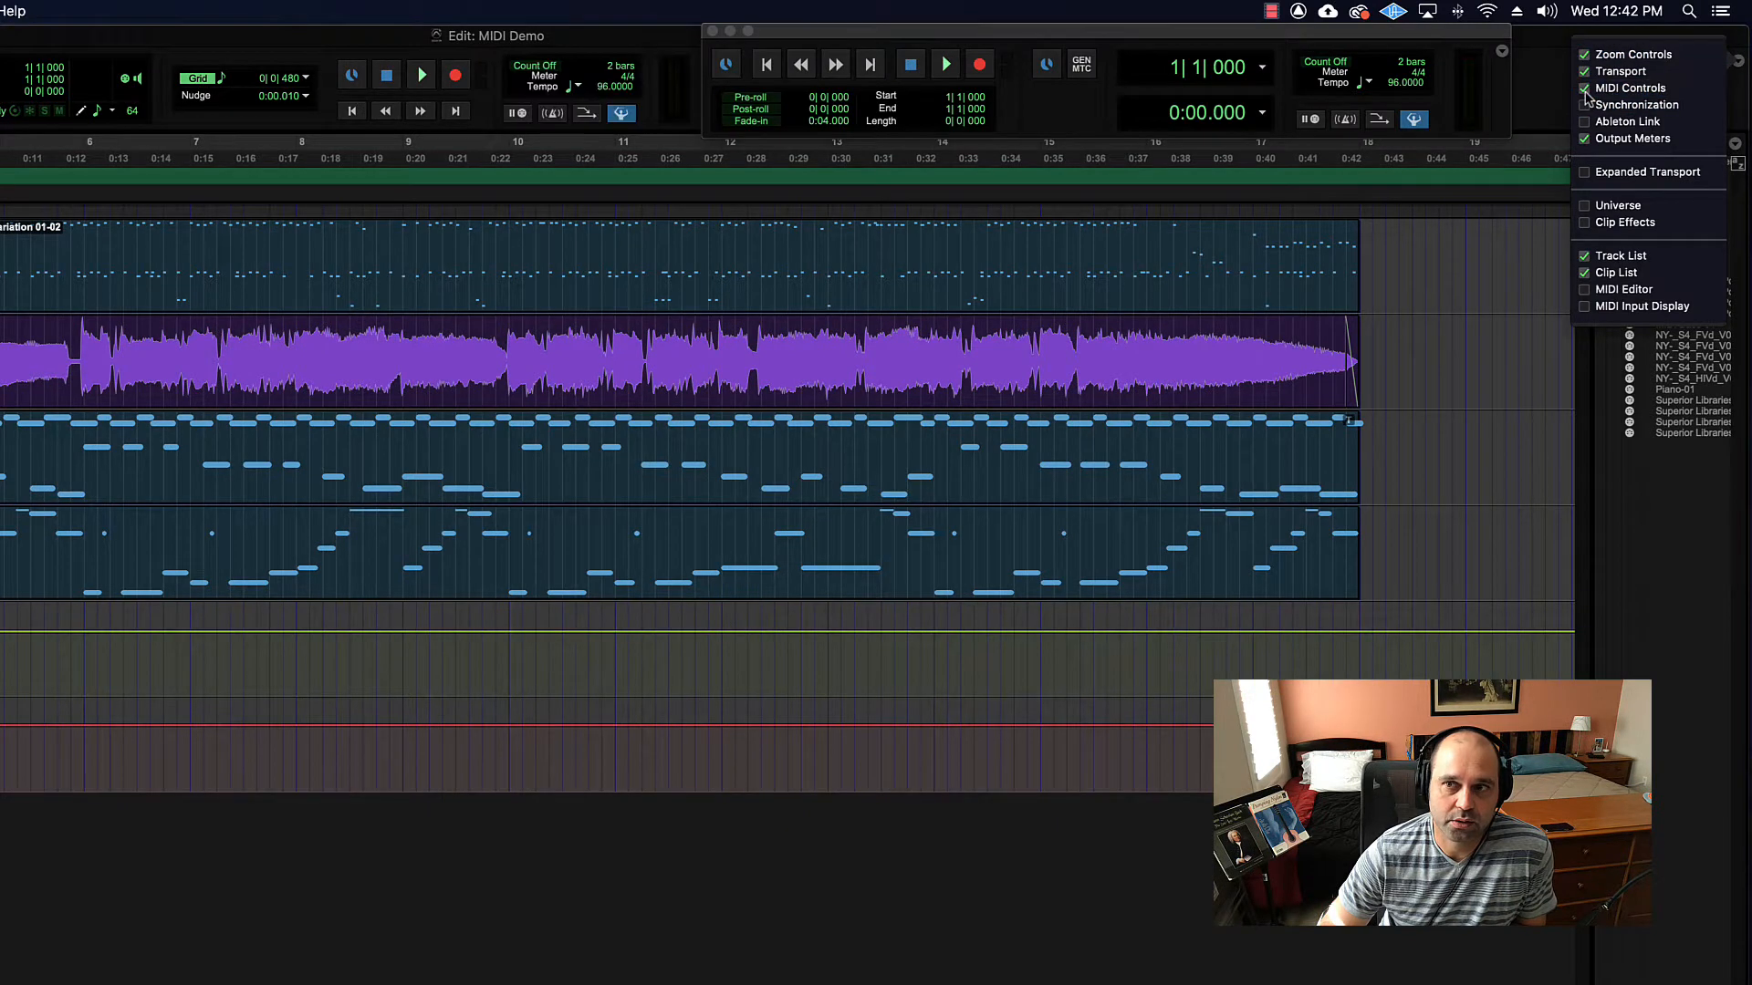
click(712, 31)
Step: Turn on the Expanded Transport display in the Edit window toolbar
click(1735, 62)
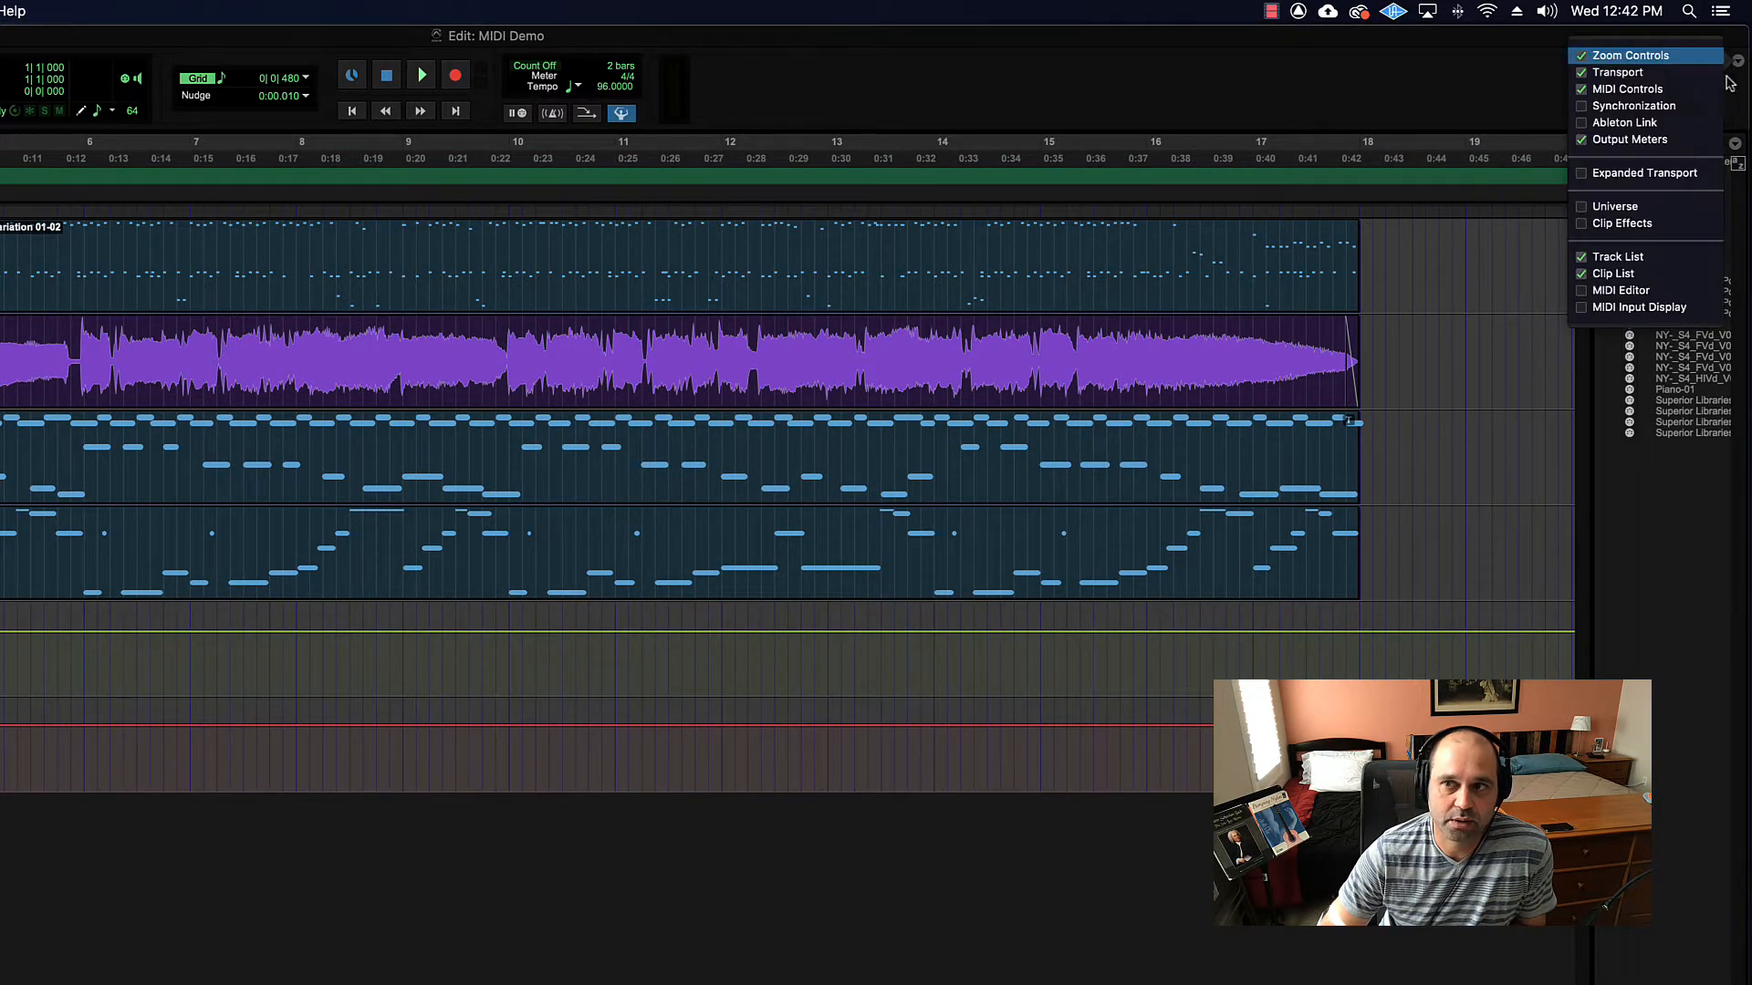
click(1586, 106)
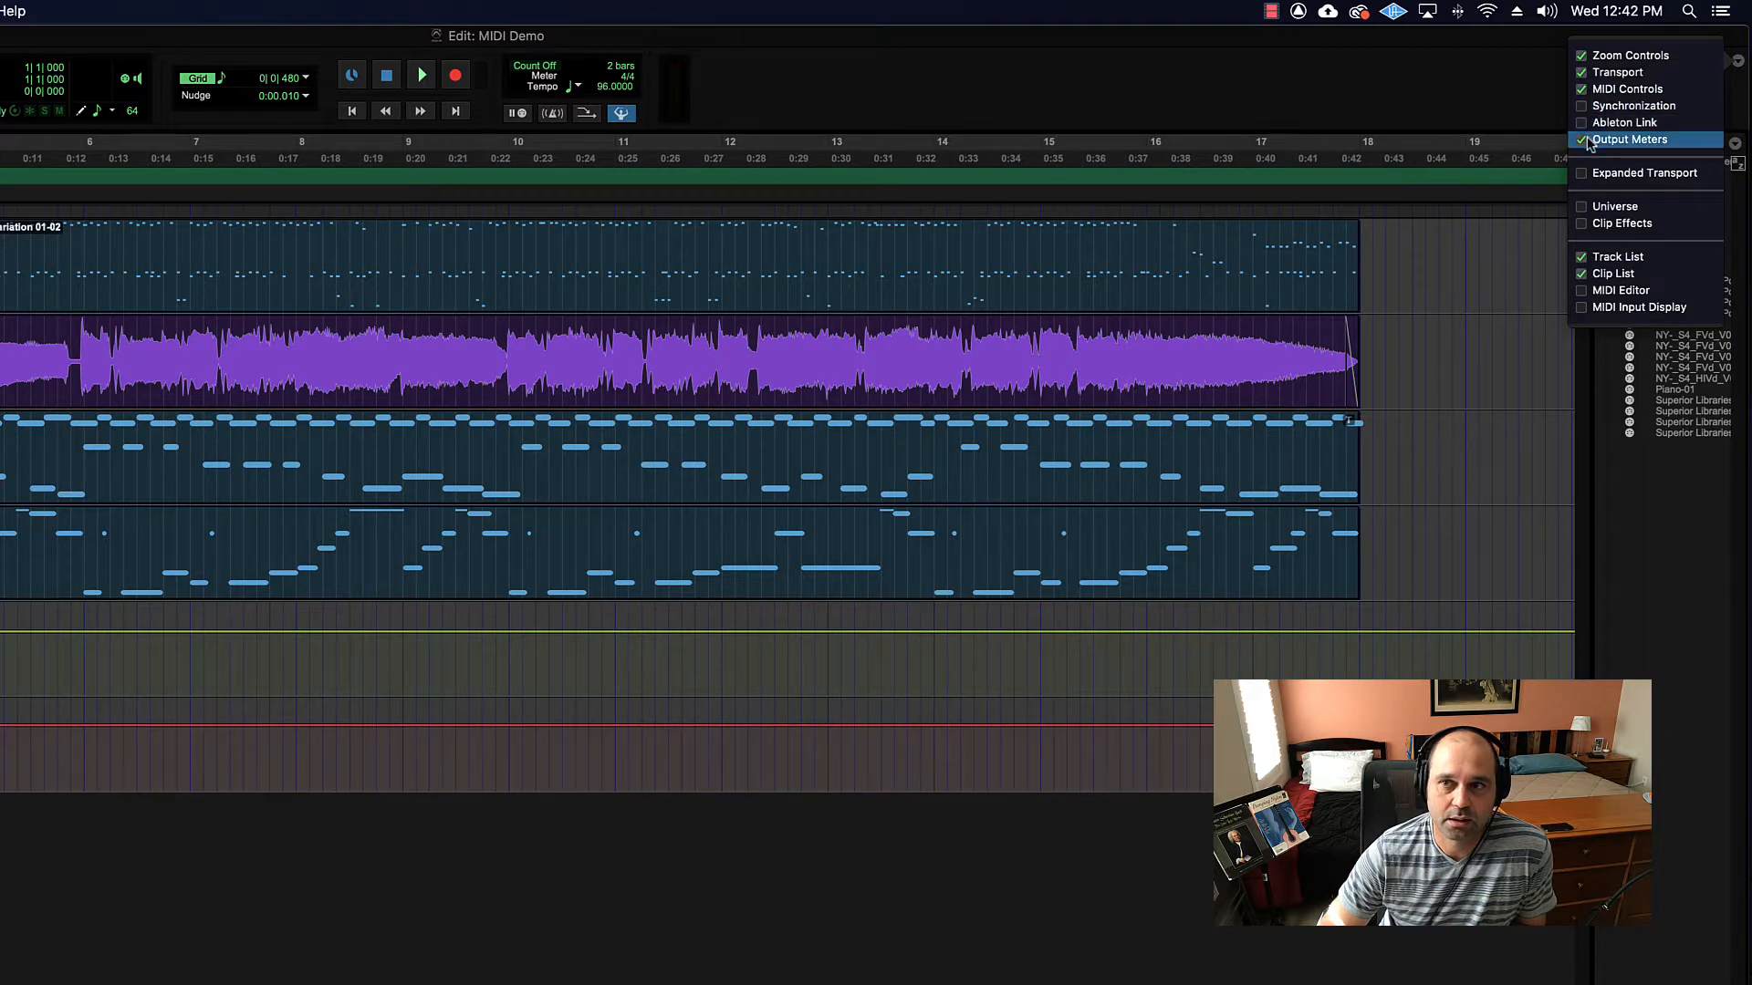
click(1620, 174)
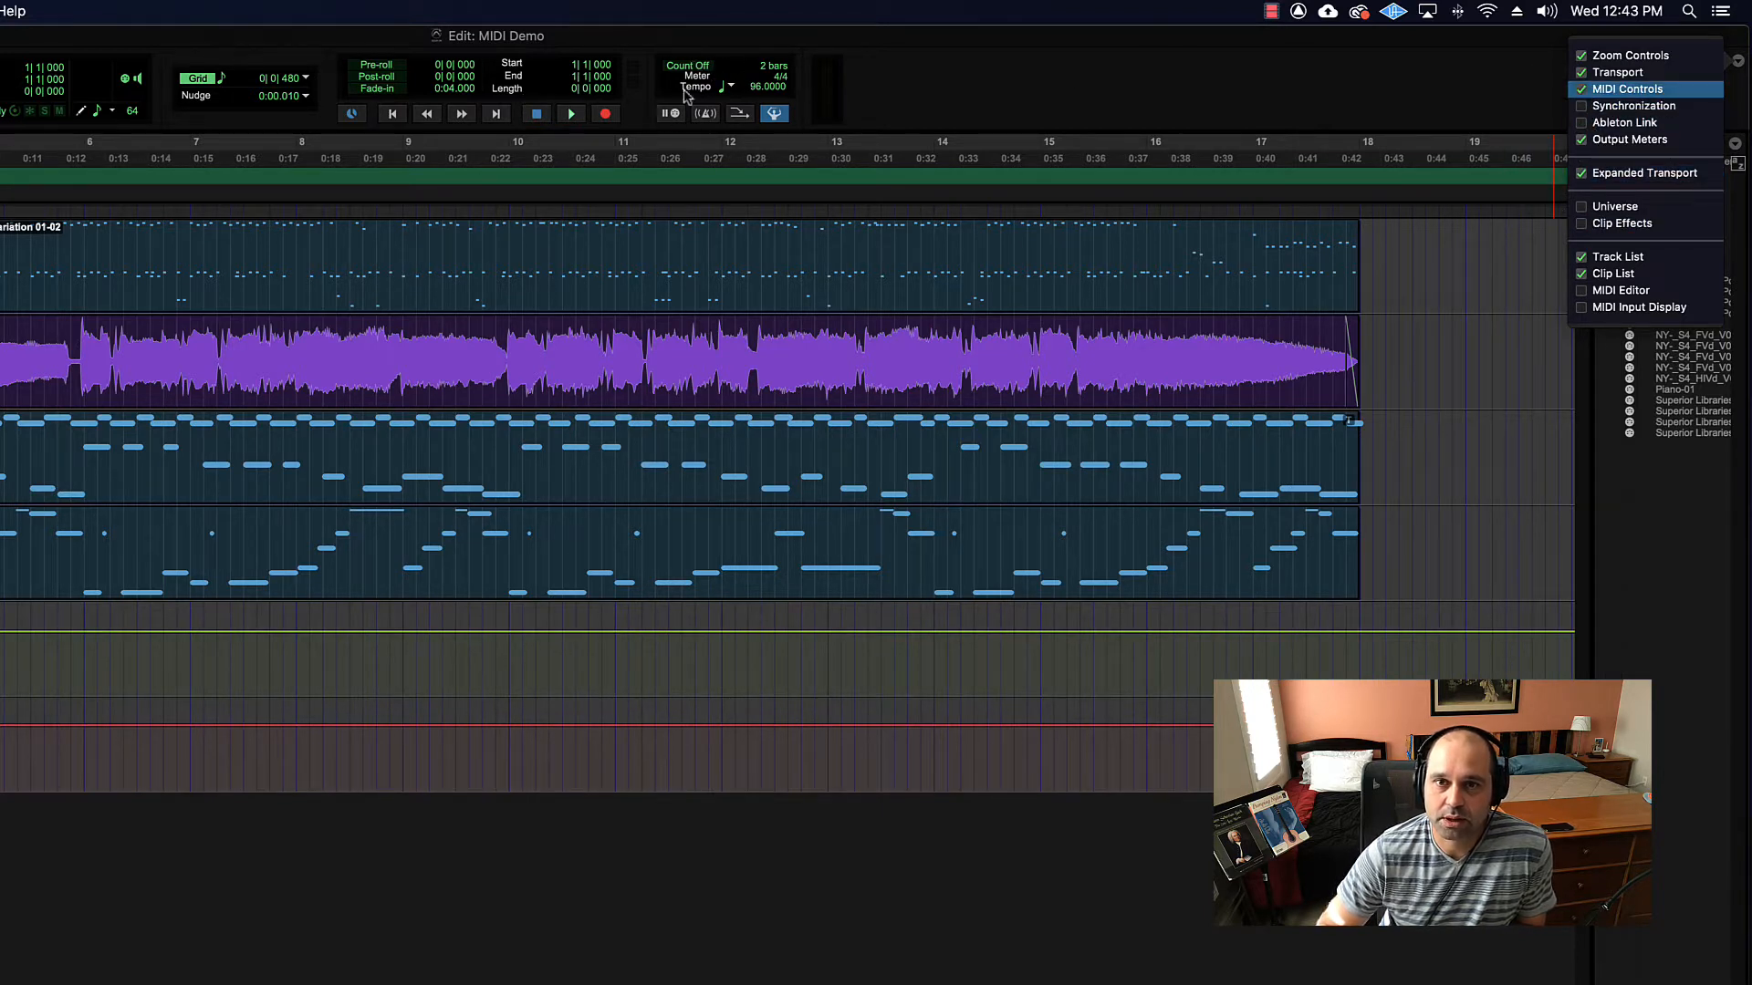
click(783, 120)
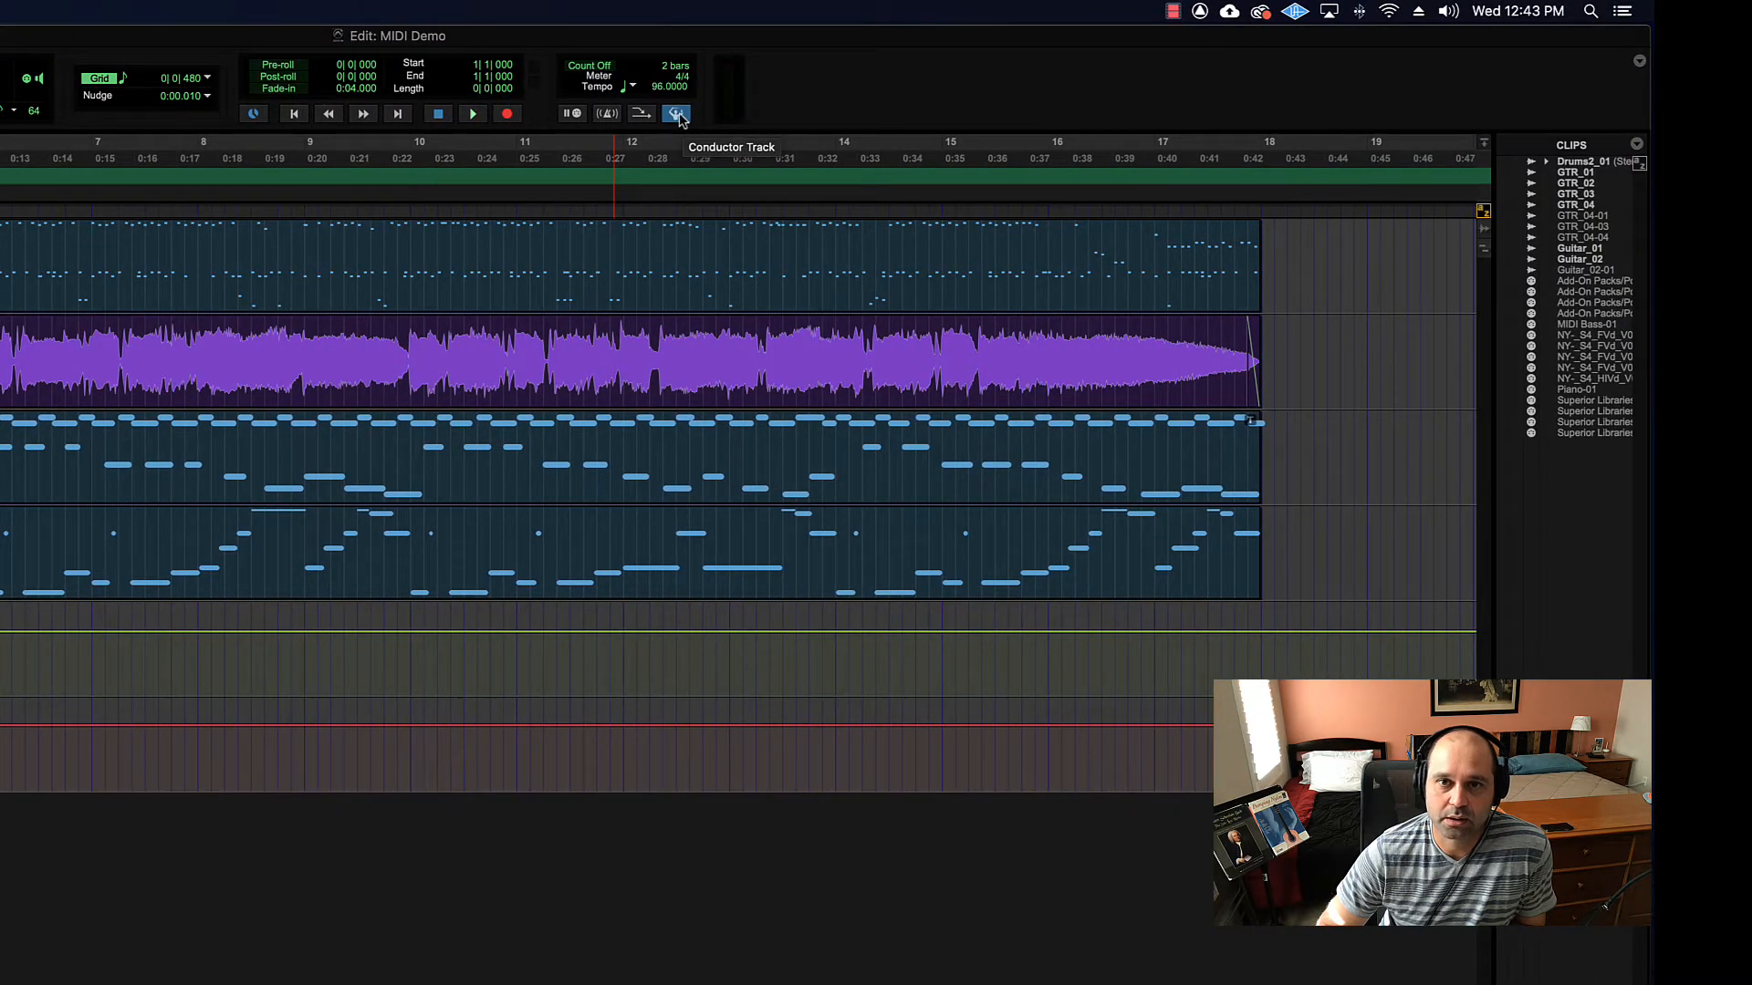
Step: Switch the Conductor Track off and on again, and view the Grid mode's Absolute and Relative options
click(677, 115)
click(677, 114)
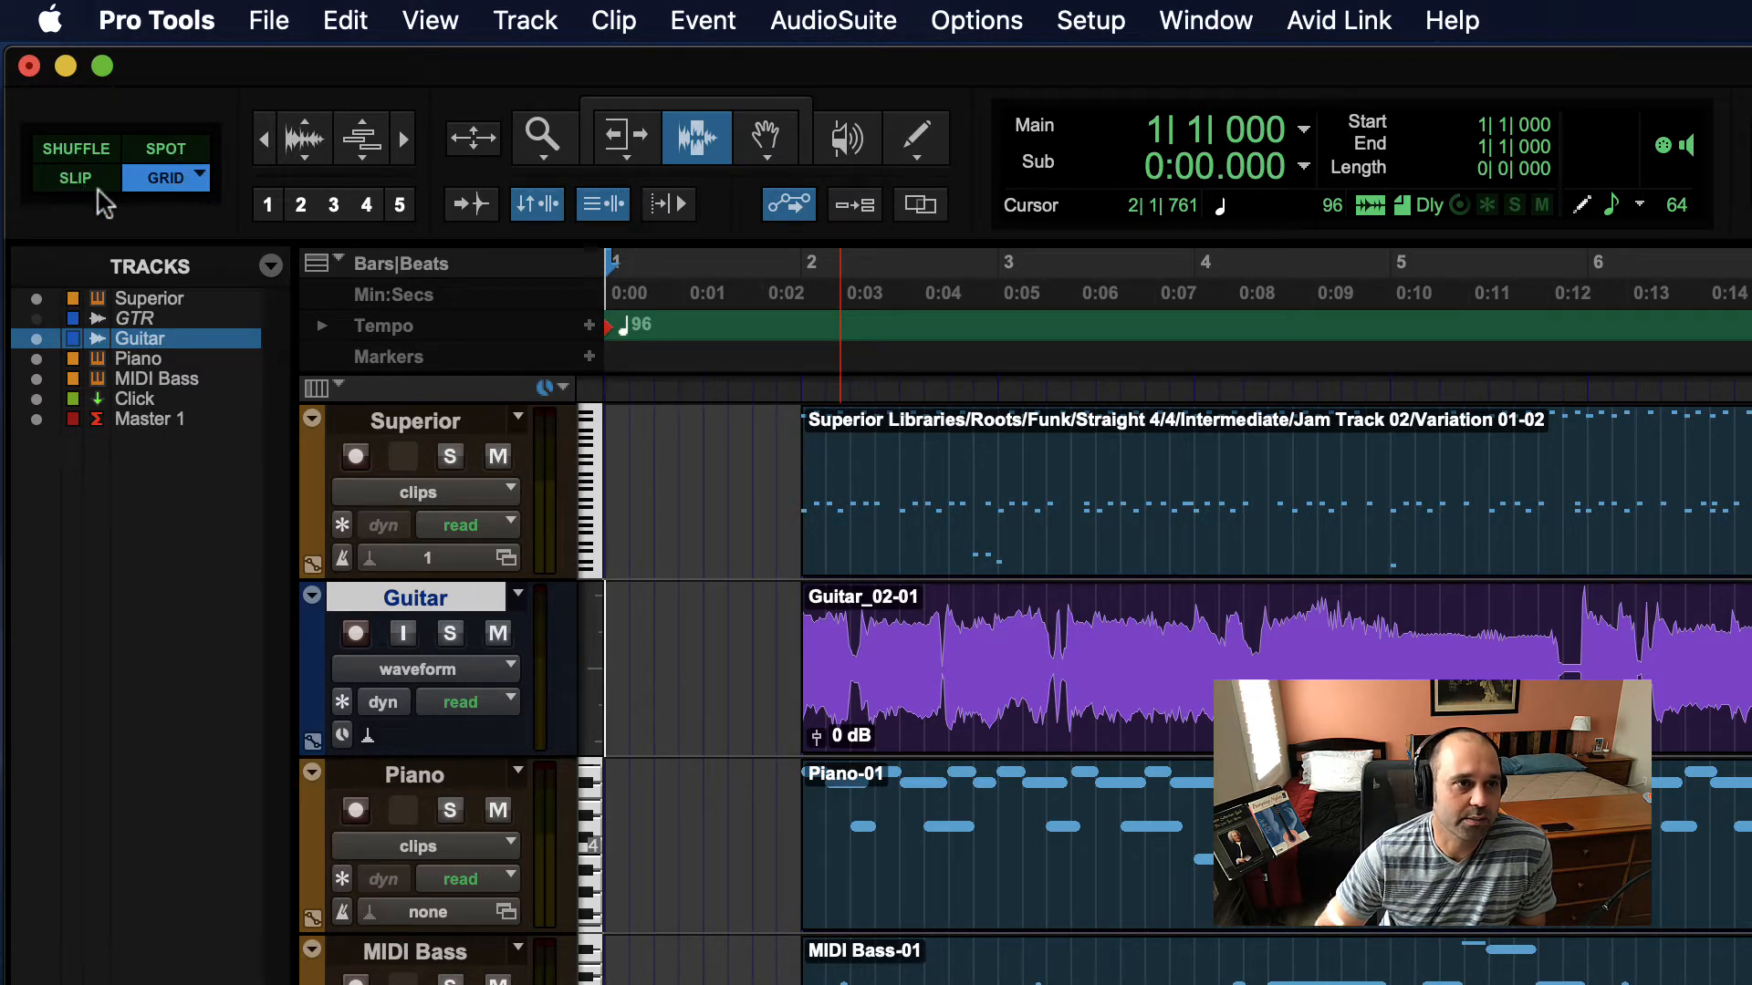
click(192, 179)
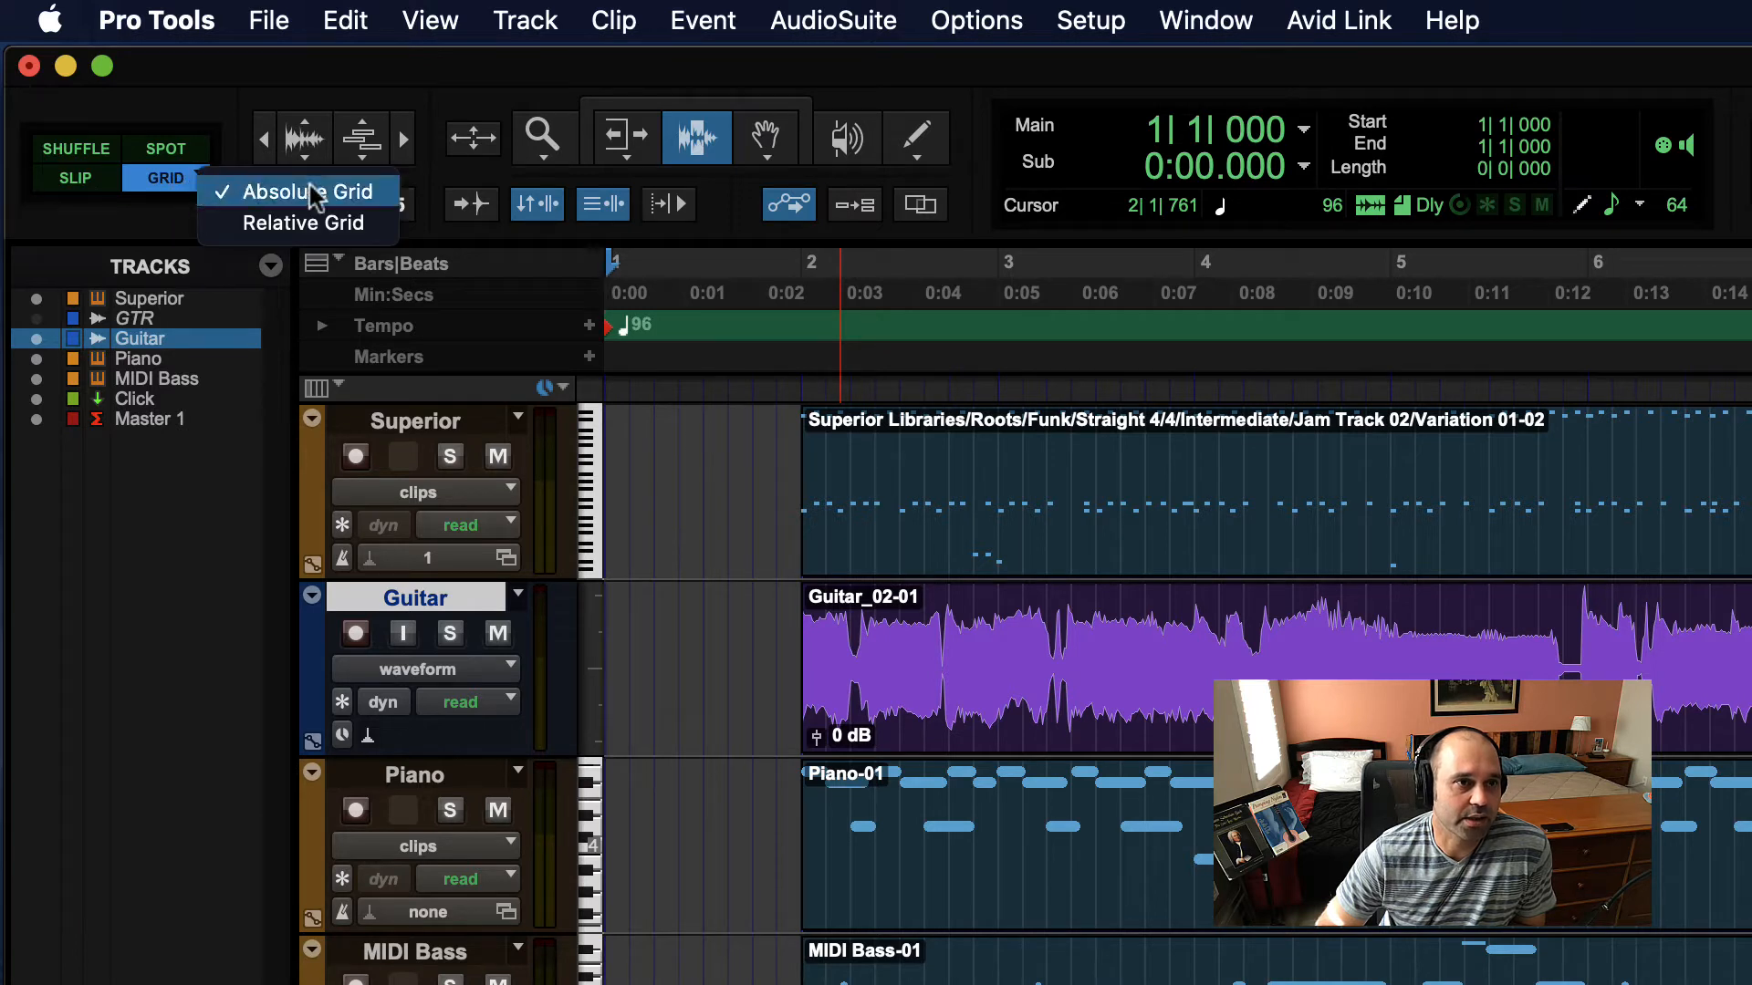
click(142, 218)
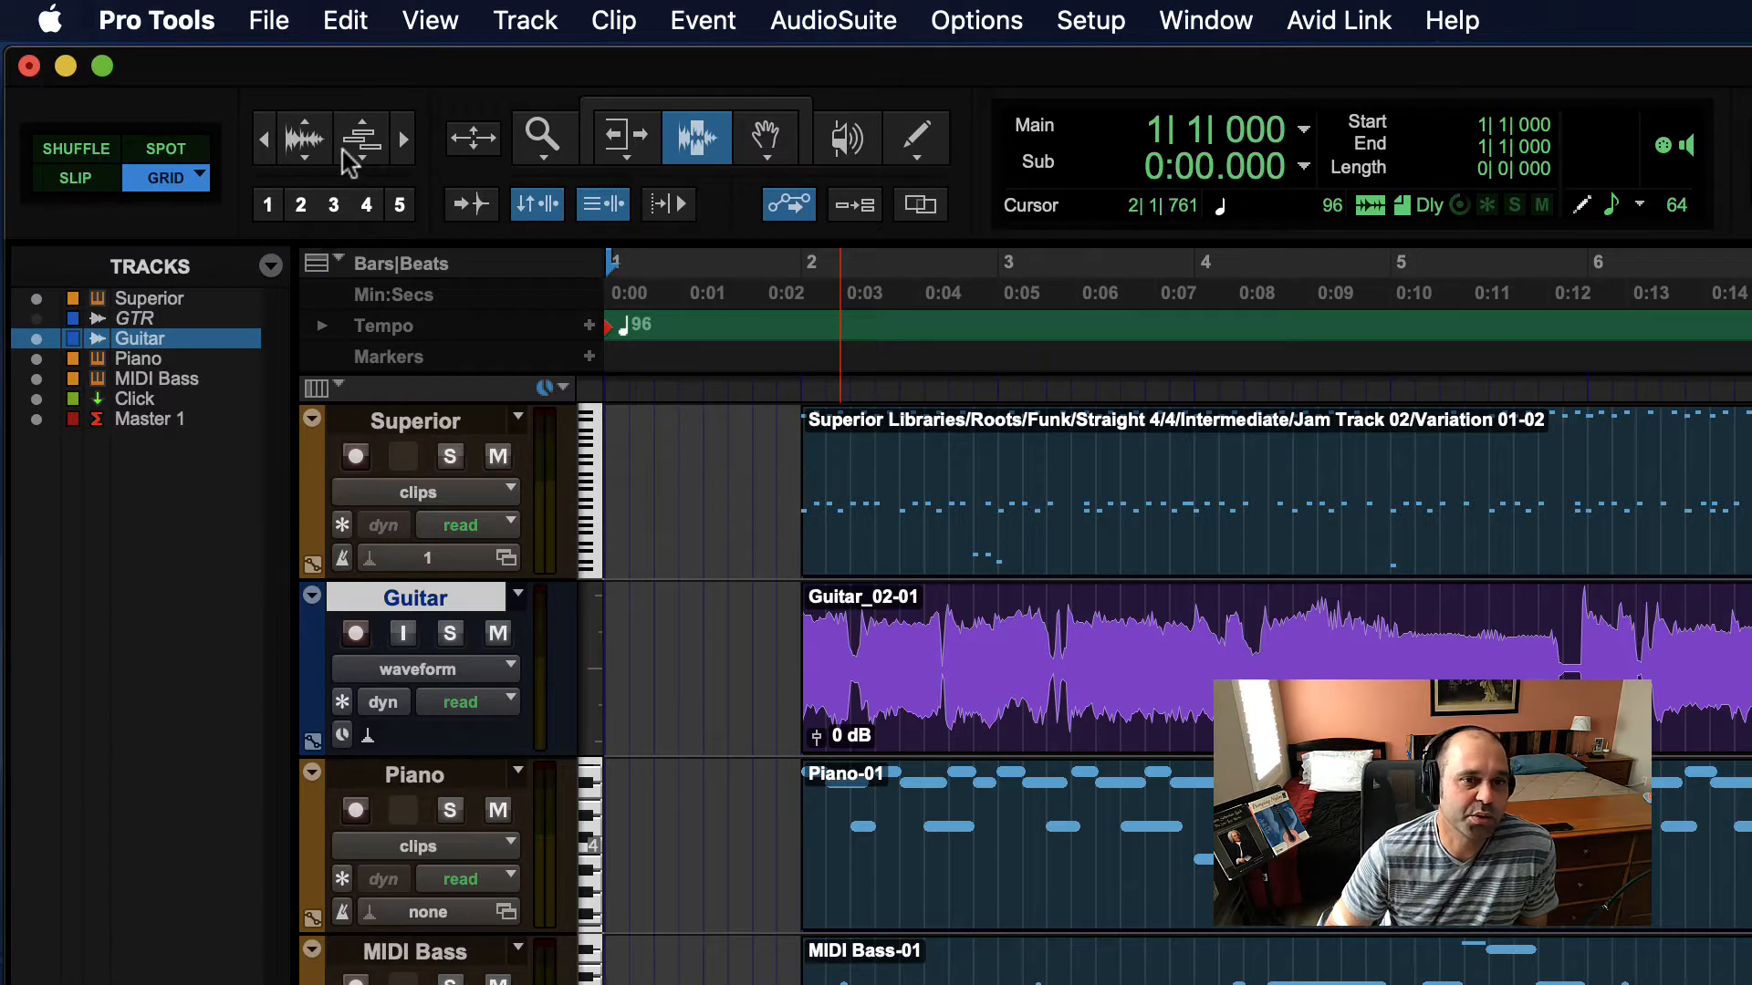
Step: Select the range from 2|2|480 to 14|1|000 in the Guitar track's clip
drag(865, 662, 1750, 684)
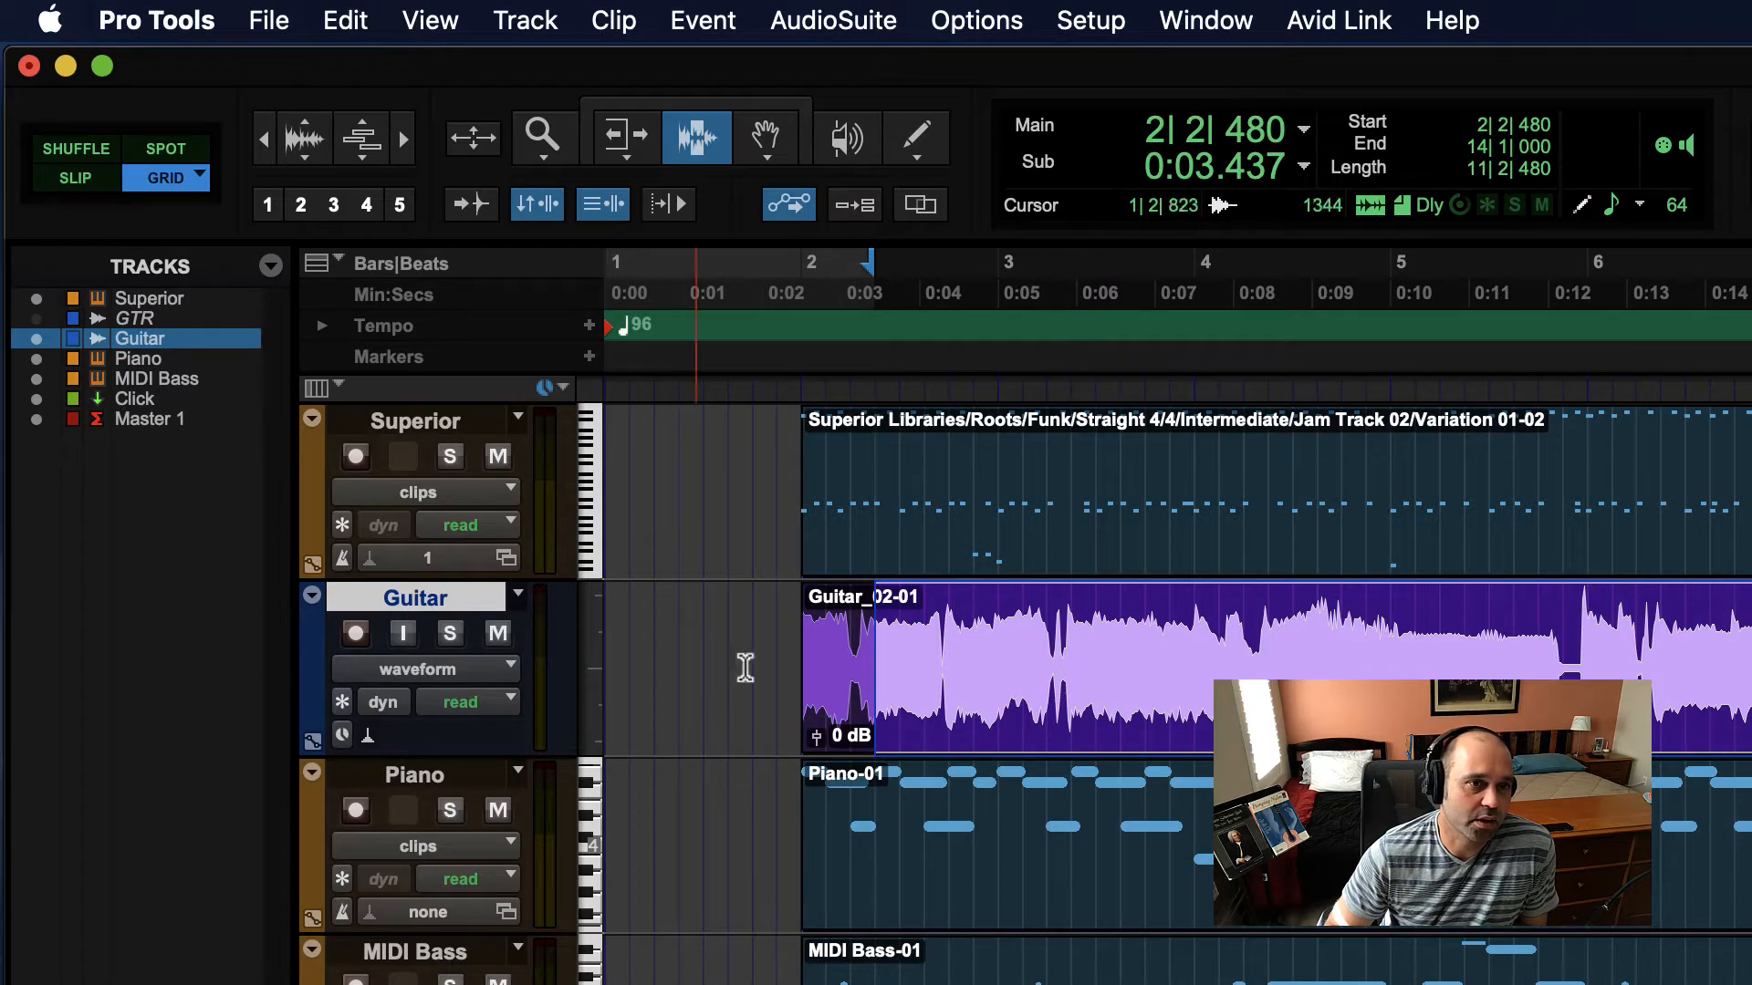
click(598, 673)
click(643, 711)
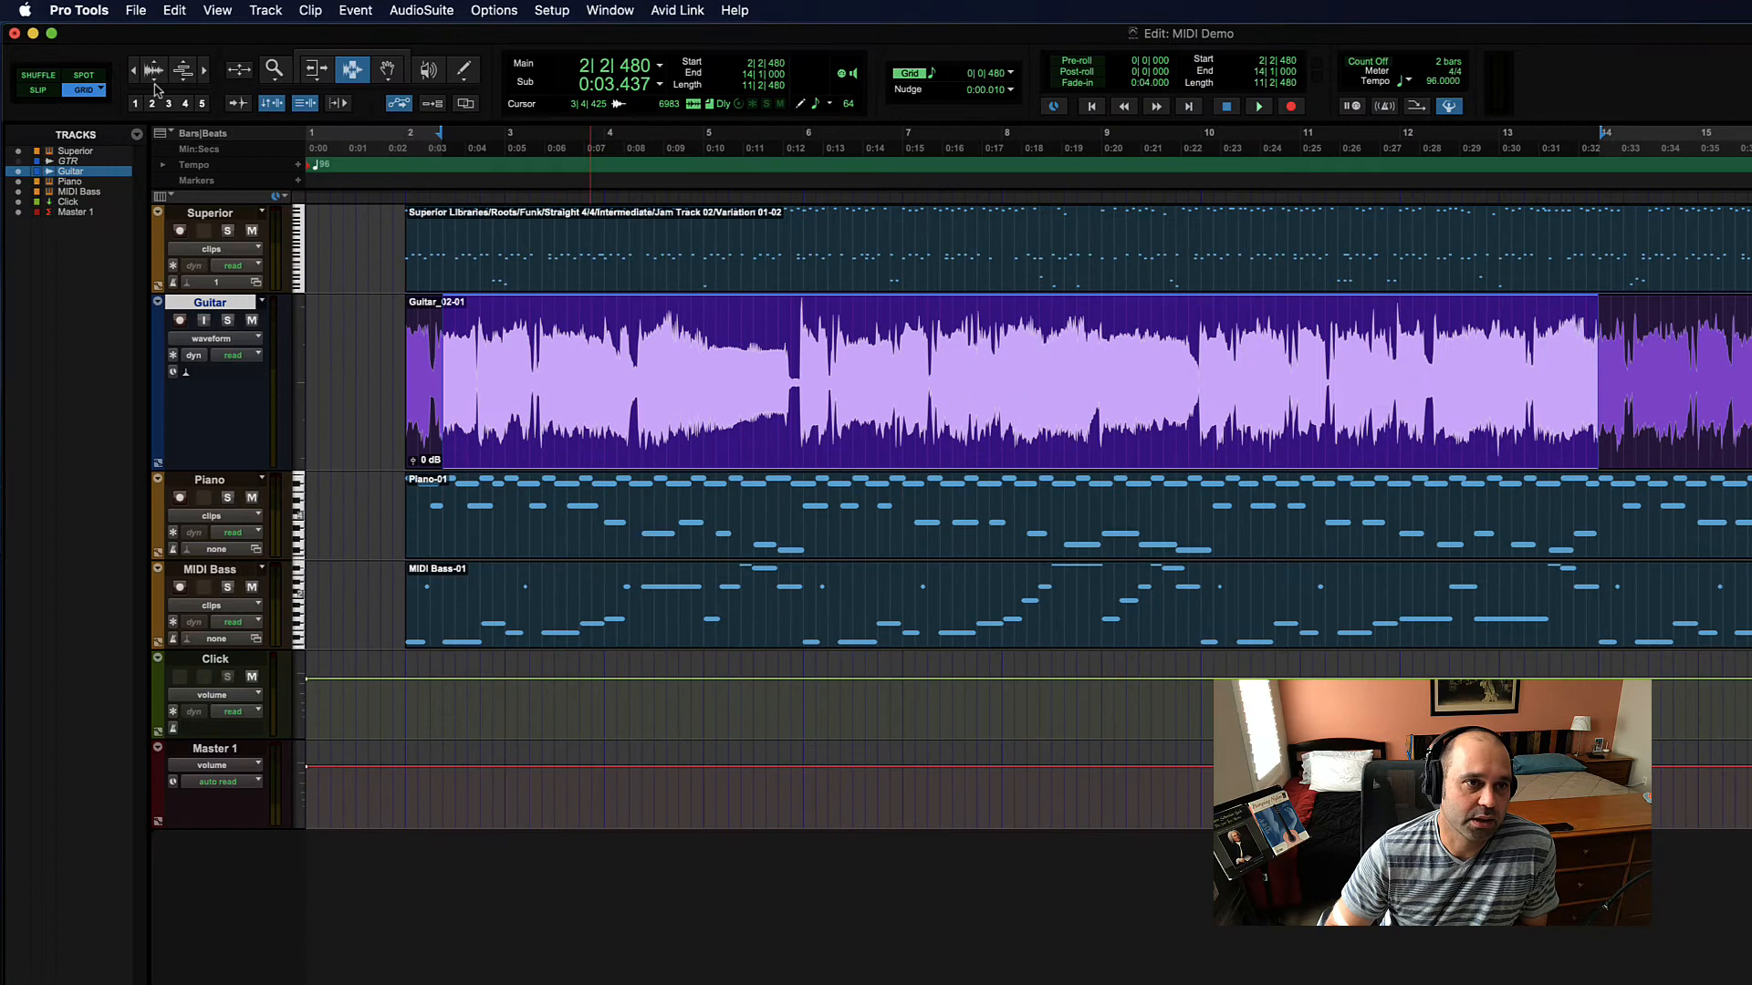
Step: Shrink the displayed audio waveform height, enlarge it back, and reduce it once more
click(154, 73)
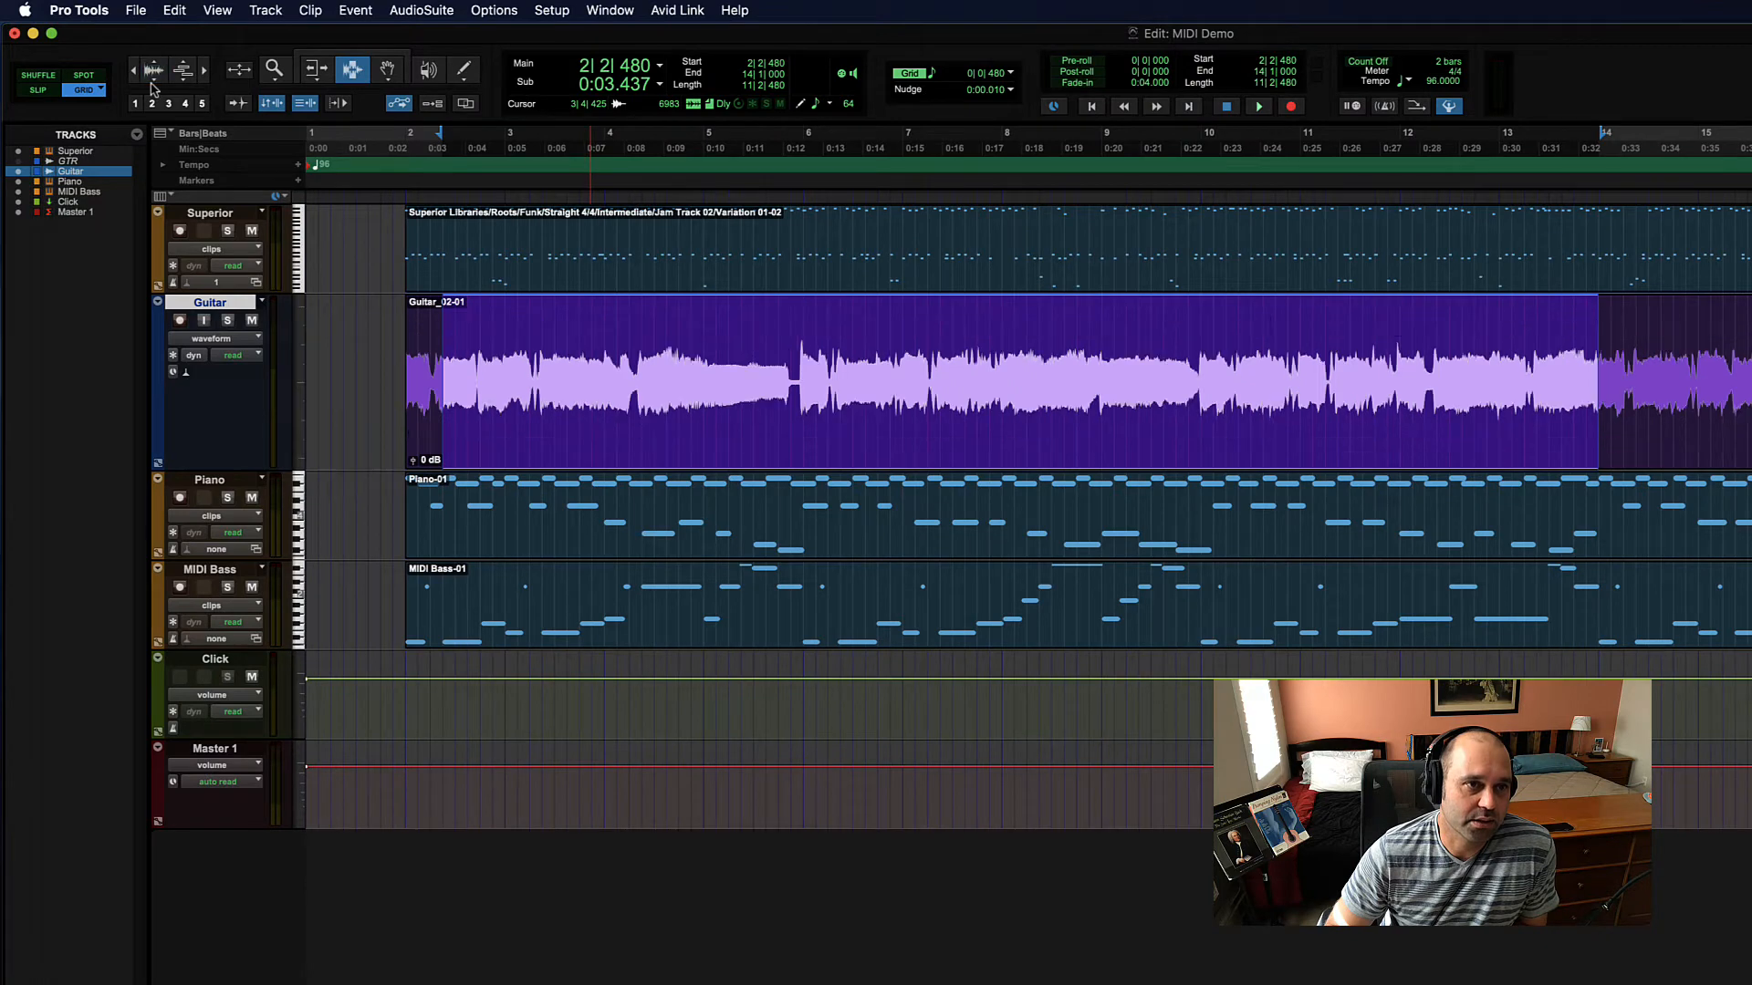
click(153, 73)
click(153, 73)
click(152, 68)
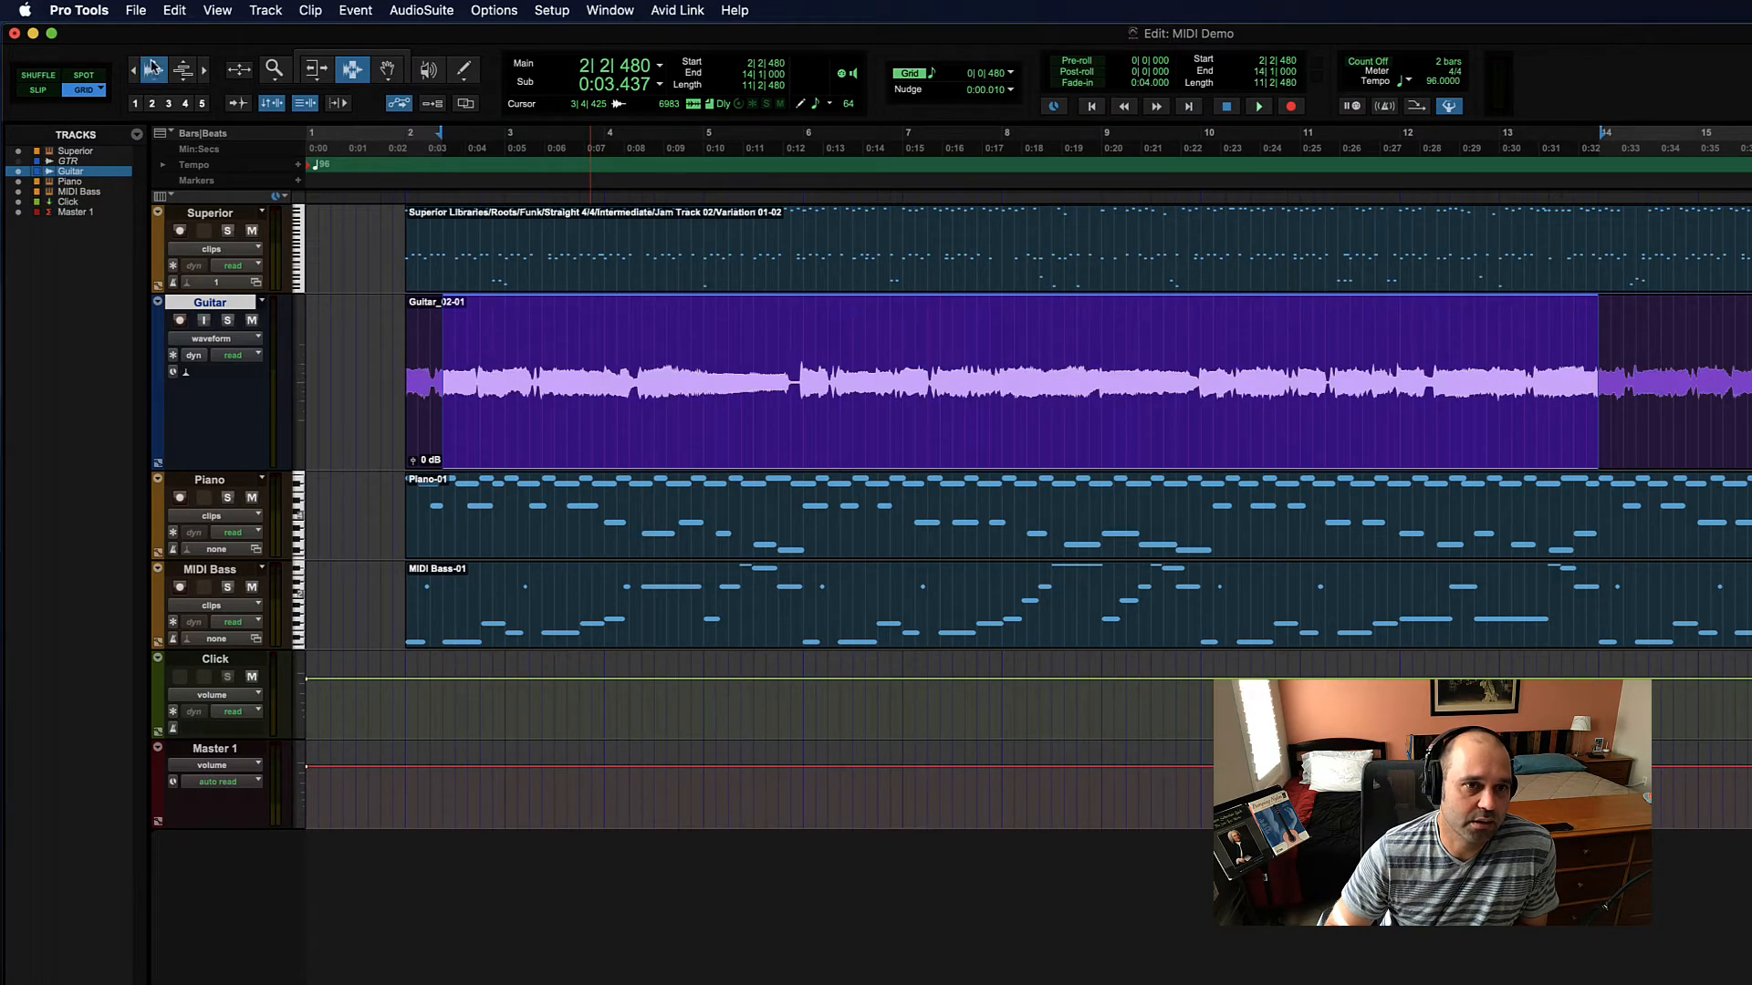
click(152, 67)
click(153, 68)
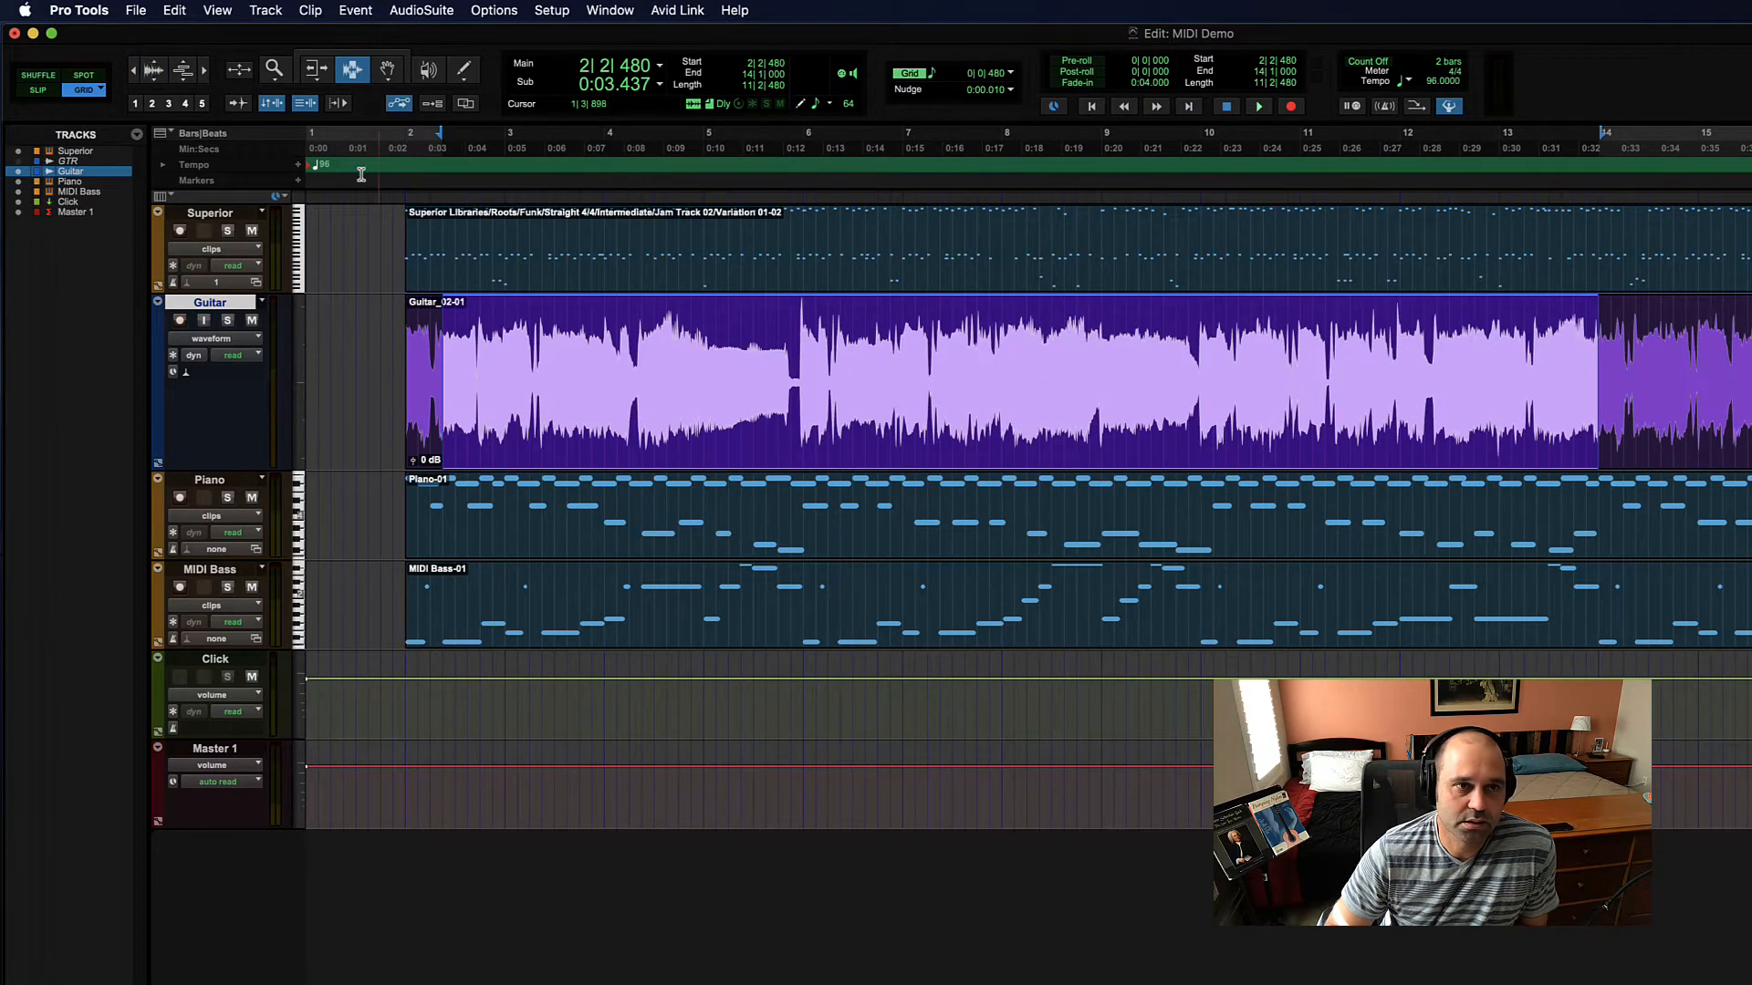
click(156, 80)
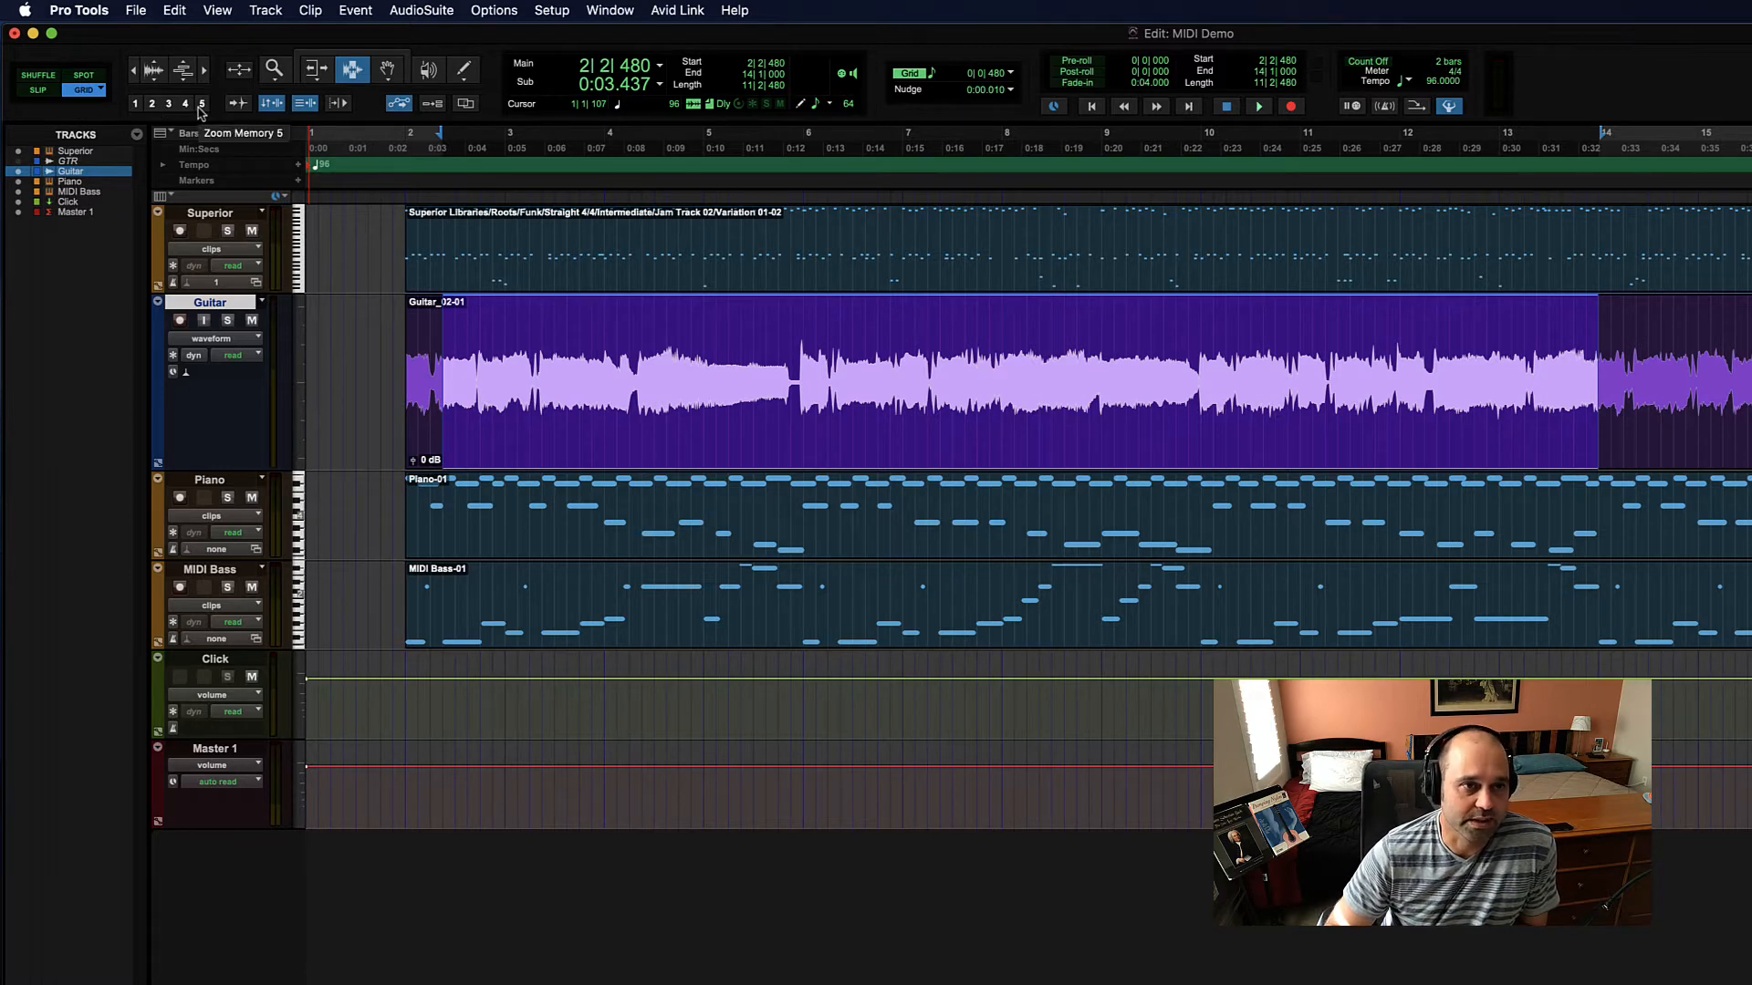
Step: Recall zoom presets 2 through 5 in turn and go back down to preset 3
click(151, 104)
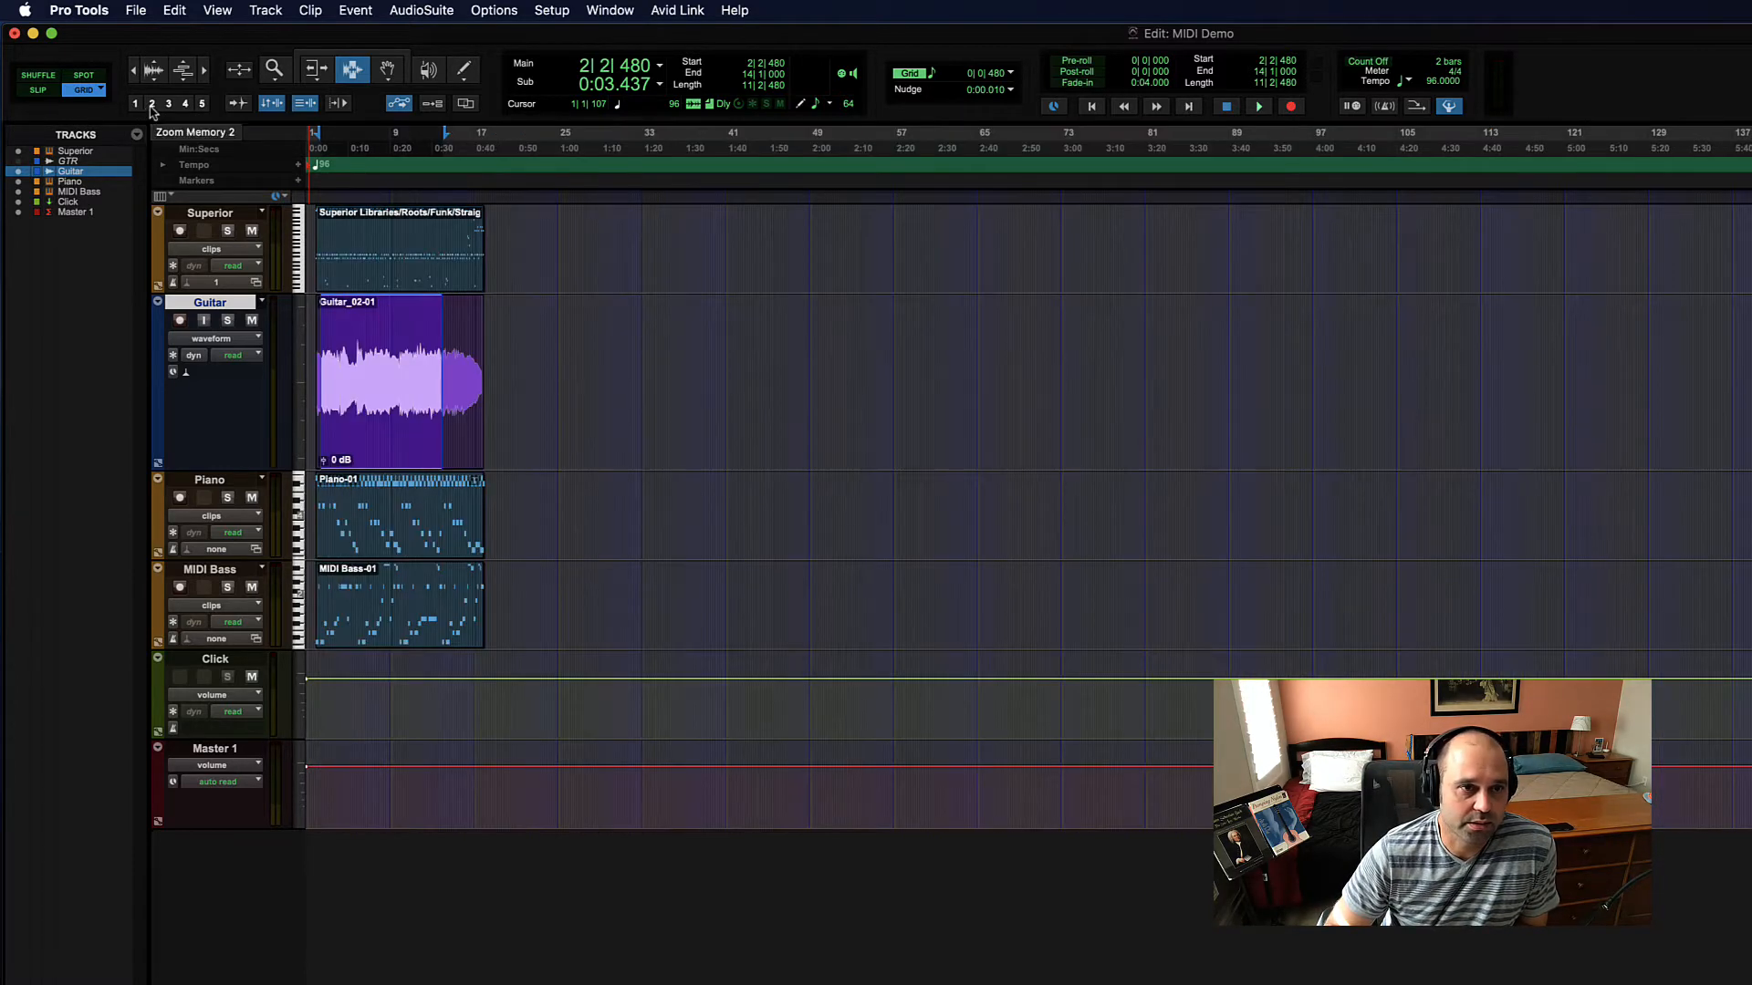
click(169, 104)
click(185, 104)
click(201, 104)
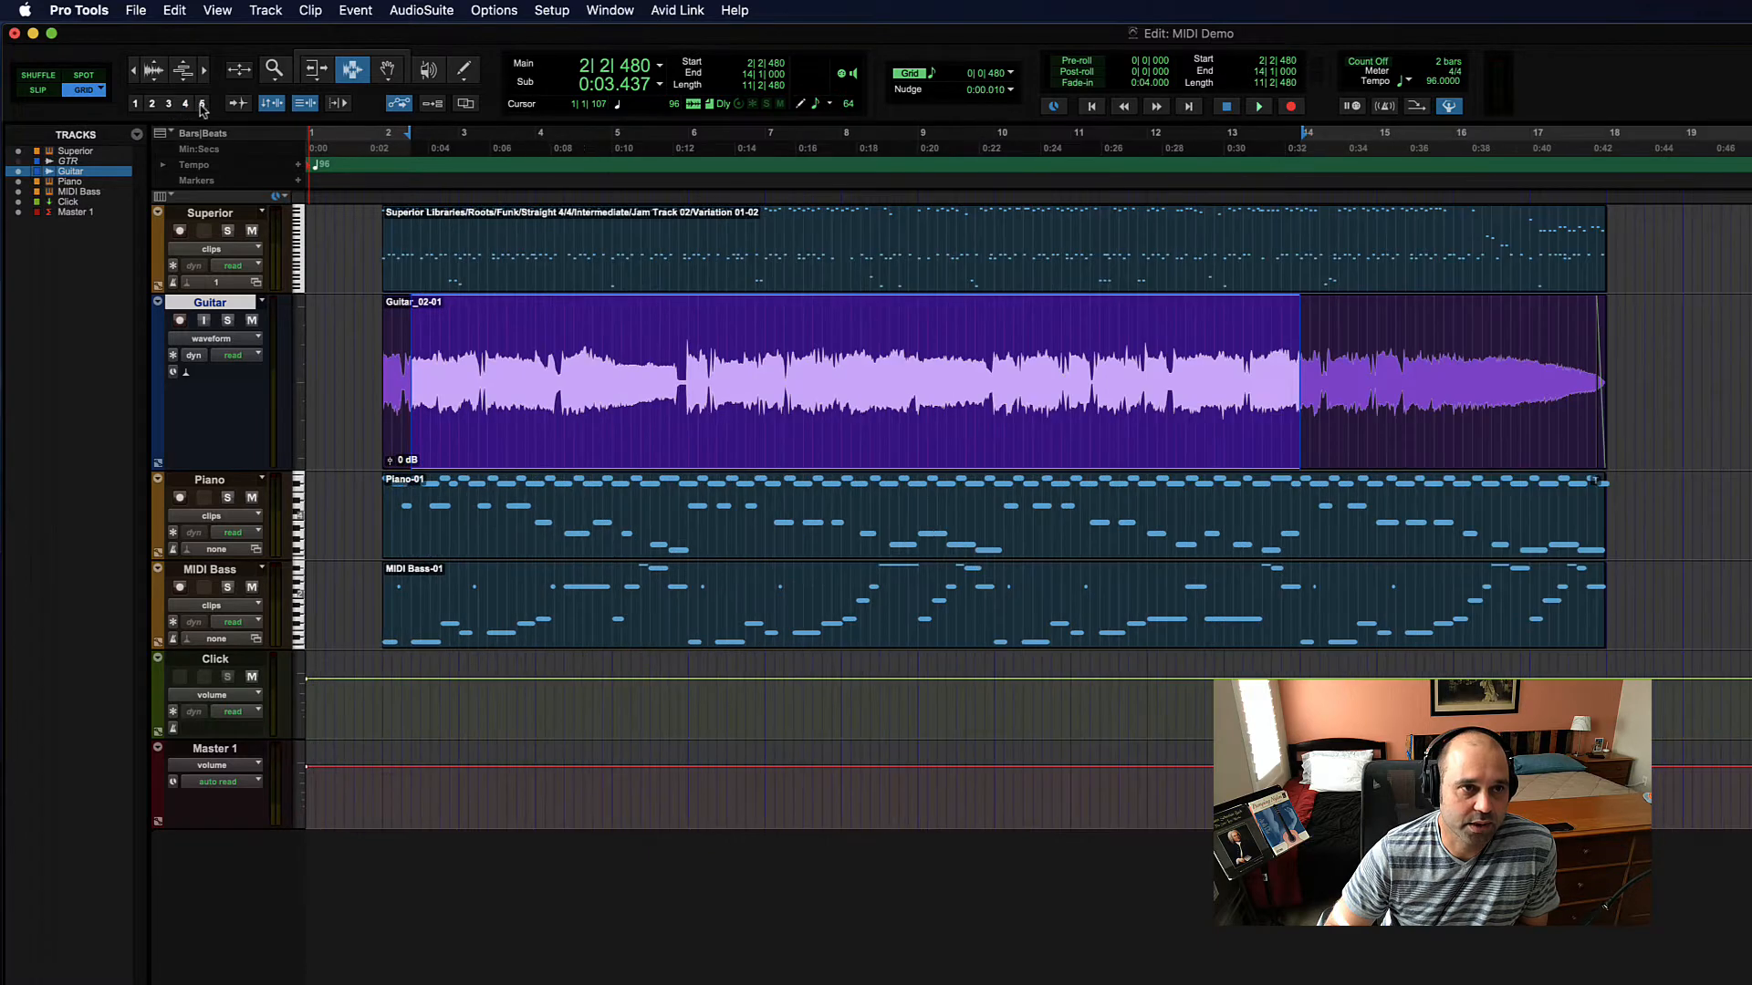
click(202, 104)
click(186, 104)
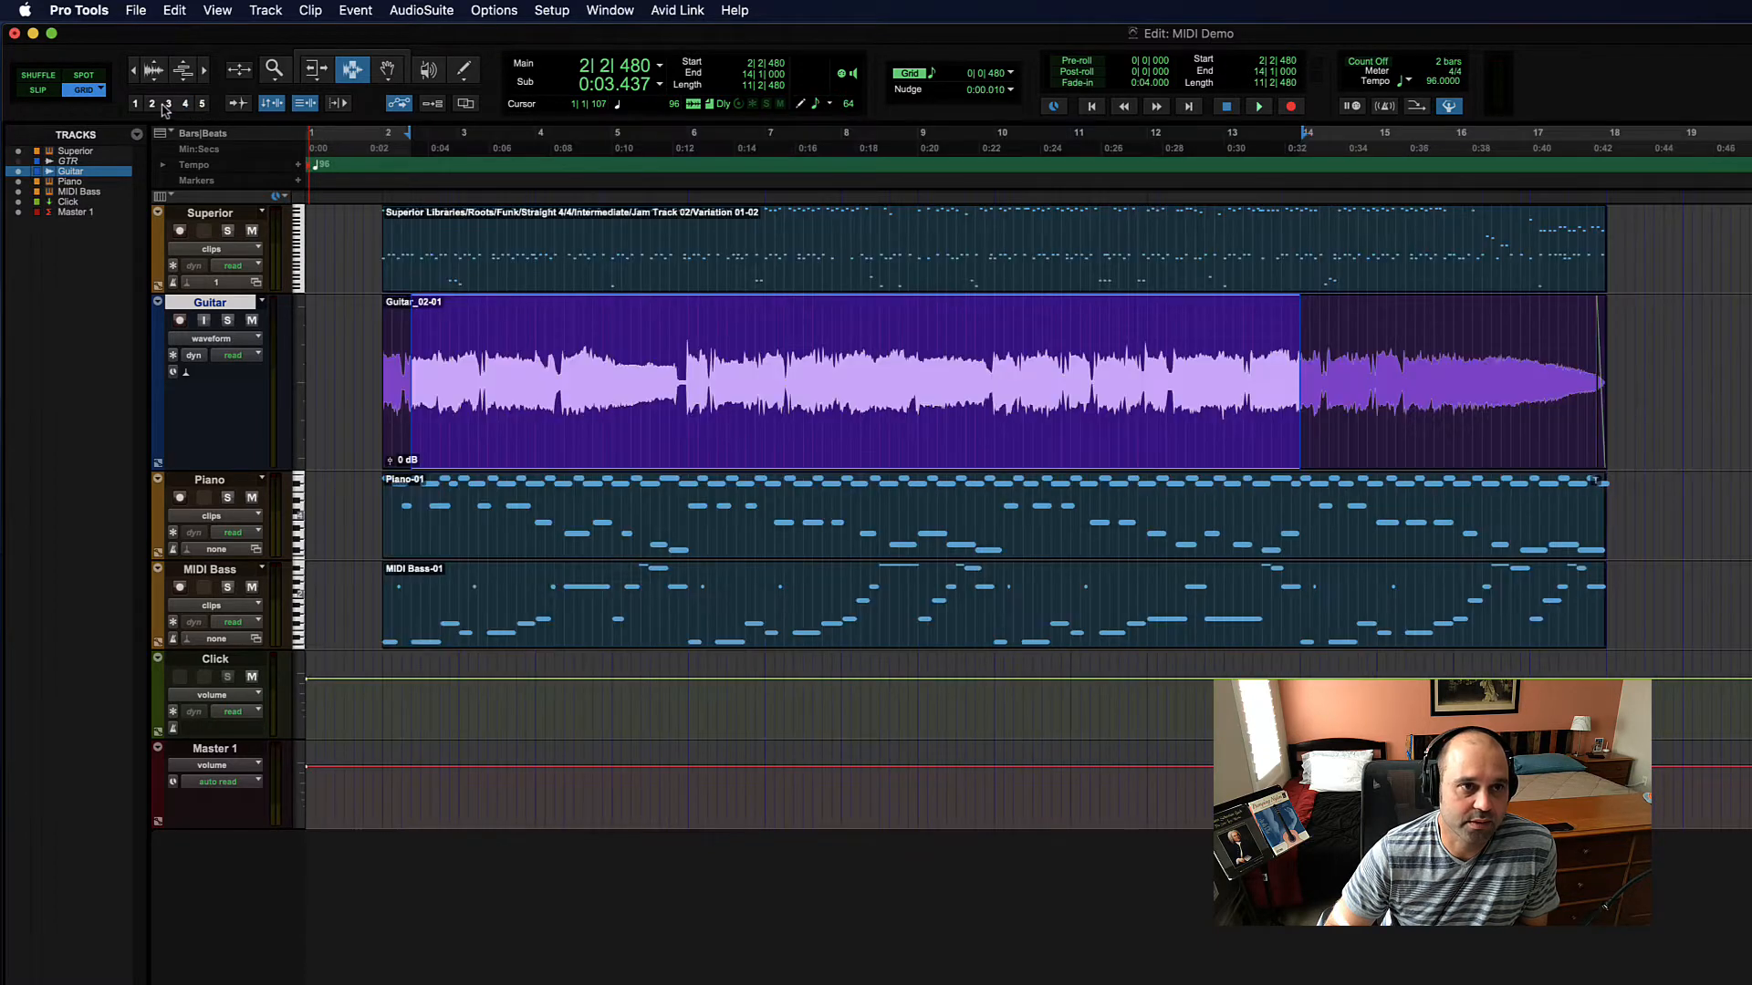
click(168, 104)
Step: Clear the range selection and use the Grabber tool to select the whole Guitar, Superior and Piano clips one after another
click(334, 306)
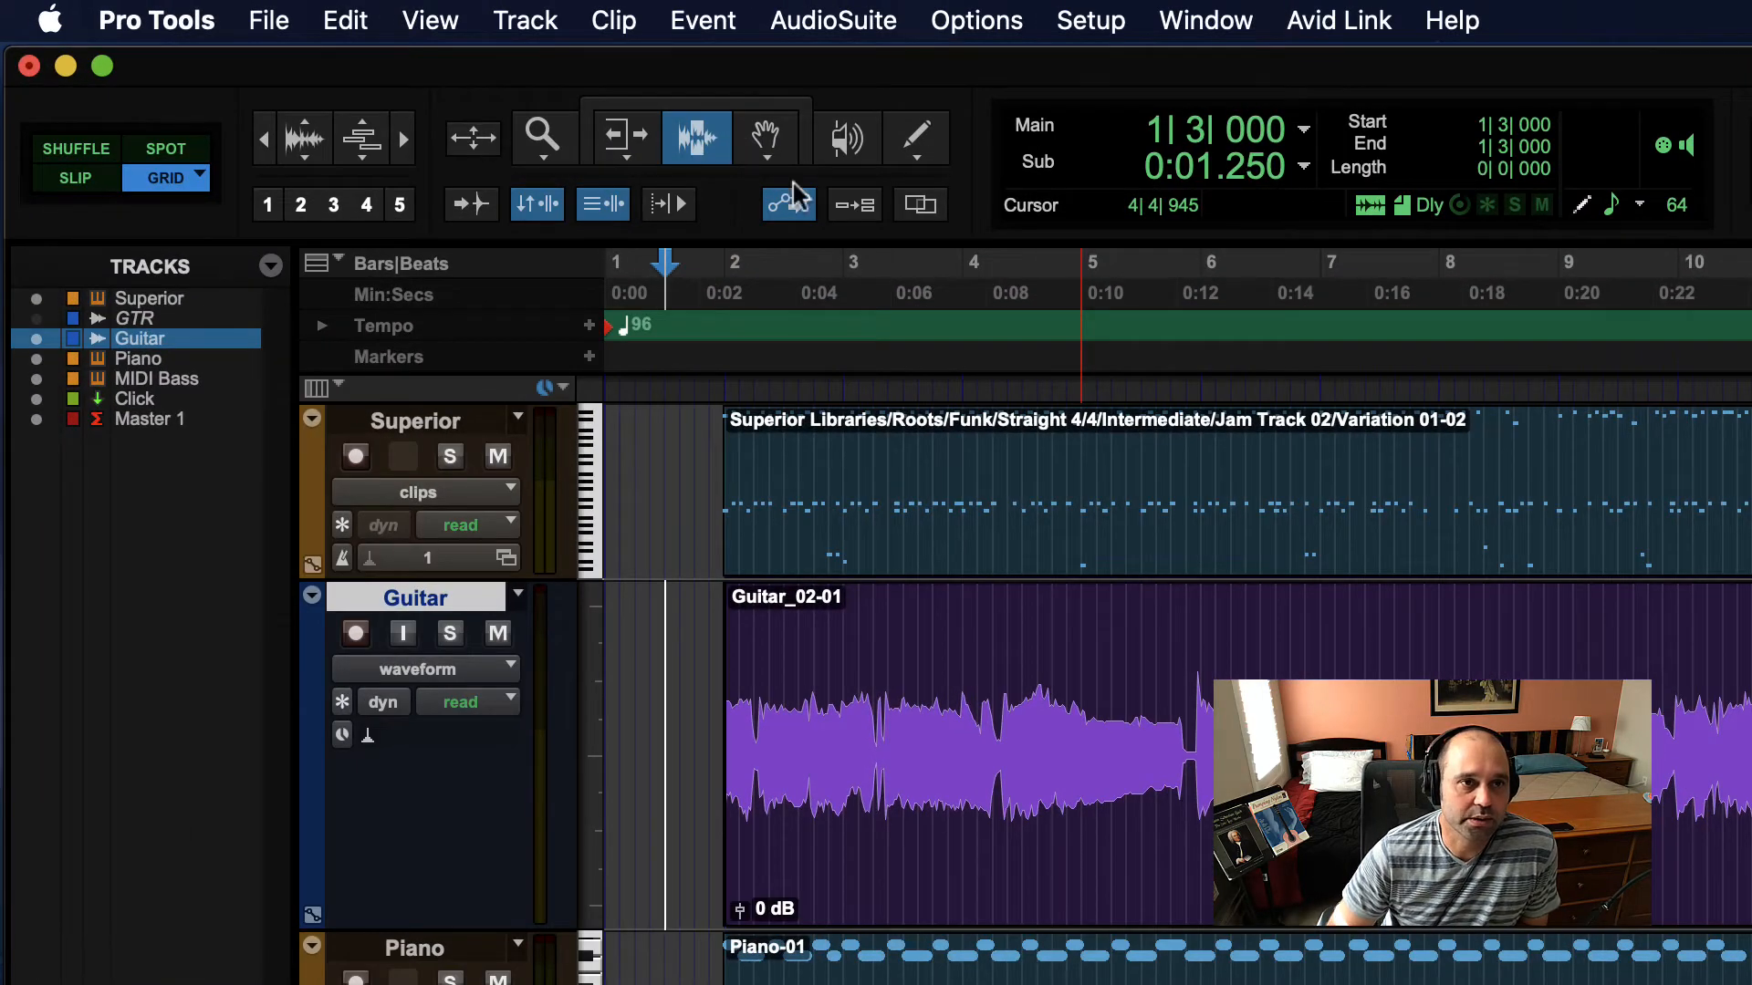
click(765, 139)
click(1056, 620)
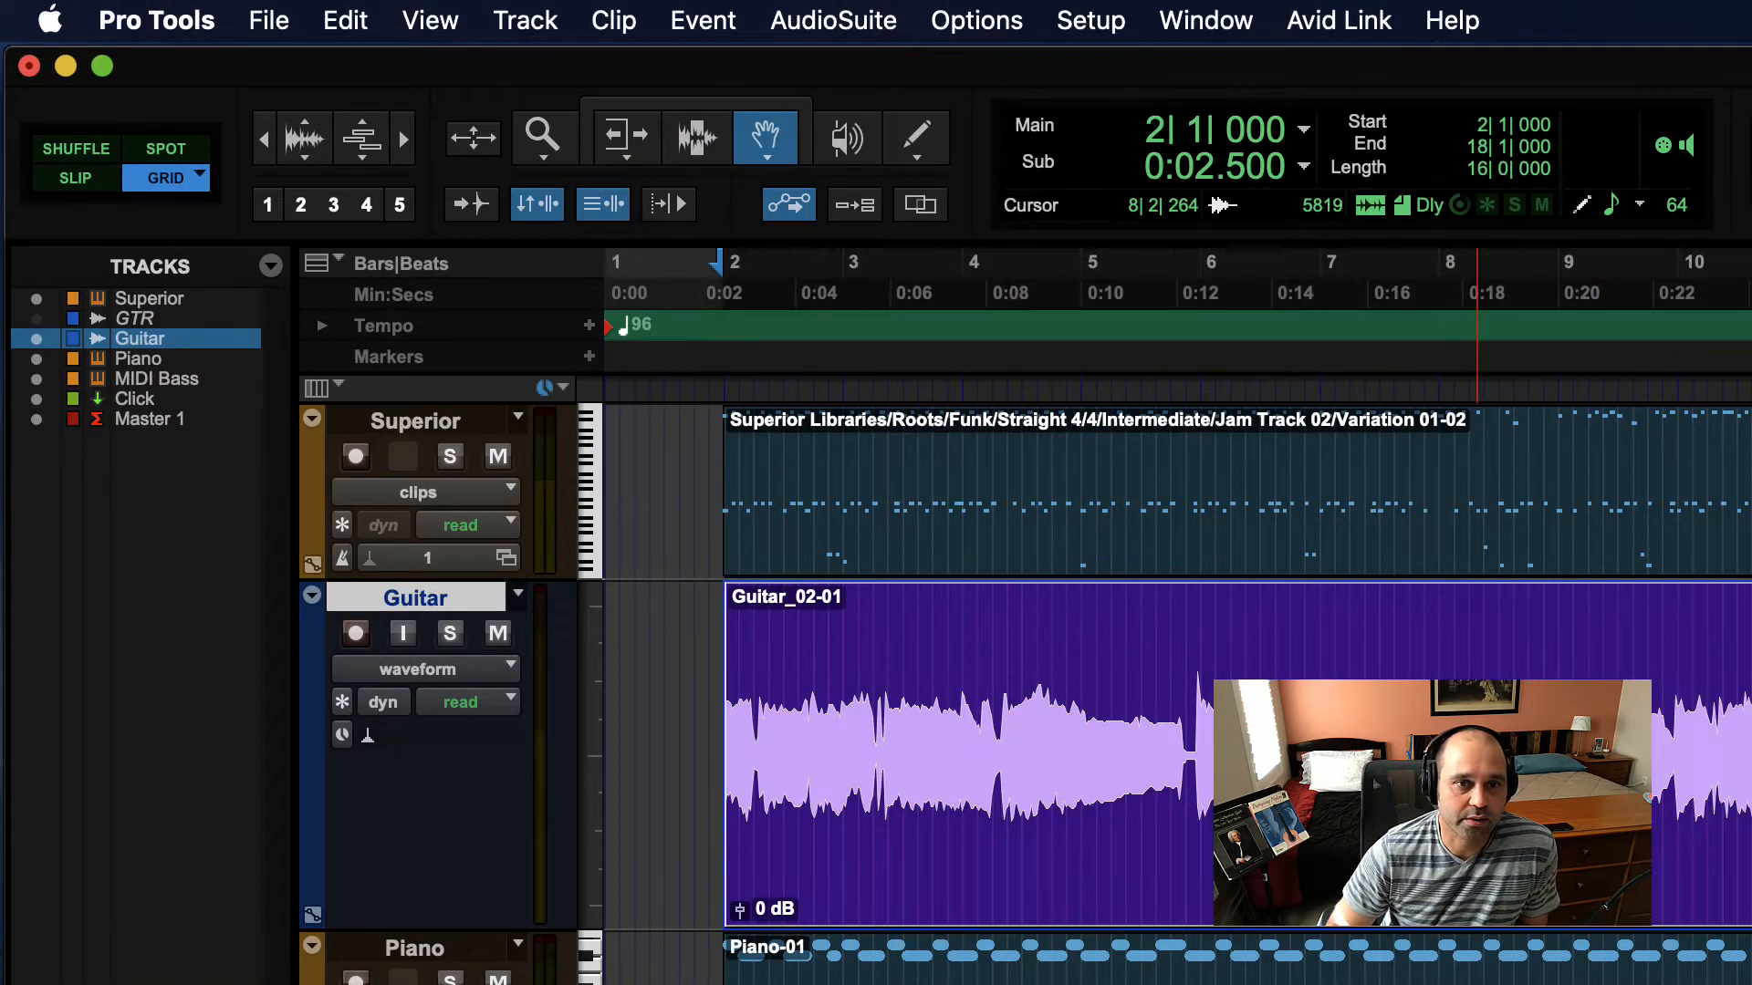
click(1500, 568)
click(1547, 958)
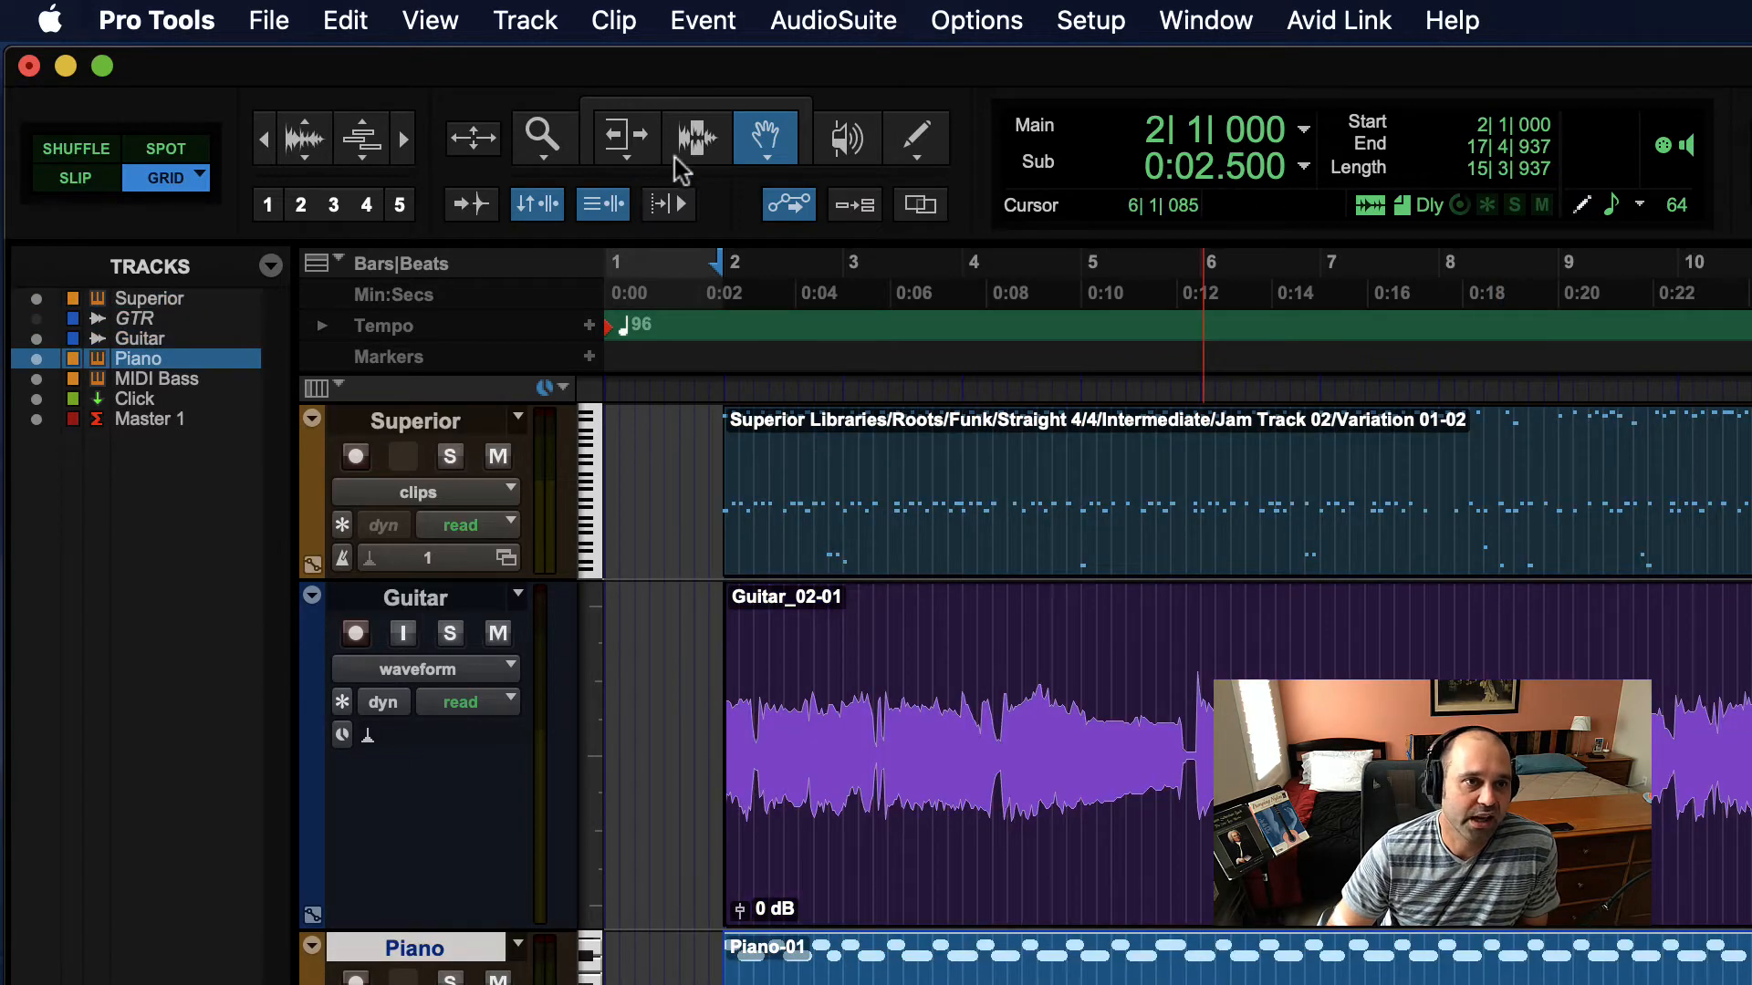
Step: Use the Selector tool to select ranges on the Superior and Guitar tracks, ending with Guitar 6|1|000 to 8|3|480, and play it briefly
click(697, 146)
drag(1047, 481, 1751, 492)
drag(1288, 757, 1751, 762)
drag(1198, 768, 1540, 768)
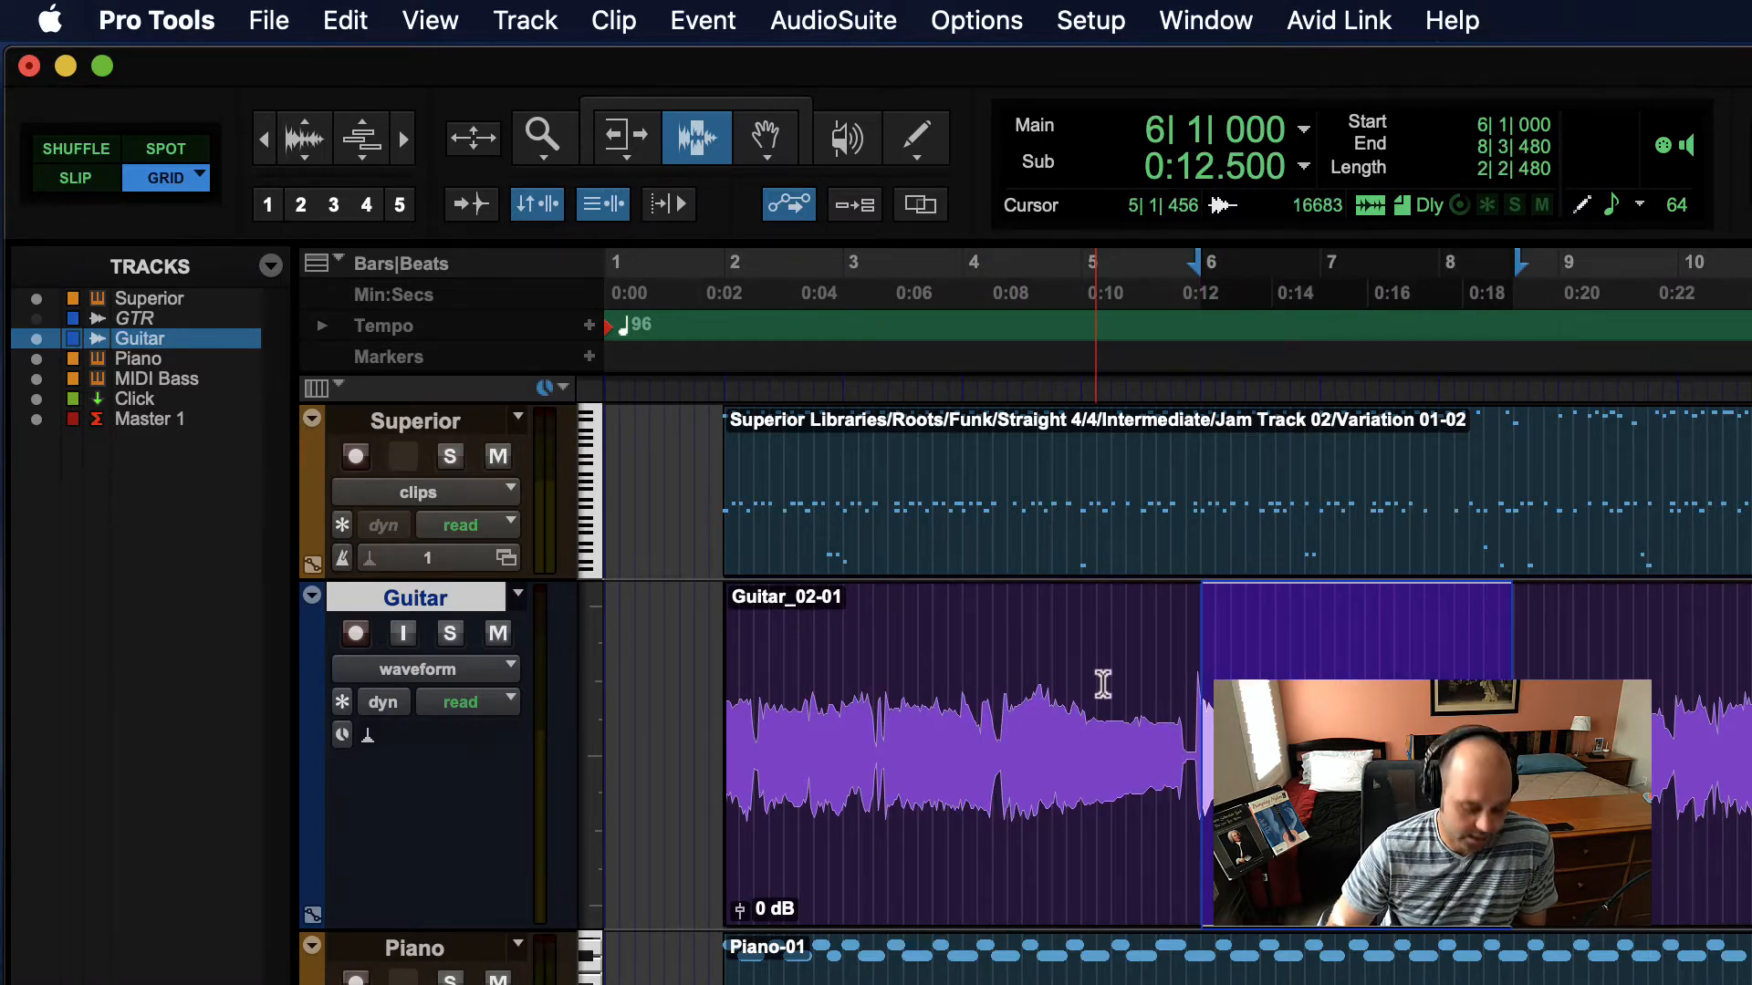
key(space)
key(space)
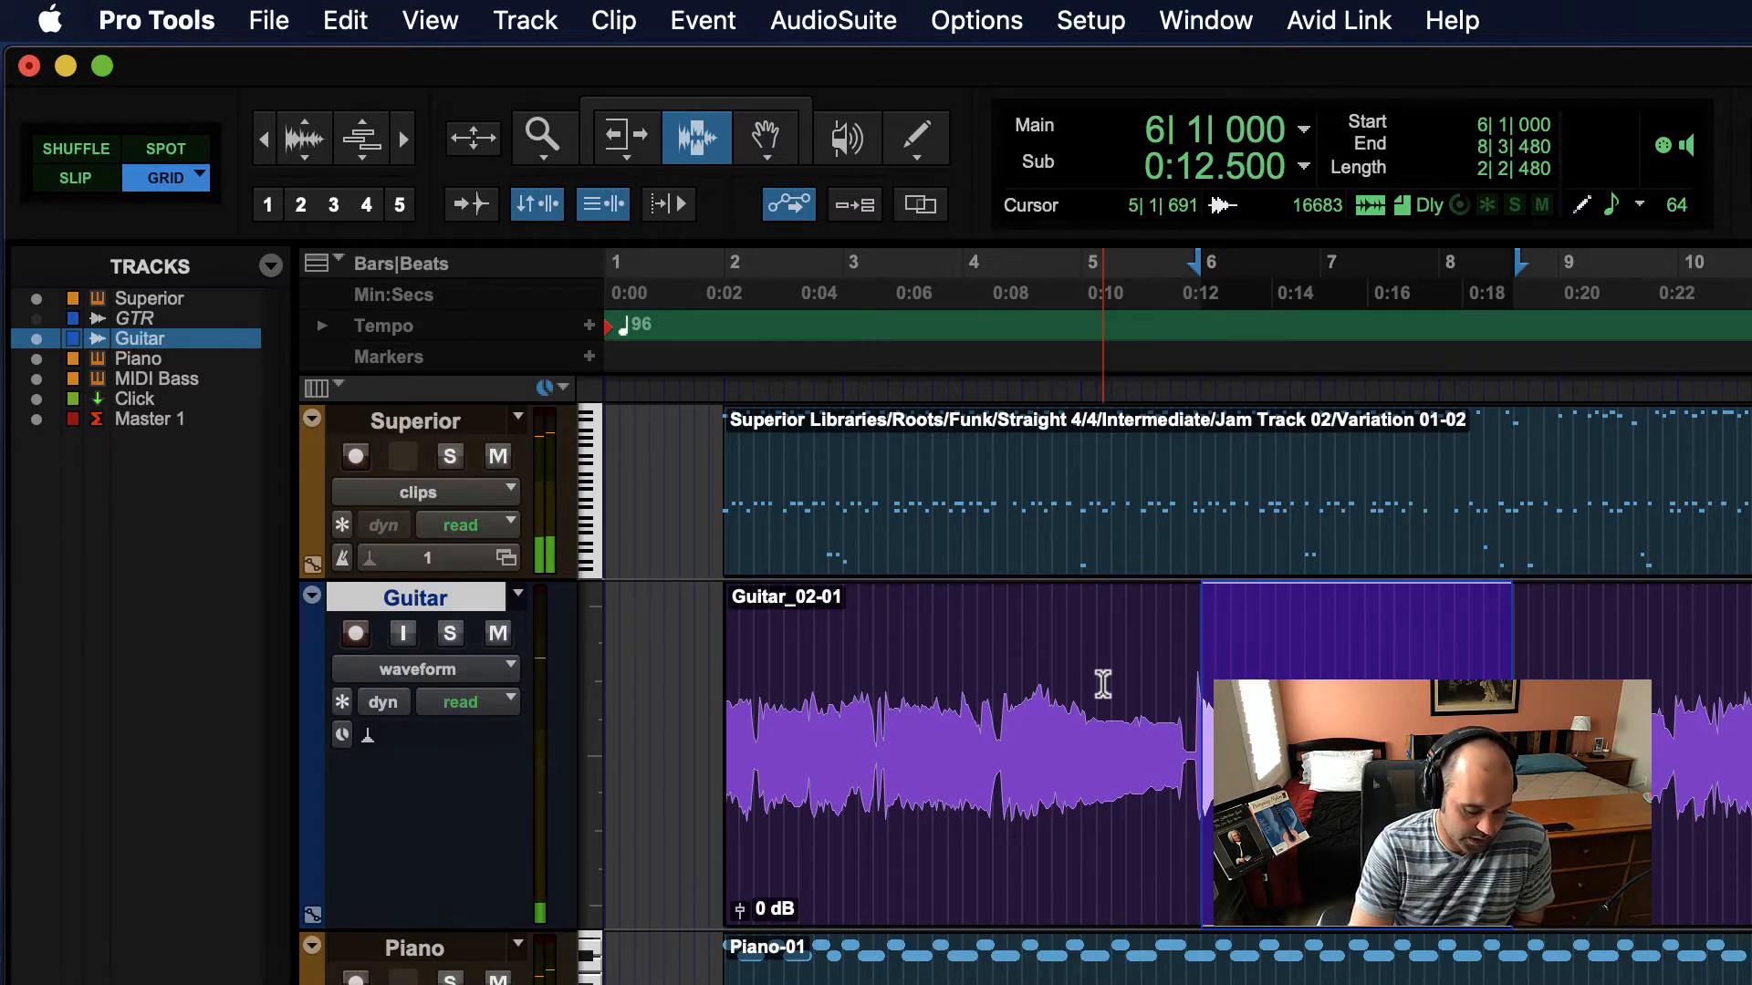
Step: Select several grid-snapped ranges of the Guitar clip around bars 5 and 6, ending with 5|1|480 to 6|1|000
key(t)
key(t)
key(t)
key(t)
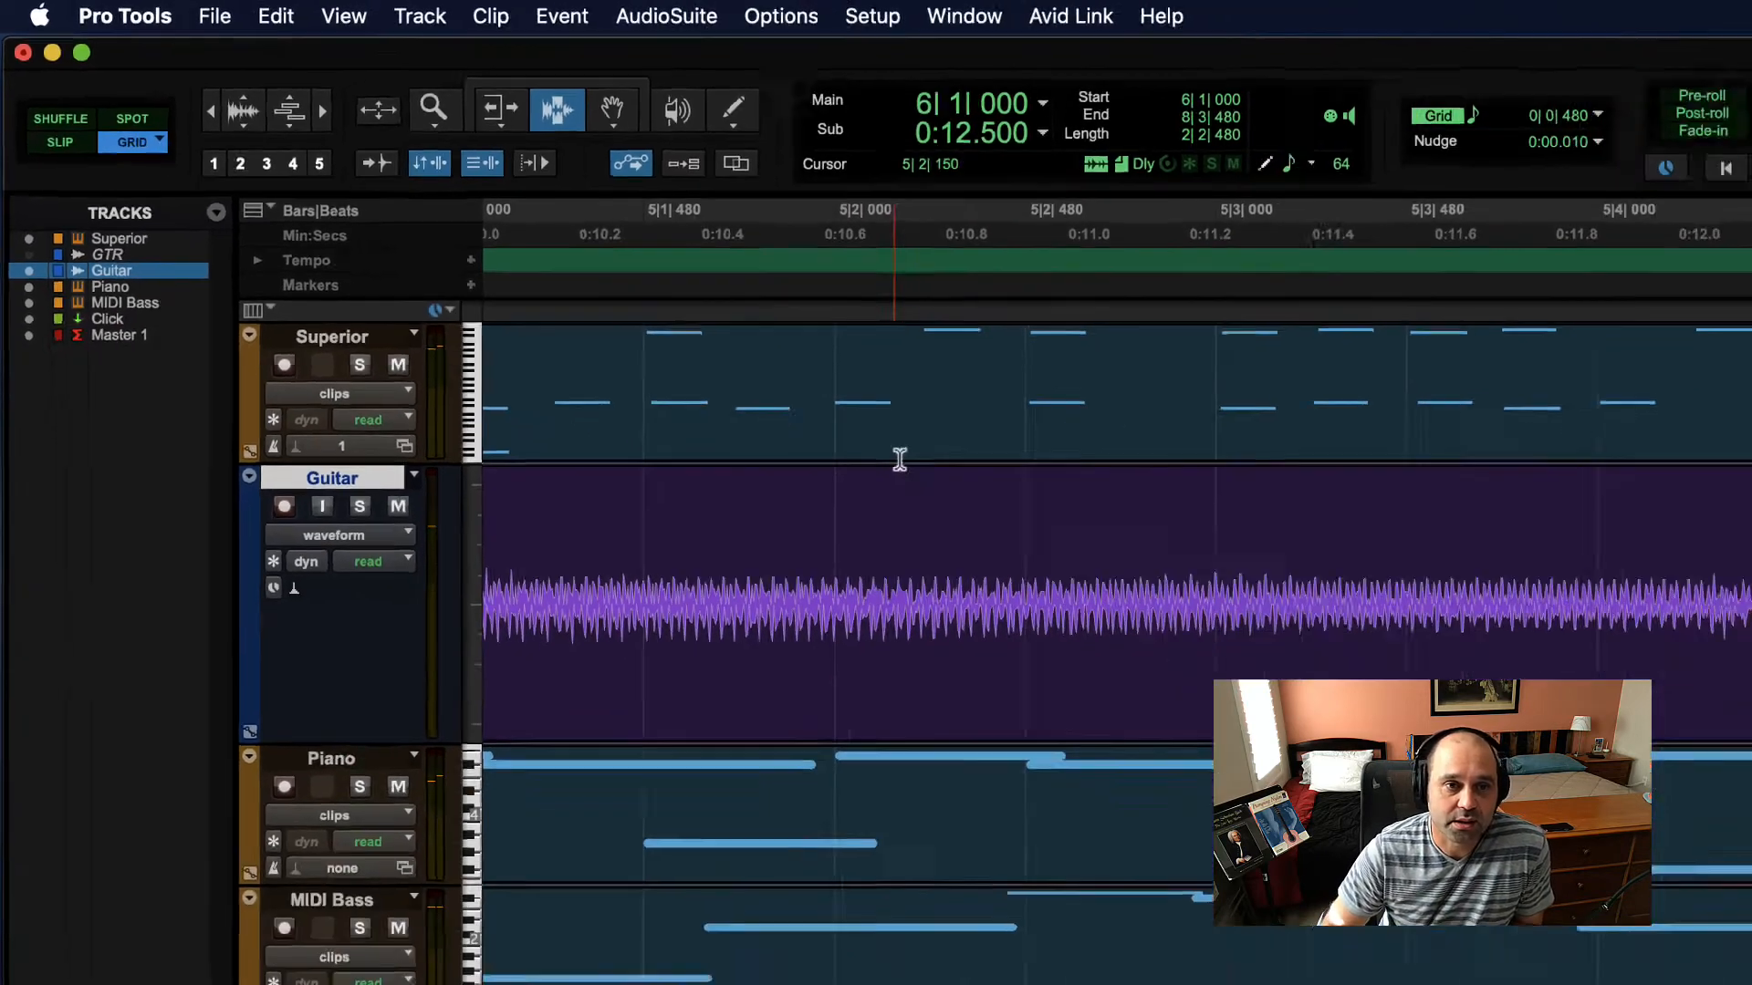
drag(392, 258, 556, 250)
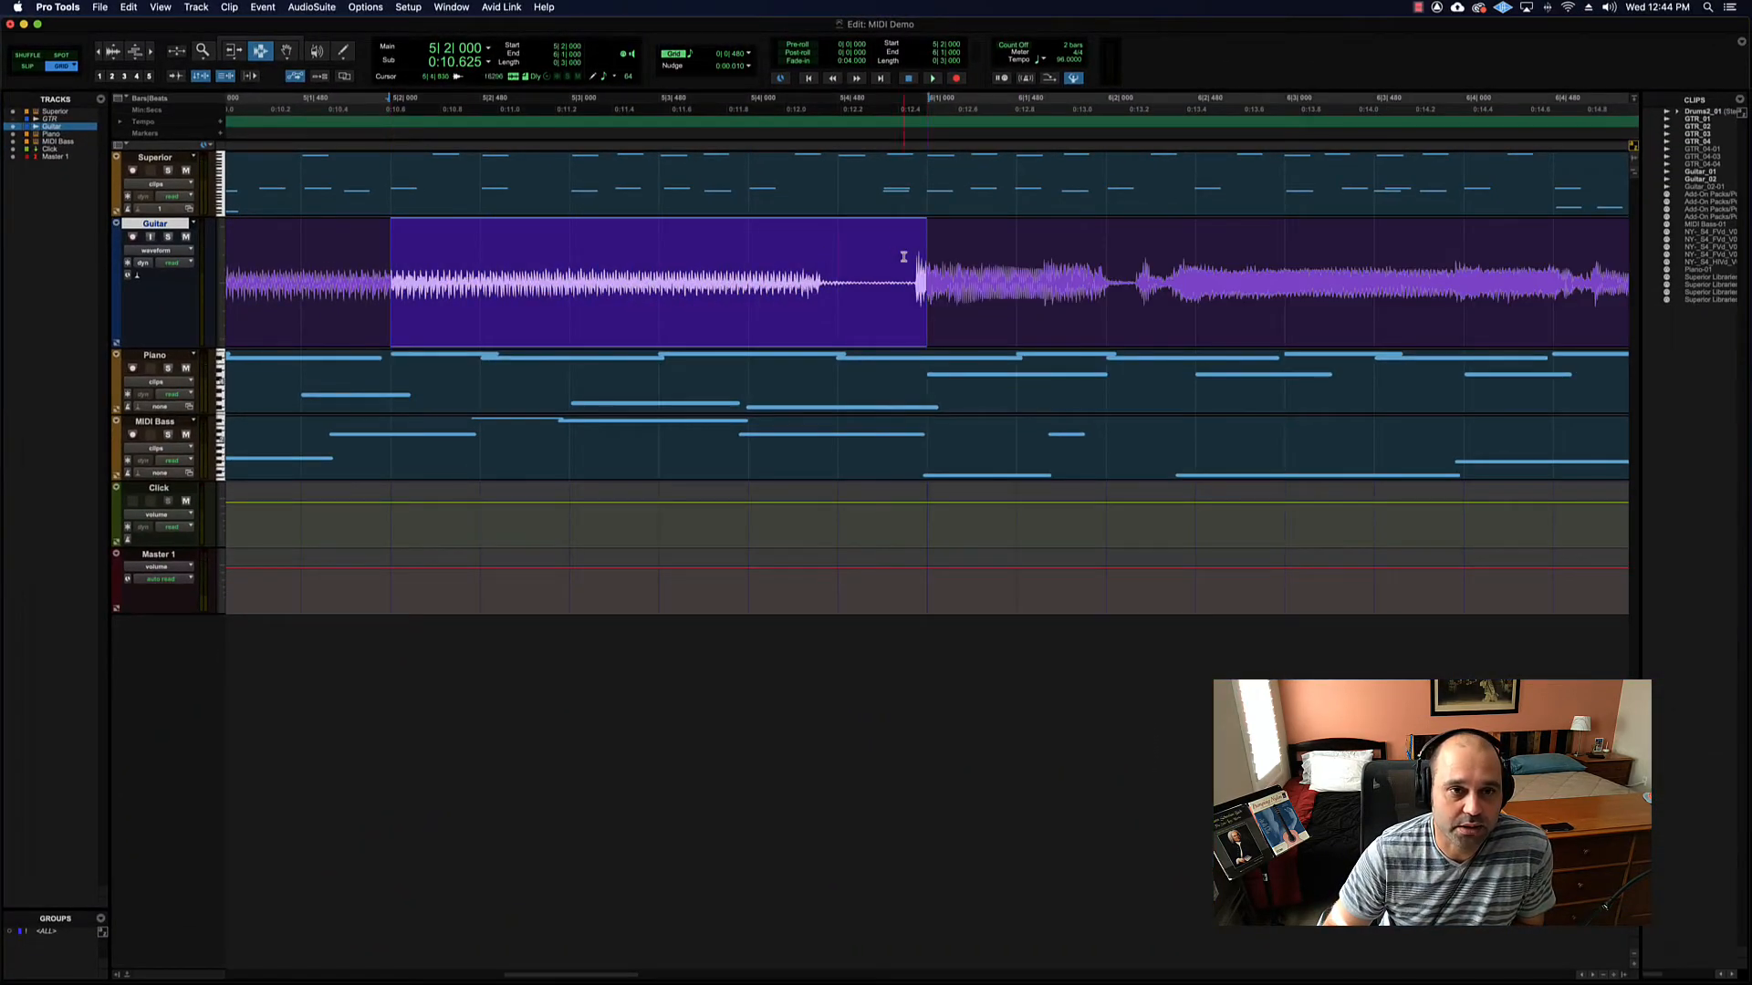
drag(344, 255, 1350, 267)
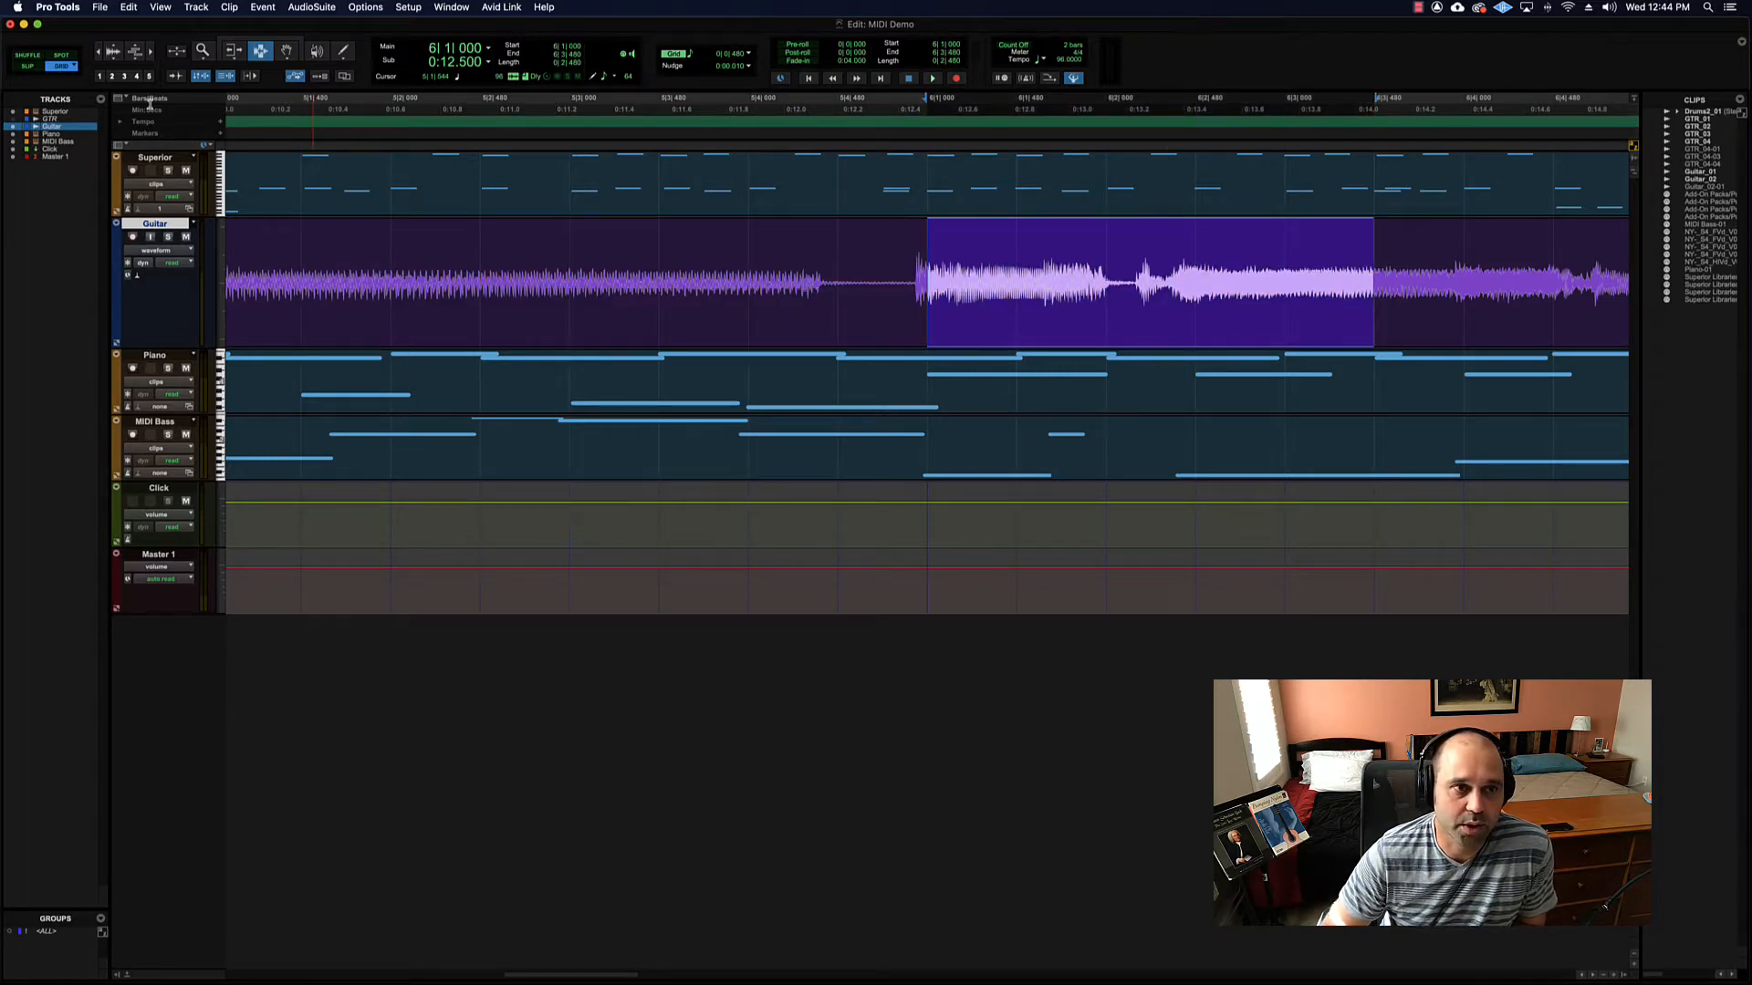
drag(326, 287, 934, 272)
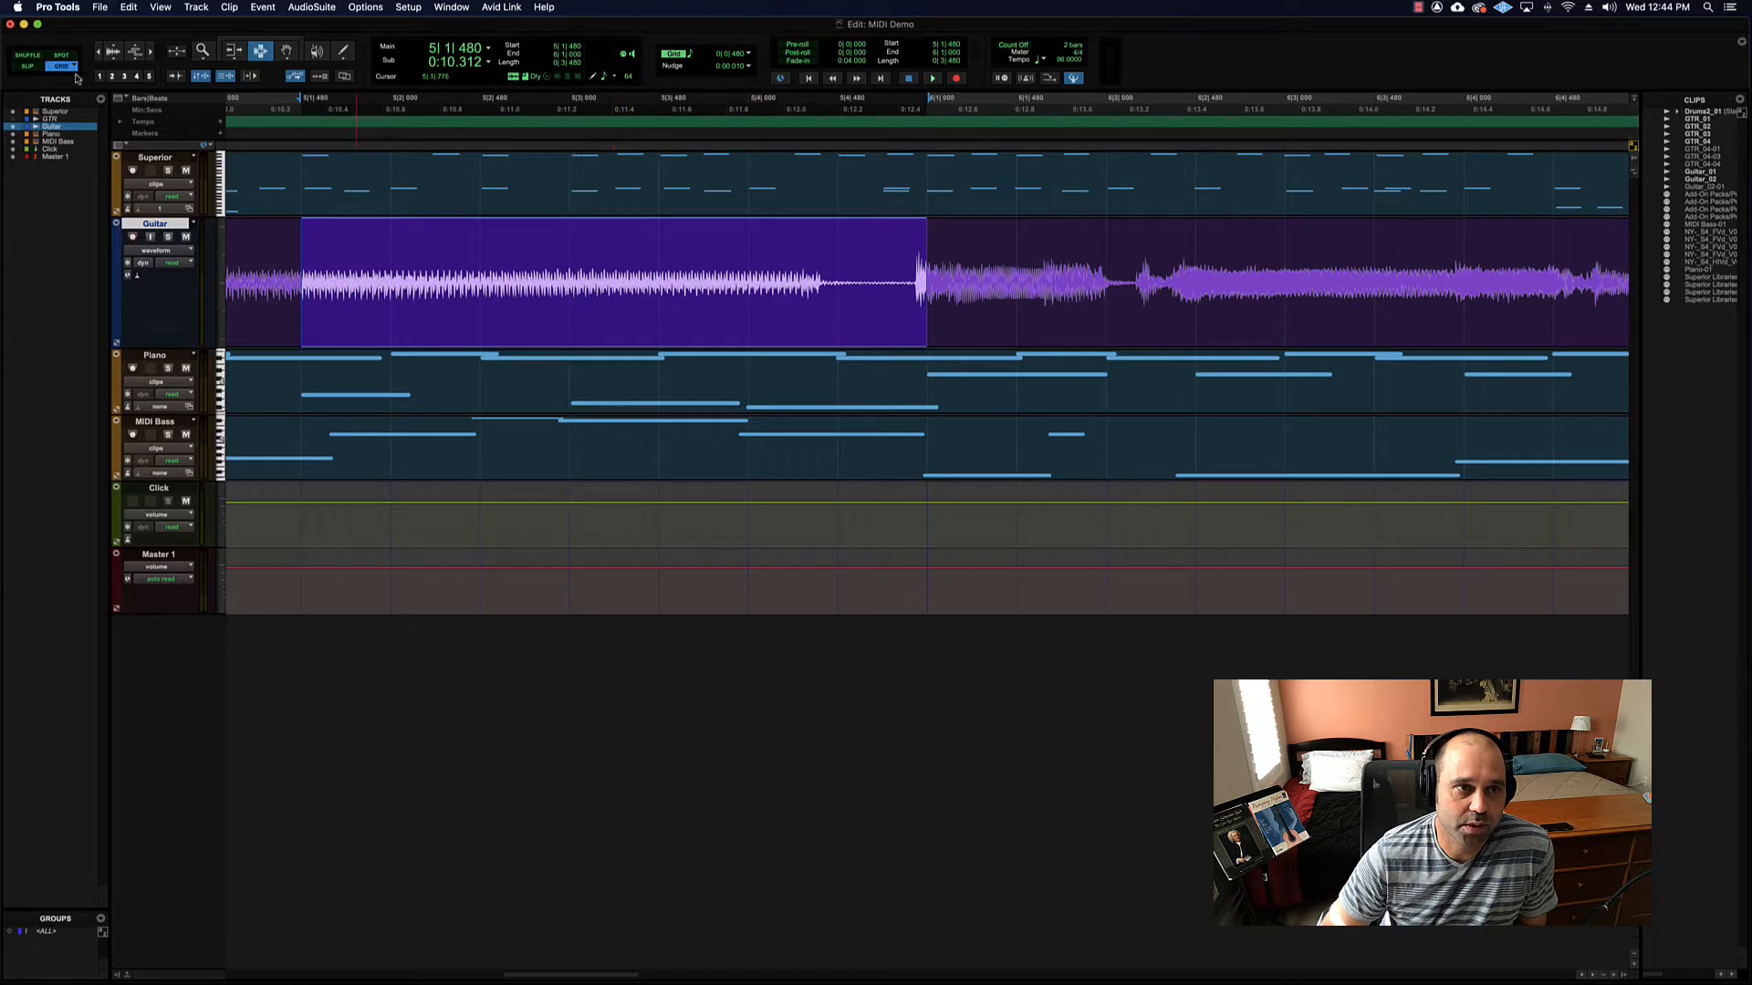
Step: Switch to Slip mode and make several free selections in the Guitar clip, ending with one starting at about 5|4|045
click(27, 67)
drag(350, 265, 1097, 271)
click(816, 274)
drag(778, 268, 484, 271)
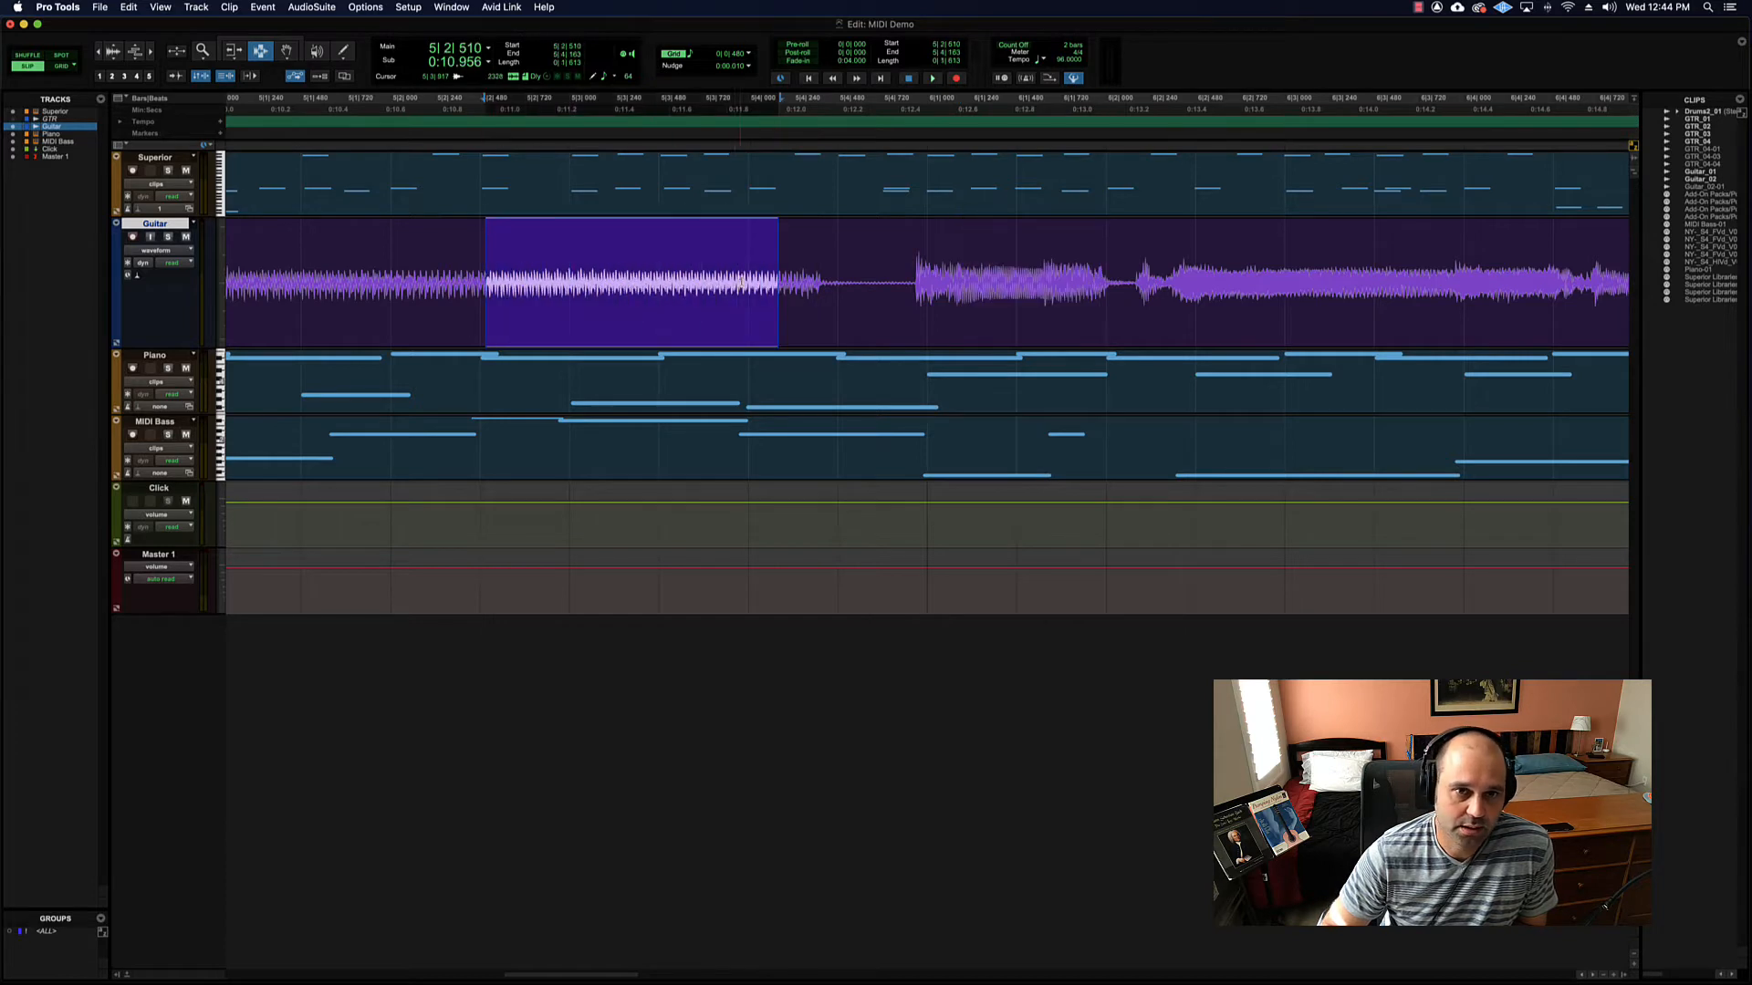
drag(756, 281, 1072, 284)
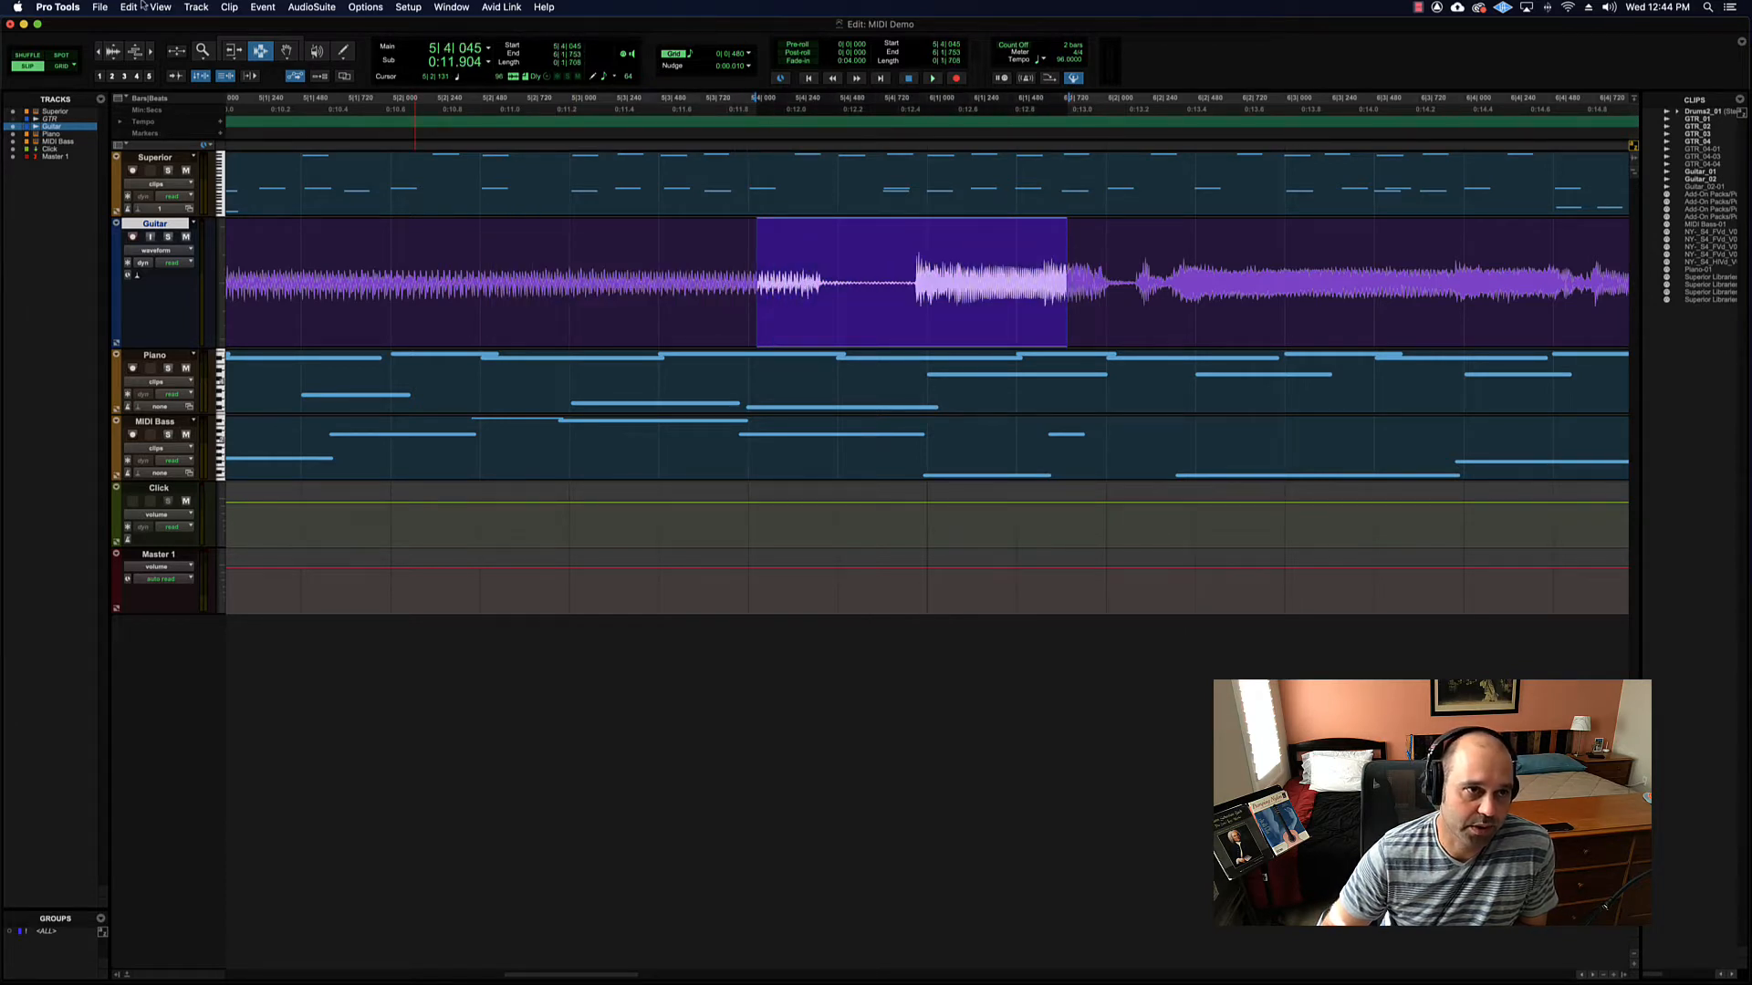
Step: Switch back to Grid mode and place the edit cursor at 5|3|000 in the Guitar clip
click(58, 66)
click(548, 248)
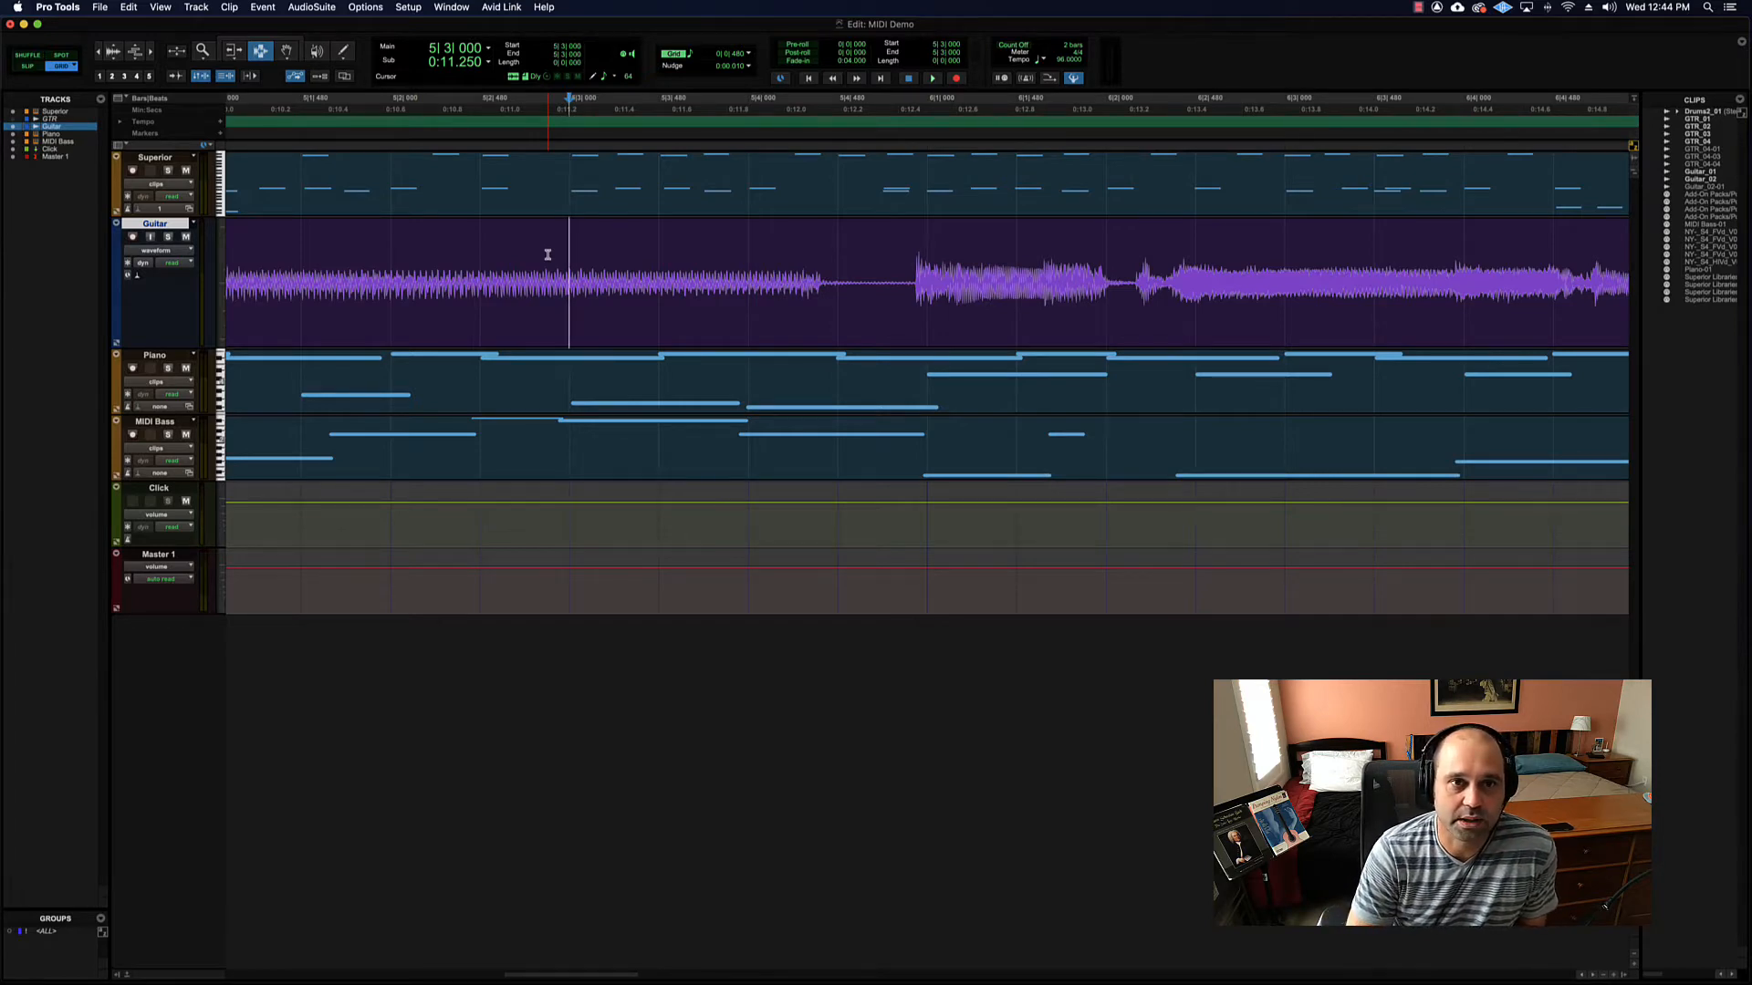
key(r)
key(r)
key(r)
key(r)
key(r)
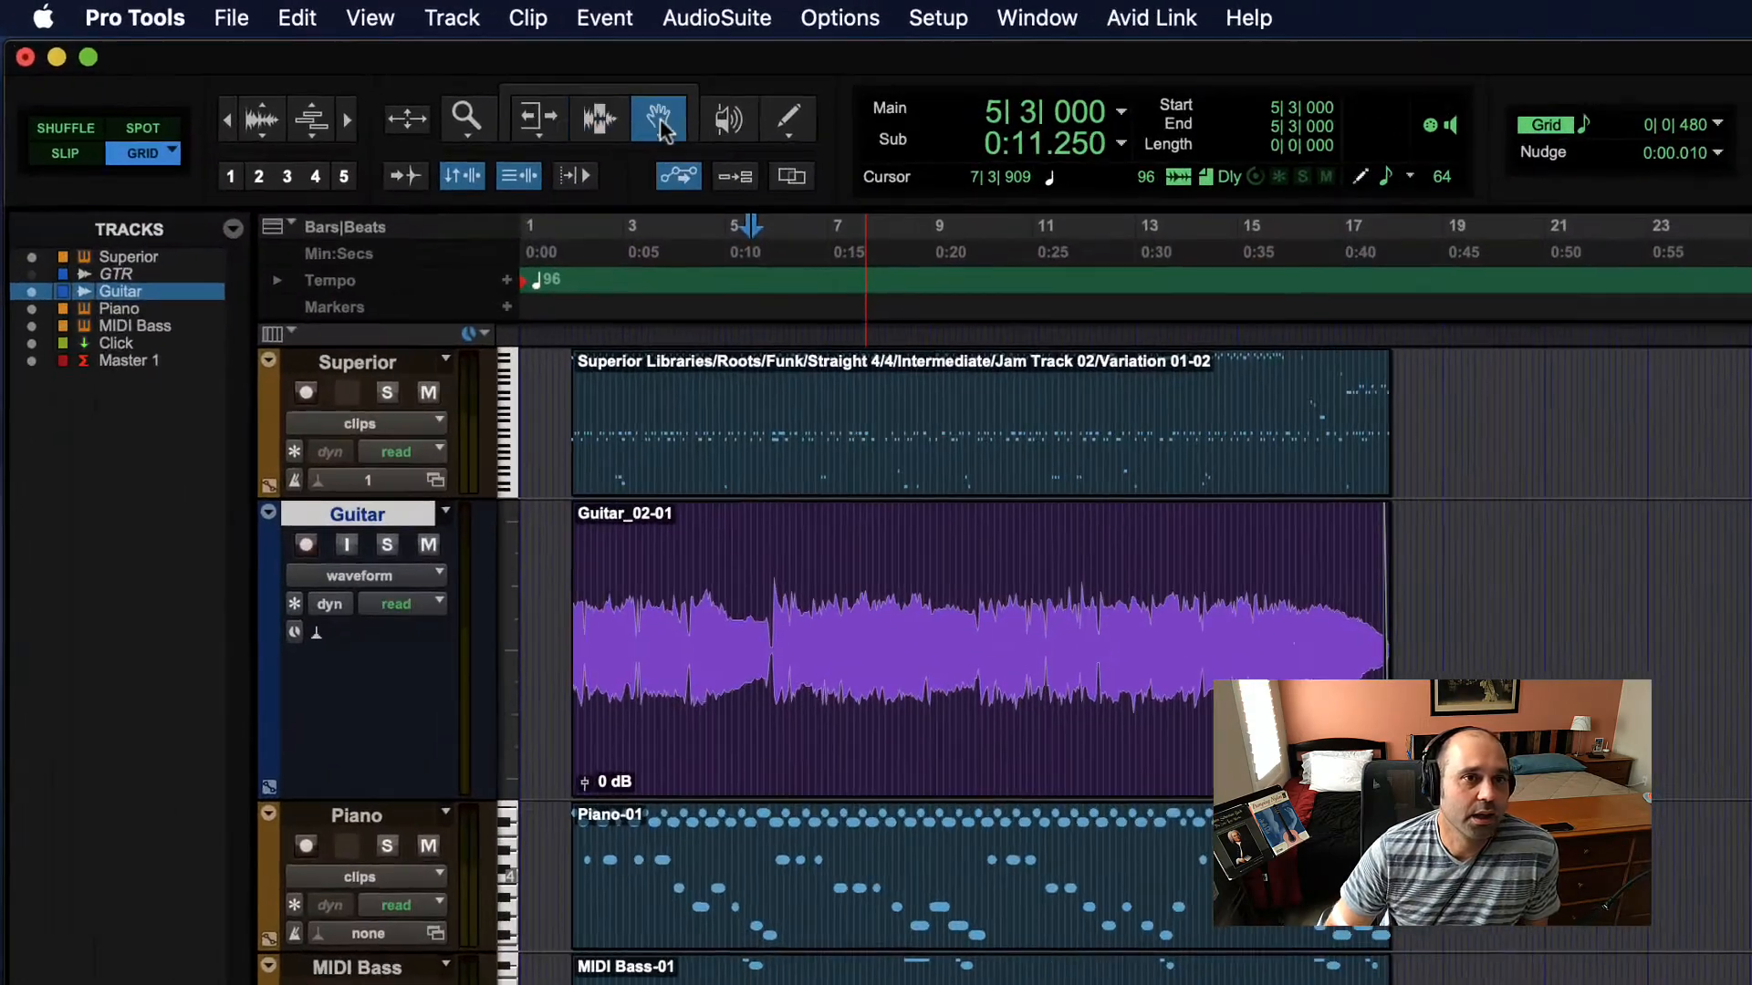
Step: Use the Trim tool to pull the Guitar clip's end to 10|1|000 and its start to 5|4|000, and undo both trims
click(286, 50)
click(539, 139)
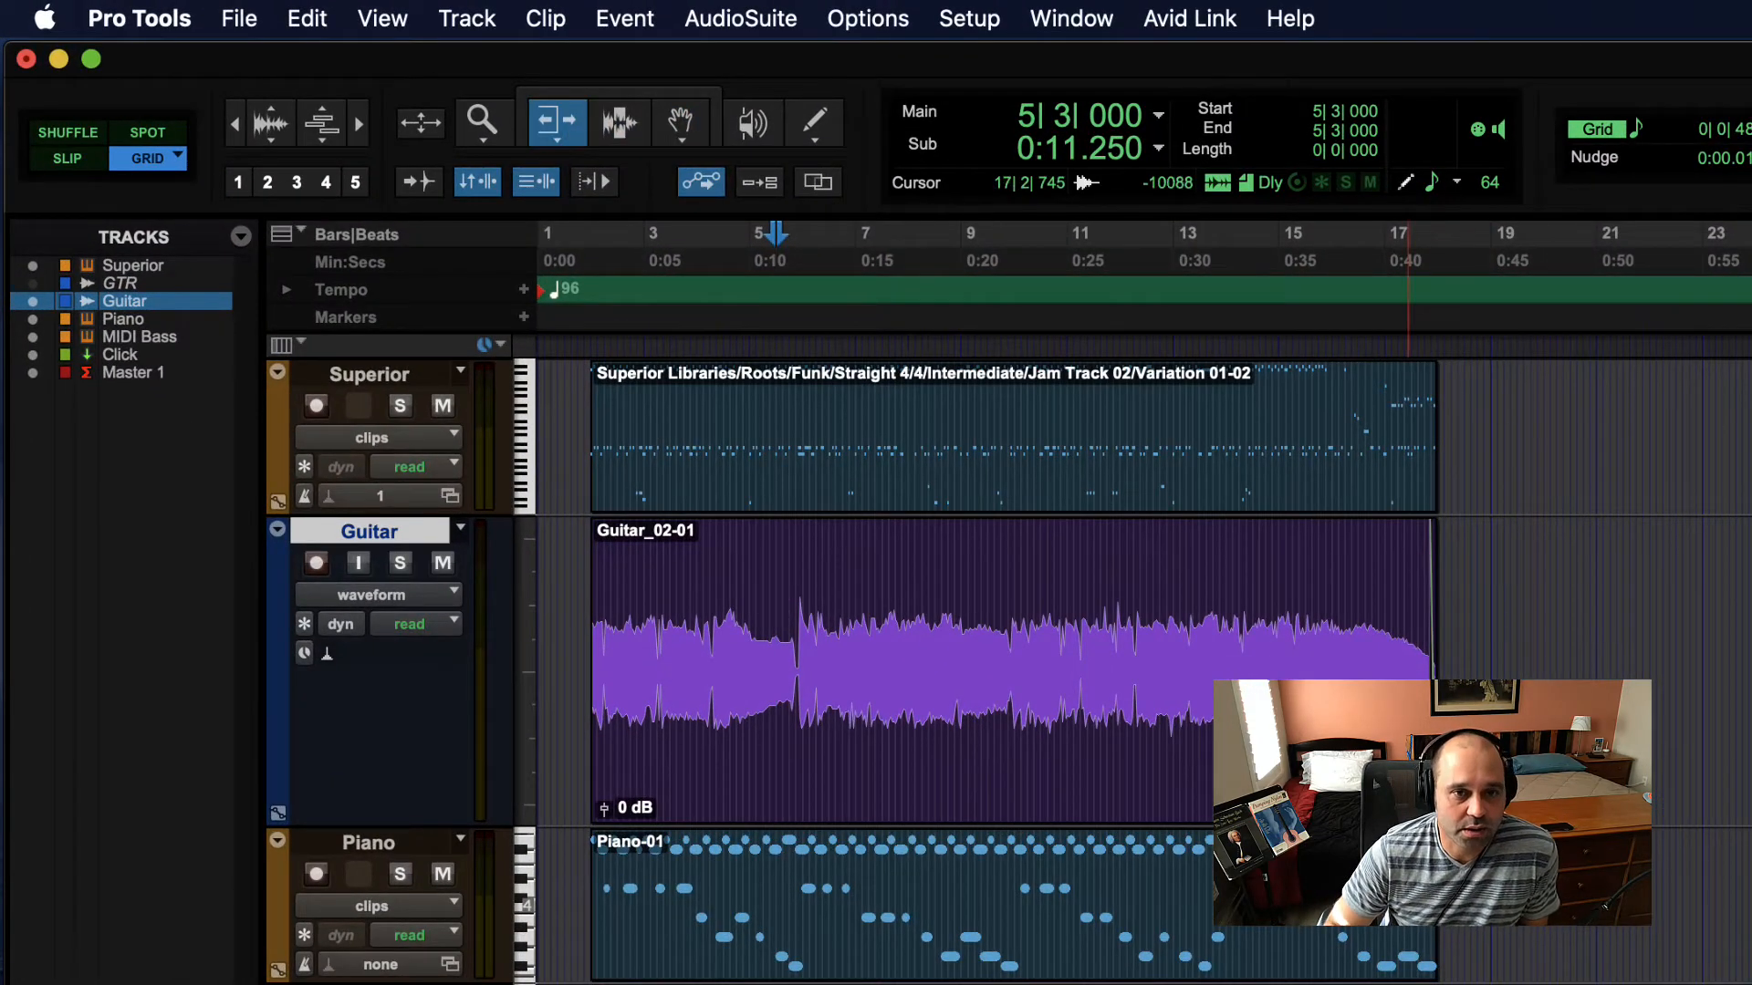
drag(1433, 701, 1016, 701)
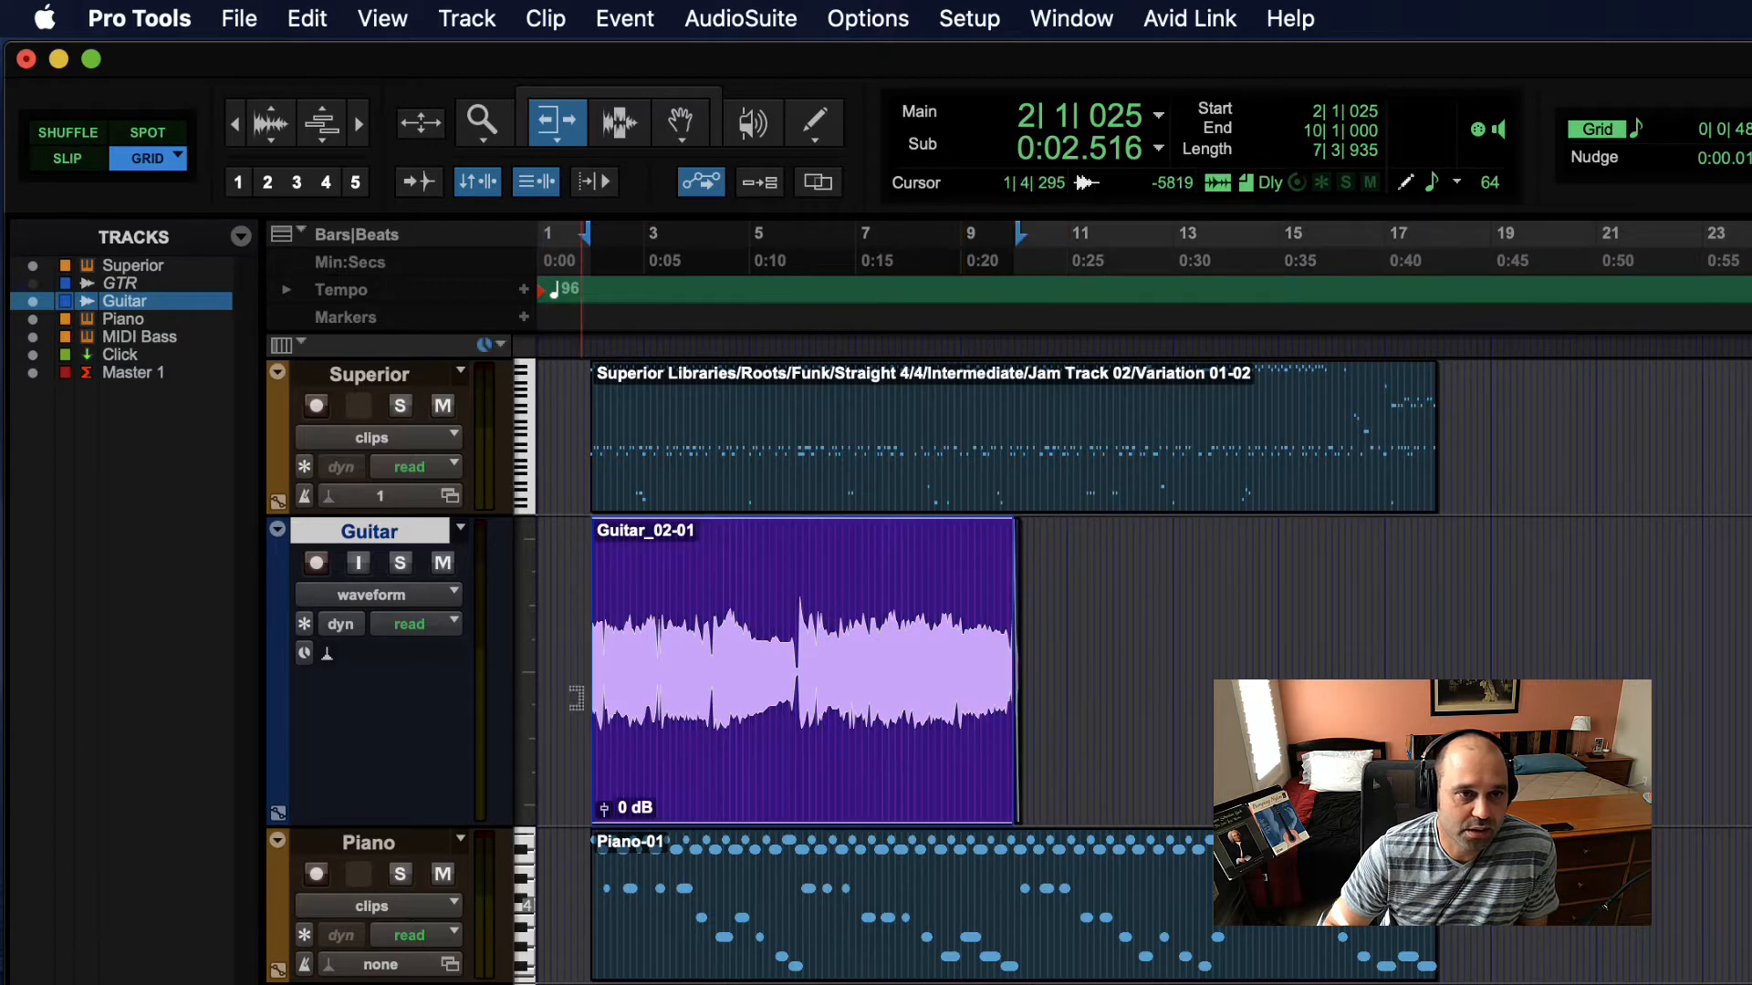
drag(591, 698, 801, 698)
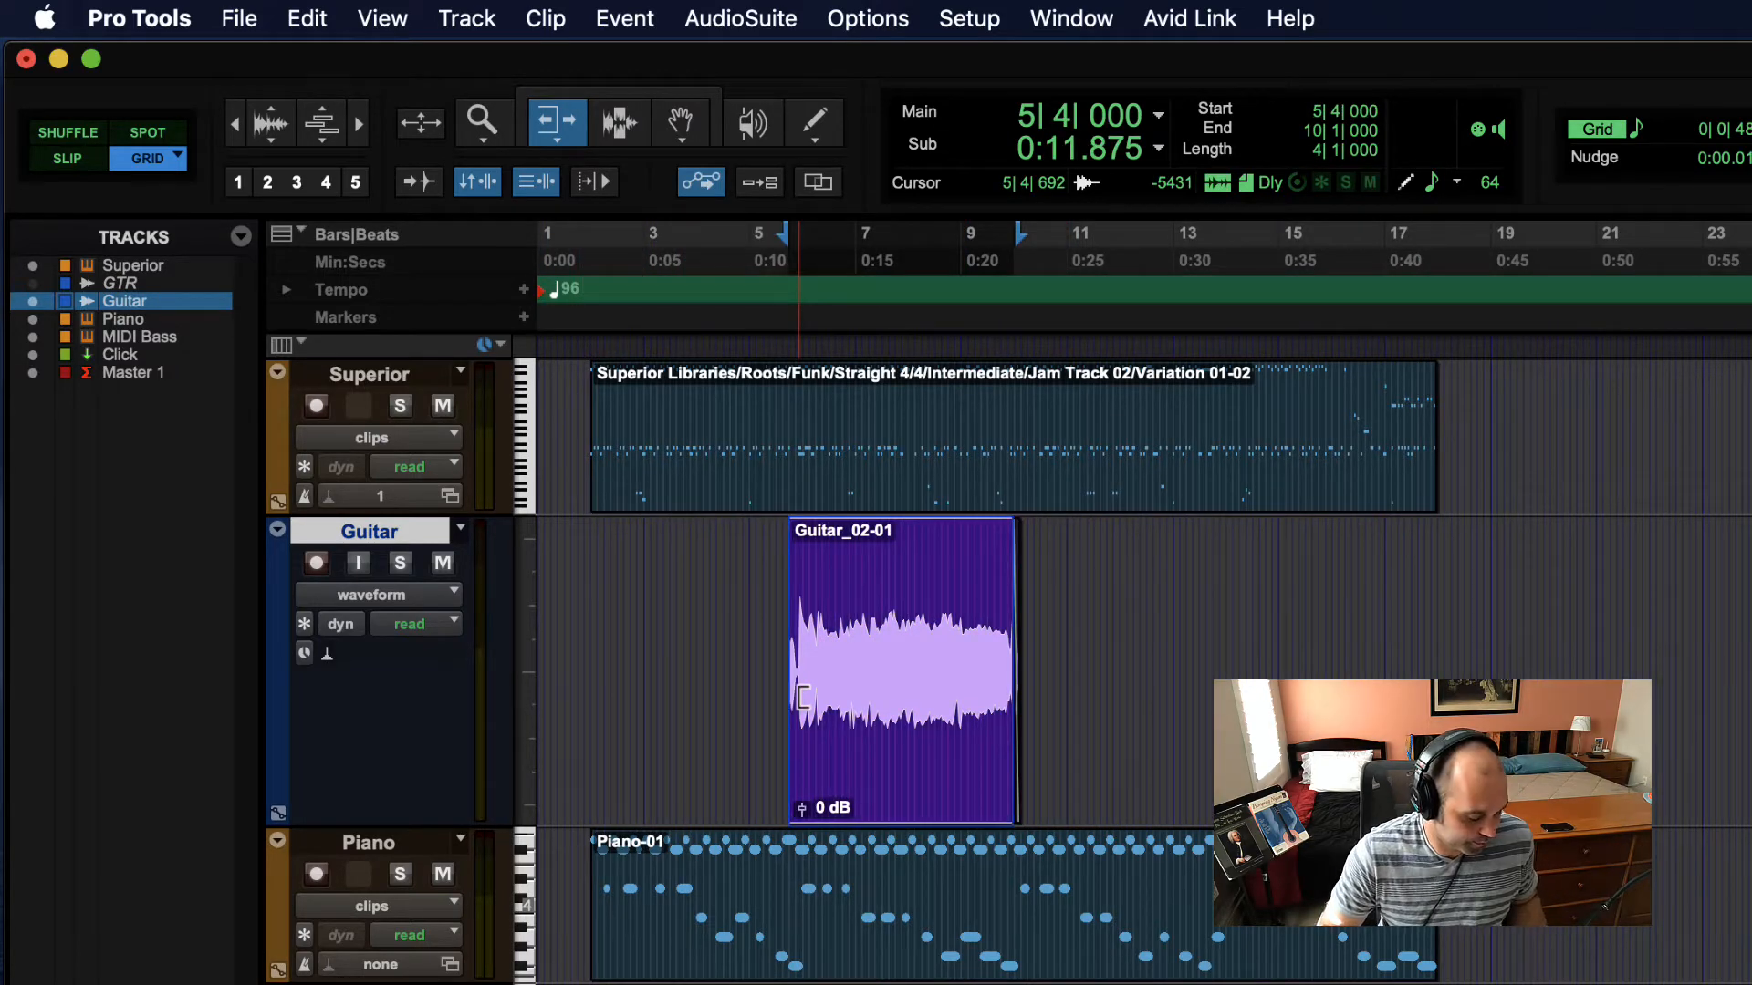
key(super+z)
key(super+z)
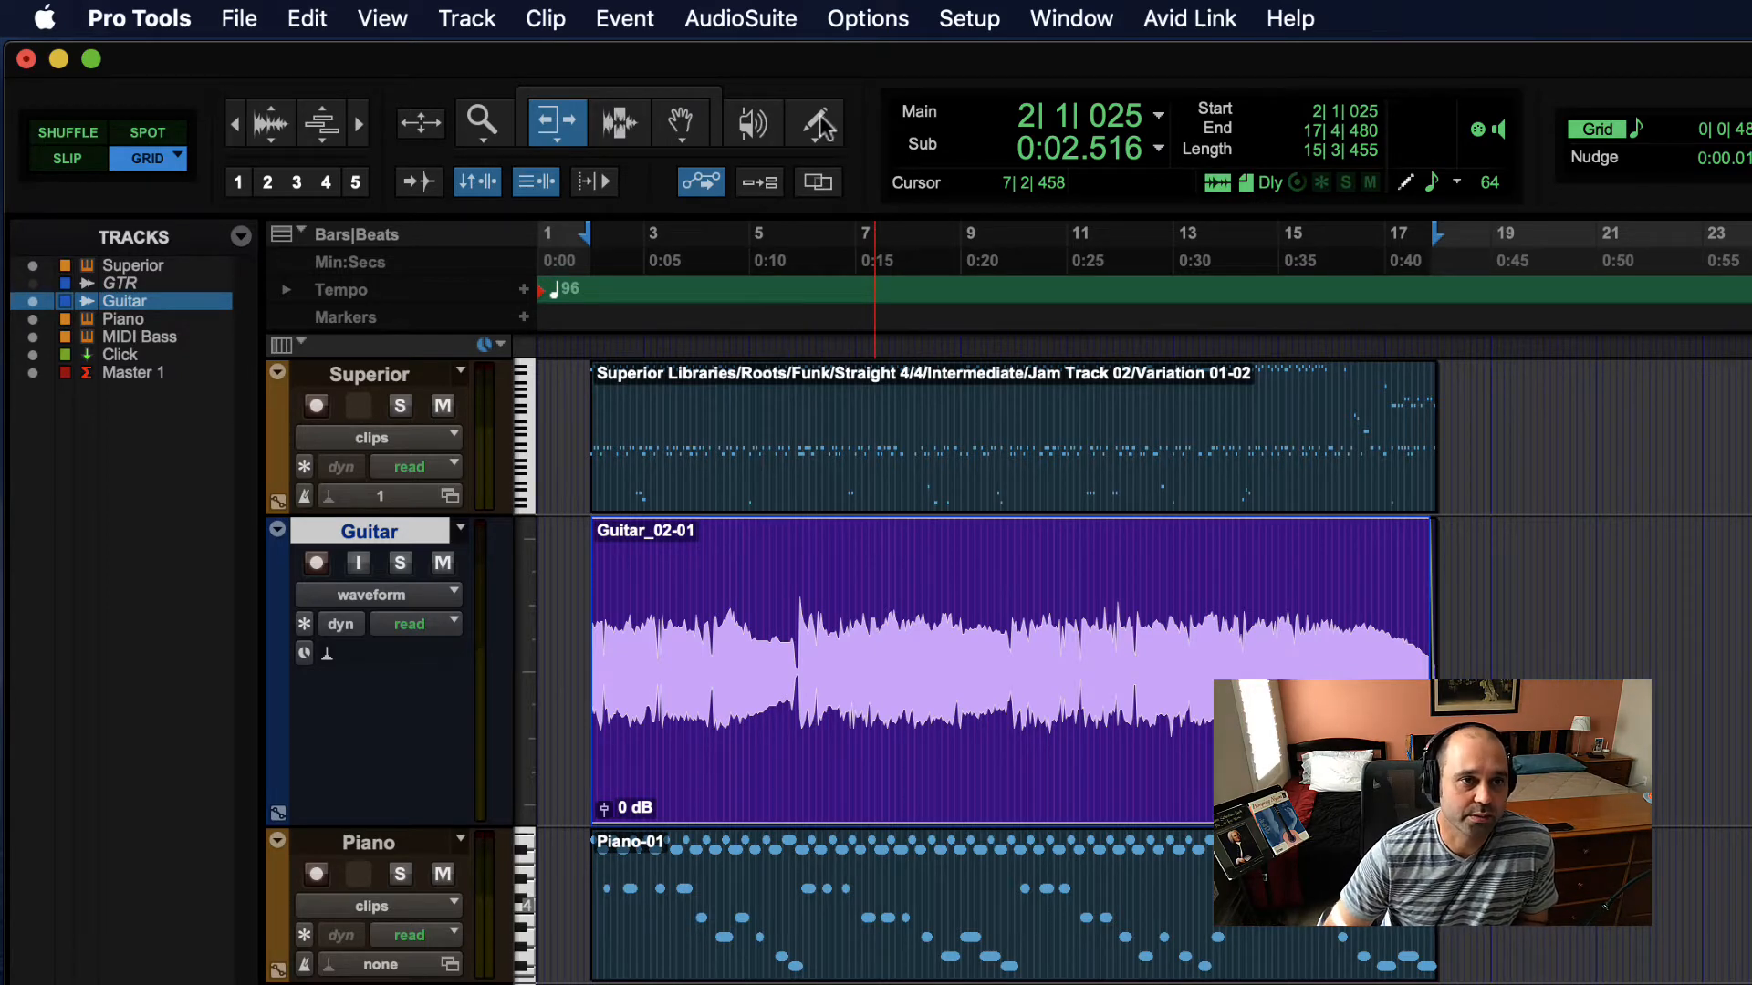
Step: Zoom in on the Guitar clip from about bar 5 with the Zoomer tool, zoom back out and restore the undone tempo change
click(483, 123)
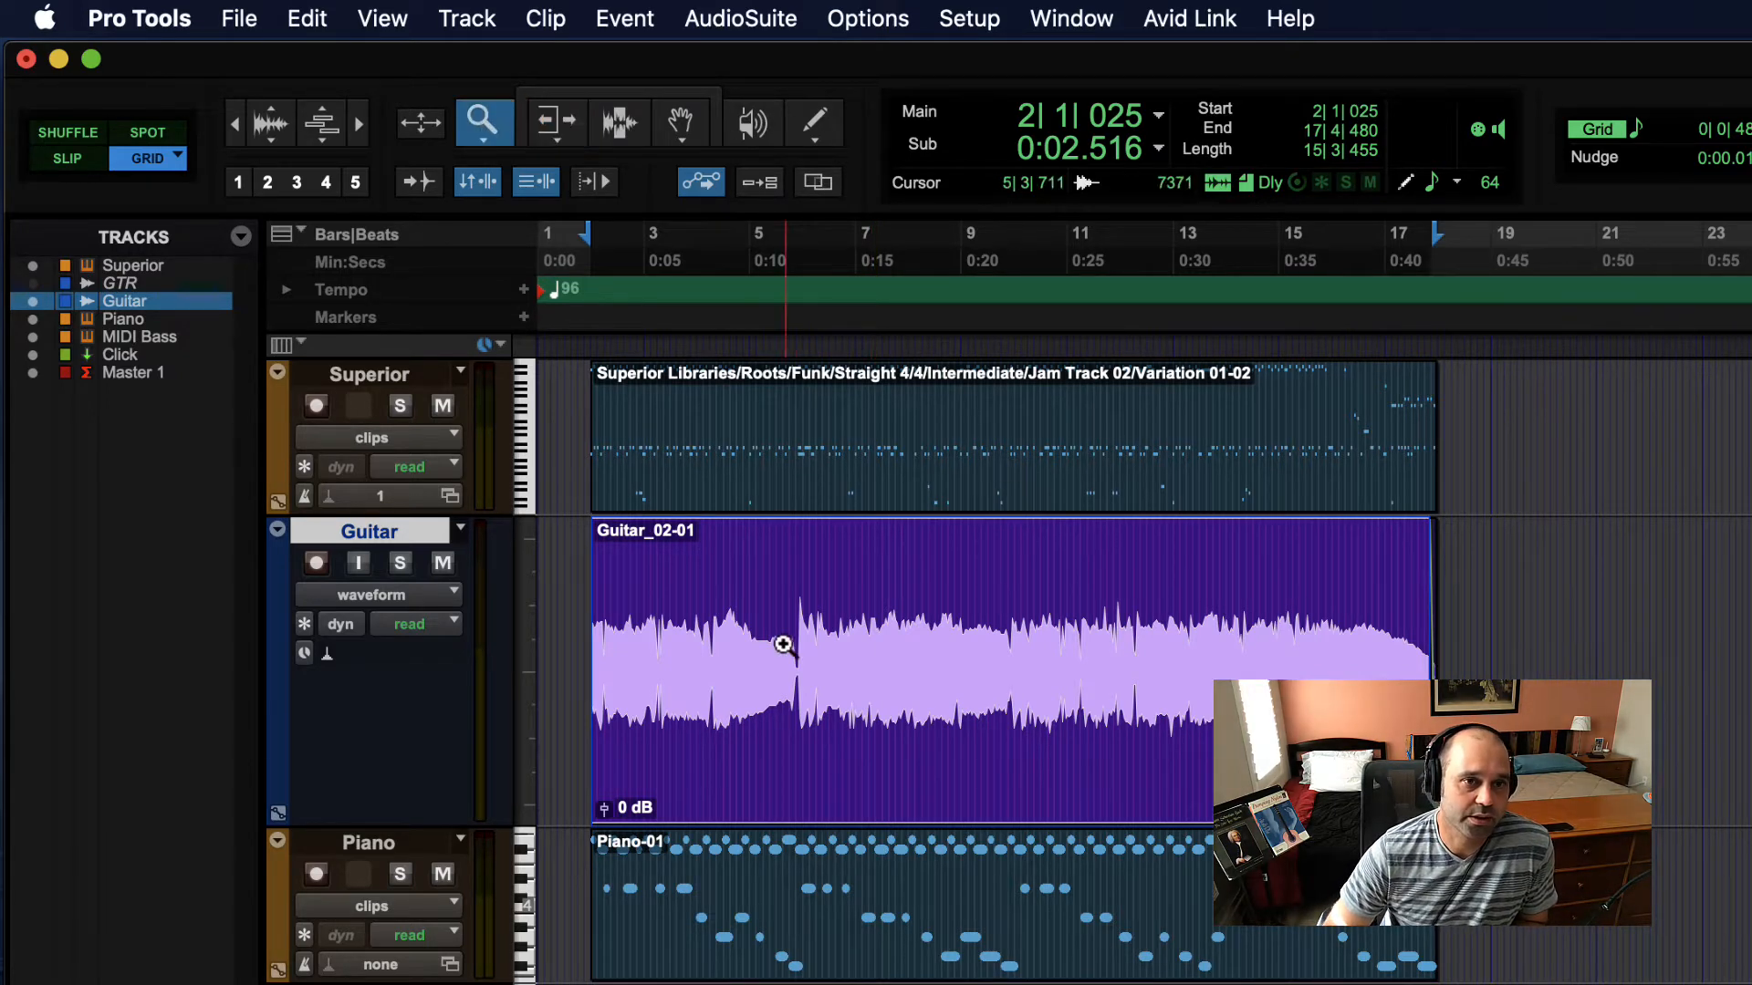
drag(783, 644, 1186, 708)
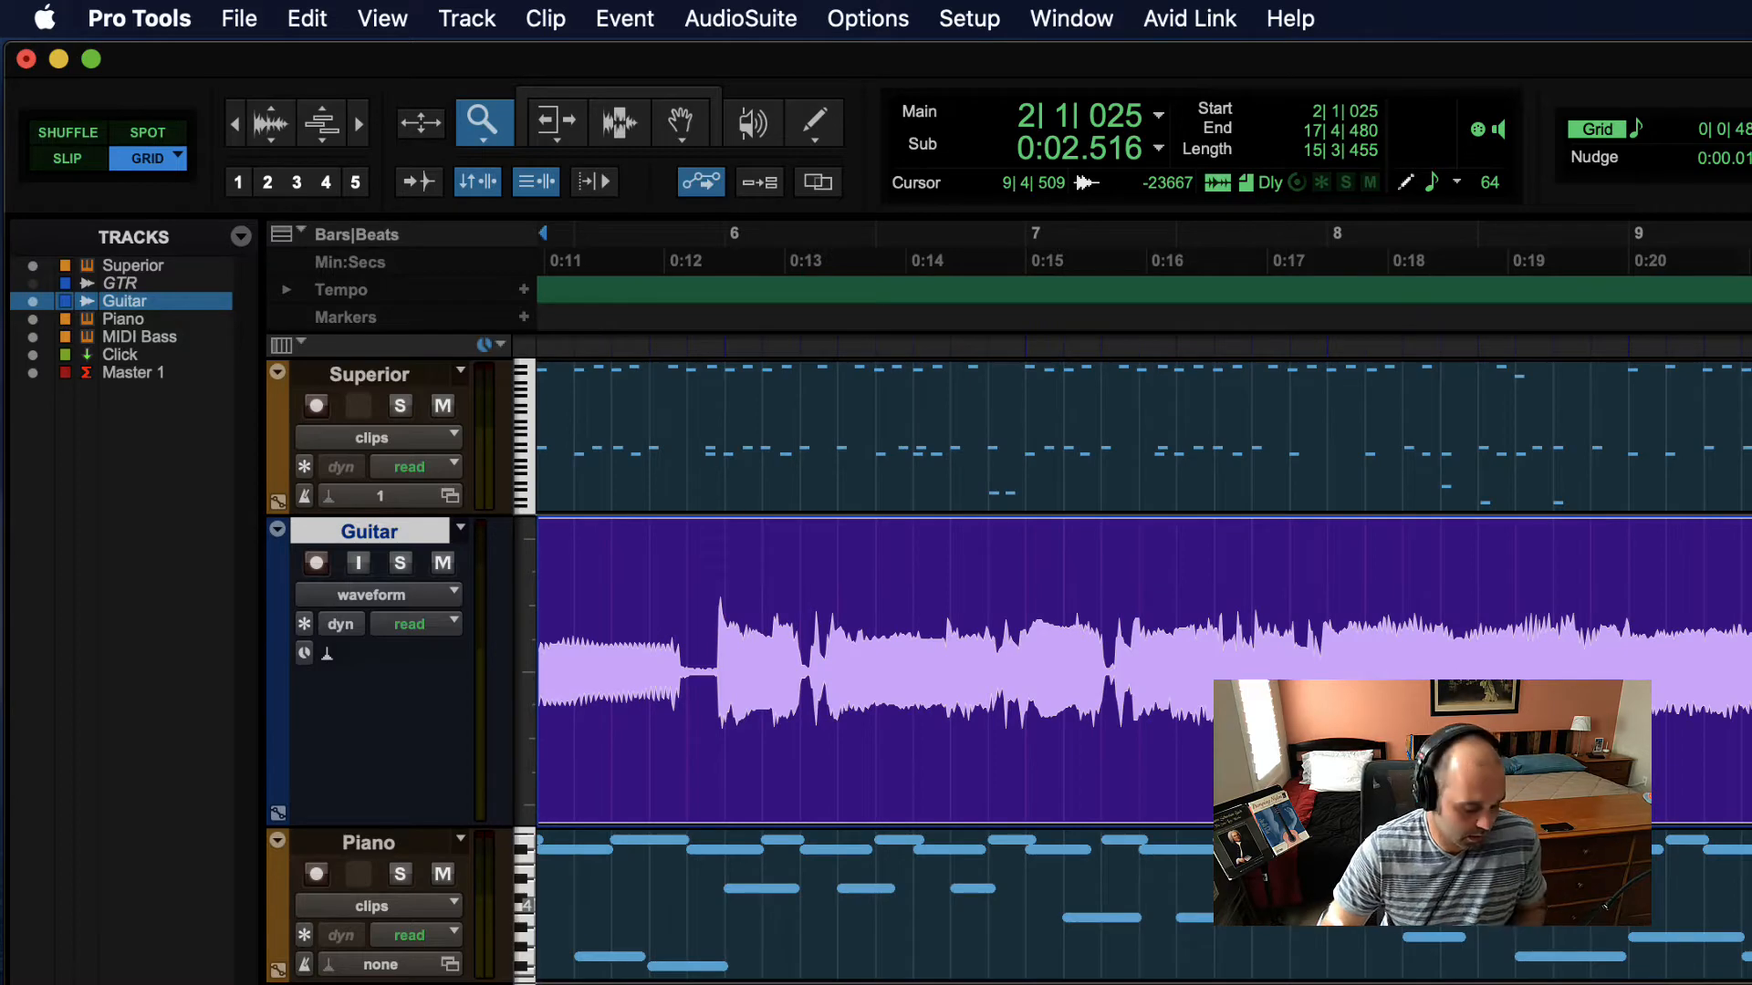
key(super+z)
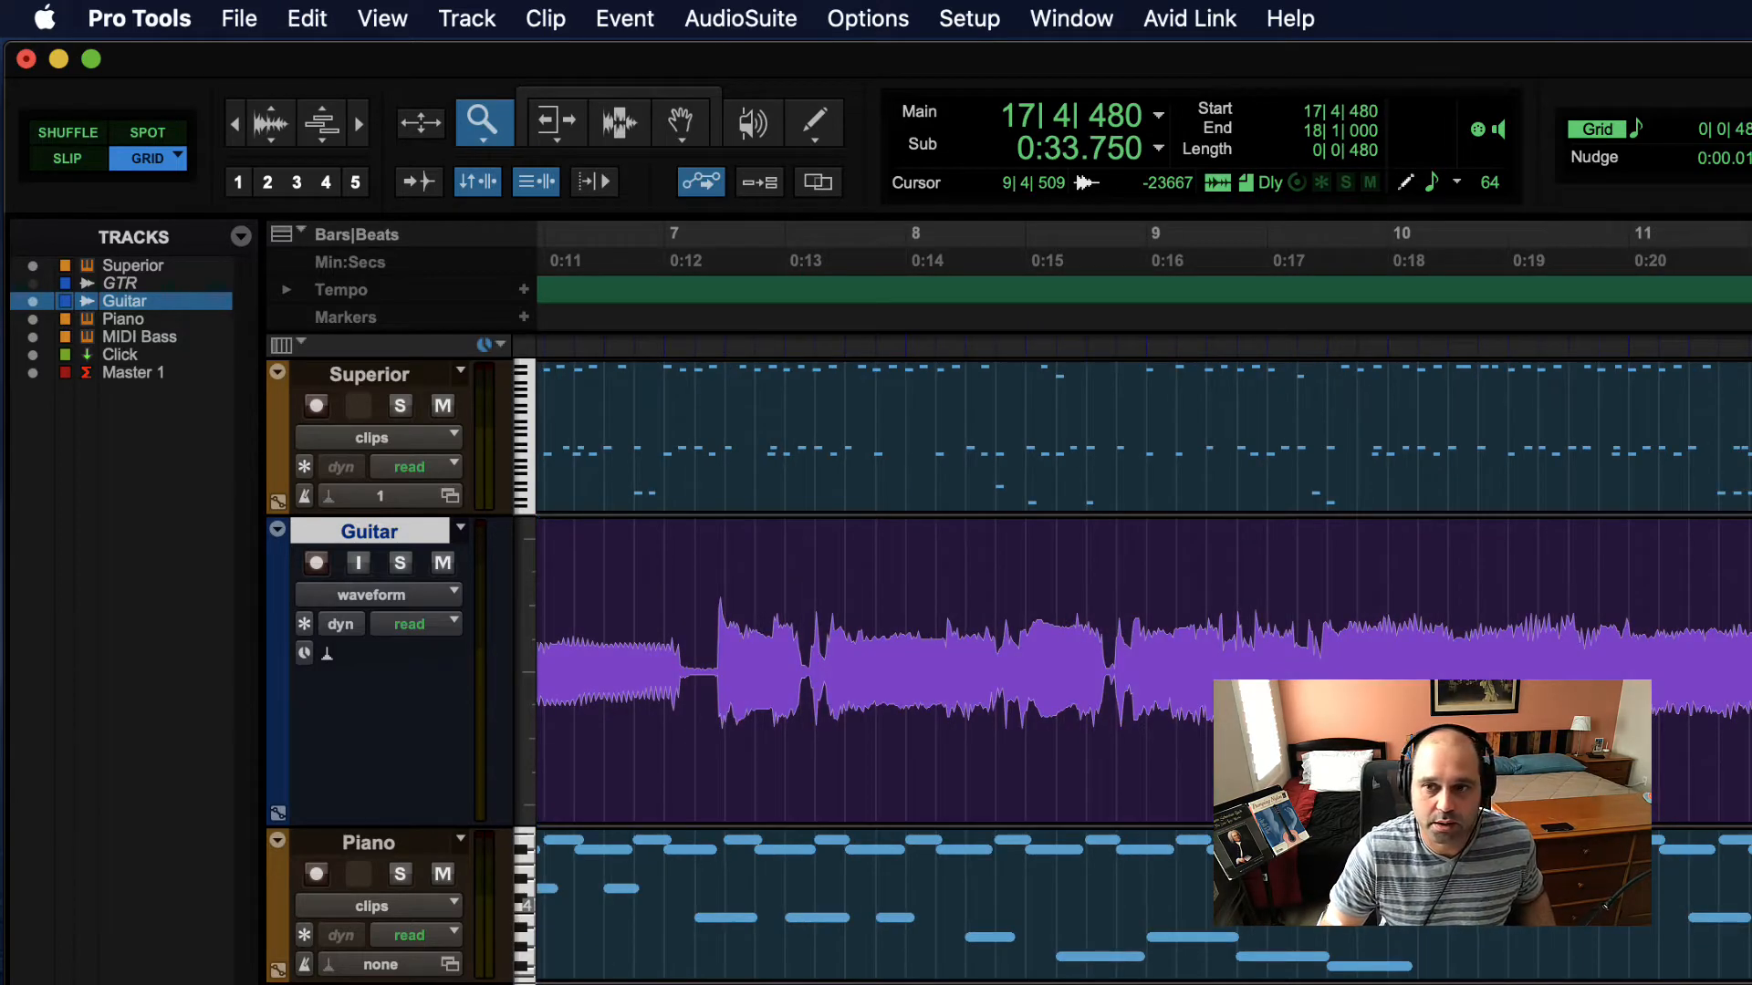
key(super+[)
key(super+[)
key(super+[)
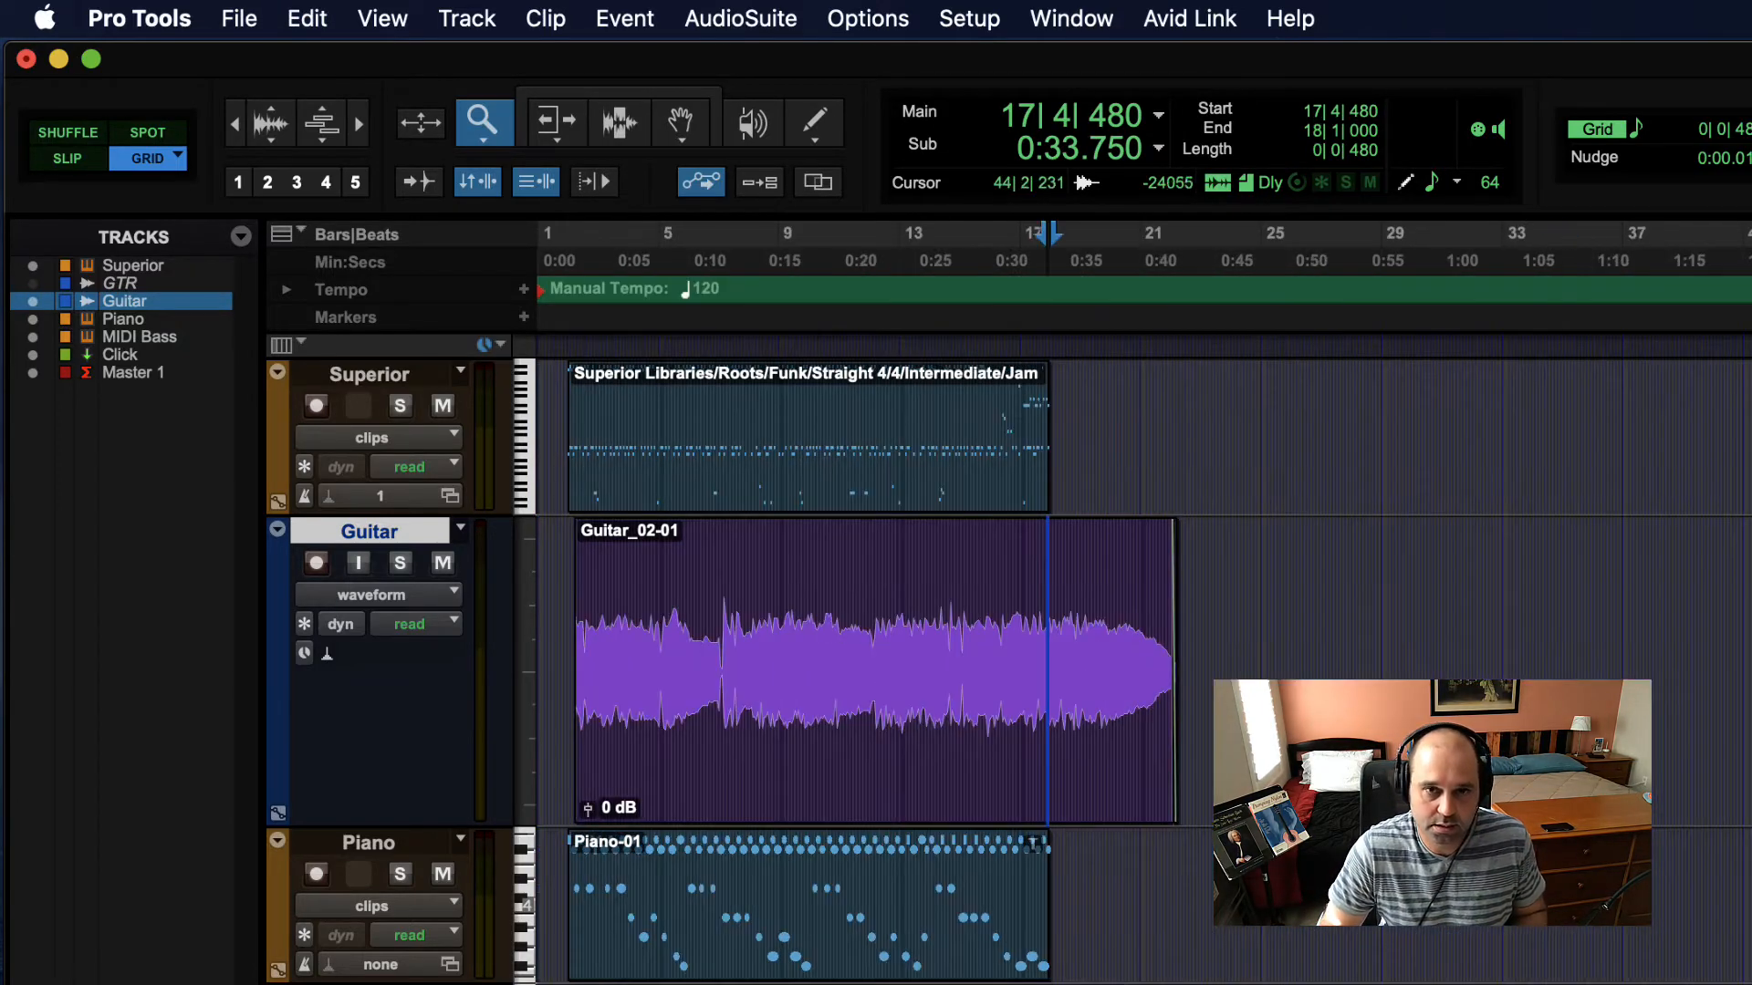
key(super+z)
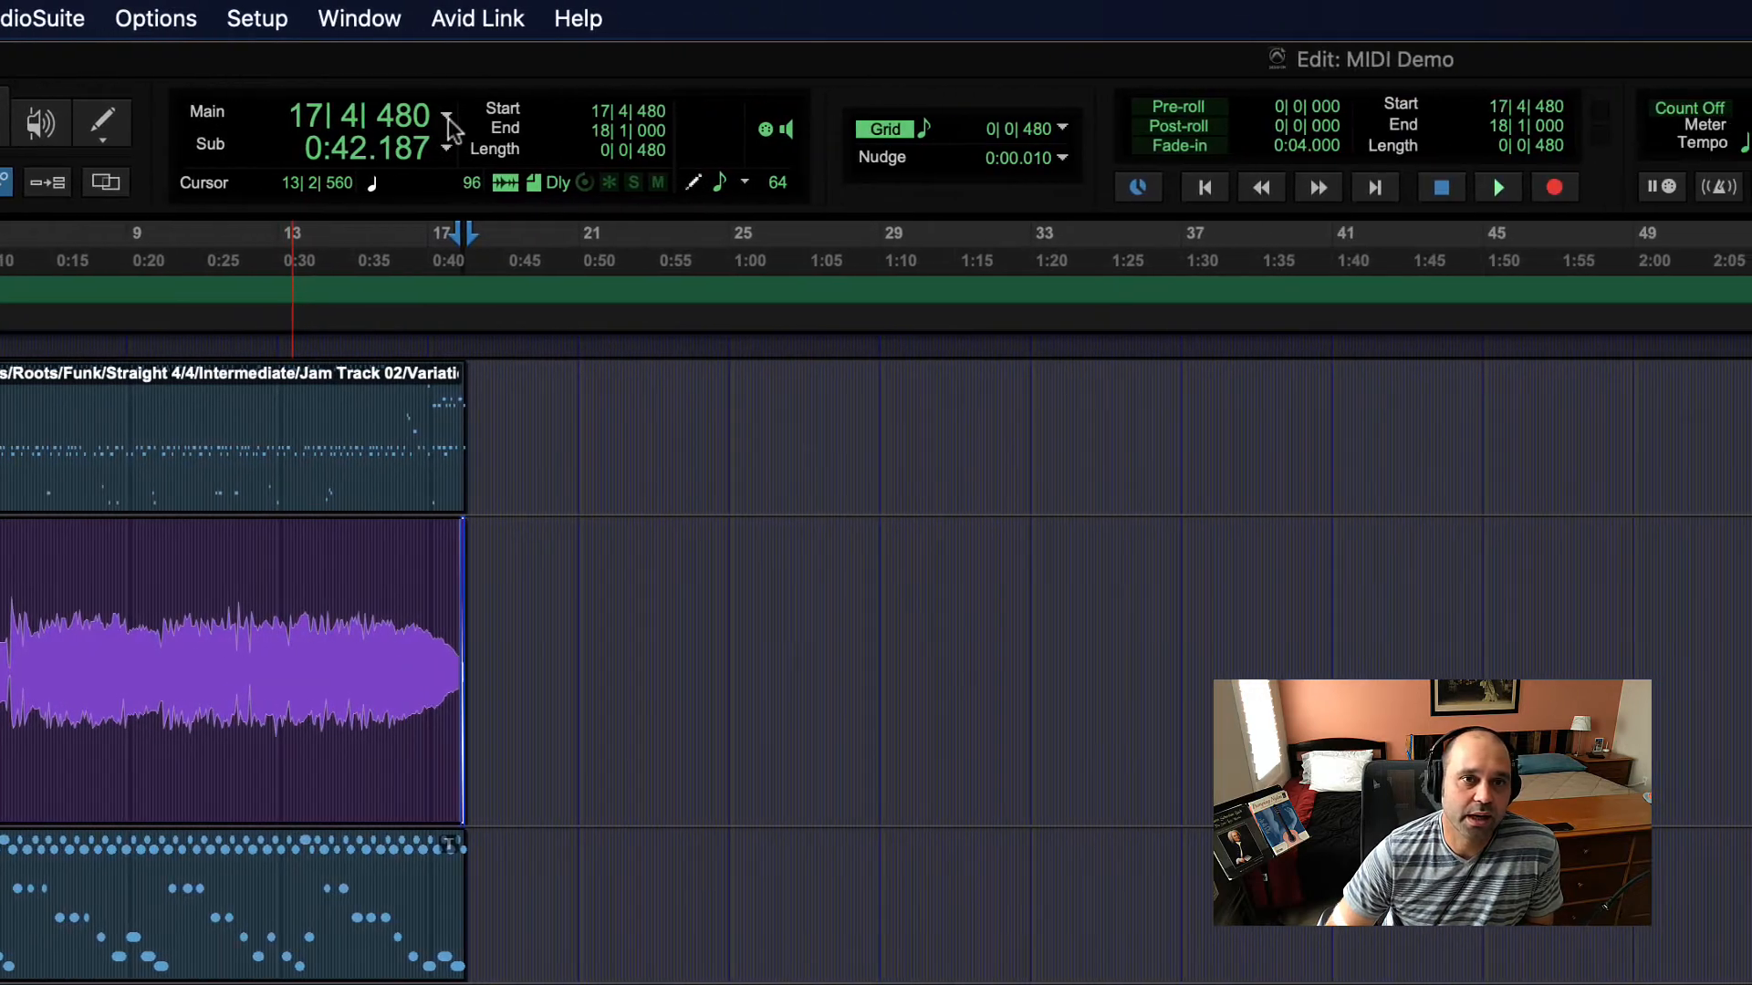
Step: Review the main counter's format options and place the edit cursor at several points on the Guitar and Superior tracks, ending with Superior at 6|2|000
click(1158, 115)
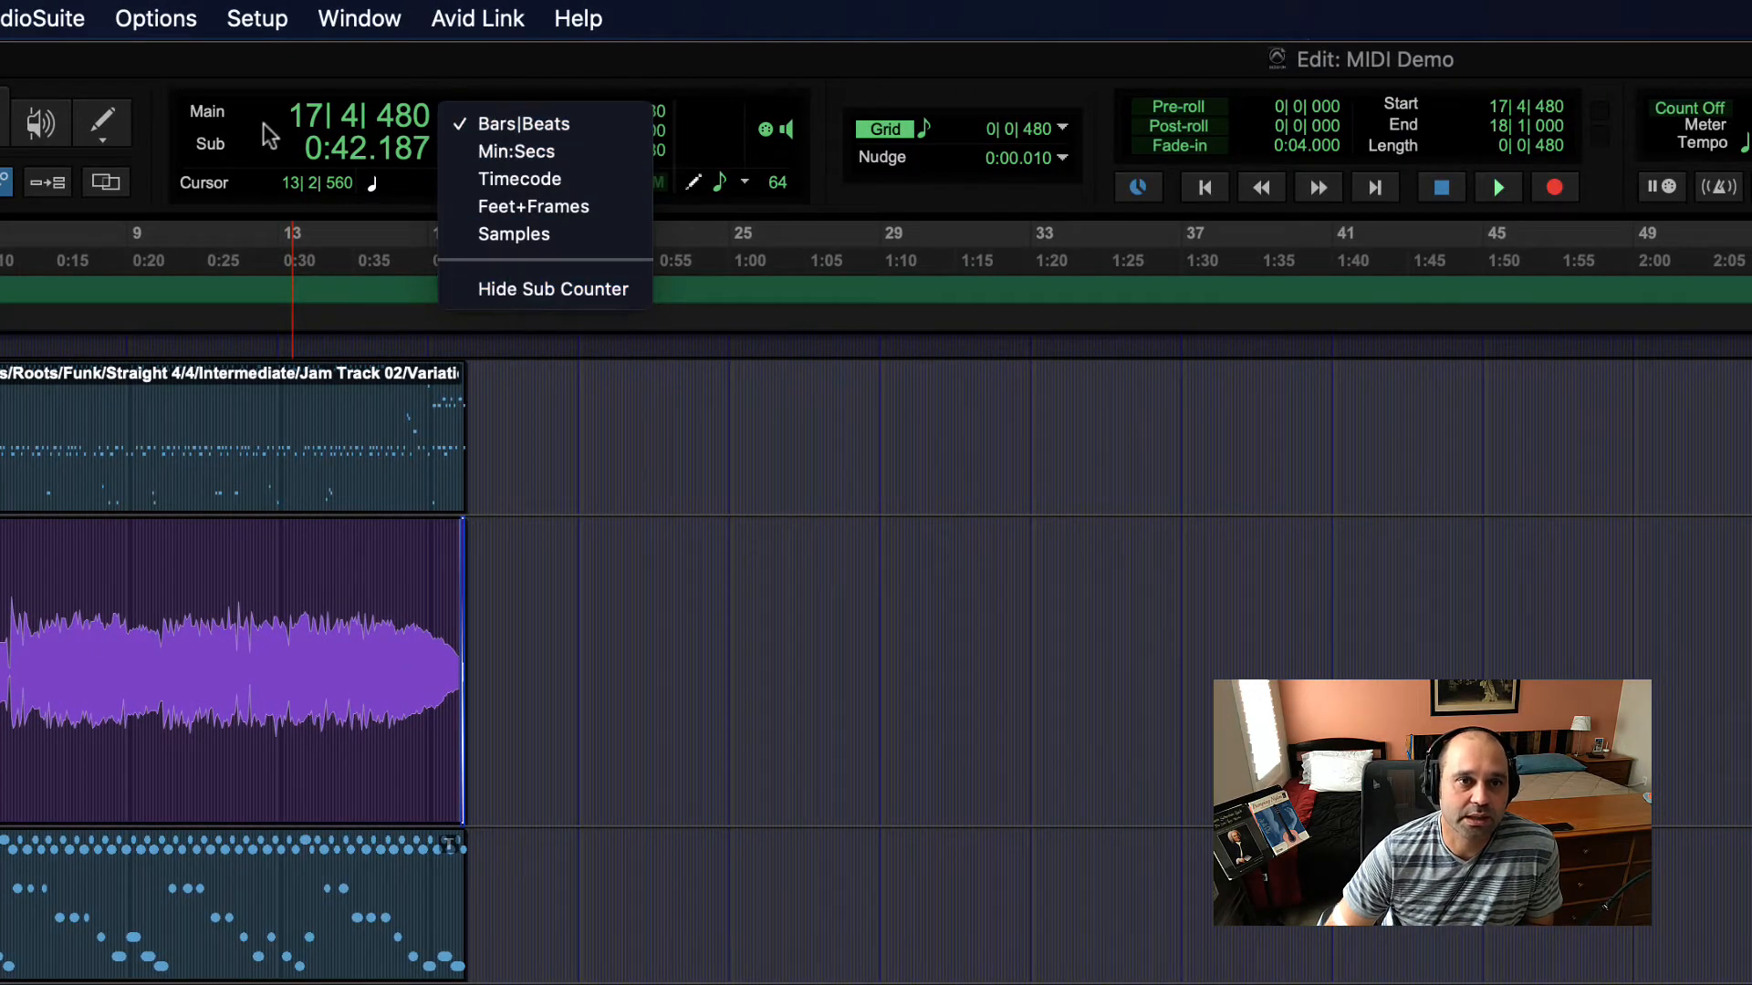
click(352, 124)
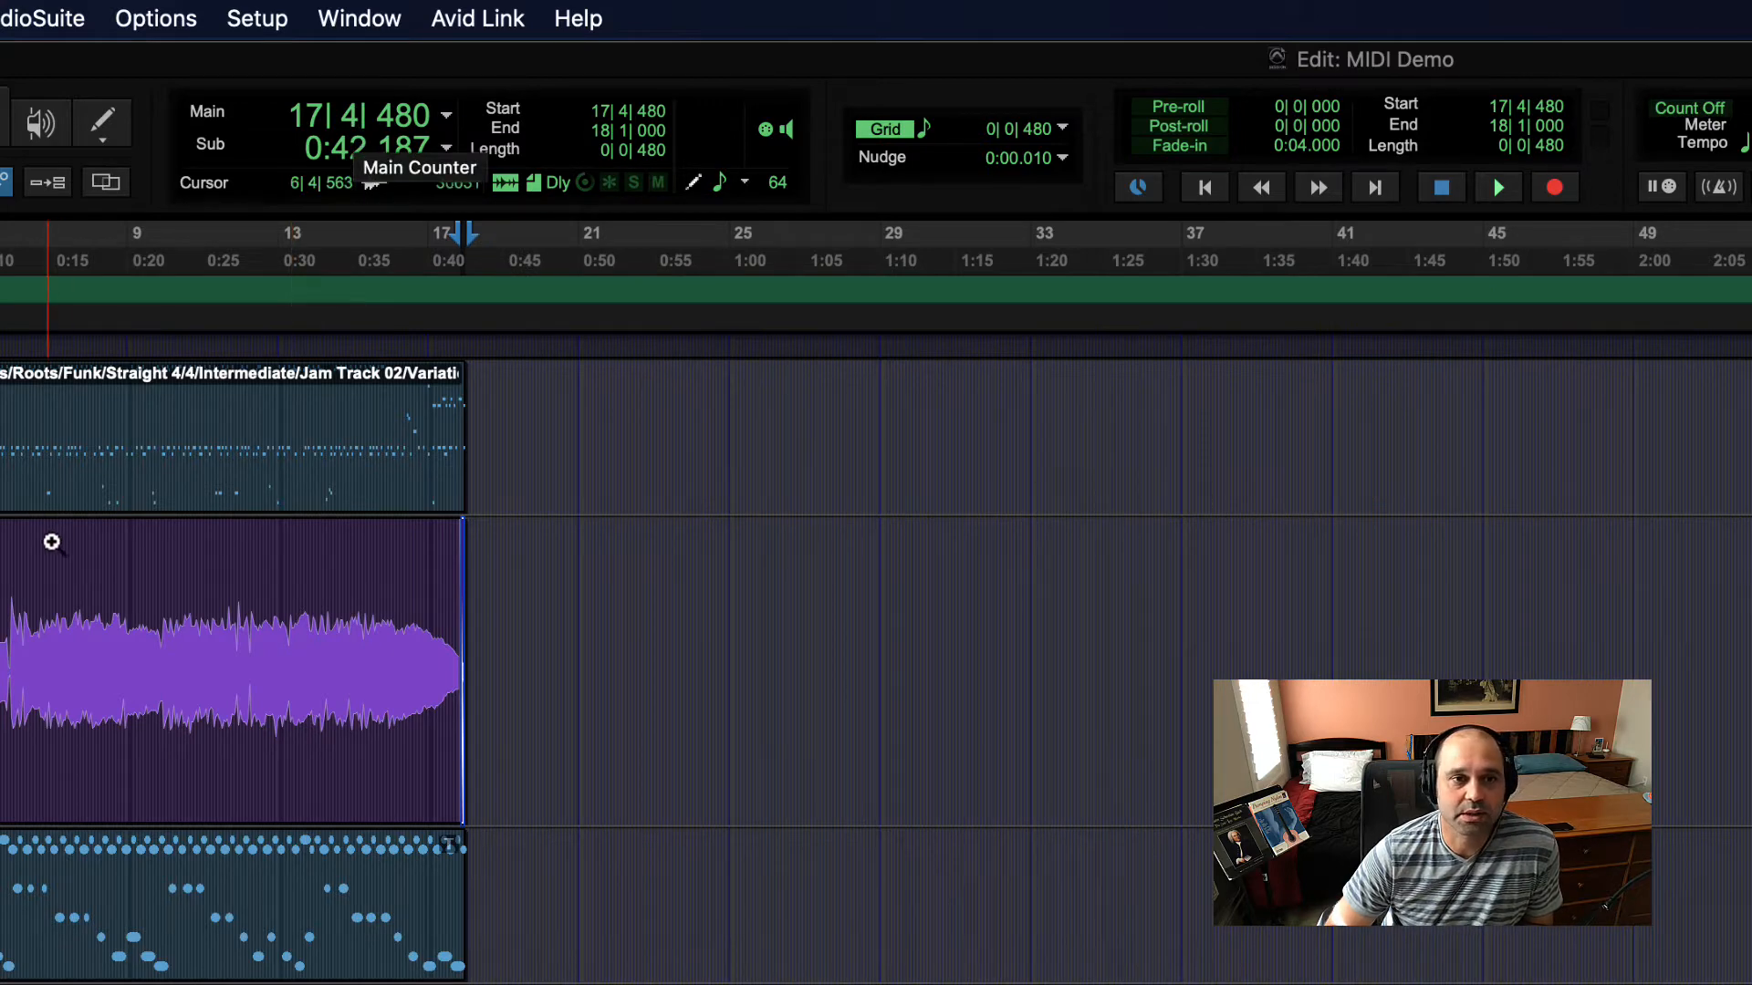
click(62, 509)
click(380, 573)
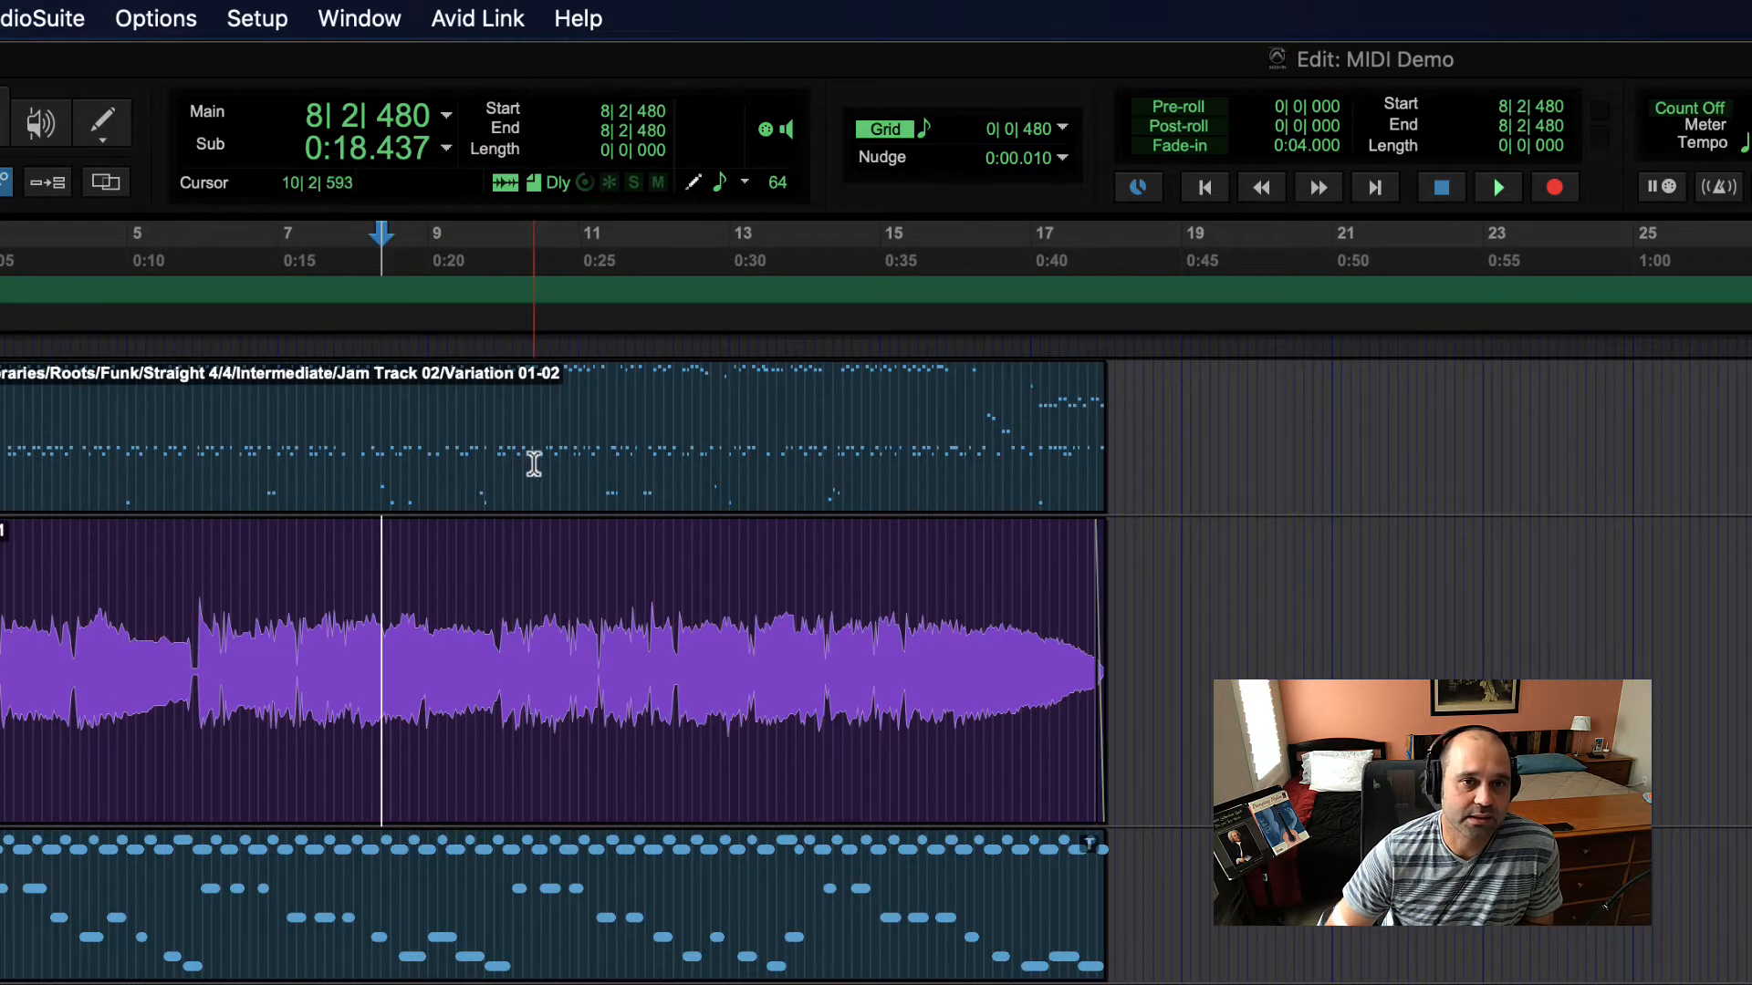
click(534, 458)
click(716, 685)
click(219, 472)
click(219, 472)
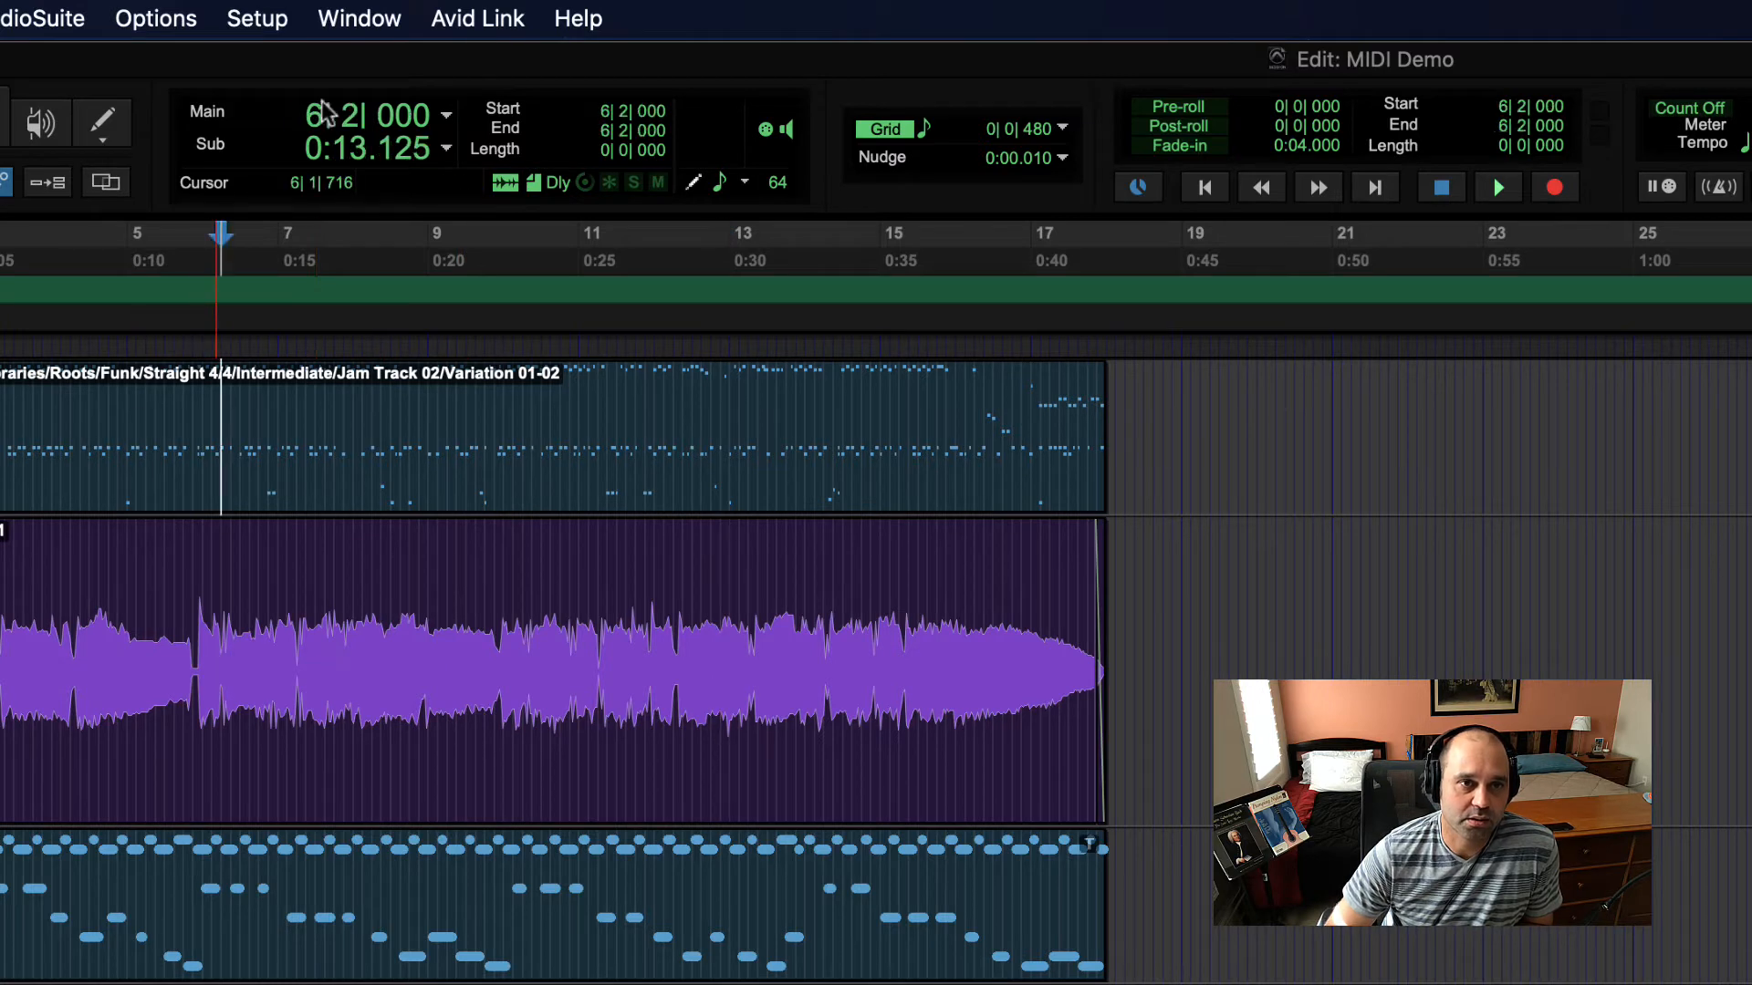
Step: Hide the sub counter and place the edit cursor at 3|2|000 in the Guitar clip
click(446, 117)
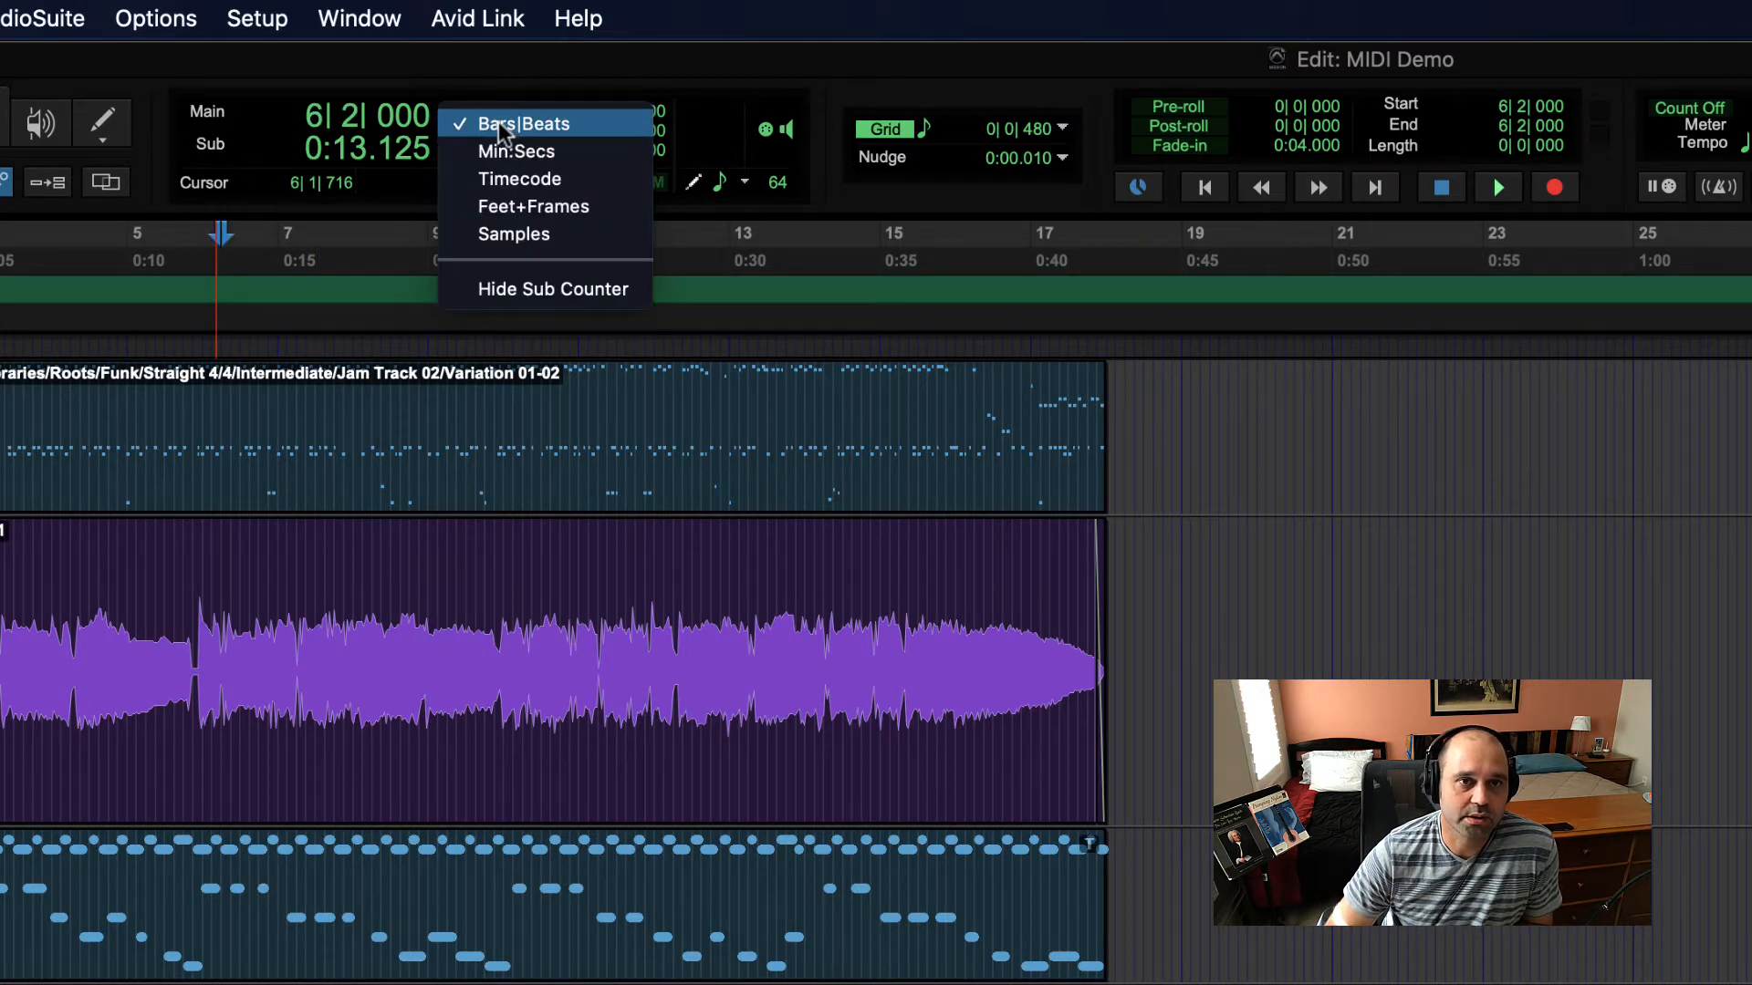
click(508, 288)
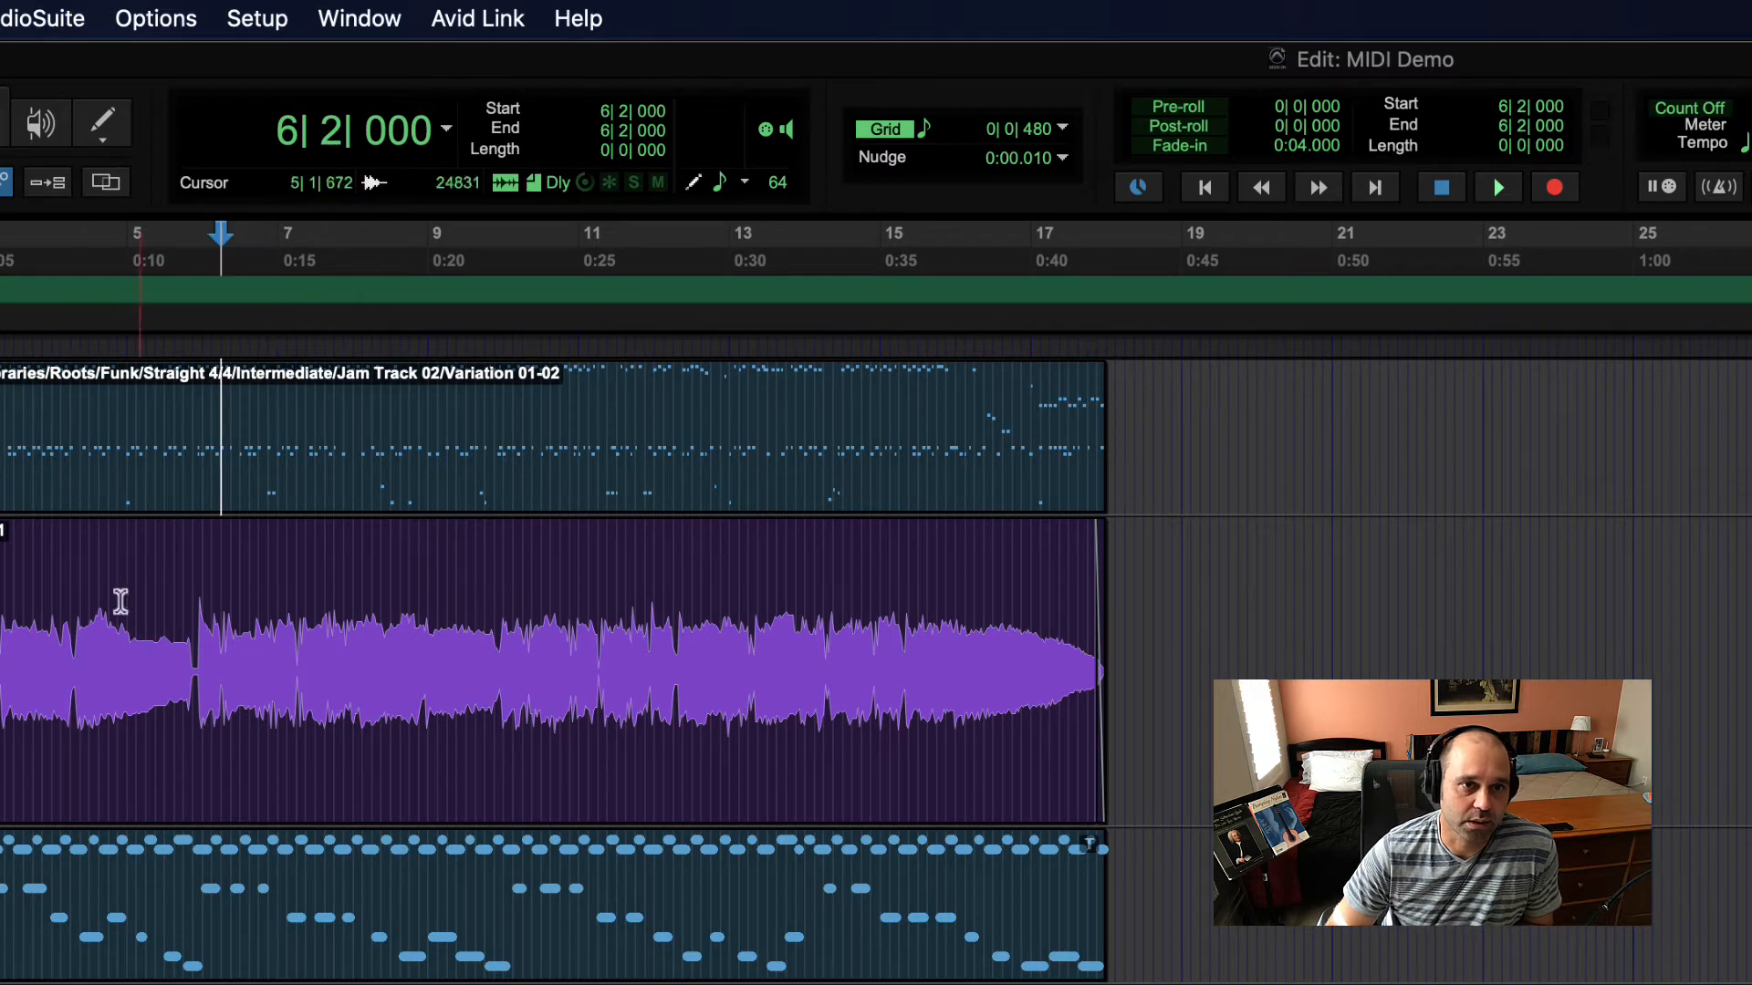
click(2, 716)
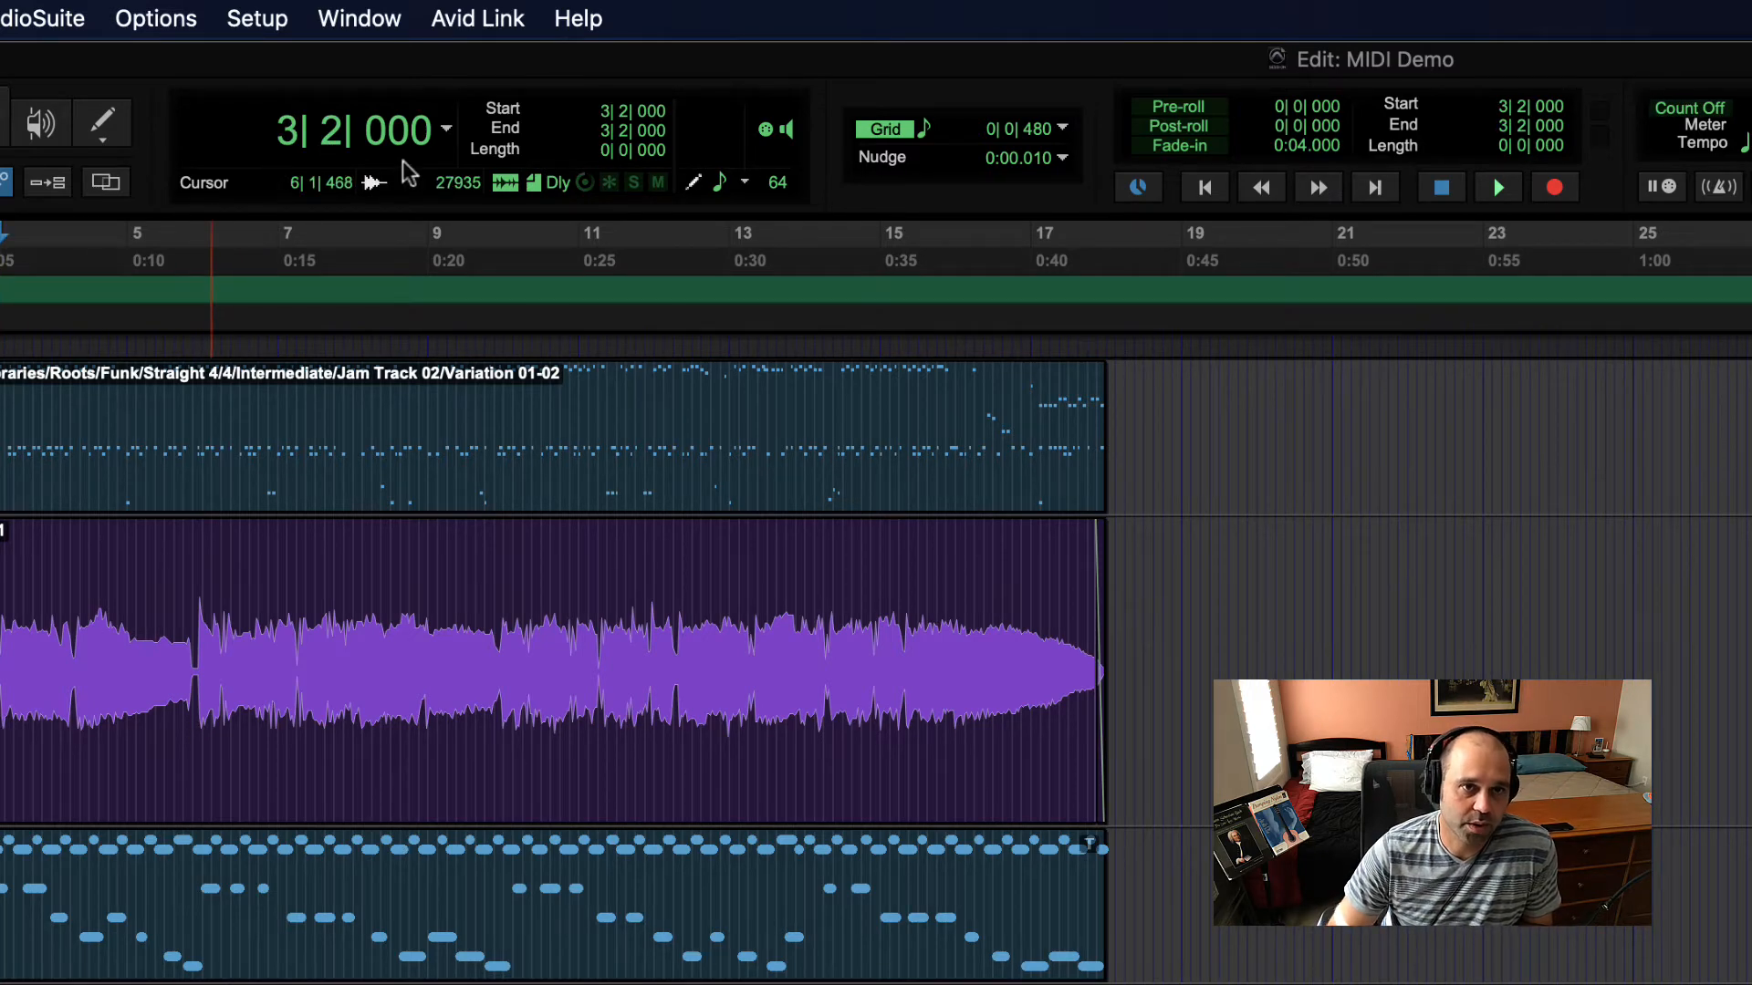
Step: Cycle the main counter format through Min:Secs, Timecode, Feet+Frames and Samples, and return it to Bars|Beats
click(446, 128)
click(472, 313)
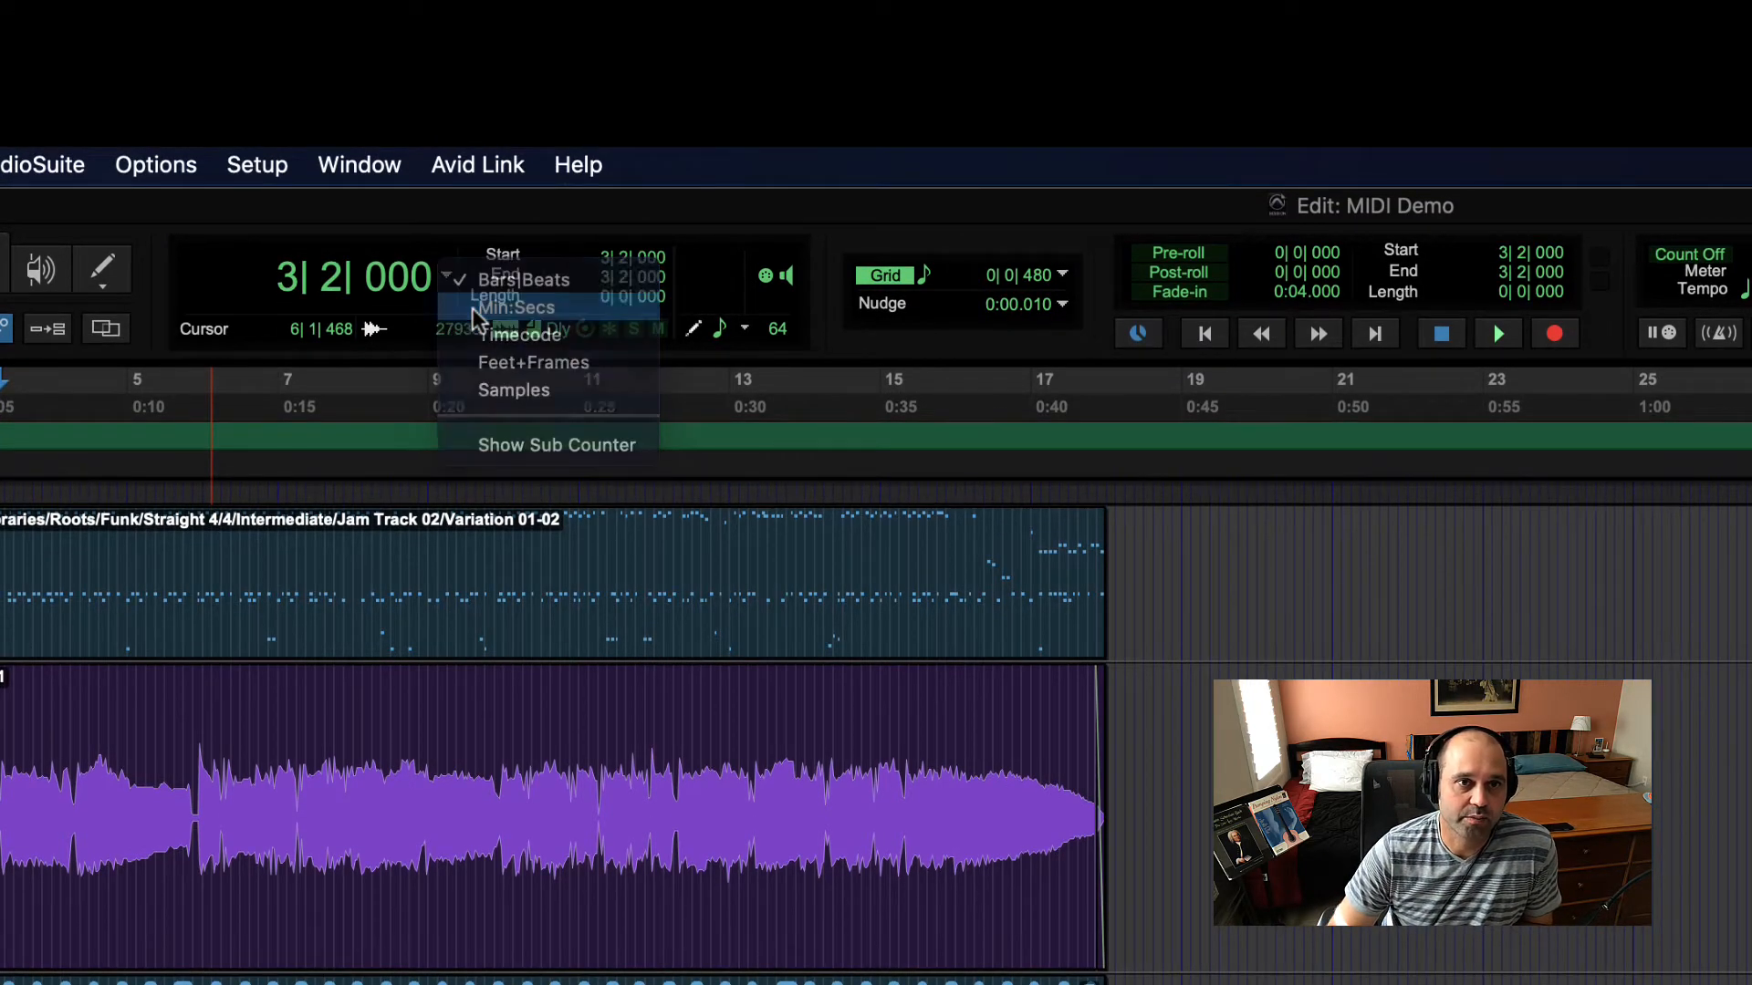
click(447, 273)
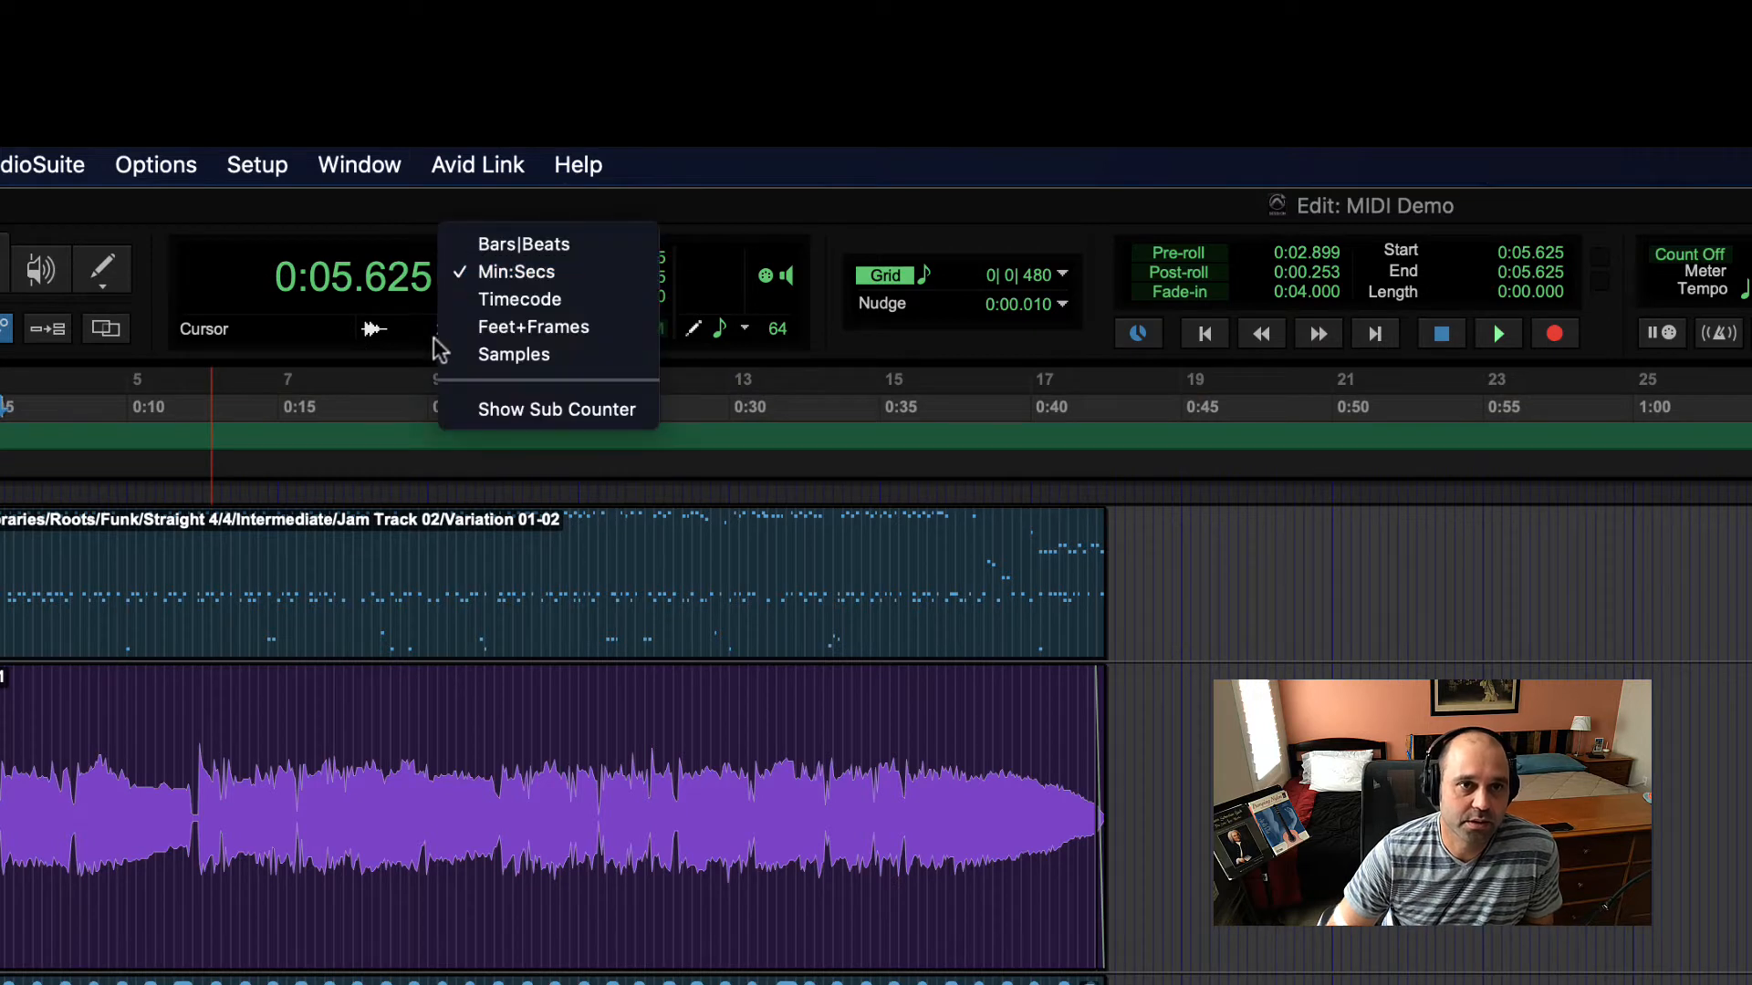
click(471, 298)
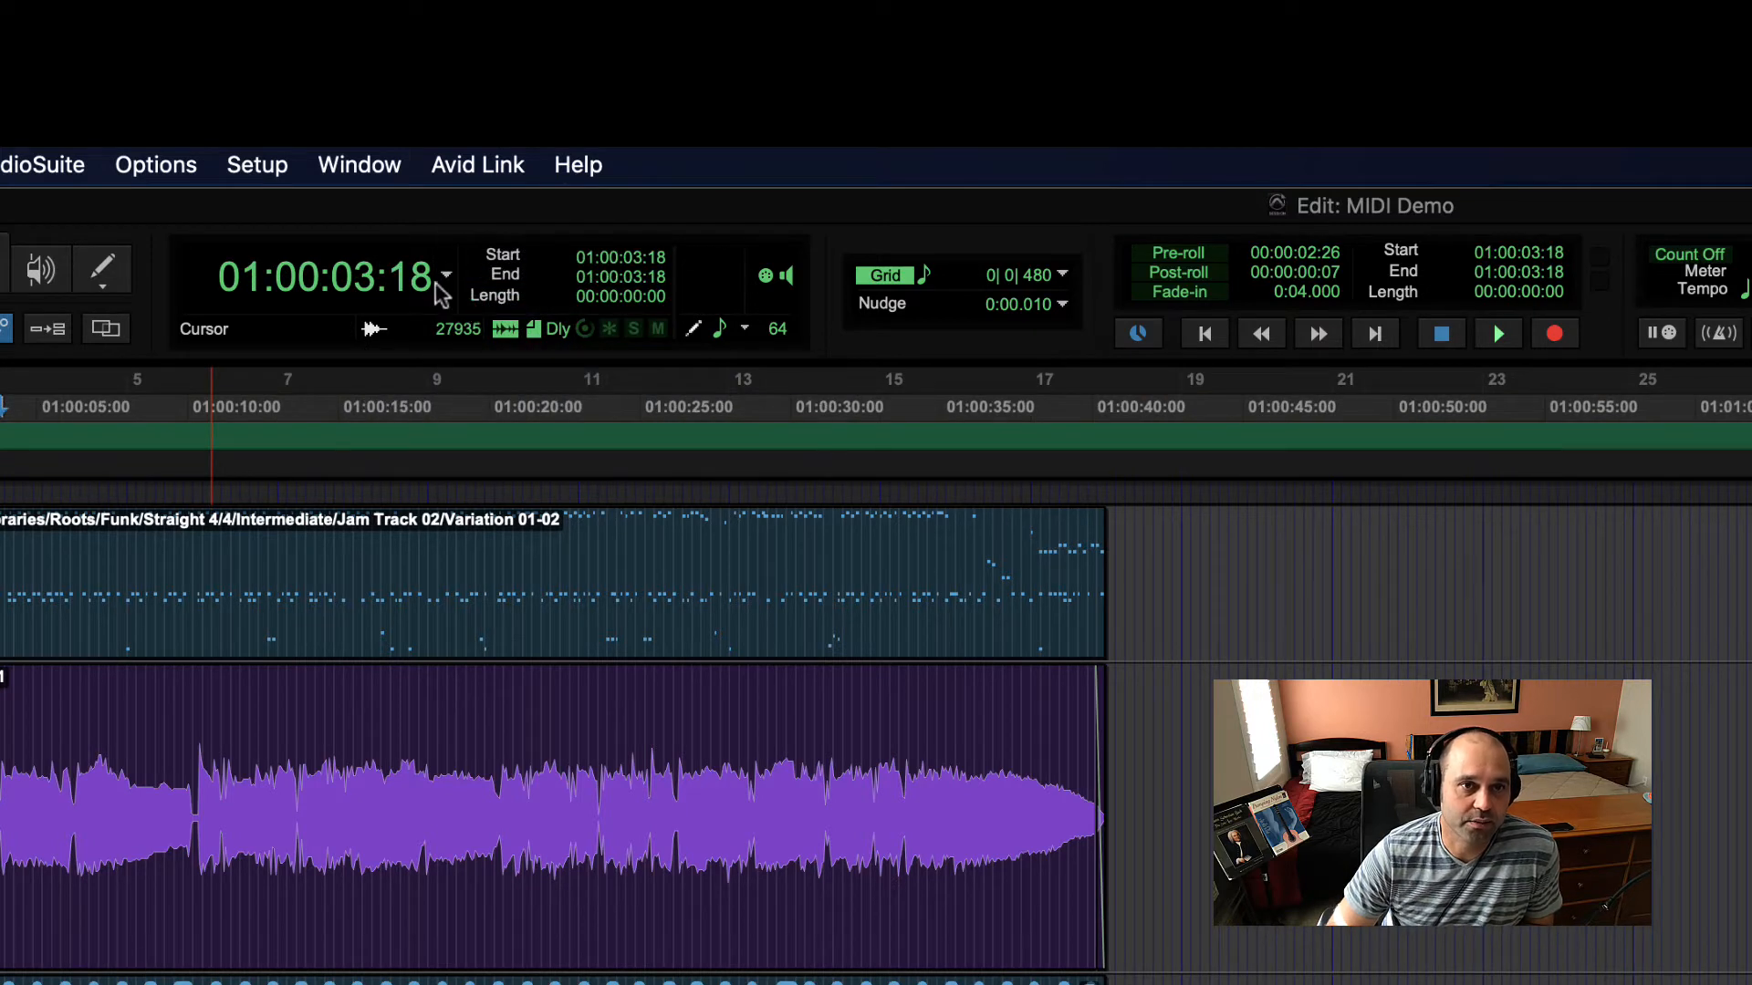
click(446, 274)
click(444, 294)
click(446, 274)
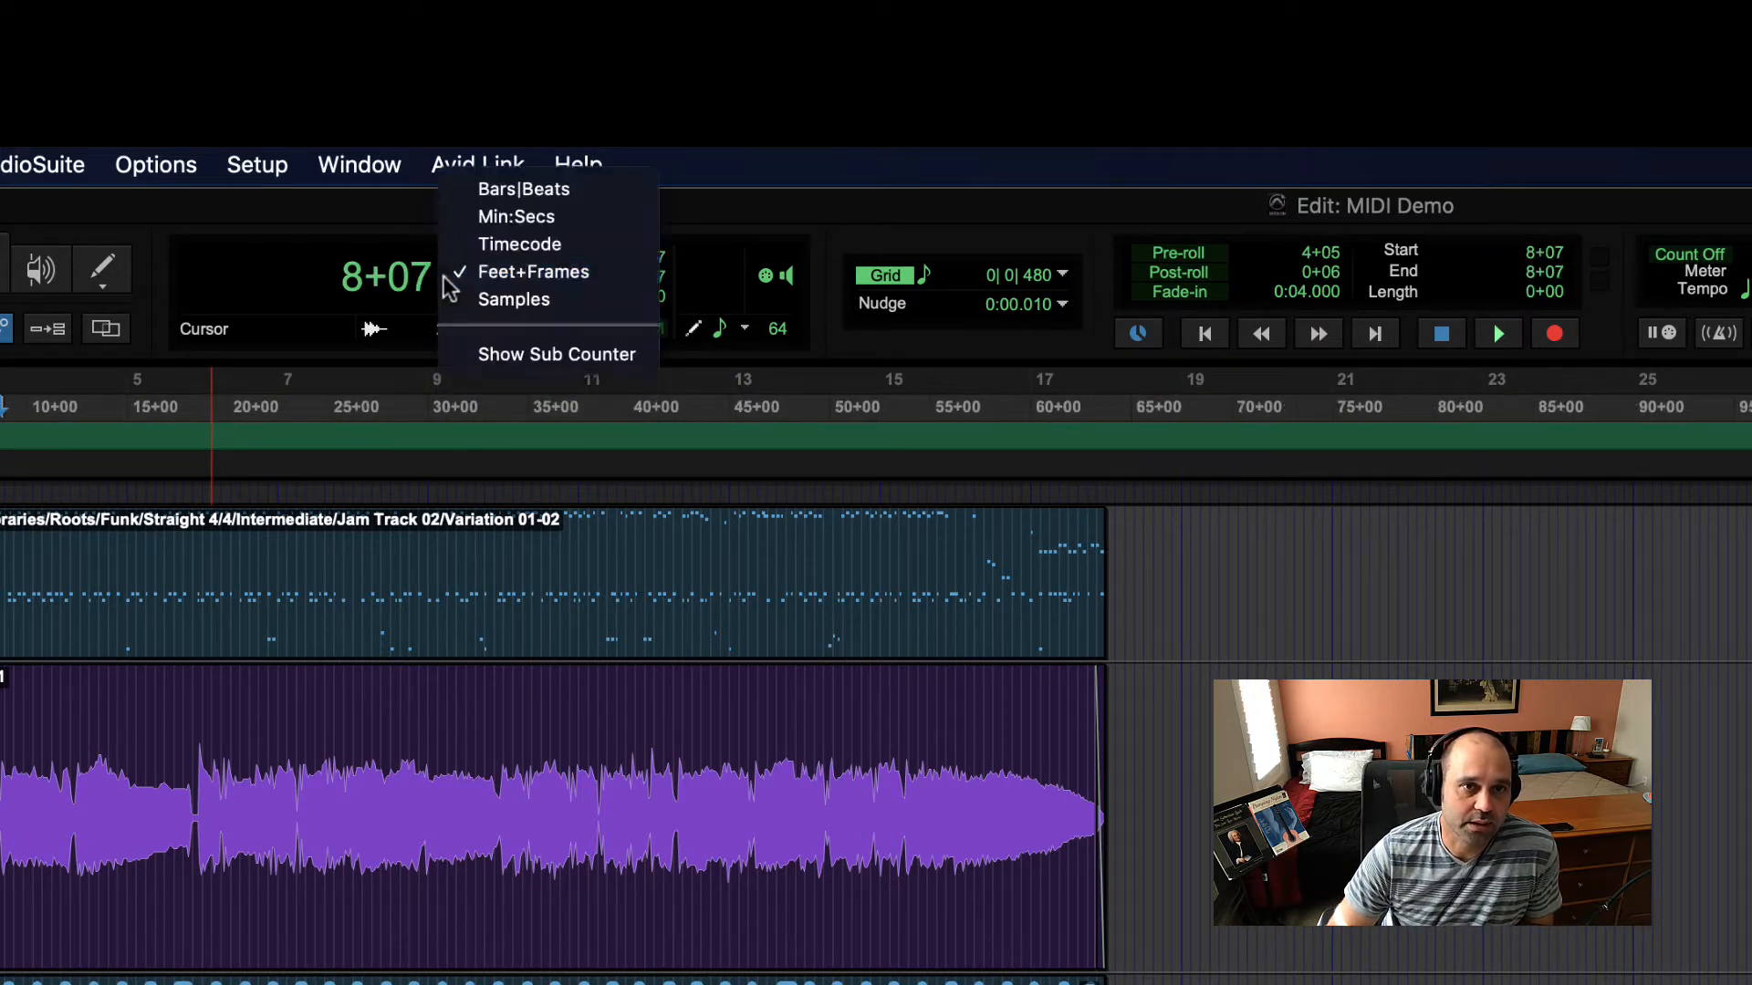
click(492, 299)
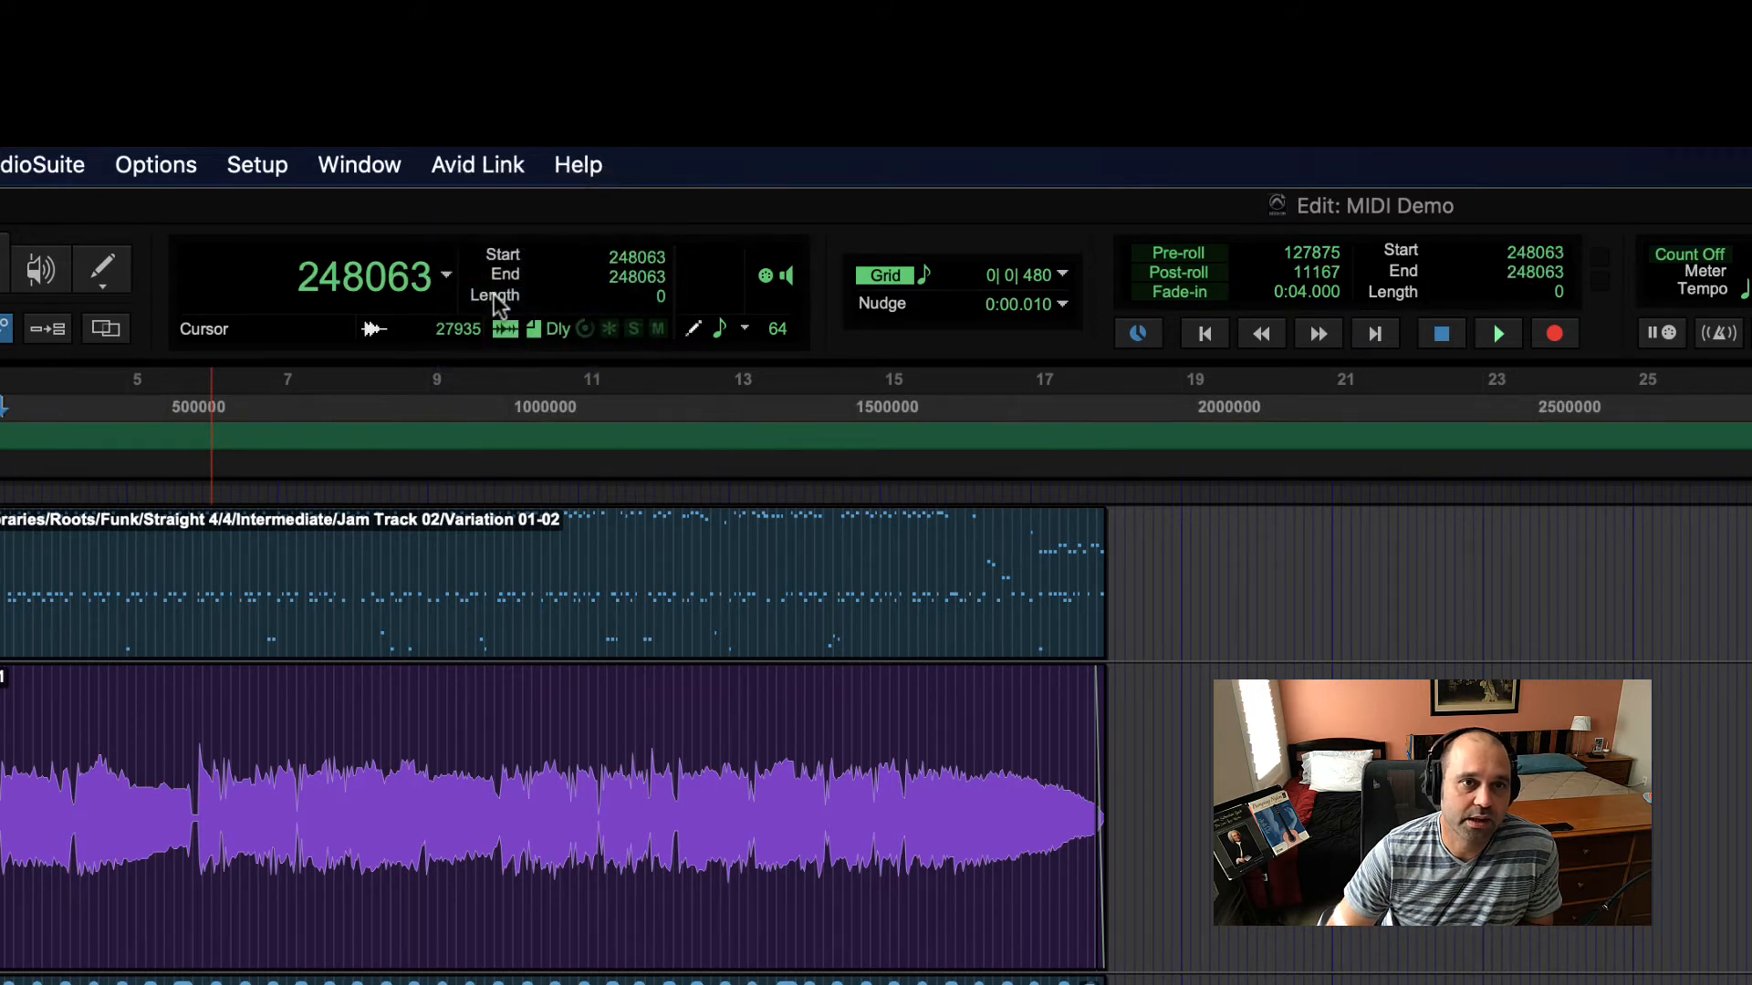
click(463, 278)
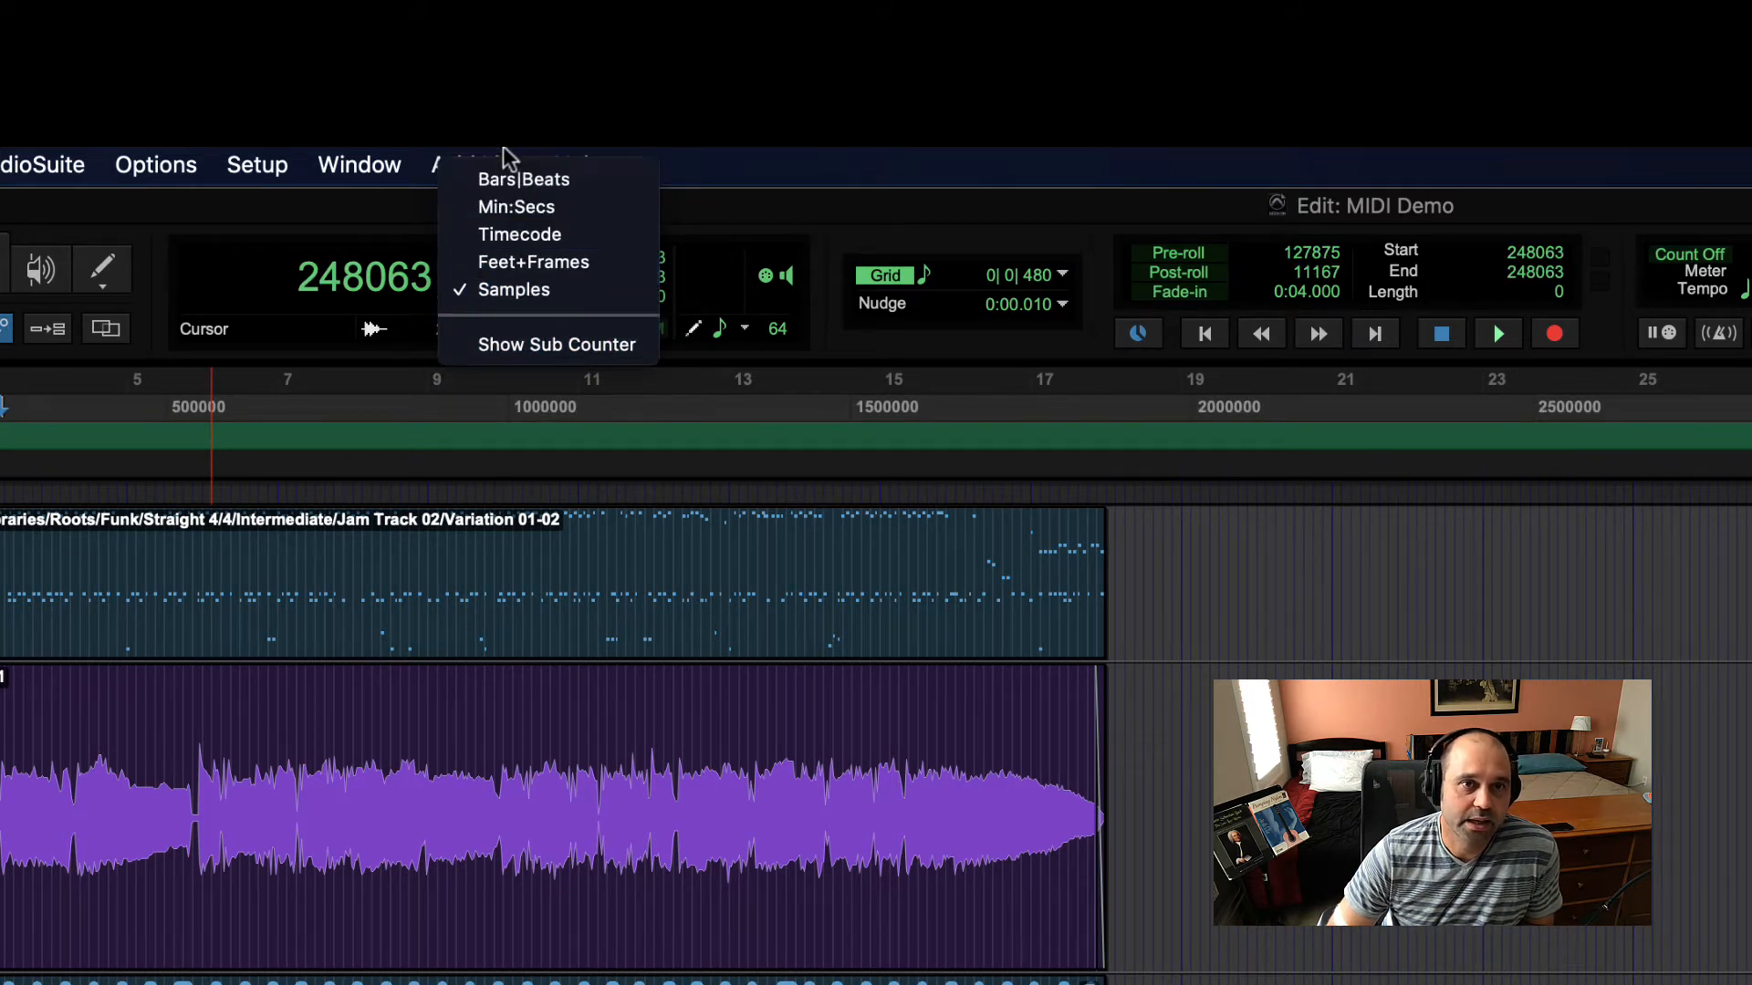
click(492, 180)
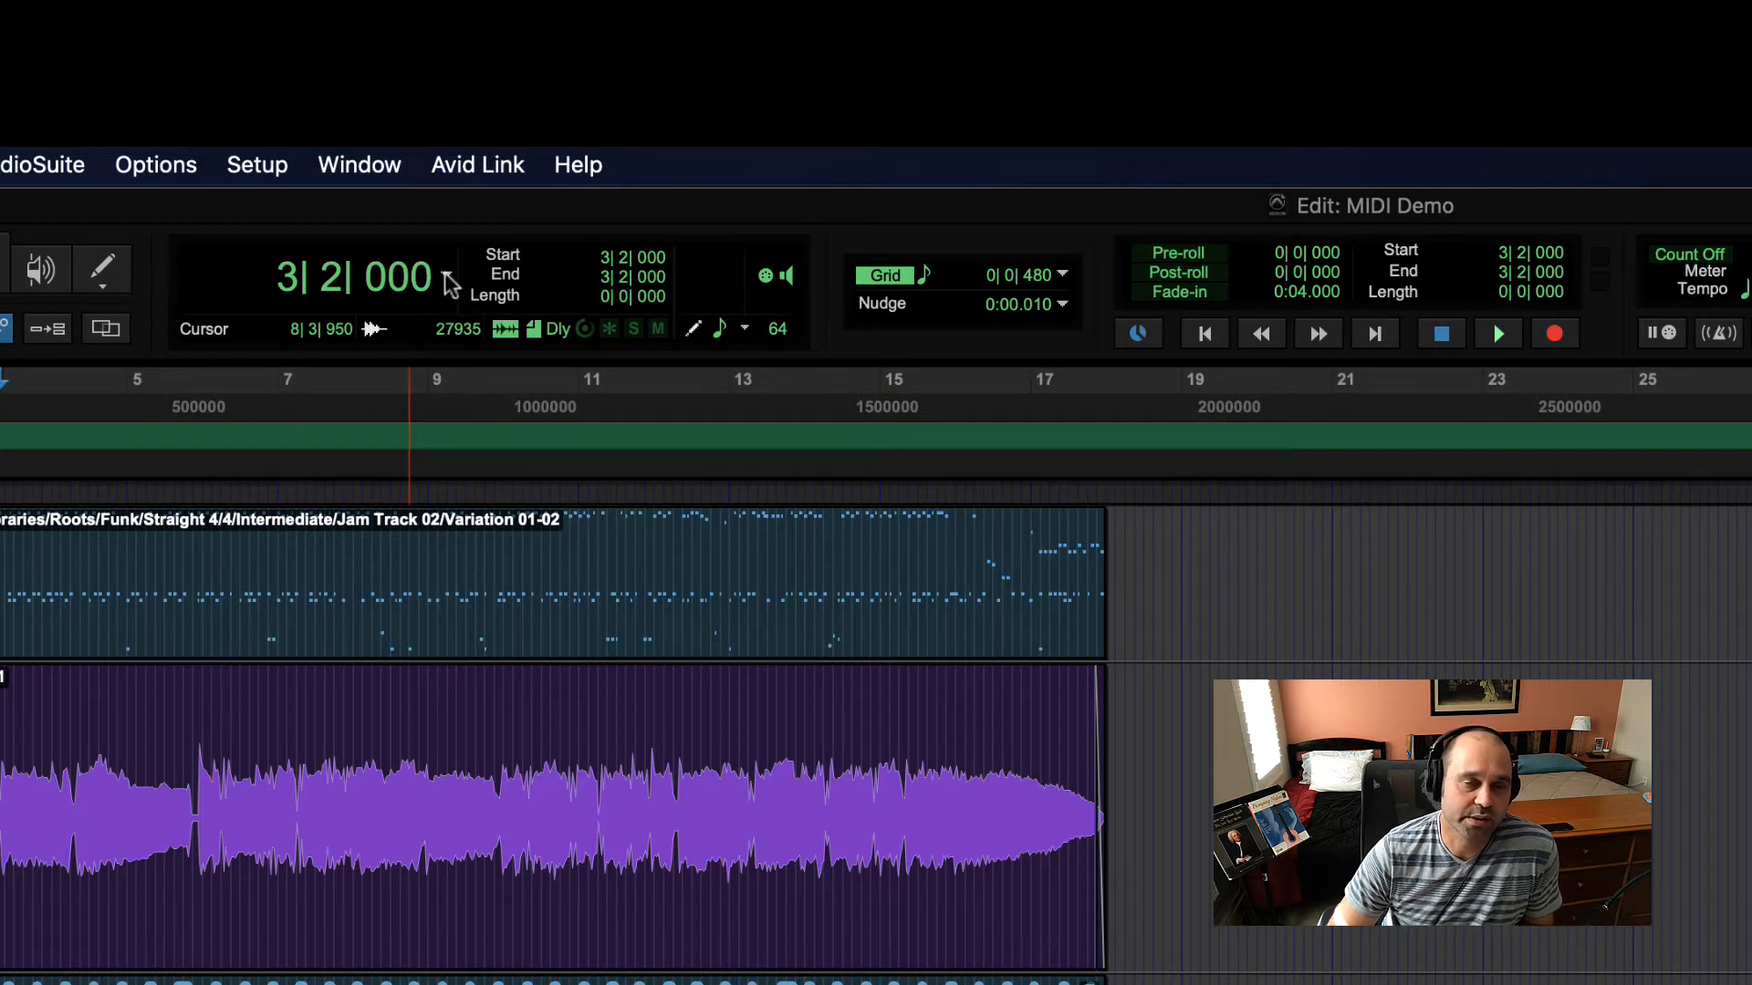
Step: Show the sub counter again and set its format to Min:Secs
click(448, 277)
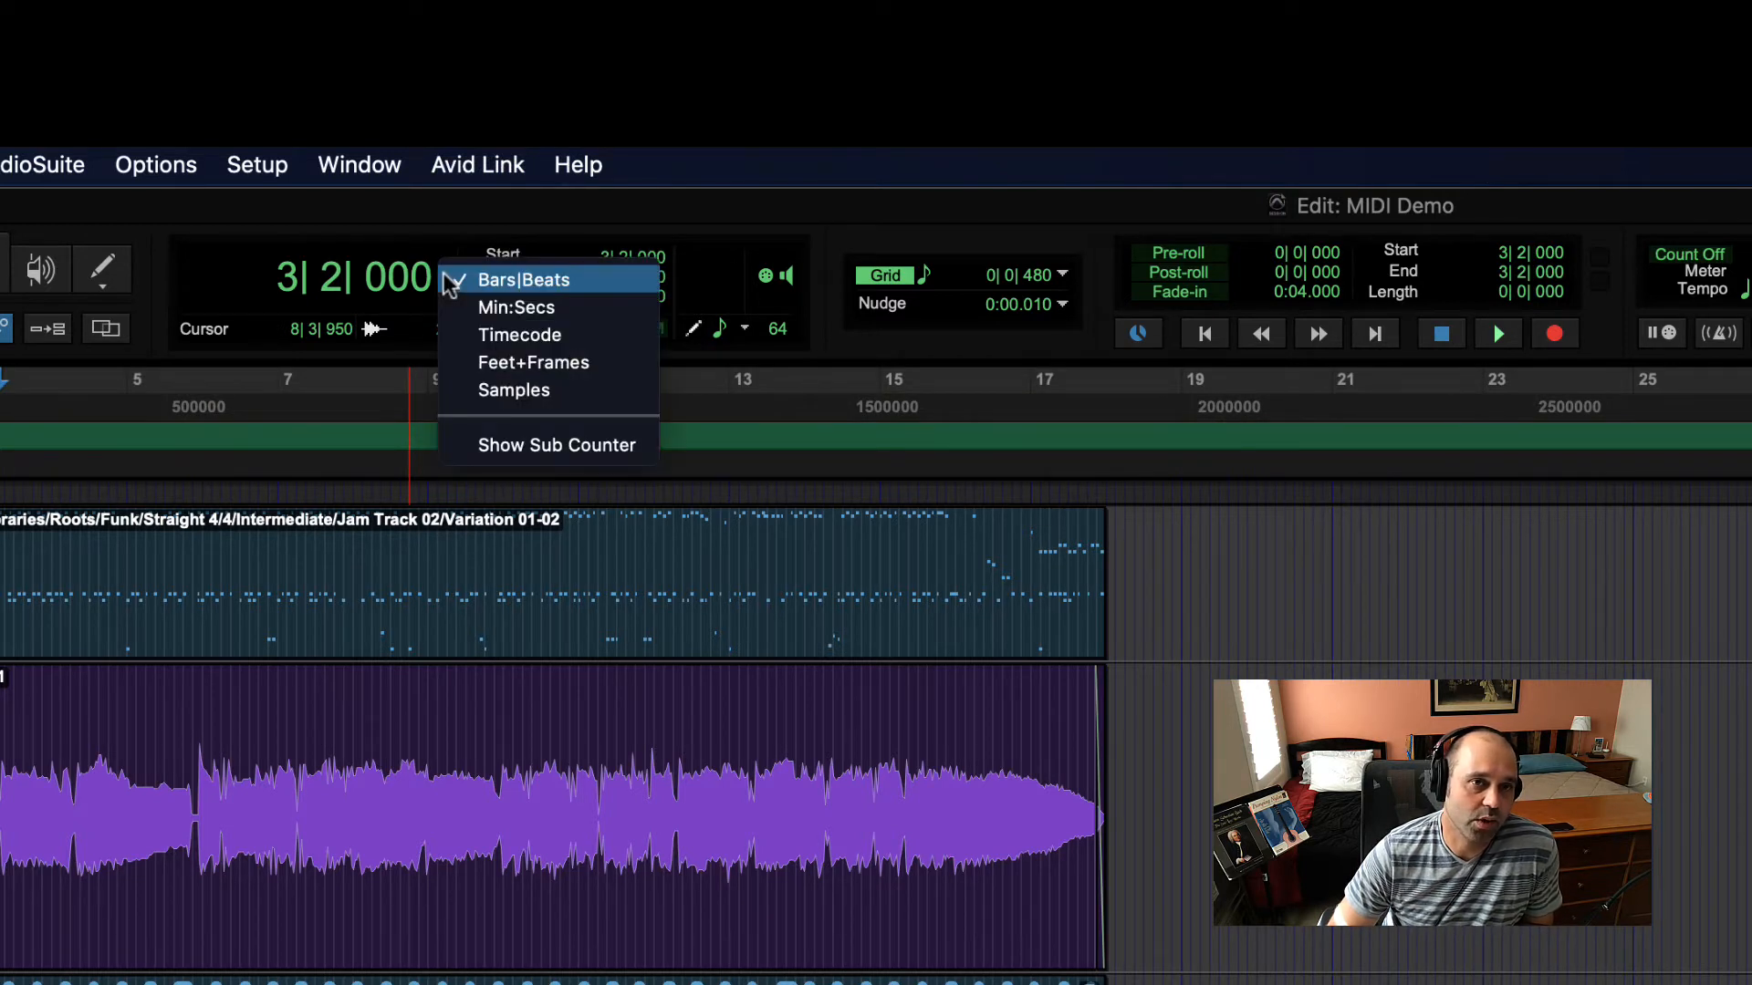
click(458, 445)
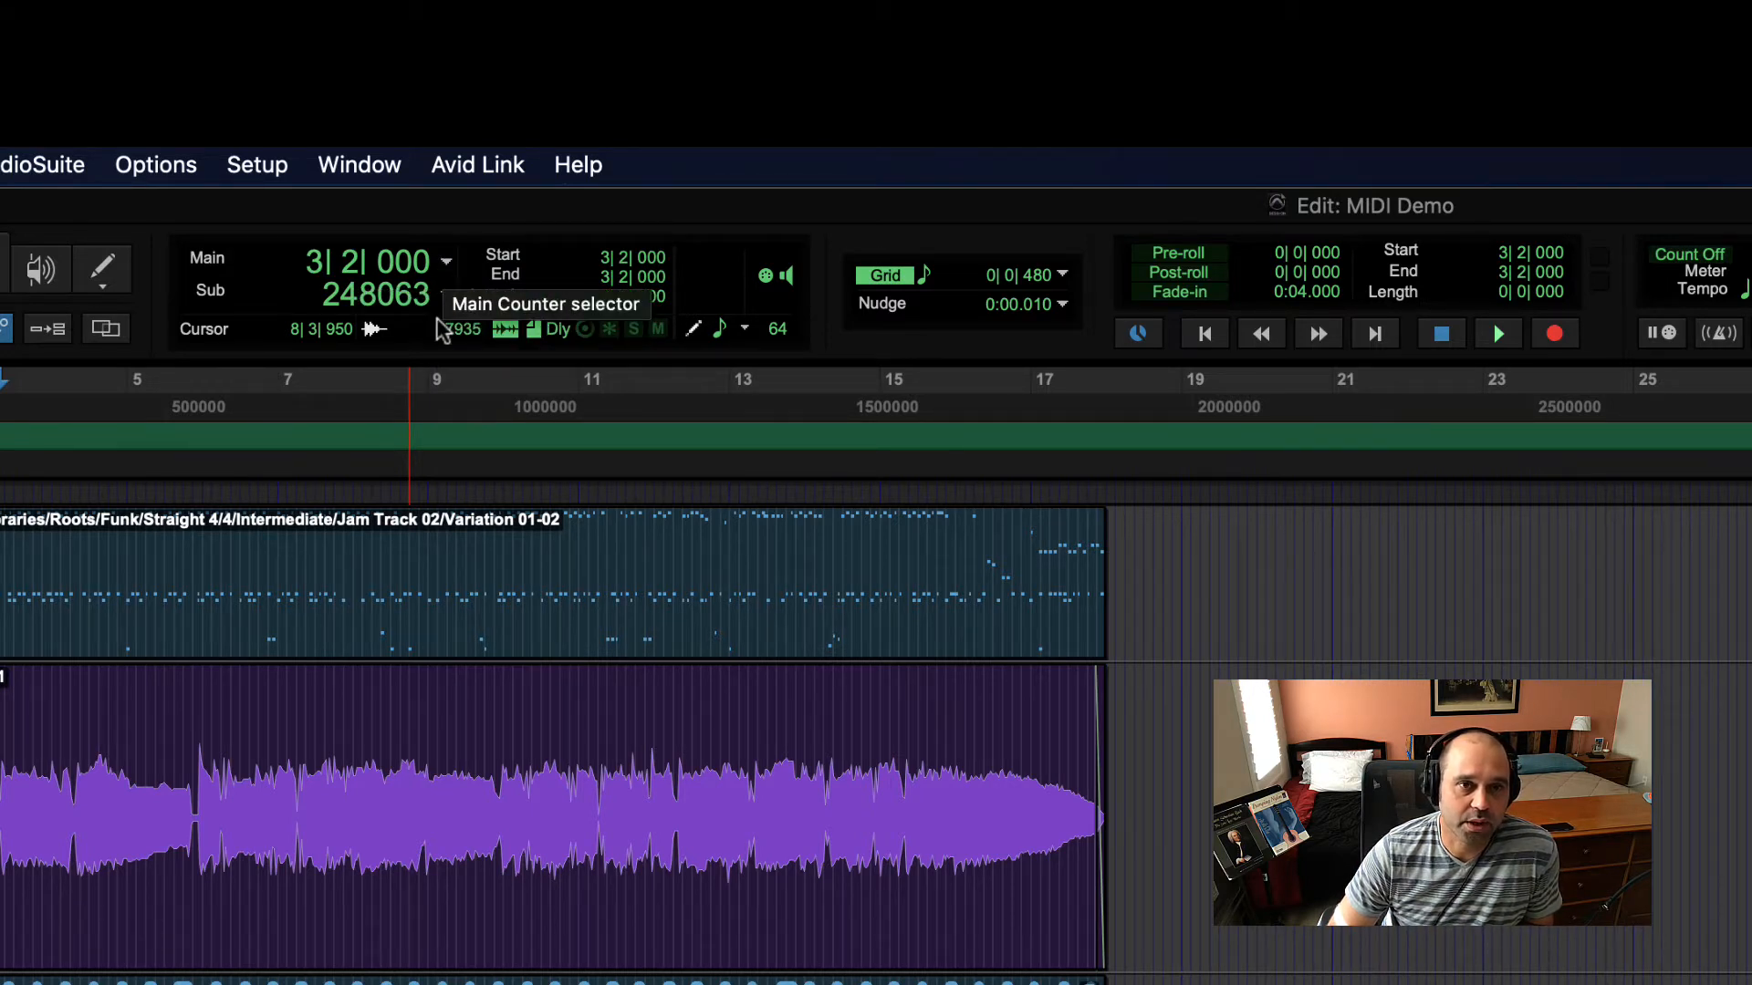
click(448, 272)
click(523, 211)
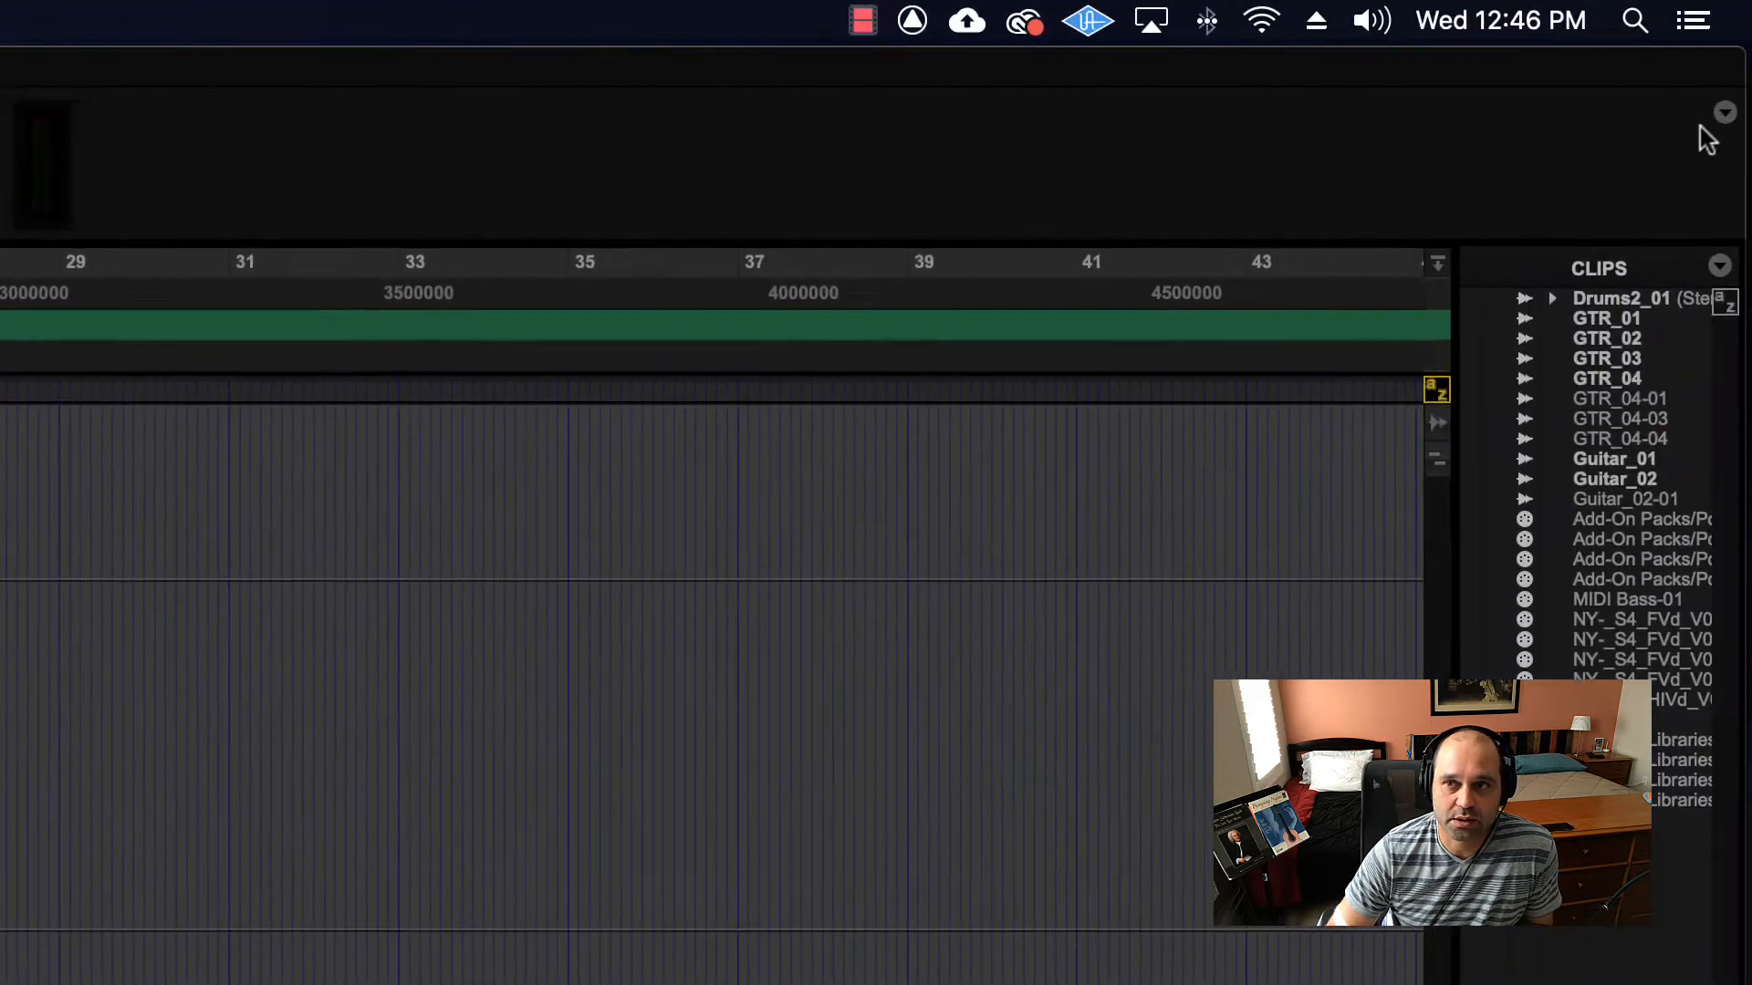
Step: Turn the Expanded Transport display off and back on, and review the Edit window's toolbar options once more
click(1720, 124)
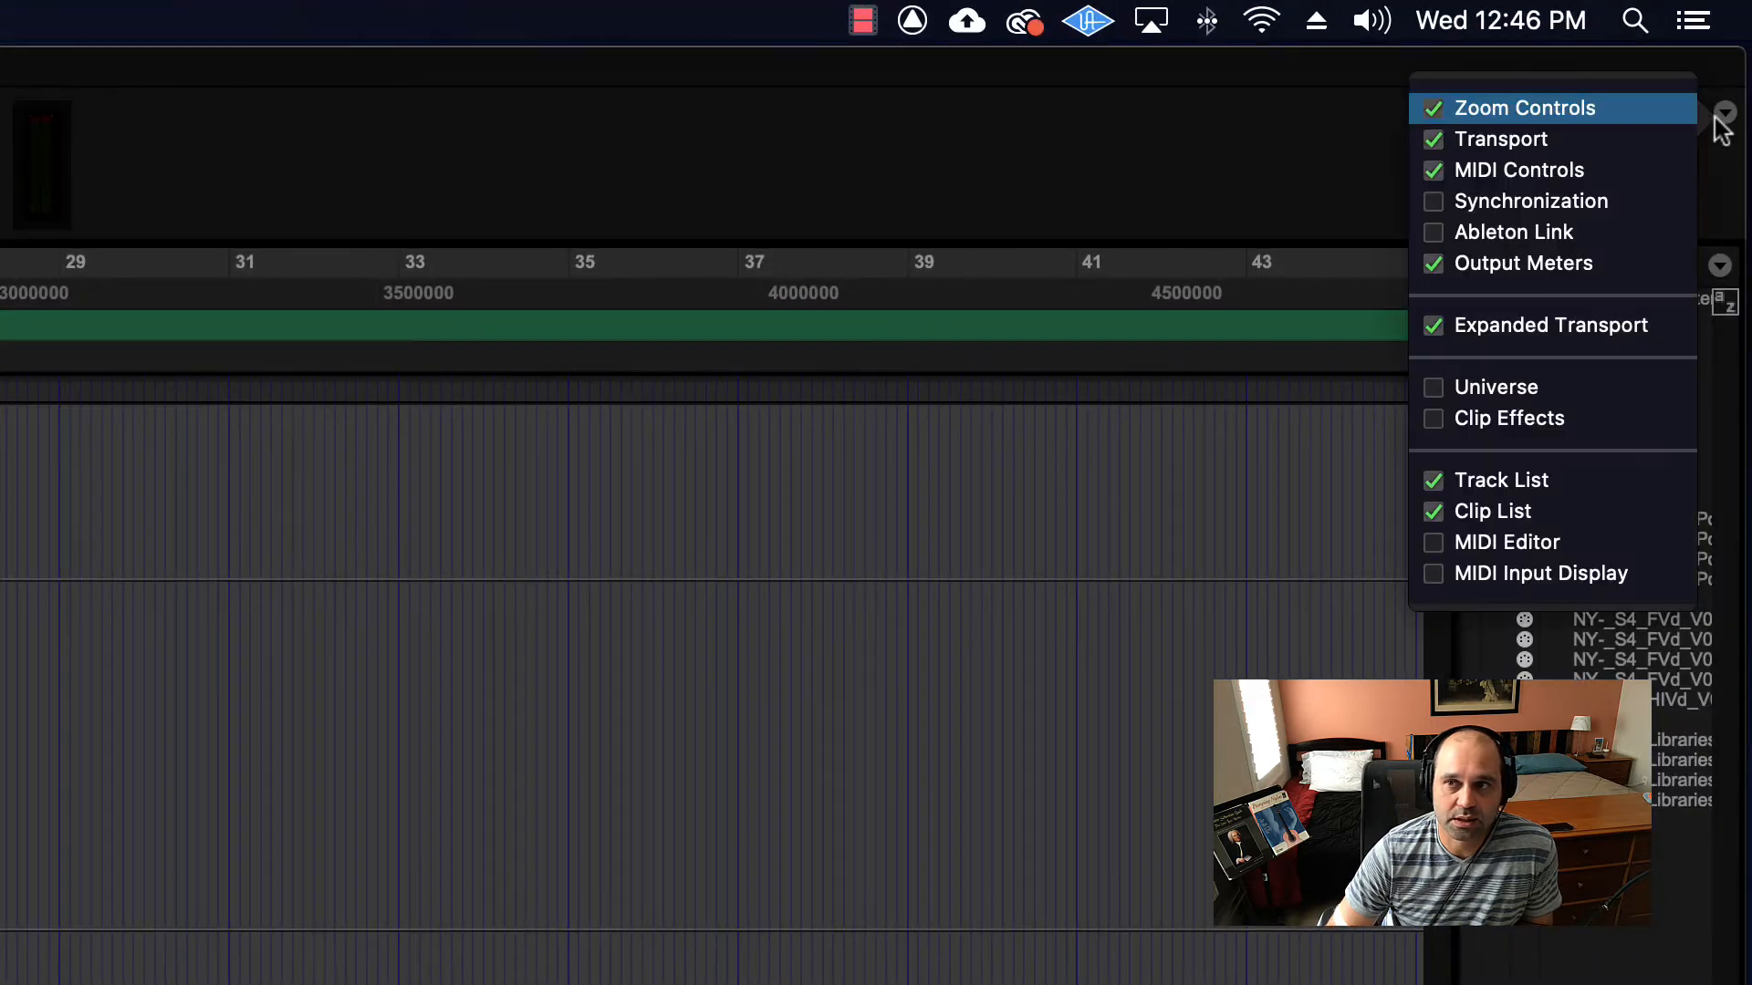
click(1431, 332)
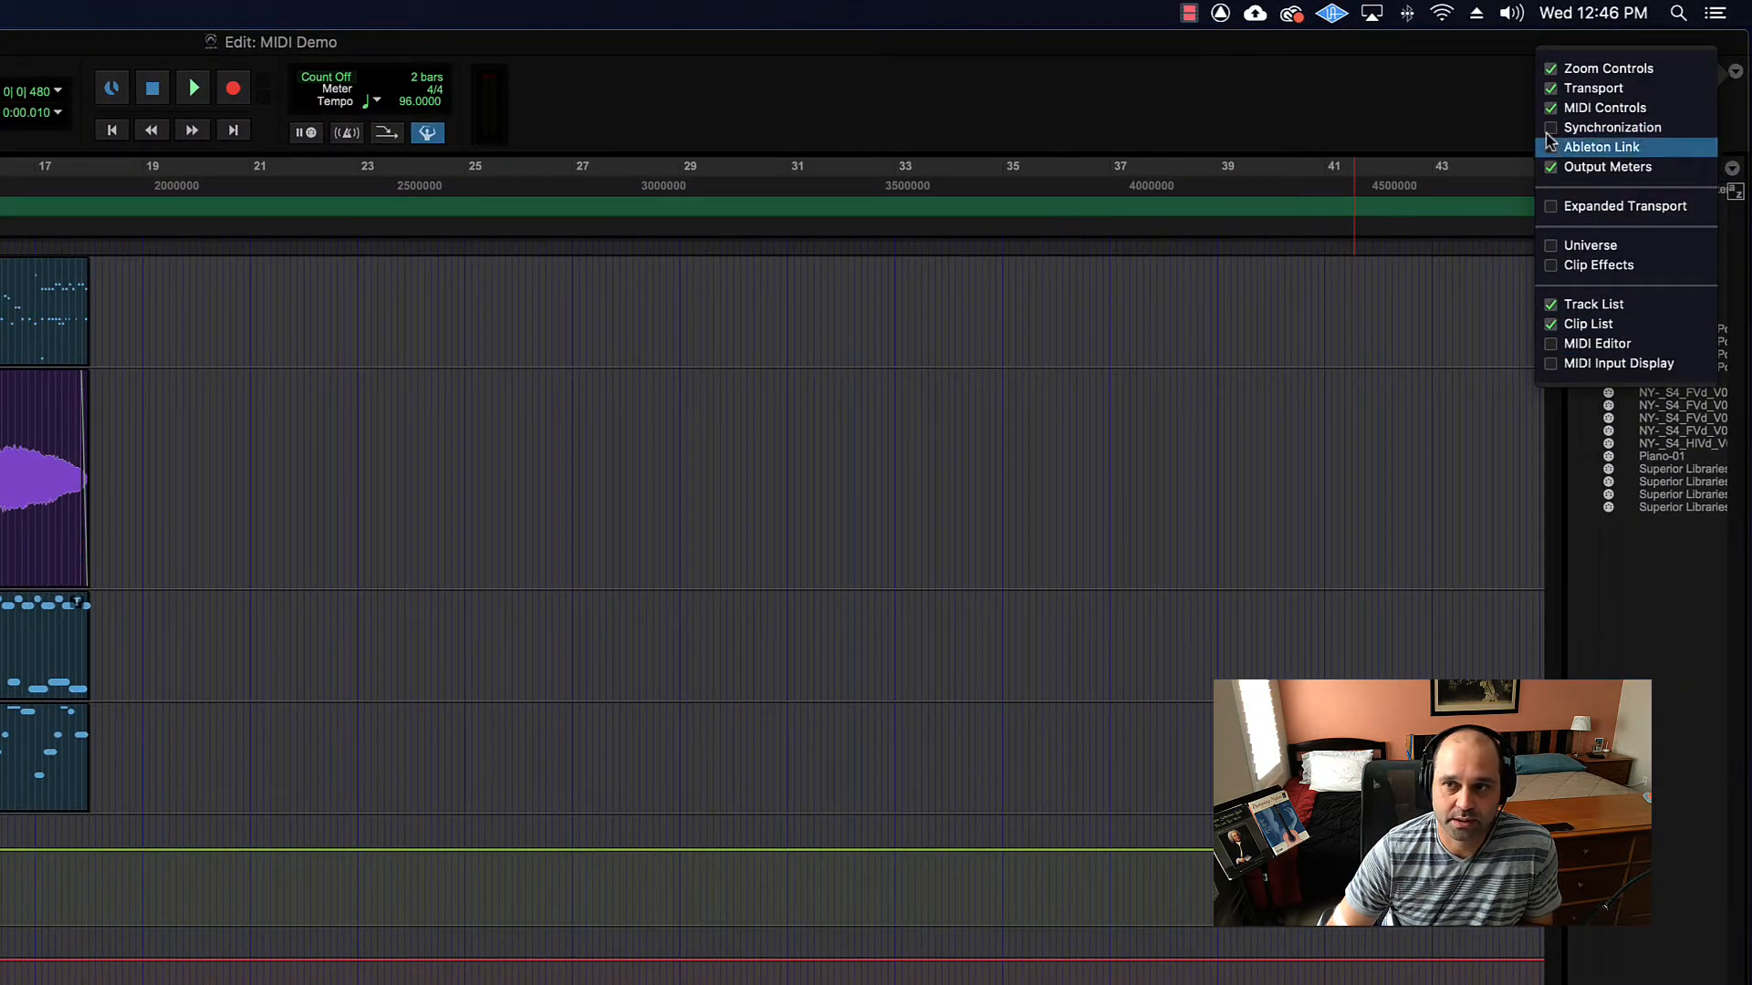
click(1552, 209)
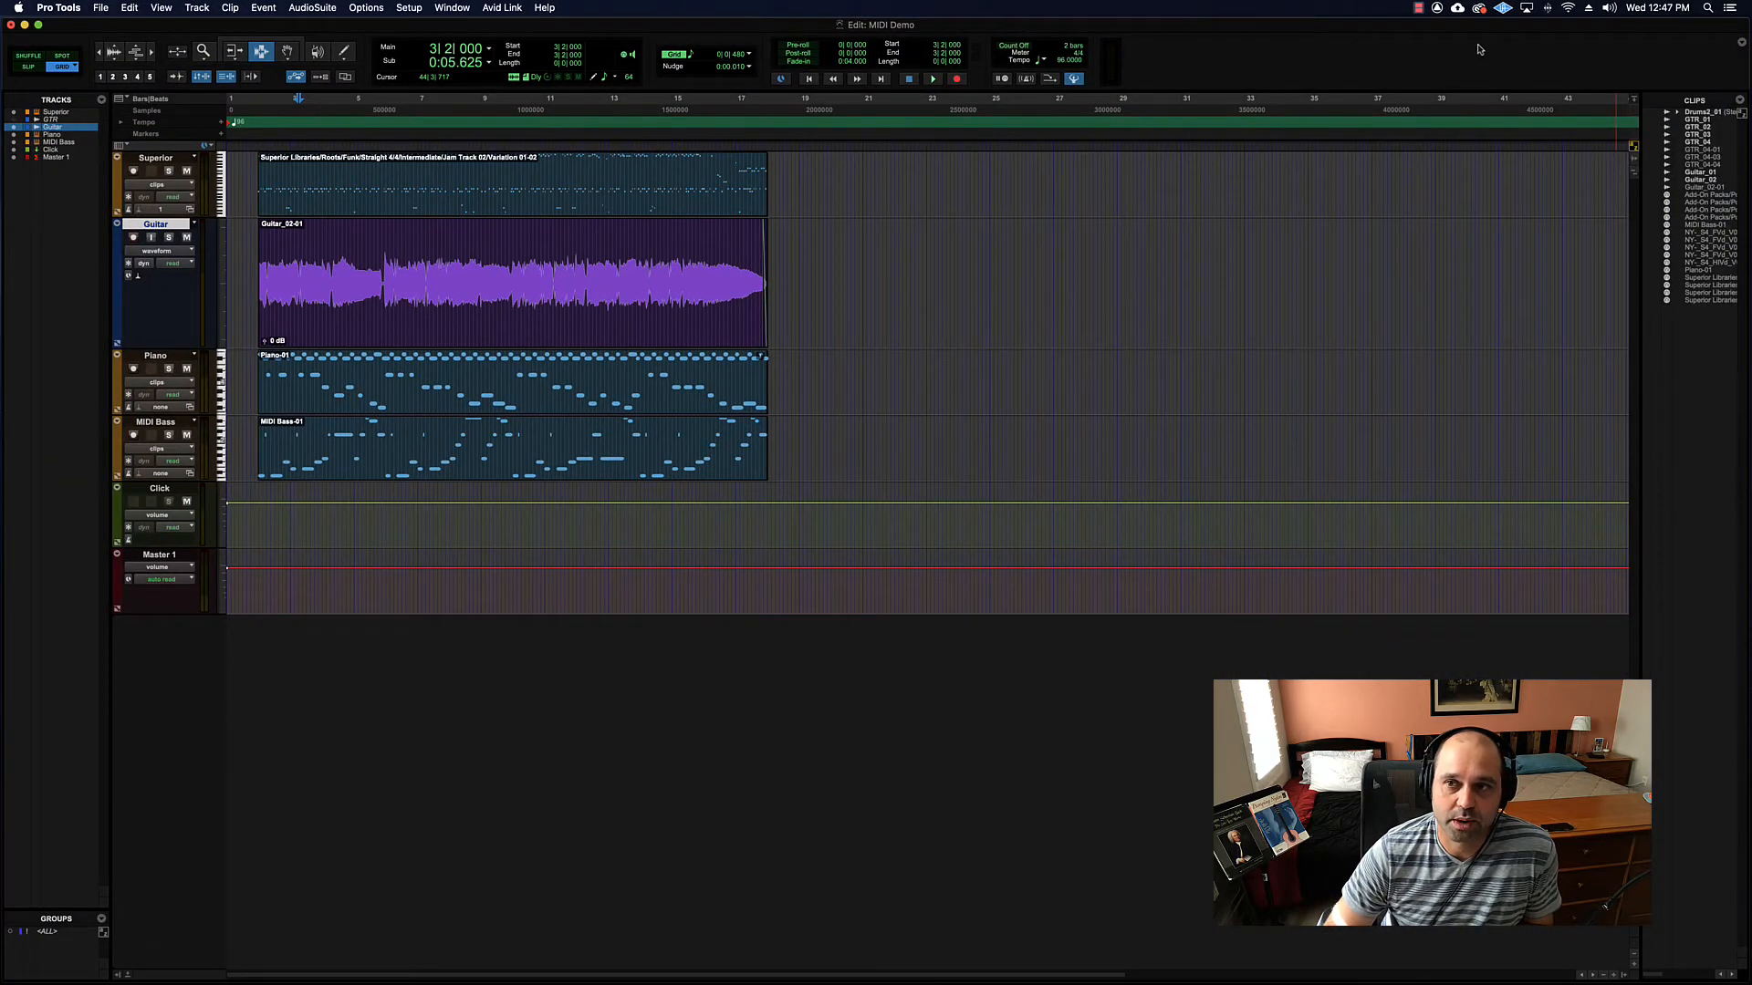
click(1741, 44)
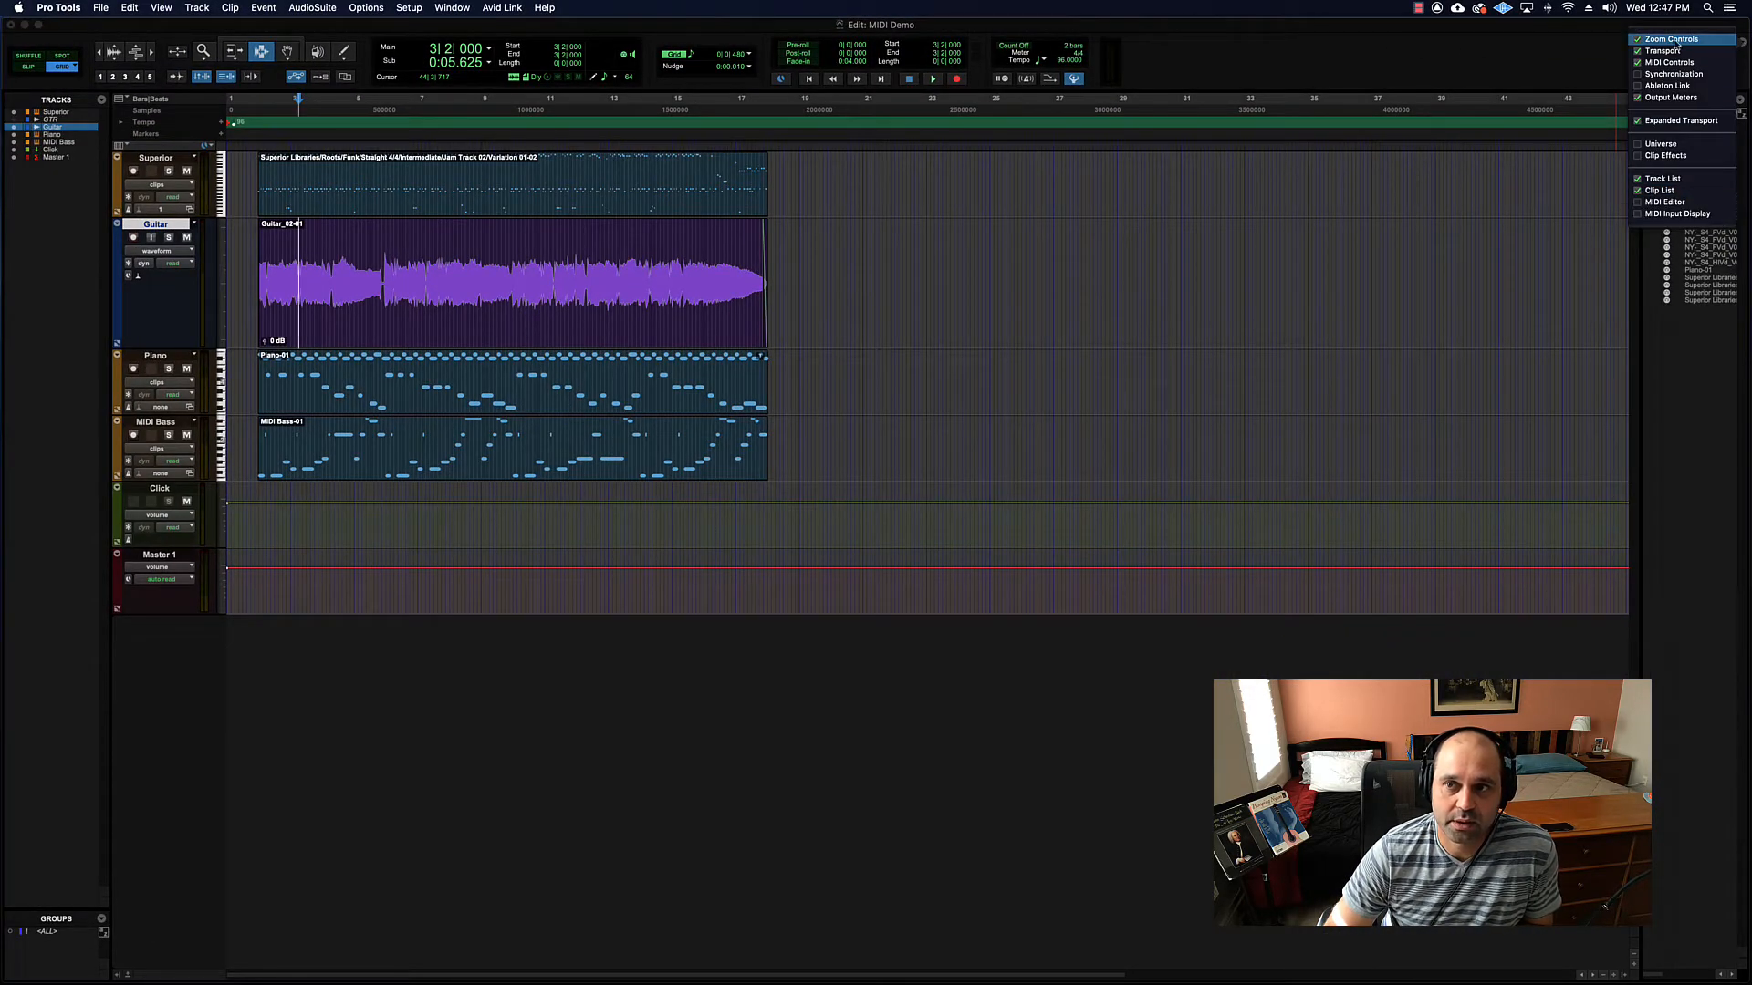
click(1589, 44)
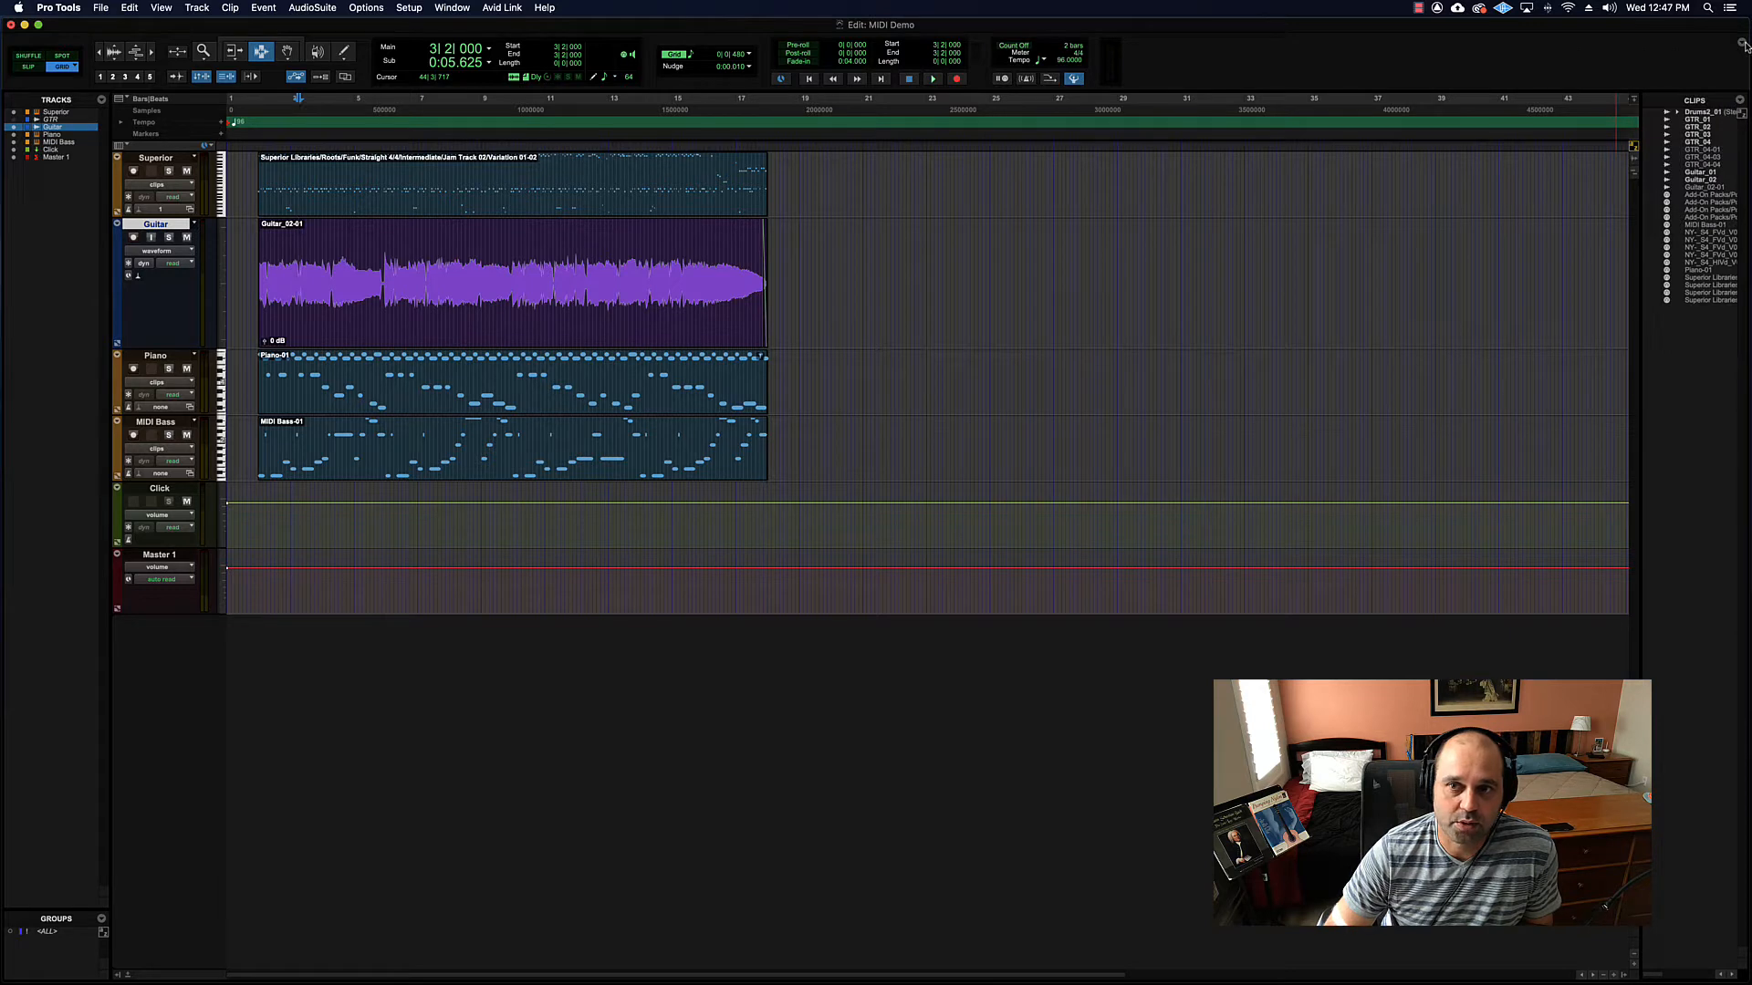
Step: Place the edit cursor at 5|3|480 on the Superior track, and at 6|1|480 across all tracks from the Bars|Beats ruler
click(375, 197)
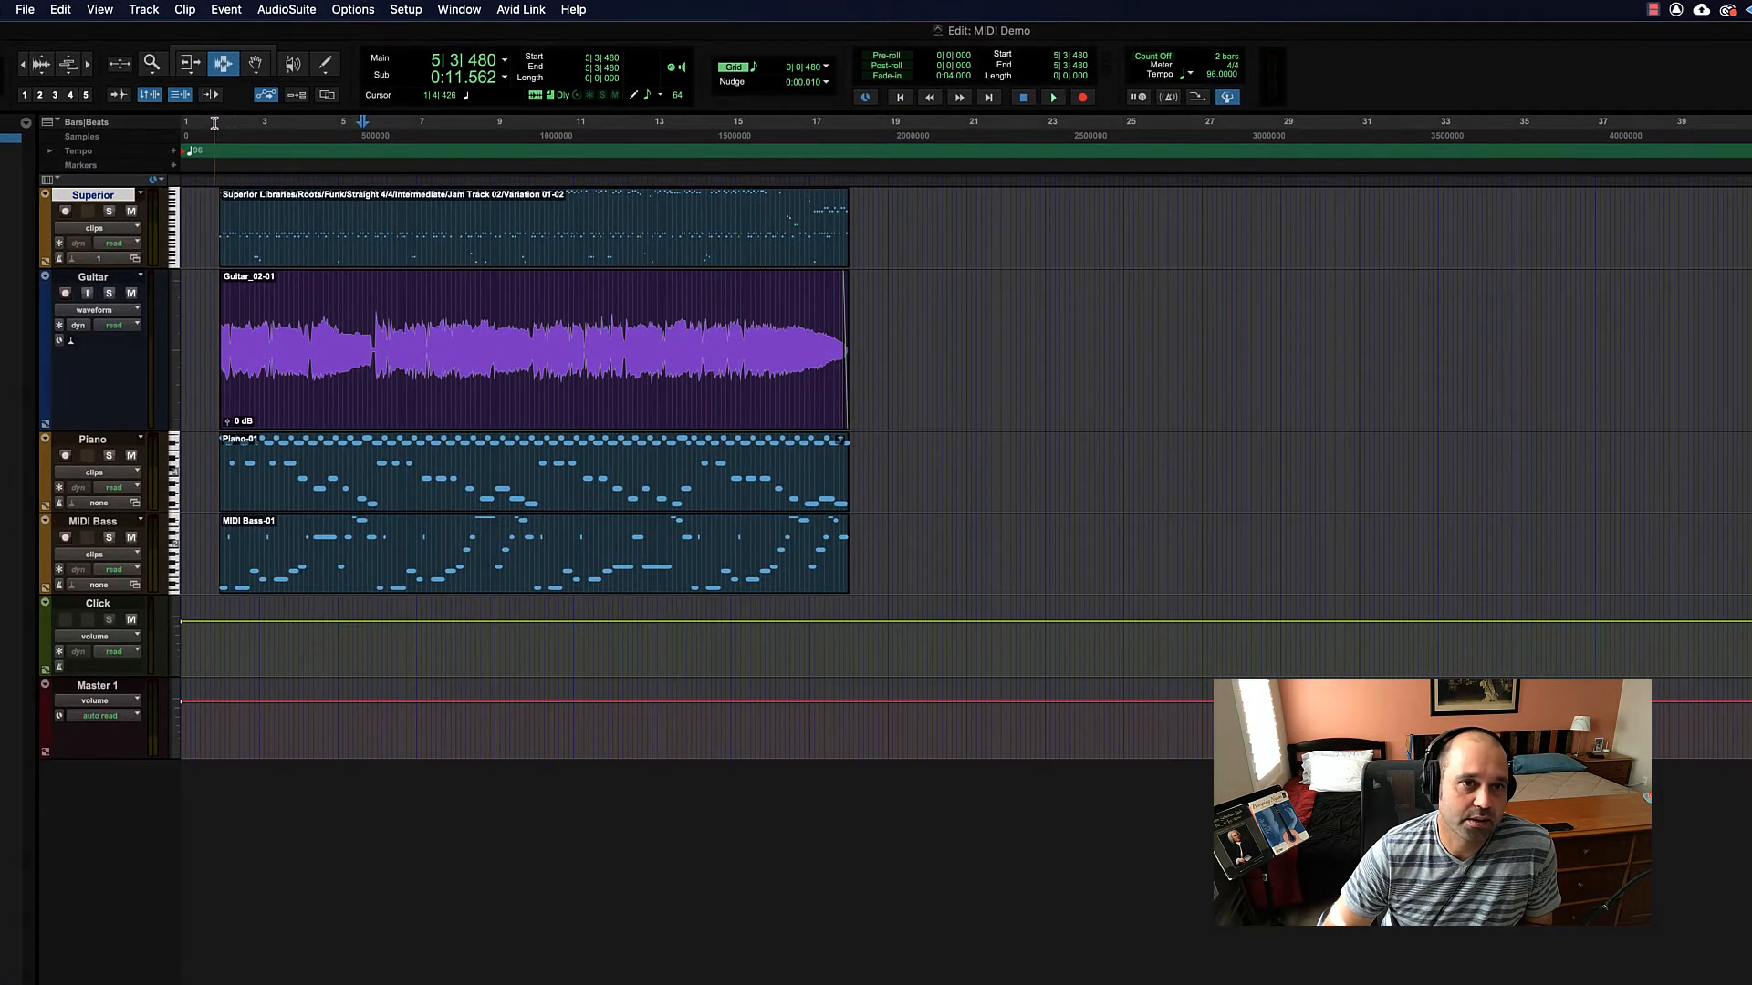
click(268, 99)
drag(231, 122, 383, 121)
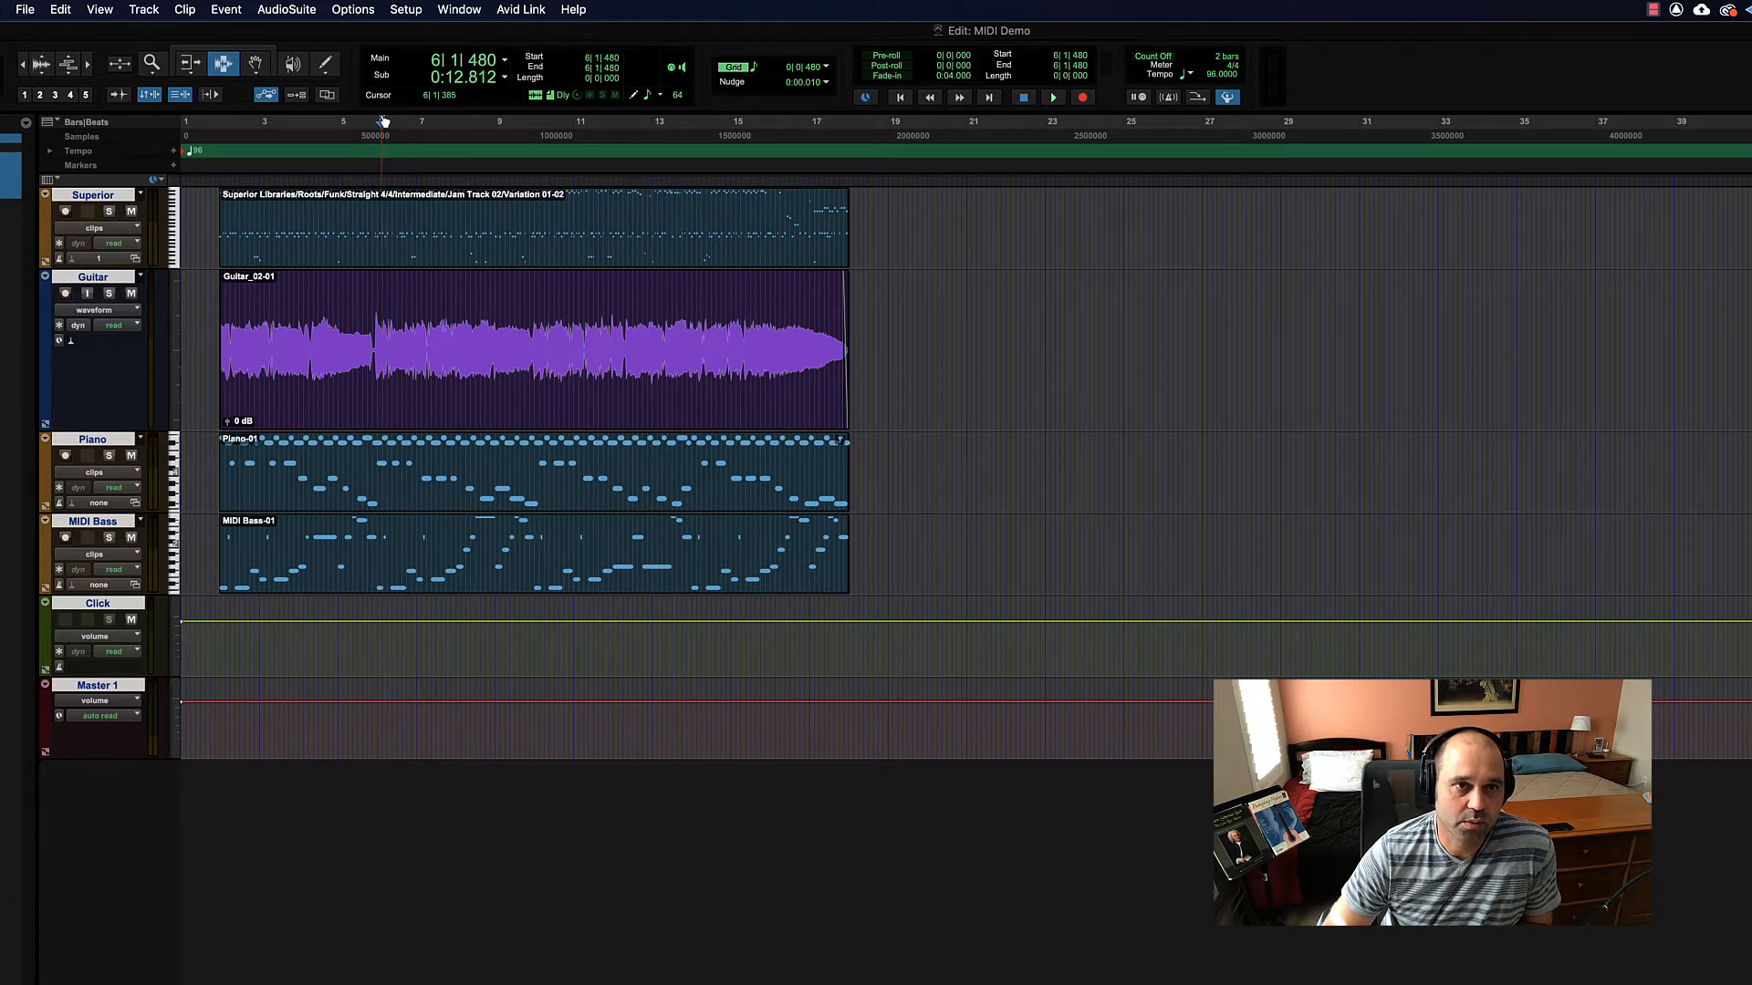
Step: Place the edit cursor at 3|3|000 from the Bars|Beats ruler, and select from 4|3|000 to 9|3|480 on the Superior track
click(279, 121)
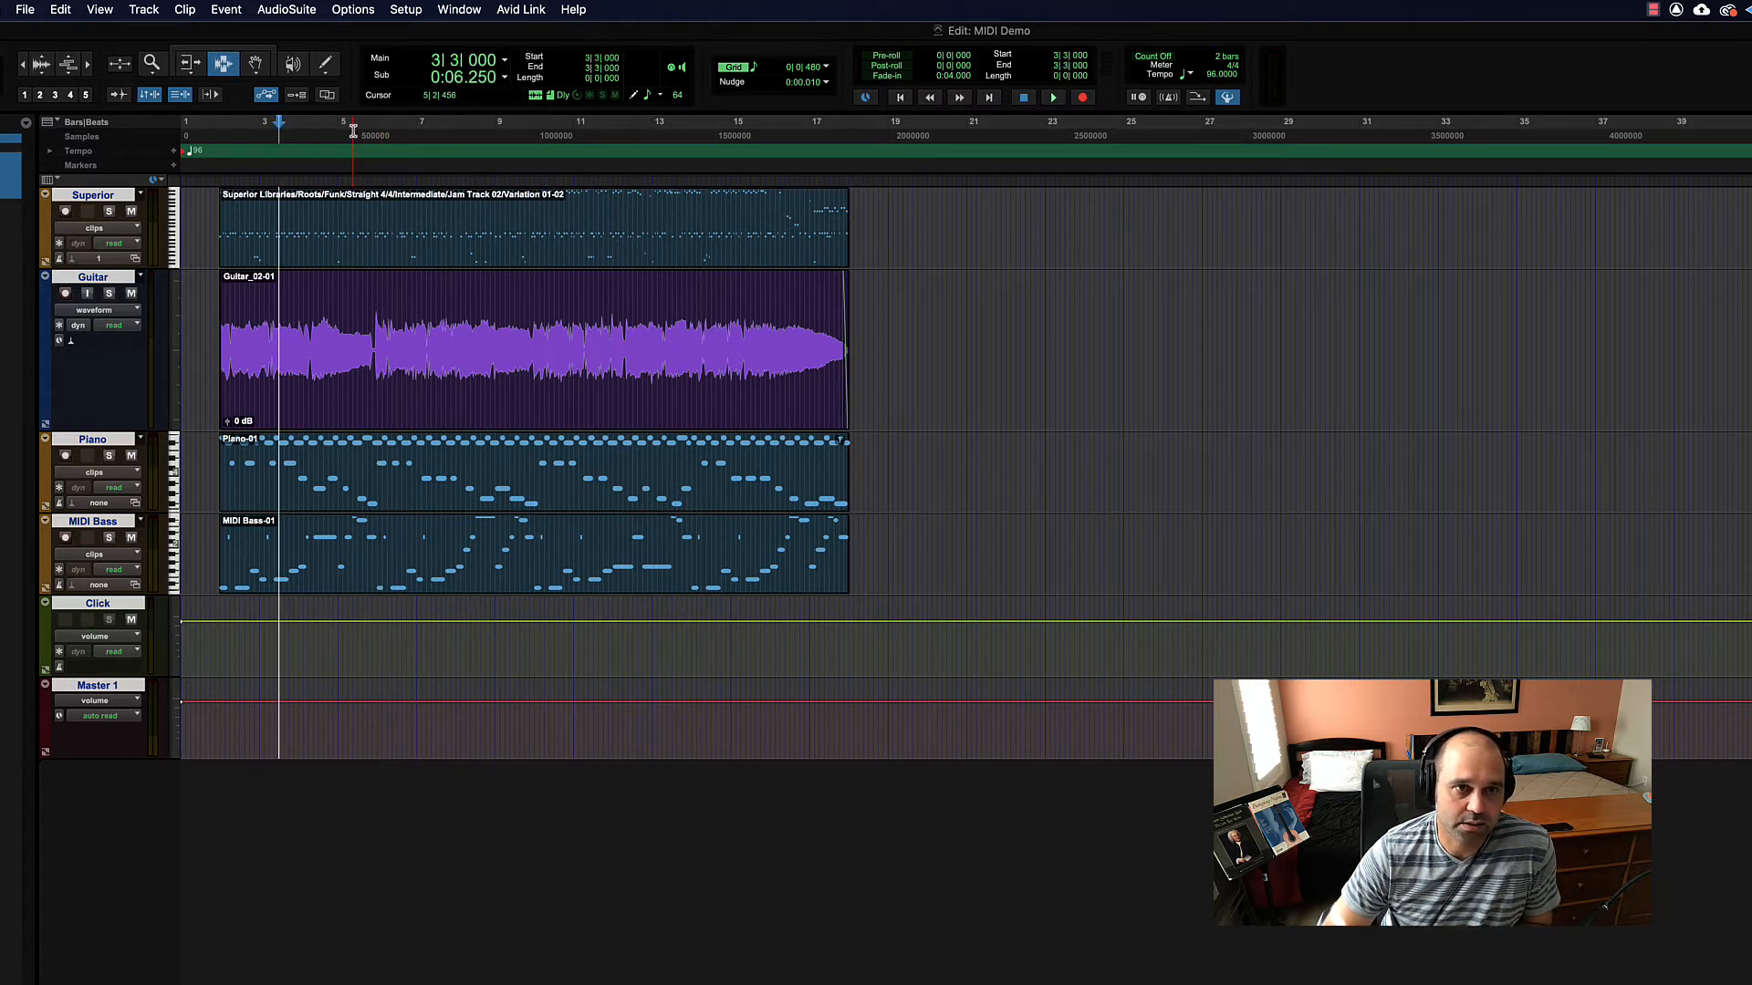
drag(318, 219, 526, 216)
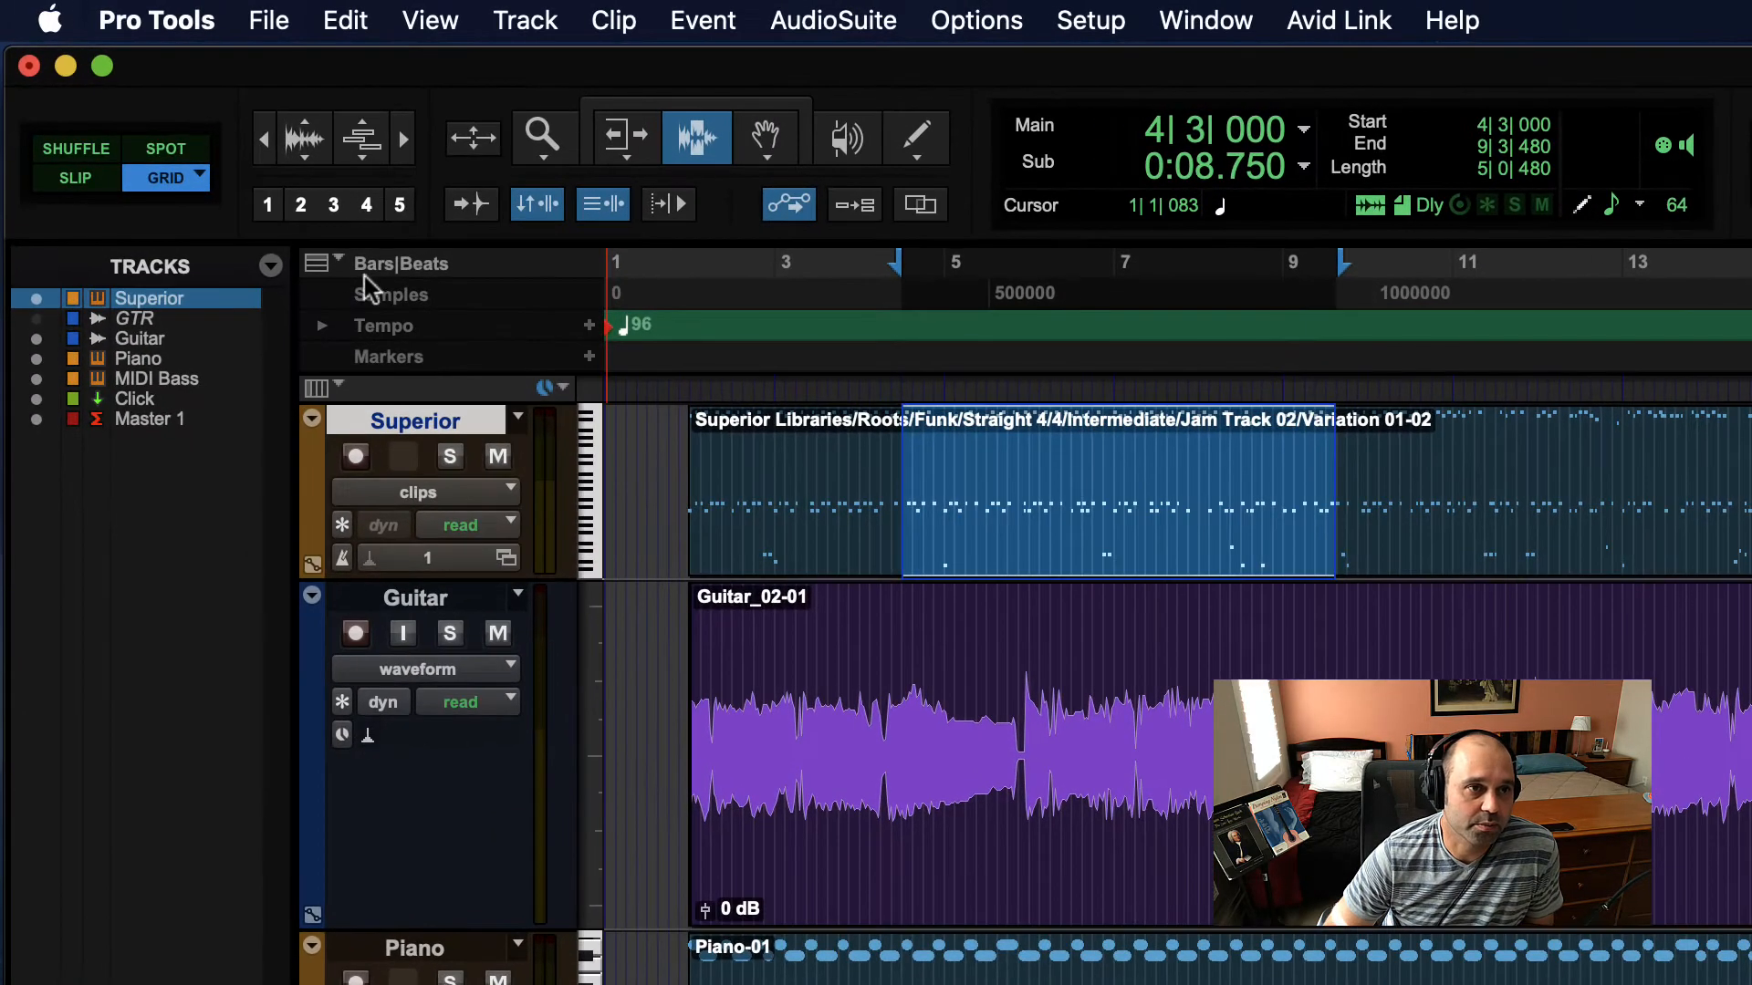
Step: Show the Min:Secs, Timecode and Timecode 2 rulers above the tracks
click(290, 229)
click(278, 366)
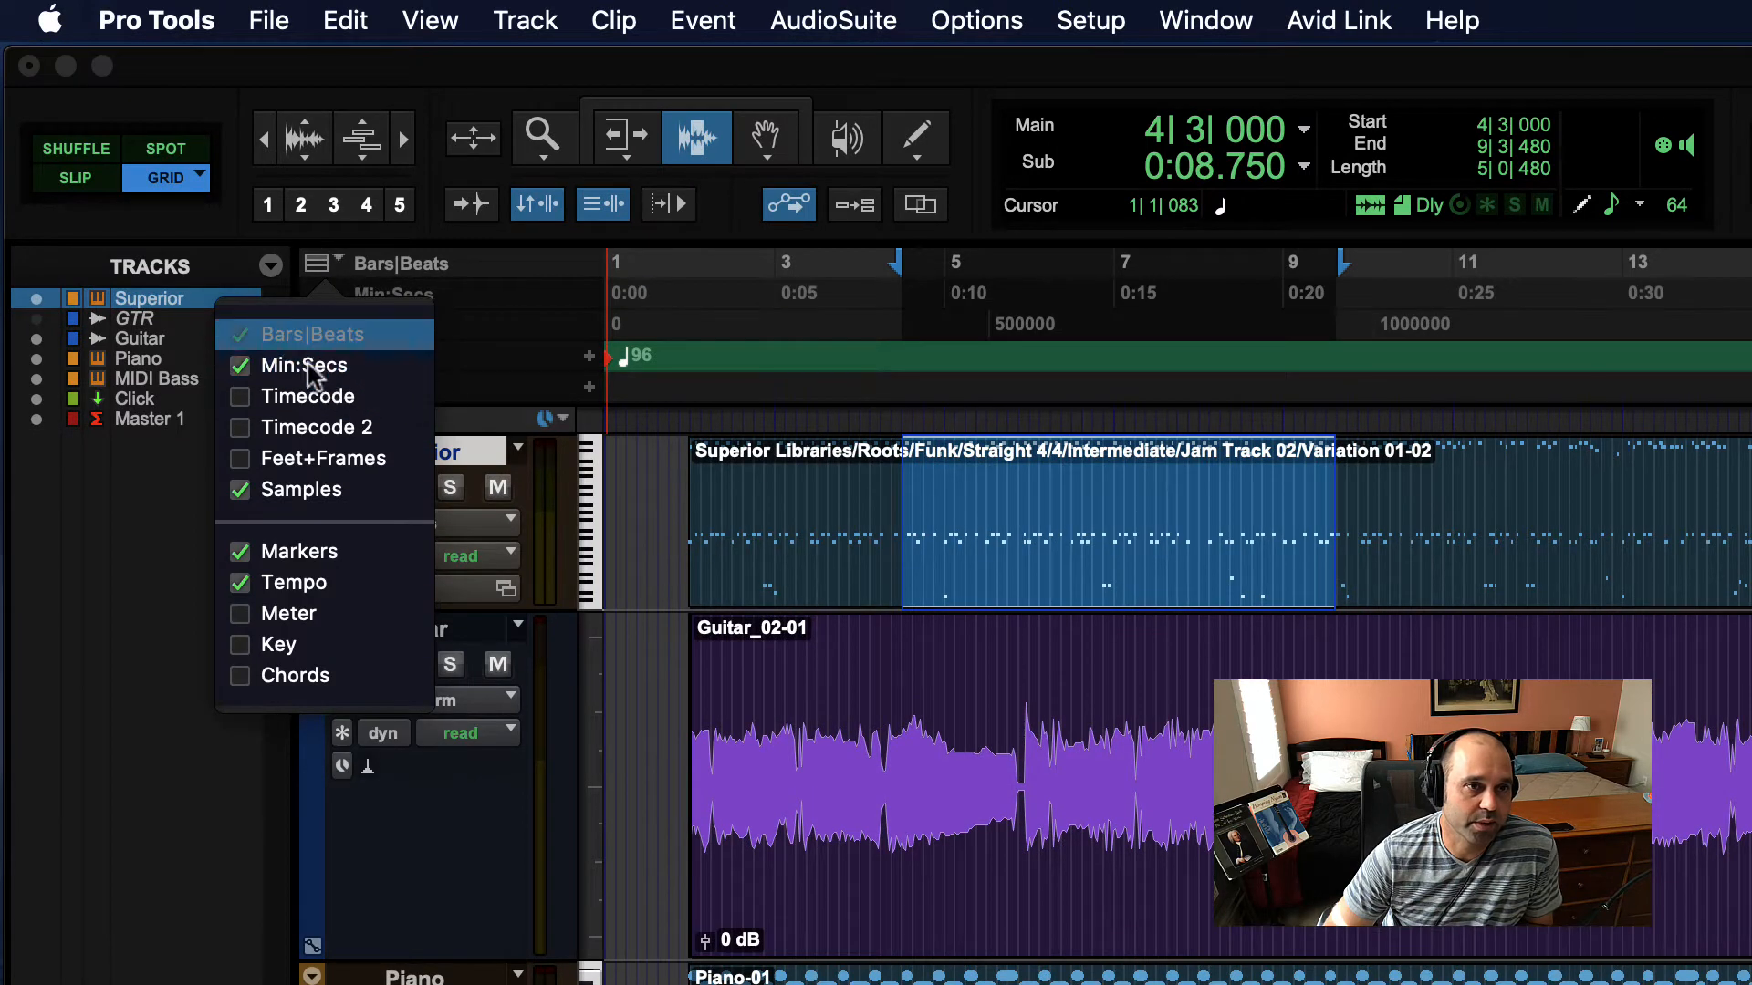
click(257, 398)
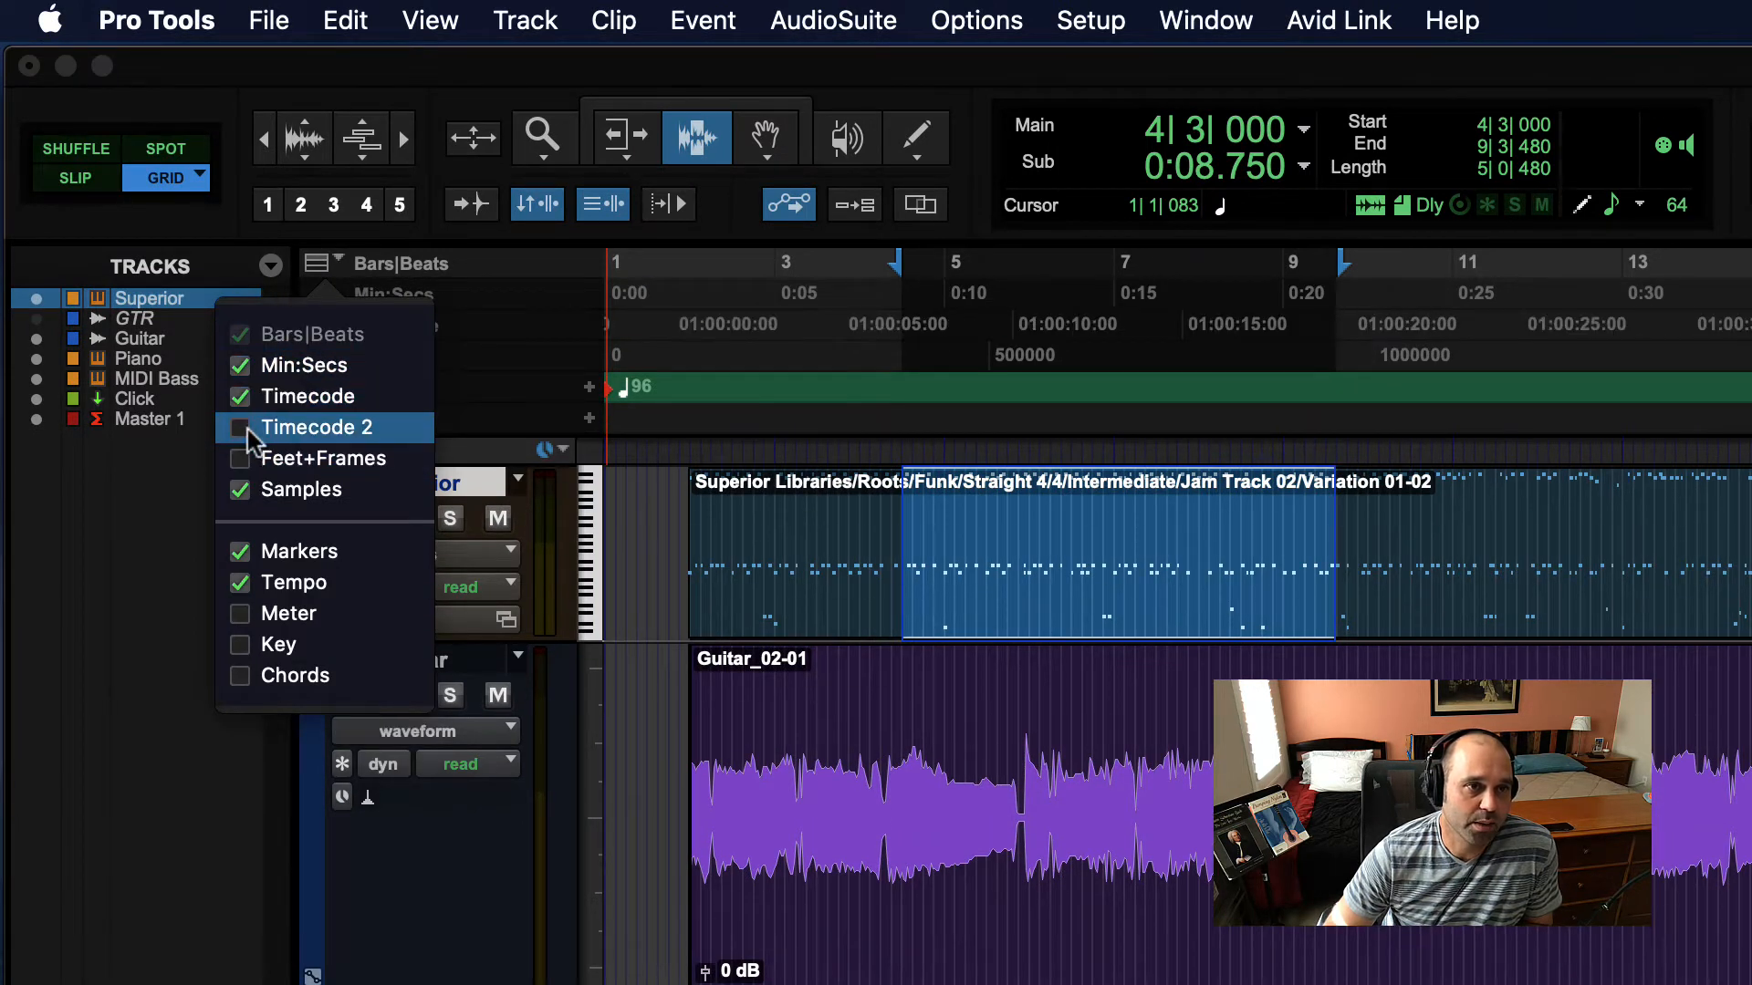
click(250, 426)
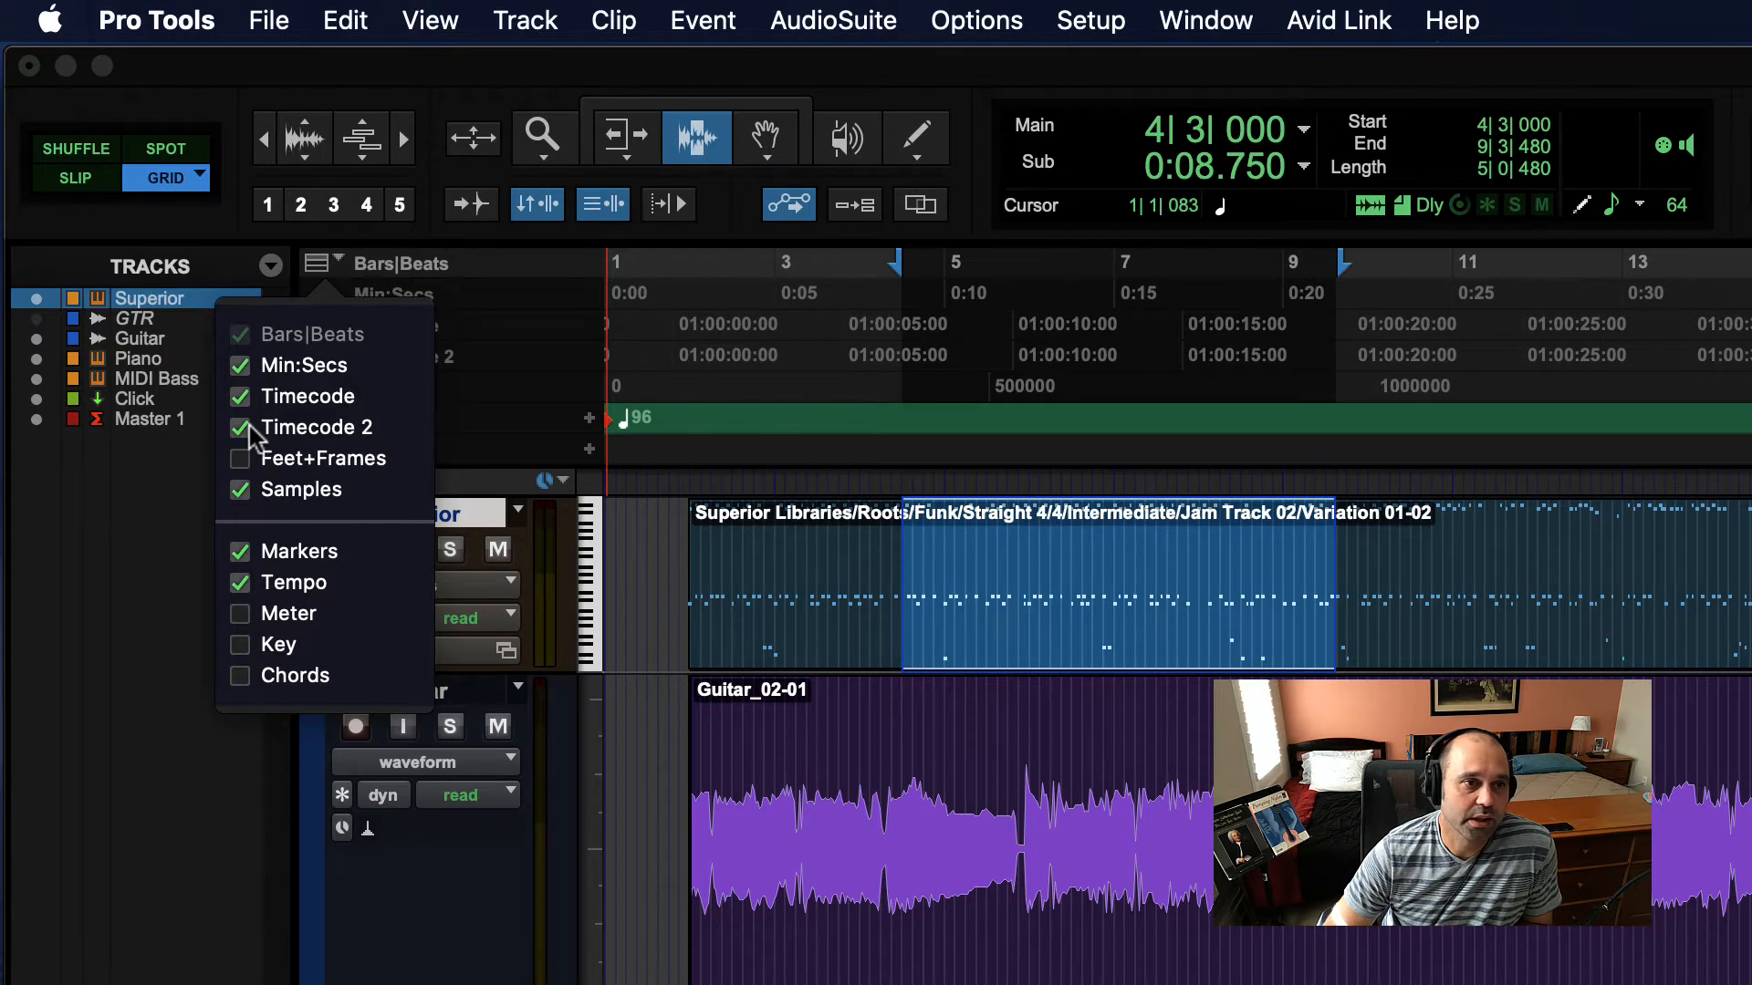
Step: Show the Meter, Key and Chords rulers as well, and close the ruler options
click(242, 613)
click(241, 644)
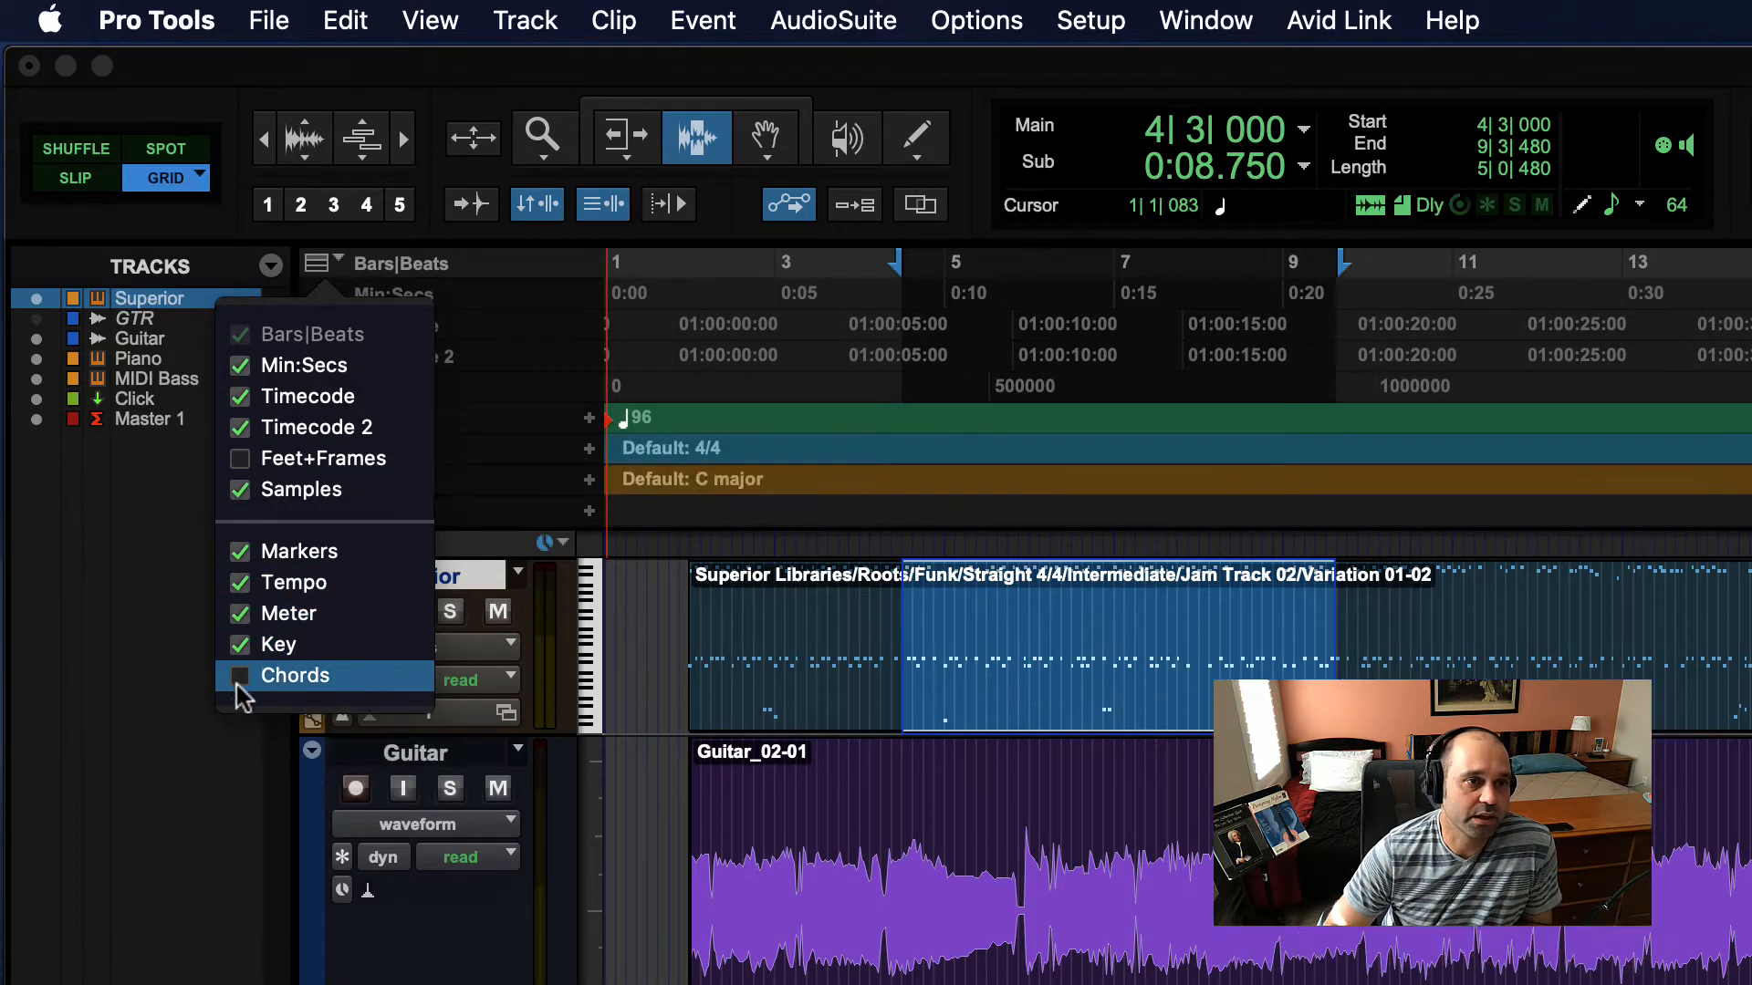
click(241, 676)
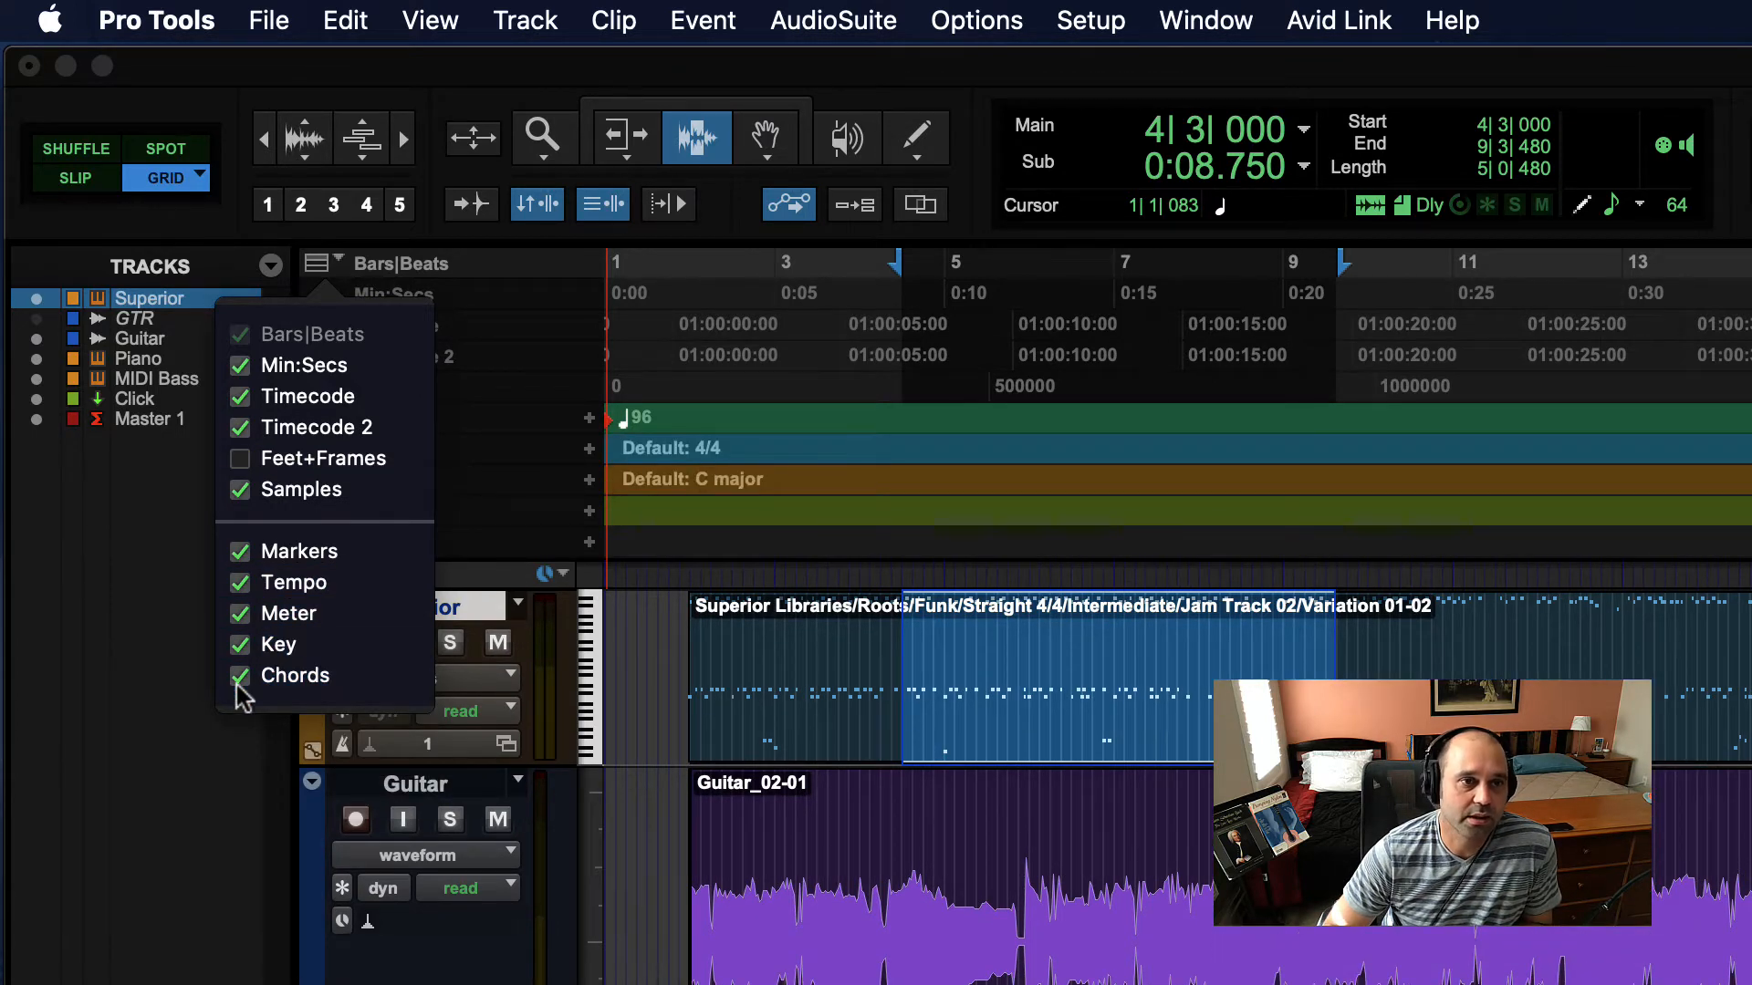
click(320, 266)
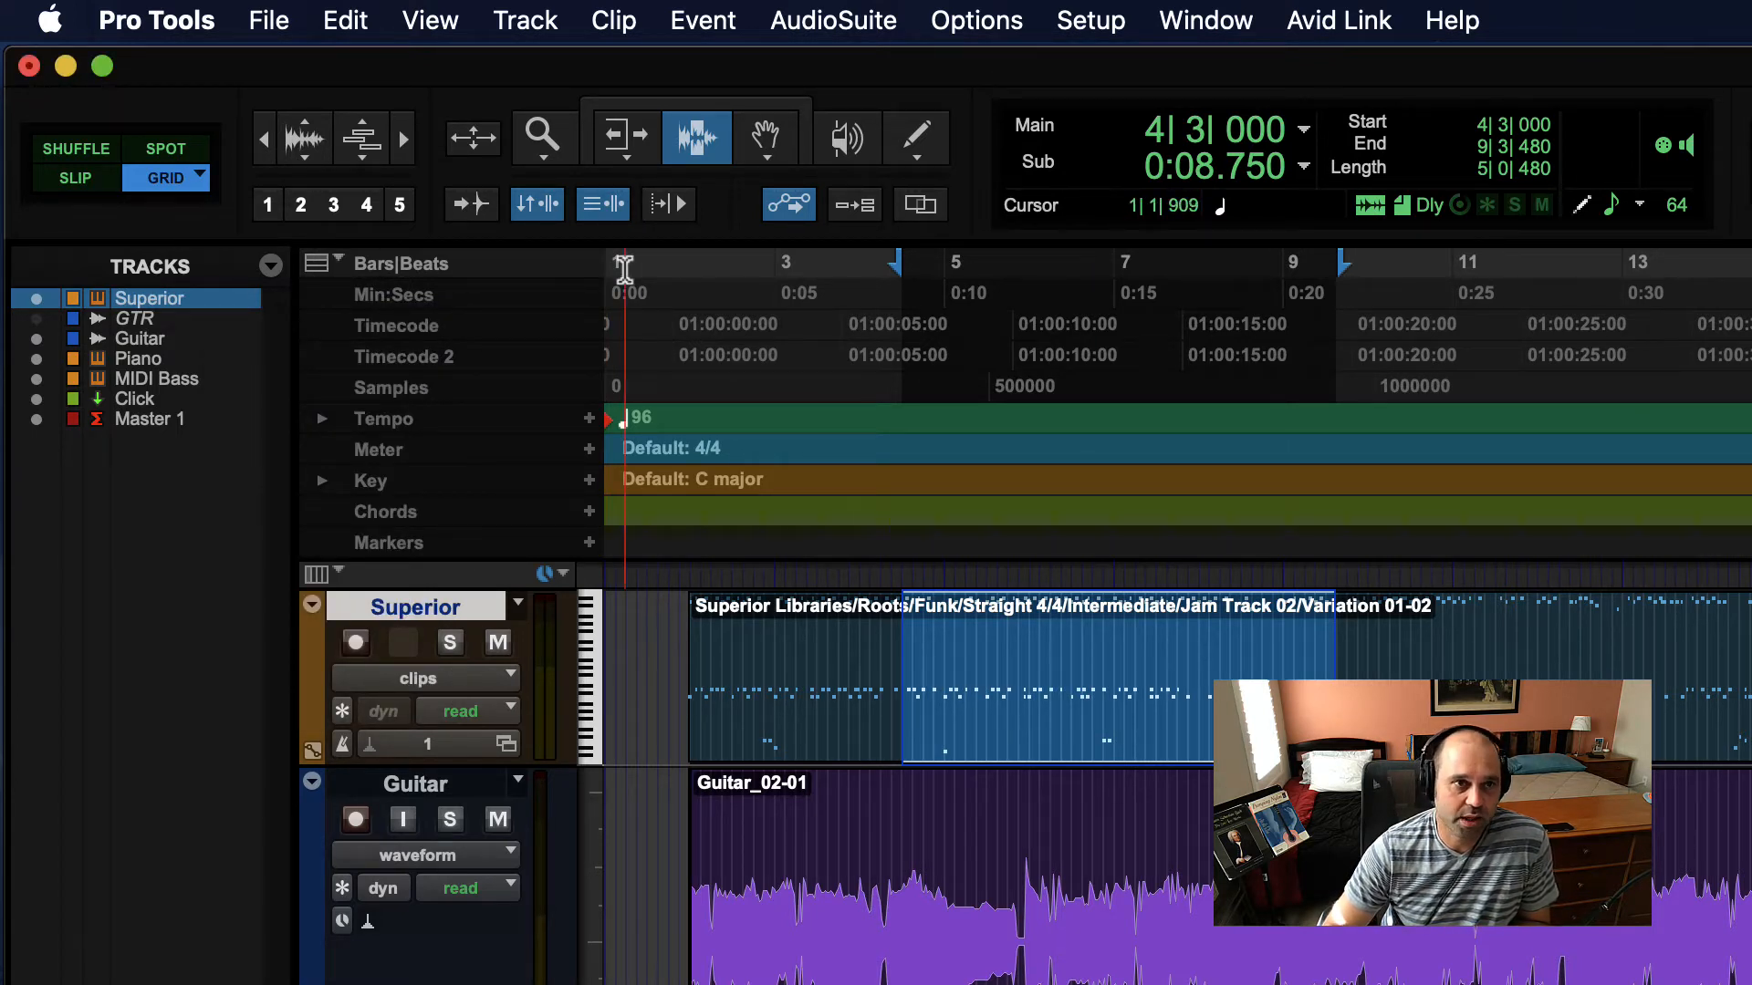
Step: Hide the Timecode, Timecode 2 and Samples rulers
click(333, 263)
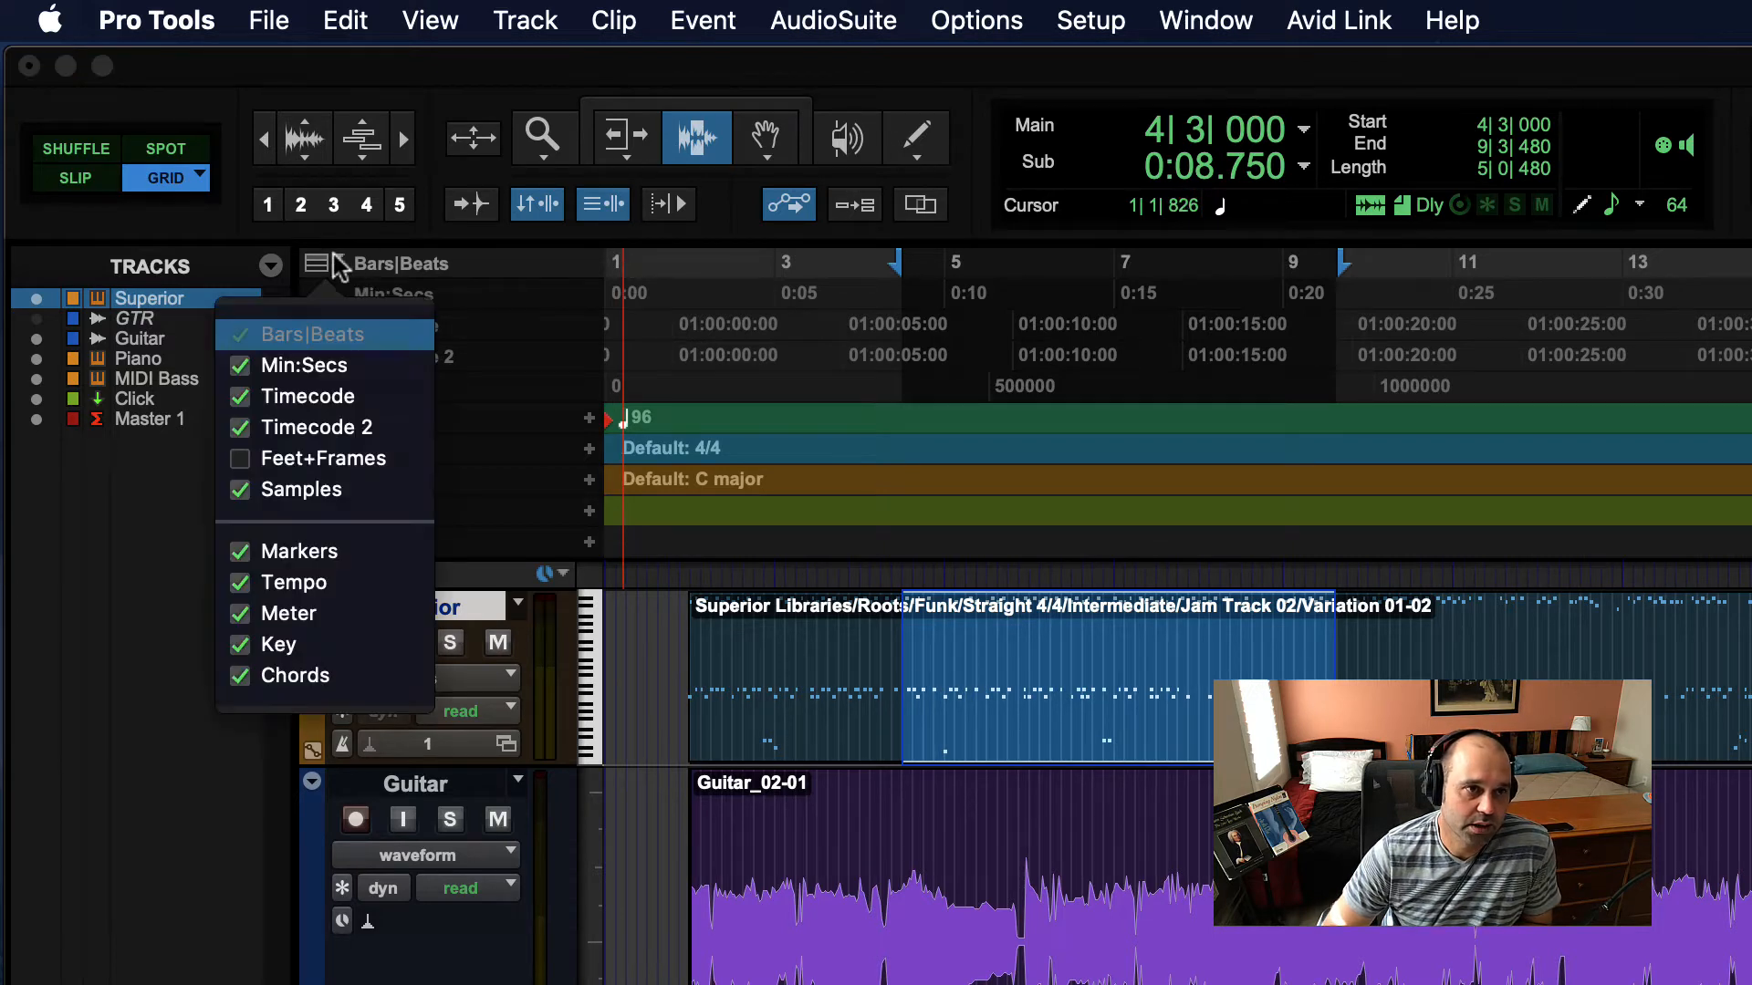
click(241, 396)
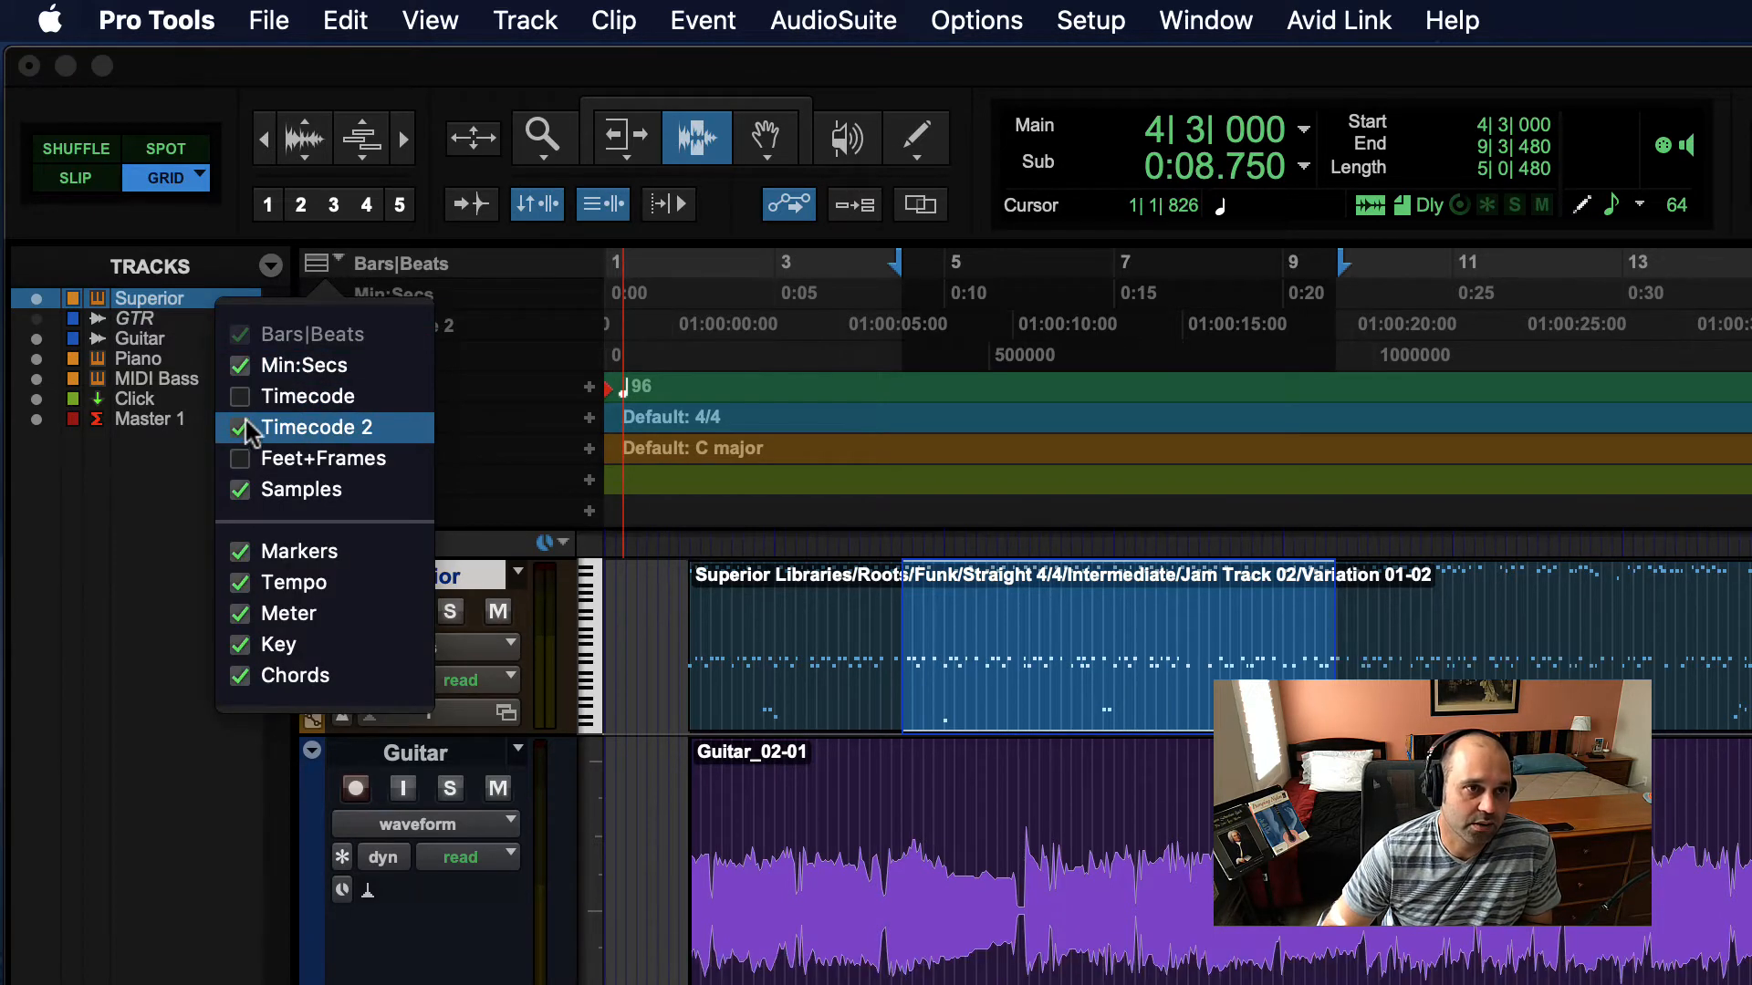
click(243, 428)
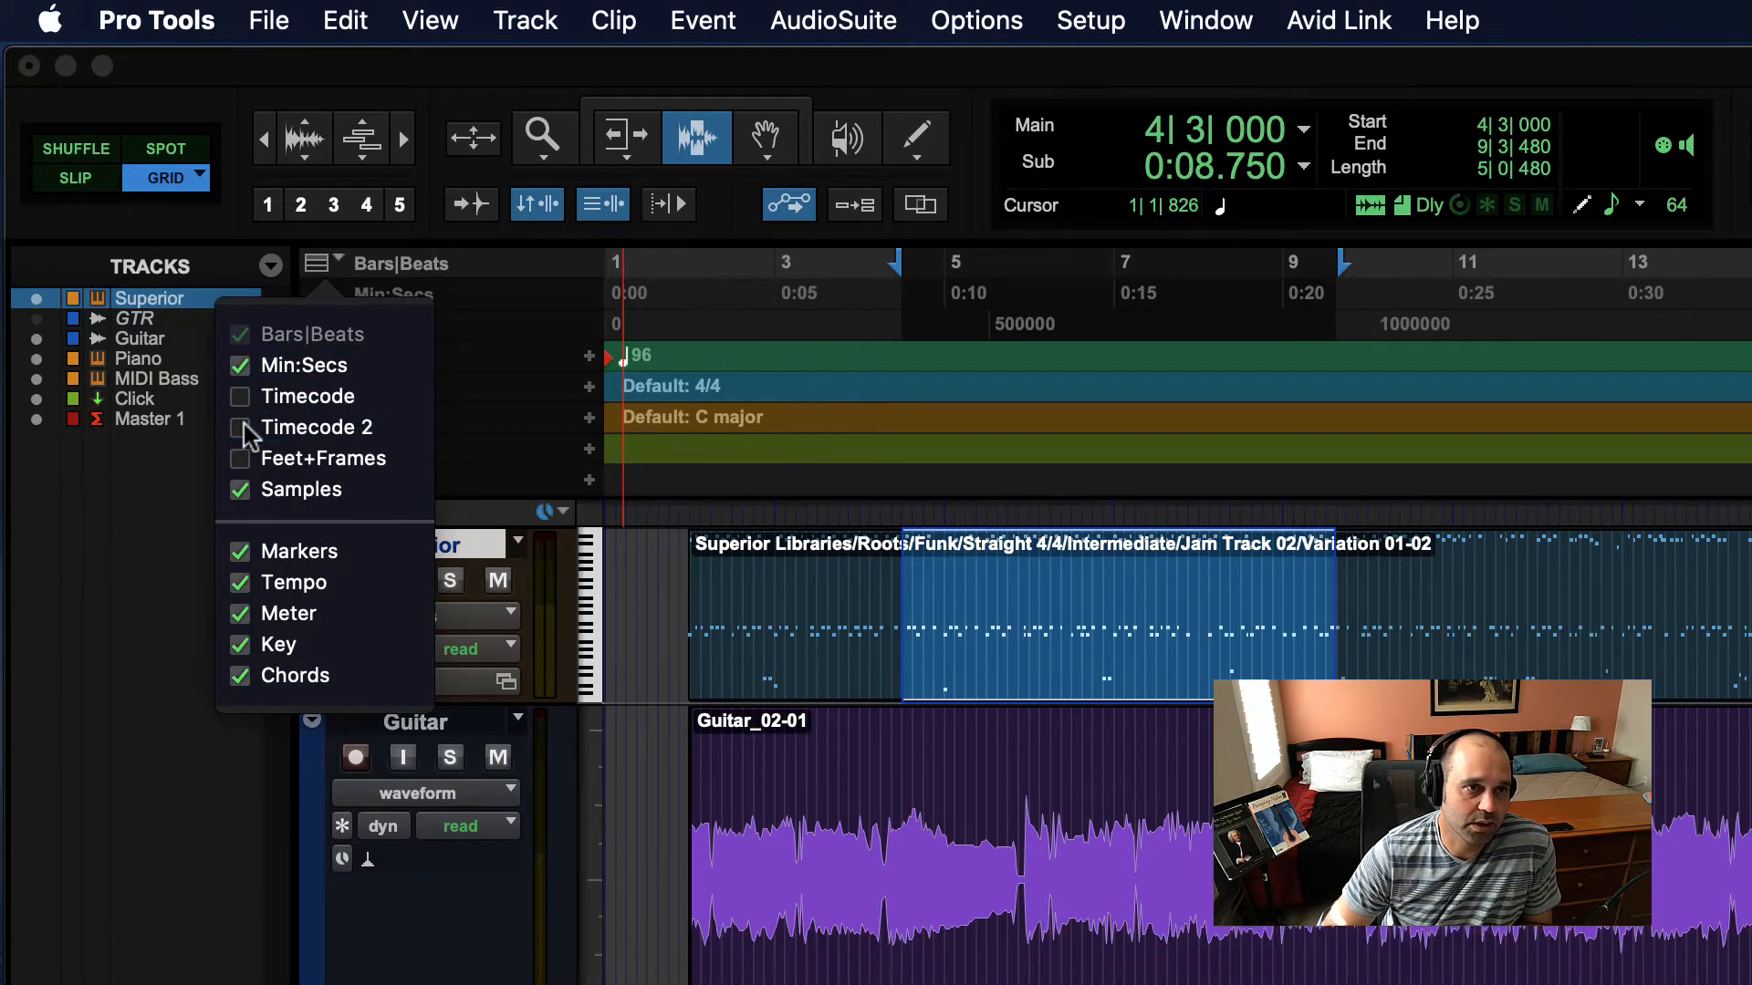
click(241, 492)
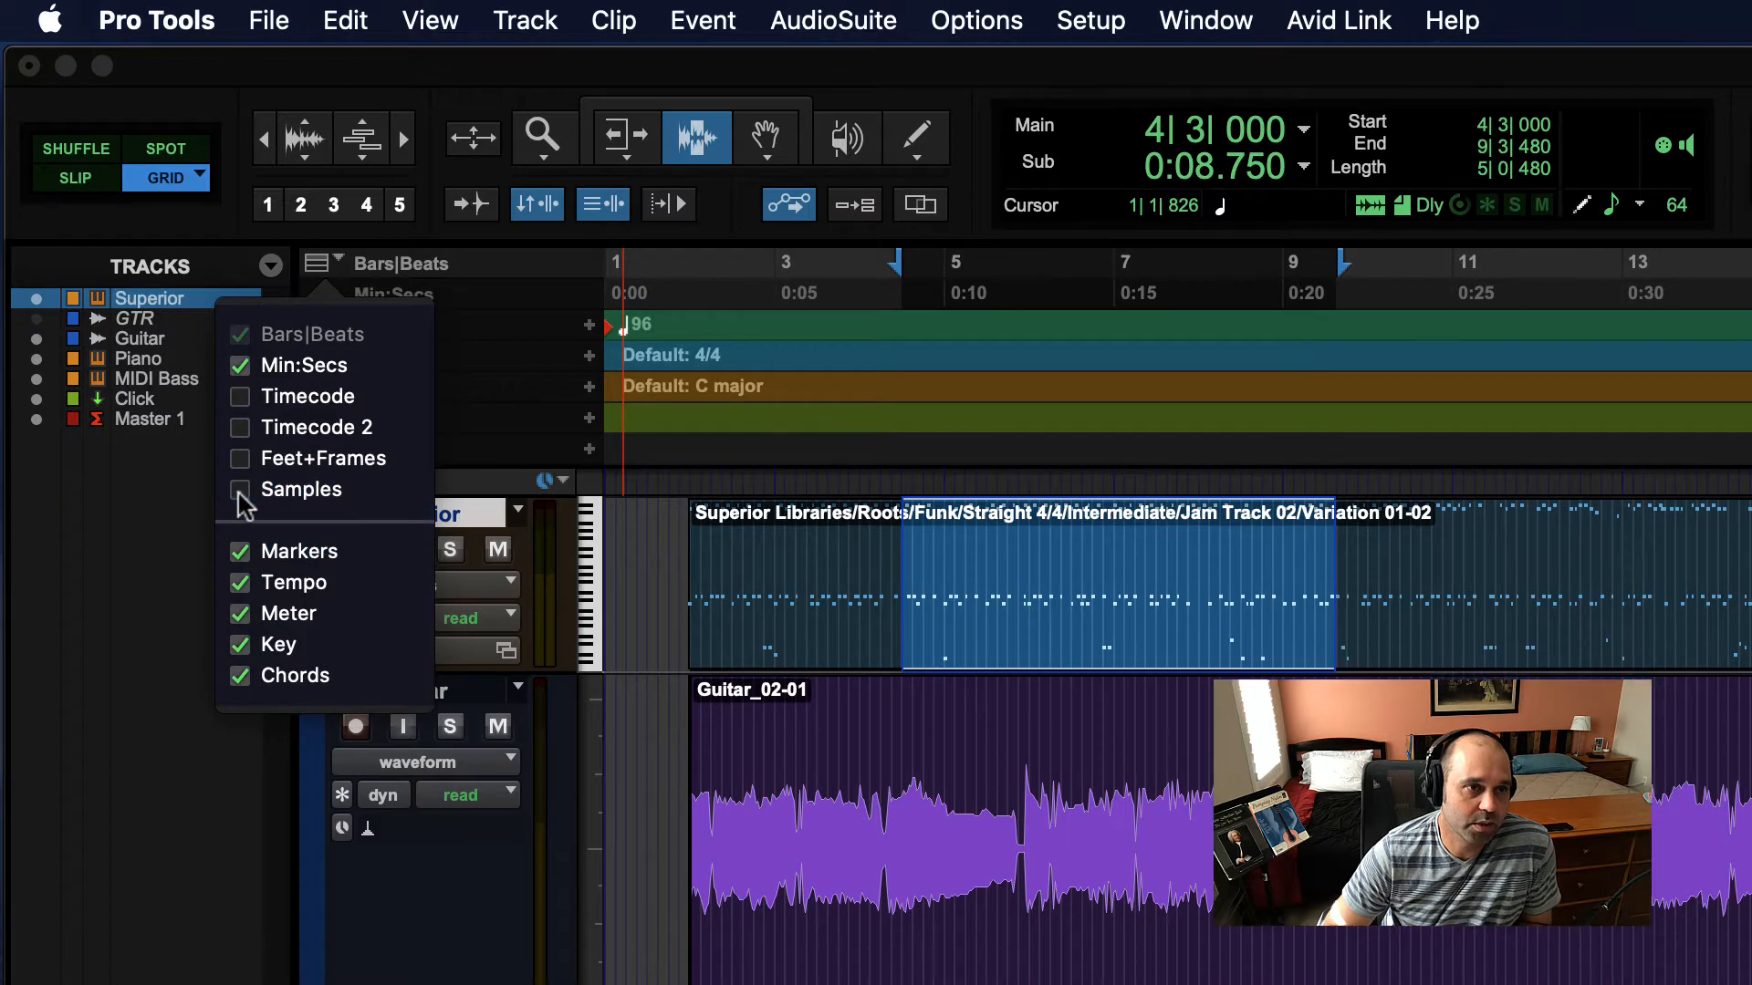
Step: Hide the Key and Chords rulers while keeping the Meter ruler shown
click(239, 626)
click(241, 615)
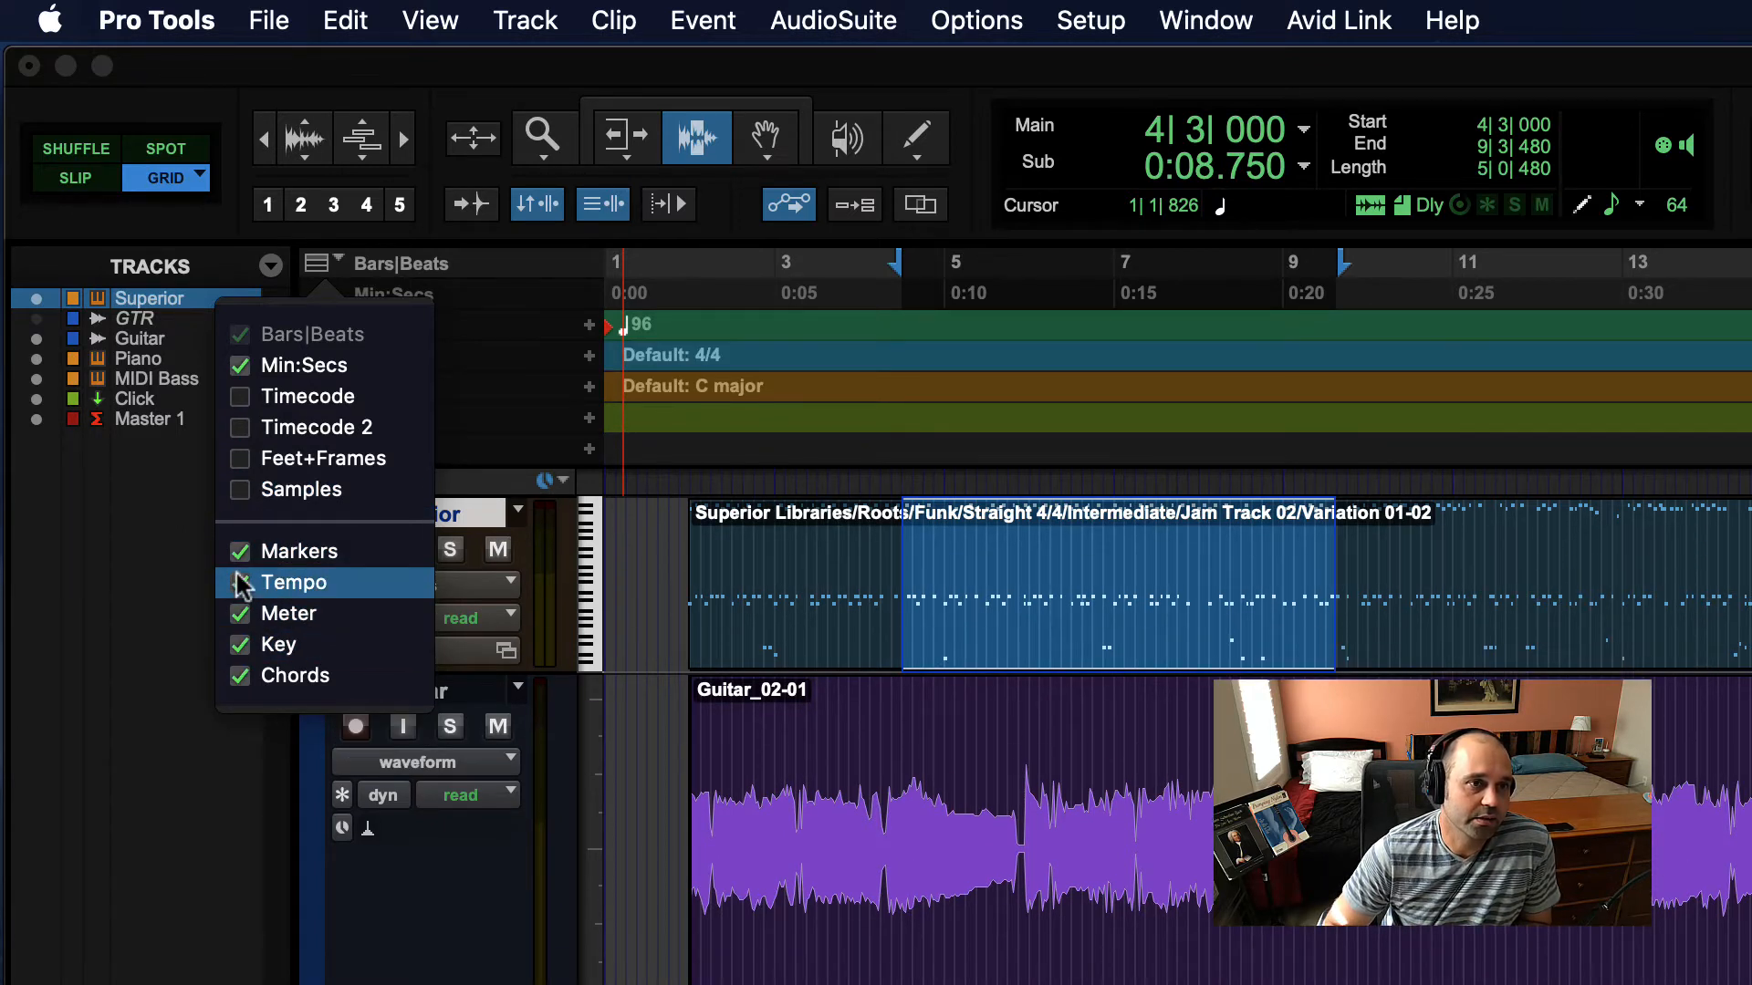
click(241, 646)
click(240, 675)
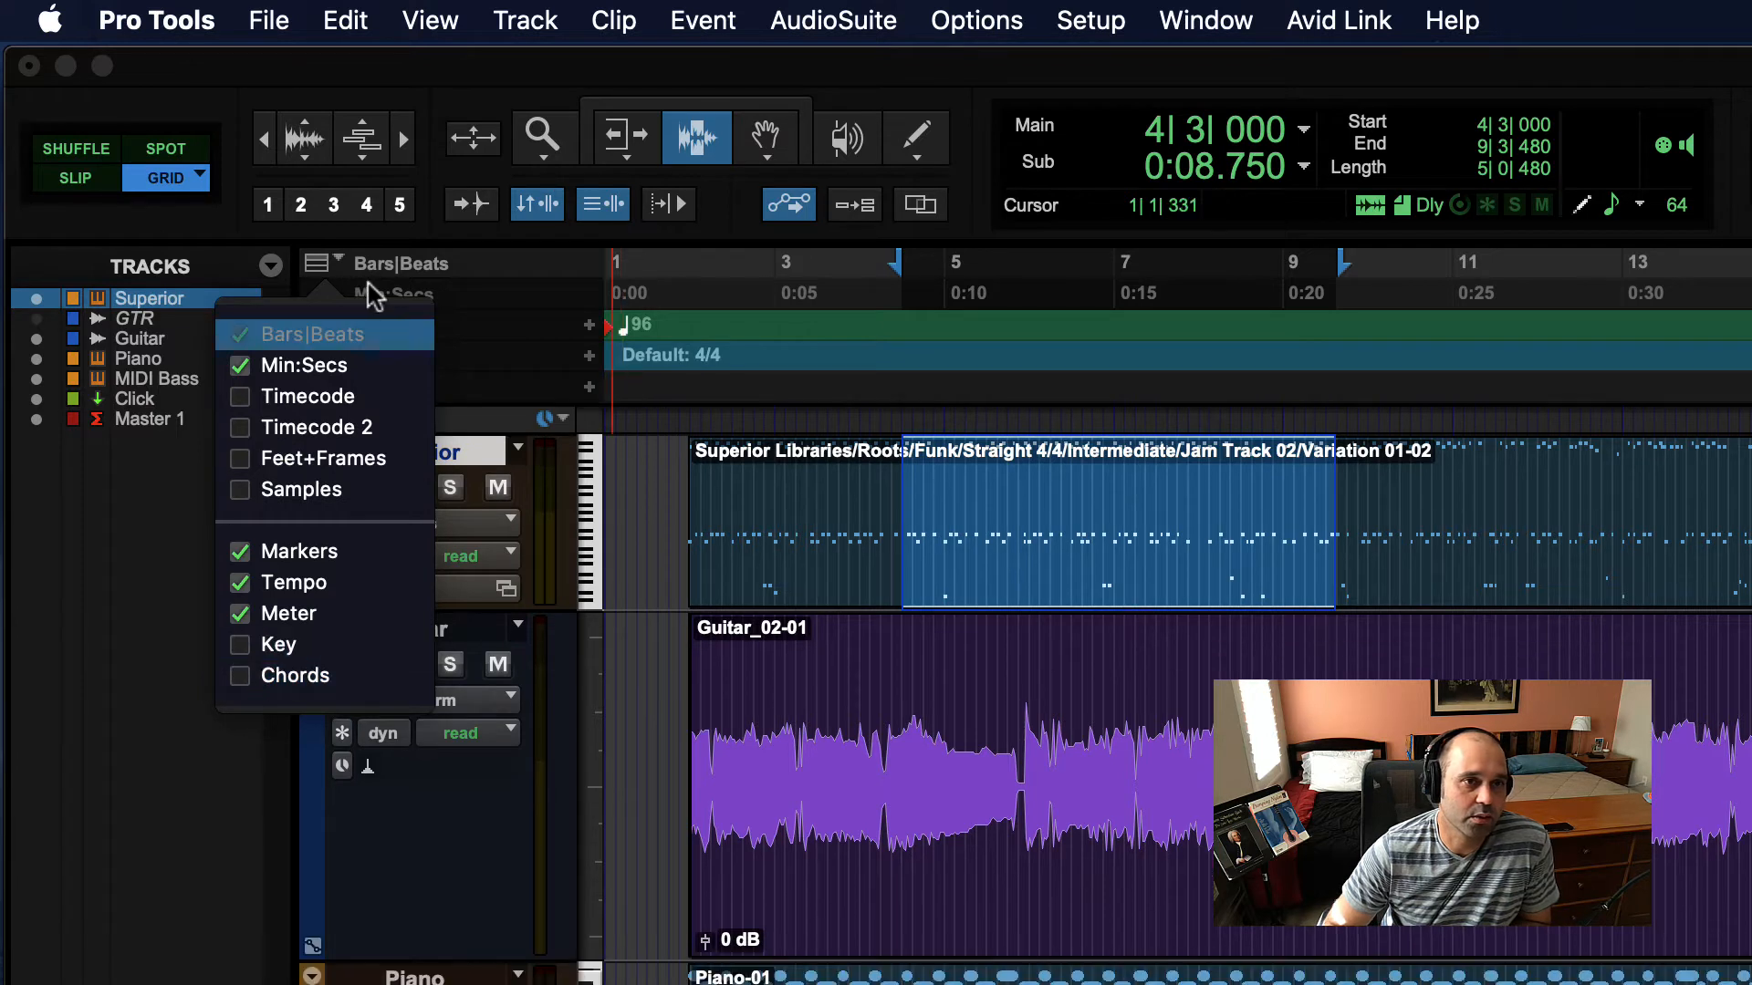
click(321, 278)
Step: Place the edit cursor at 7|3|480 on the Guitar track, at 2|1|000 on Superior, and at 3|3|000 on Guitar
click(1166, 630)
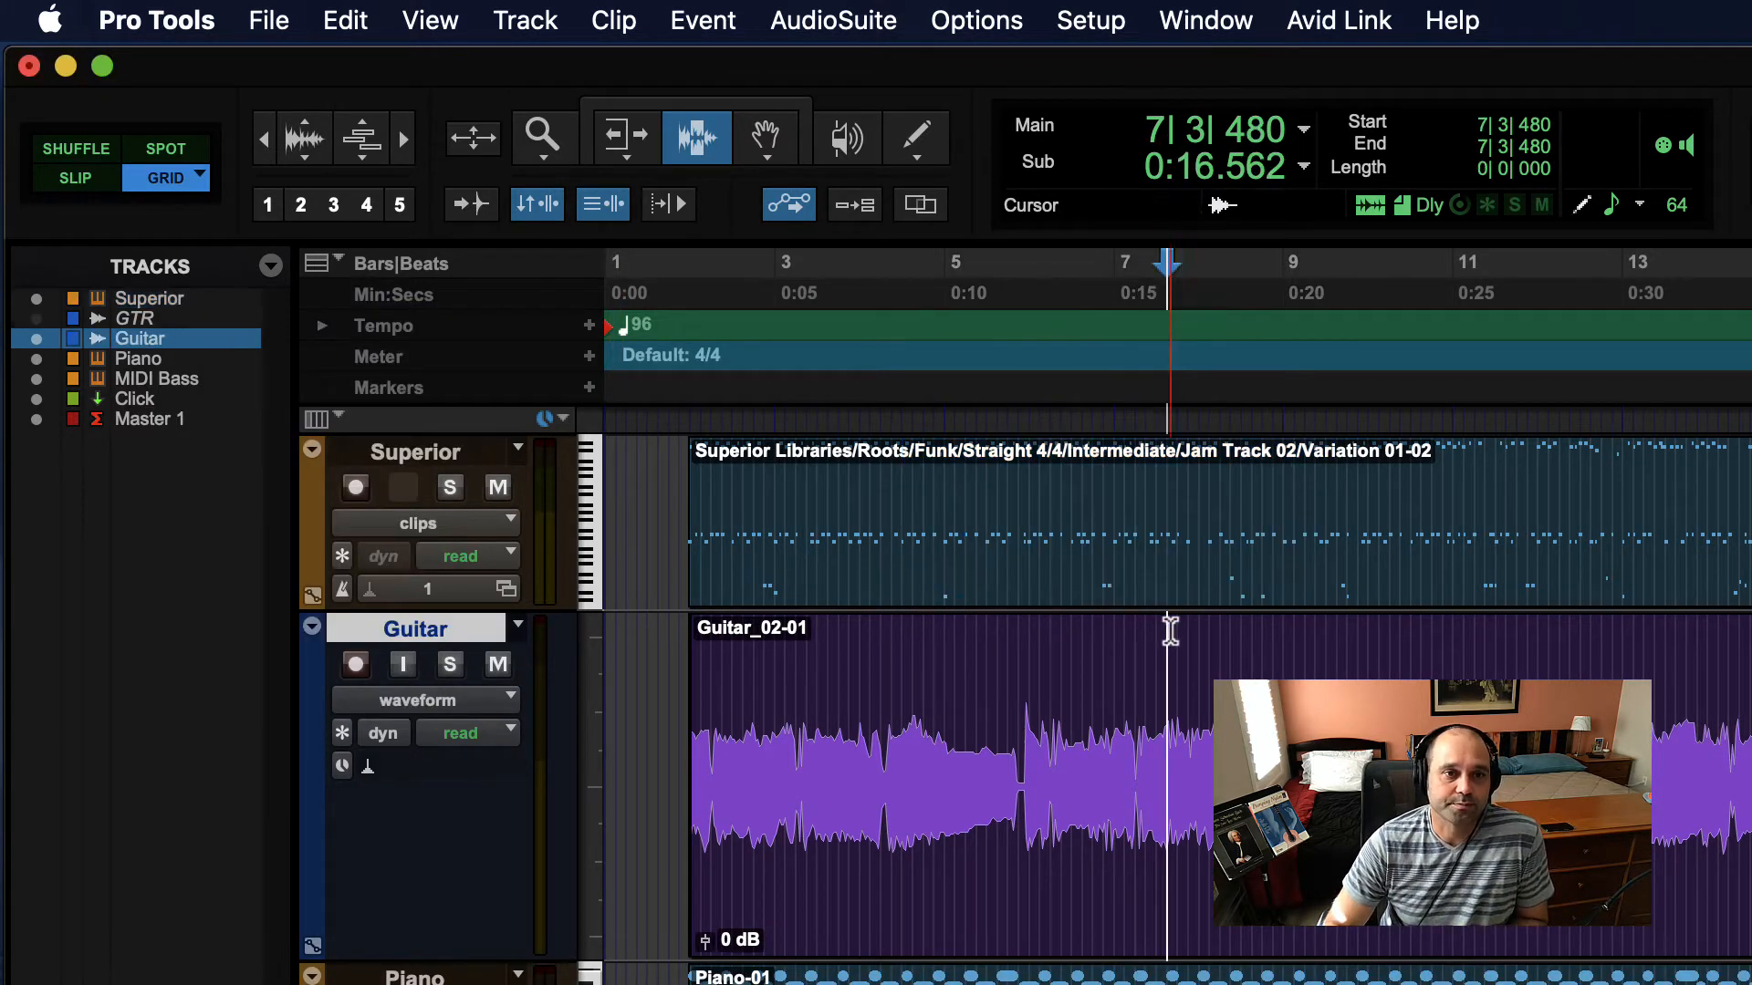
click(690, 569)
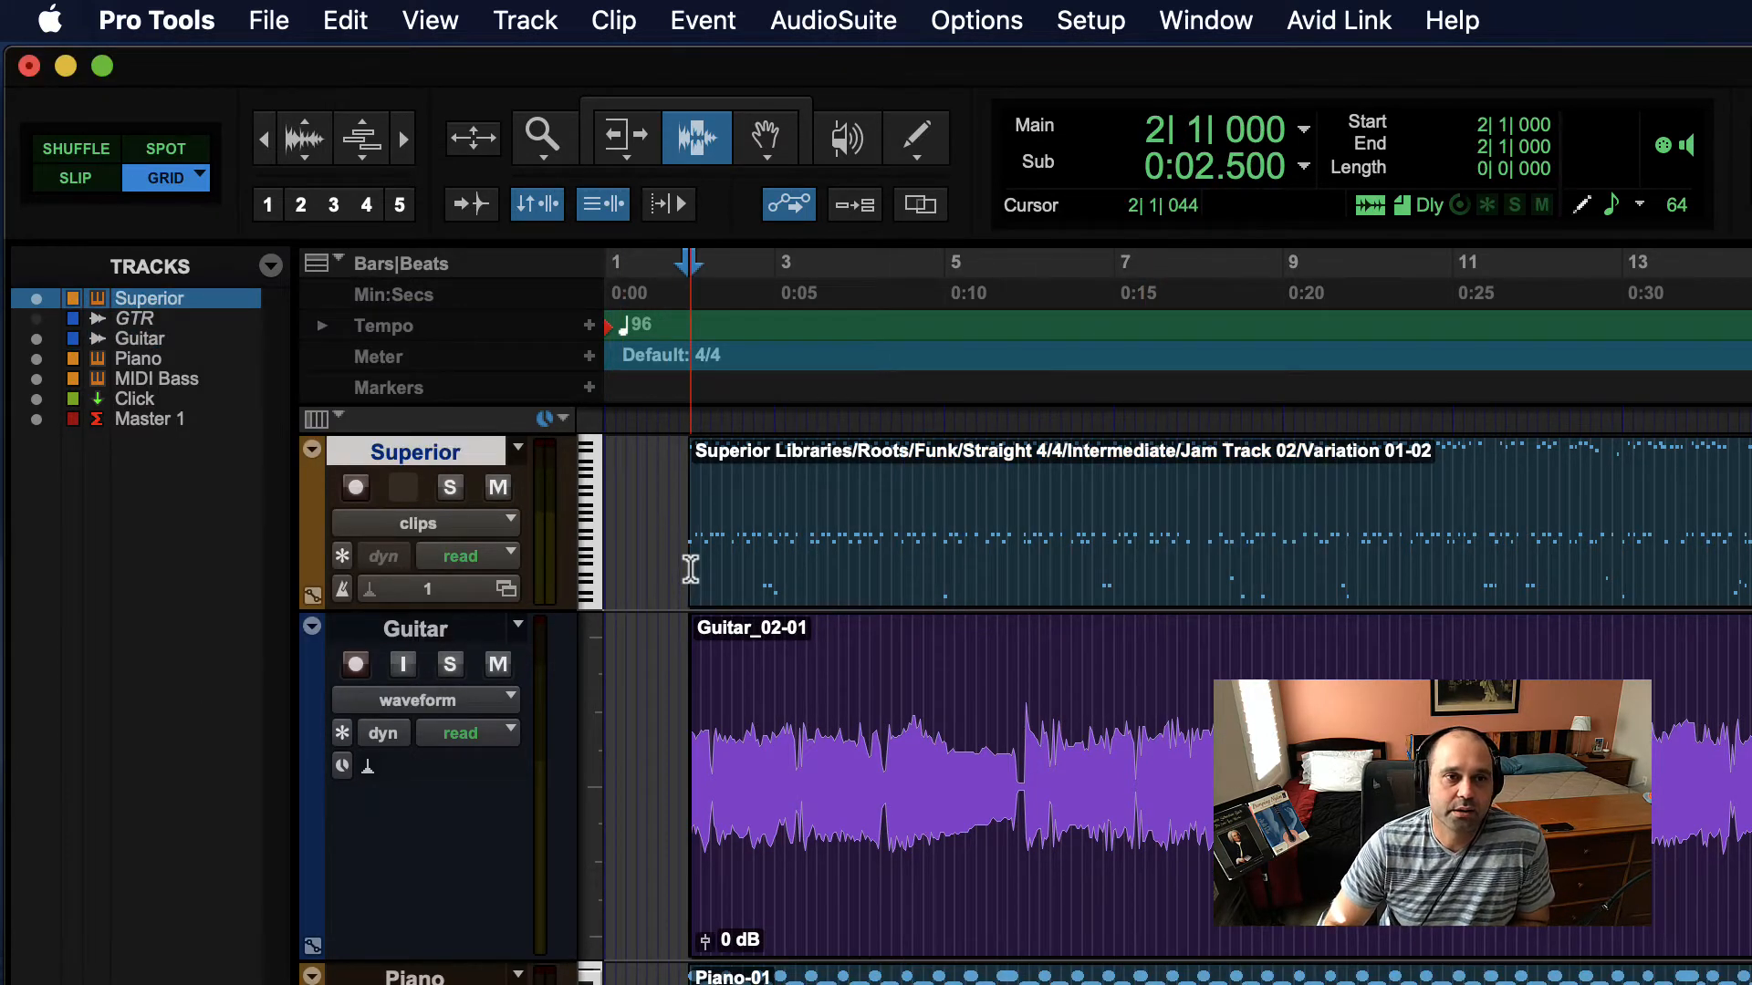
click(817, 703)
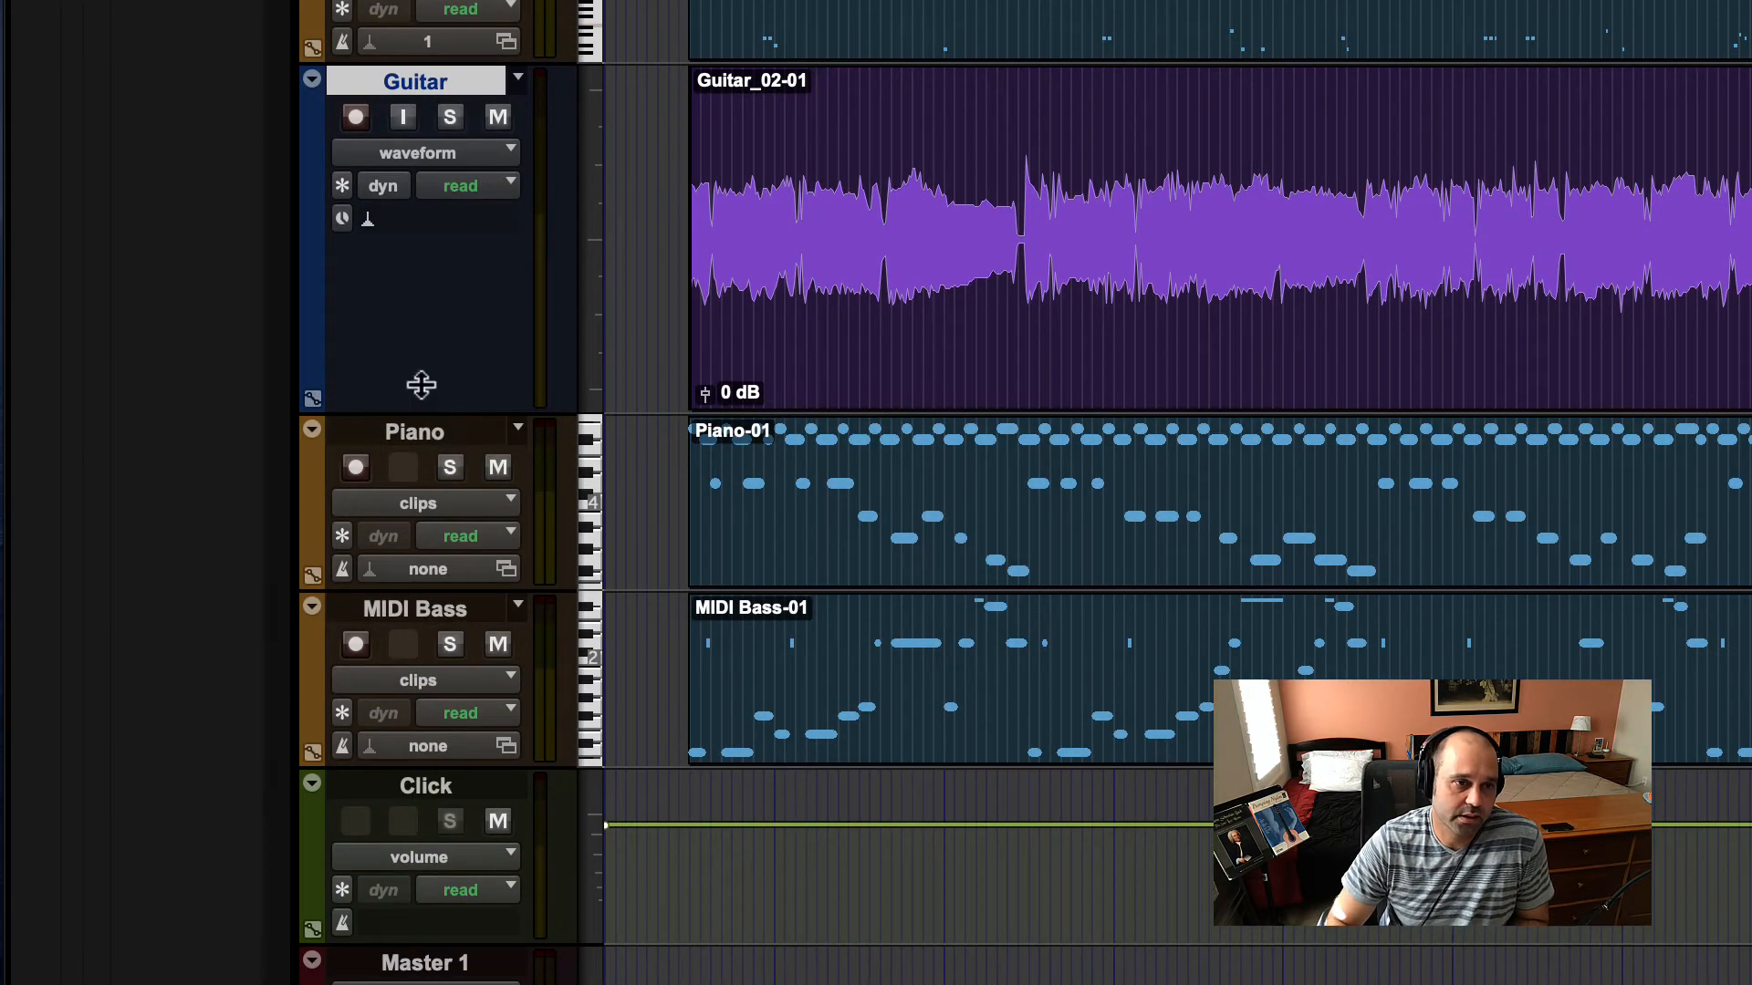
Step: Select the Piano track and then the MIDI Bass track to point out their track controls
click(441, 972)
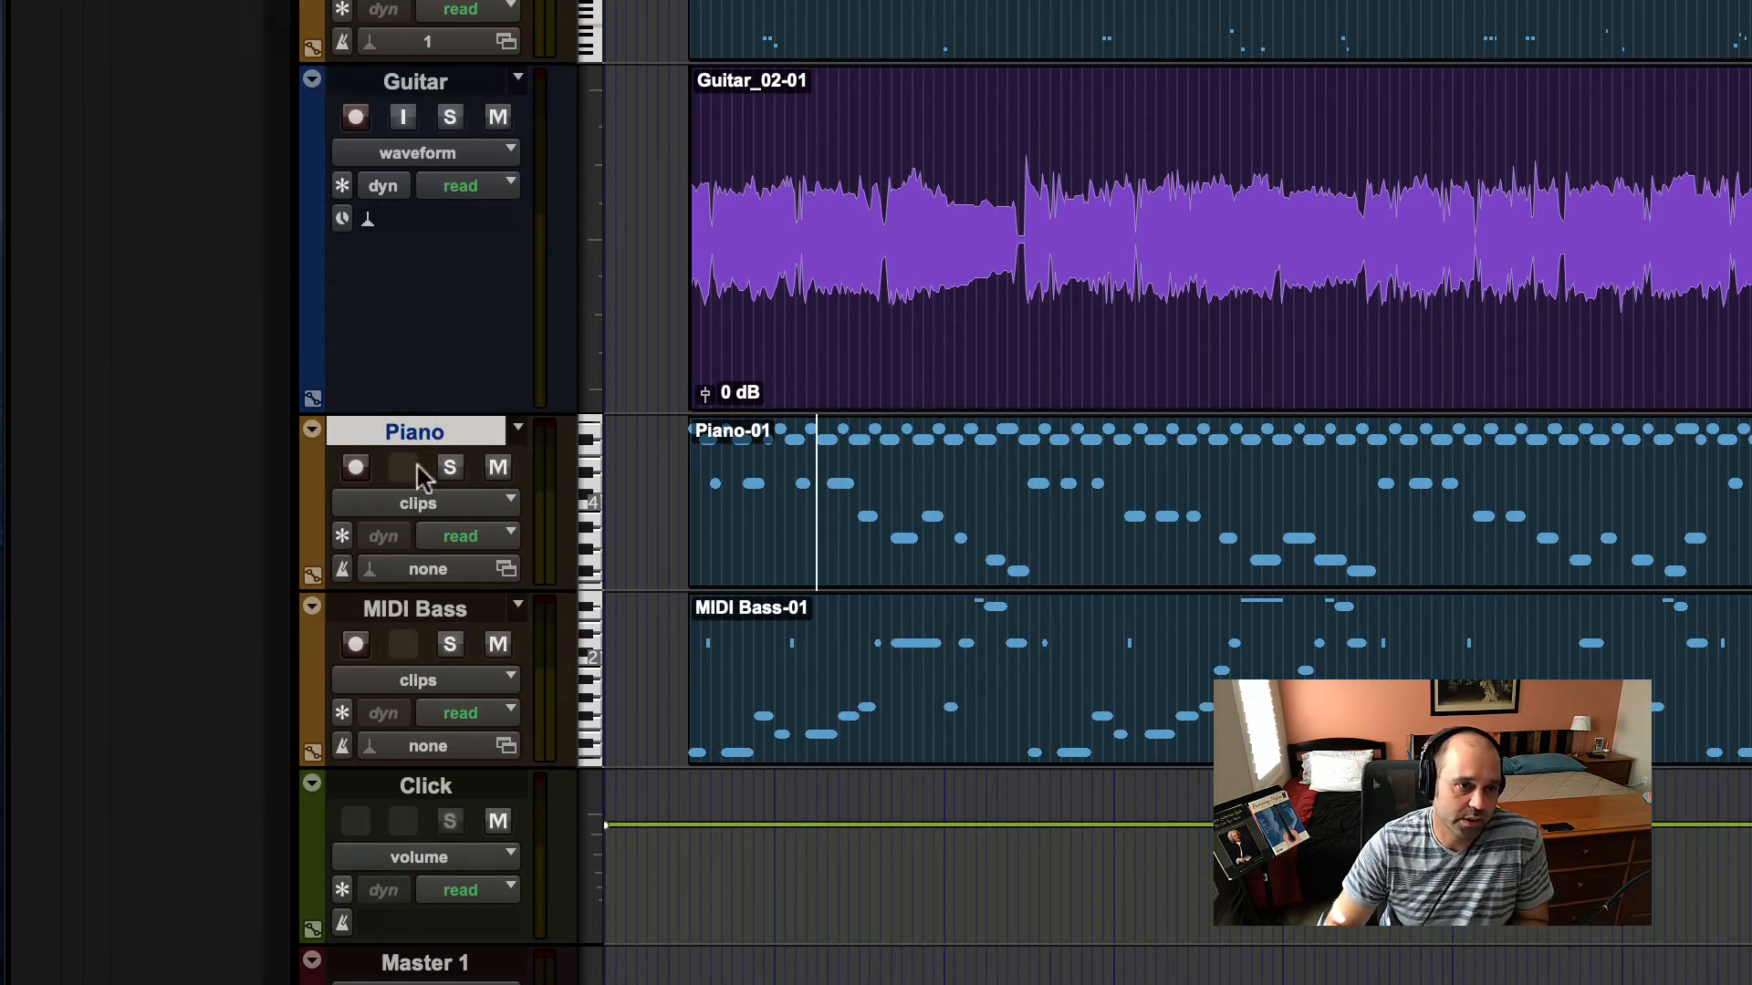
click(410, 620)
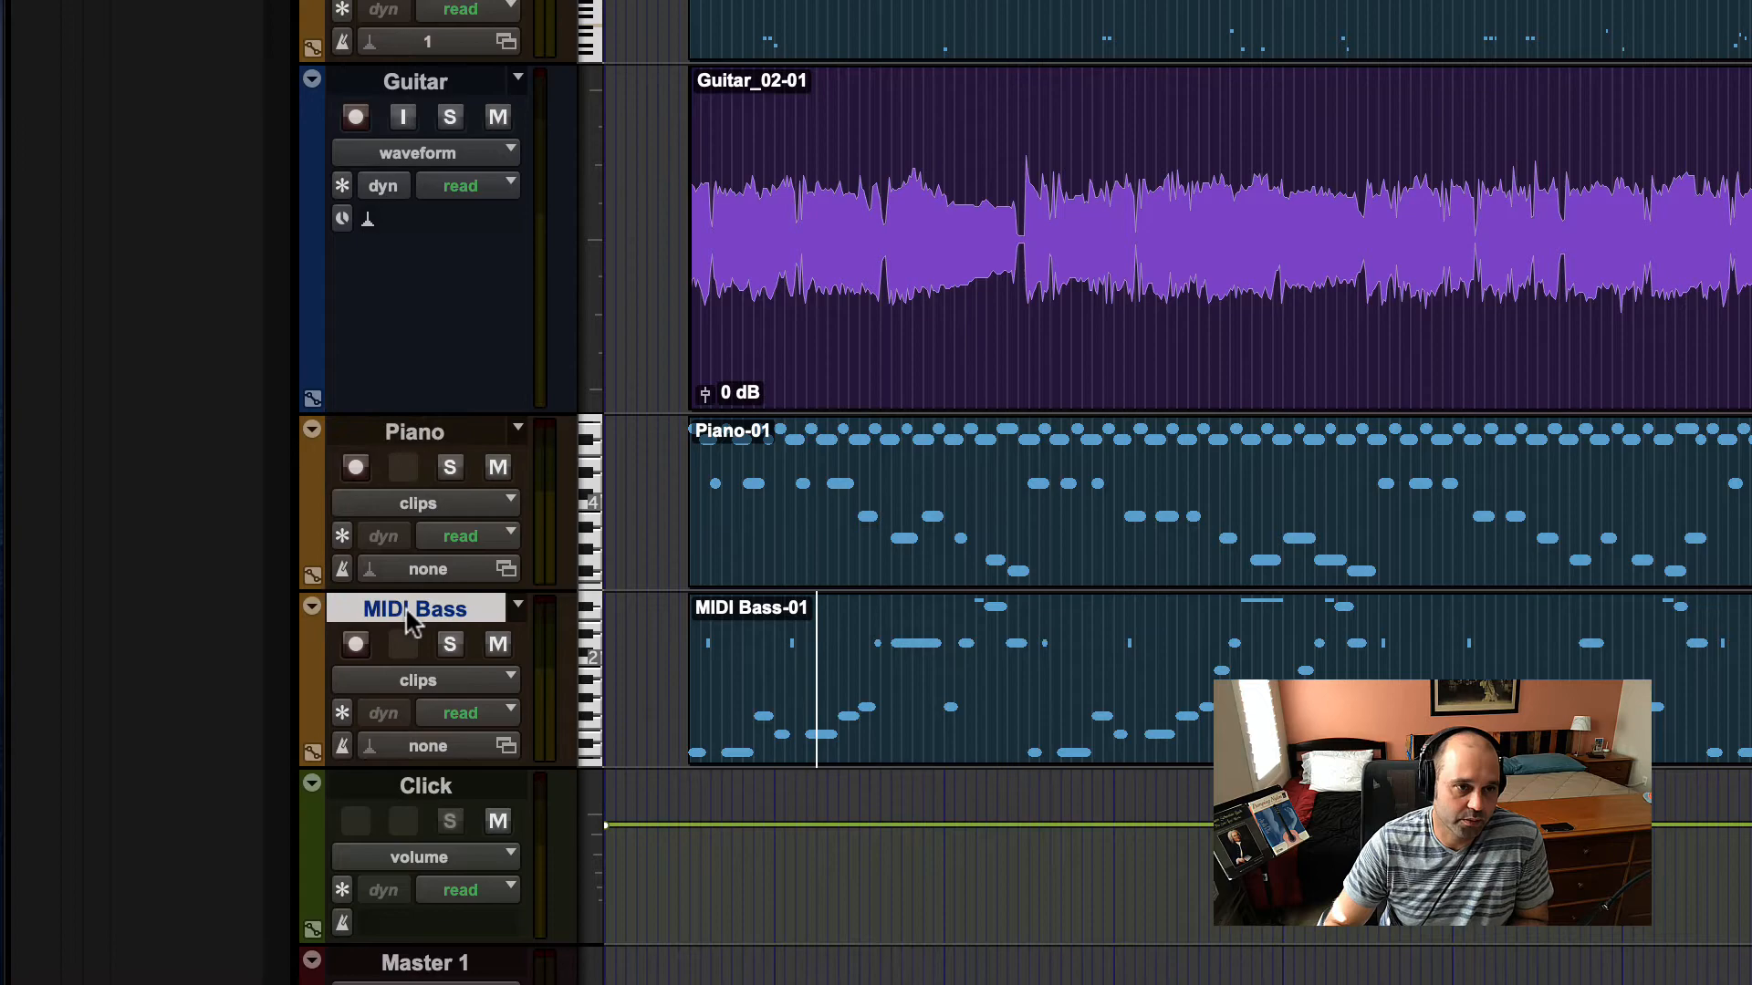
click(355, 467)
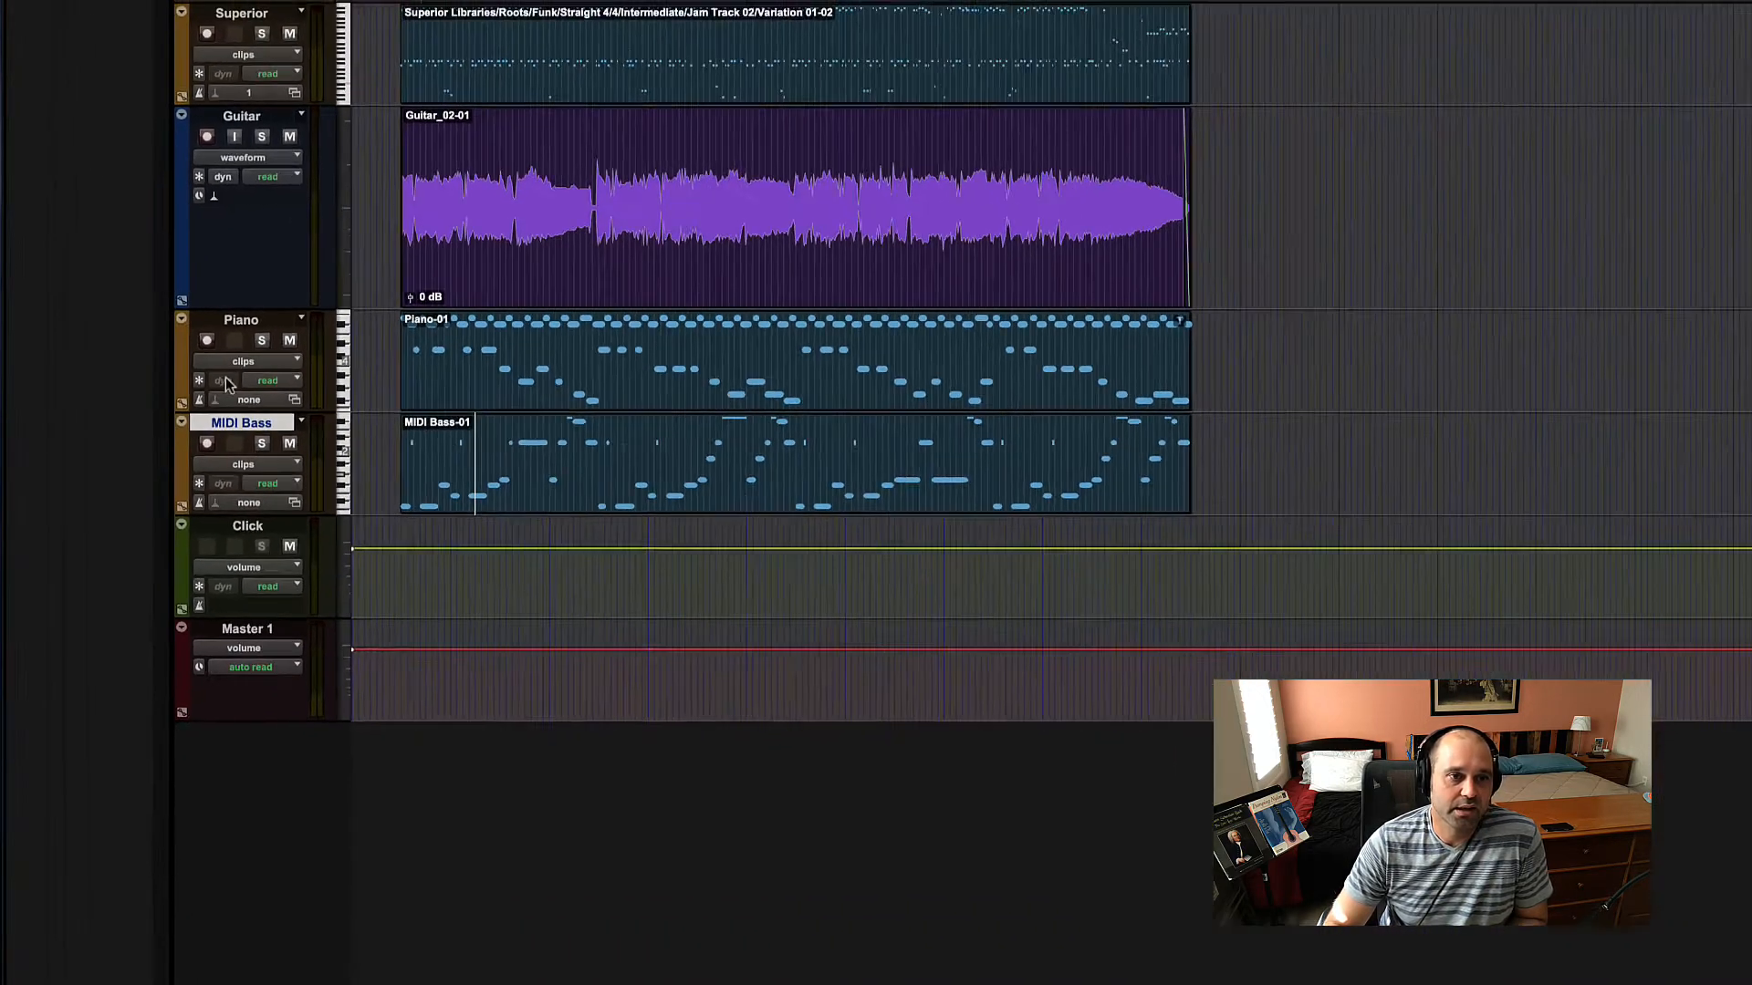
Step: Switch the Piano track's view to notes and return it to clips
click(241, 362)
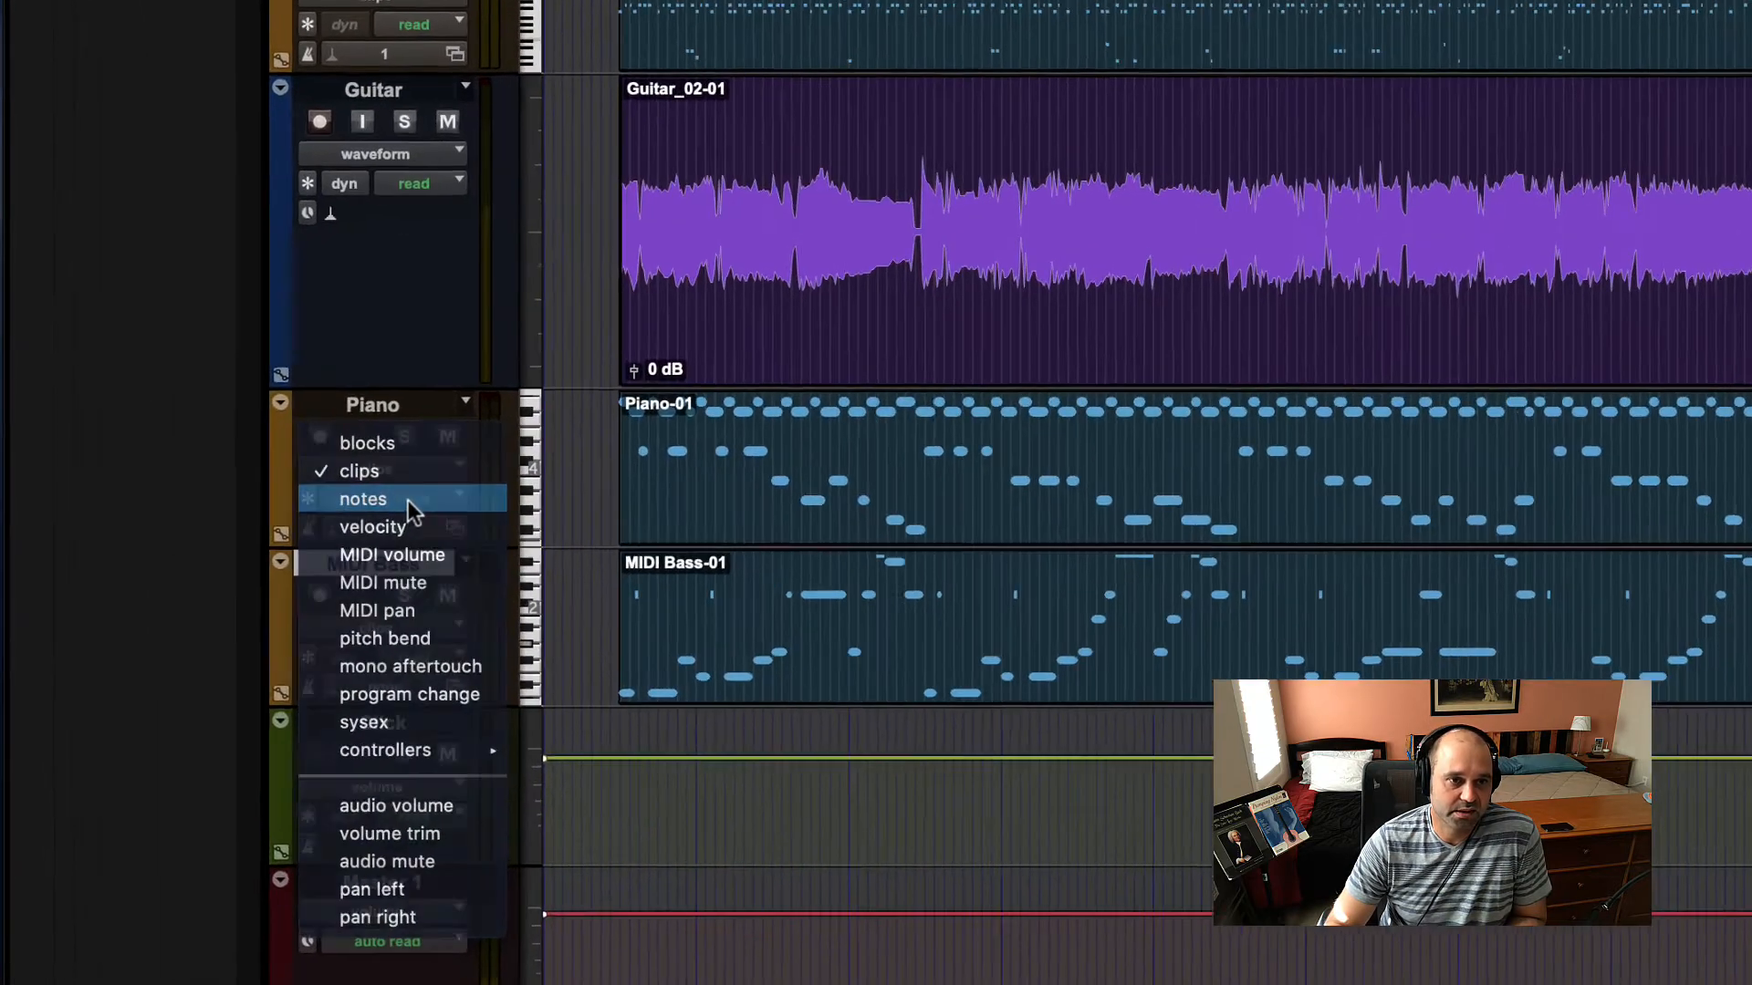
click(221, 367)
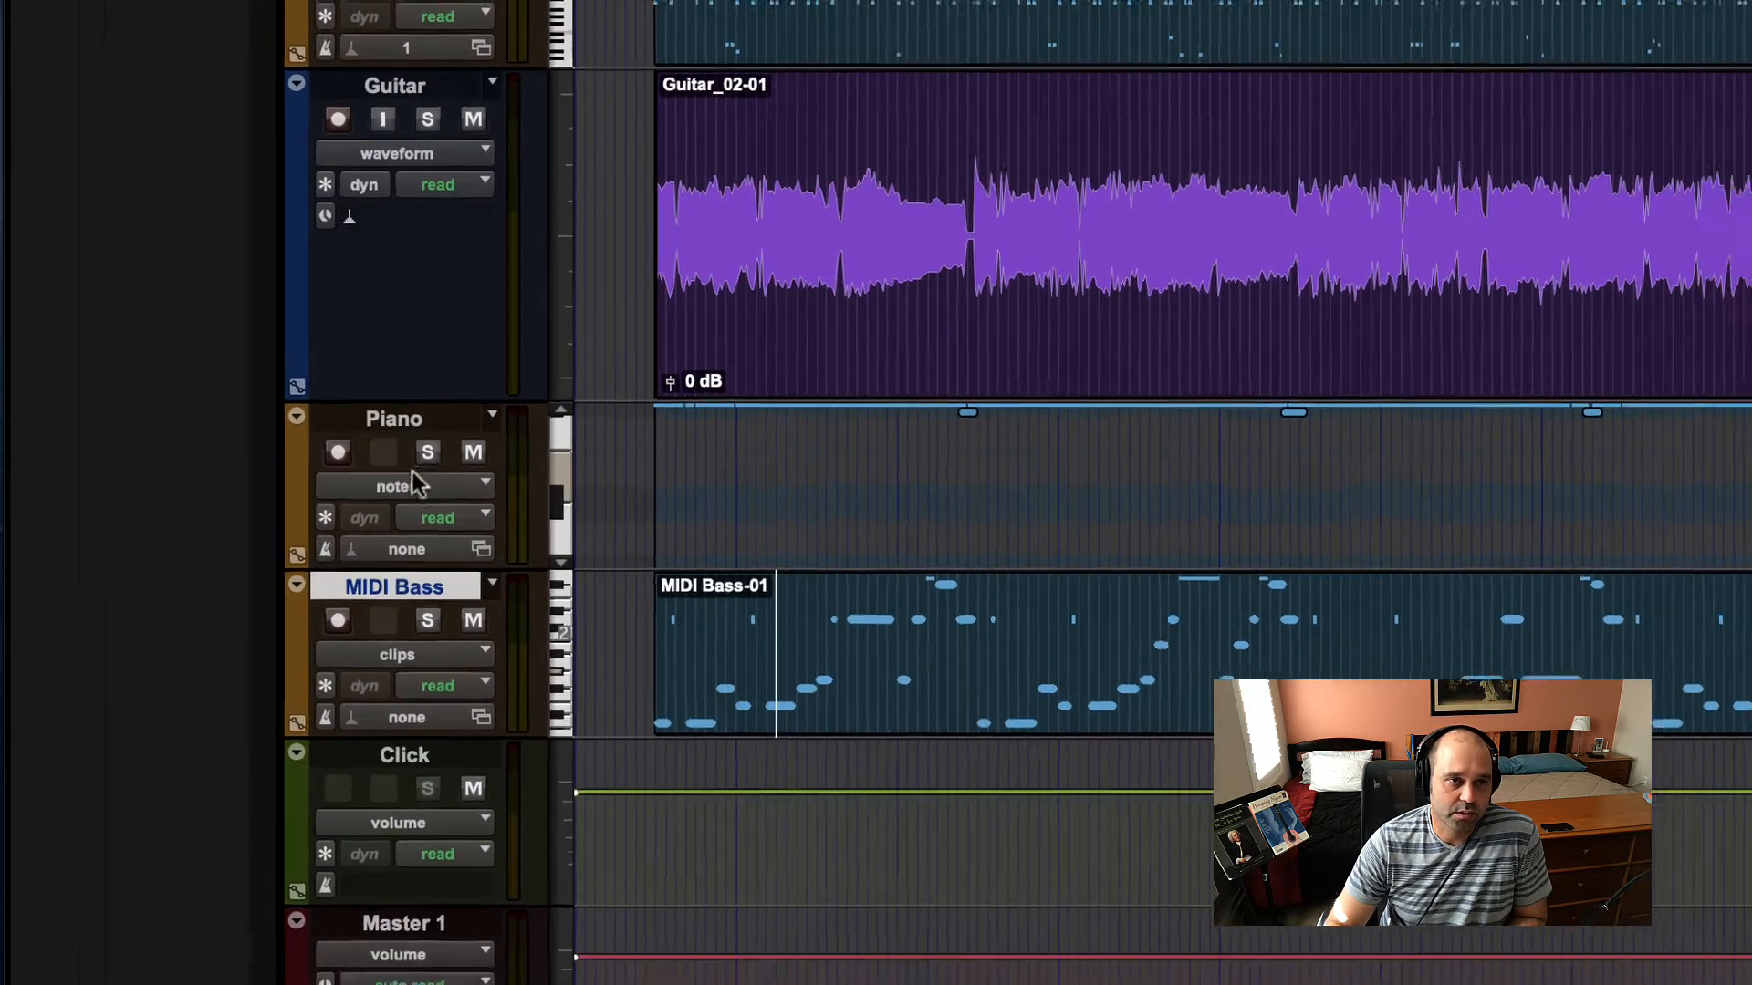
click(419, 503)
click(431, 473)
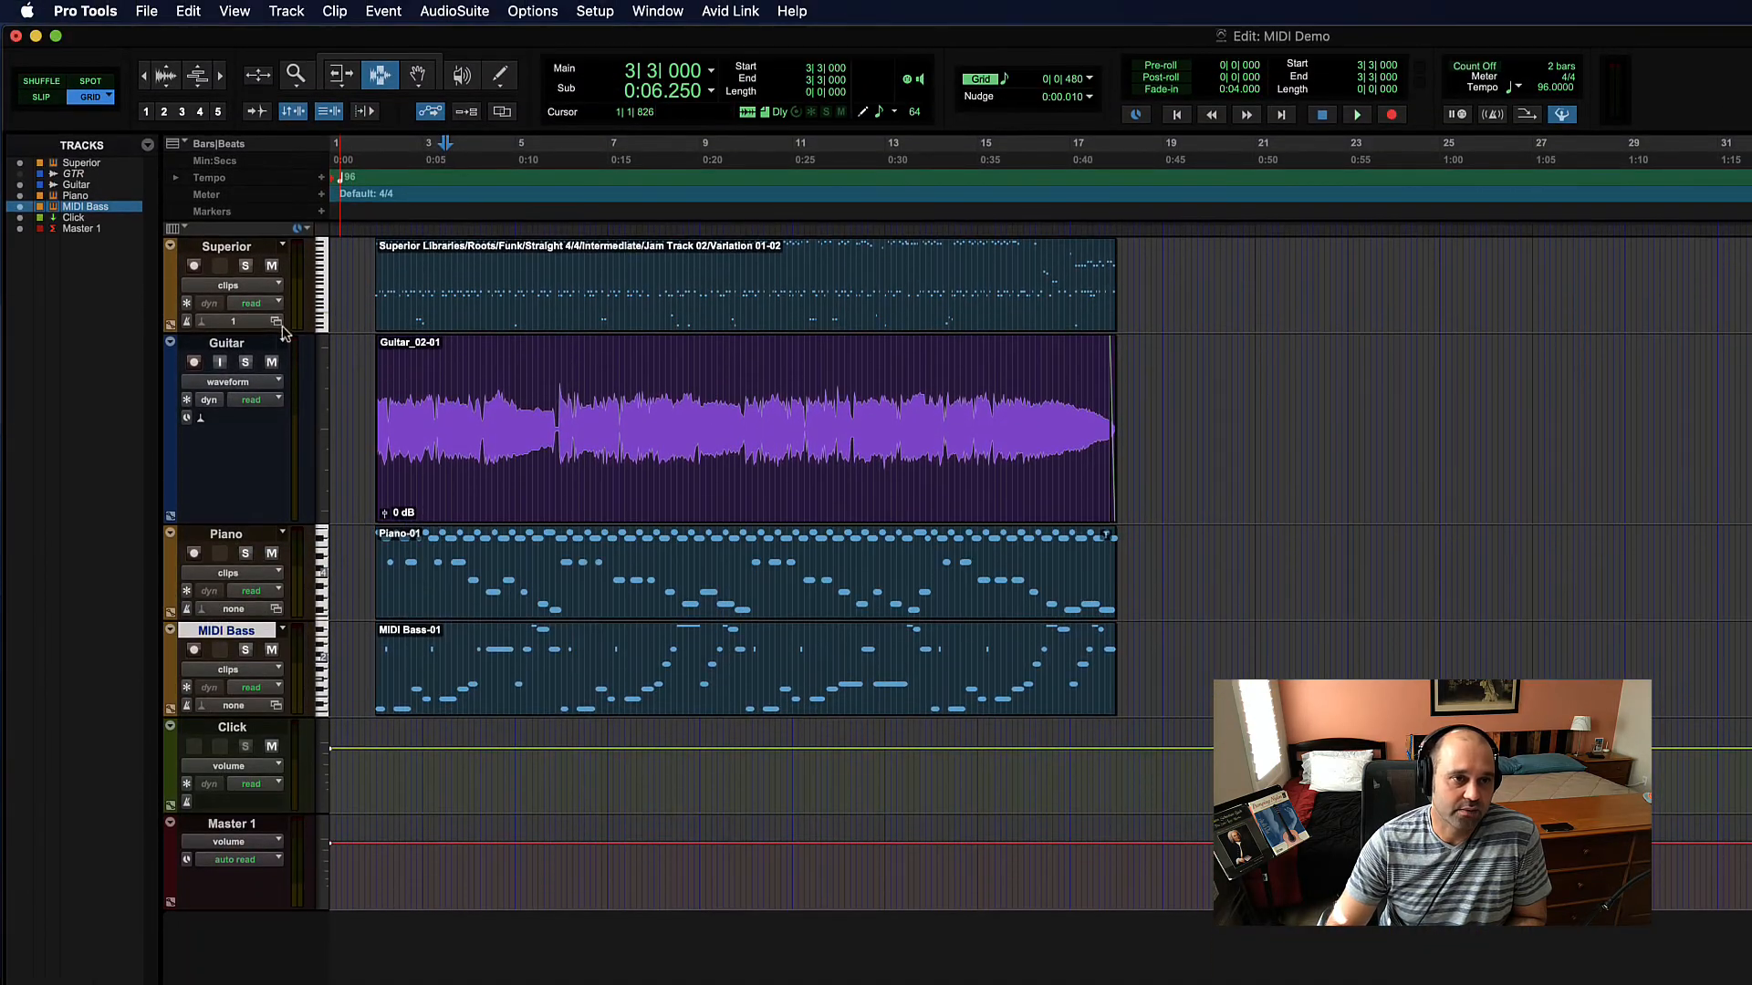
Step: Switch the Guitar track's view to volume and back to waveform, and place the edit cursor at 1|4|000 on it
click(250, 272)
click(233, 310)
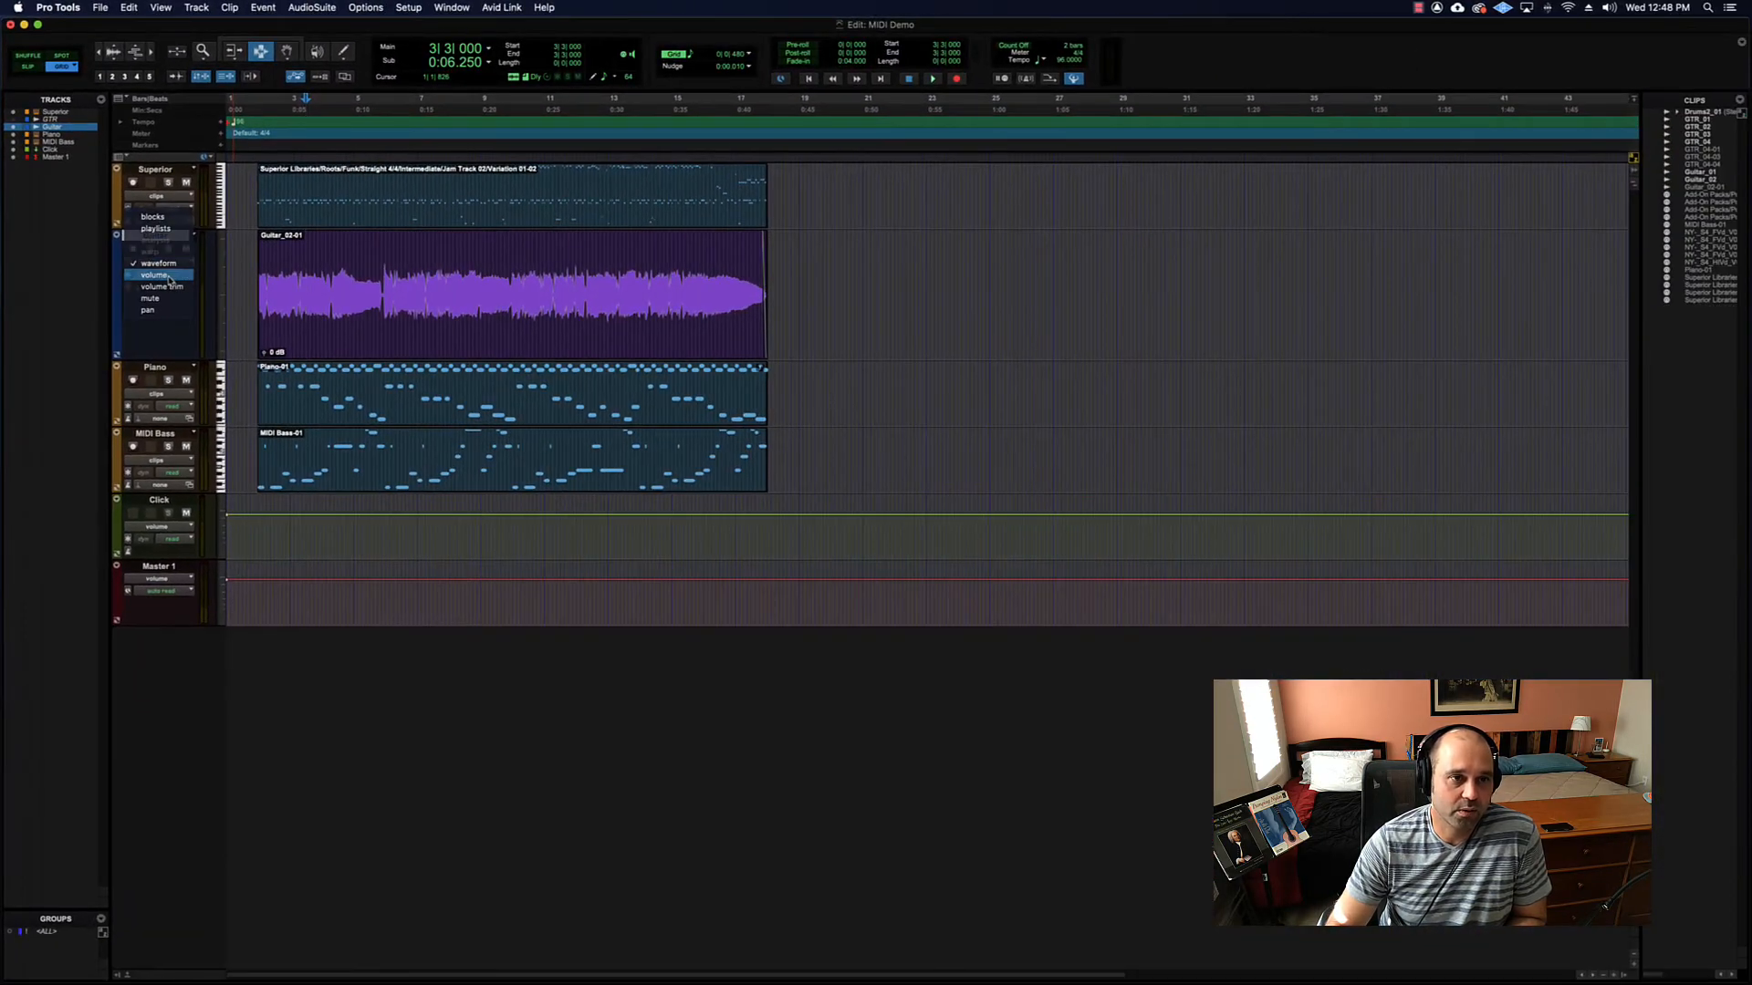
click(170, 278)
click(158, 262)
click(159, 253)
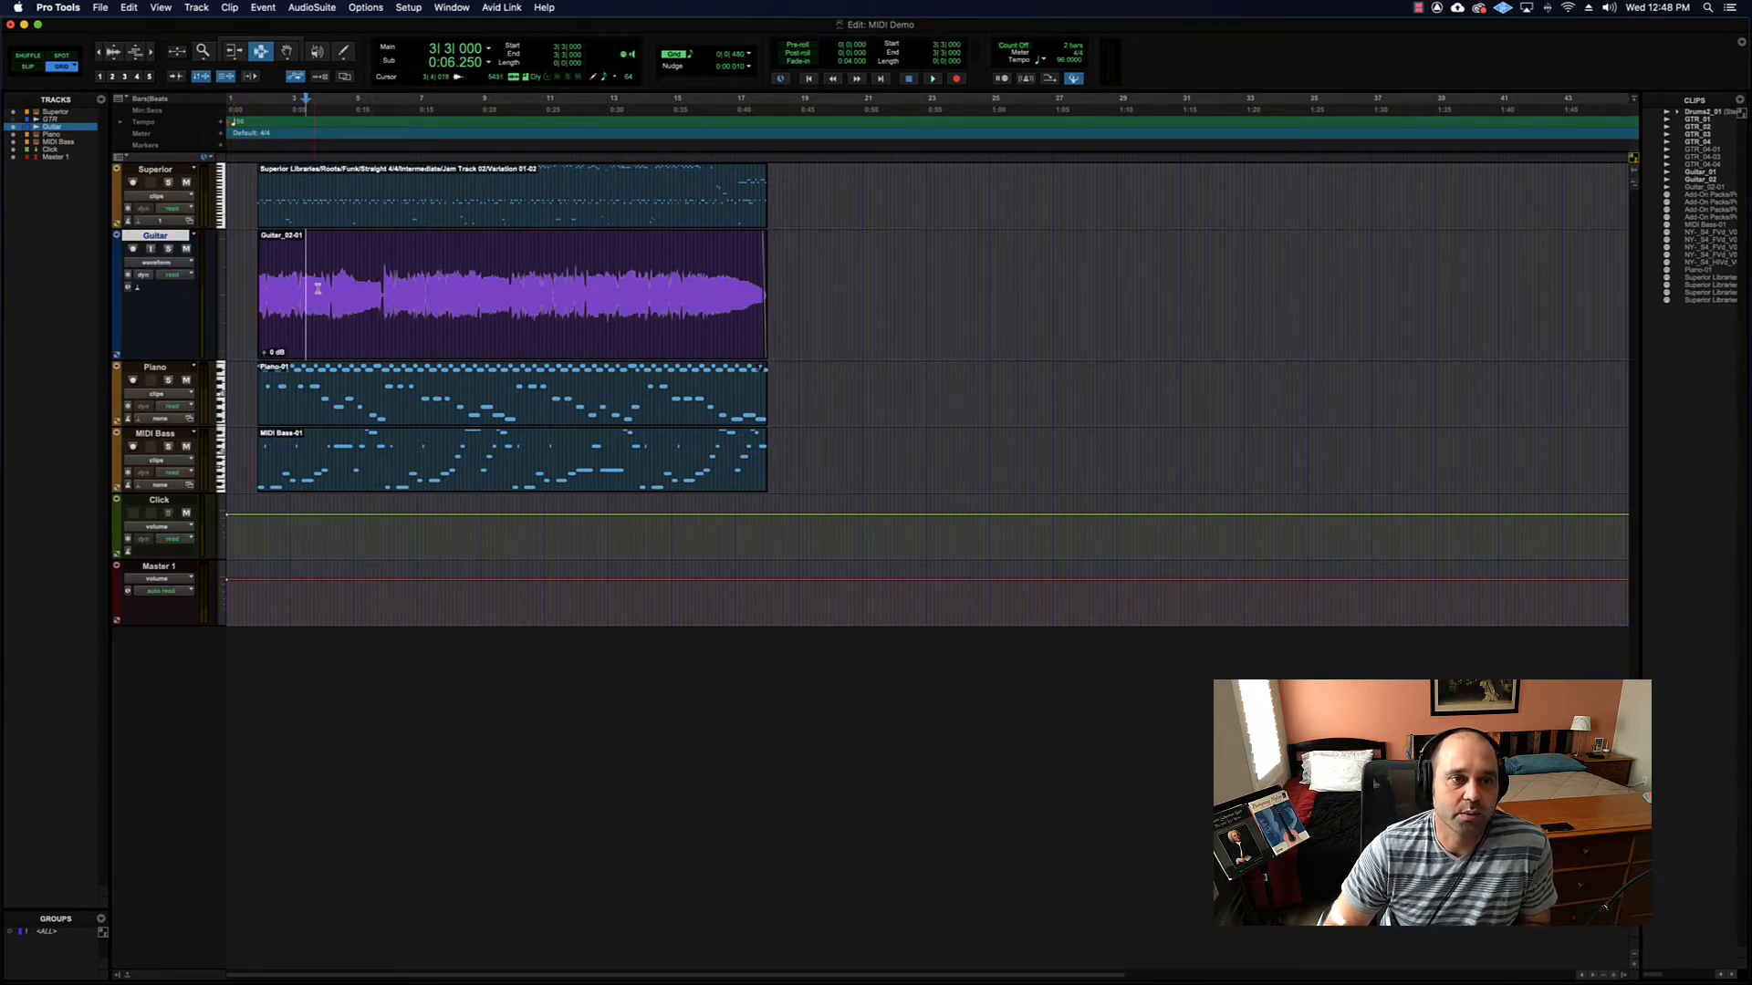
click(249, 275)
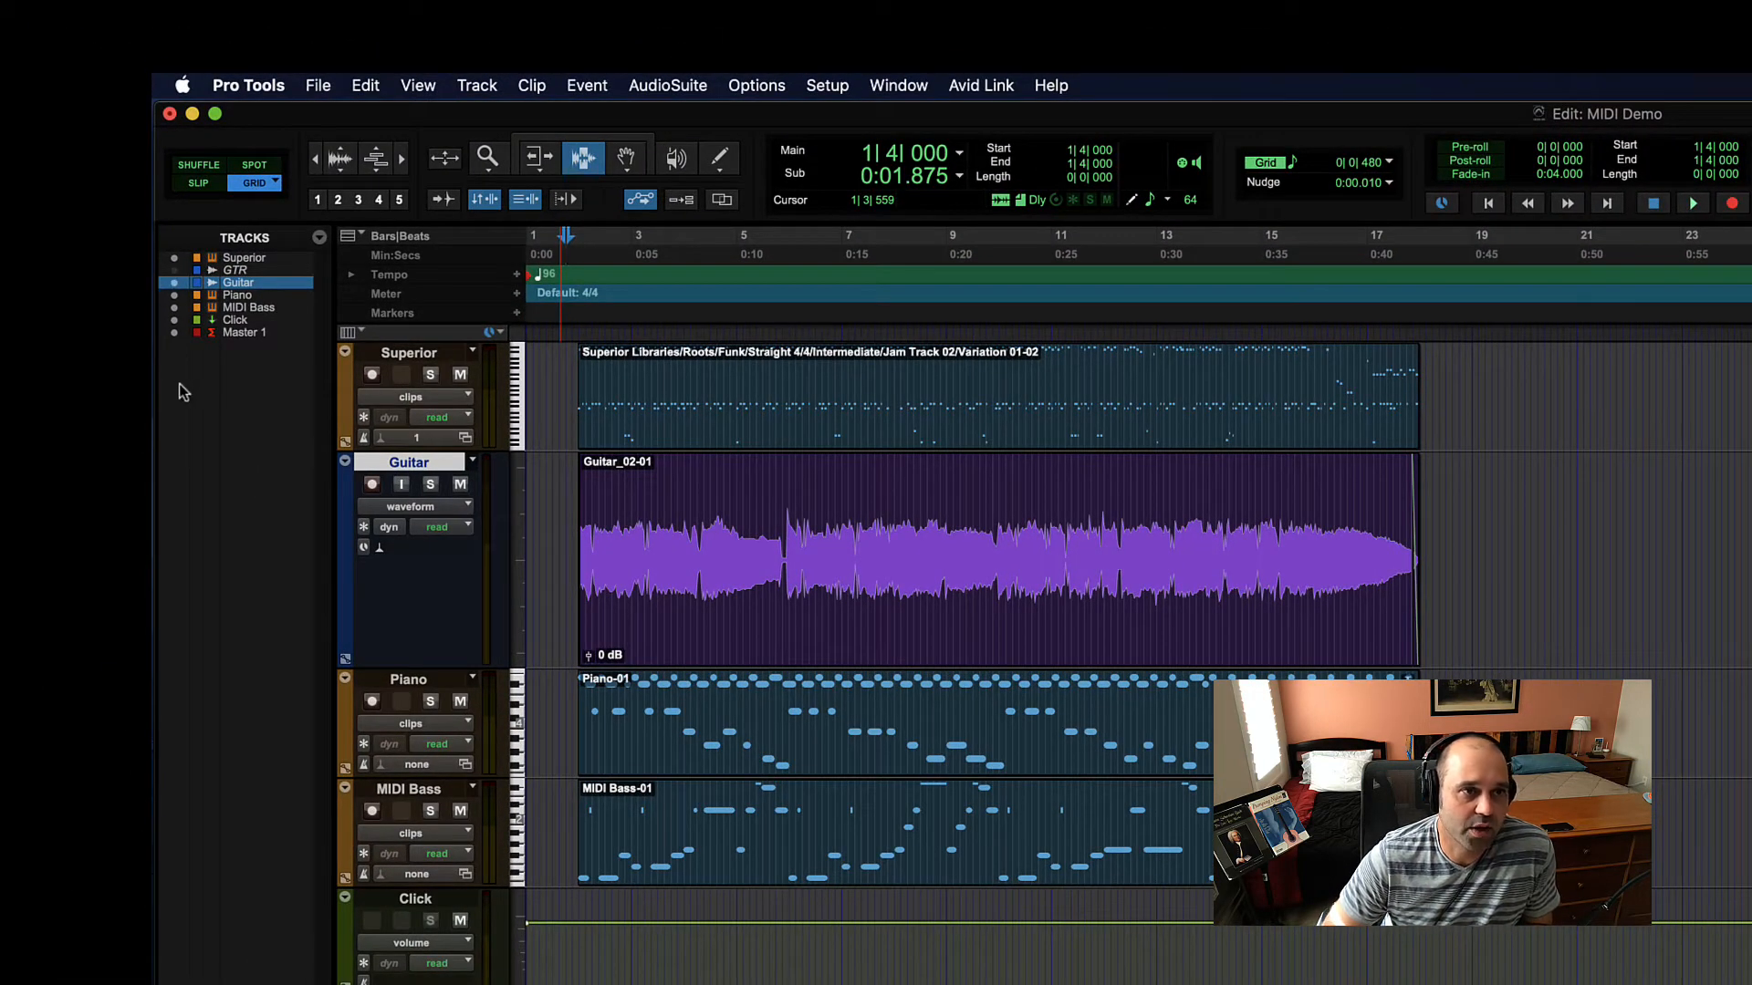
Step: Show the hidden GTR track and select from 1|1|000 to 17|4|000 across its clips
click(174, 270)
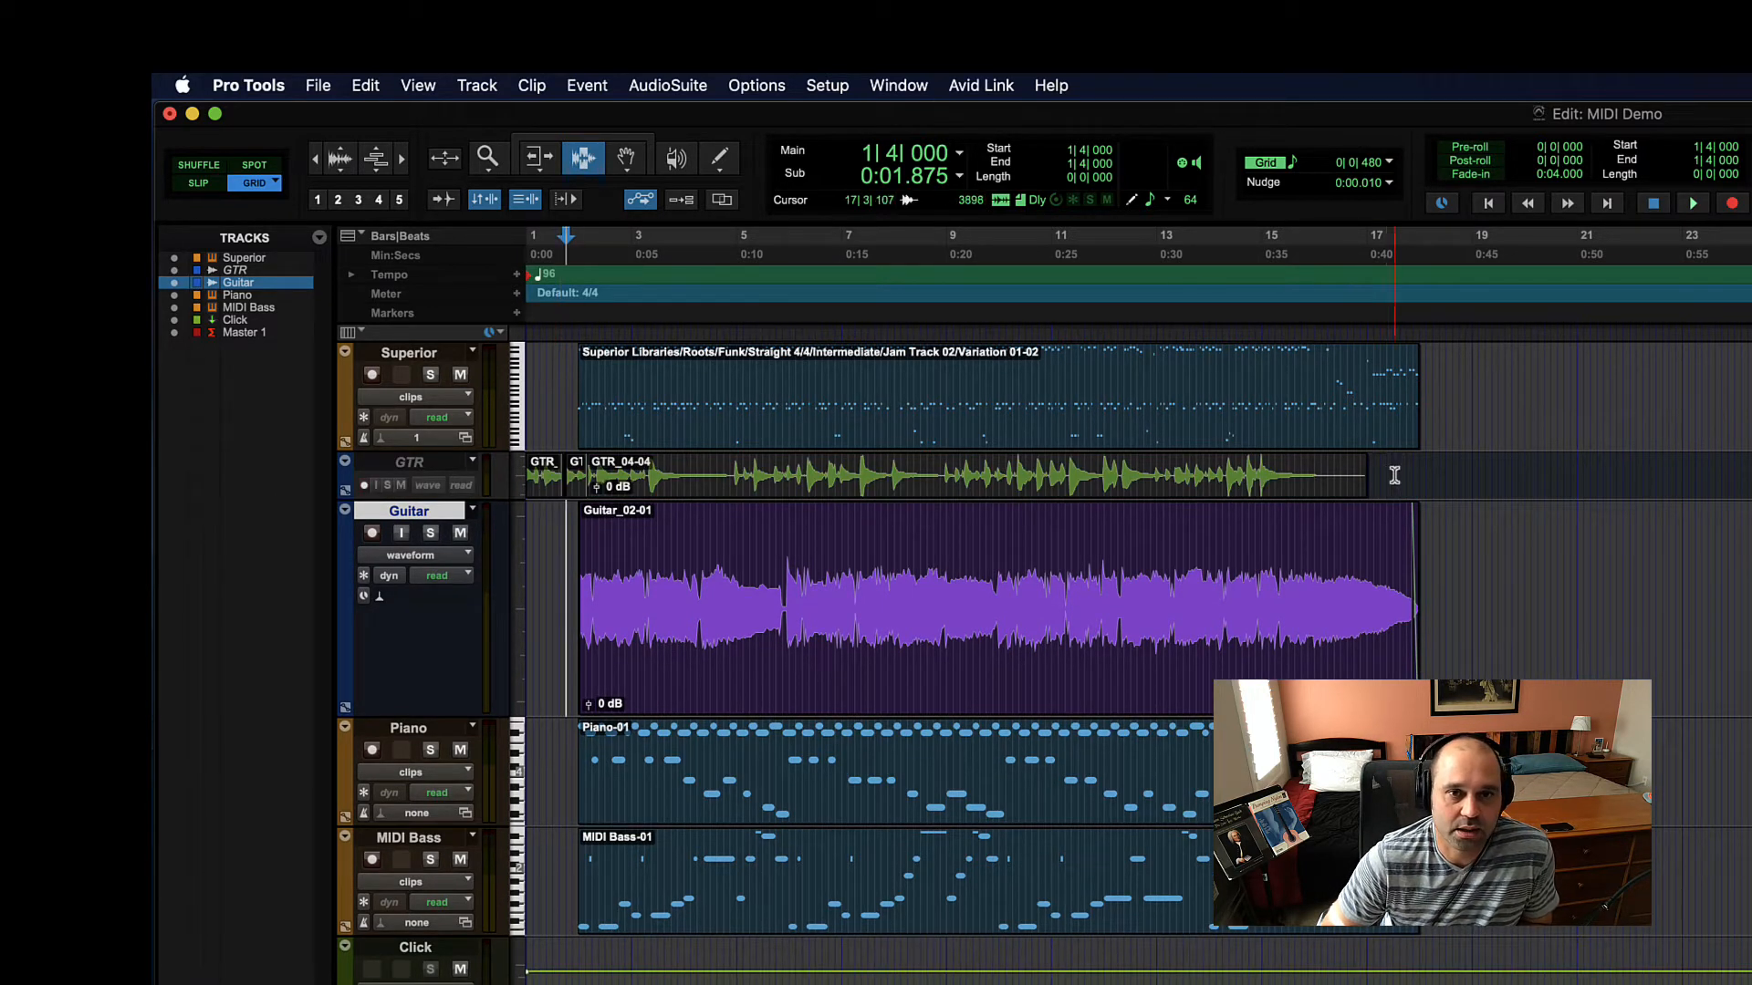
drag(1392, 473, 487, 469)
click(721, 483)
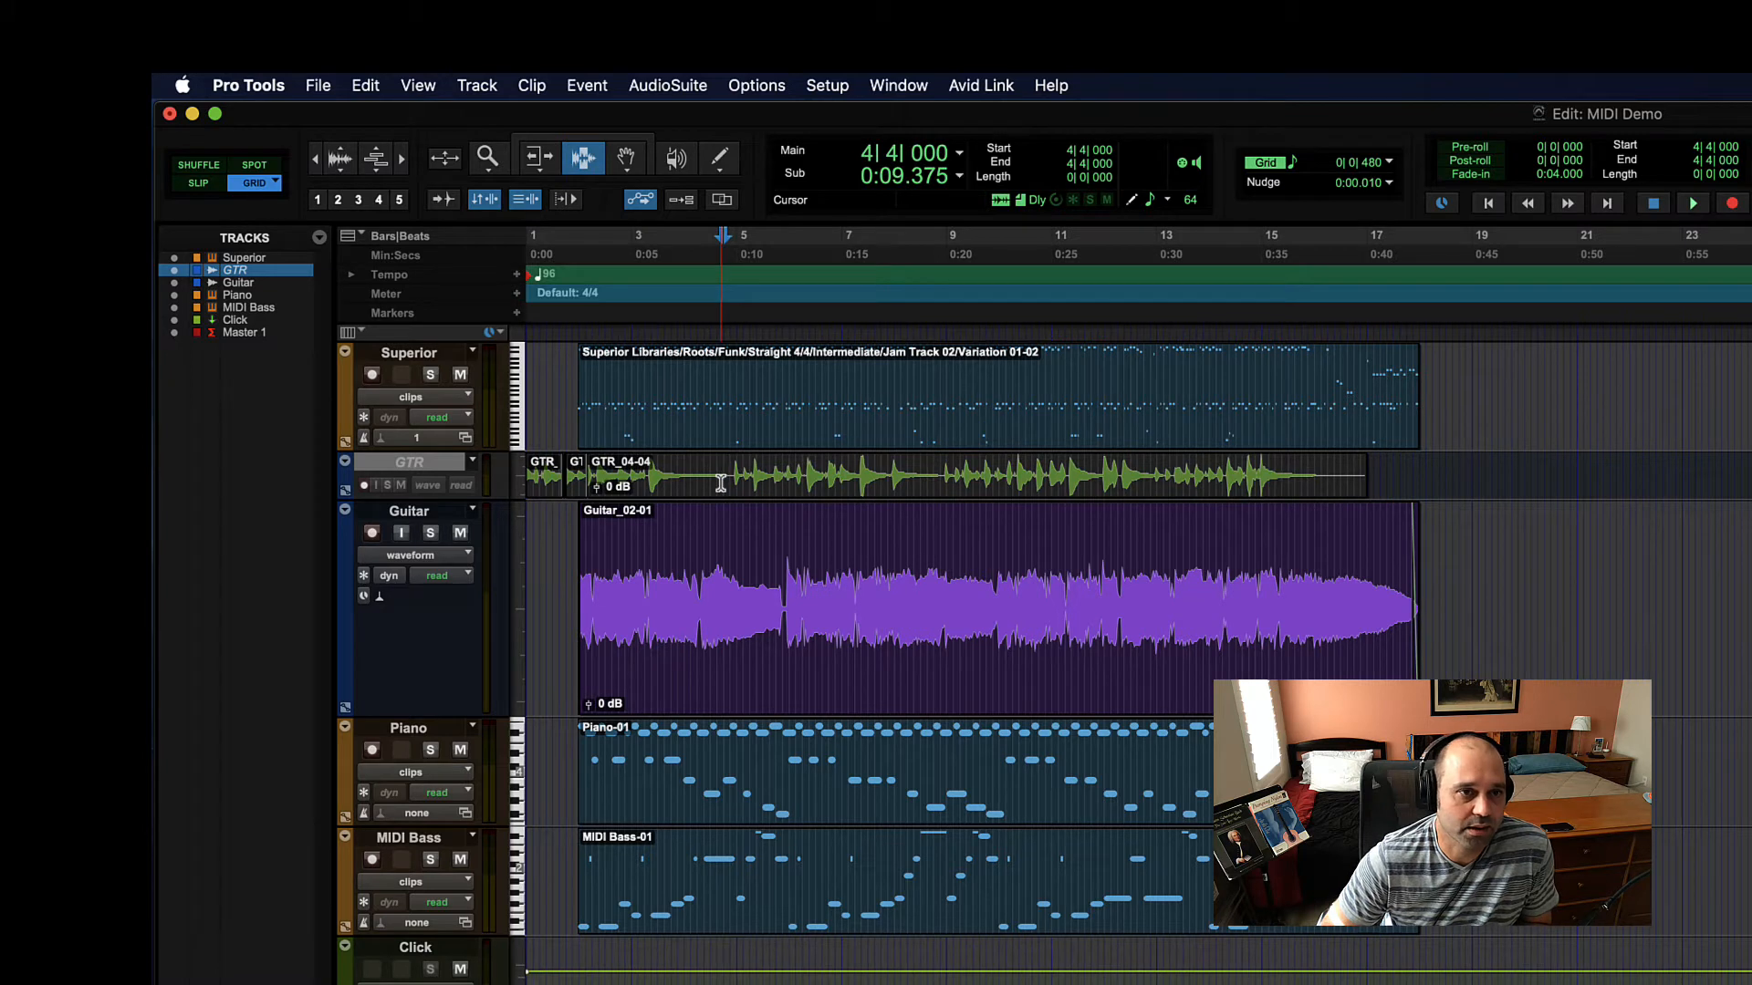
drag(1414, 475, 354, 485)
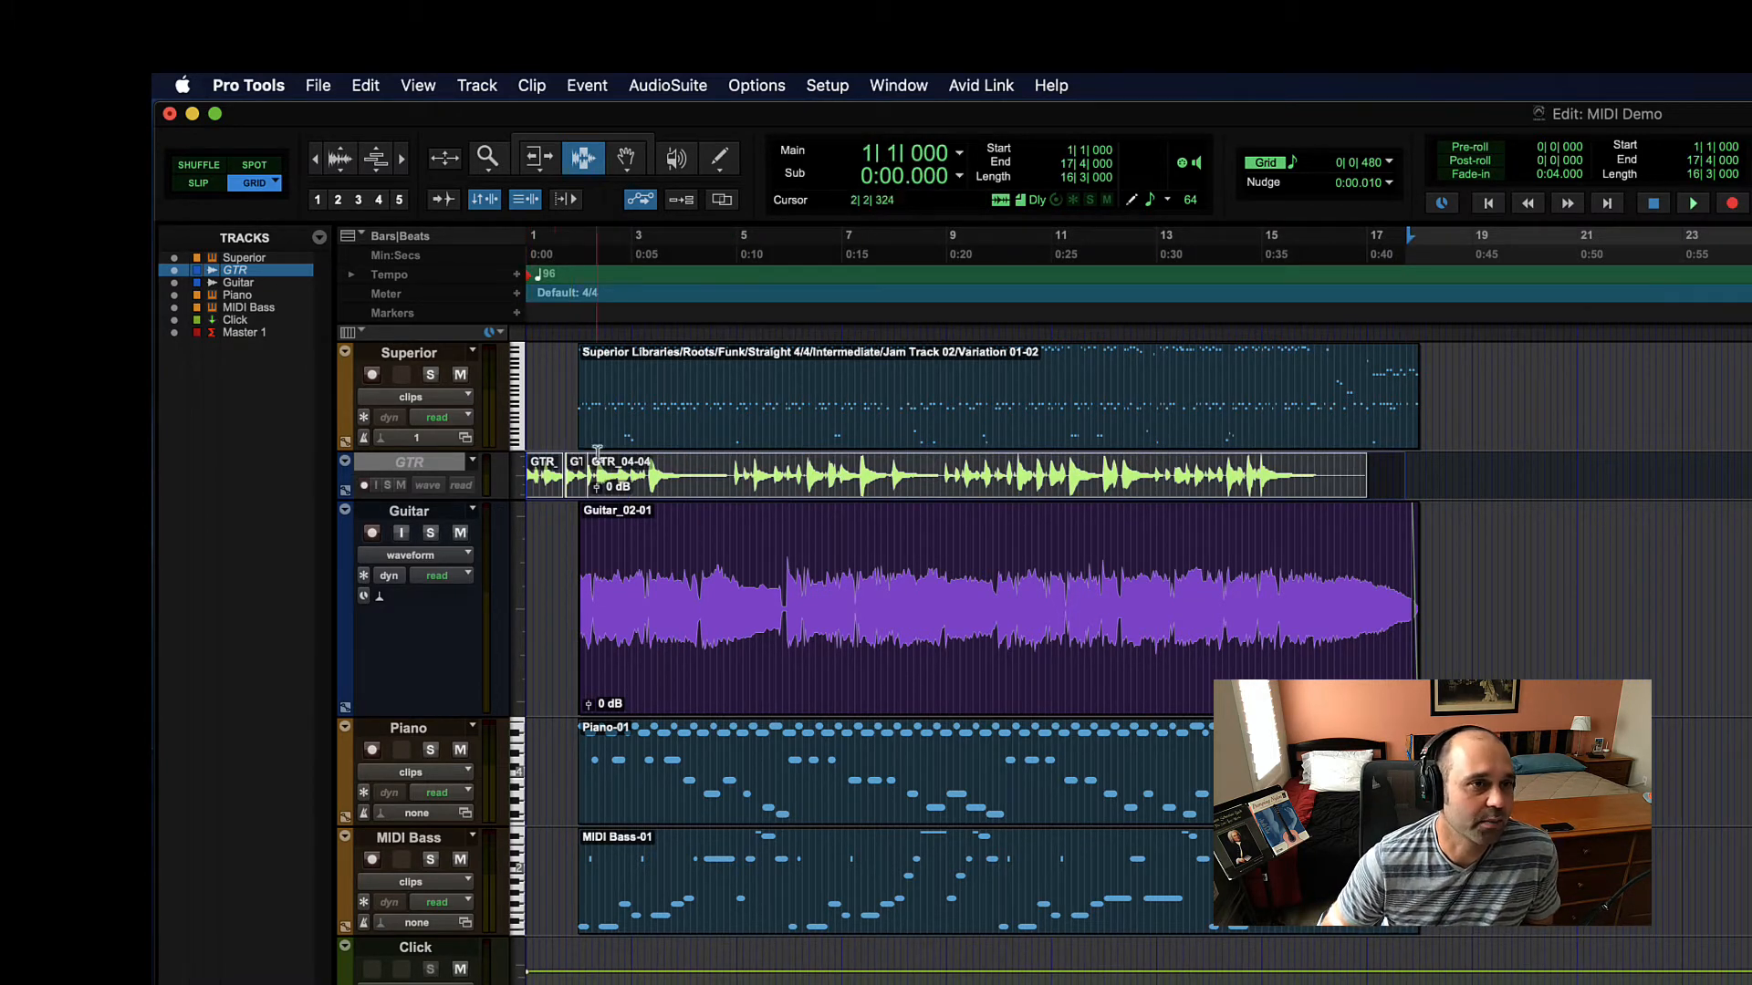
Step: Toggle the GTR track's visibility and leave the track hidden
click(173, 271)
click(173, 271)
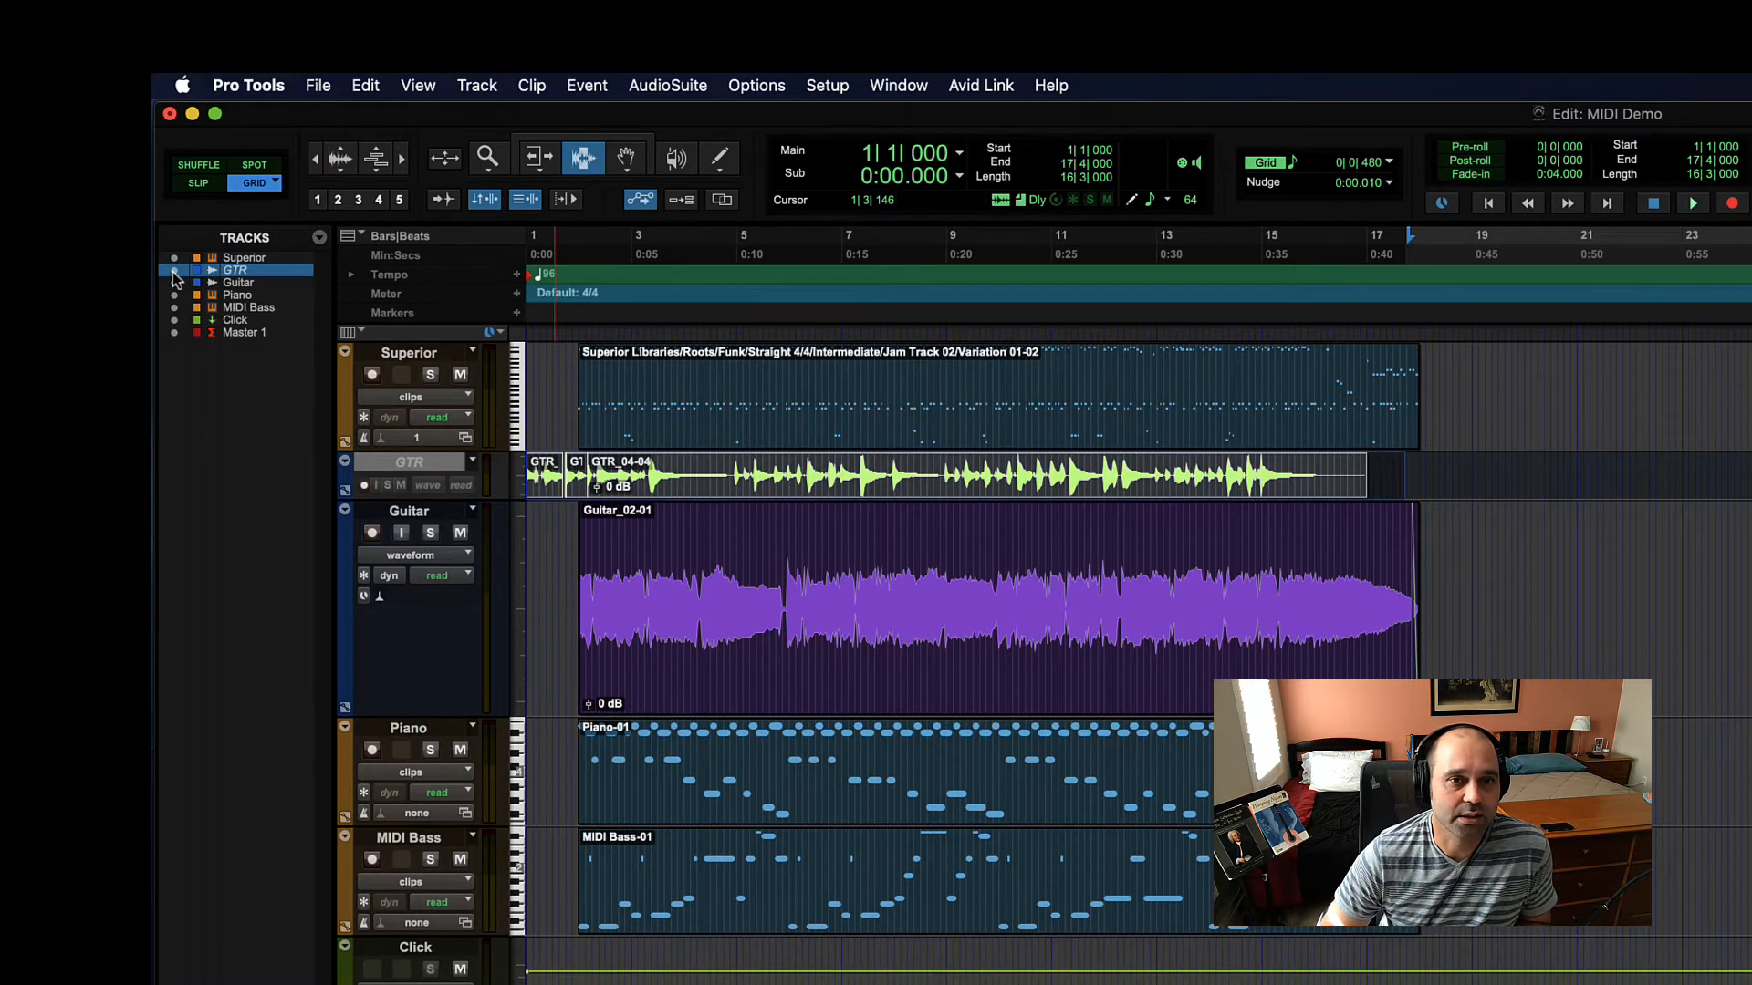
click(174, 271)
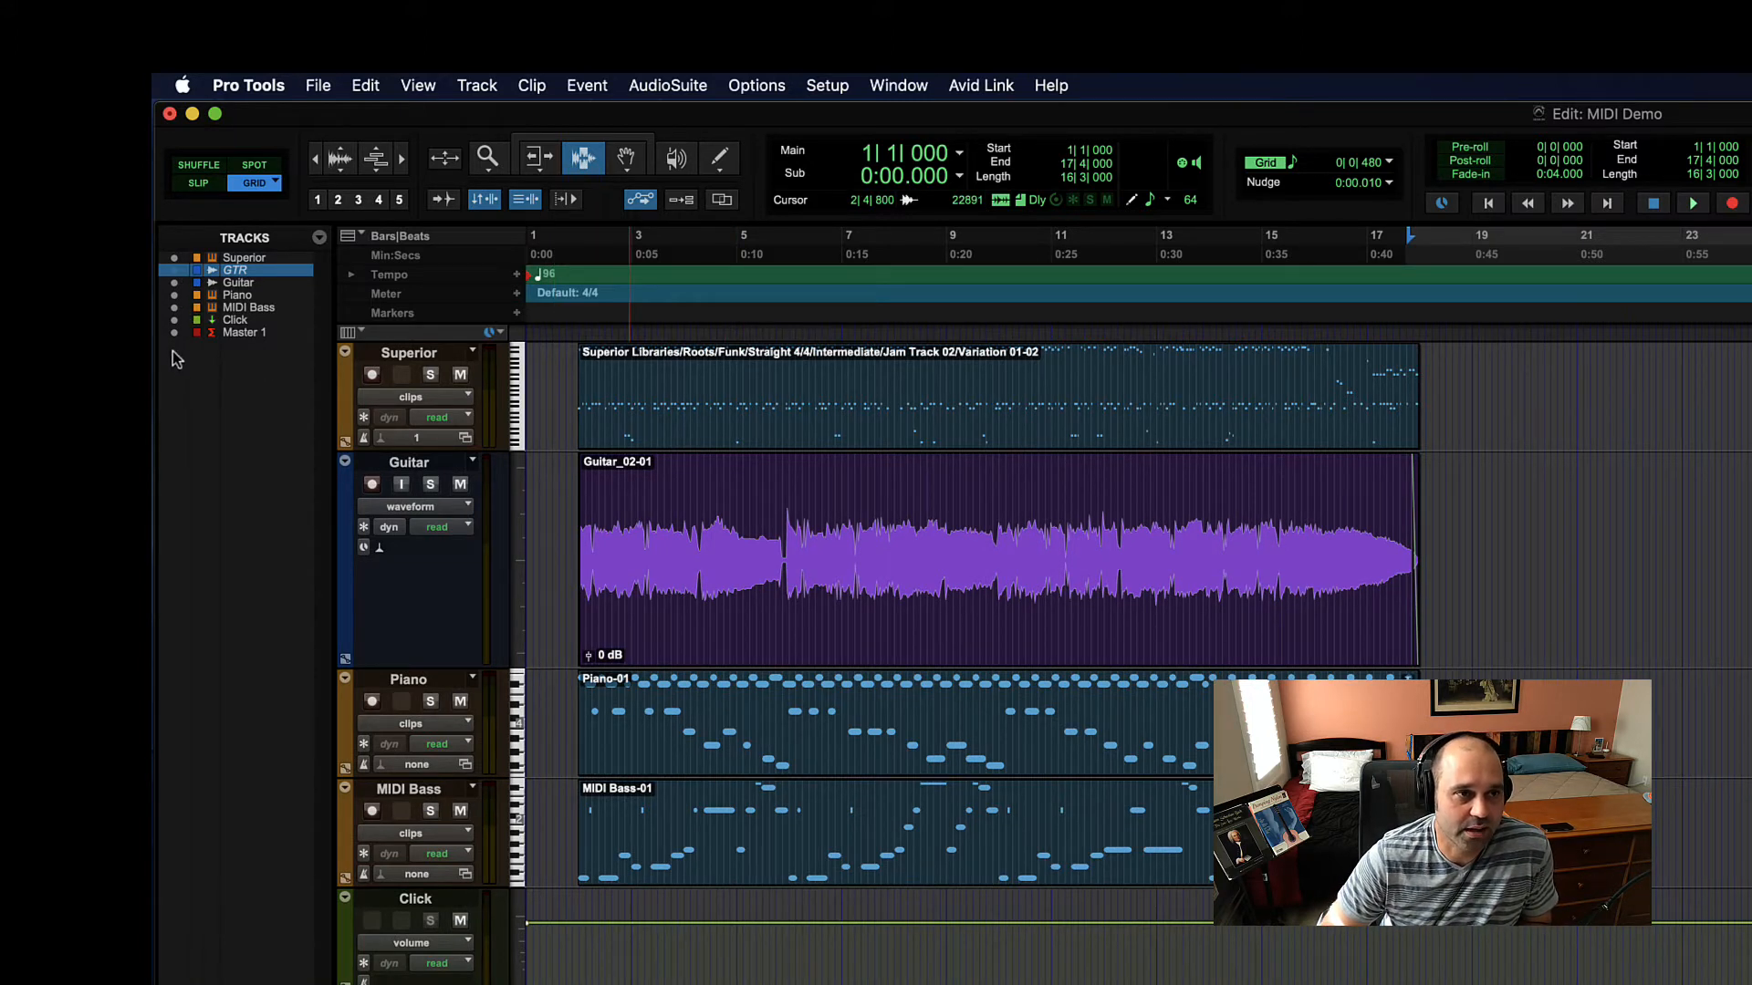
Step: Hide all tracks from Guitar through Master 1, show and hide GTR once, and show the Guitar through Master 1 tracks again
drag(174, 283, 177, 369)
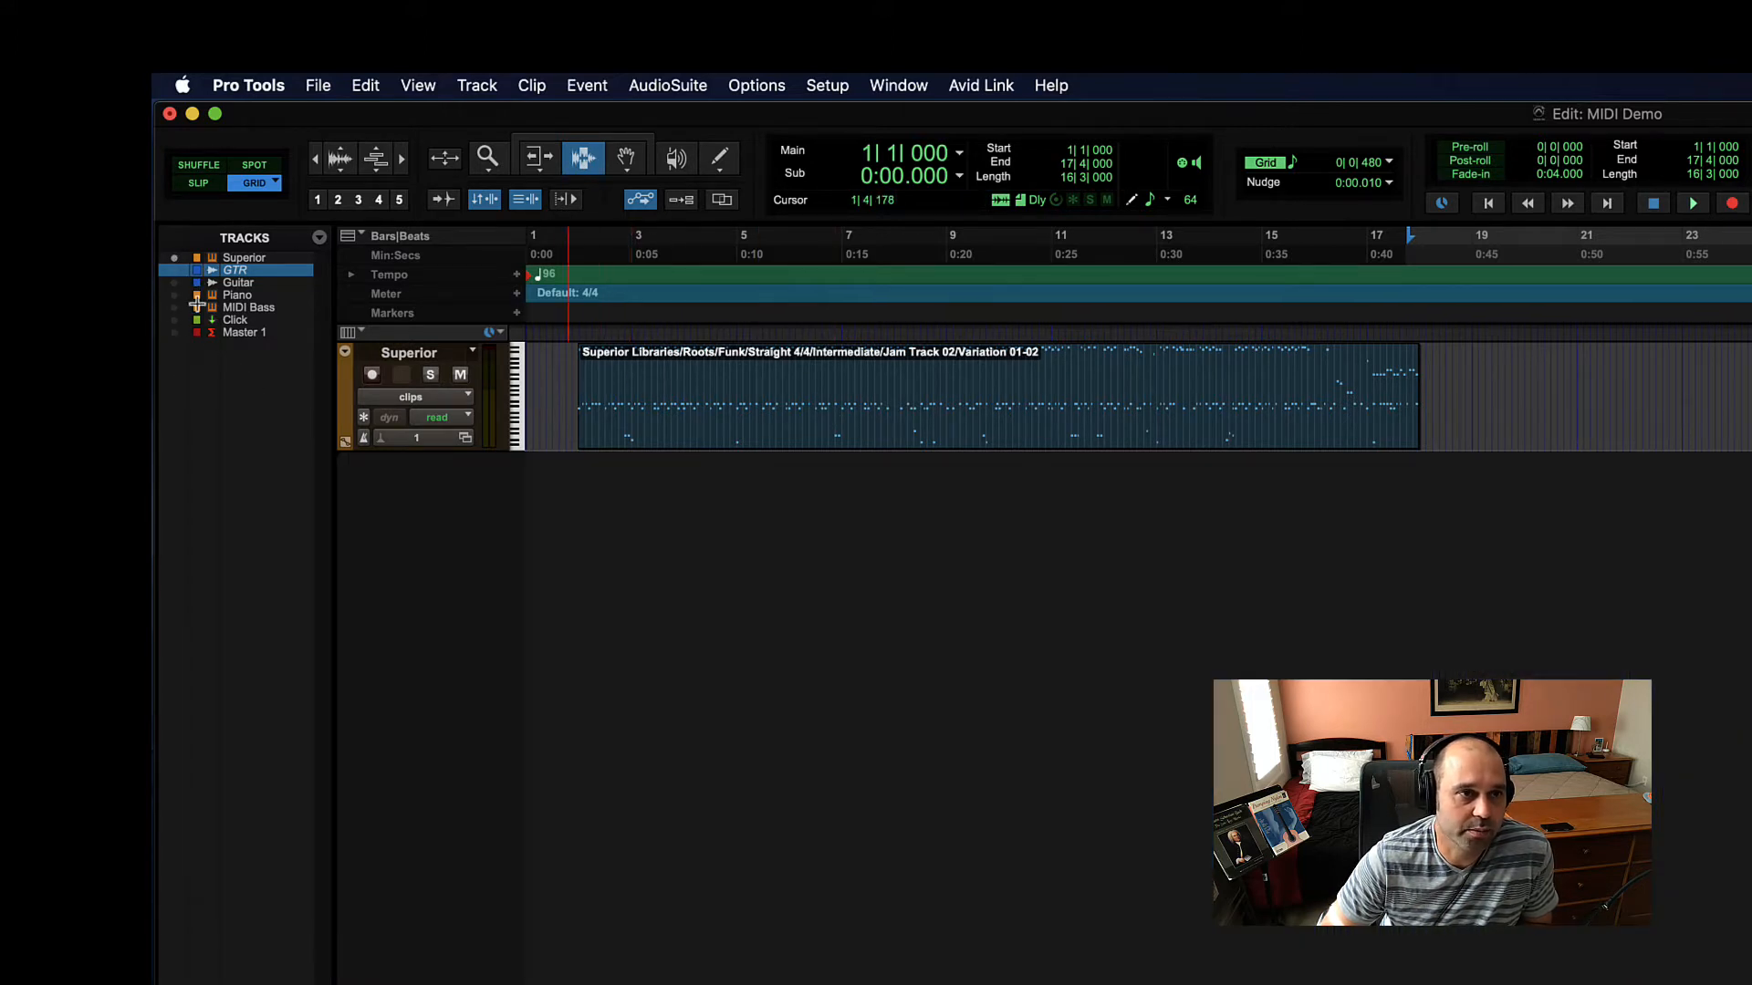
click(174, 269)
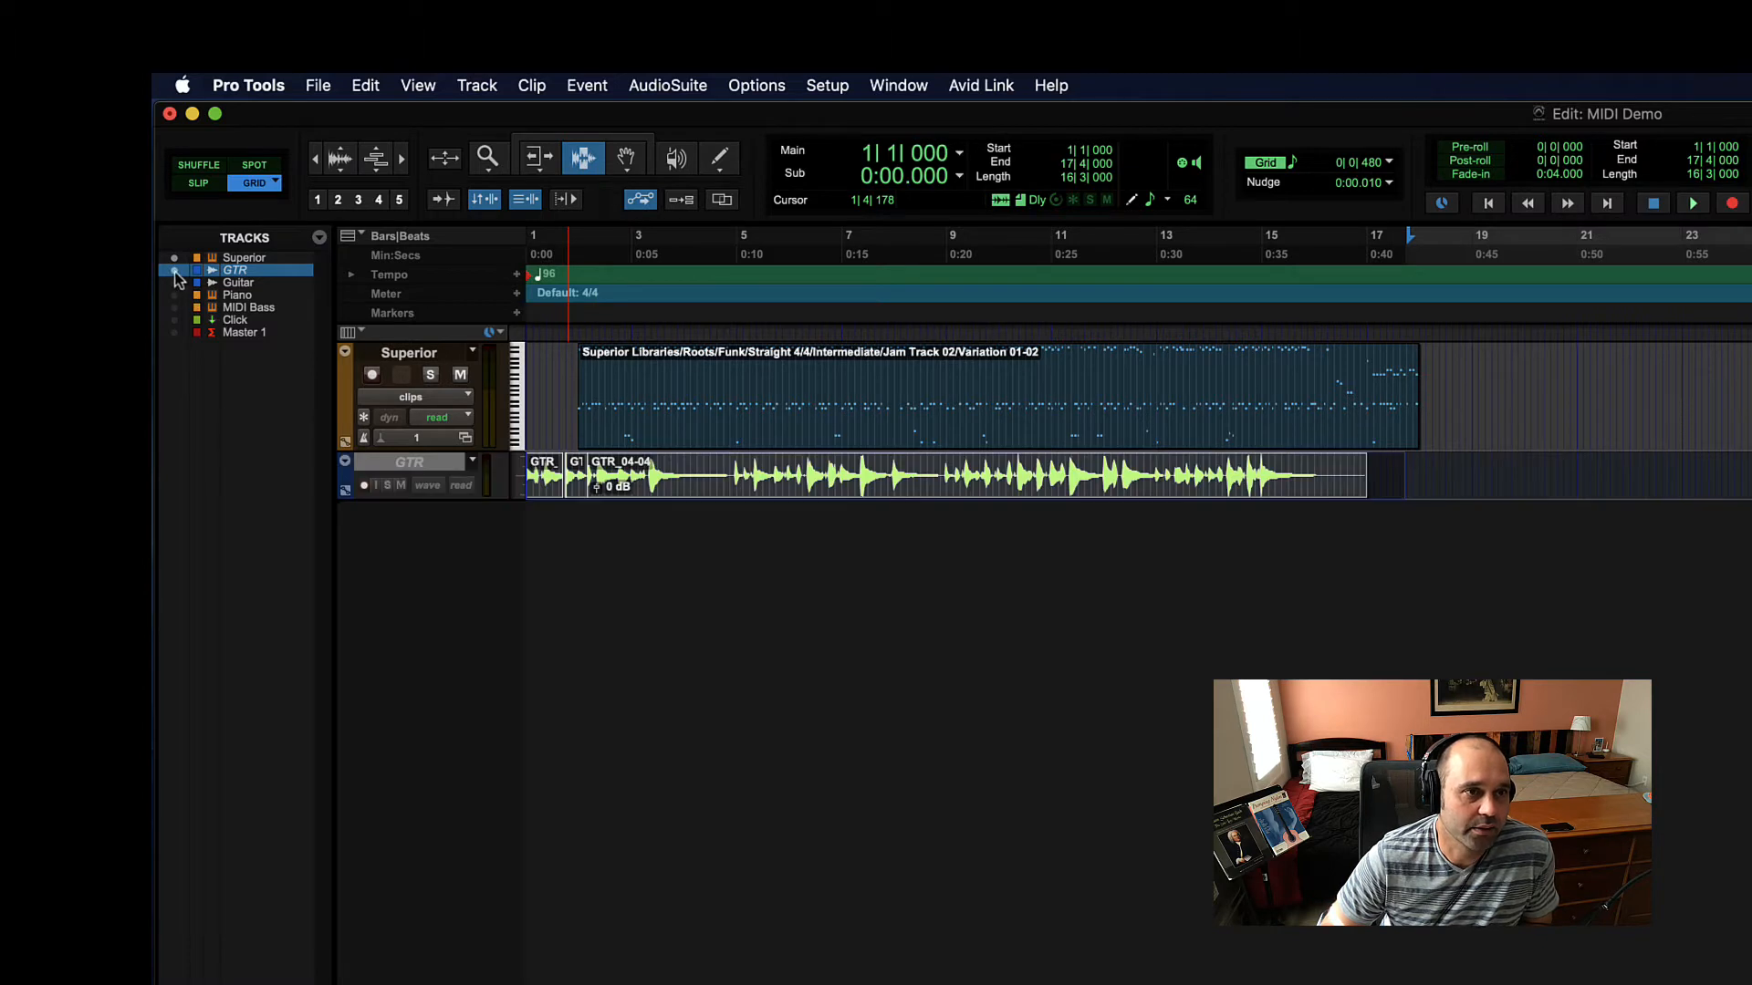
click(173, 271)
click(174, 284)
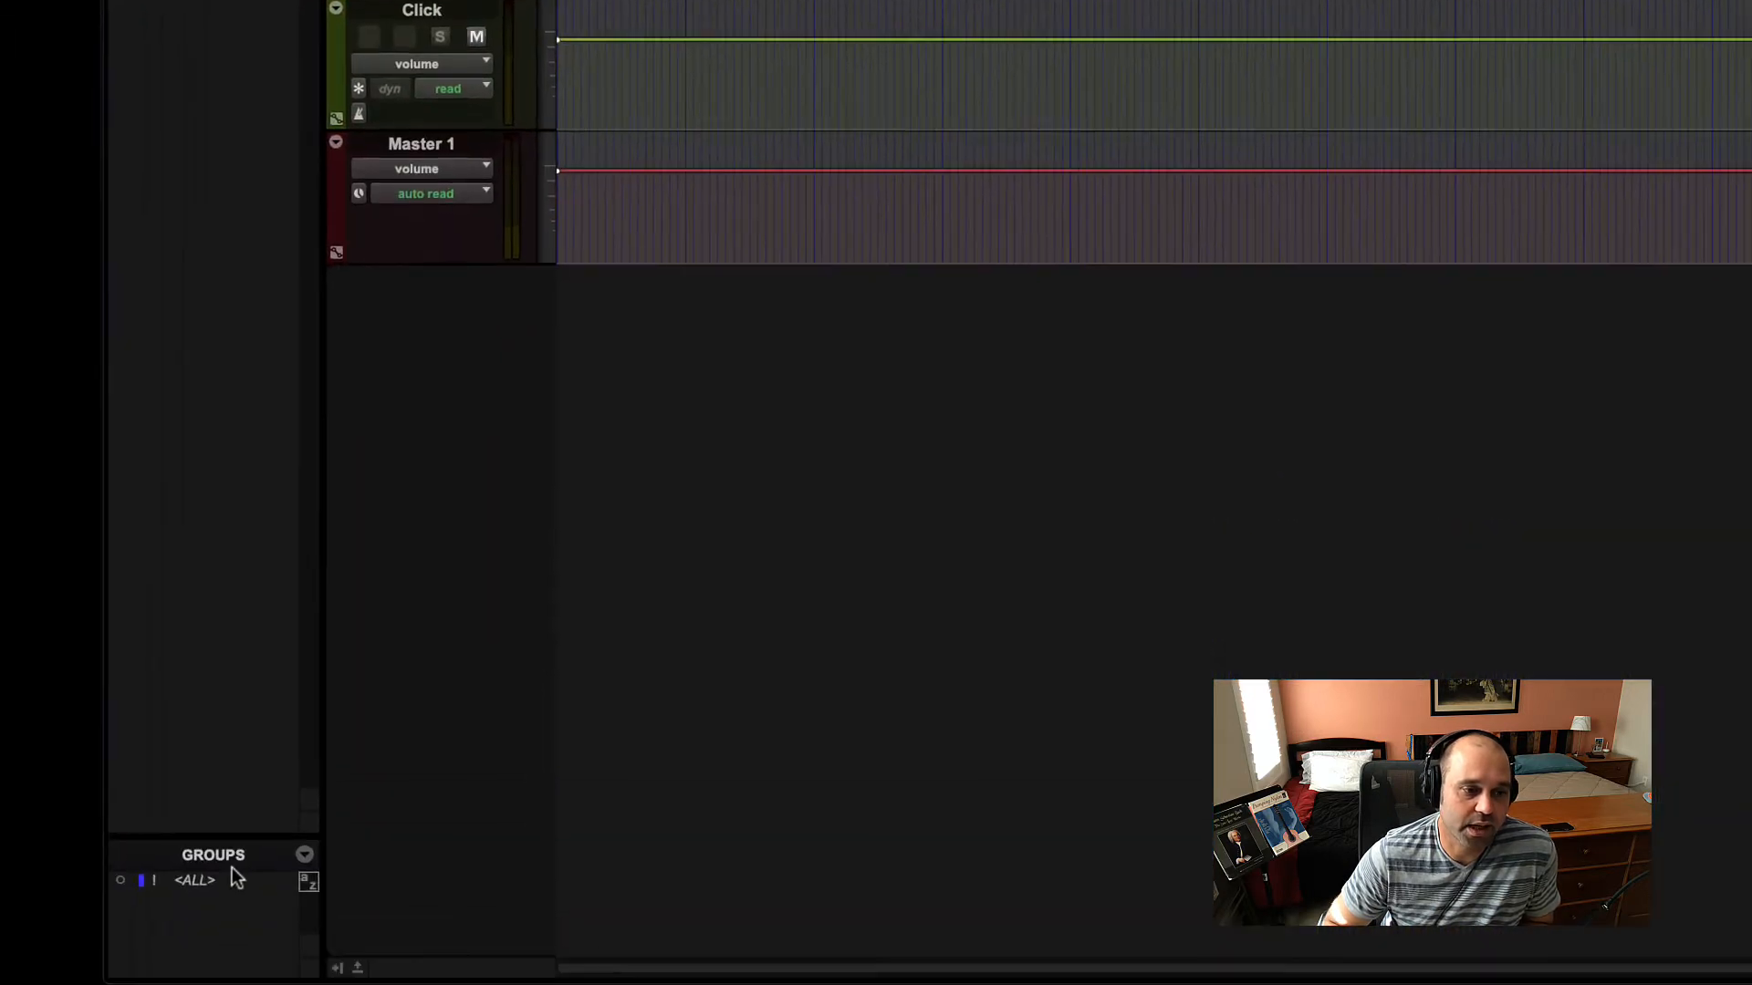
Step: Enlarge the Groups list below the Tracks list
drag(213, 591, 211, 500)
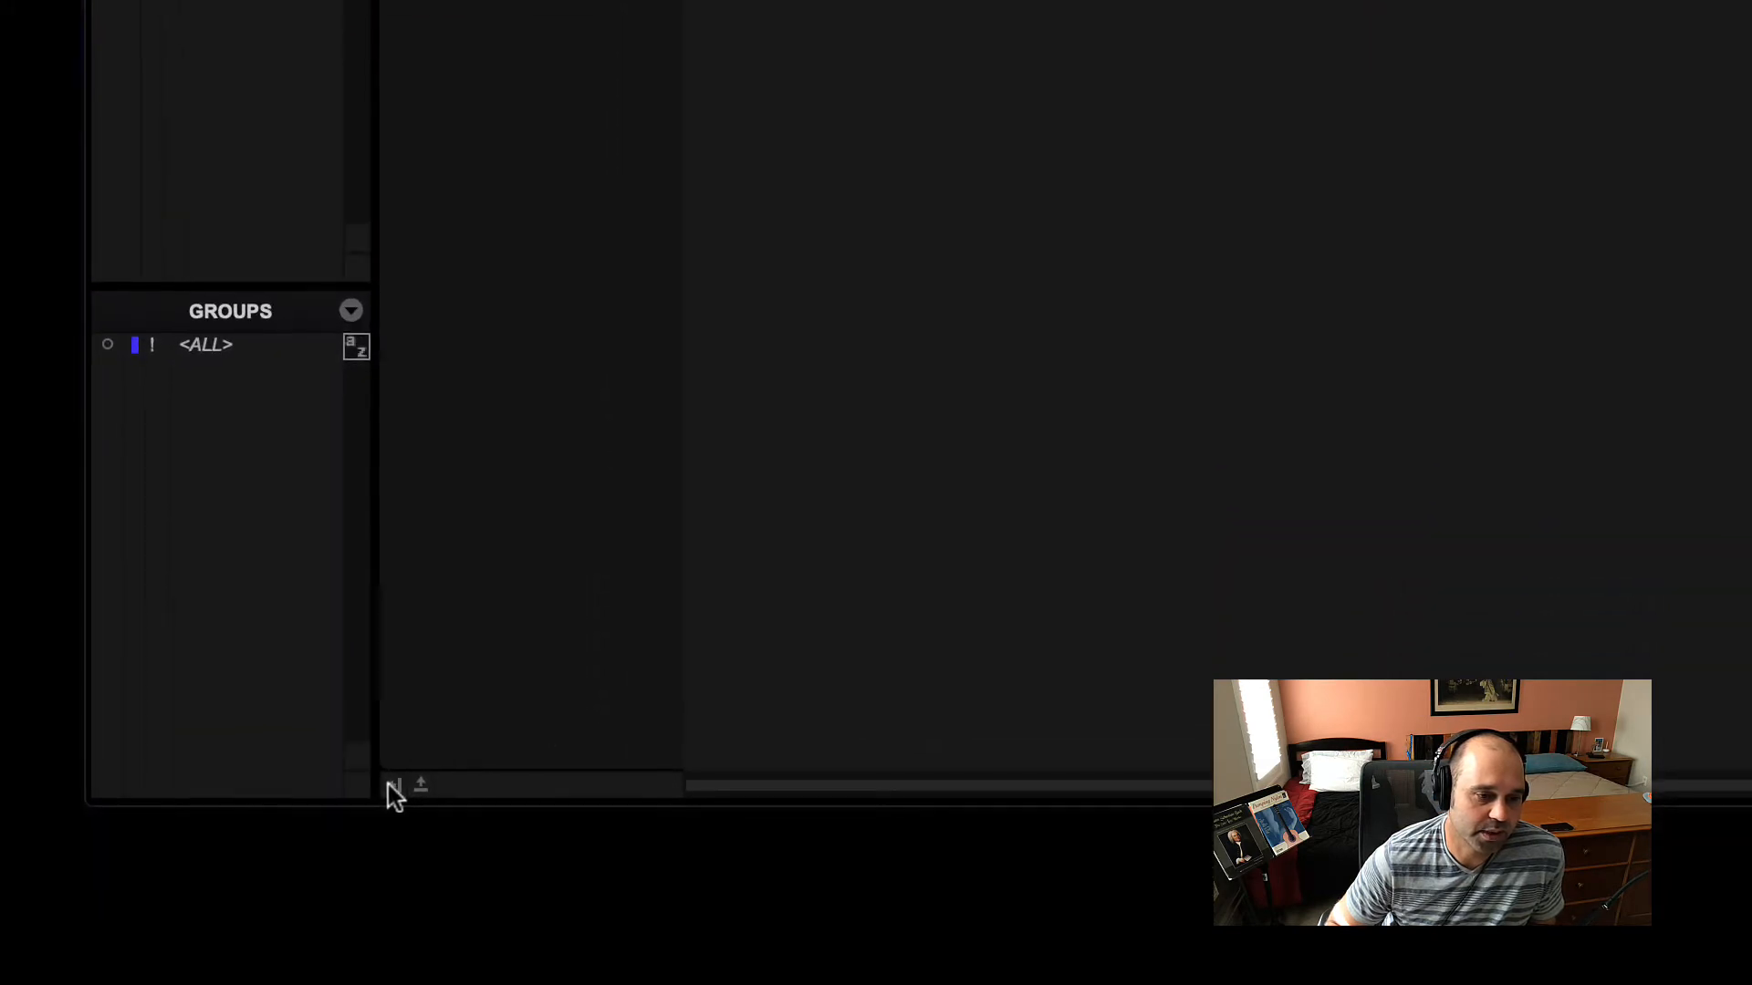
Step: Hide the Tracks and Groups lists and show them again
click(393, 786)
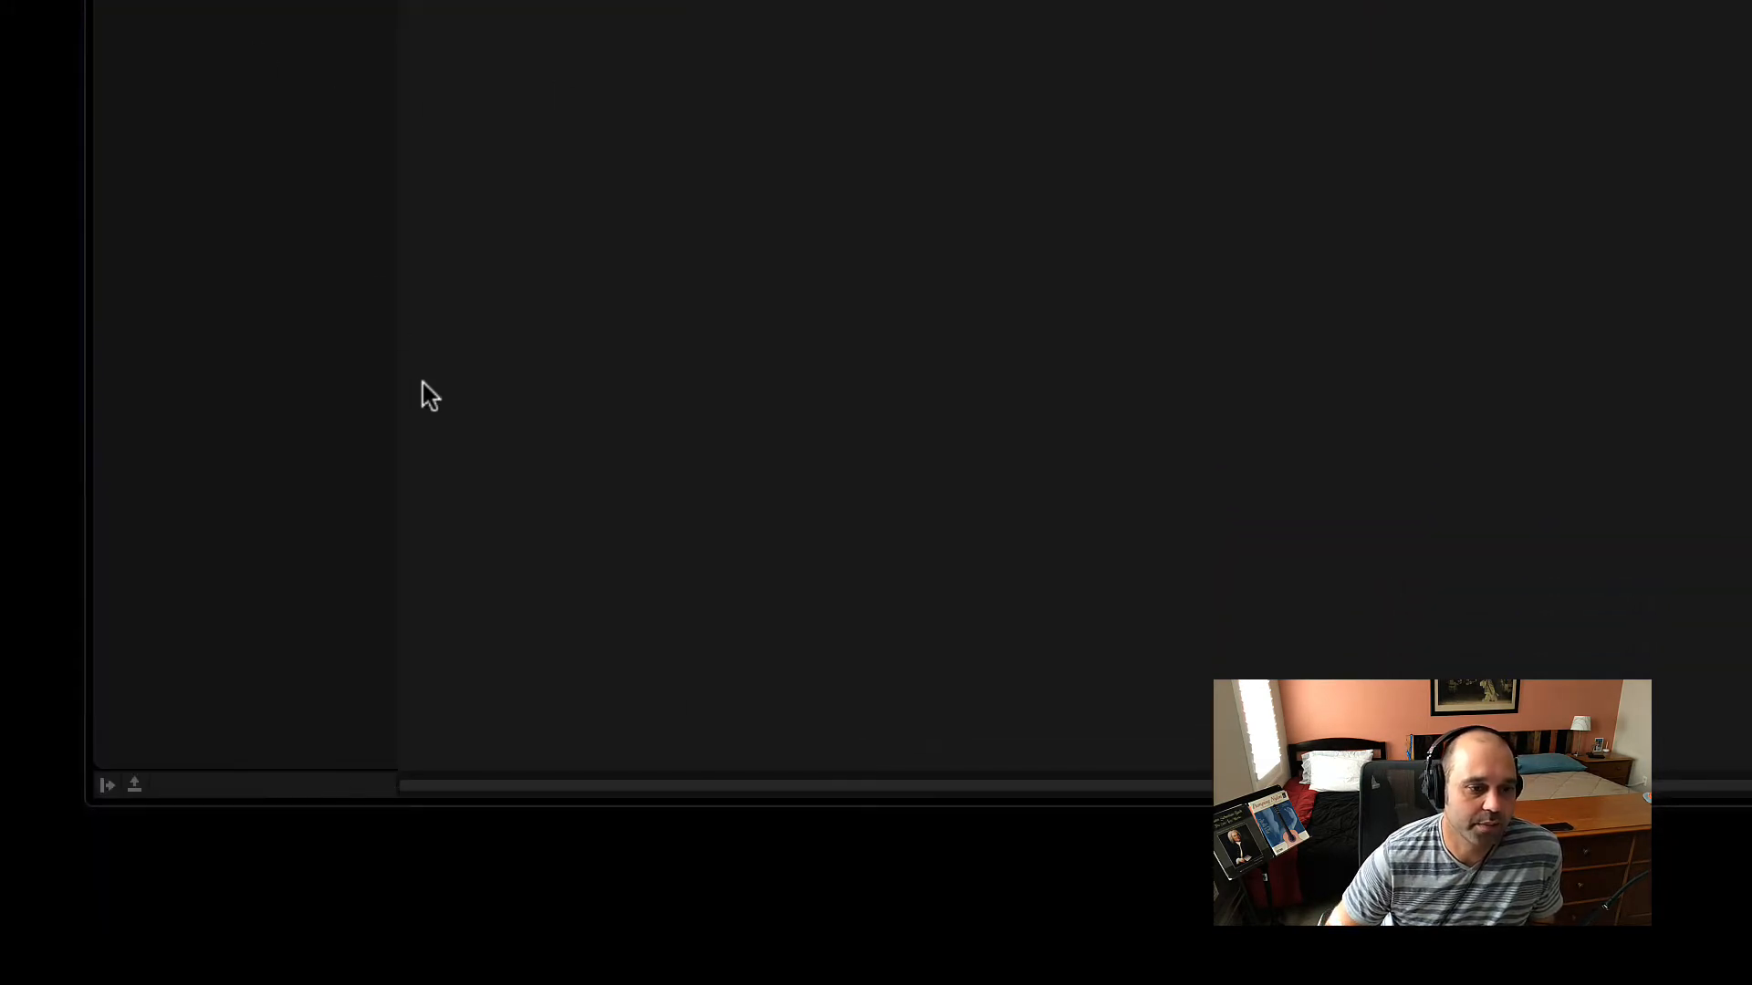
click(106, 785)
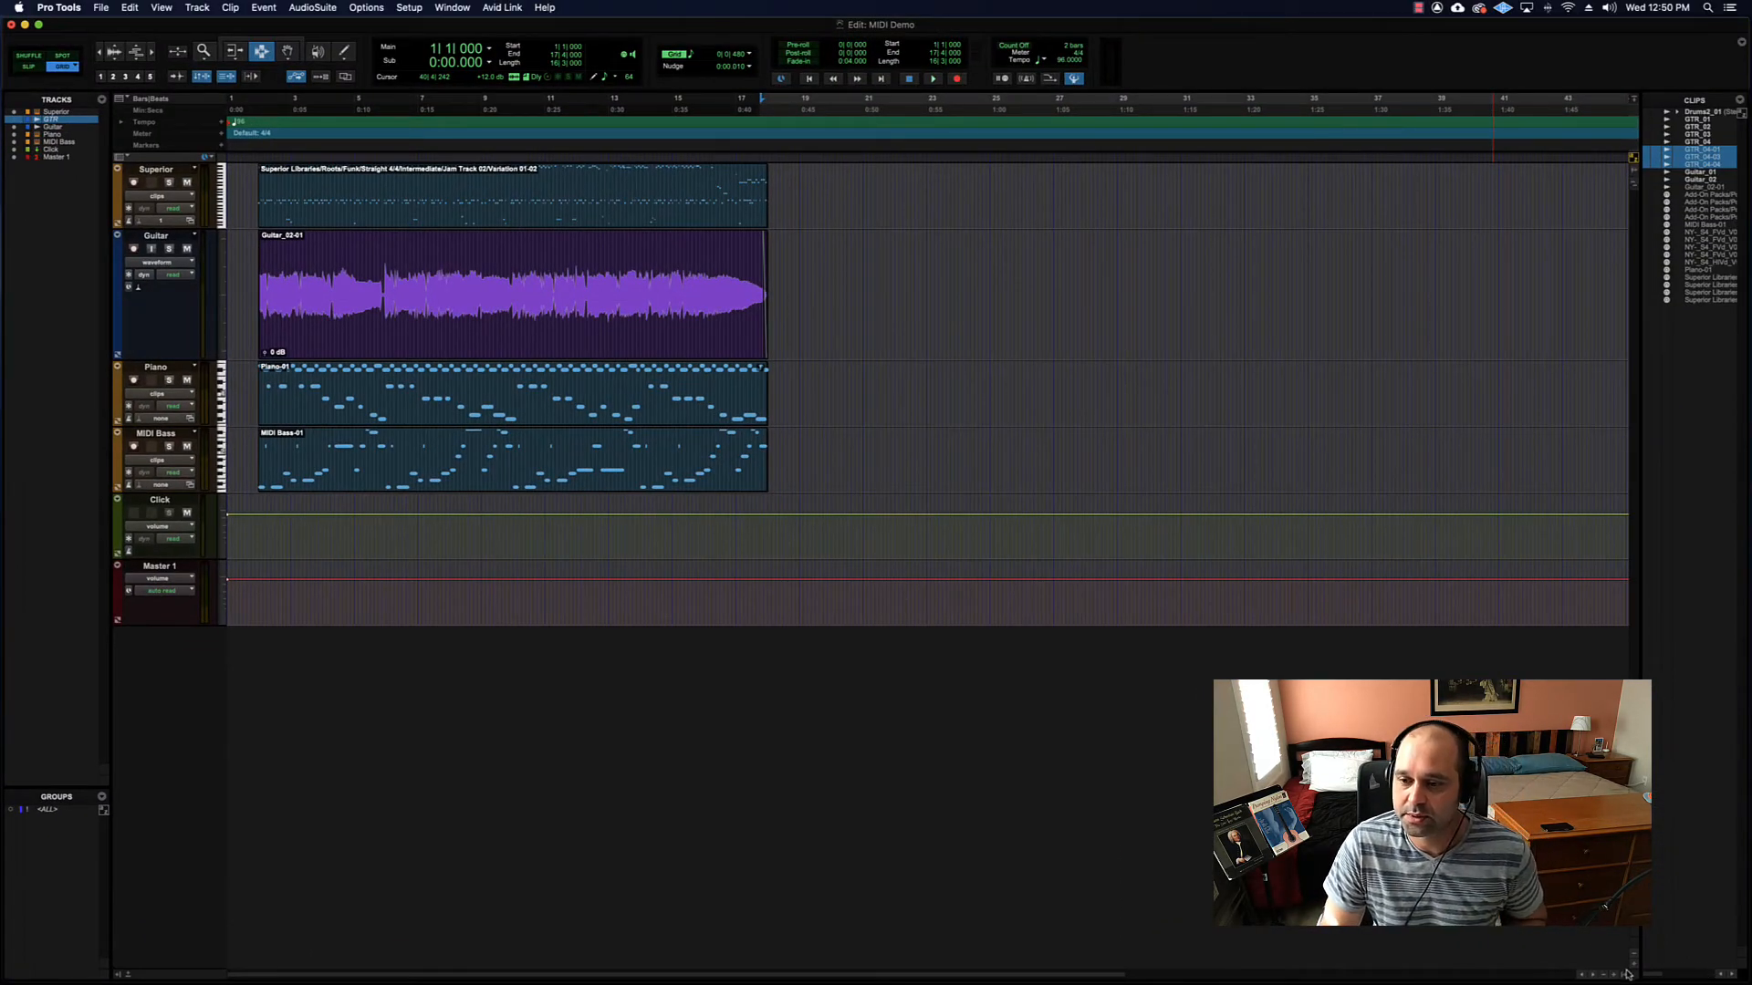
Step: Widen the Clips list, hide it, show it once more, and leave it hidden
drag(1641, 459, 1449, 461)
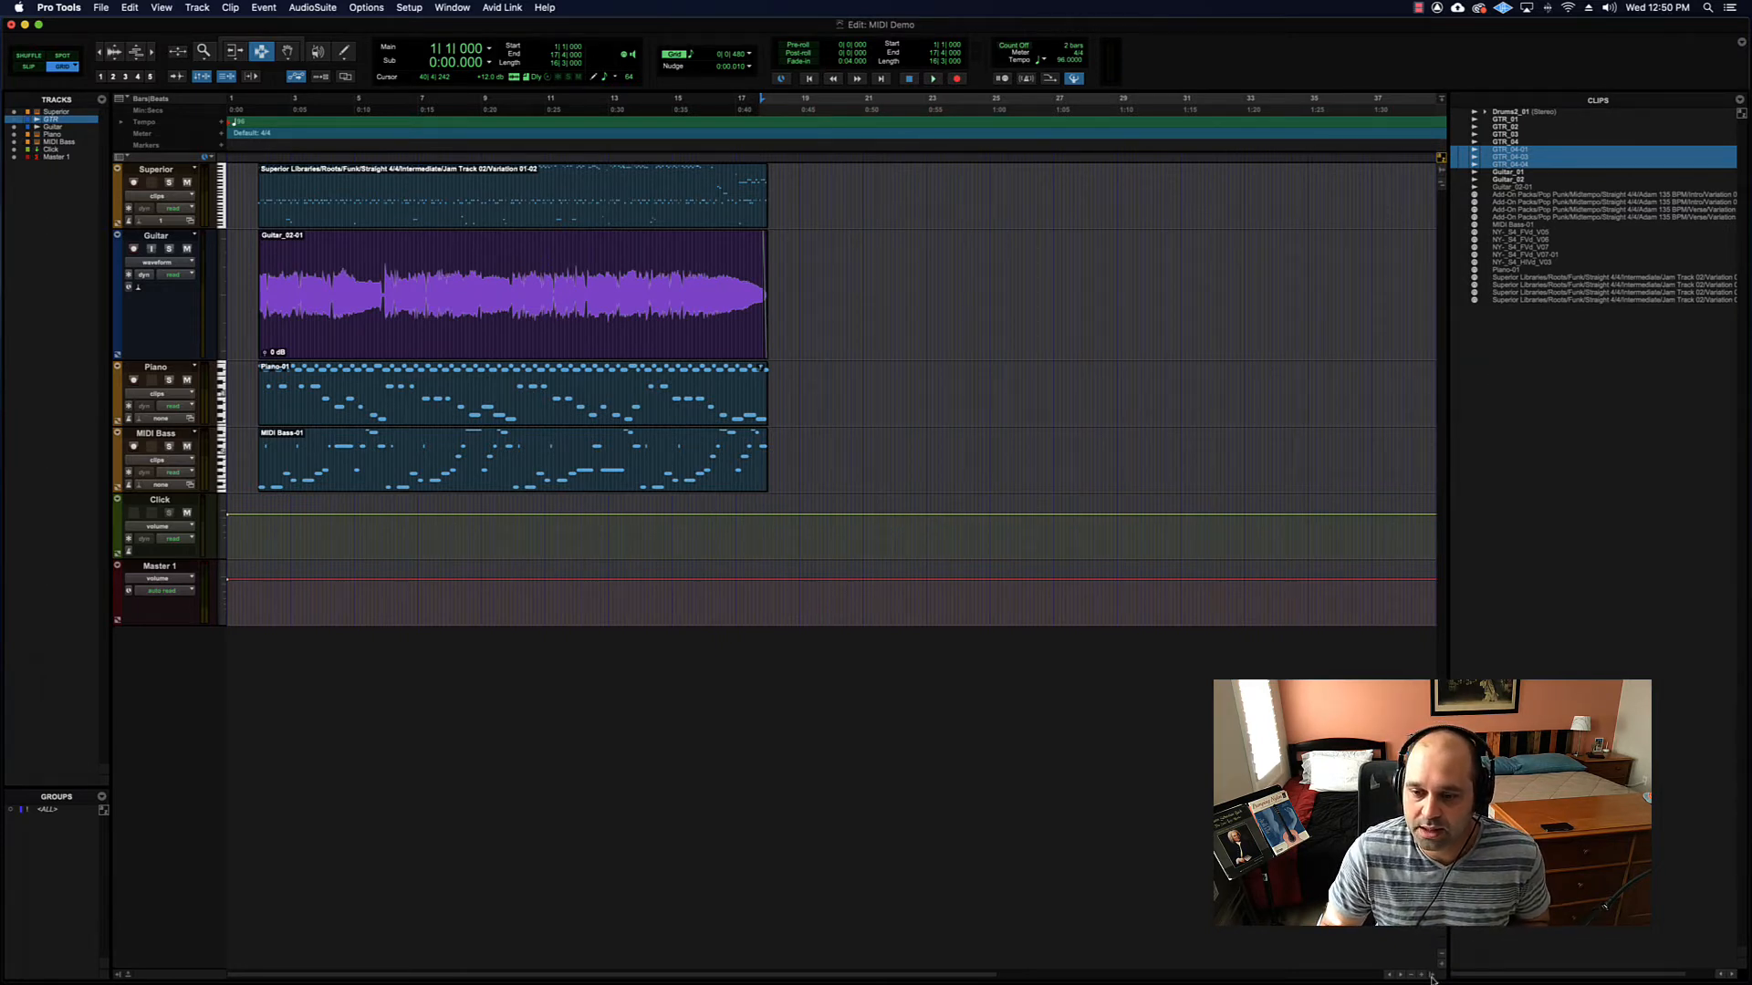
mouse_move(1432, 979)
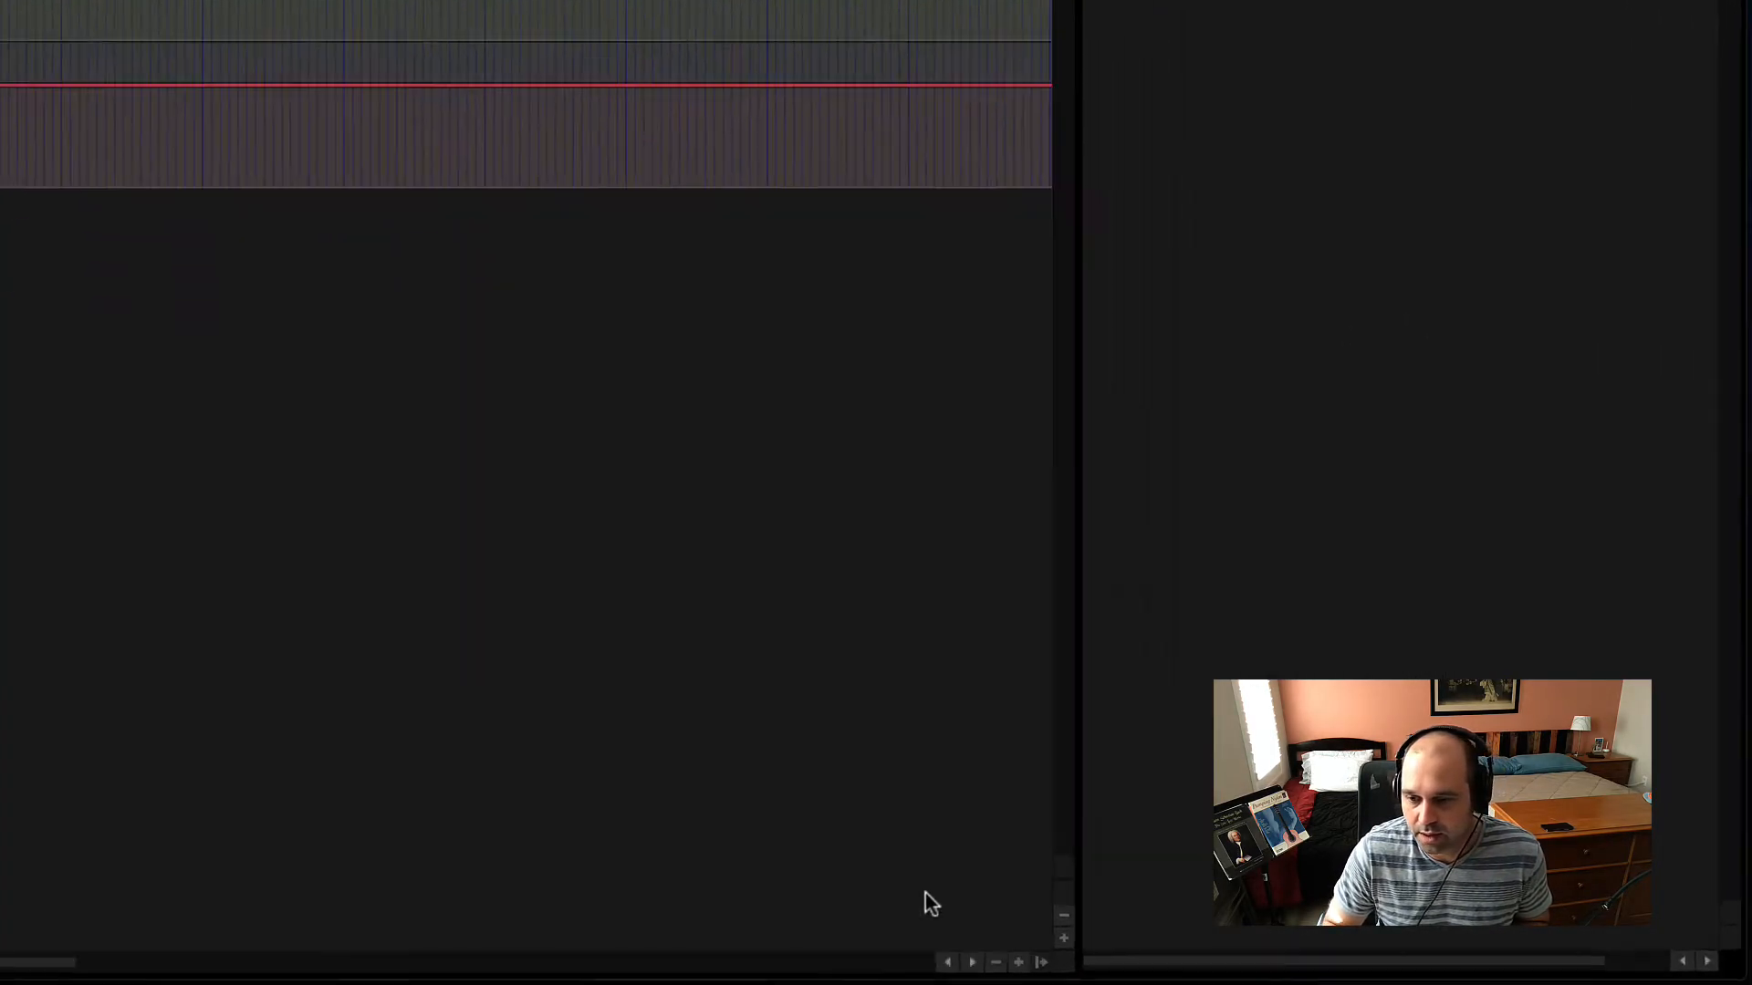
click(897, 958)
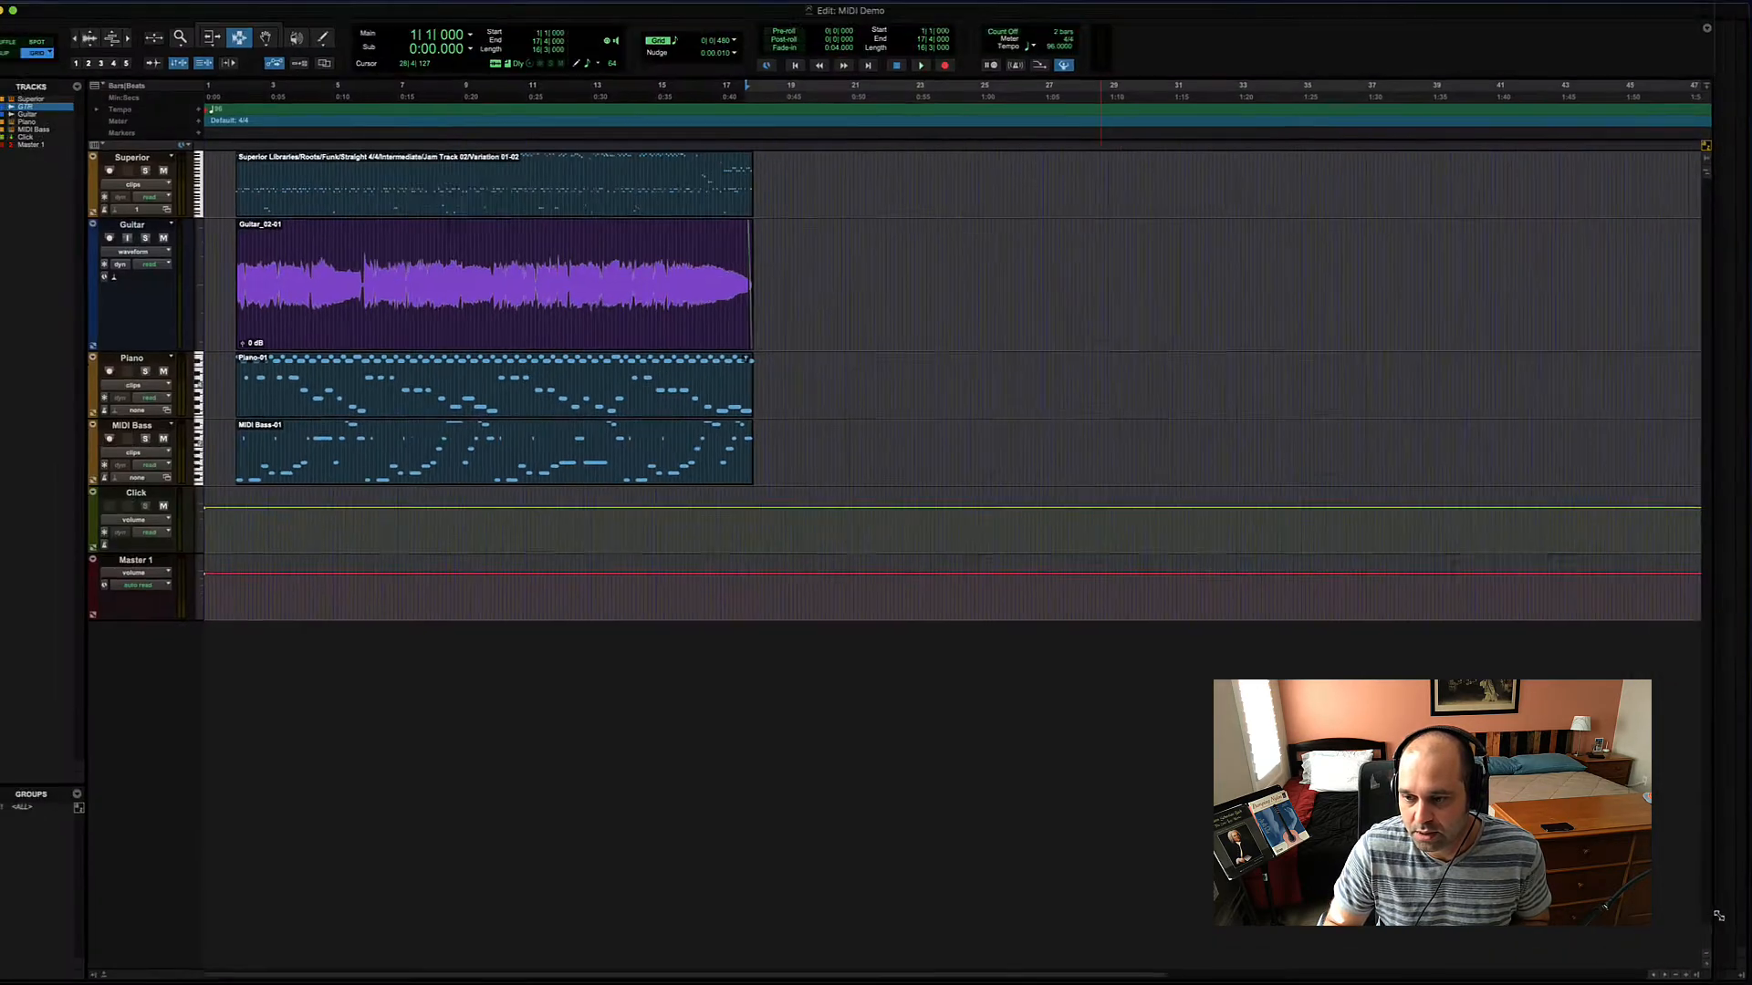
drag(1723, 983, 1749, 917)
click(1733, 919)
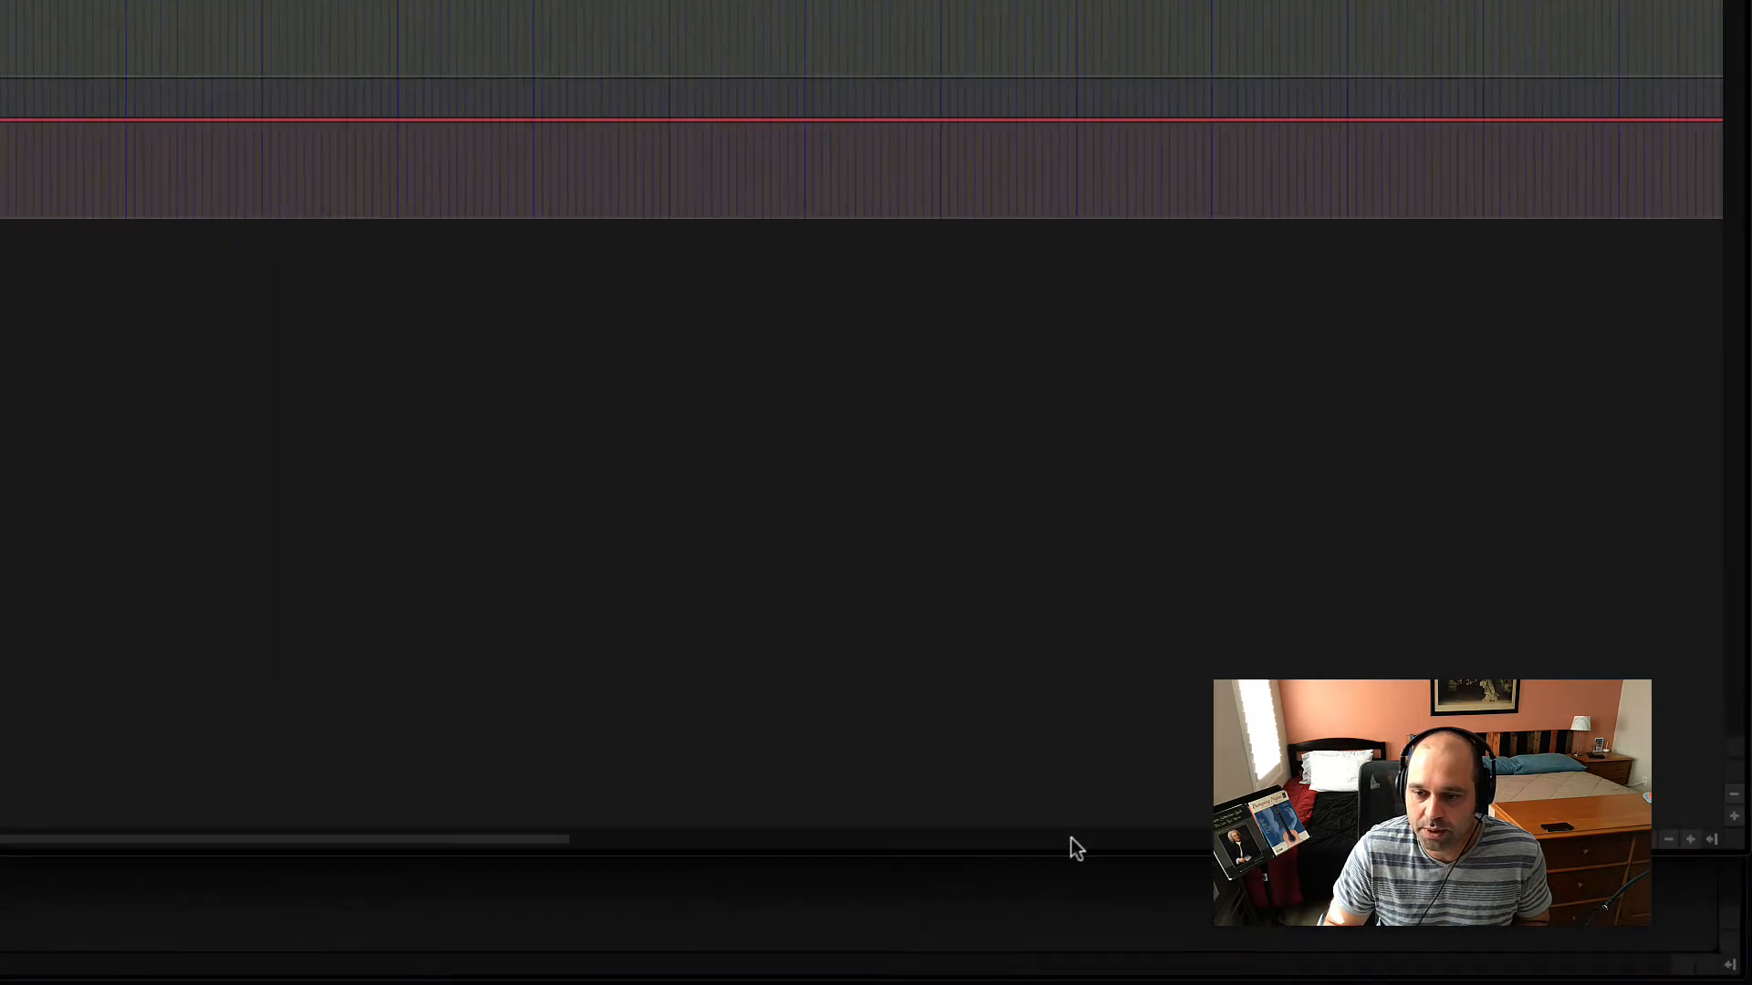
click(1701, 804)
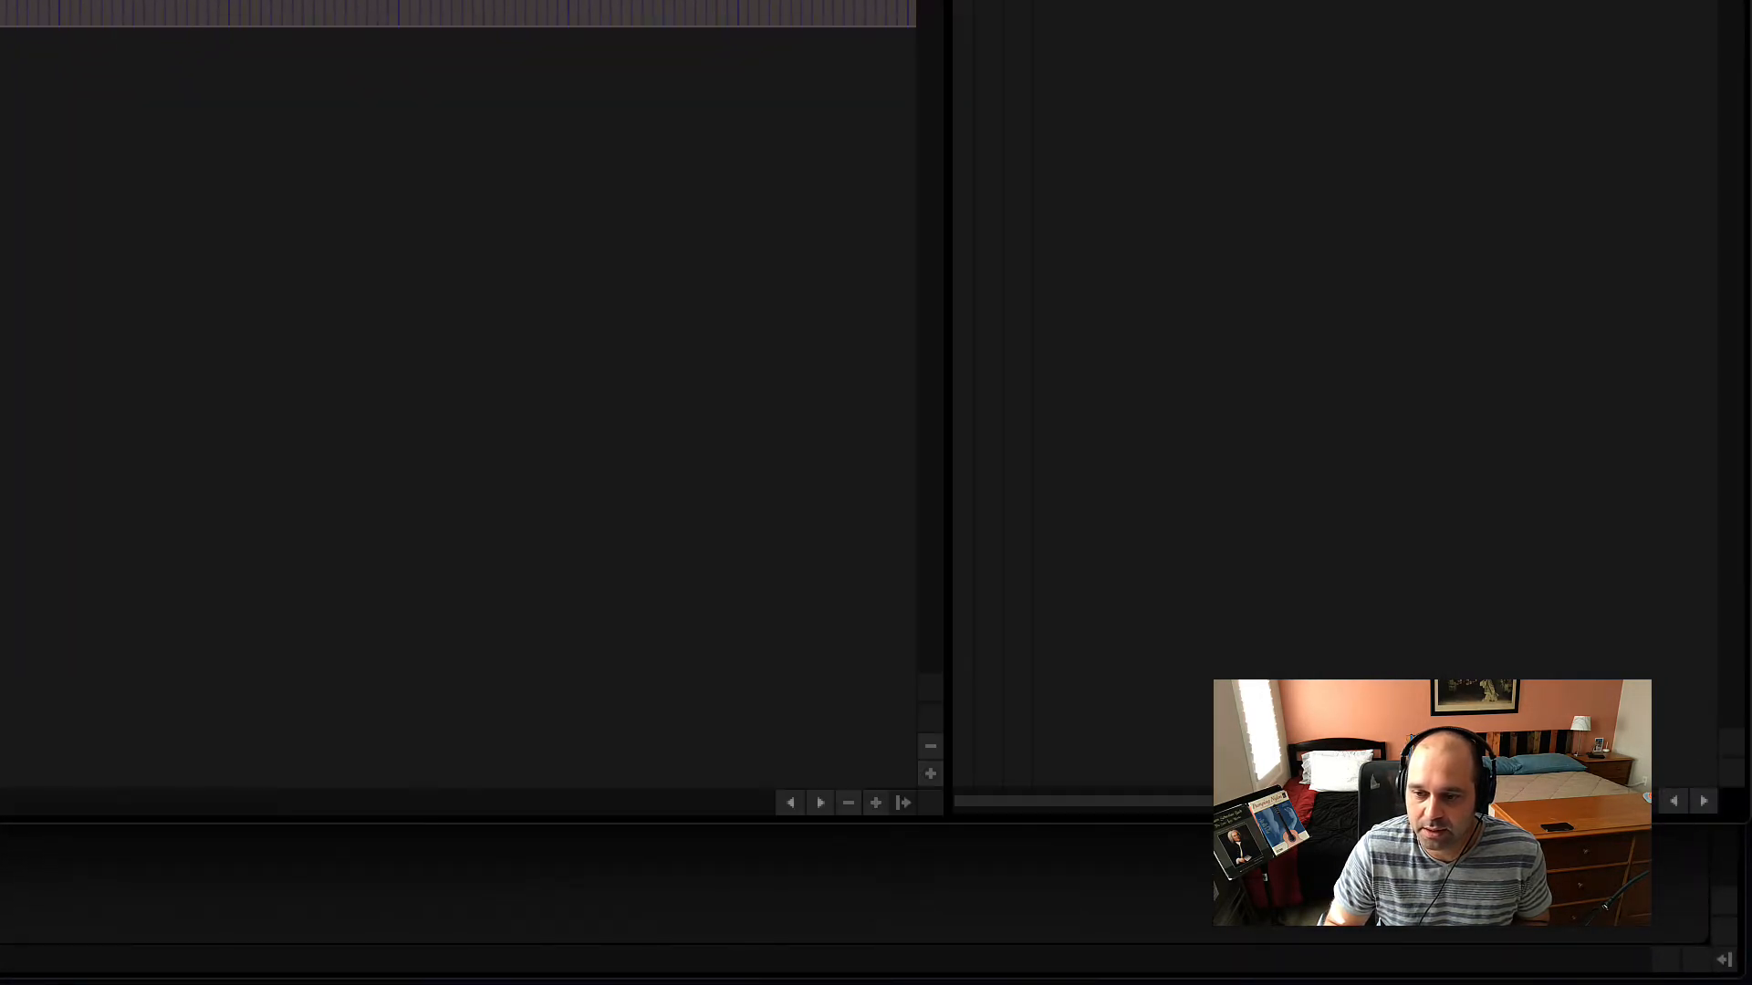
click(900, 802)
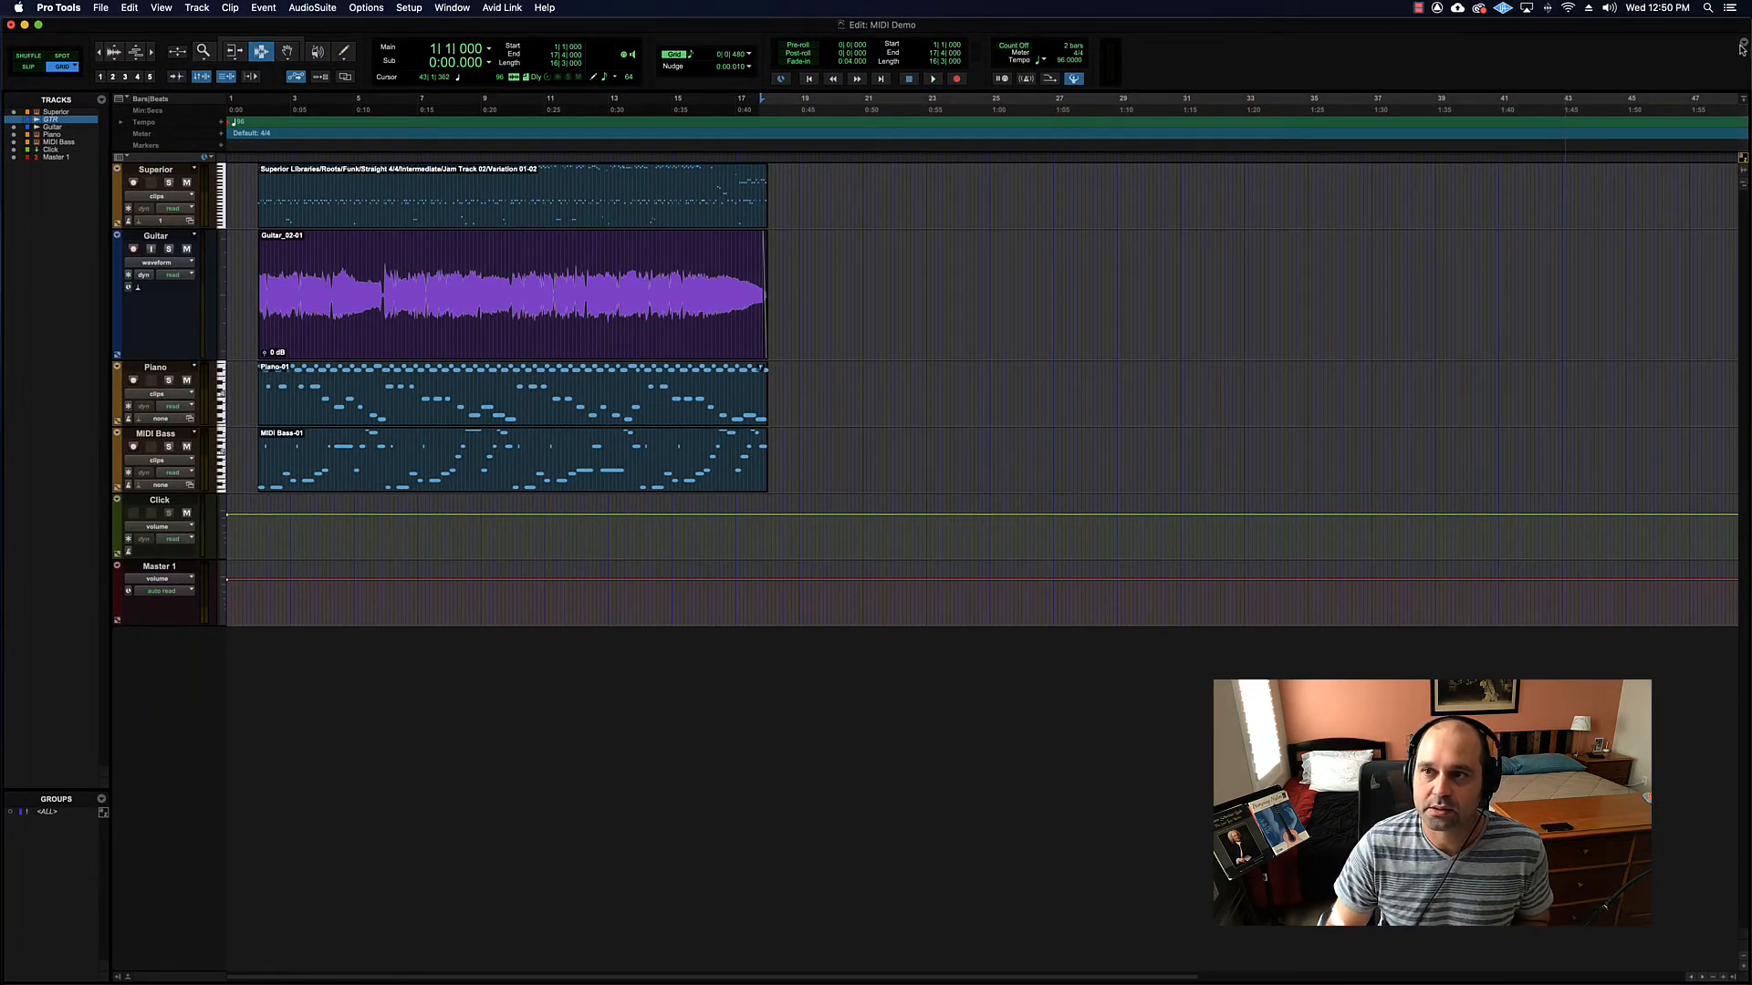
Step: Show the Clip List, toggle the Track List and Clip List off, and leave both shown
click(1741, 44)
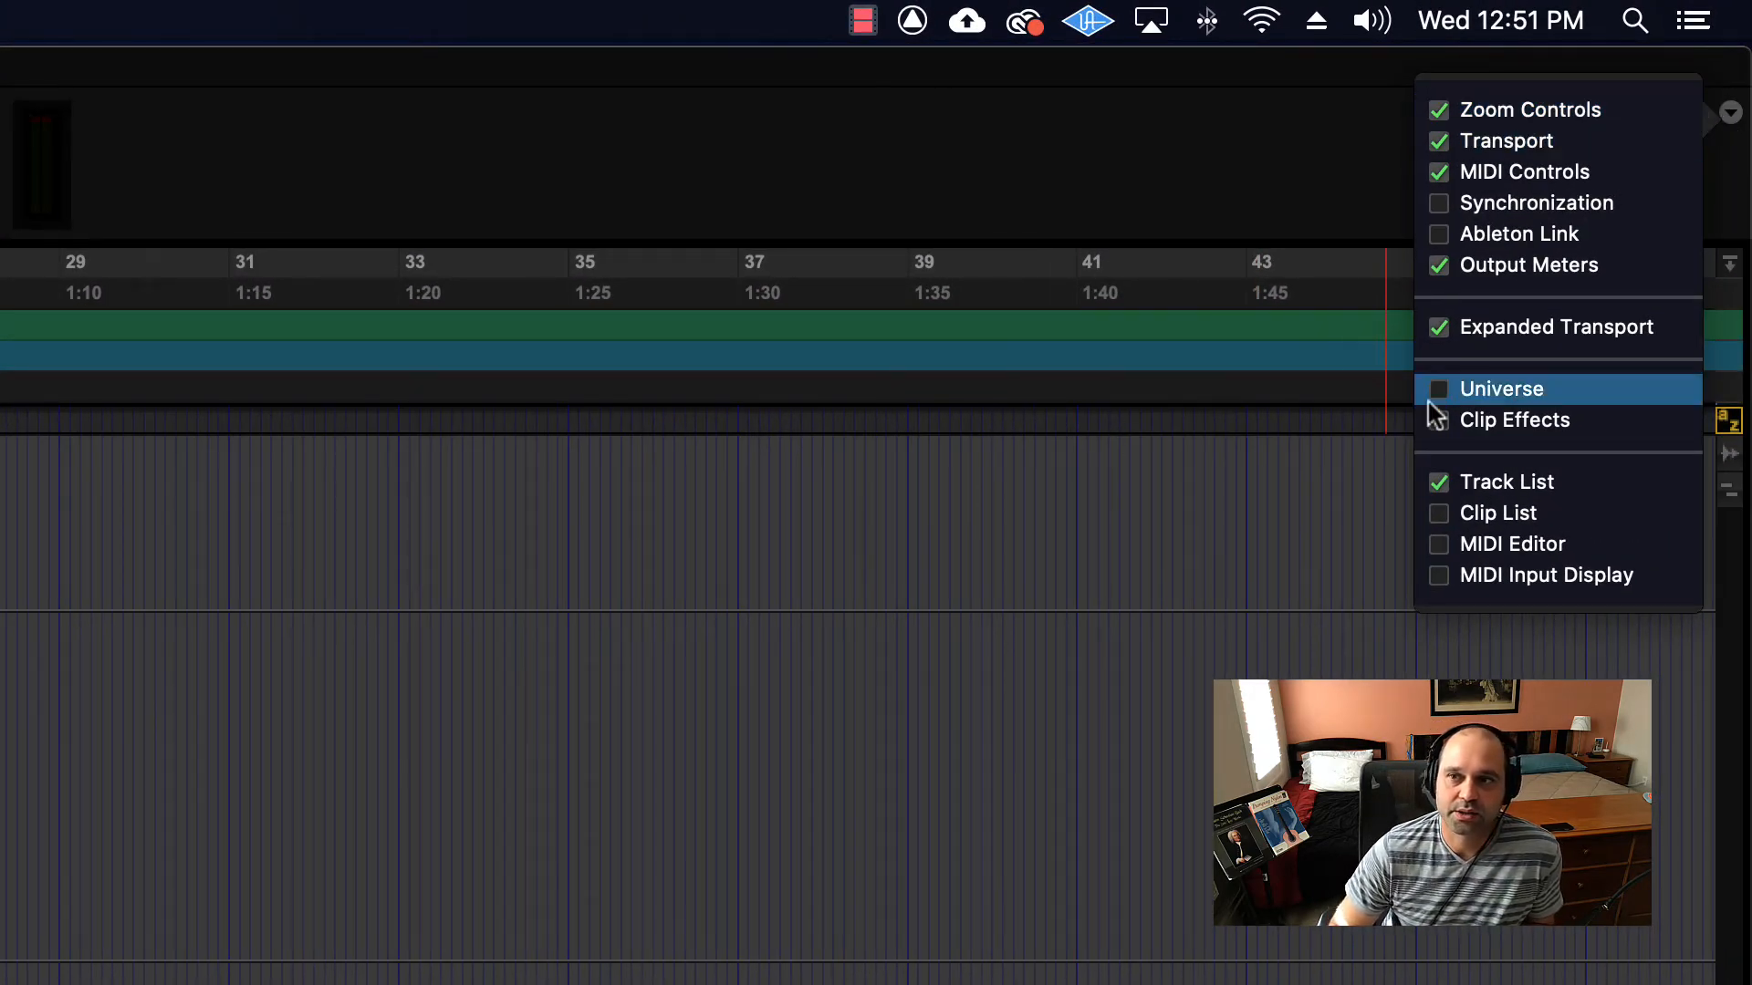
click(1437, 512)
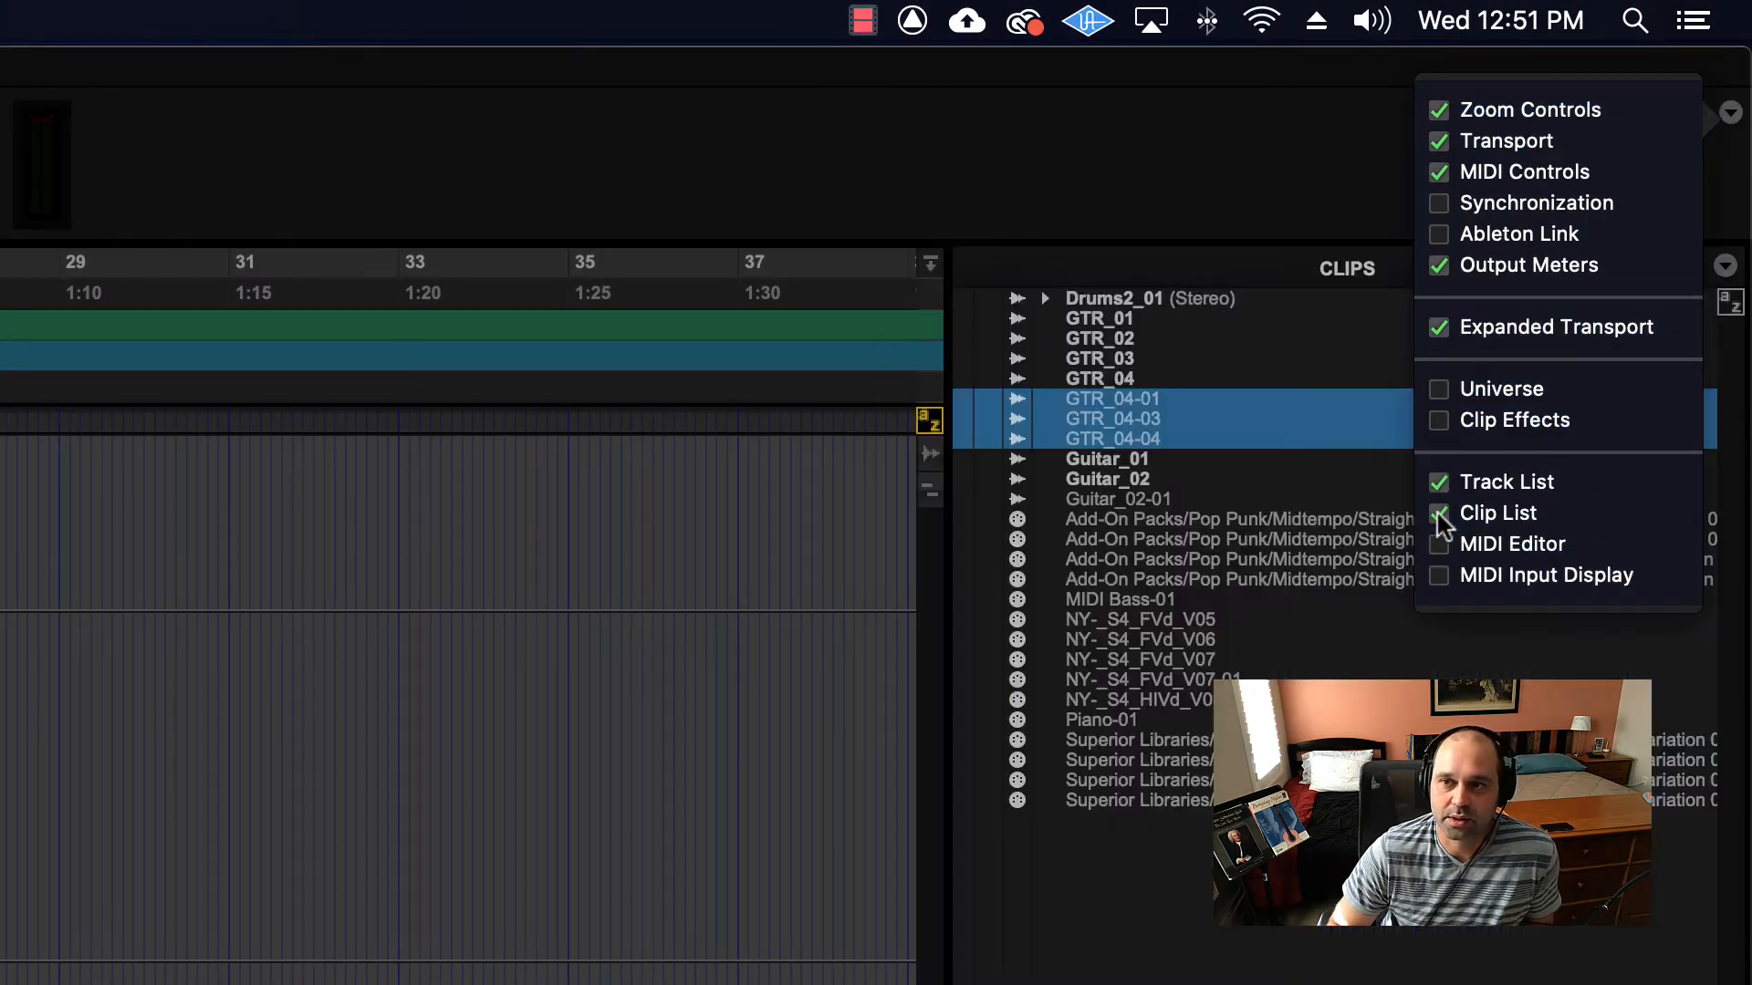
click(1436, 489)
click(1436, 513)
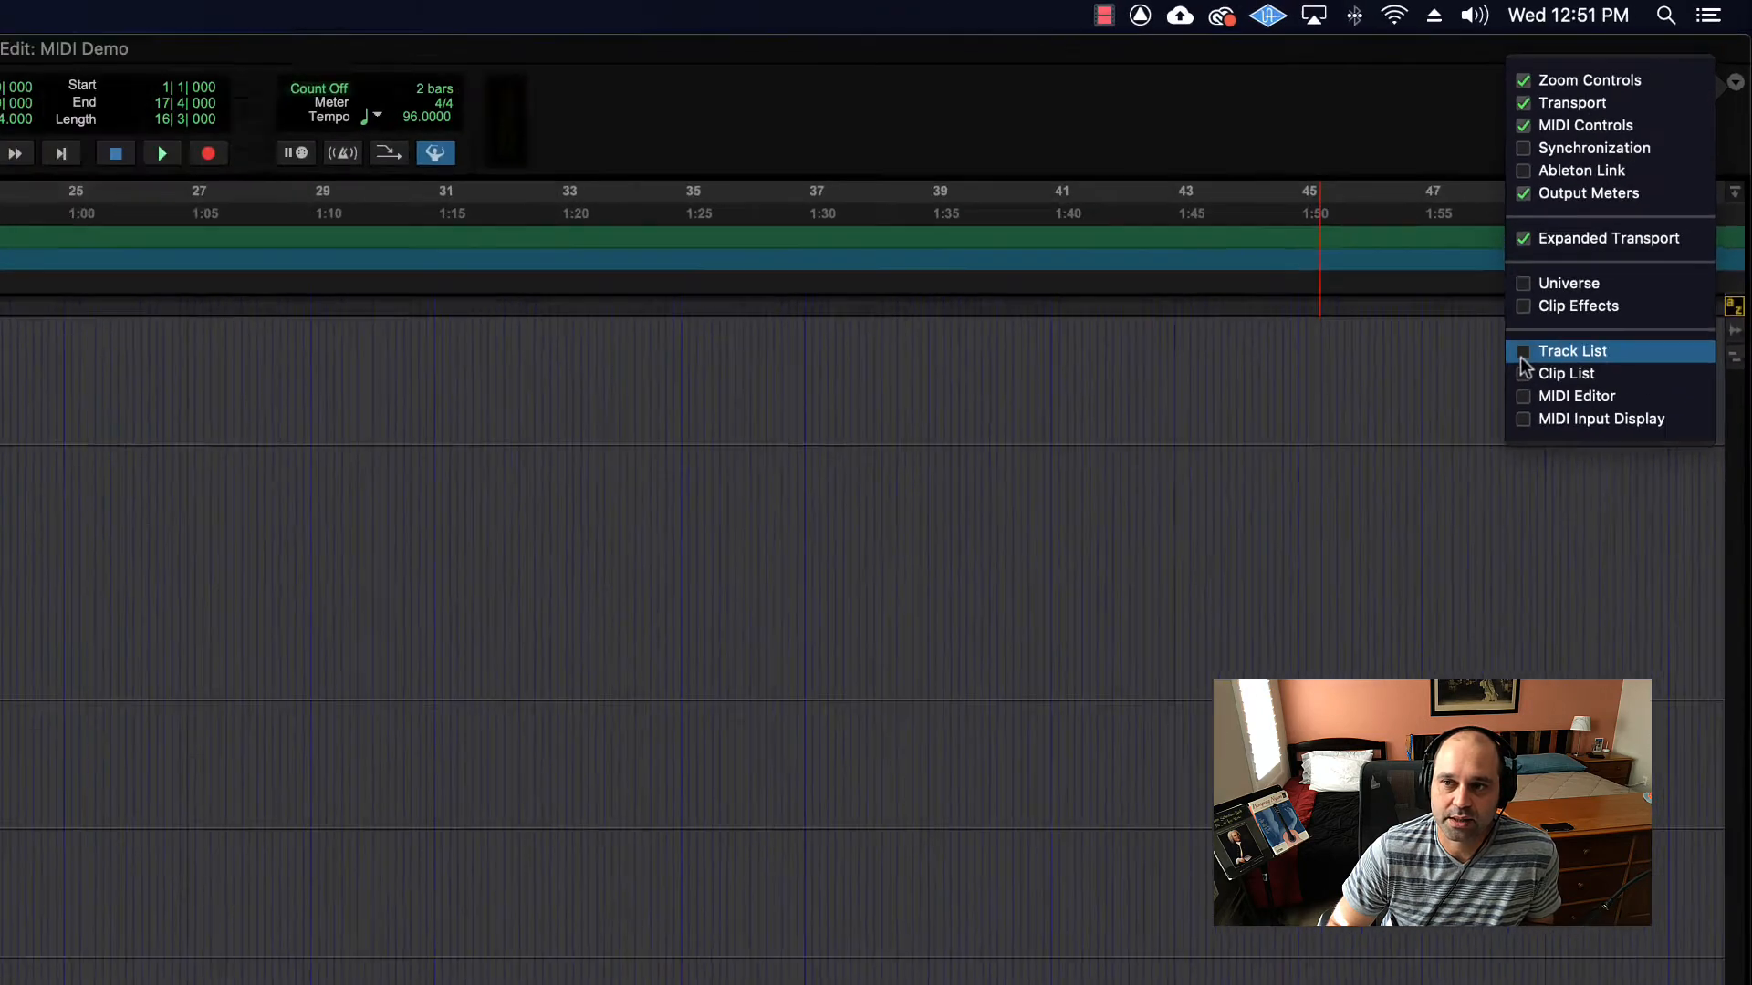
click(1522, 350)
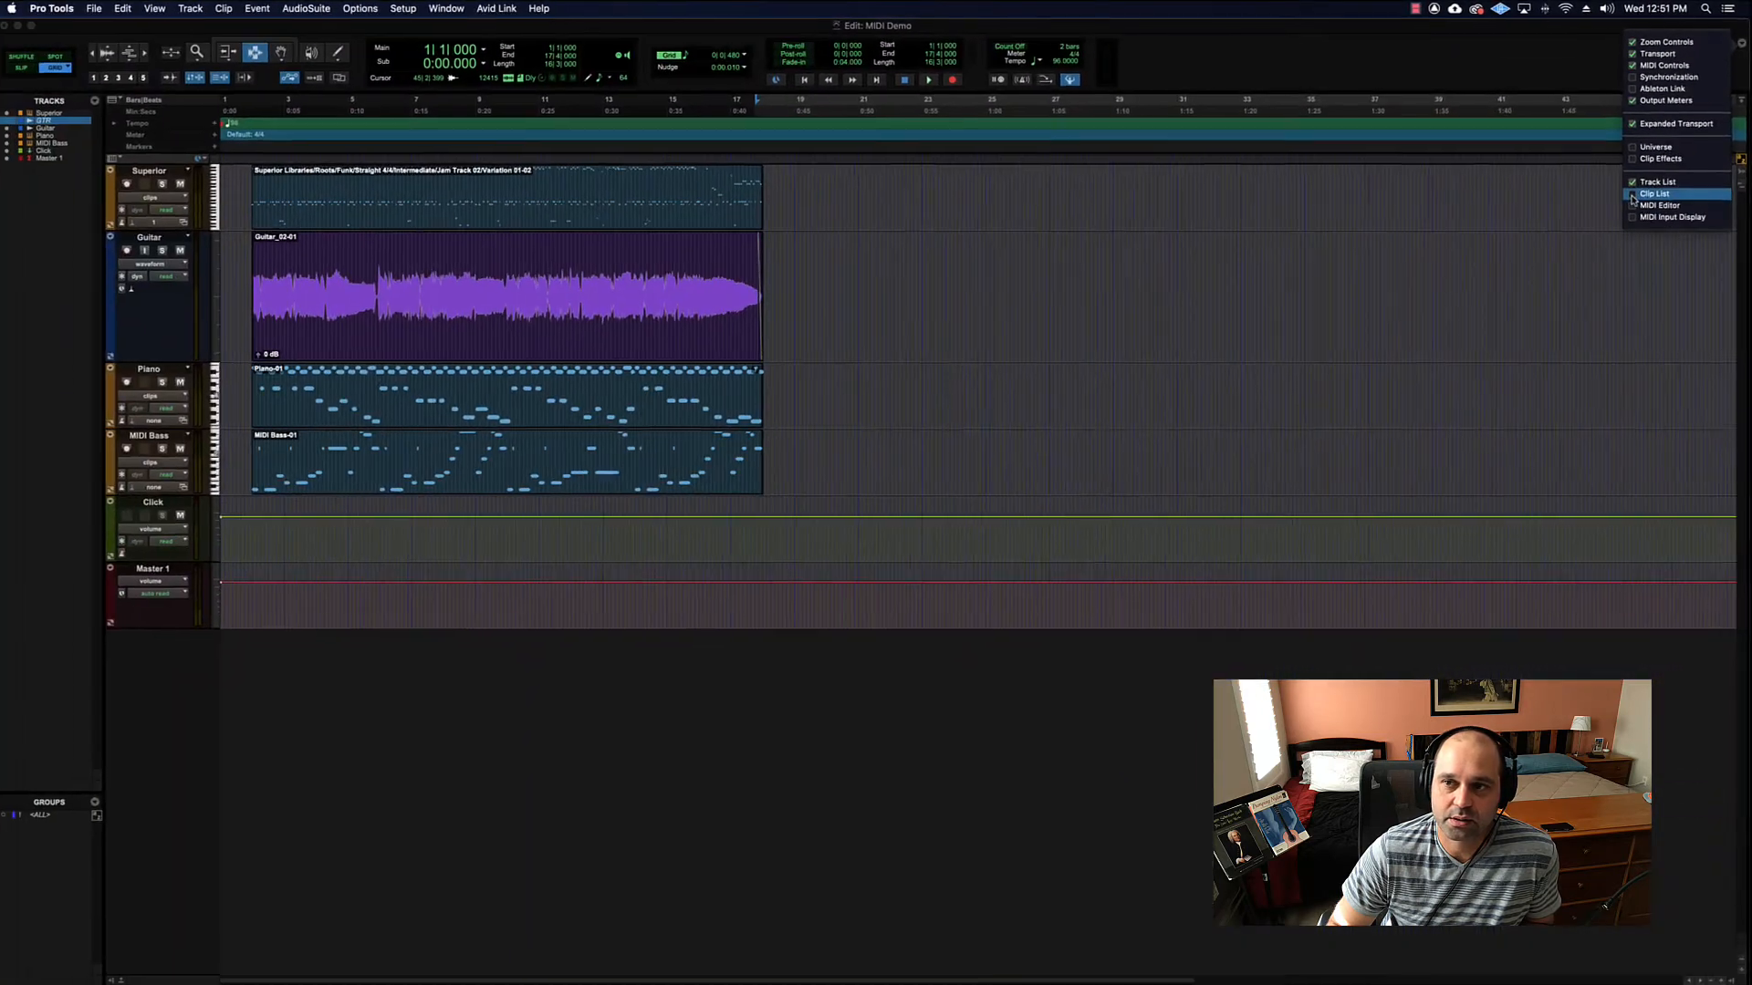
click(1522, 373)
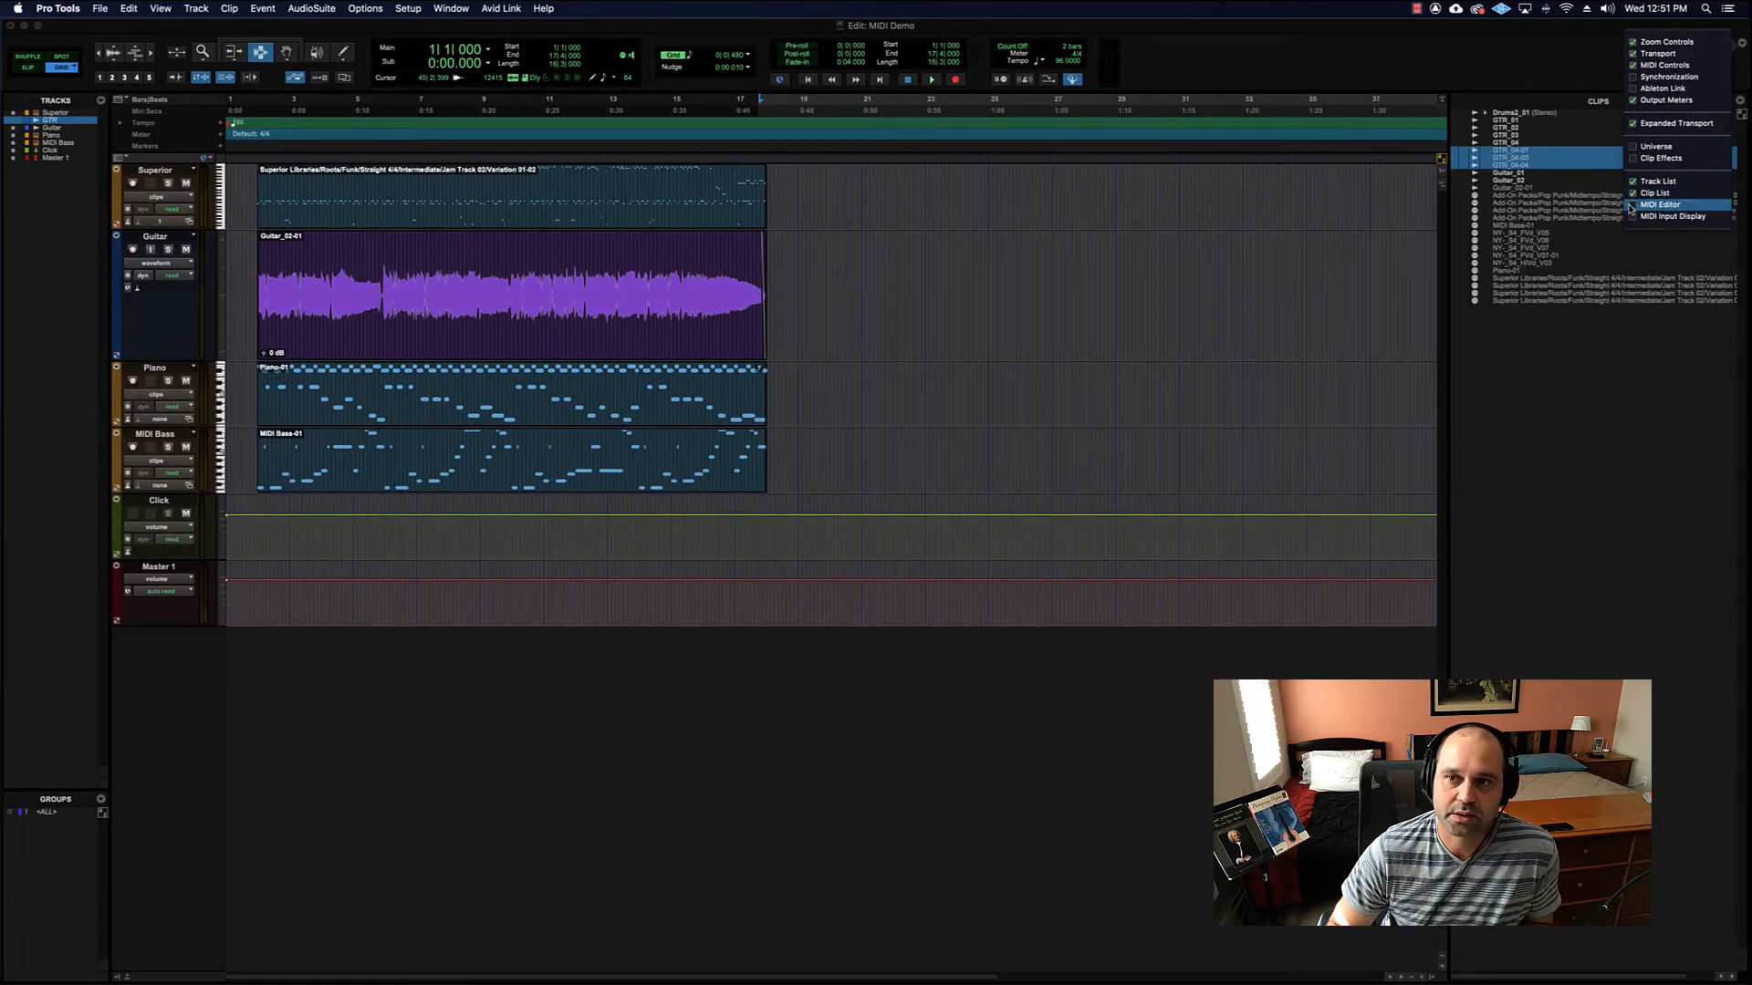
Step: Show and hide the docked MIDI Editor, and toggle the Clip List and Track List off and back on
click(1633, 205)
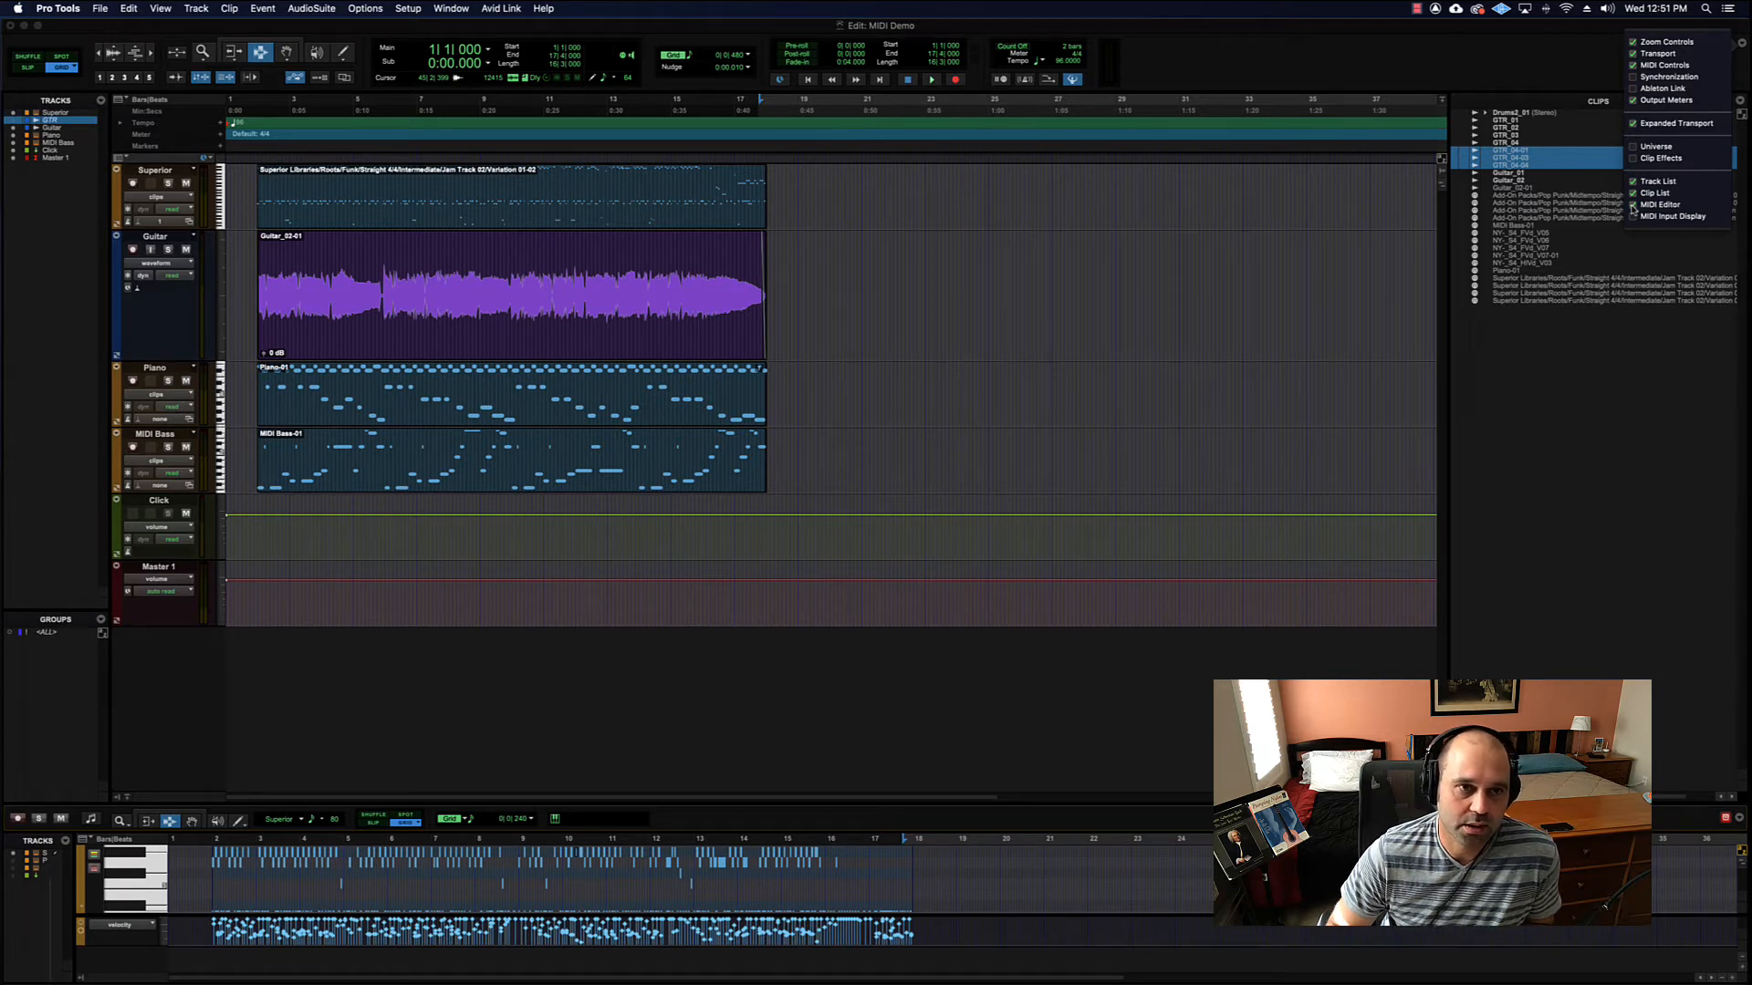
click(1633, 205)
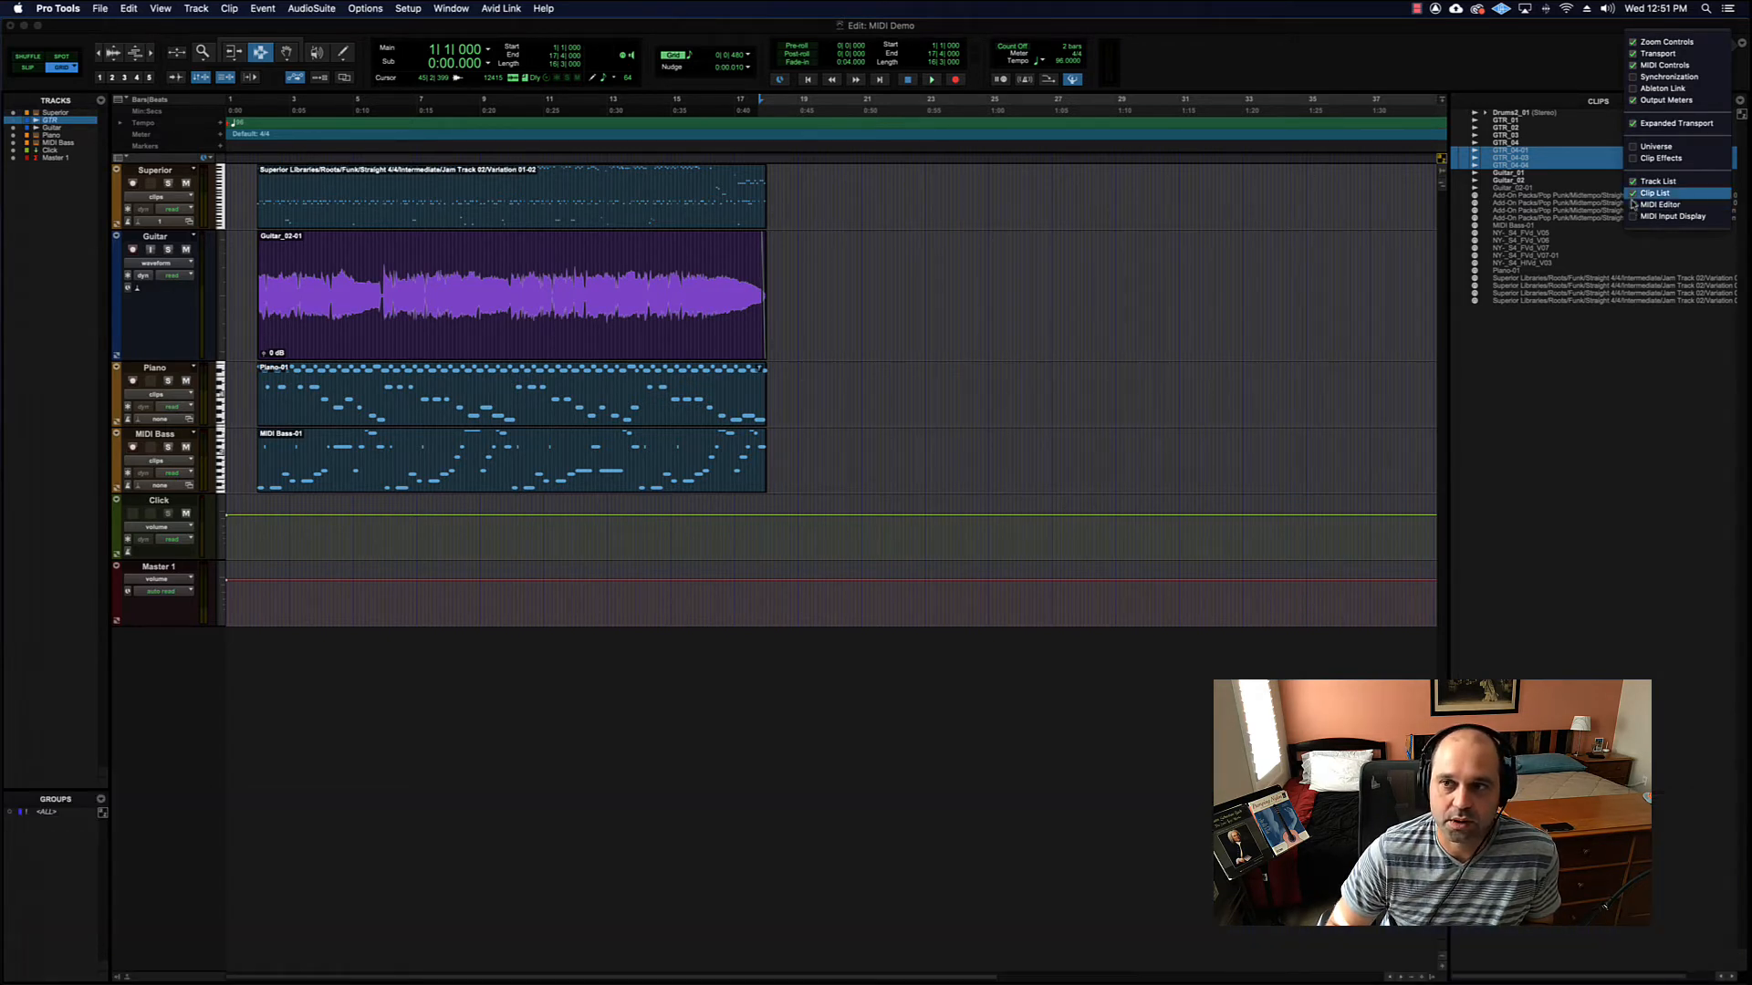
click(1633, 194)
click(1633, 183)
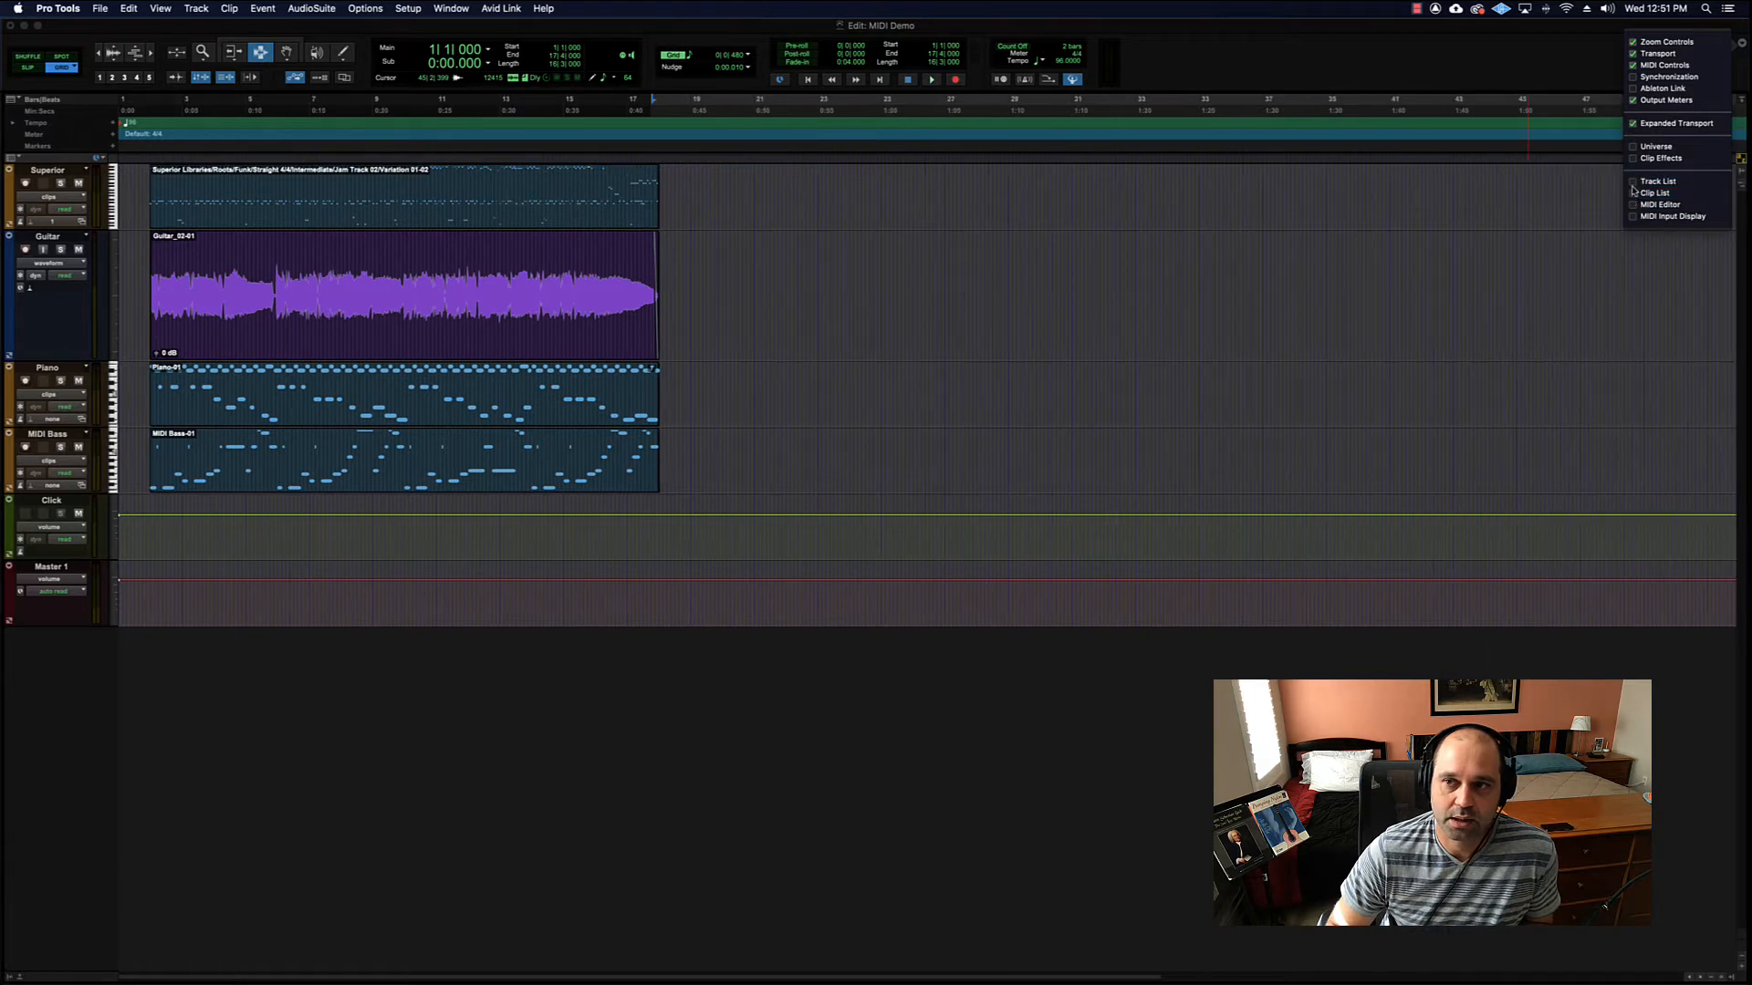
click(1633, 183)
click(1634, 194)
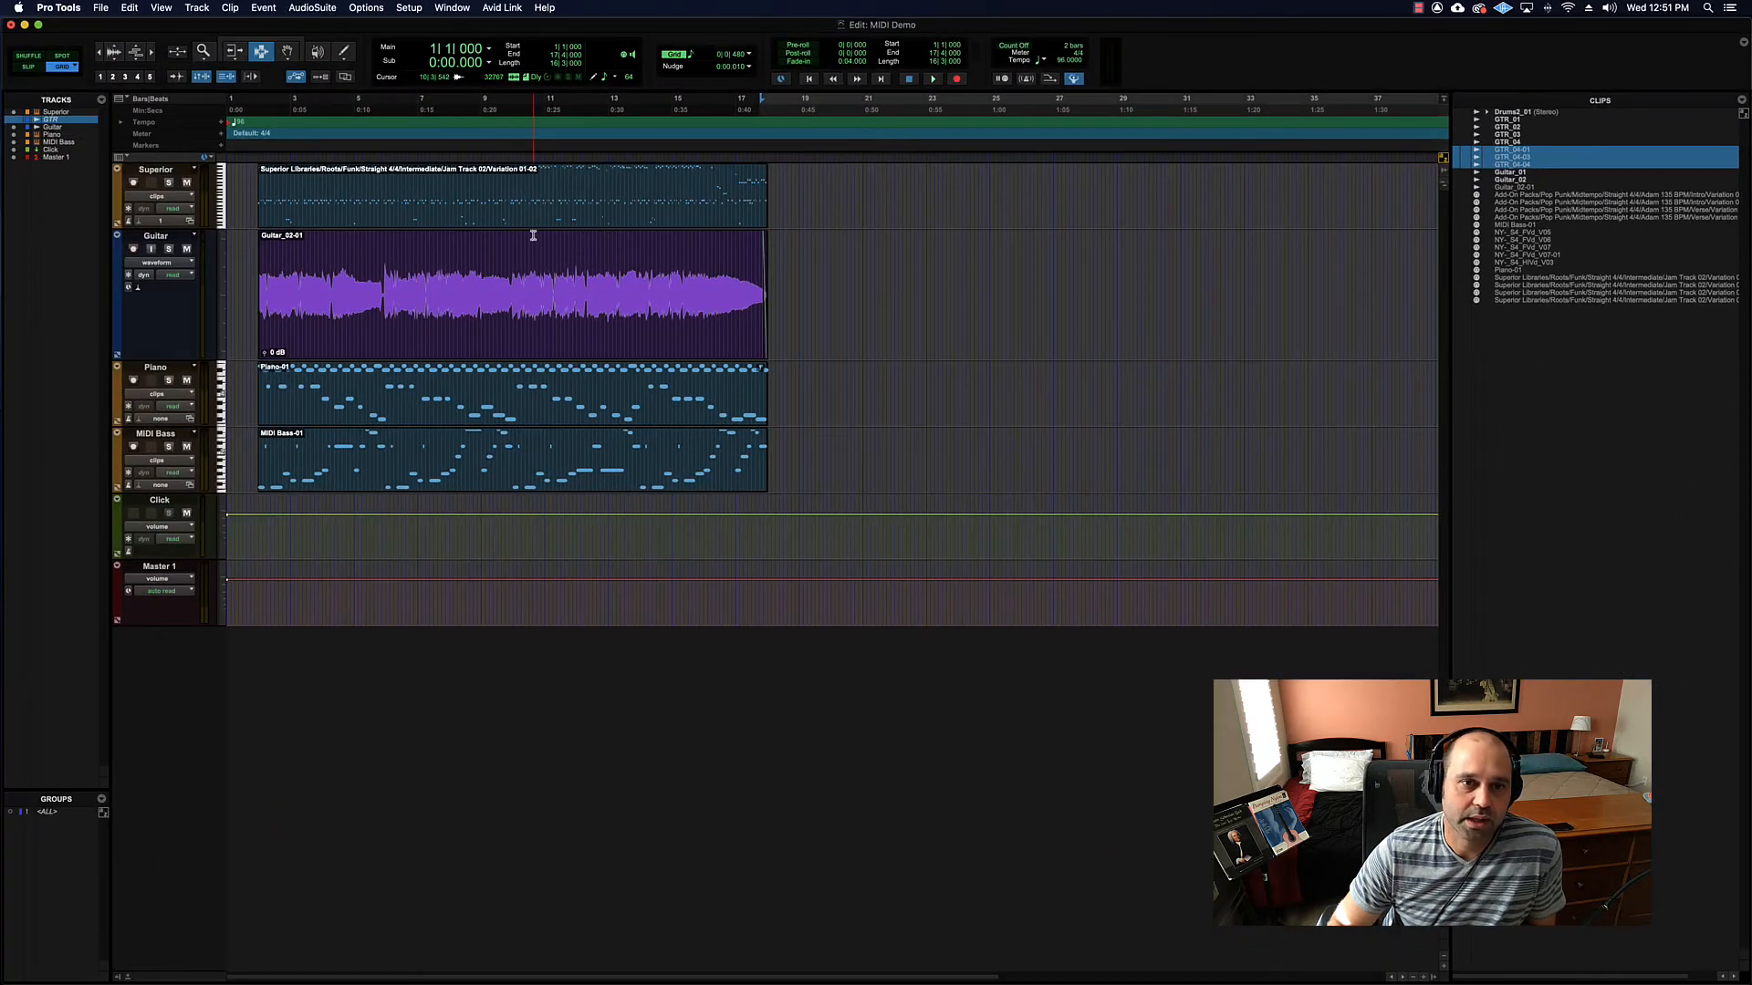
Step: Place the edit cursor inside the Guitar track's clip and select the whole Guitar_02-01 clip from 2|1|000 to its end
click(533, 235)
click(581, 275)
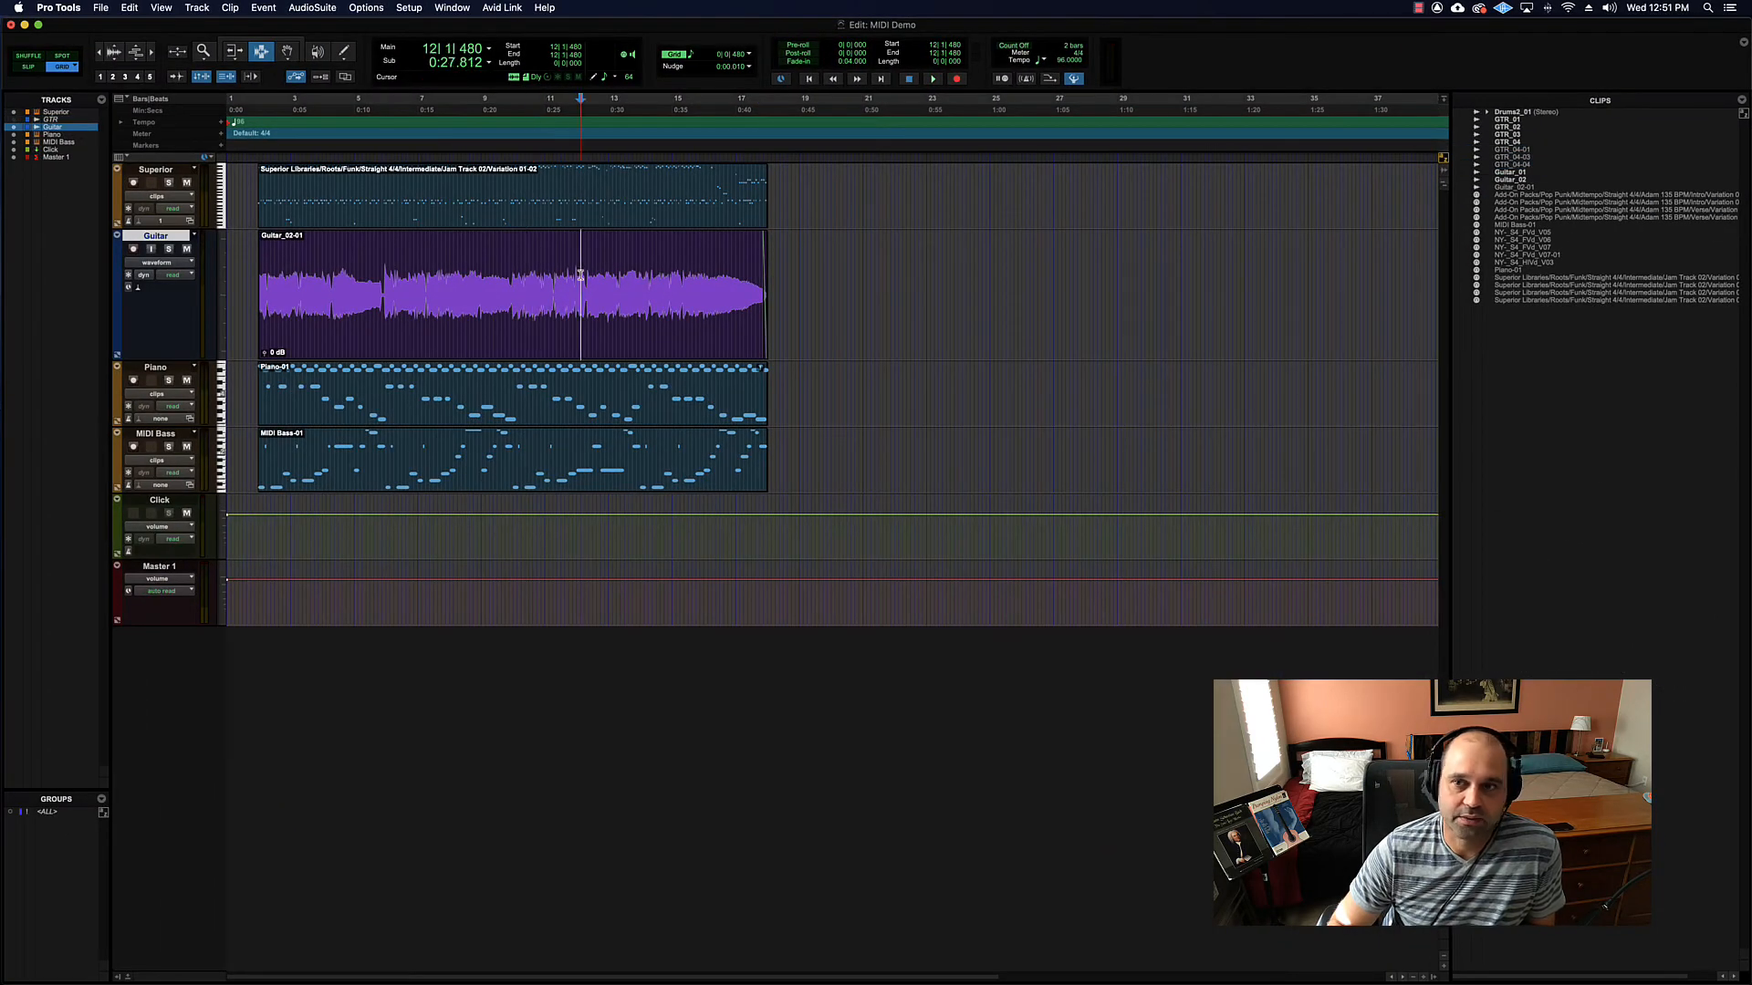
drag(257, 262, 765, 270)
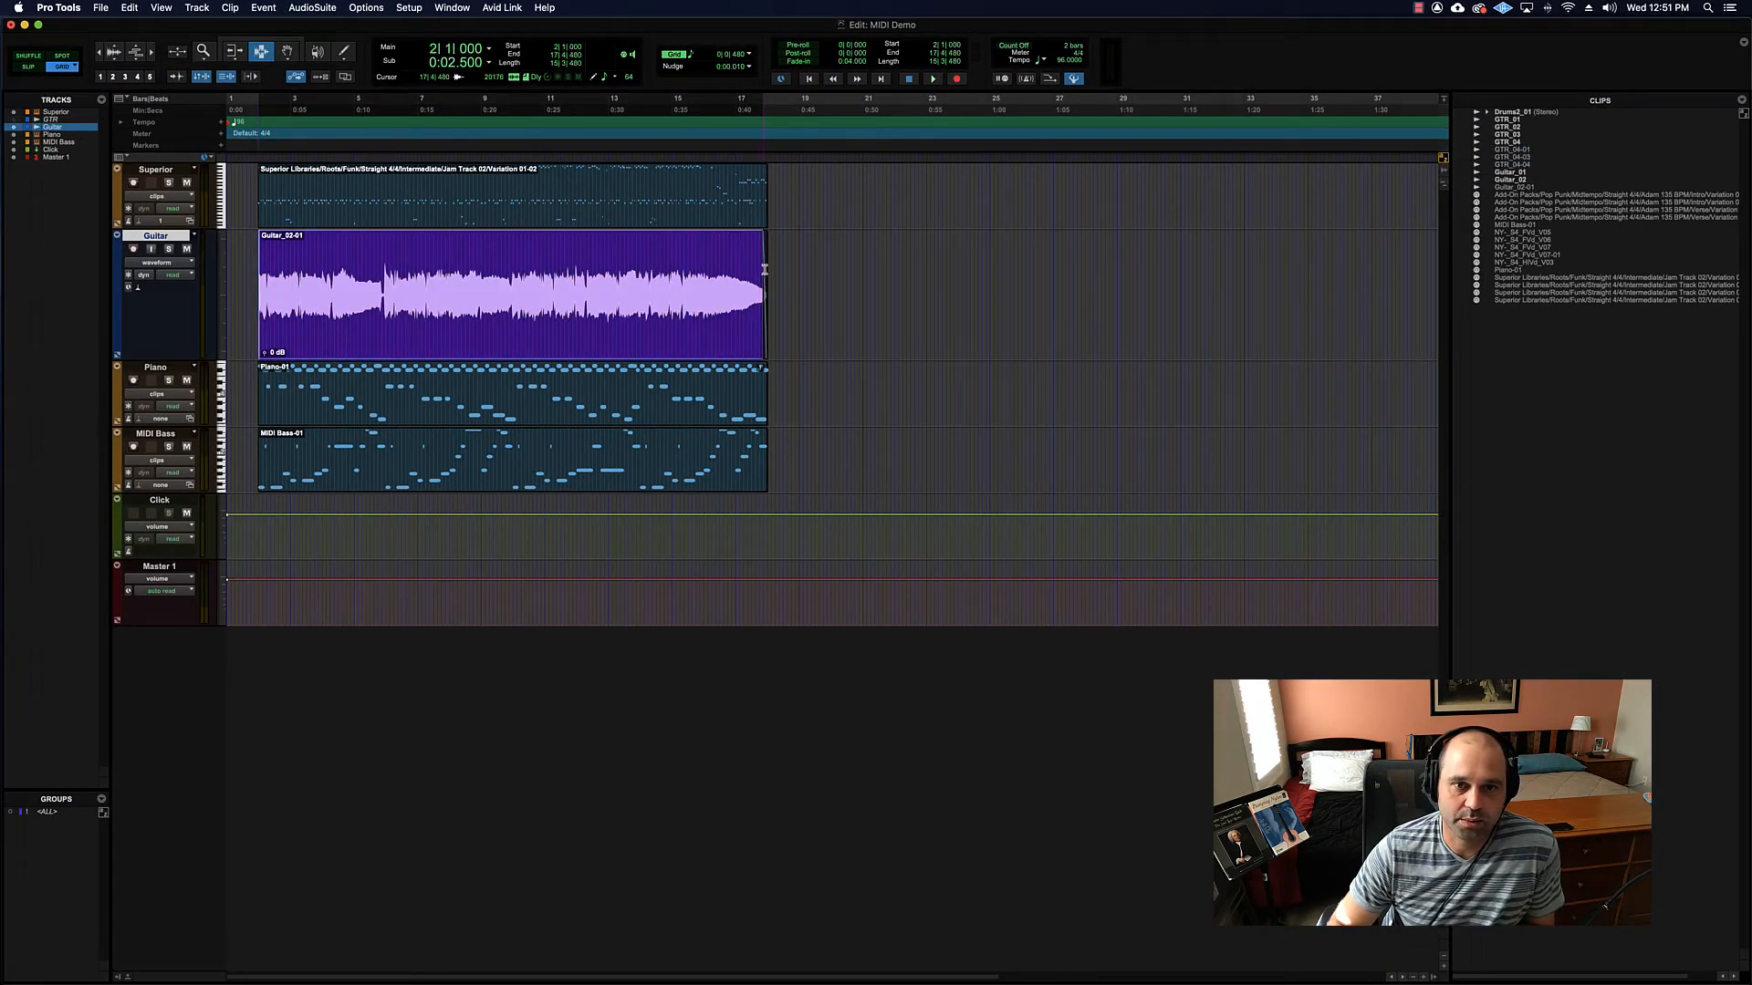
click(569, 282)
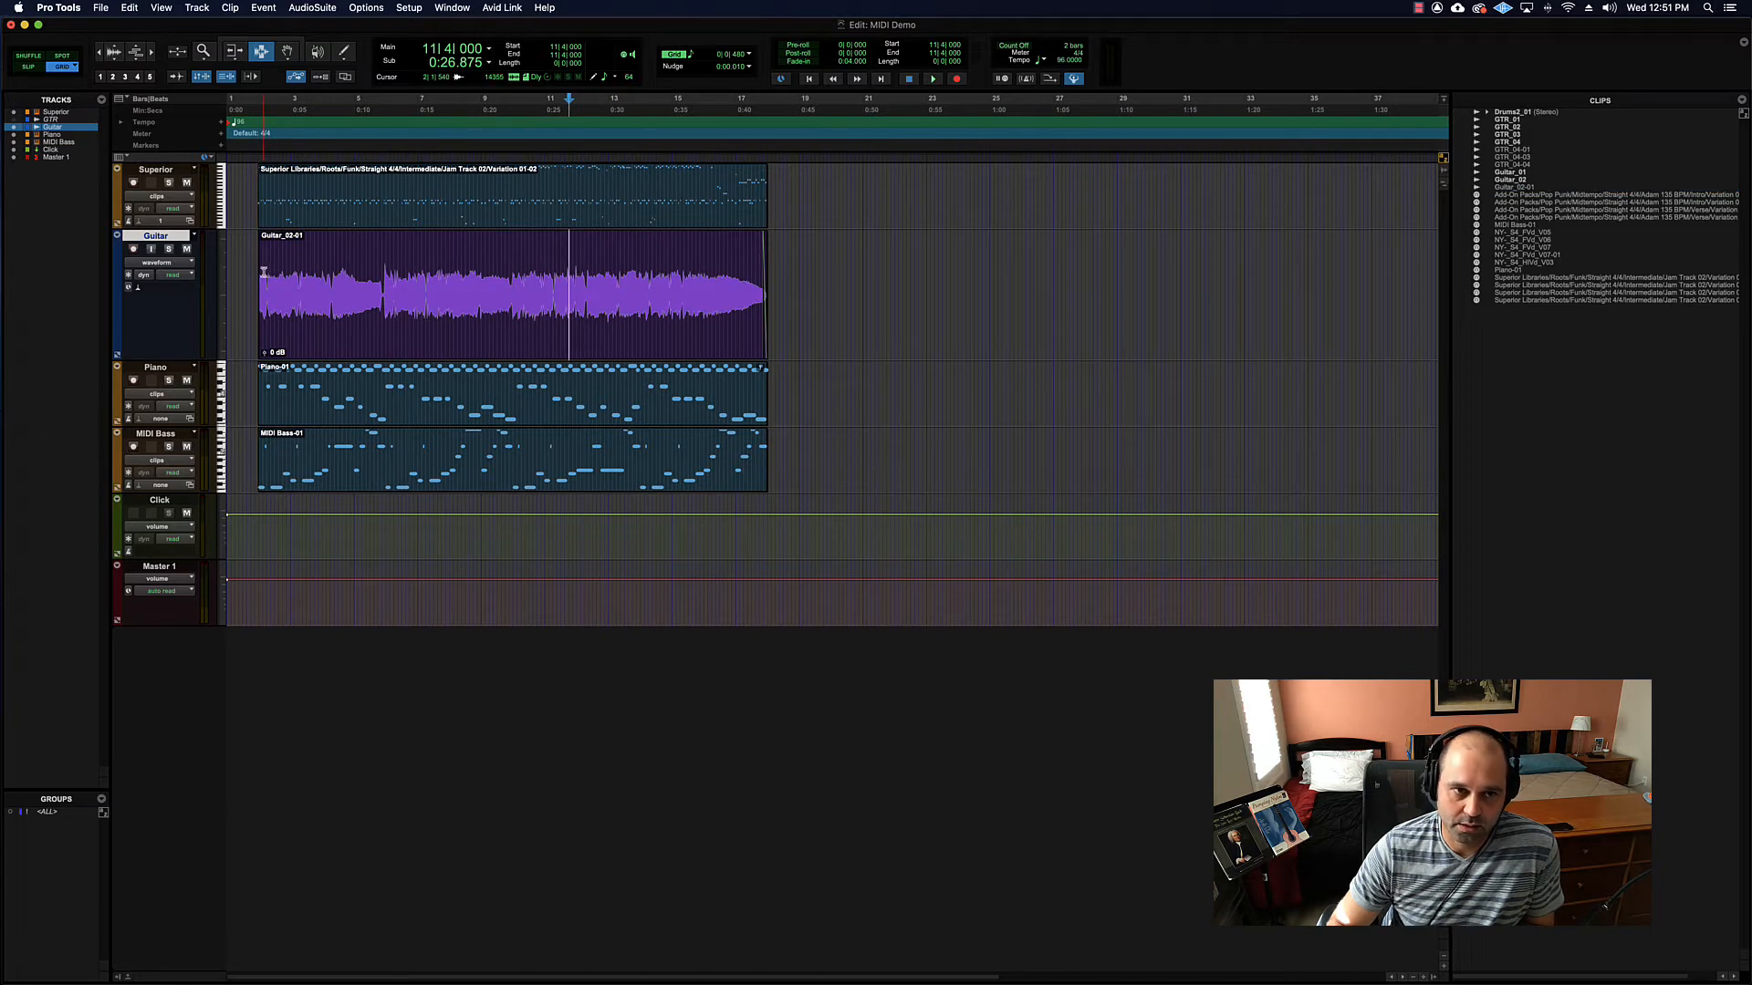
drag(260, 274, 766, 285)
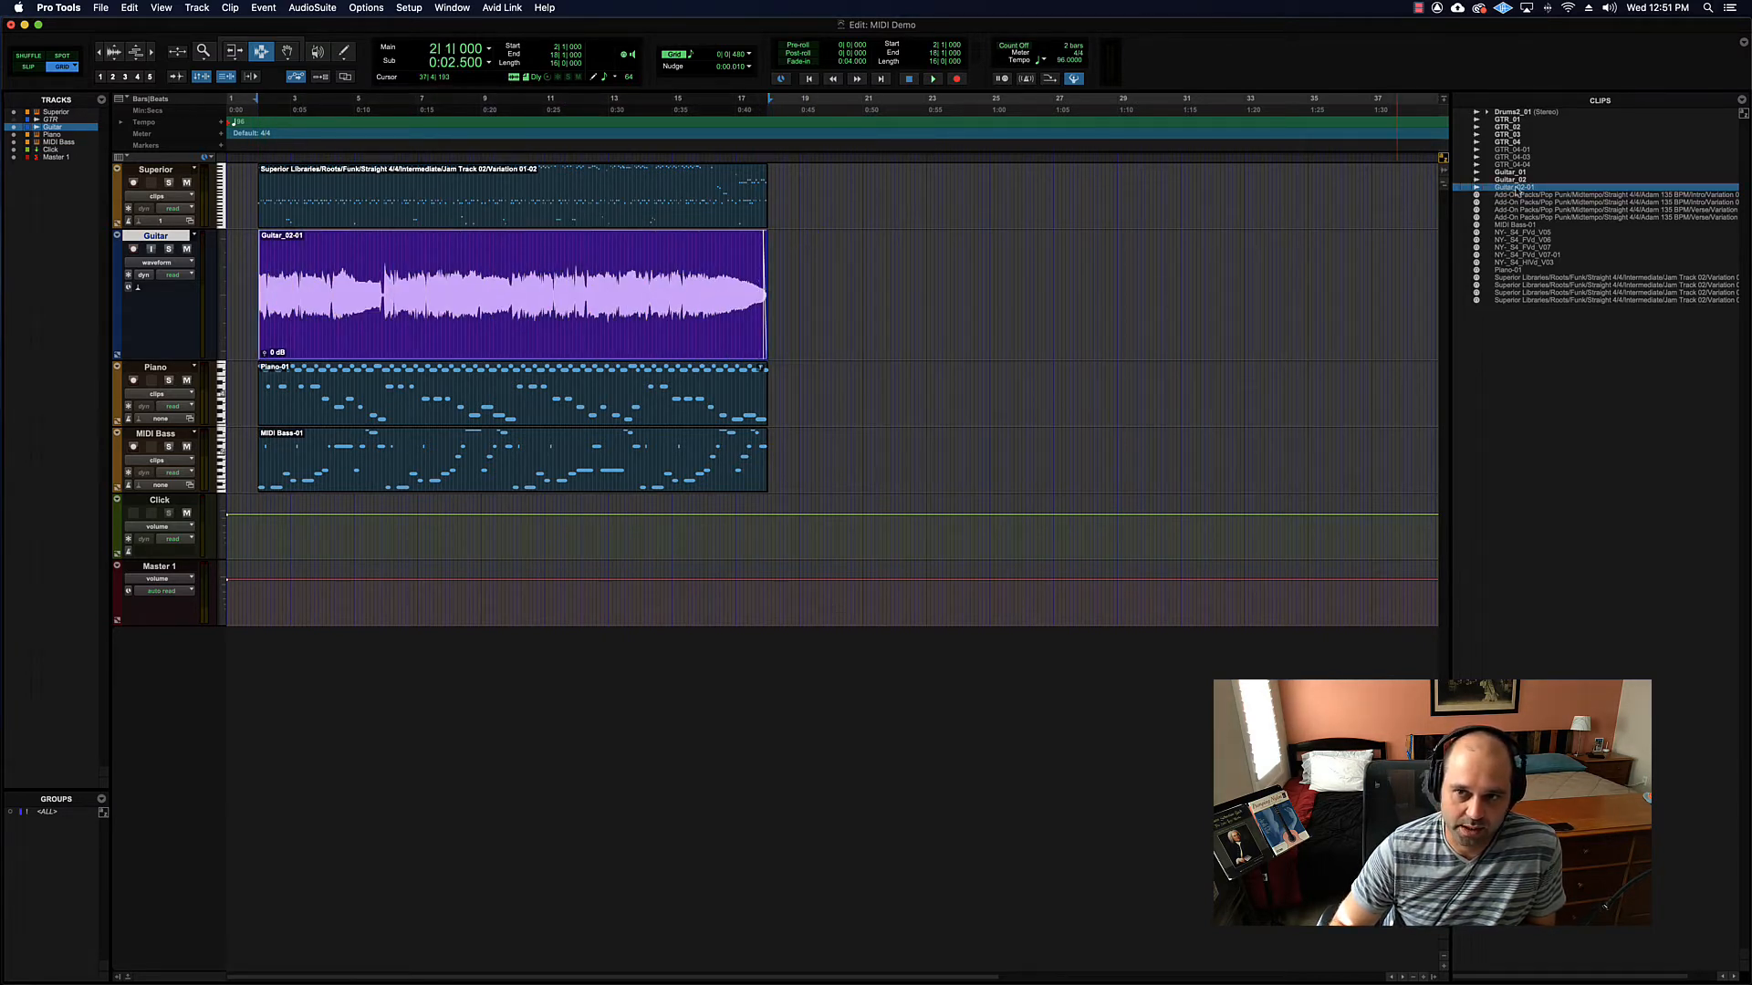
Step: Separate the Guitar clip at 11|1|000
click(602, 267)
click(532, 271)
key(super+e)
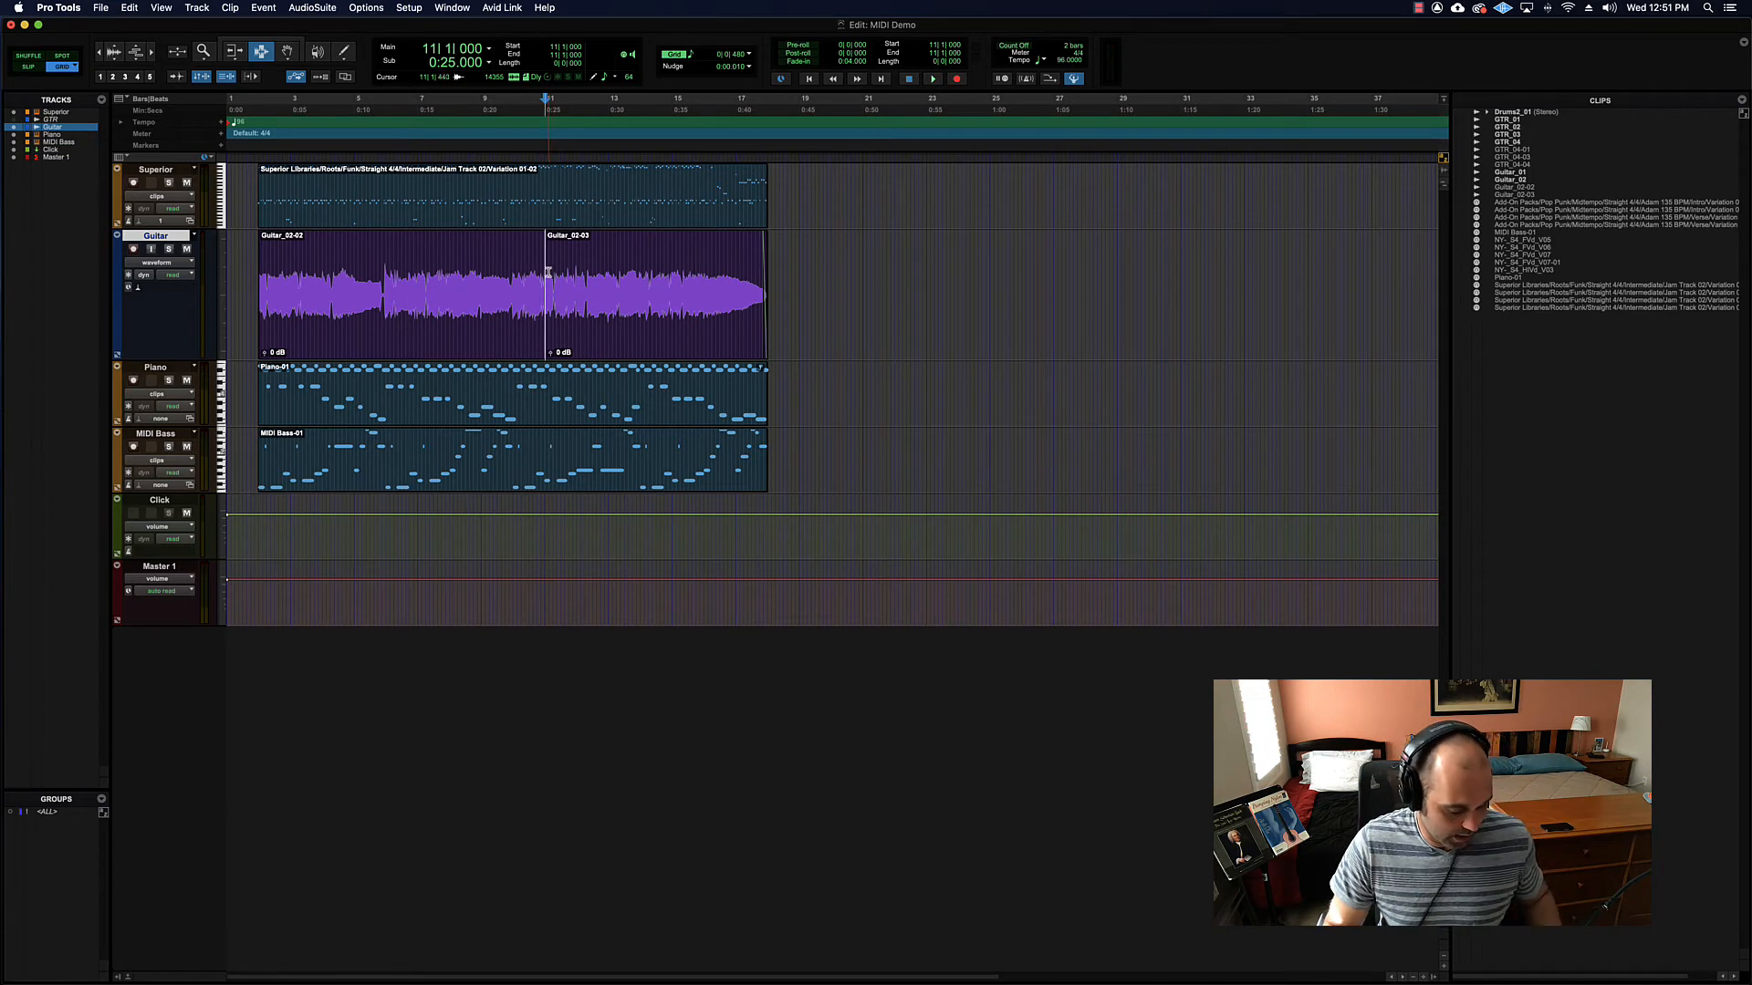
Step: With the Grabber tool, alternately select the two Guitar clips and finish with Guitar_02-02 and Guitar_02-03 selected together
key(F8)
click(610, 284)
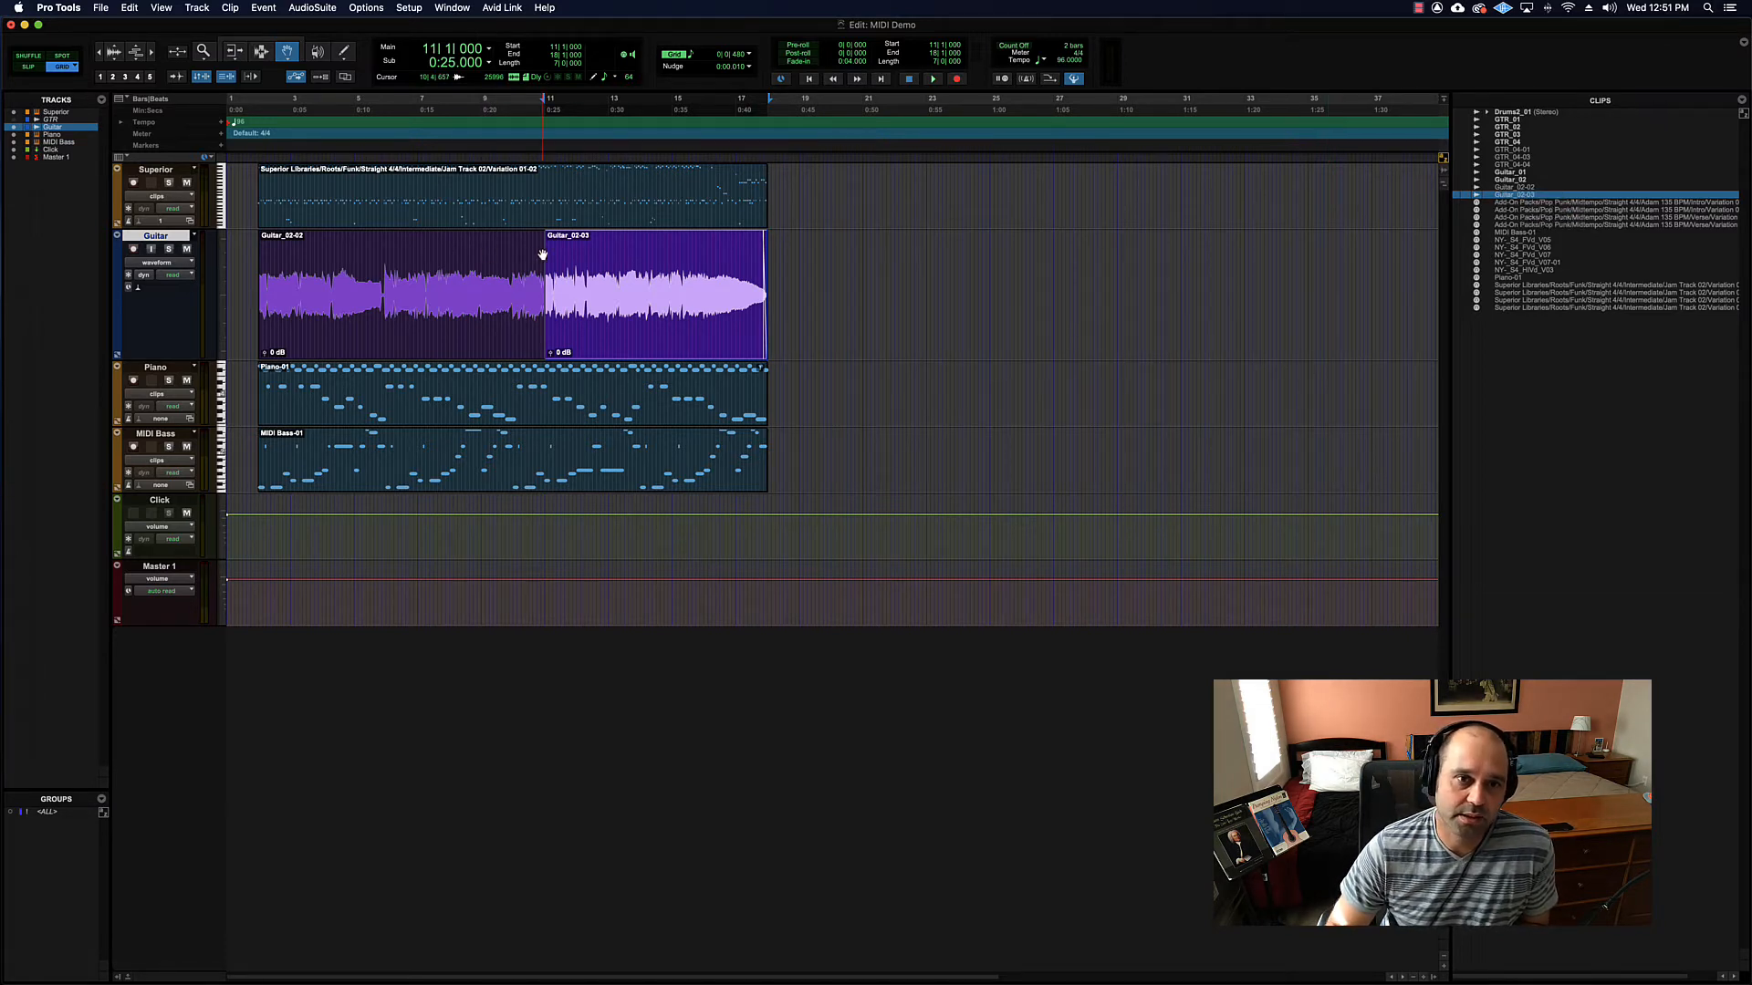
click(462, 256)
click(643, 271)
click(506, 274)
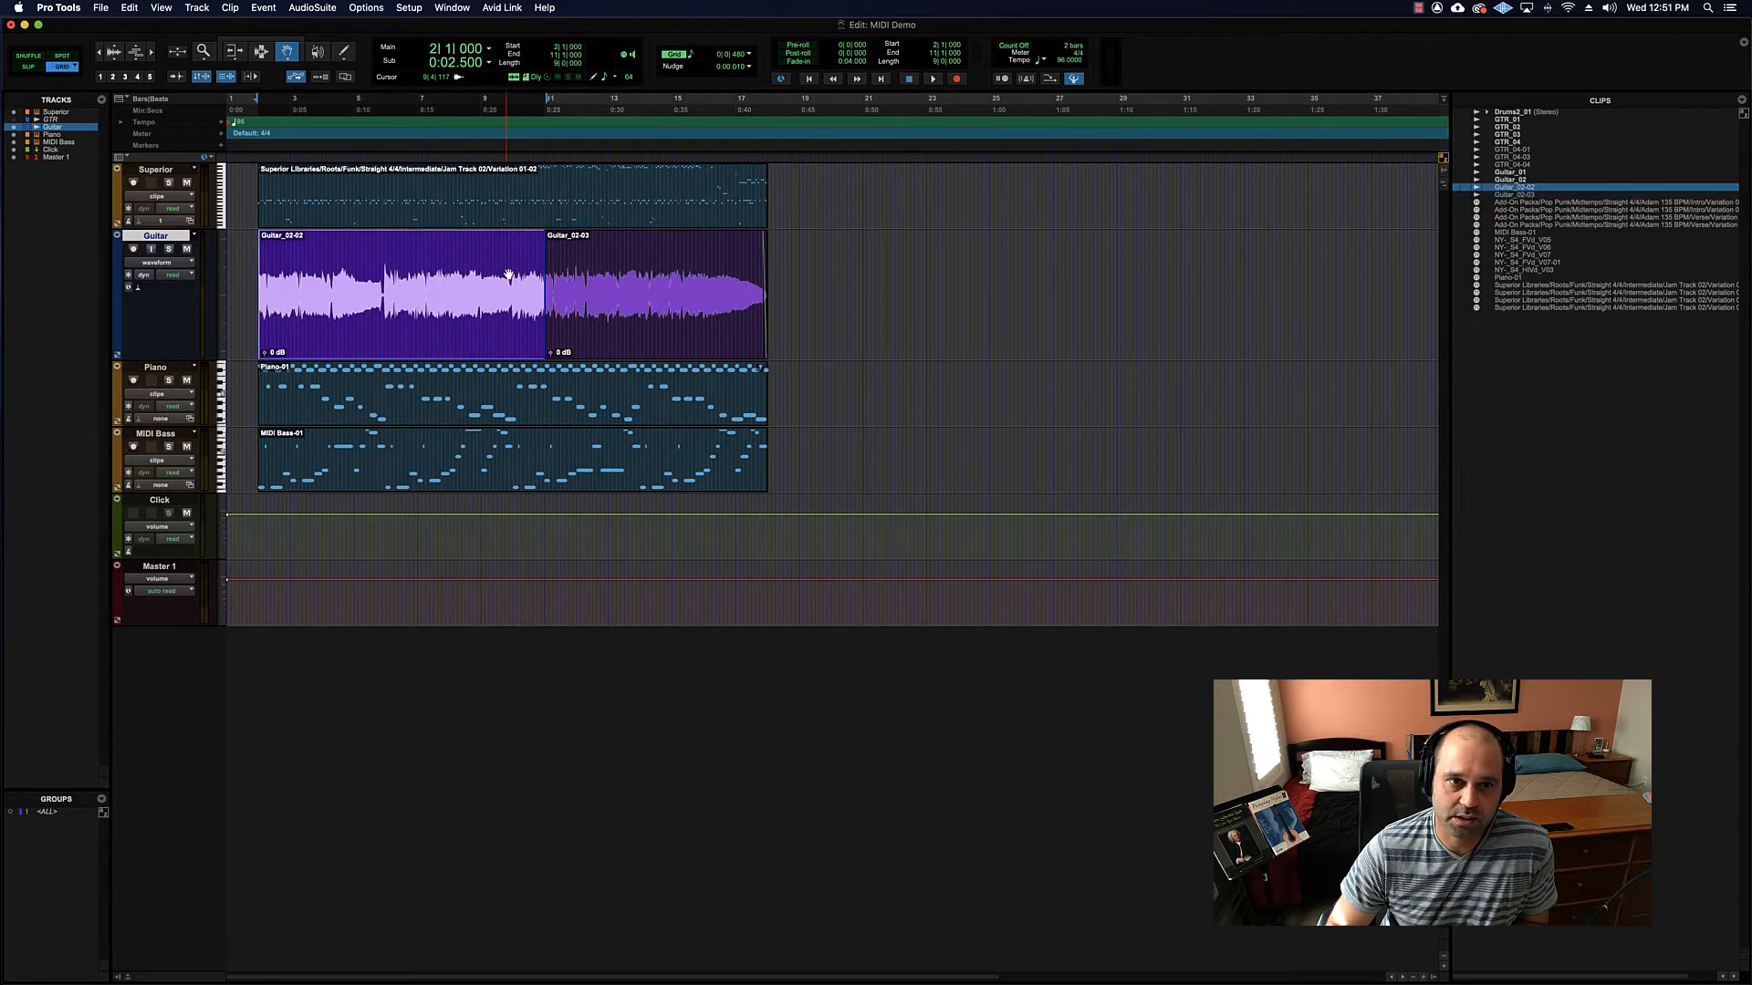
click(608, 276)
click(463, 273)
click(627, 280)
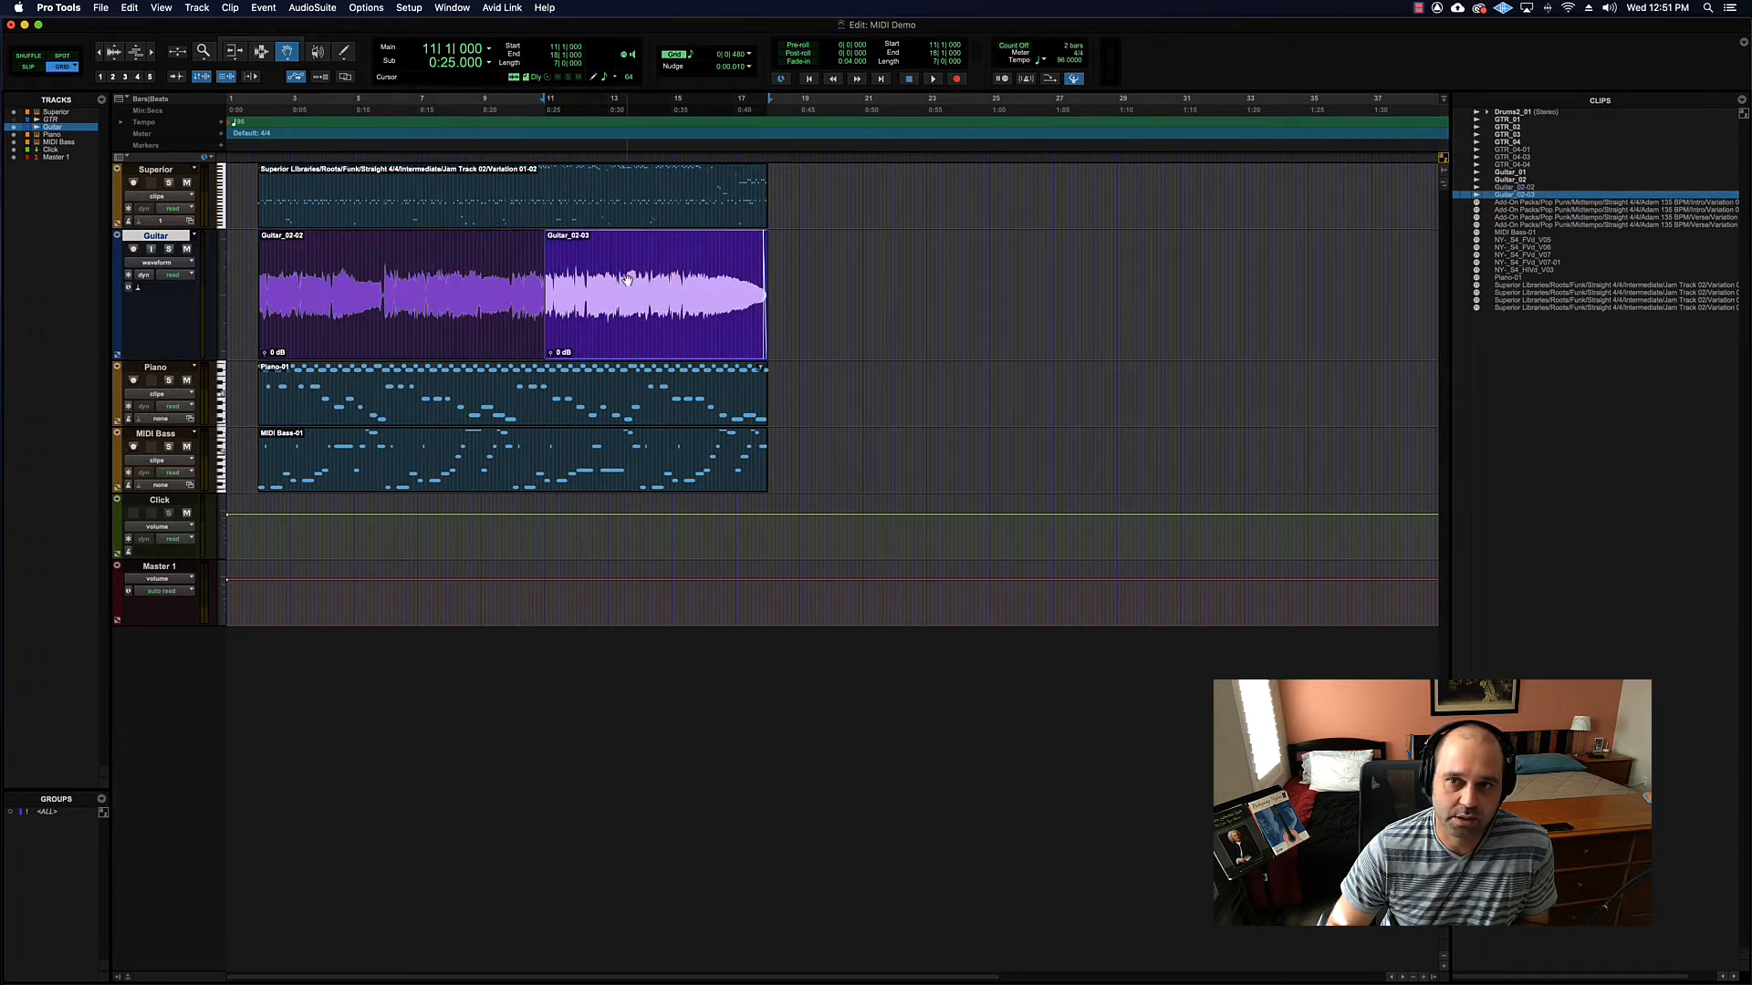
click(451, 276)
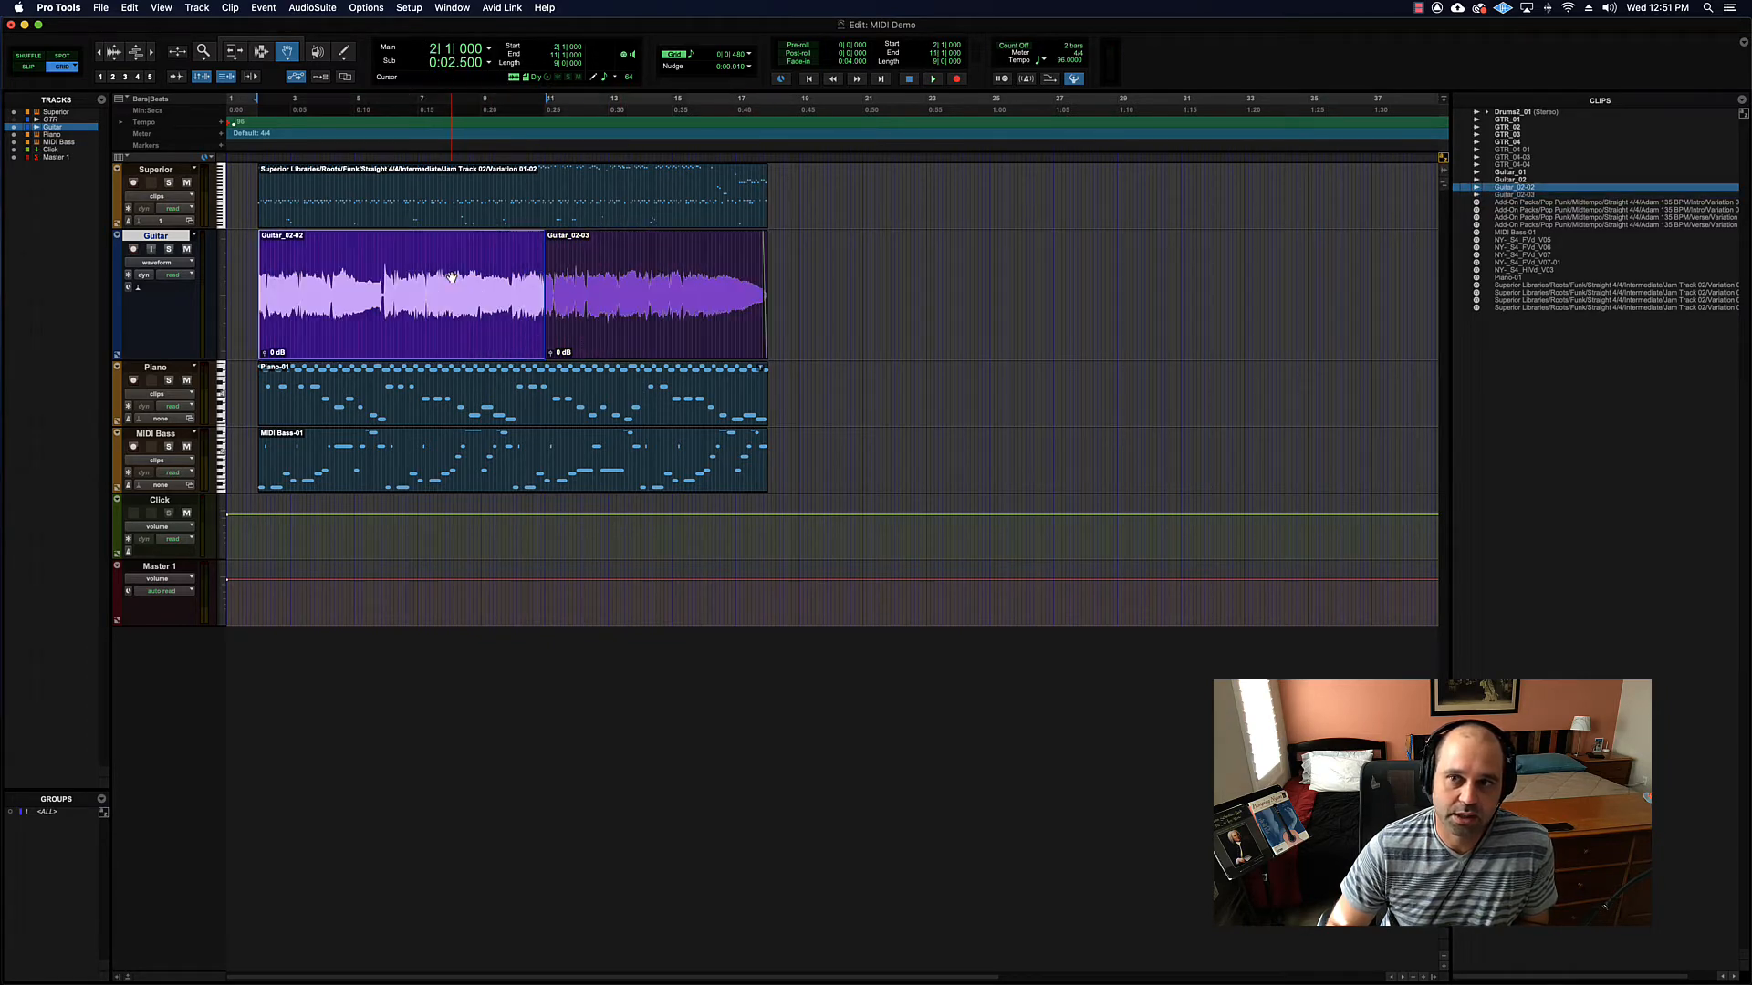
shift+click(600, 273)
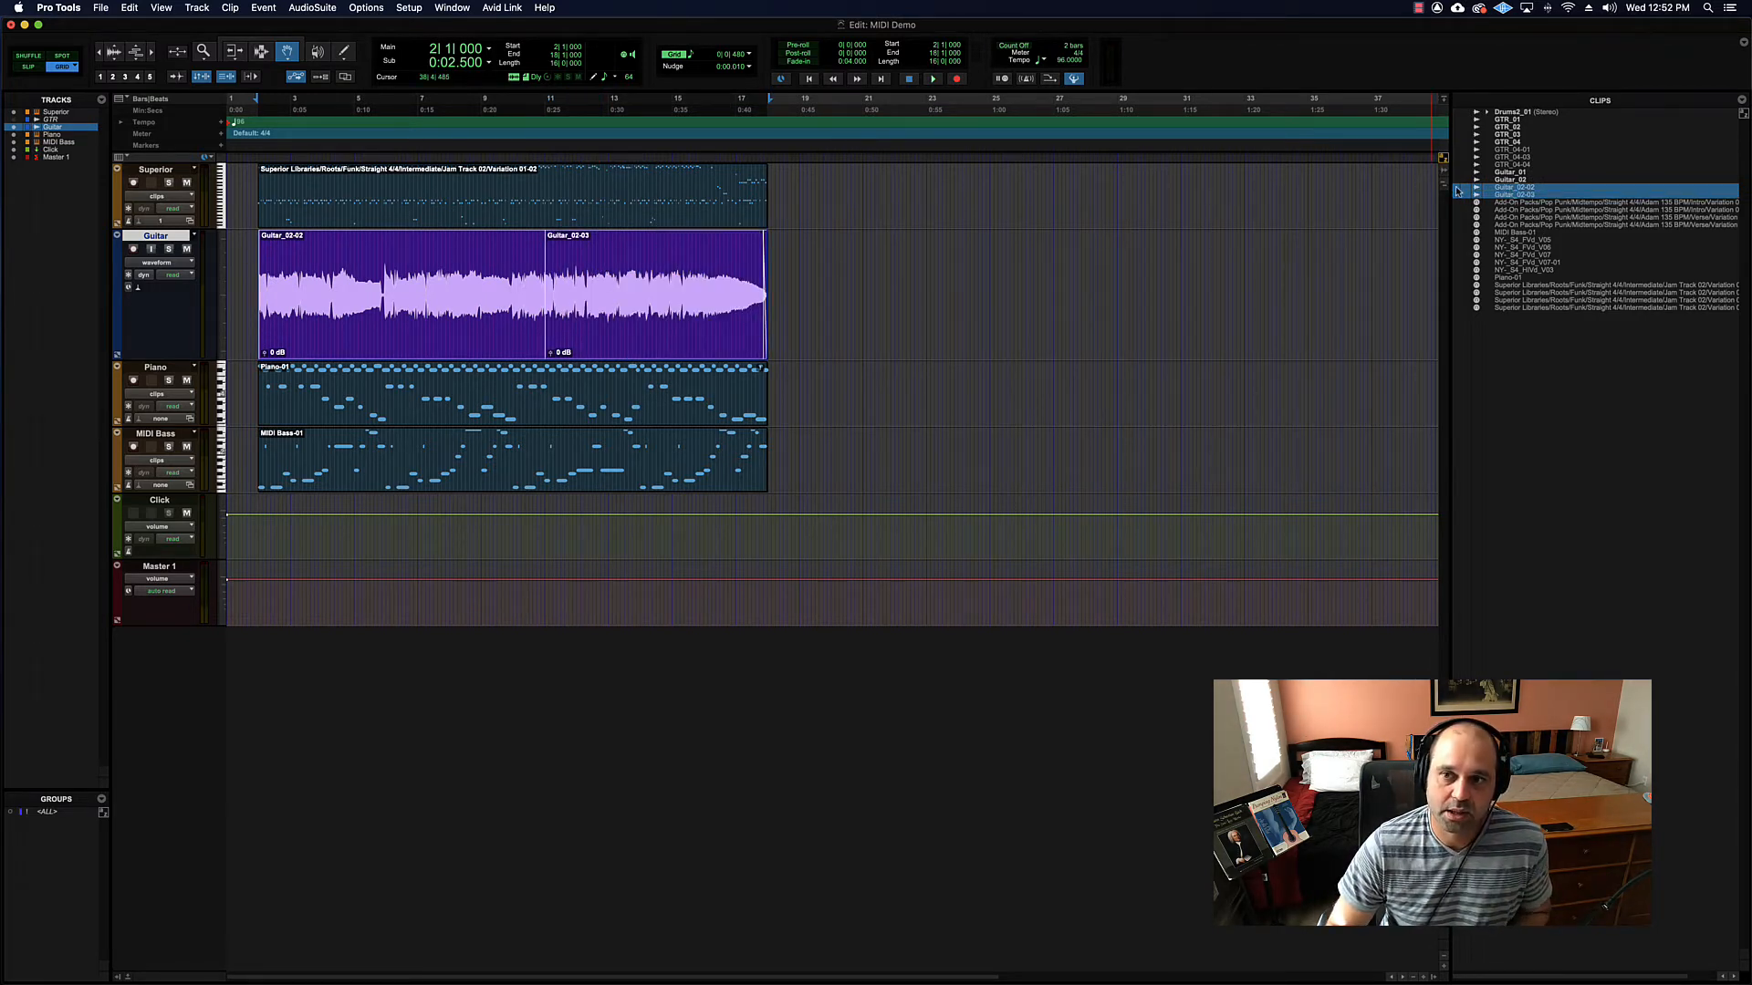
Step: Select the Piano-01 clip from the Clips list, followed by the MIDI Bass-01 clip on its track
click(1581, 279)
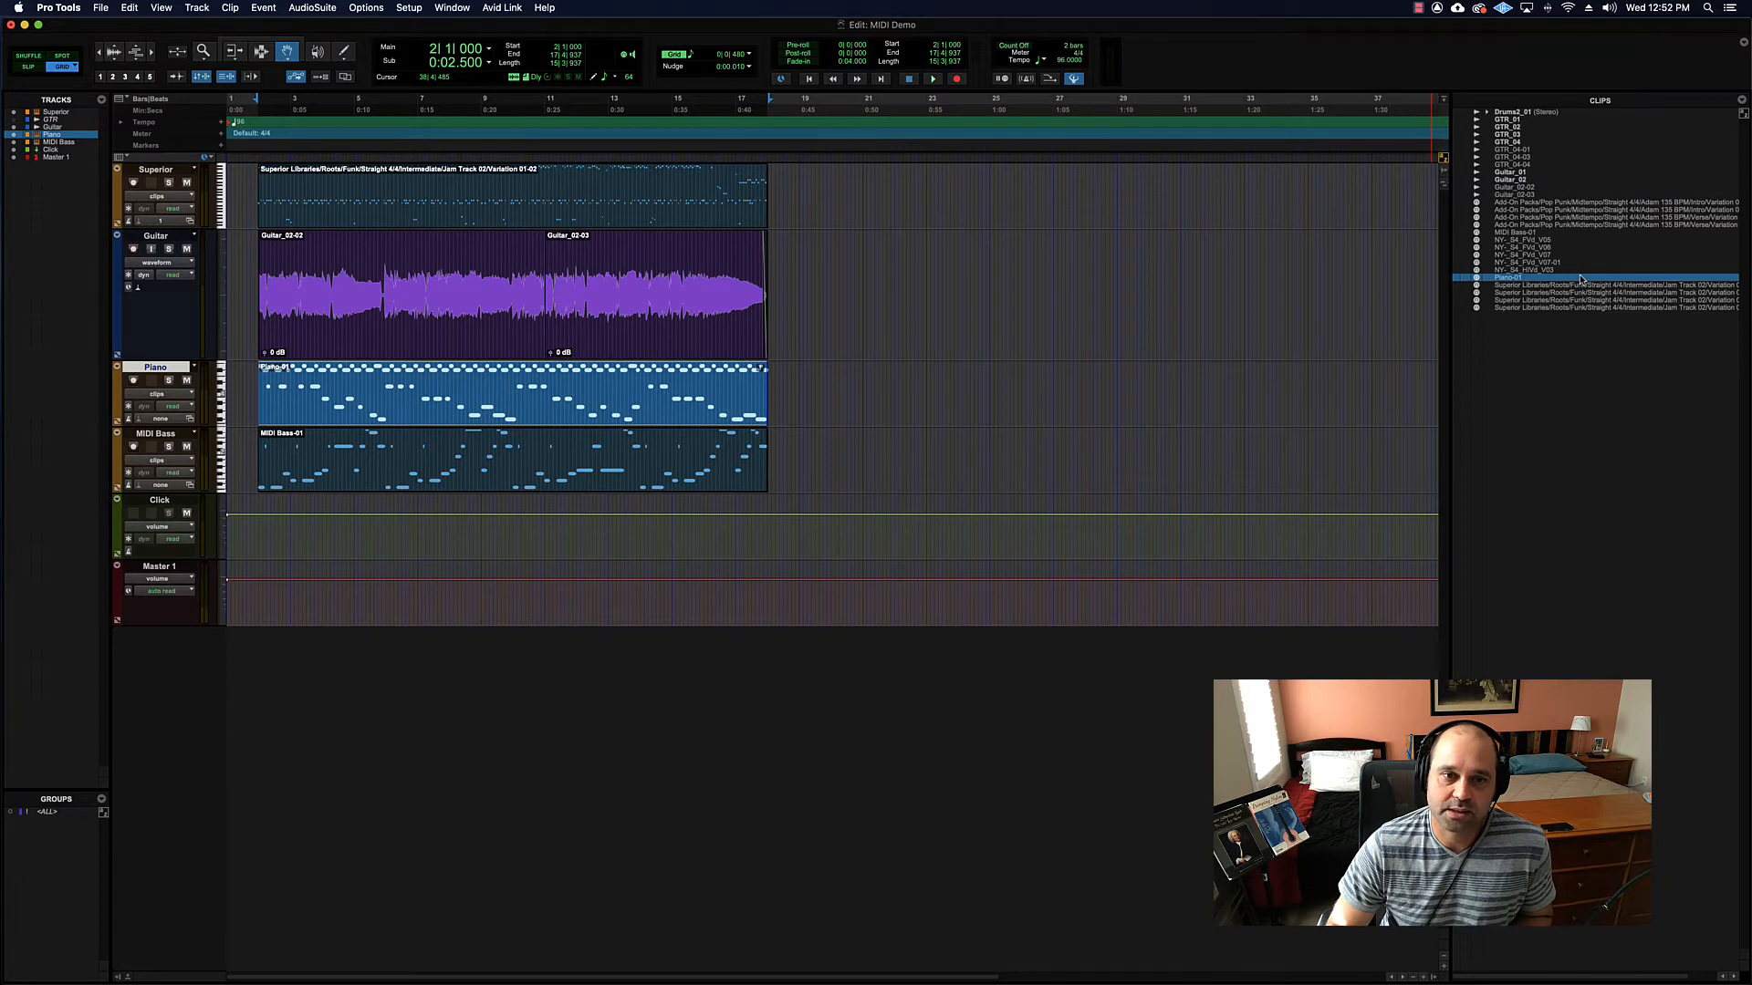
click(588, 463)
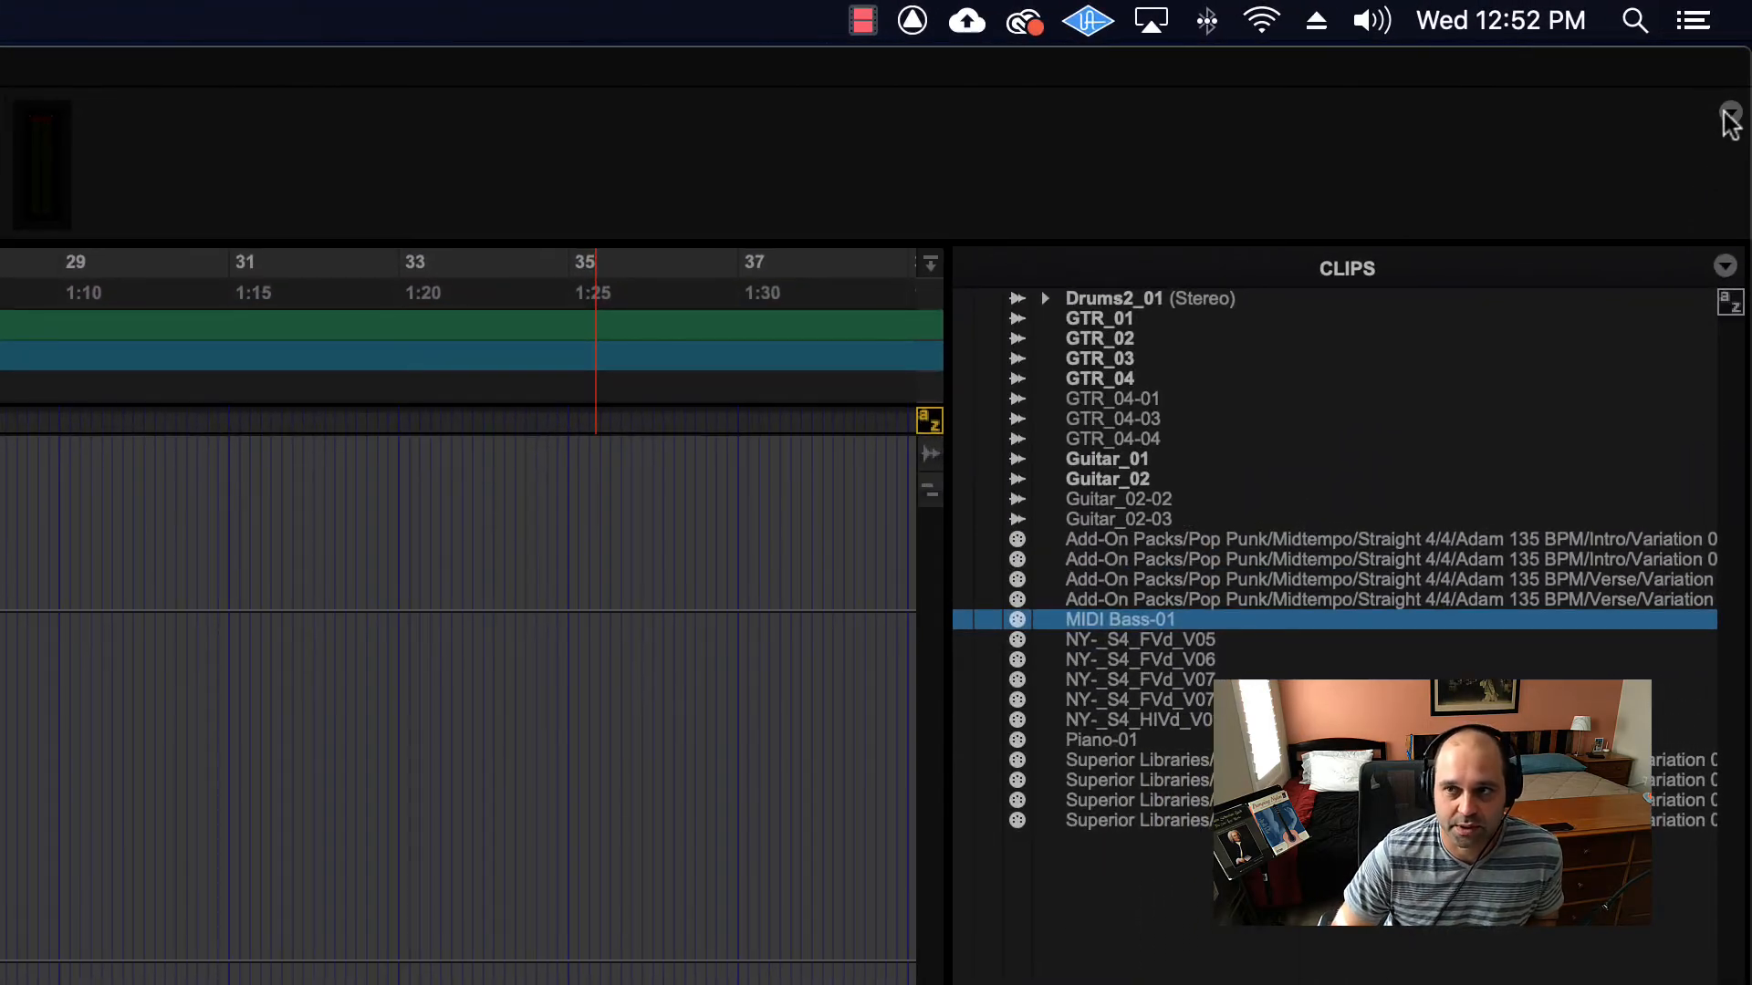
Step: Hide the Clip List from the Edit window
click(1743, 42)
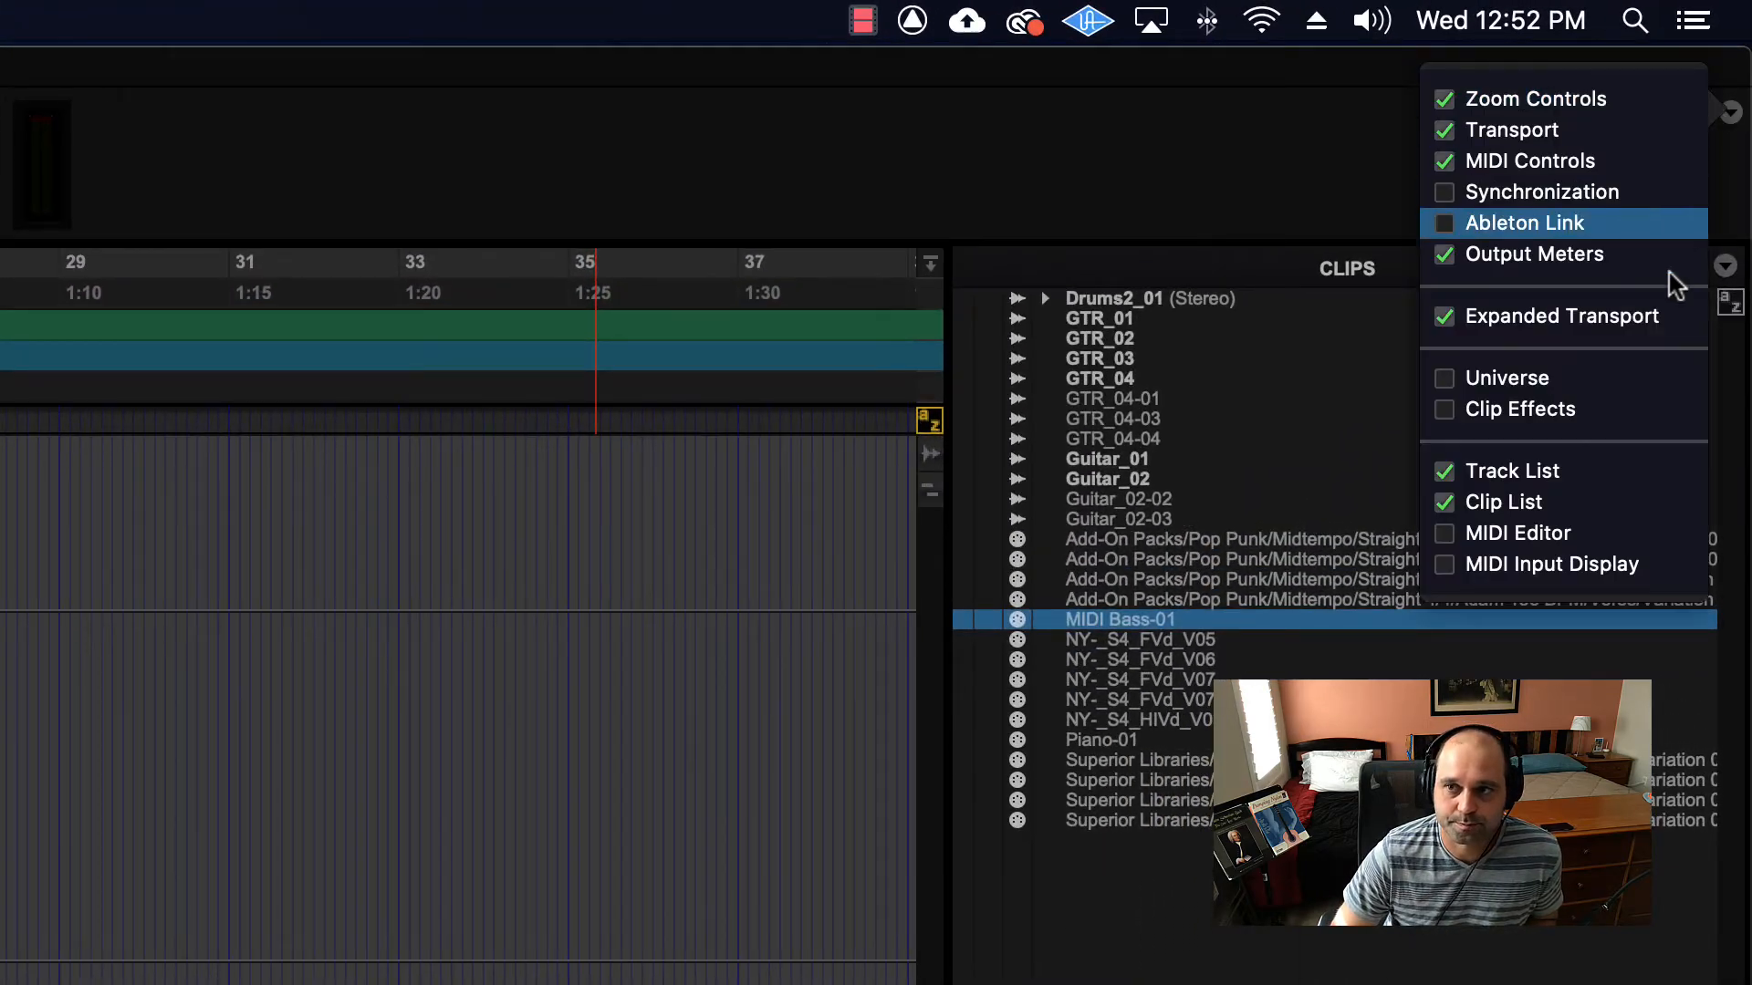
click(1460, 501)
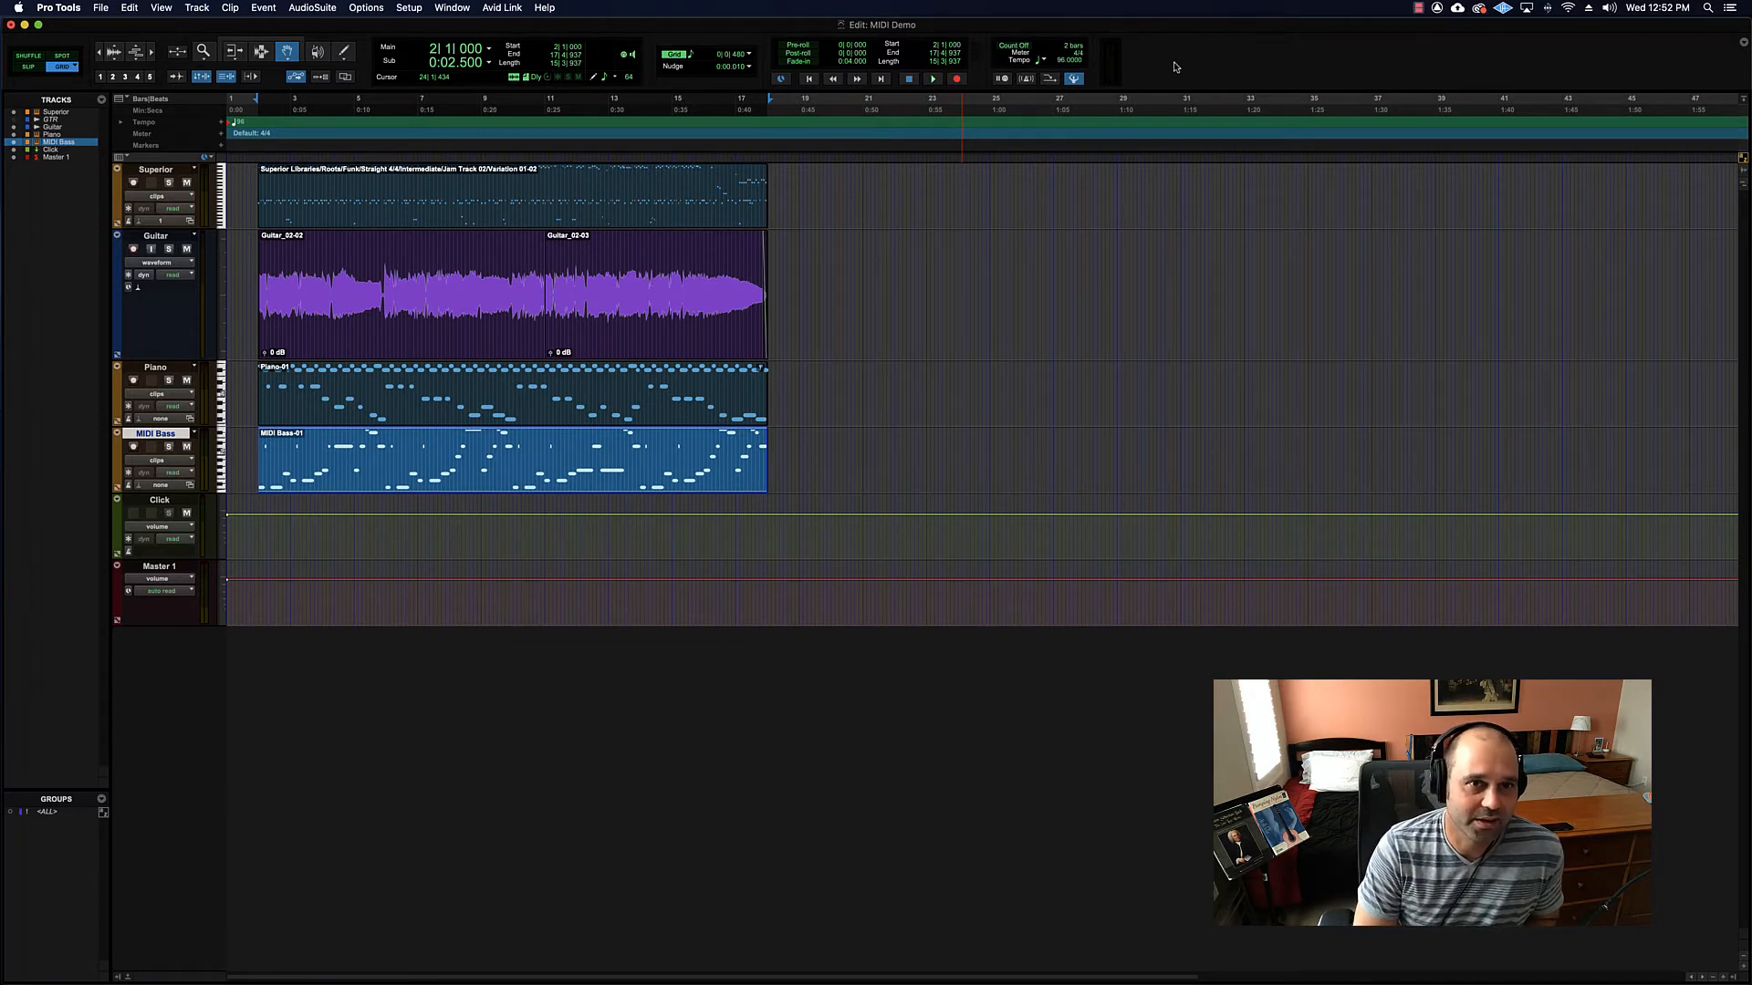
Step: Toggle the MIDI Controls, Transport and Zoom Controls off and back on, leaving all three shown
click(1743, 46)
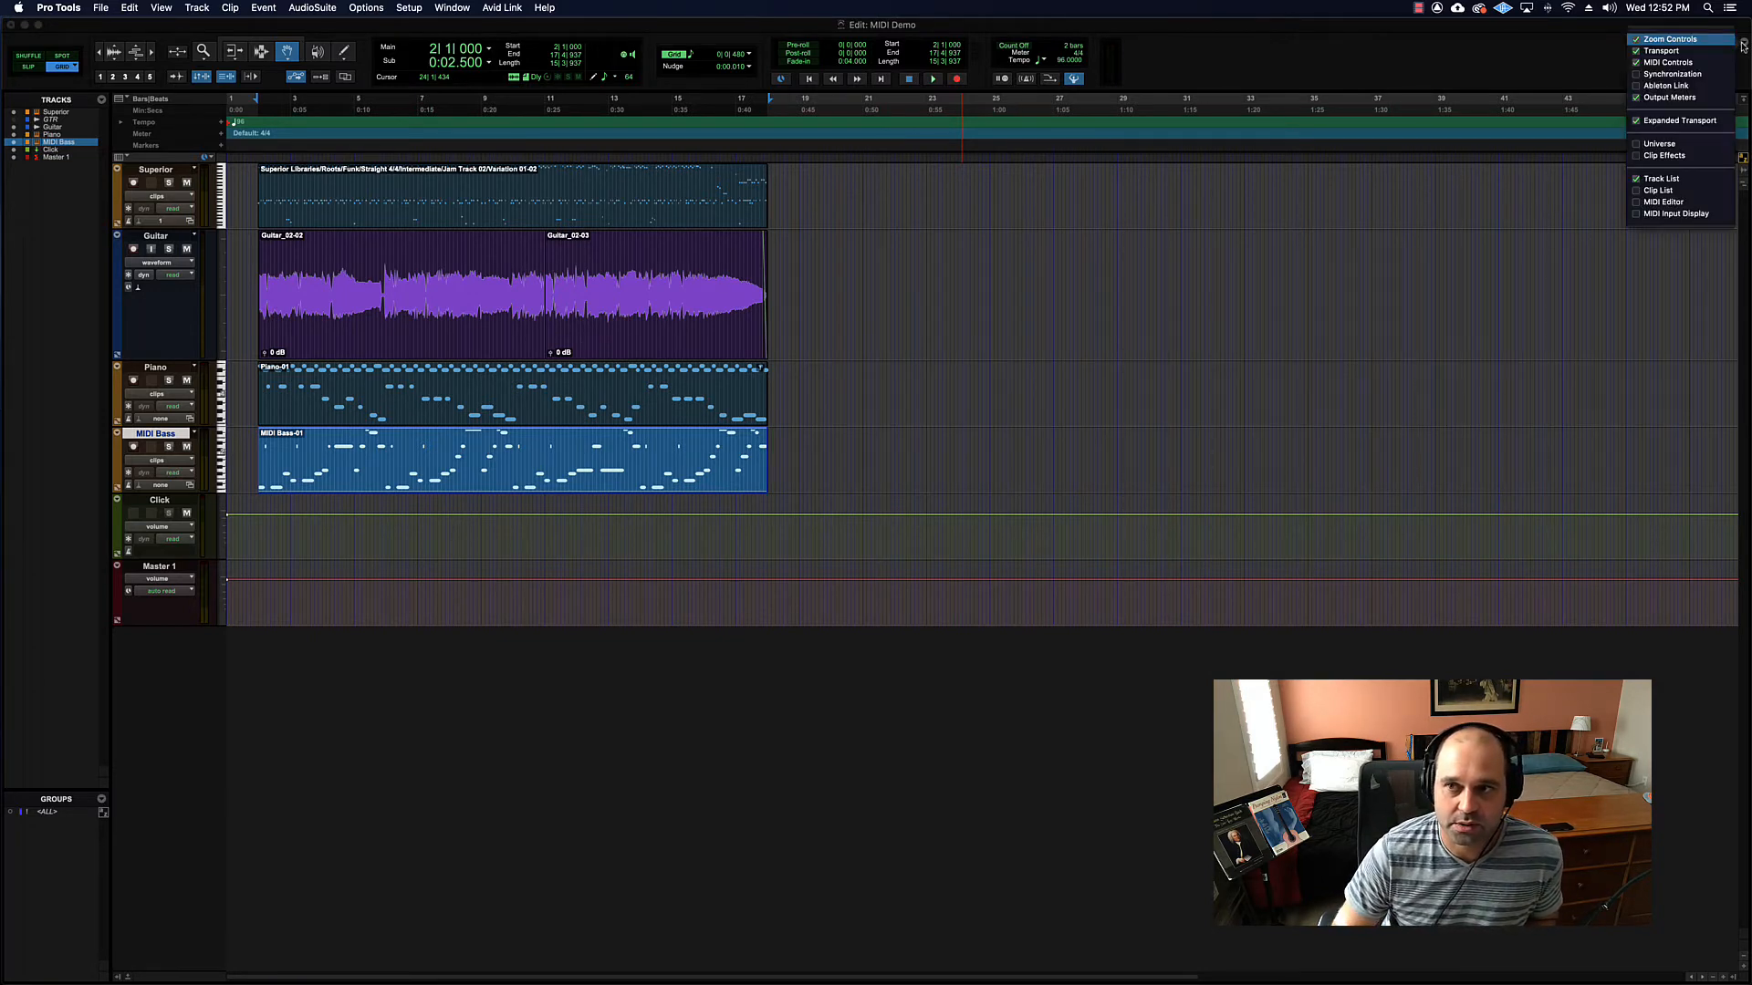
click(1636, 62)
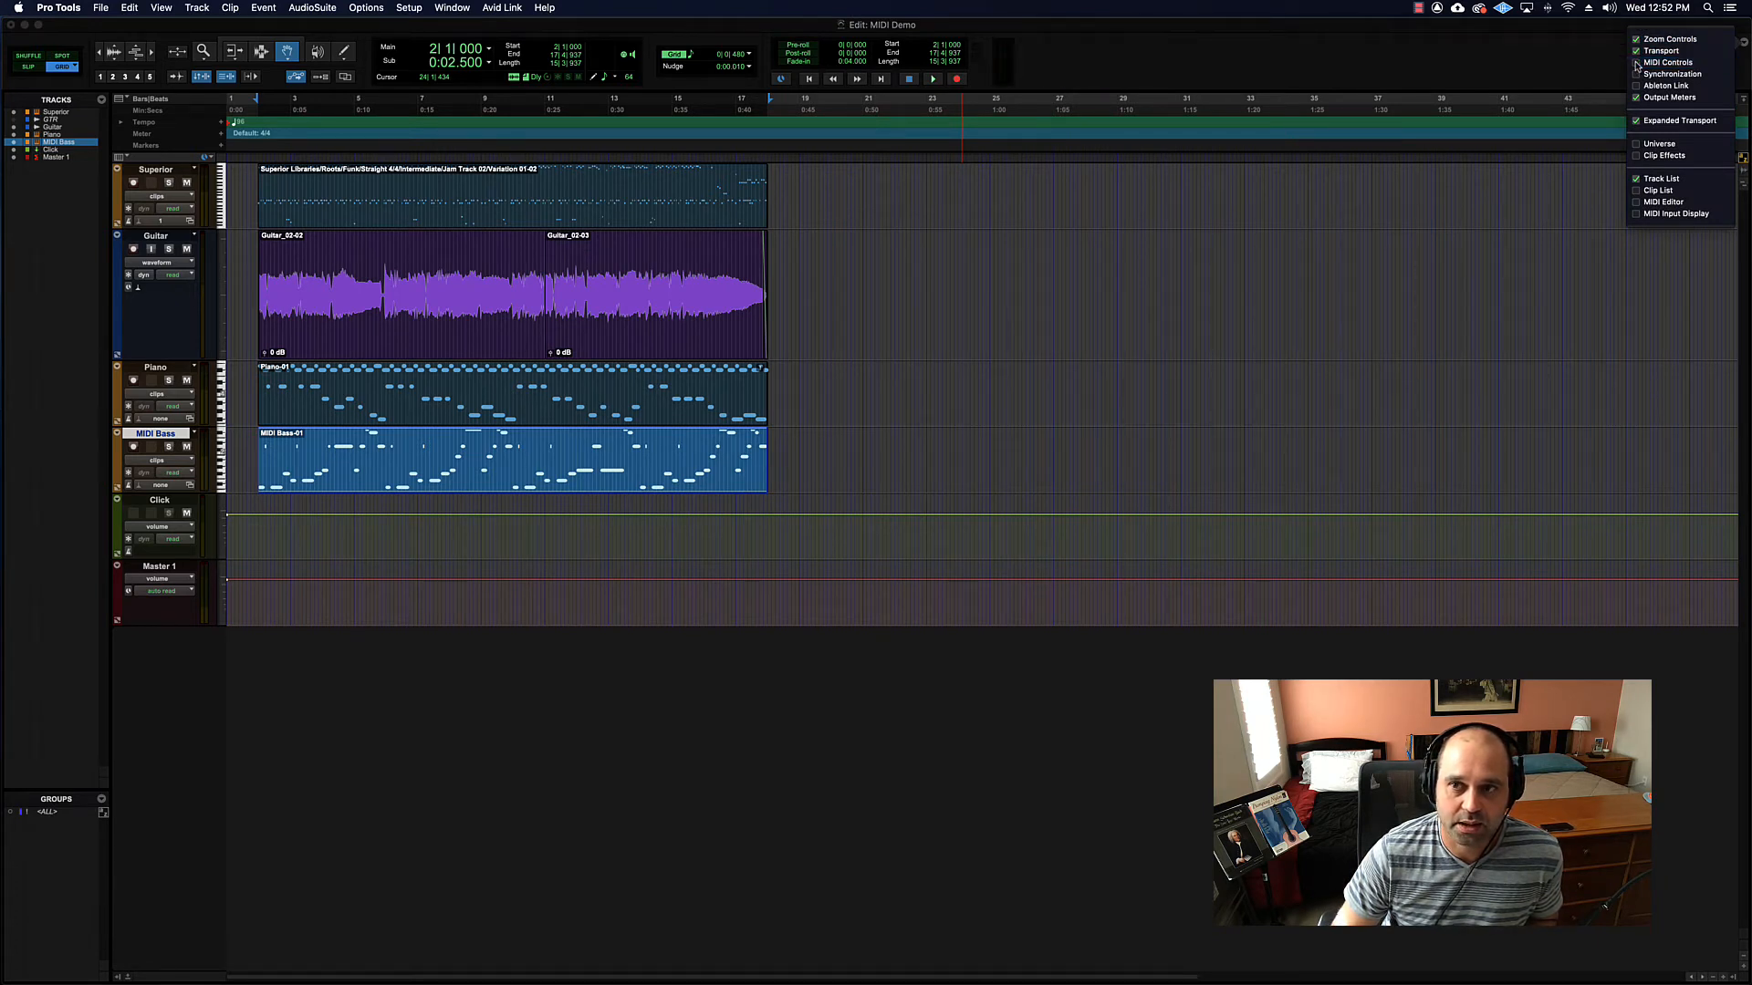
click(1636, 63)
click(1636, 52)
click(1636, 52)
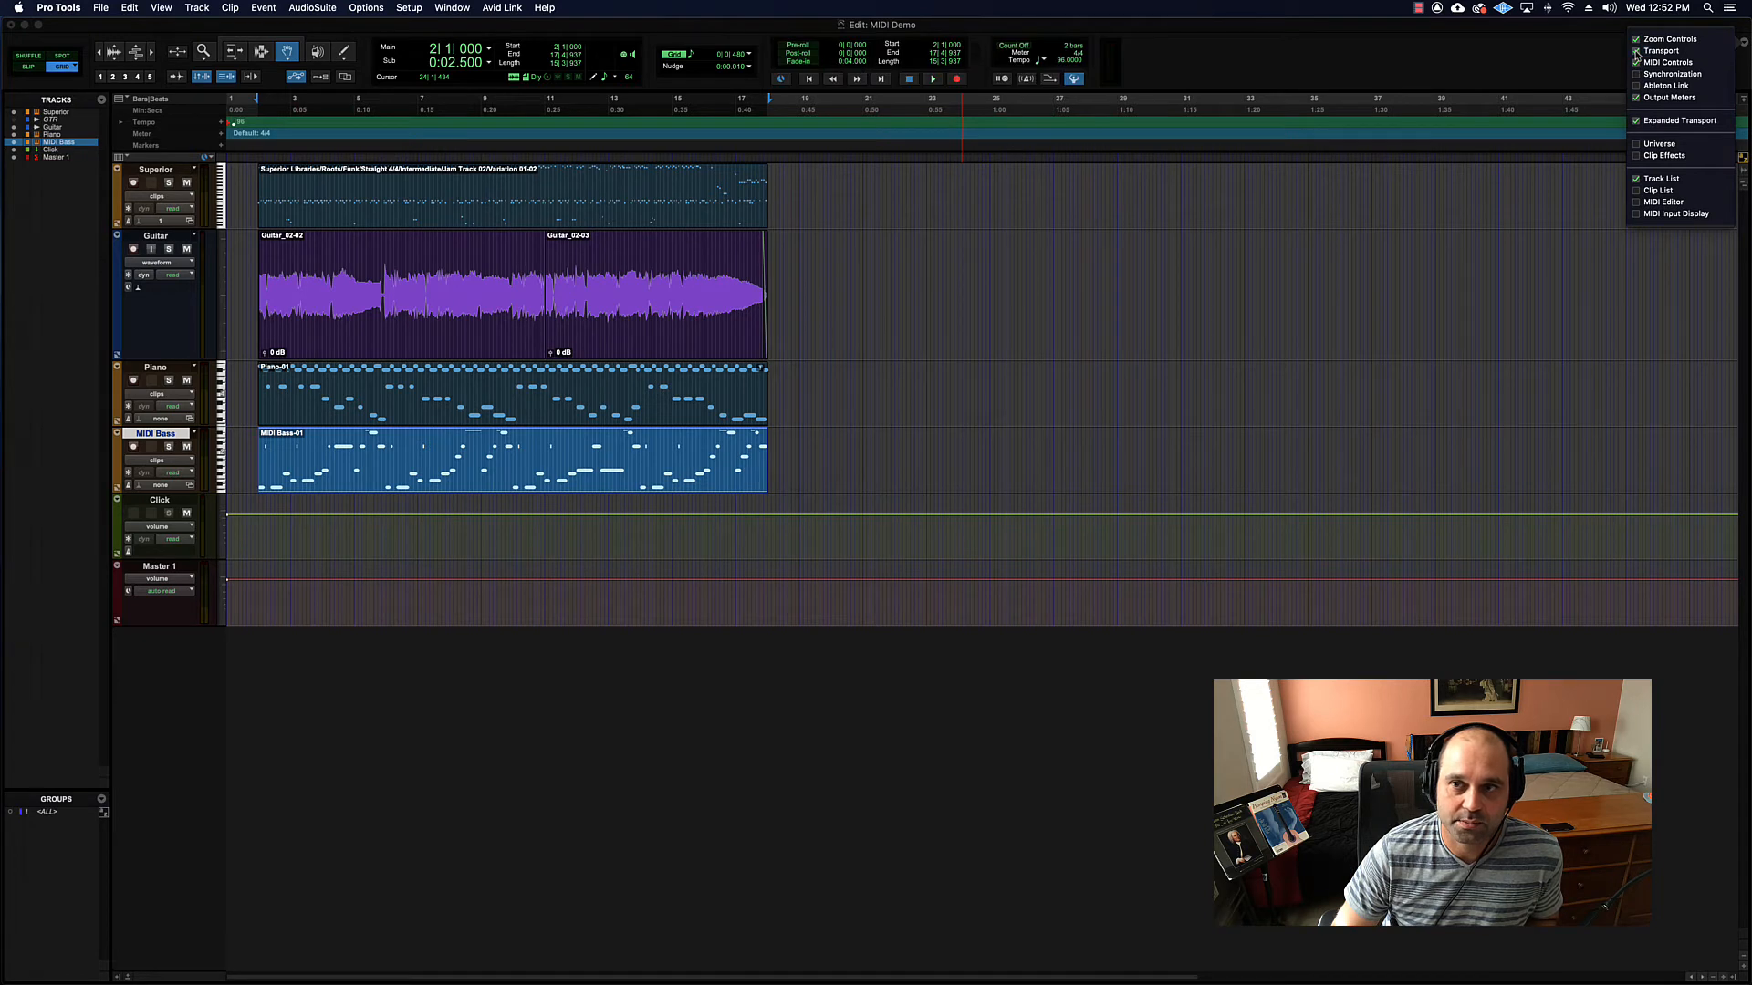
click(1636, 52)
click(1635, 52)
click(1636, 41)
click(1636, 41)
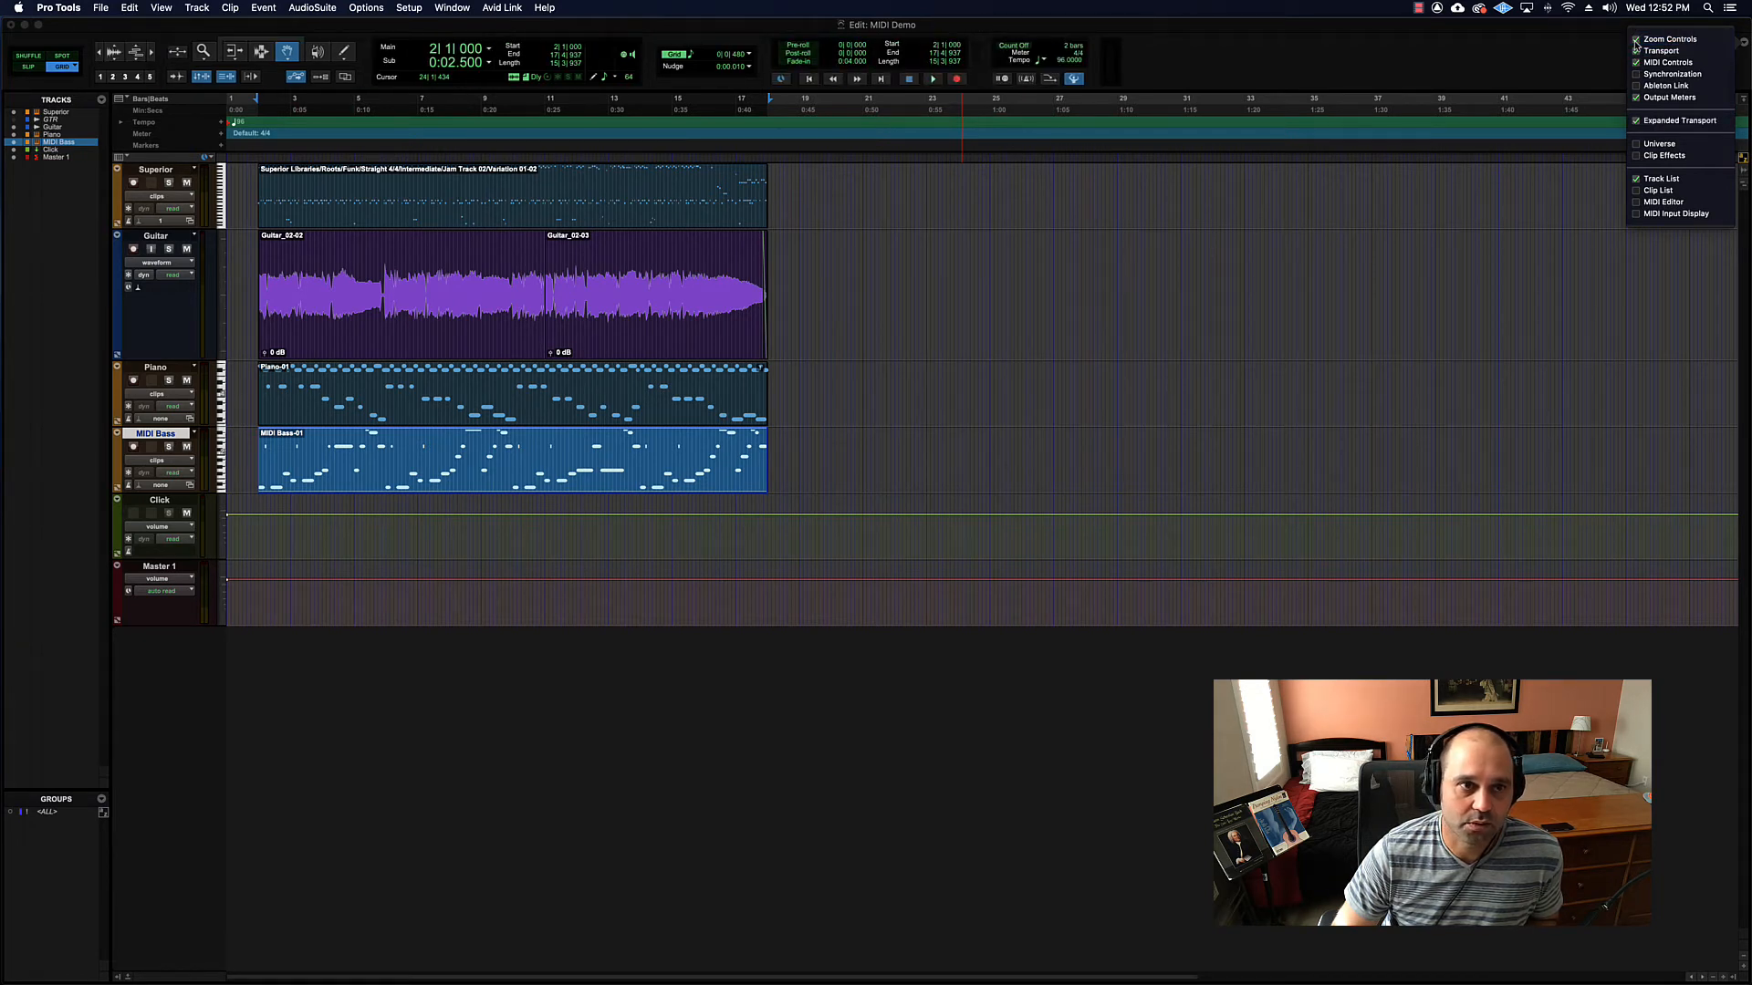
Step: Toggle the Zoom Controls in the Edit window toolbar off and back on
click(1636, 41)
click(1636, 41)
click(1506, 58)
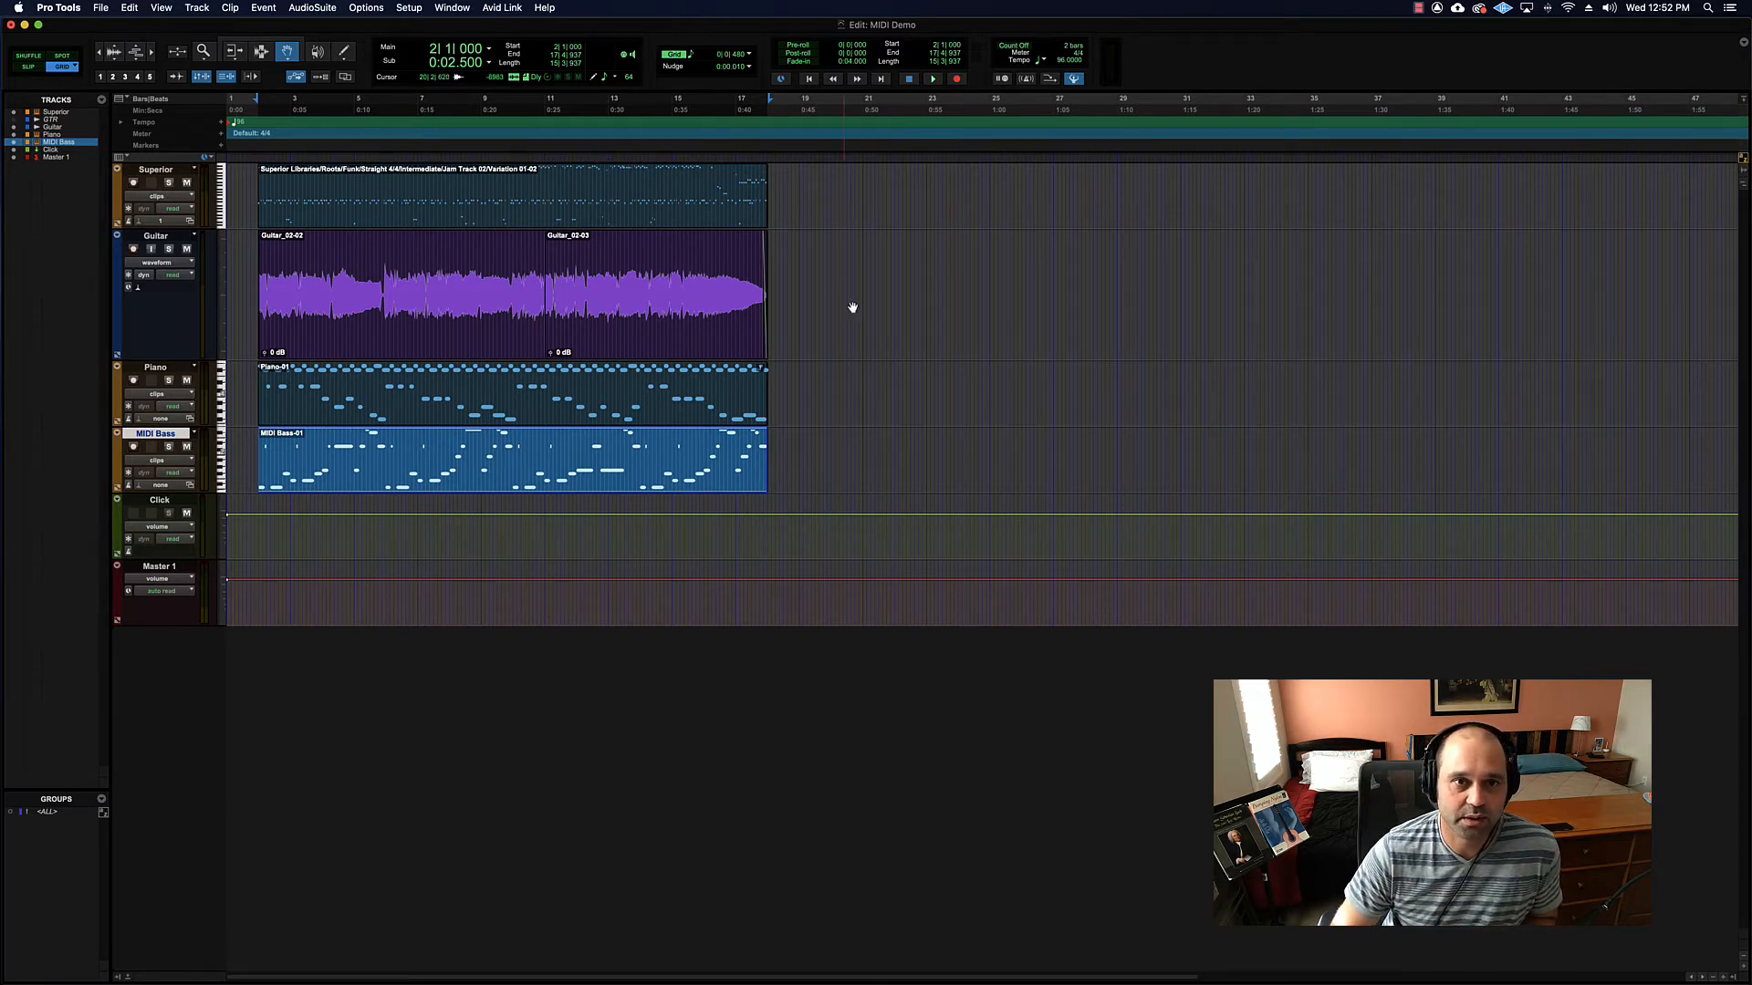
Step: Switch to the Mix window and move the Guitar channel strip ahead of the Superior channel strip
key(super+equal)
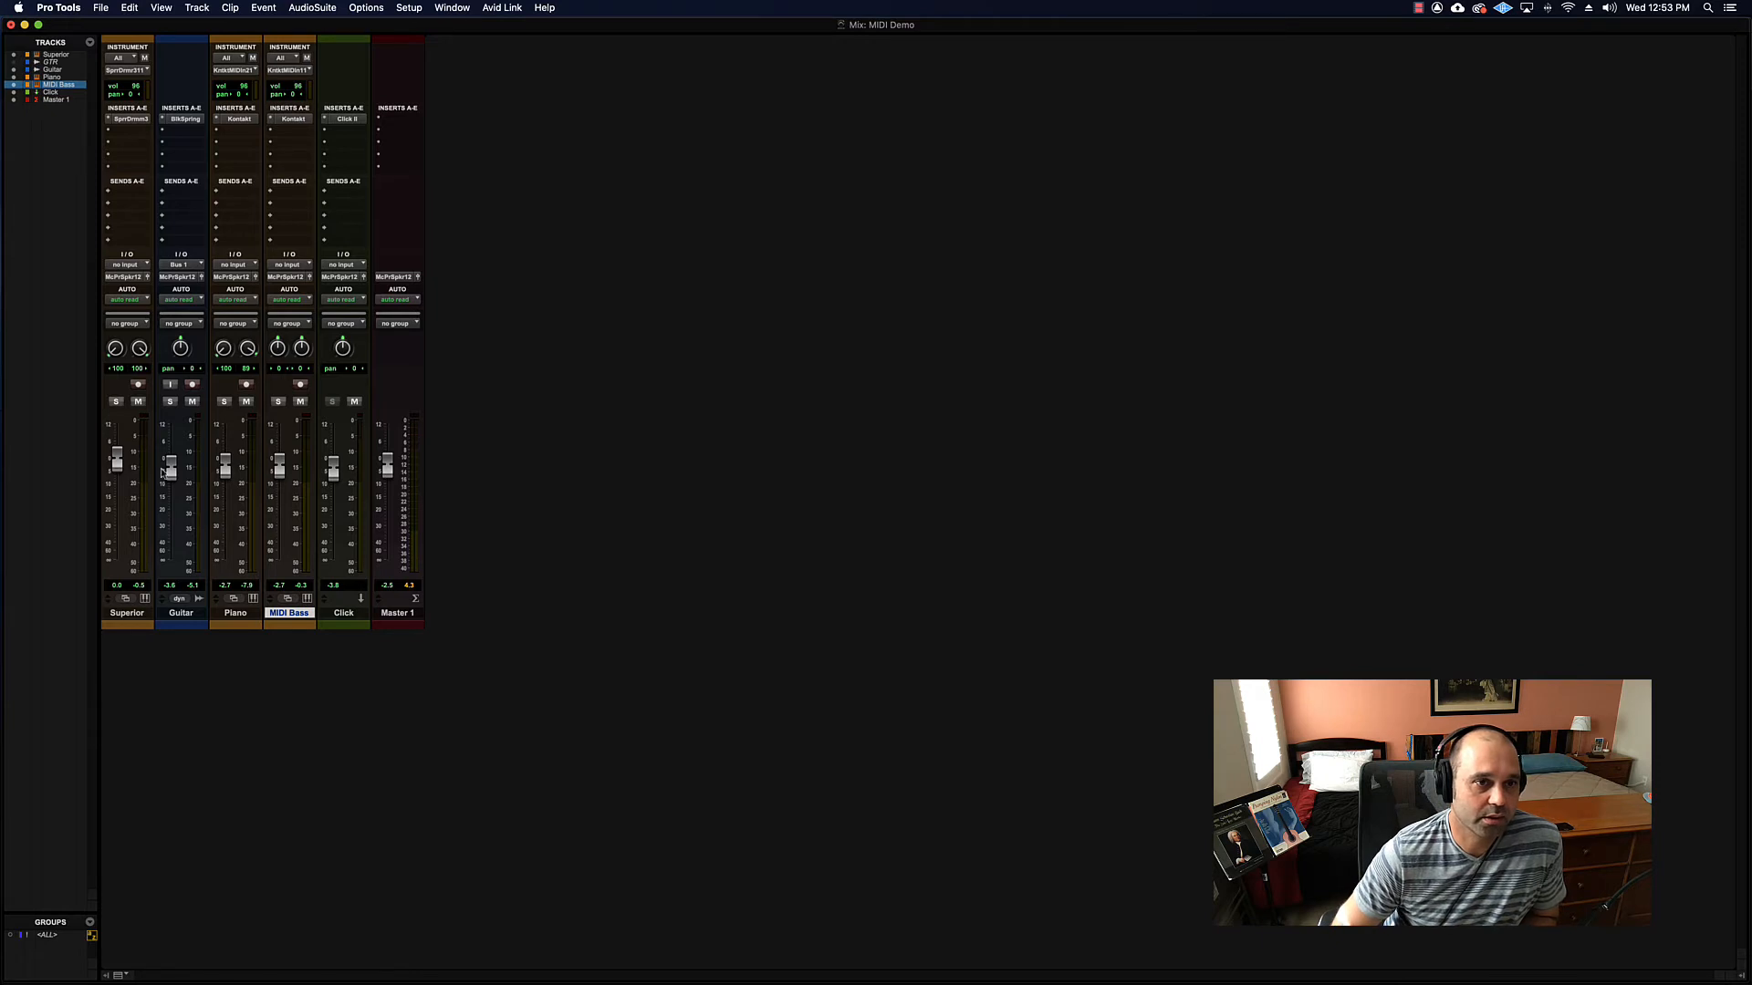
drag(181, 617, 139, 616)
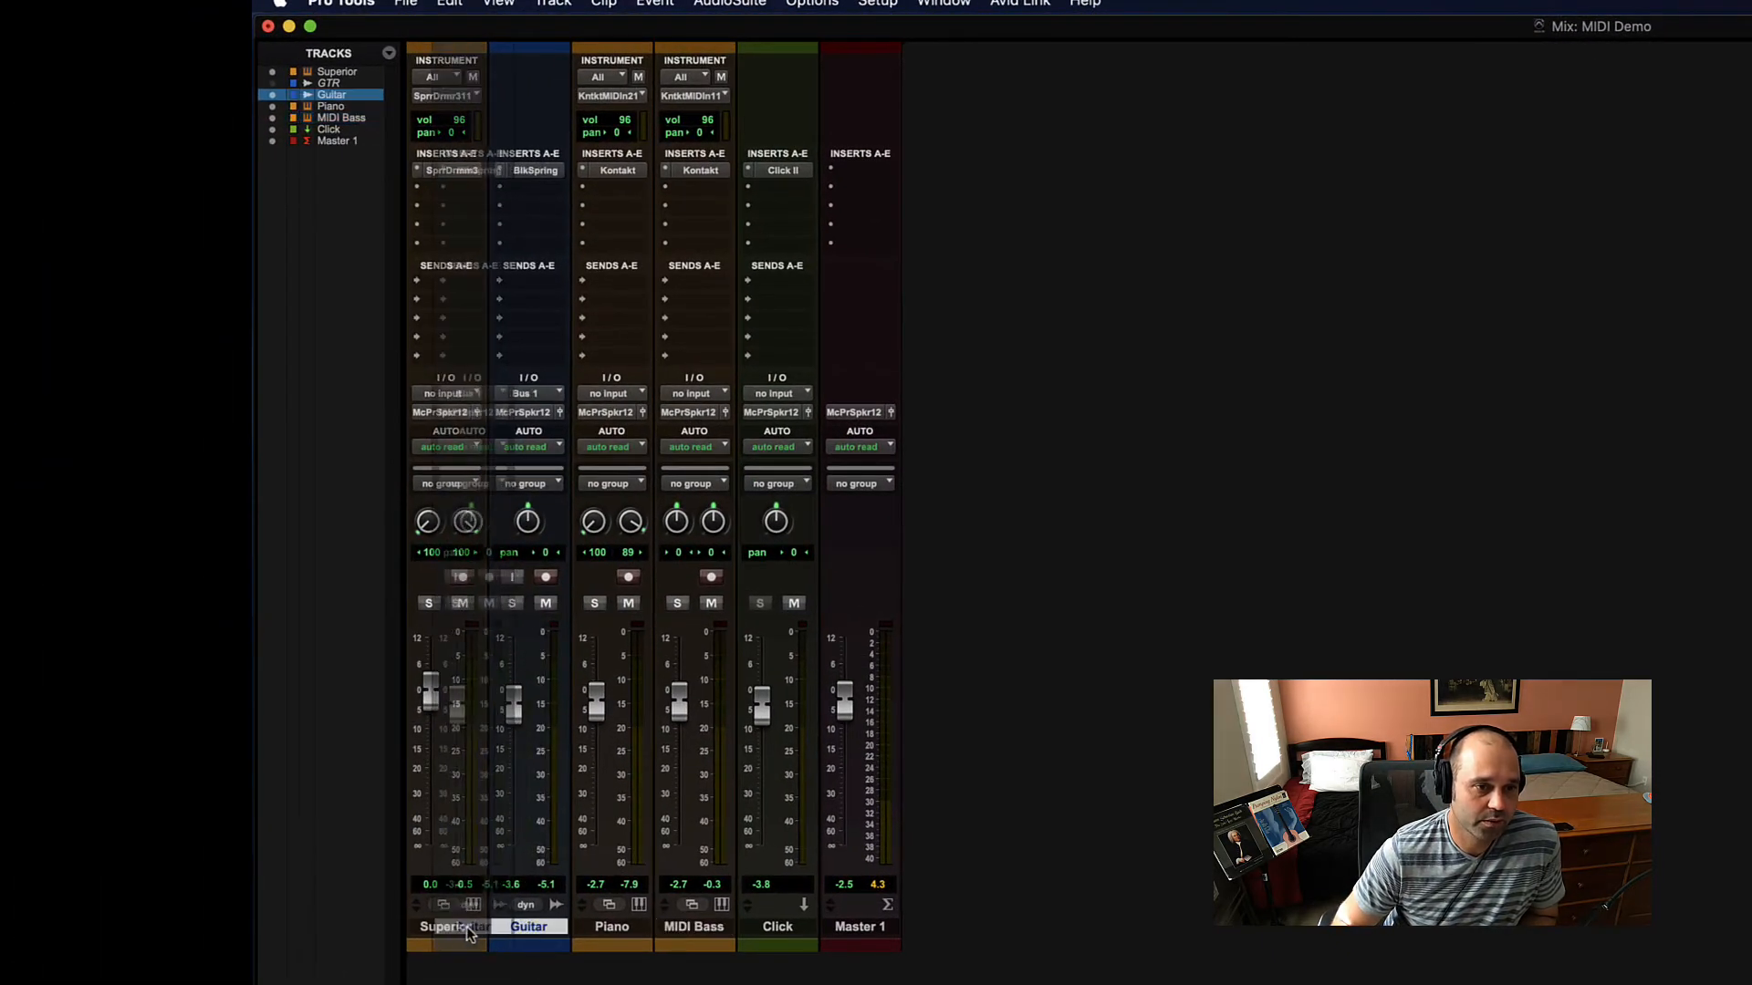
drag(468, 932, 465, 932)
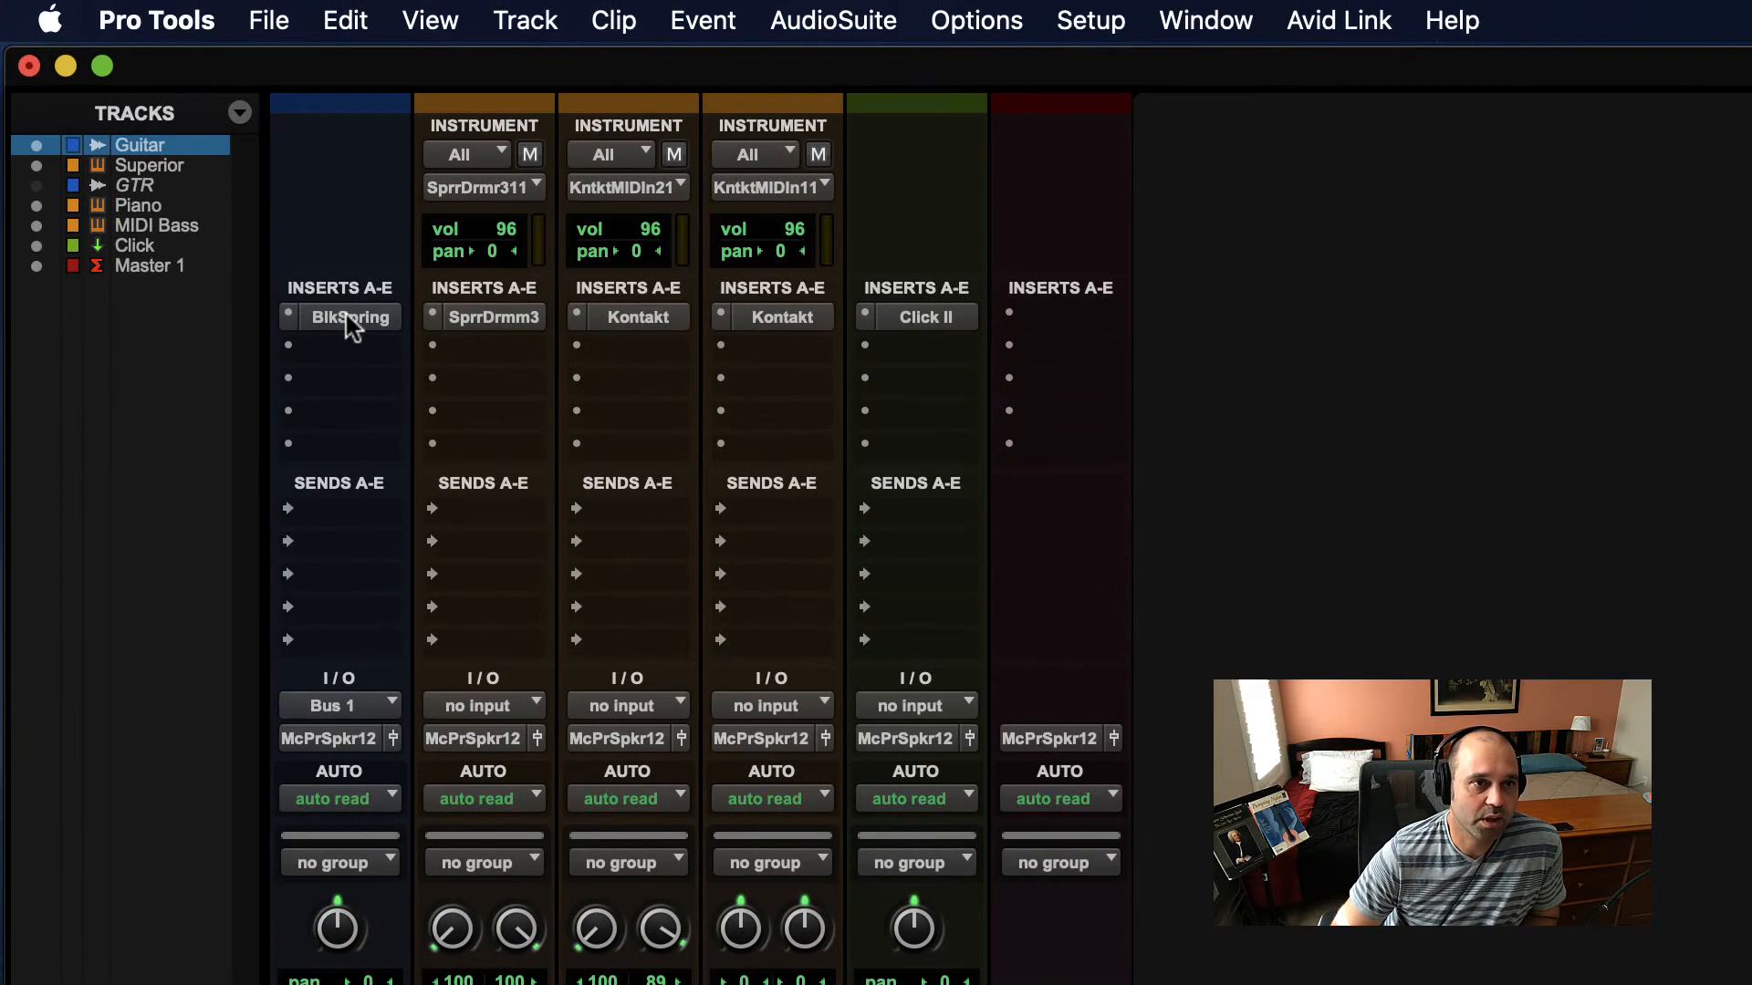
Step: Show the insert choices for the empty insert slots below BlkSpring on the Guitar track, leaving each slot empty
click(318, 358)
click(267, 343)
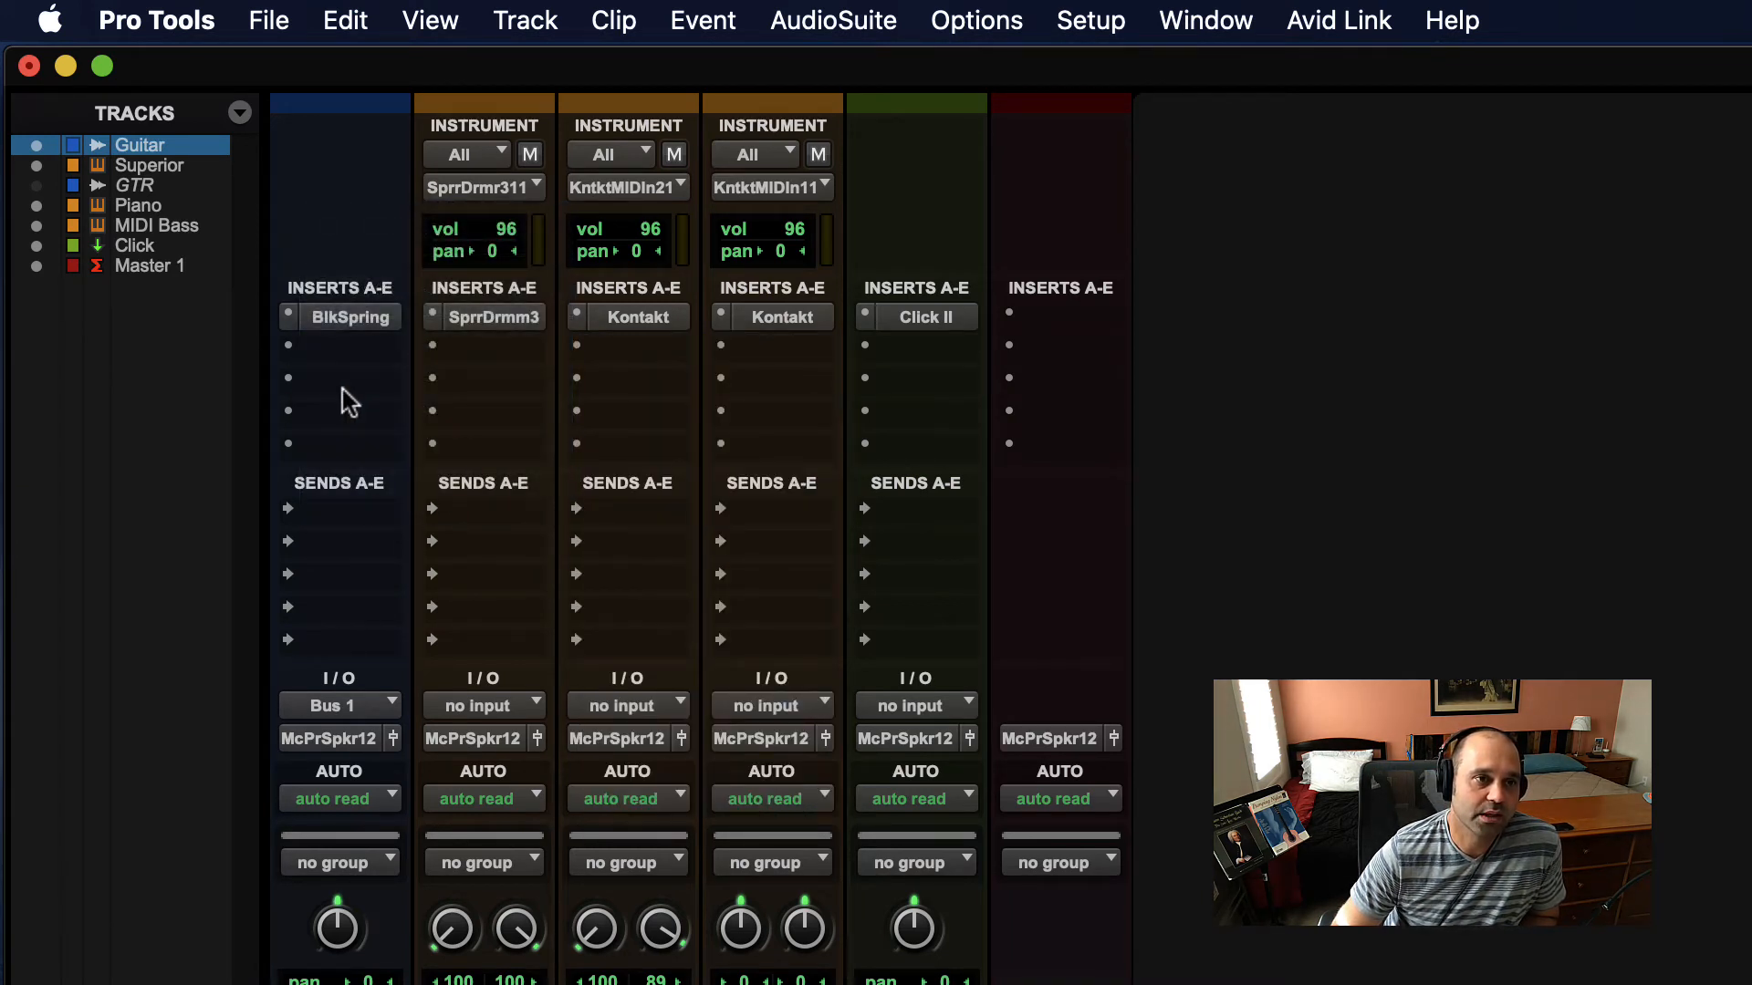
click(341, 389)
click(262, 399)
click(328, 415)
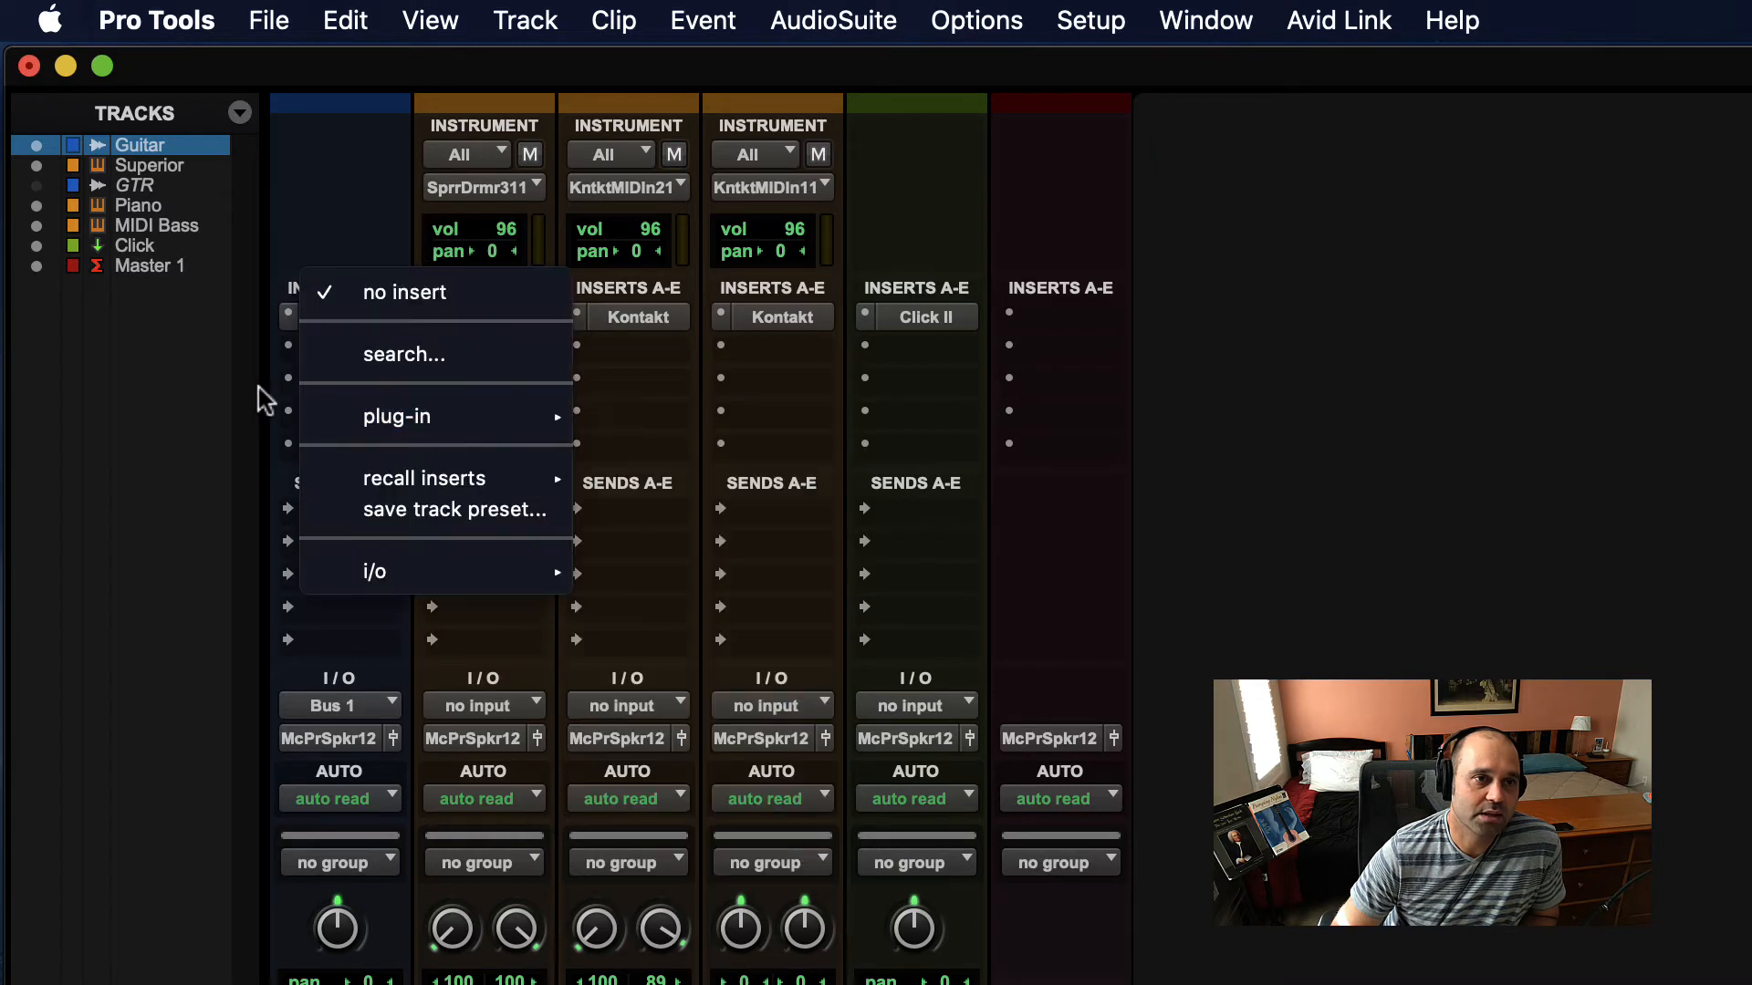
click(259, 387)
click(358, 451)
click(277, 403)
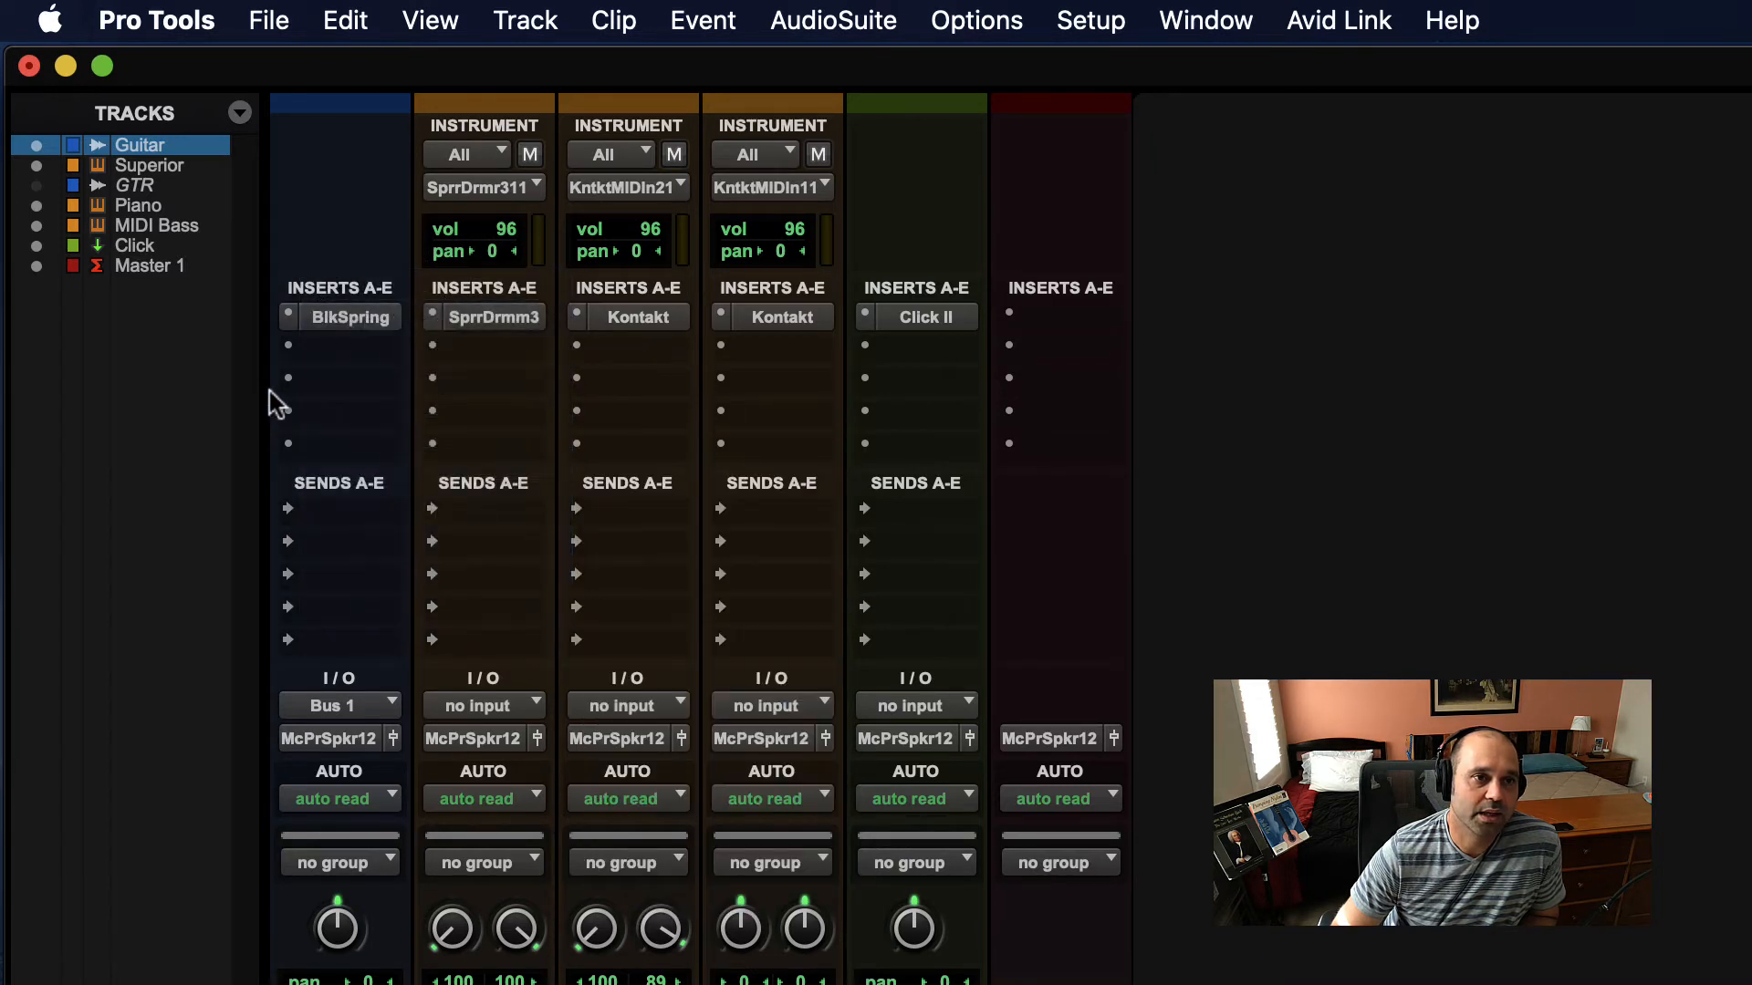
click(330, 358)
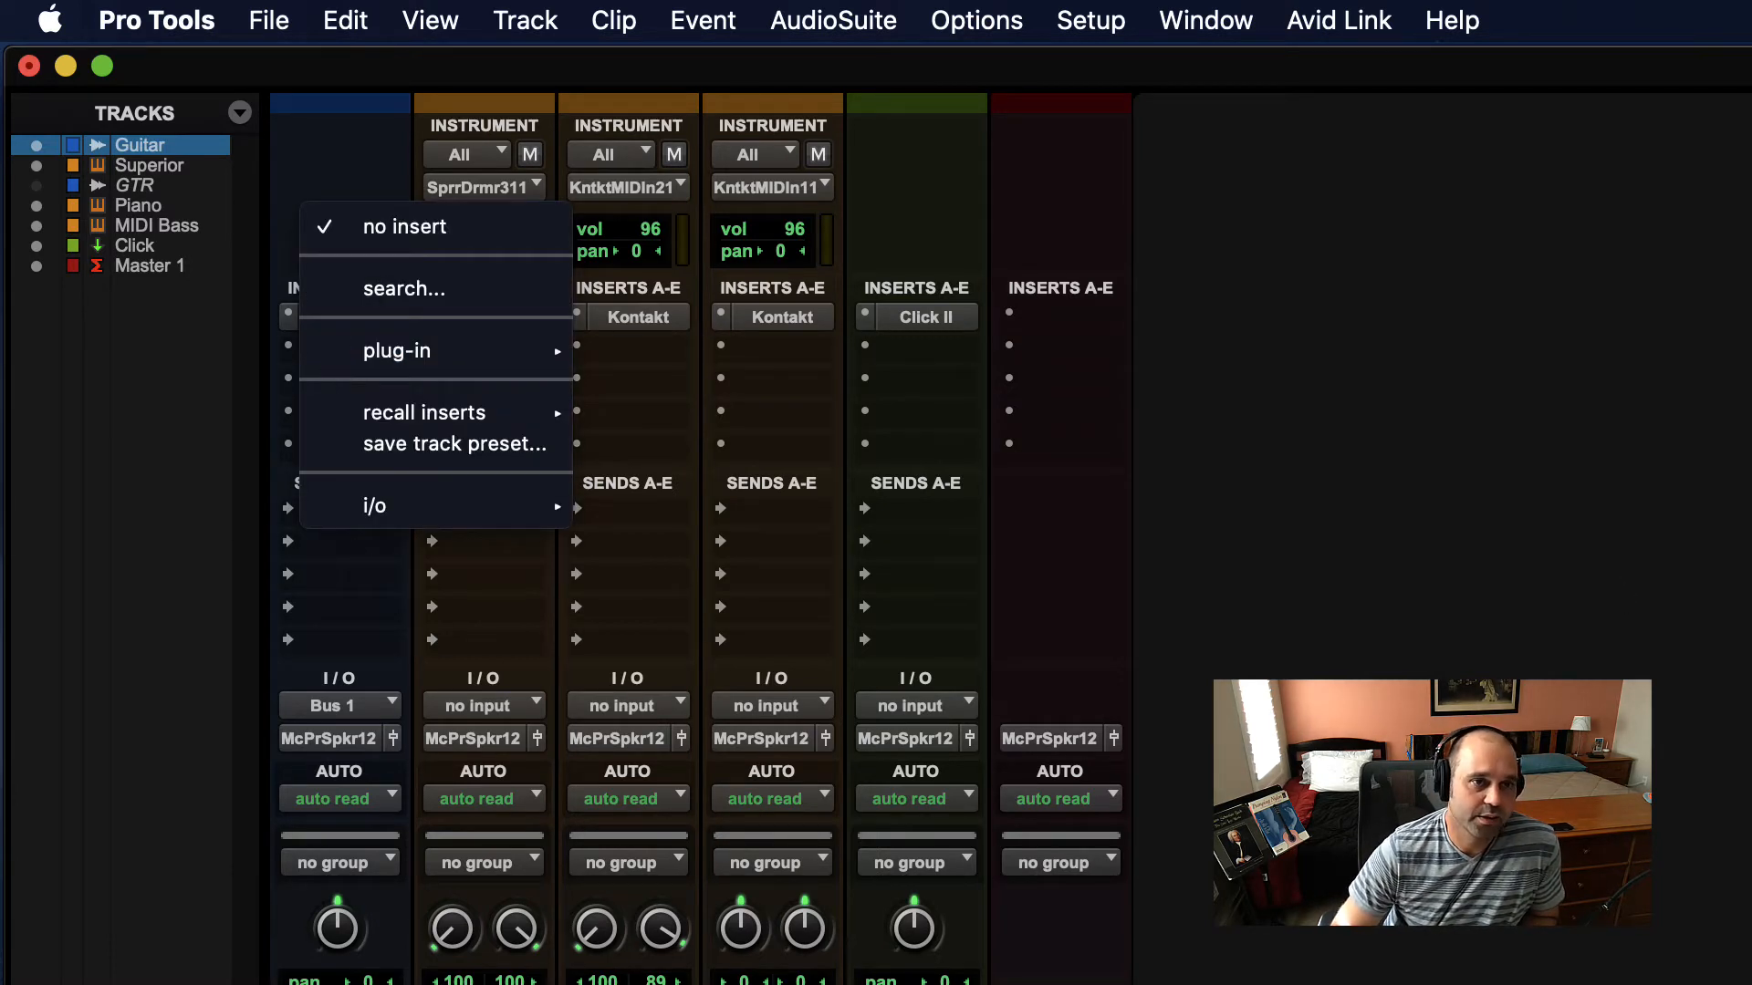
click(1704, 552)
click(344, 363)
click(1178, 618)
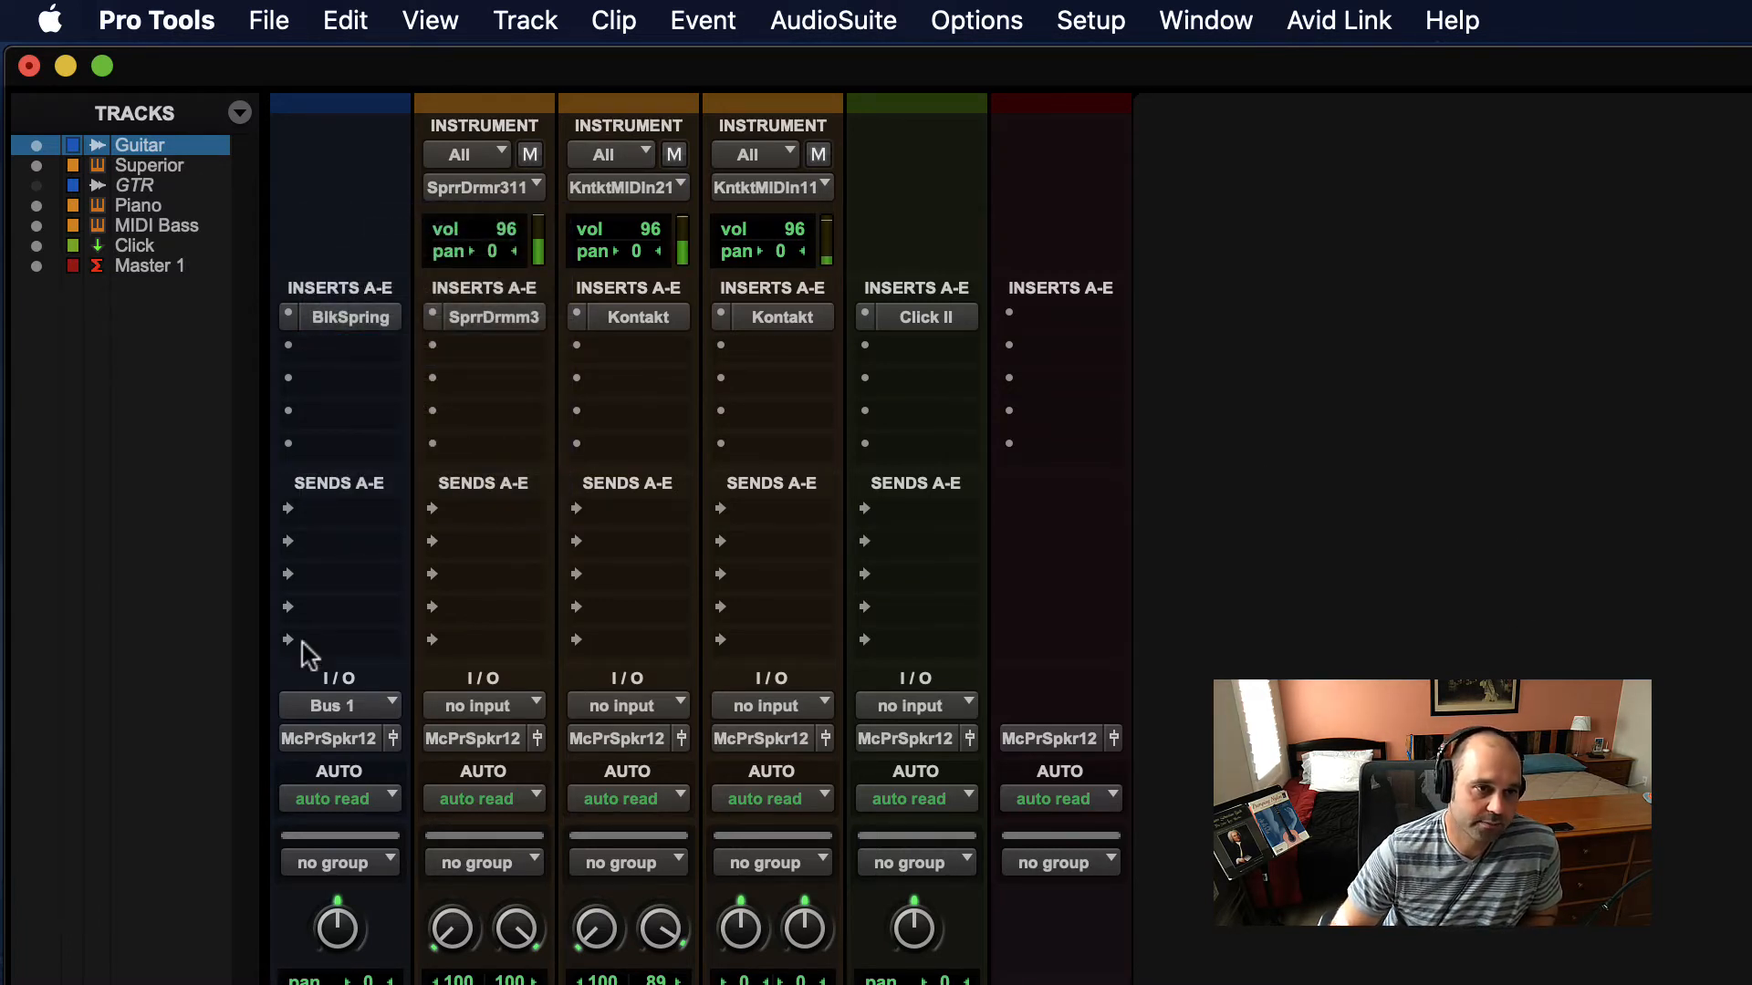
Step: Open the Guitar track's Black Spring insert and replace it with the AIR Phaser (mono) modulation plug-in
click(356, 315)
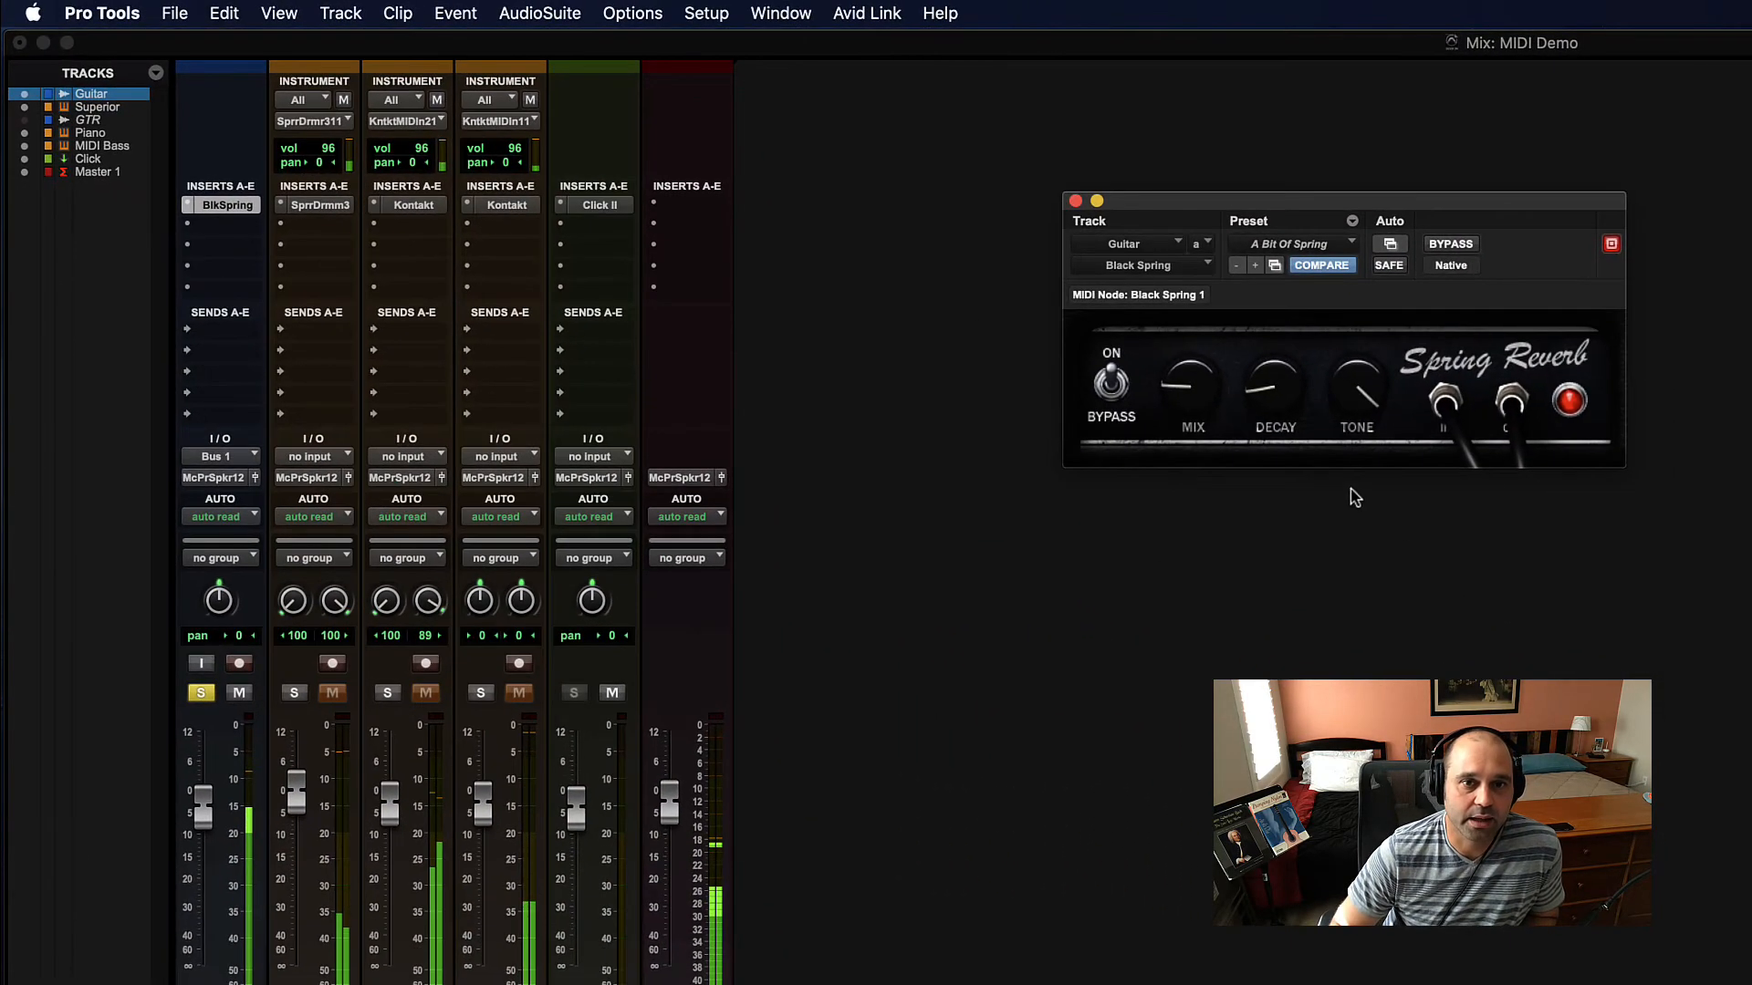
click(1154, 261)
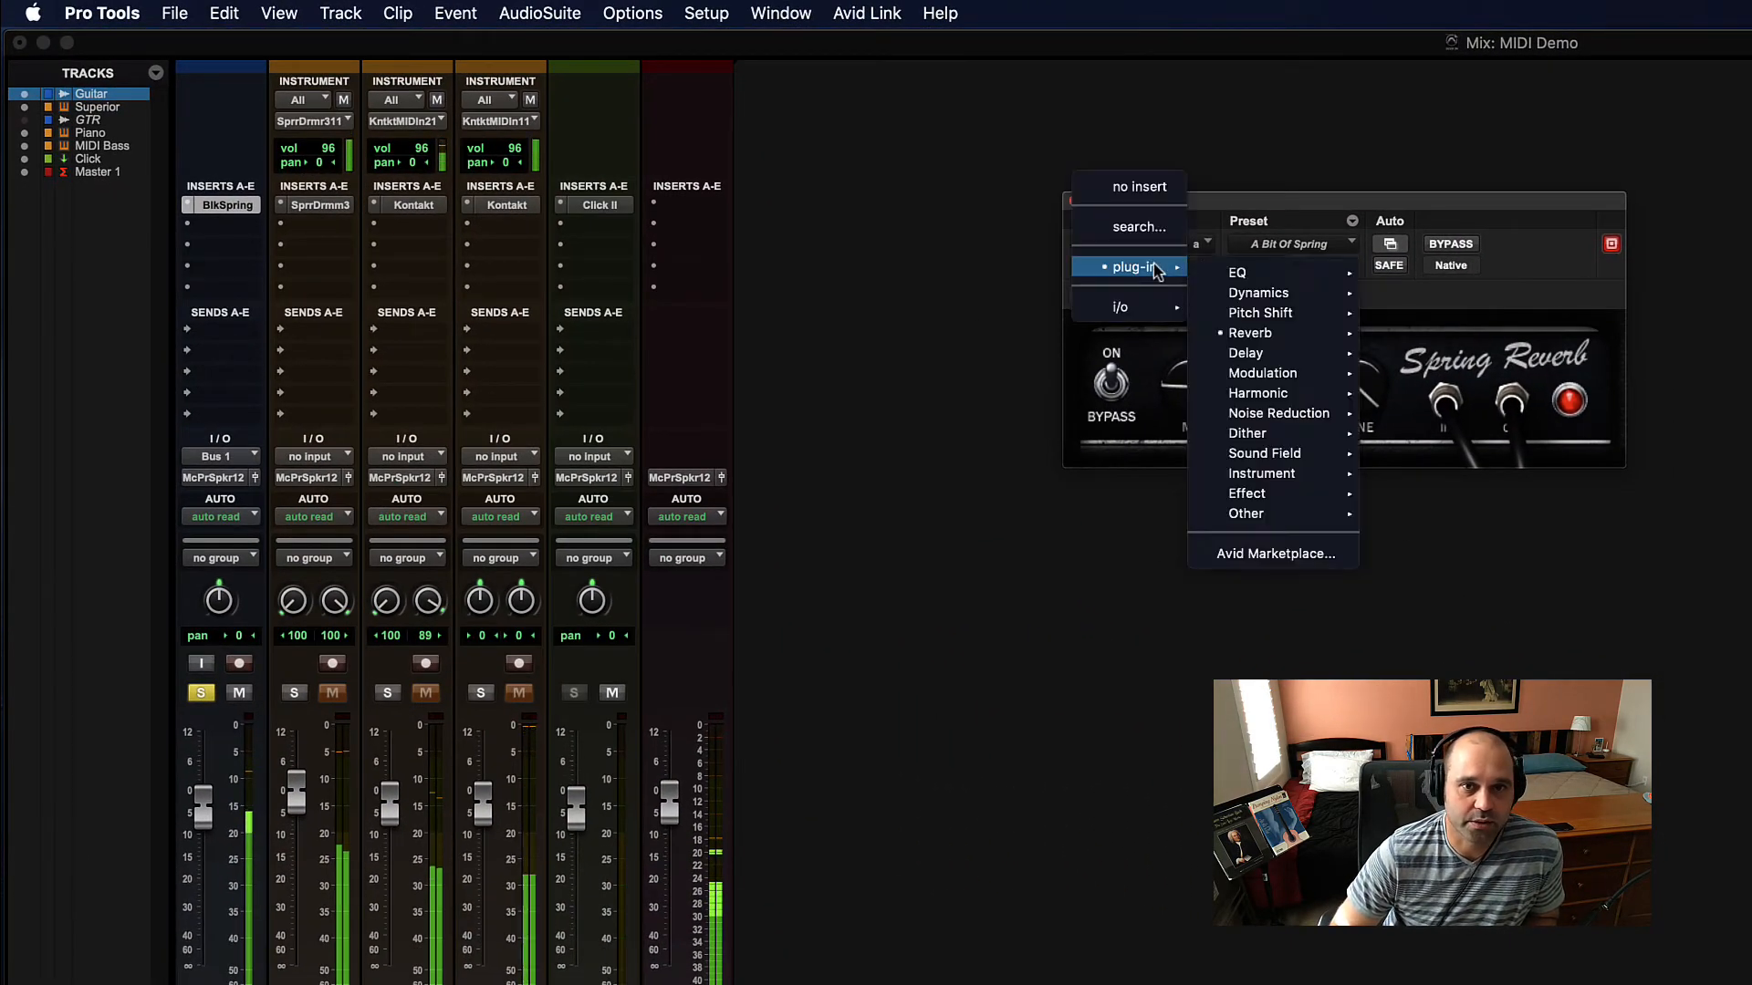
mouse_move(1294, 337)
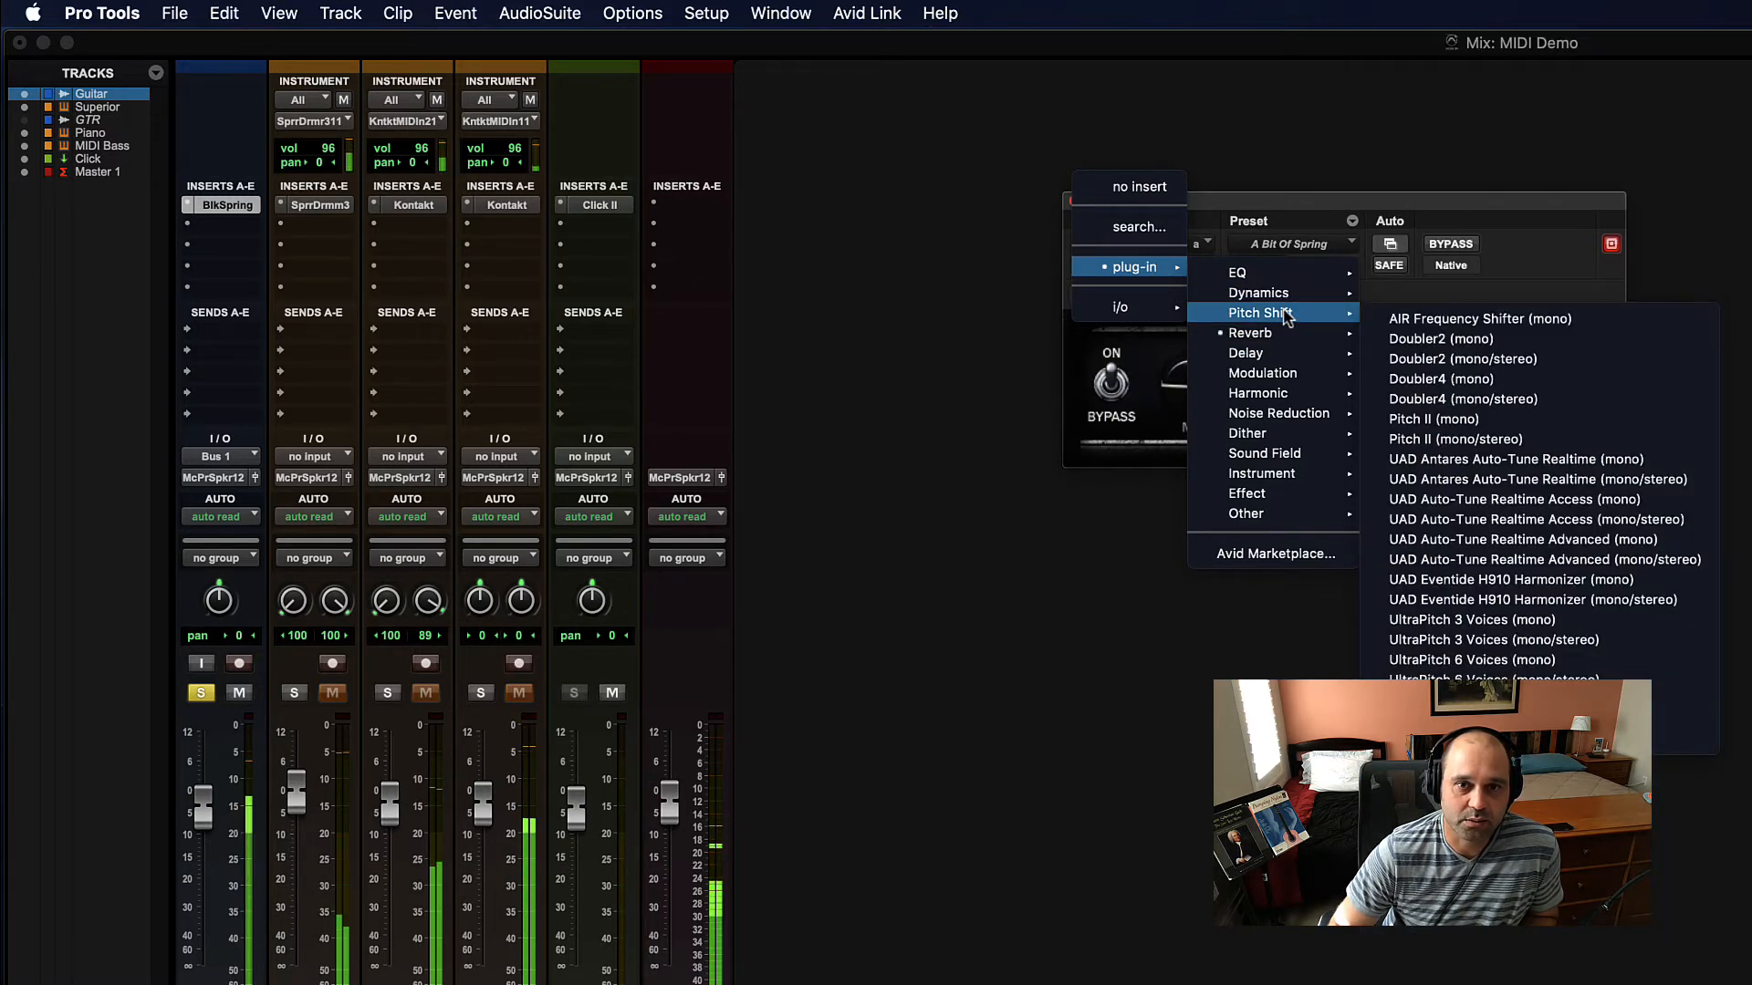
mouse_move(1275, 396)
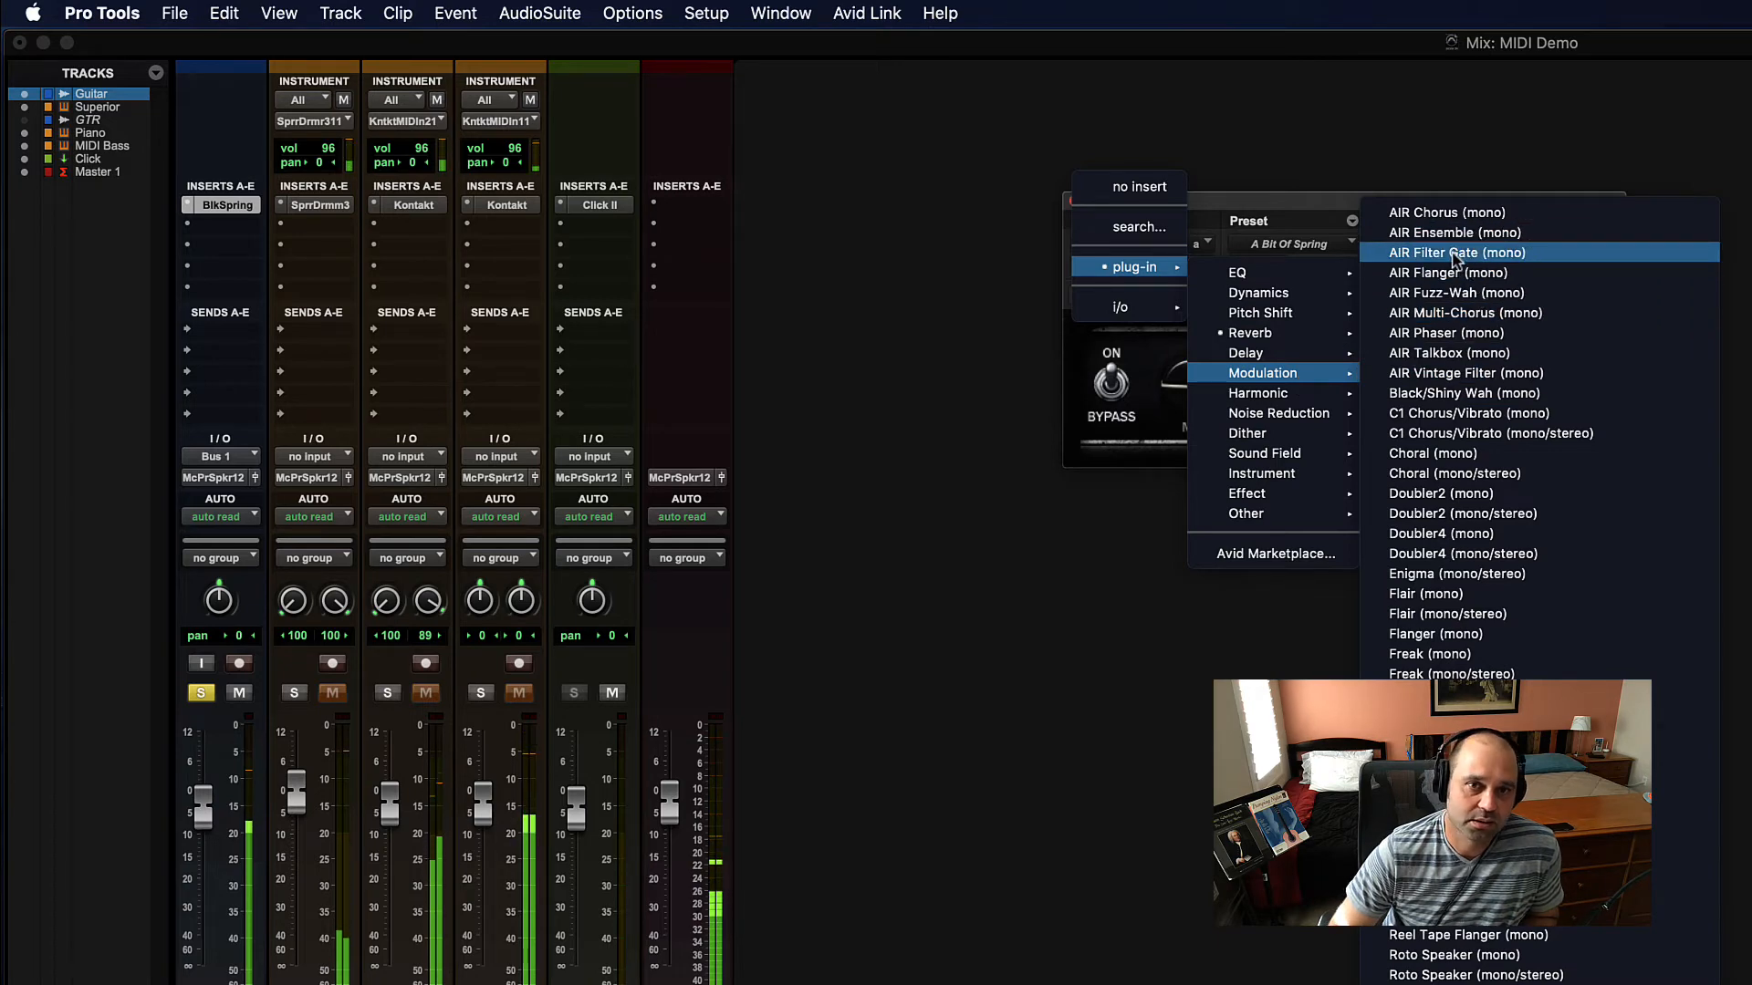
click(1452, 333)
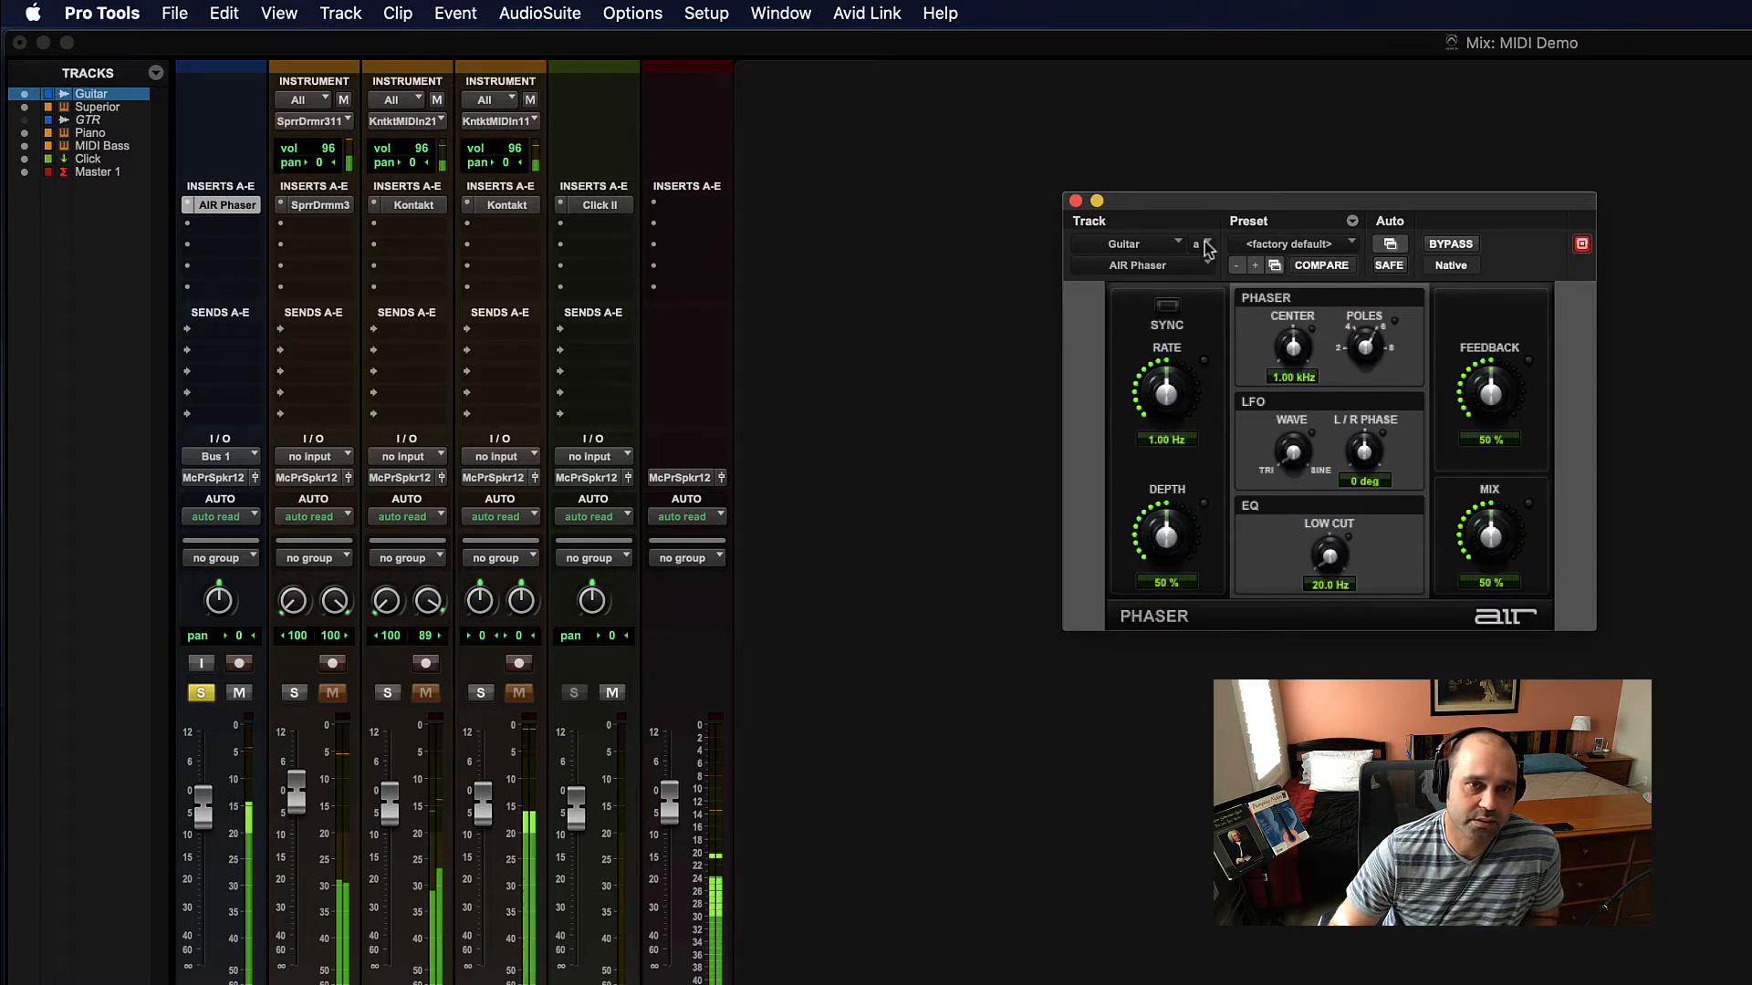
Step: Compare the Guitar track with solo off and on during playback, and close the AIR Phaser window
drag(1173, 210, 1069, 206)
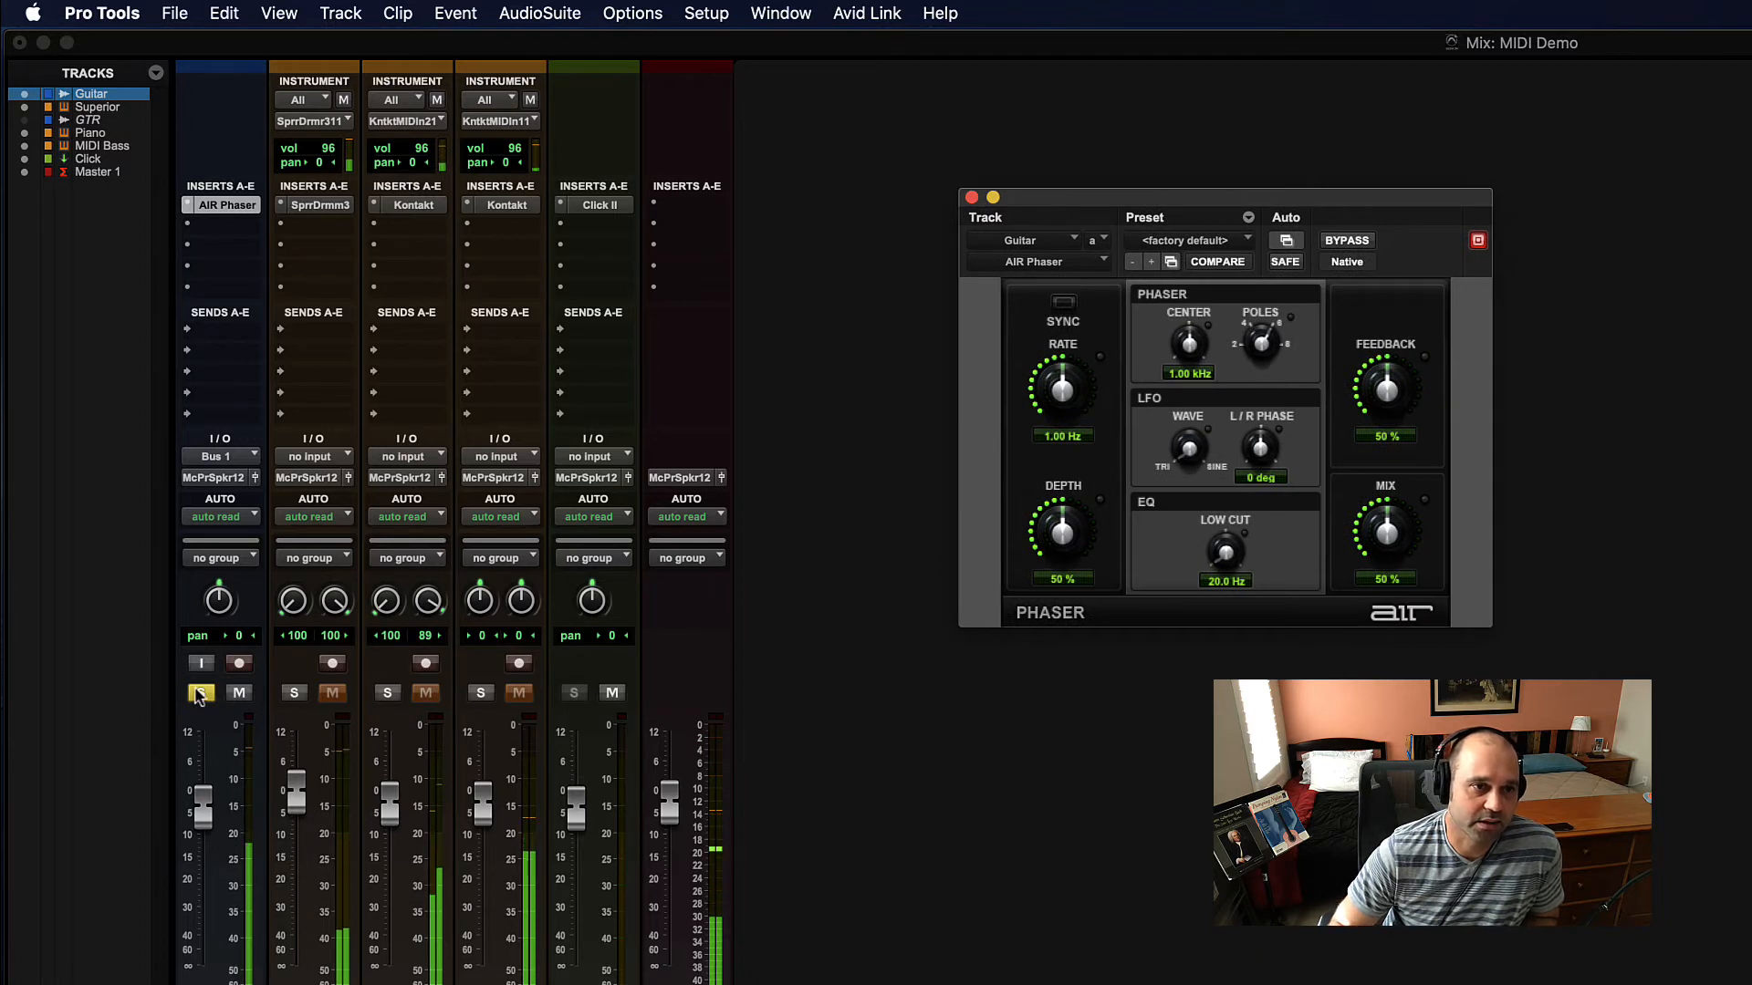
click(203, 694)
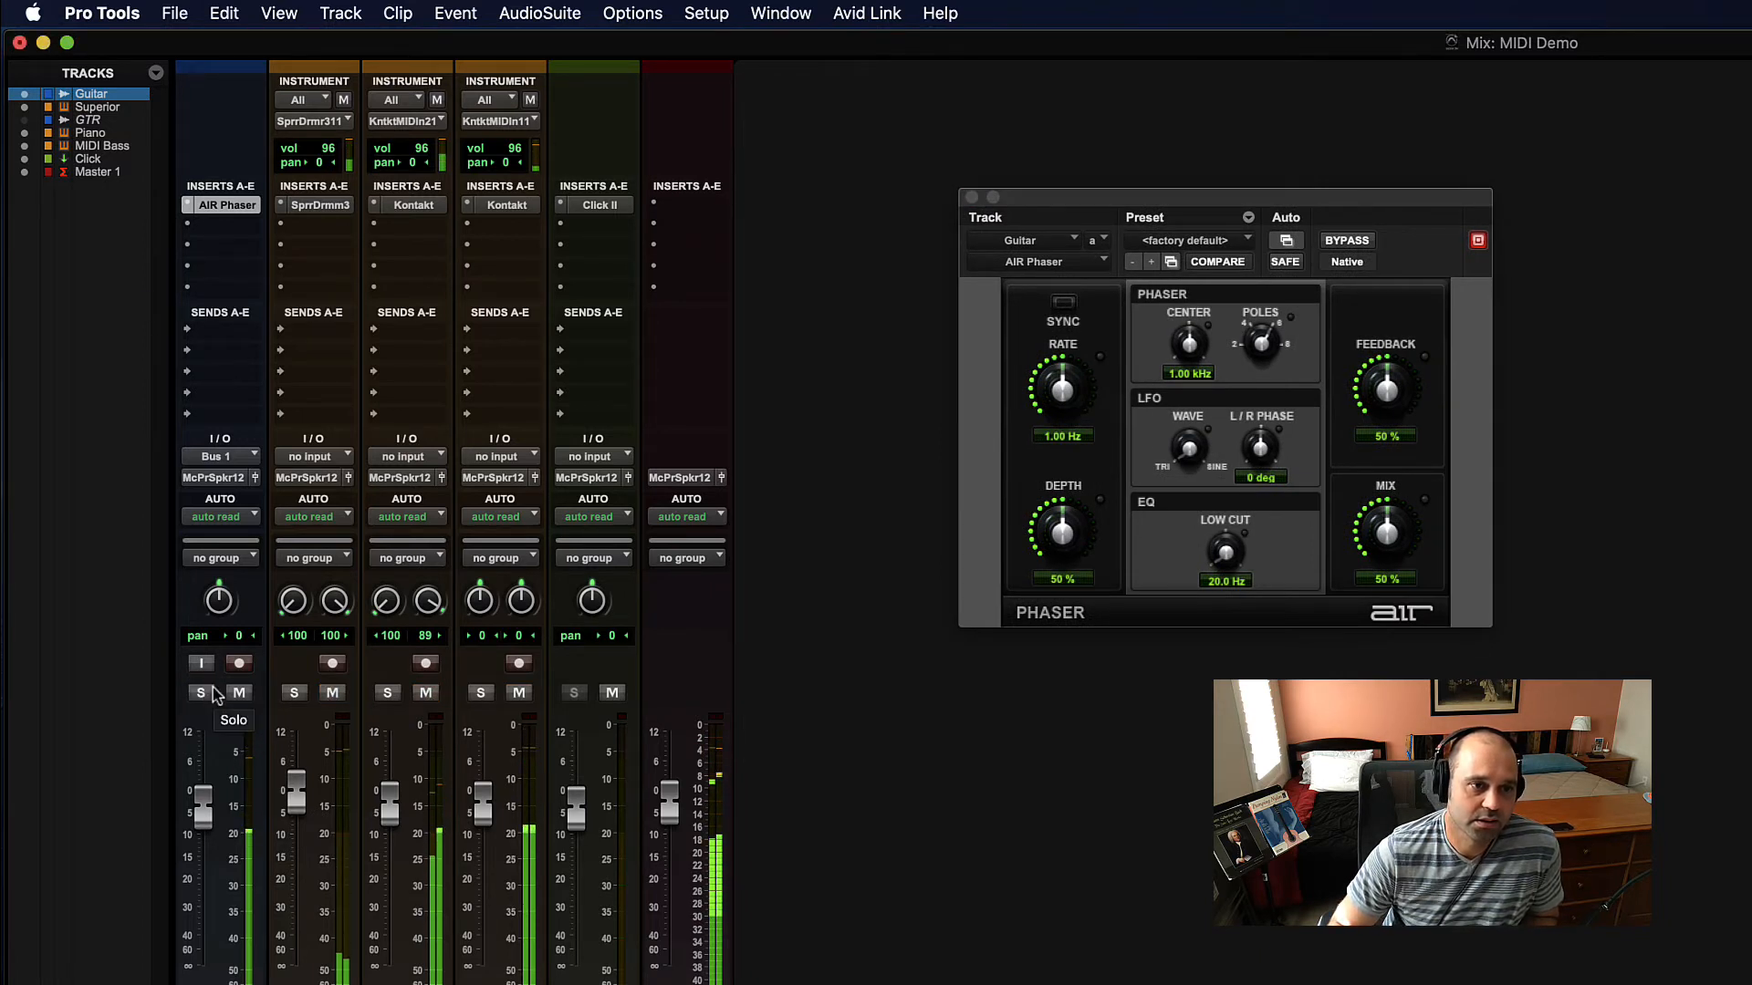
click(197, 694)
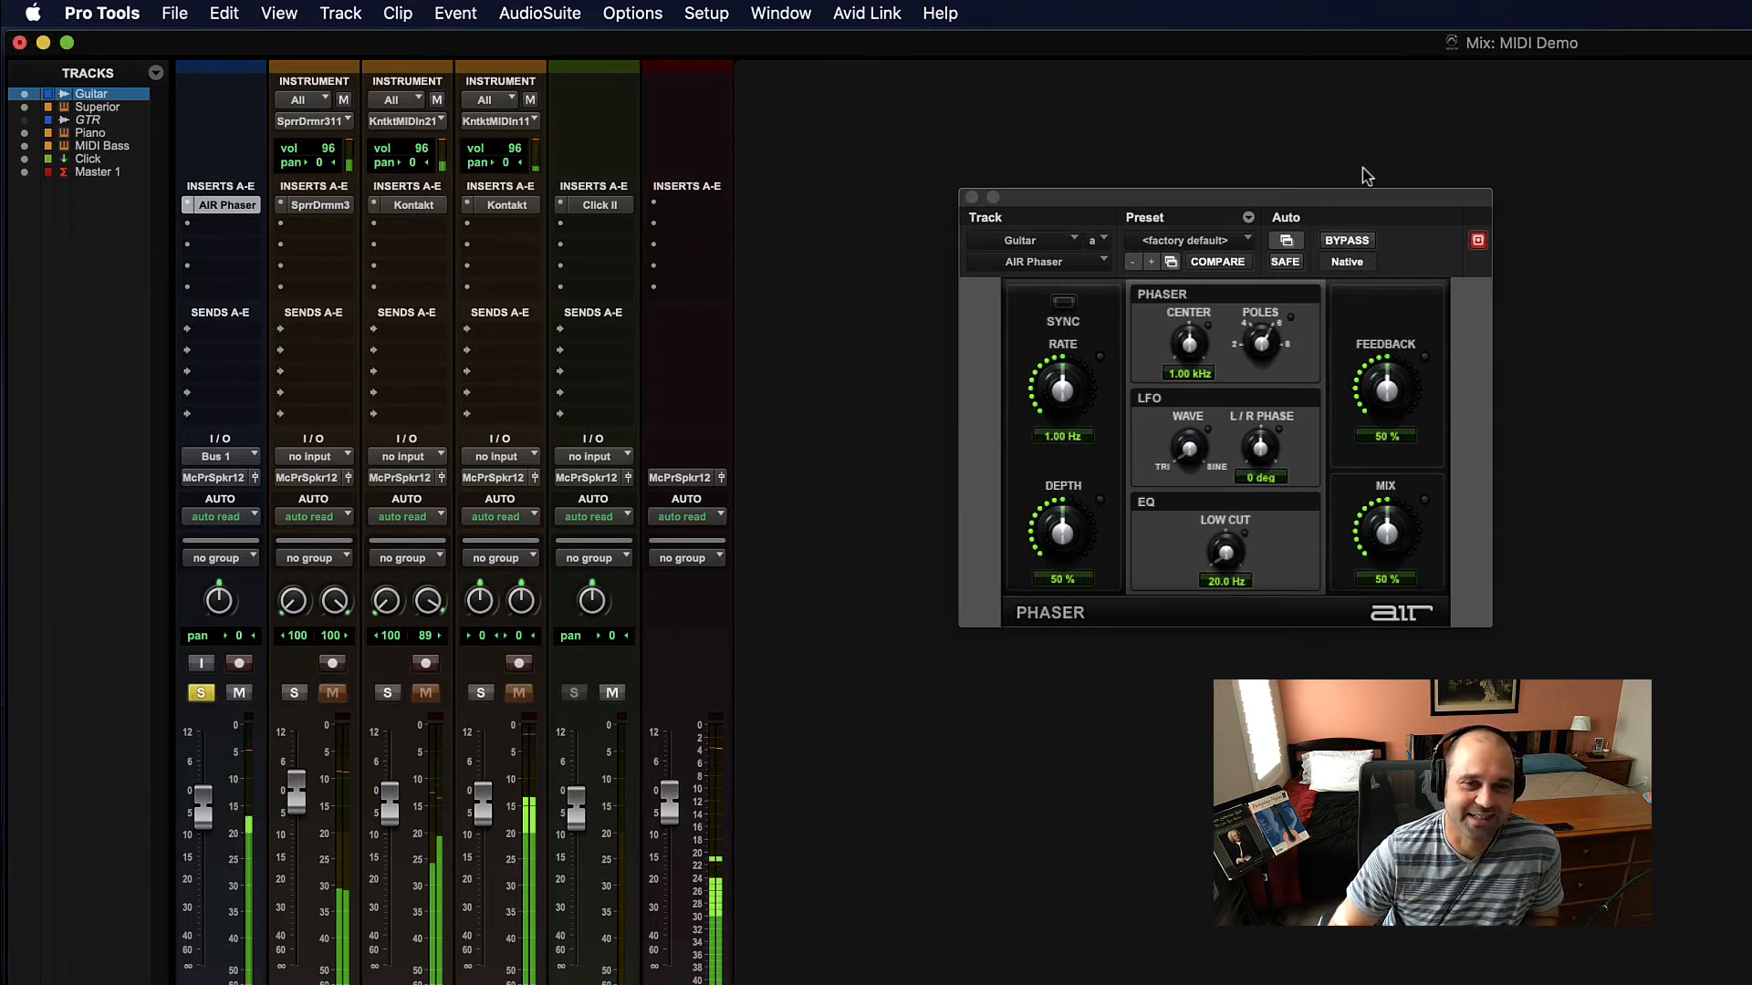
drag(1038, 211, 1128, 185)
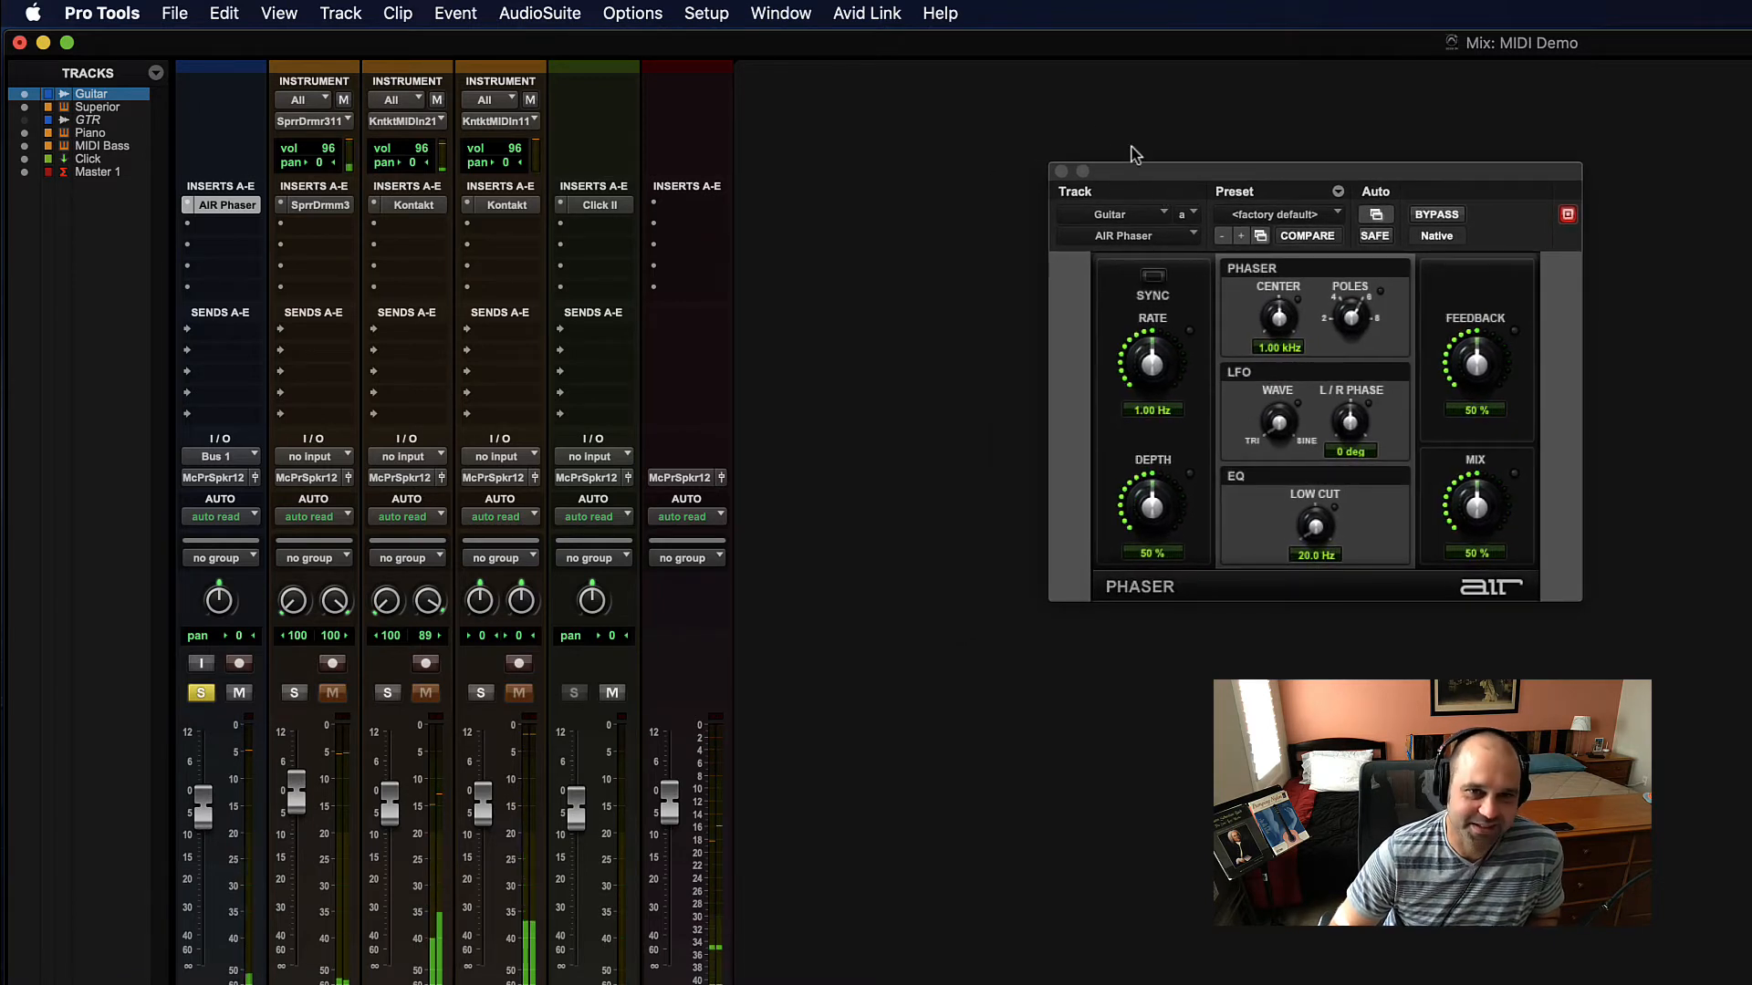
click(1061, 171)
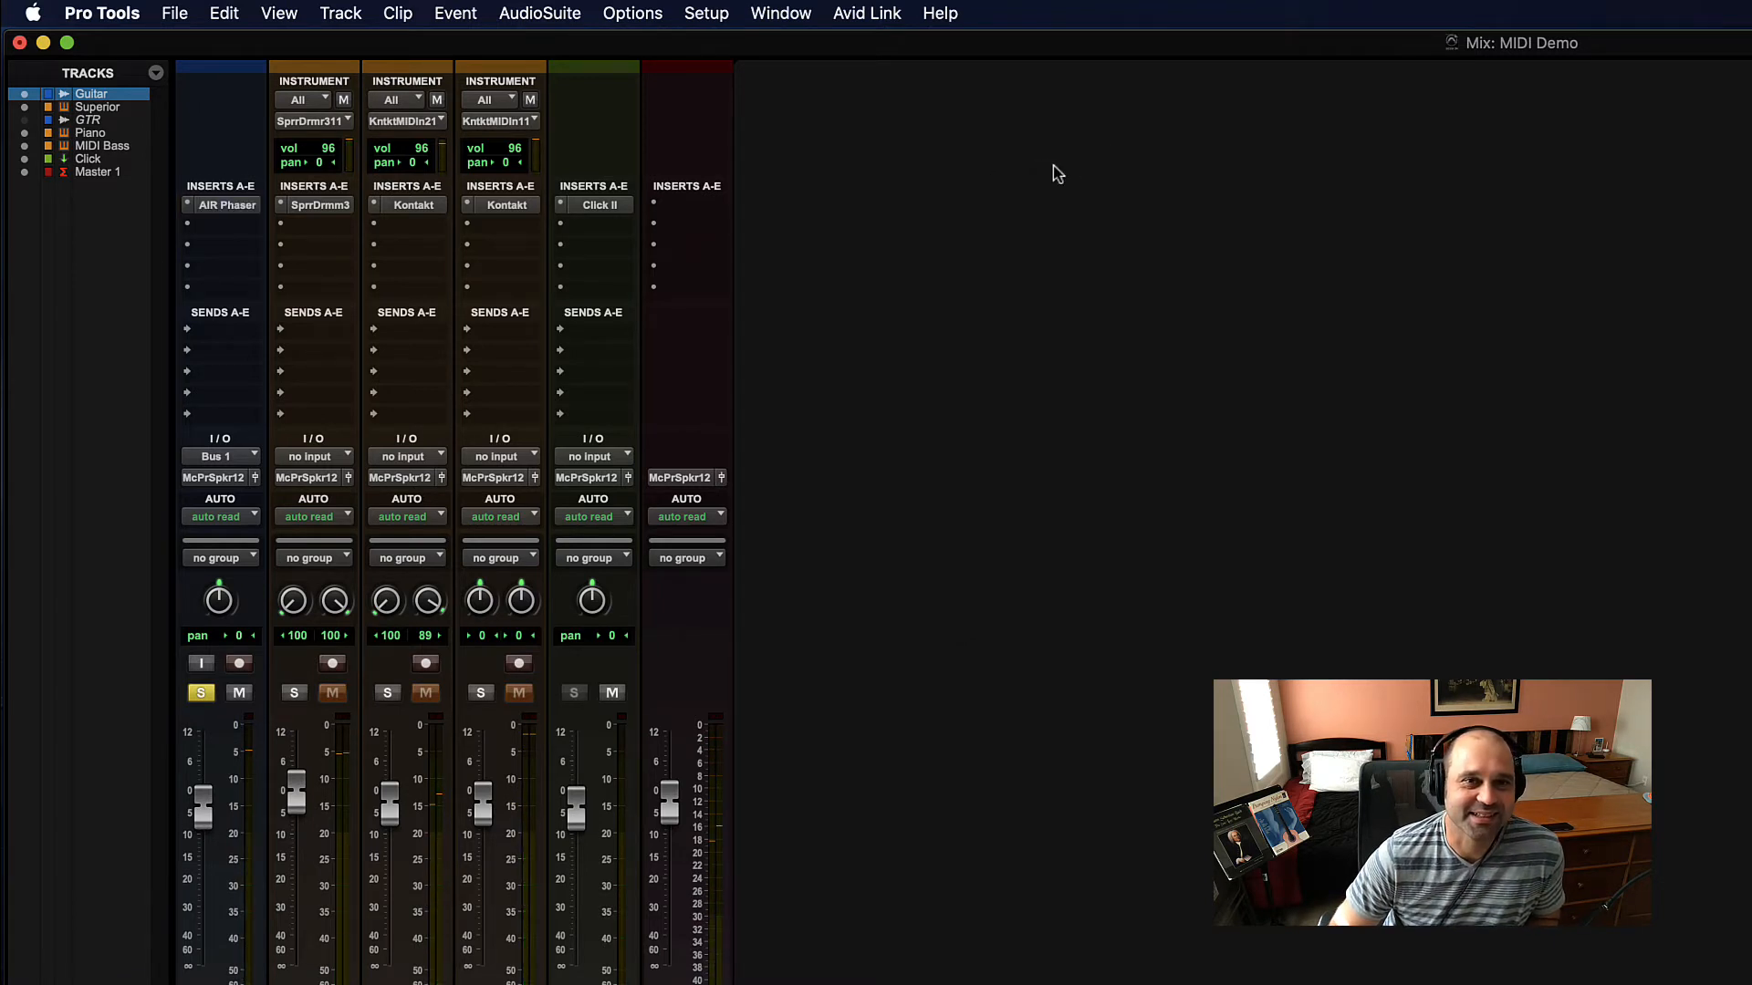
Step: Show the assignment choices for the Guitar track's first insert and first send without changing either
click(190, 208)
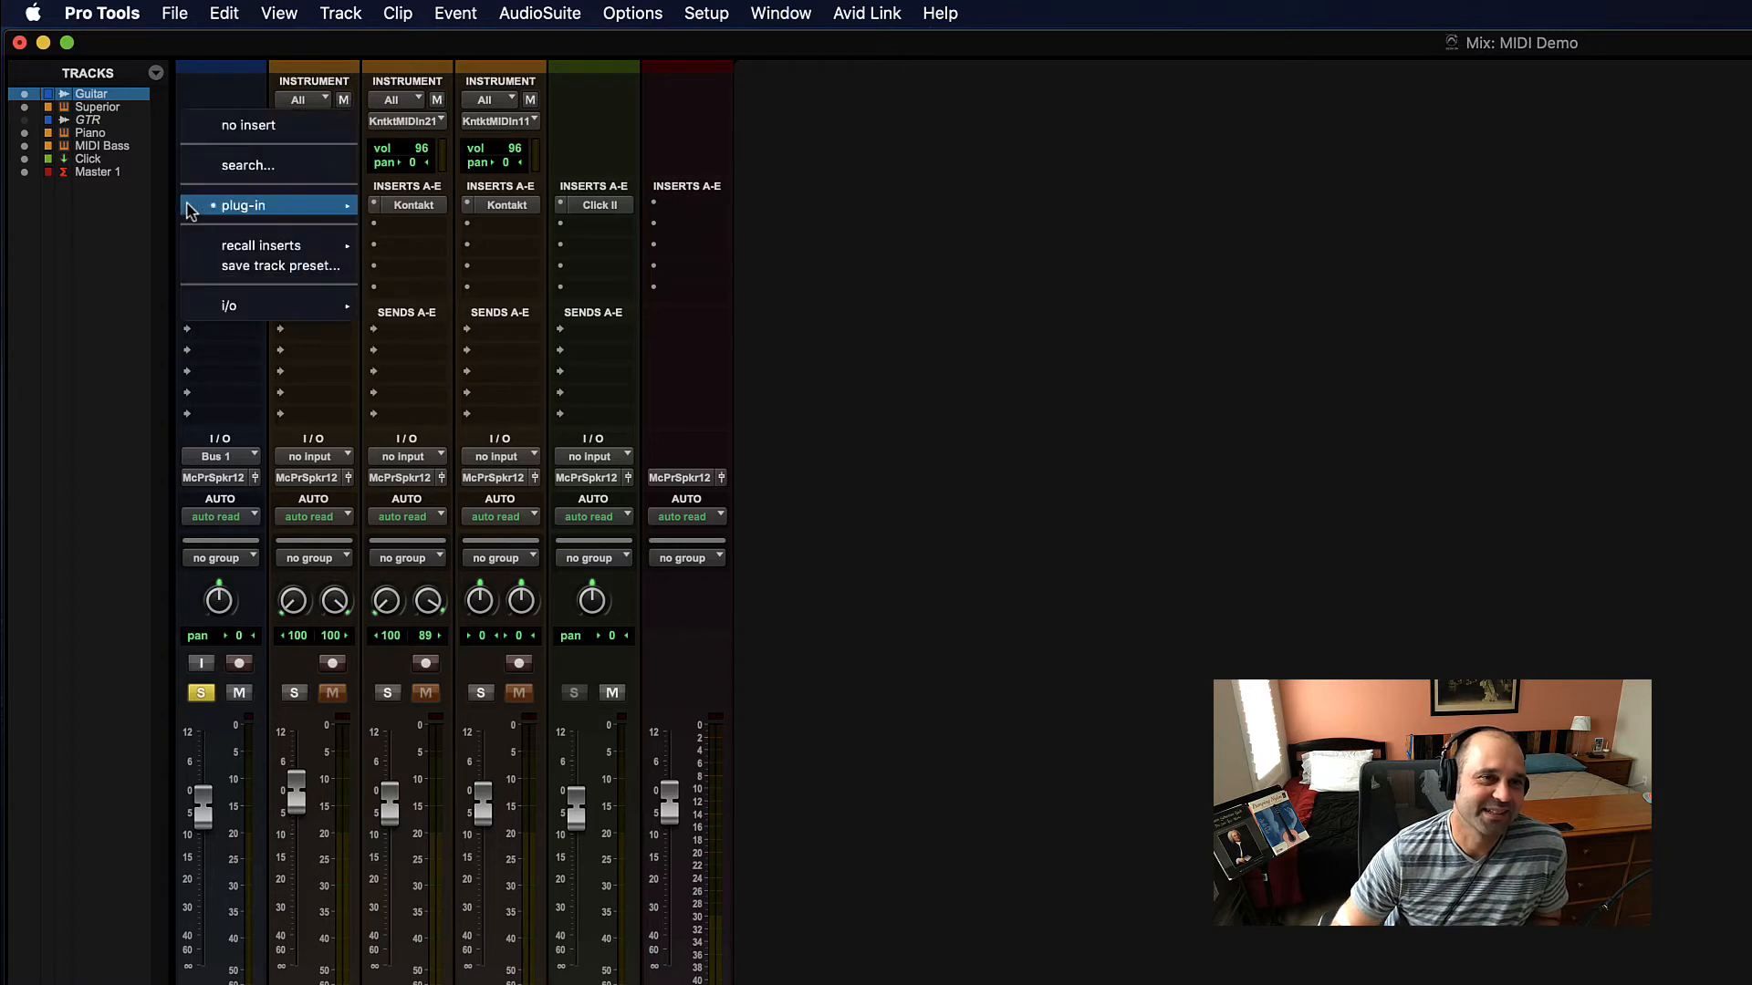
click(1137, 351)
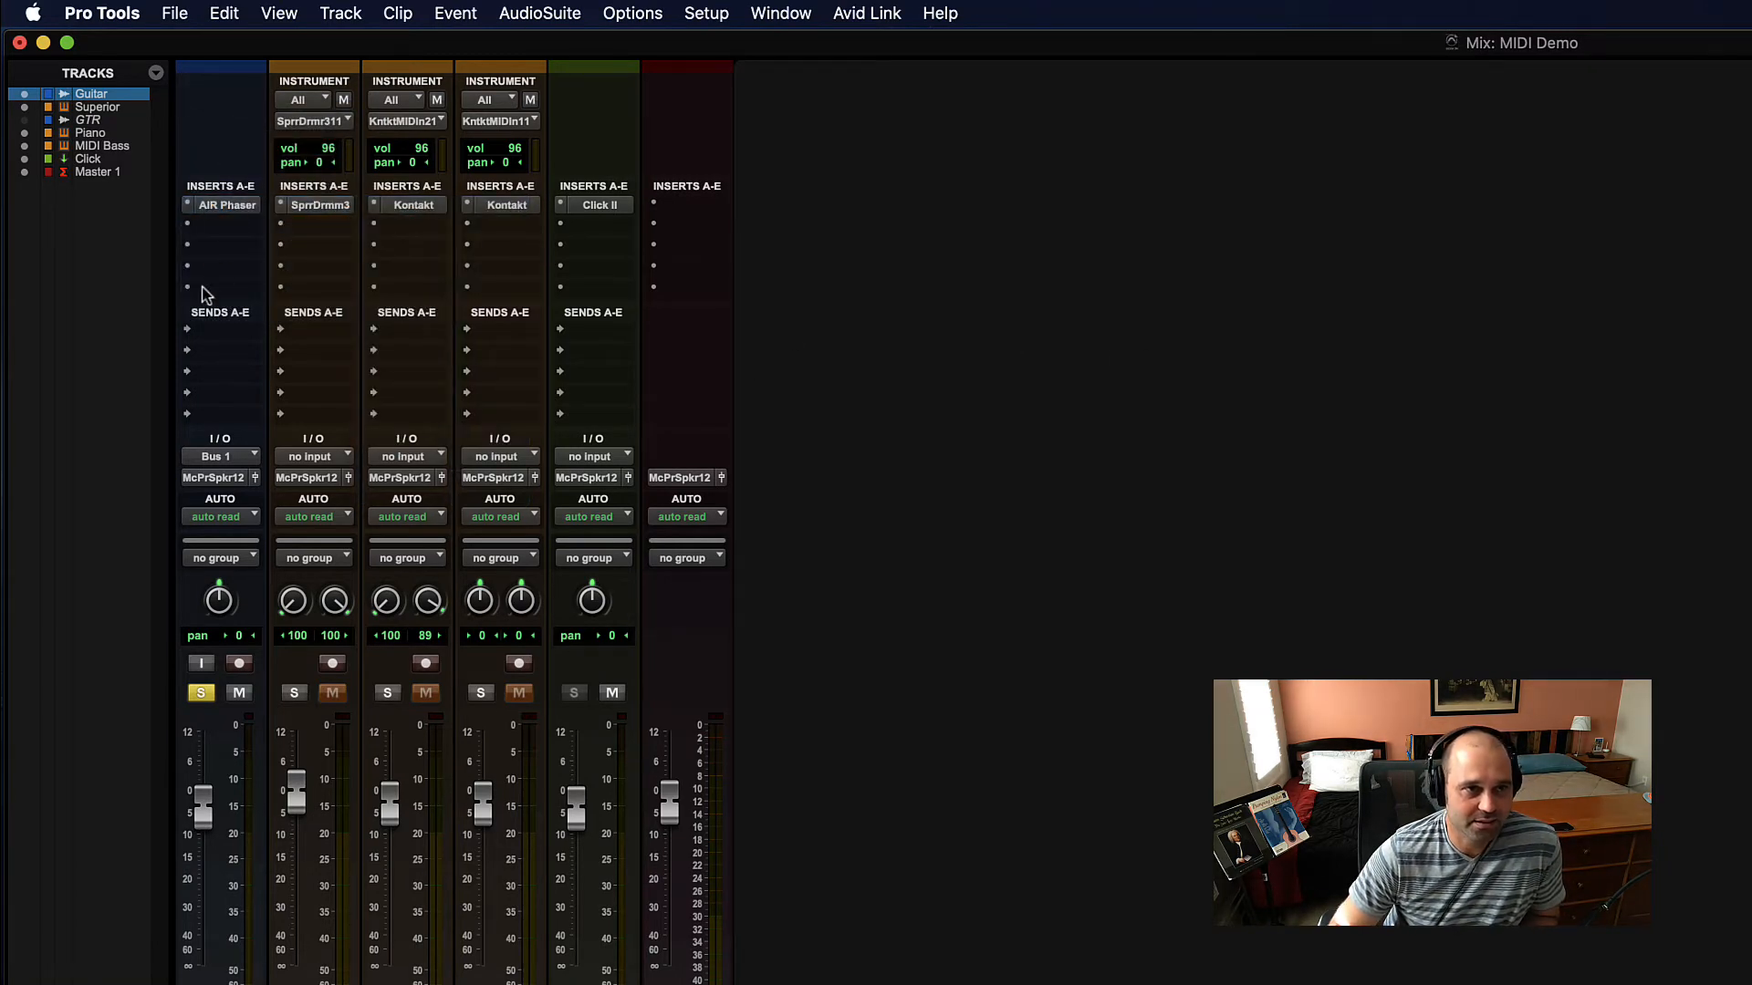
click(227, 337)
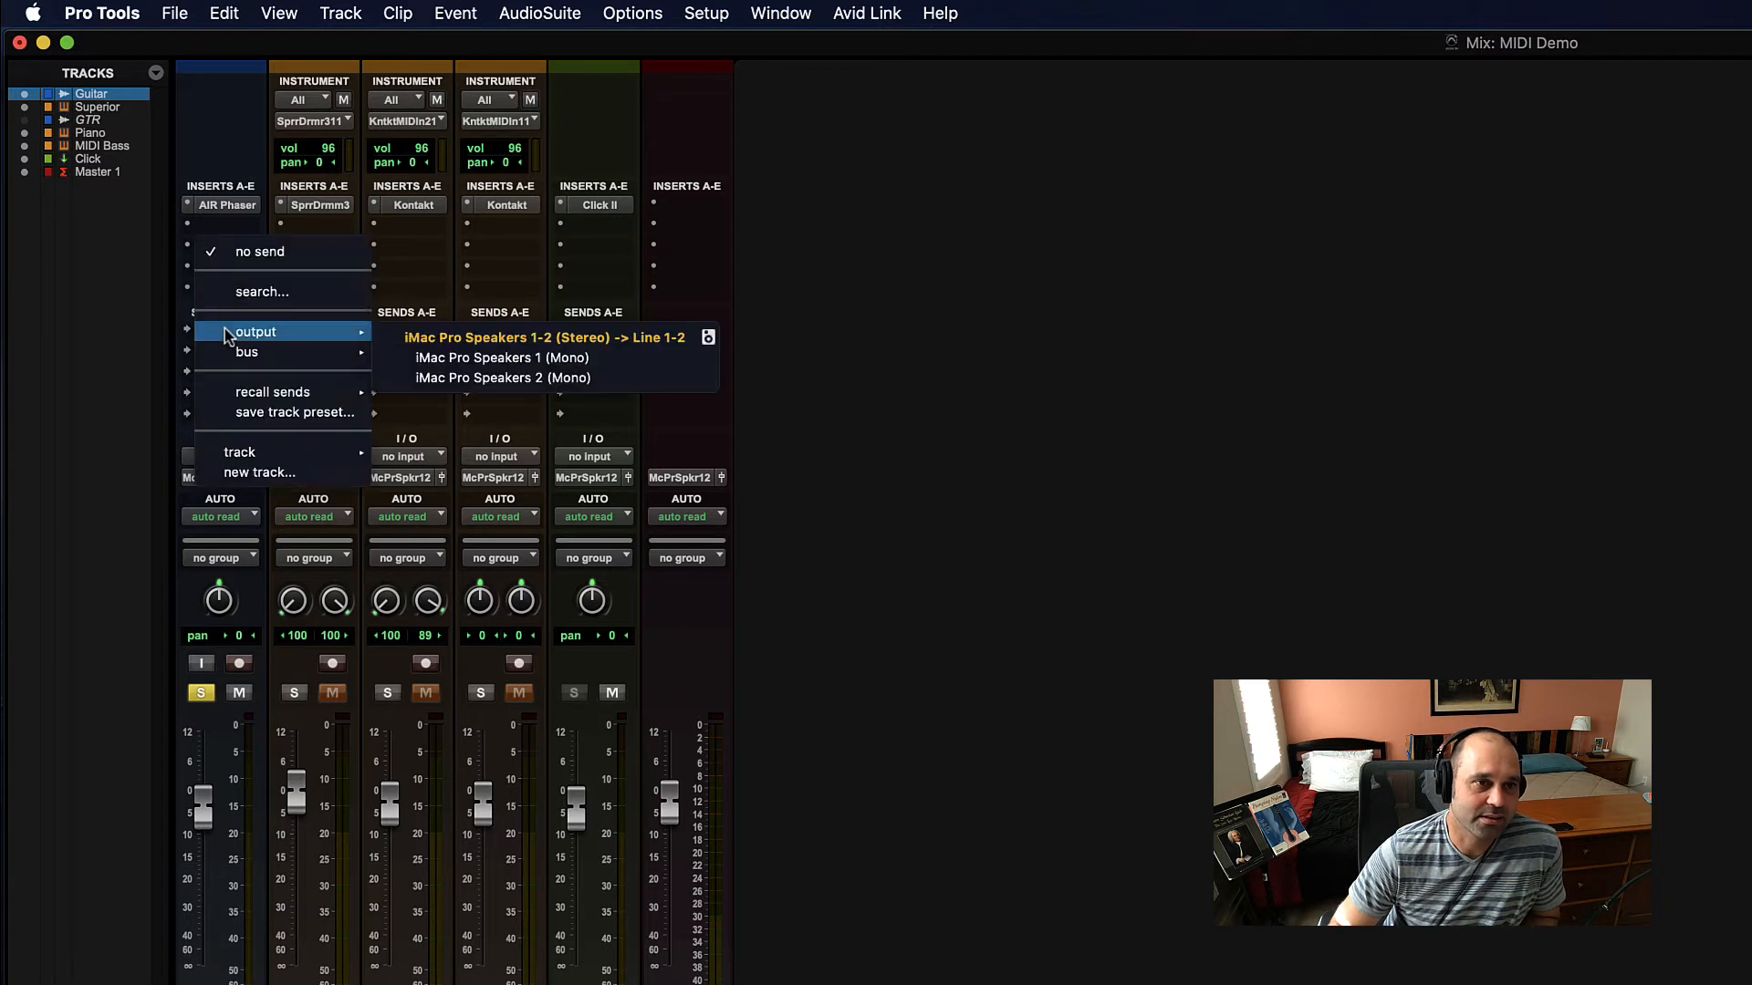
click(990, 441)
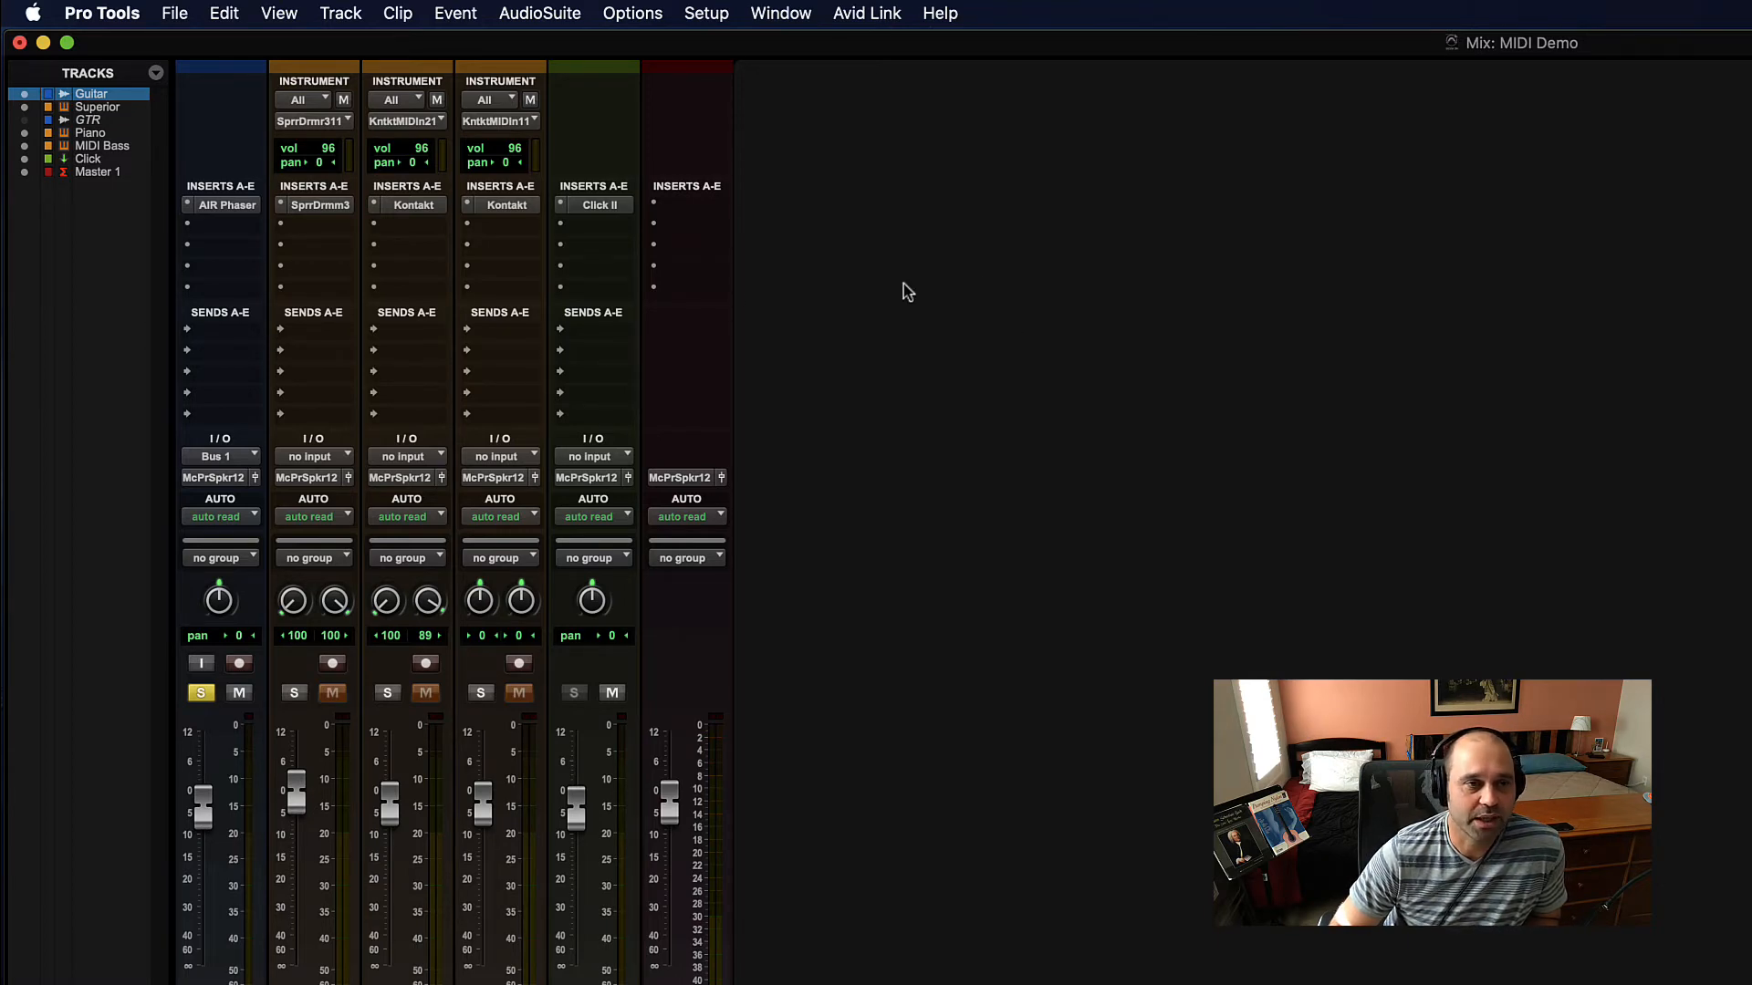
Step: Assign the Guitar track's send A to Bus 3-4 (Stereo) and raise the send level to about +0.4 dB
click(217, 330)
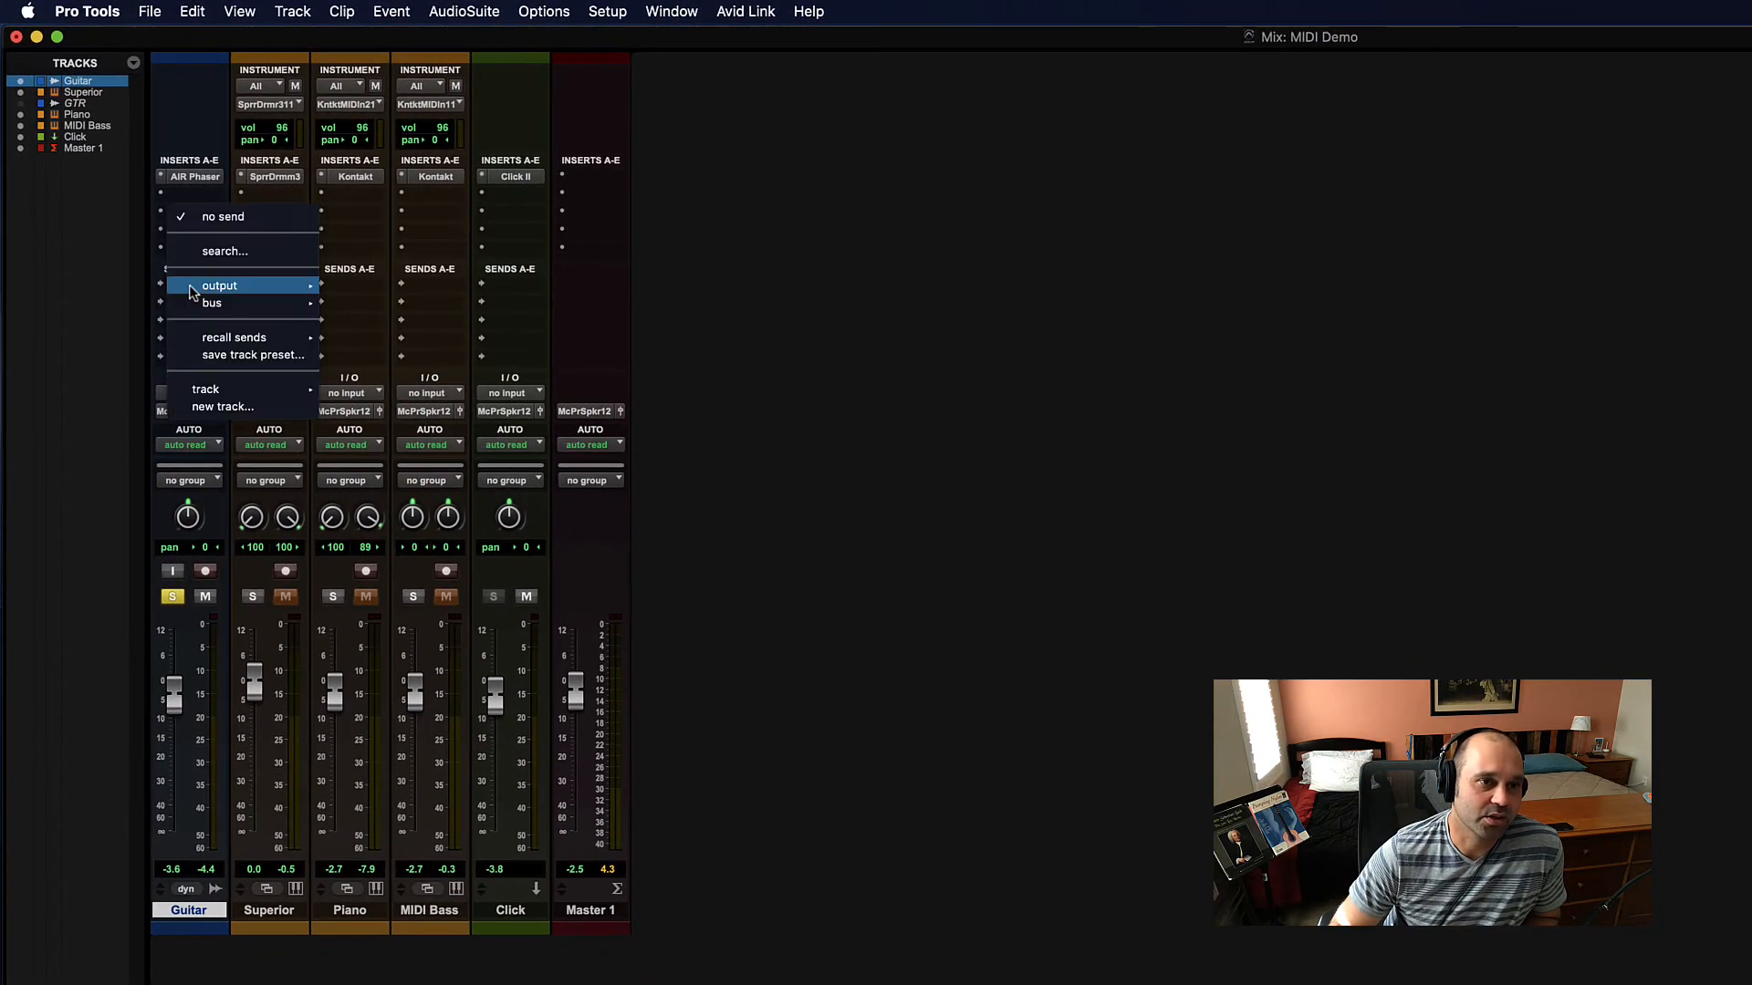
mouse_move(194, 290)
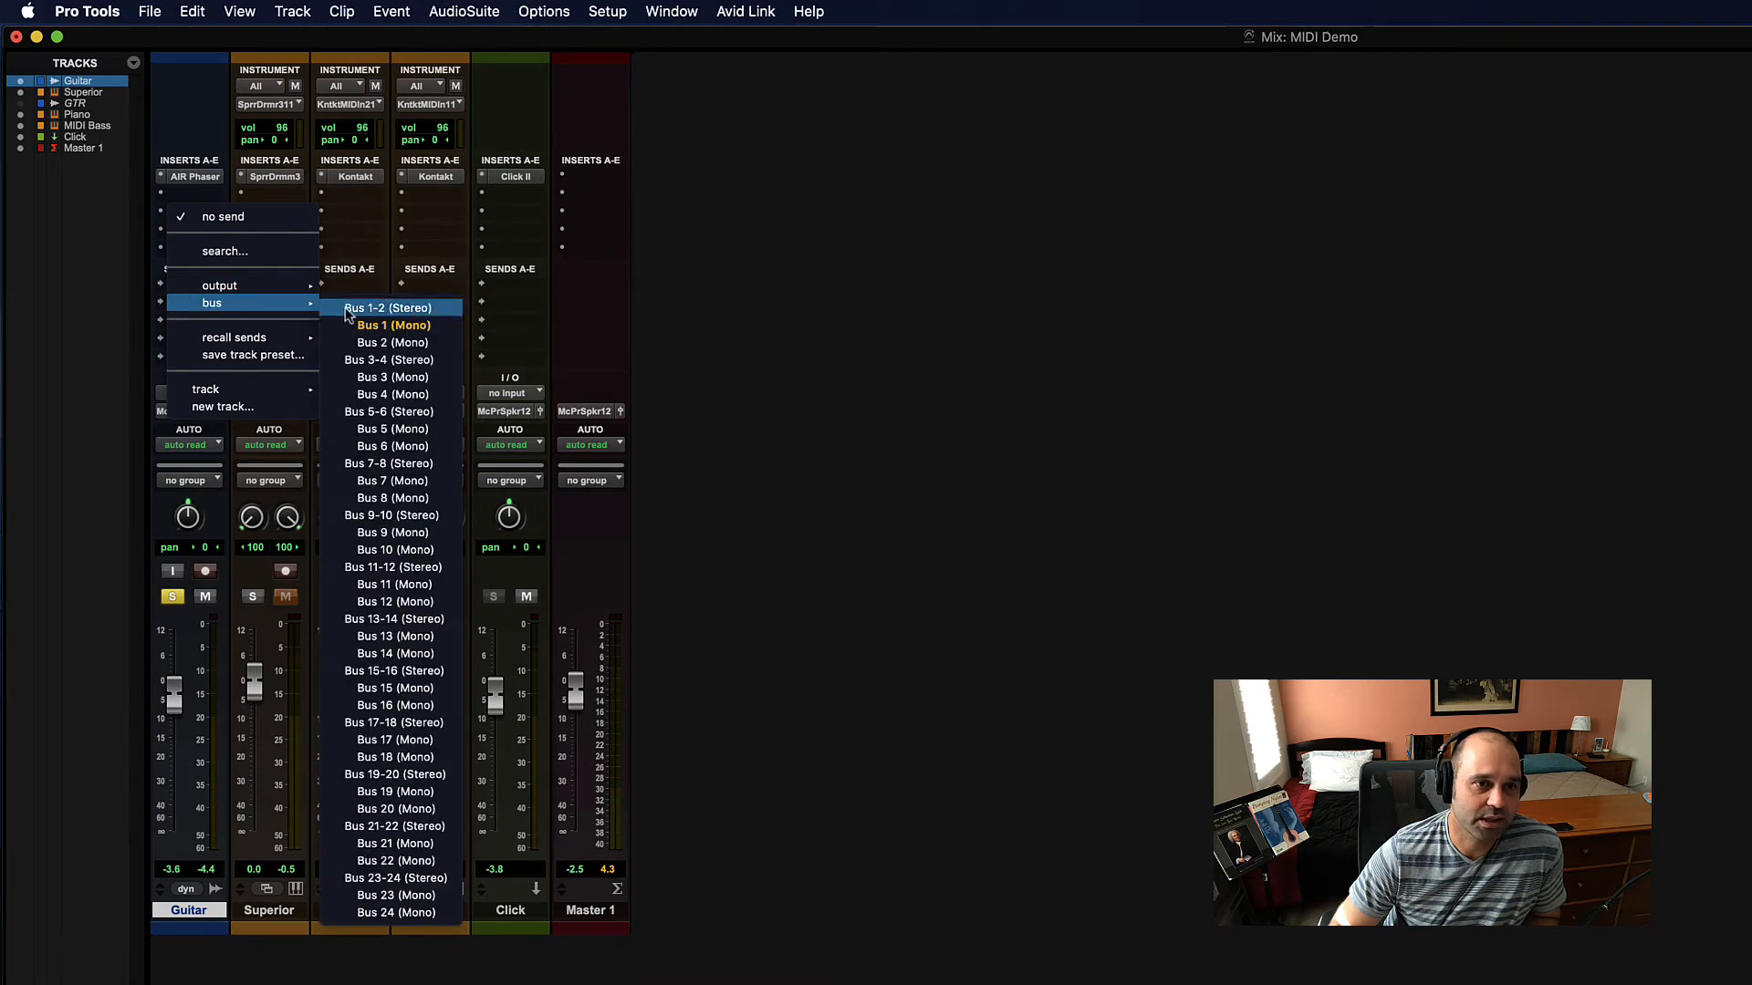
click(370, 363)
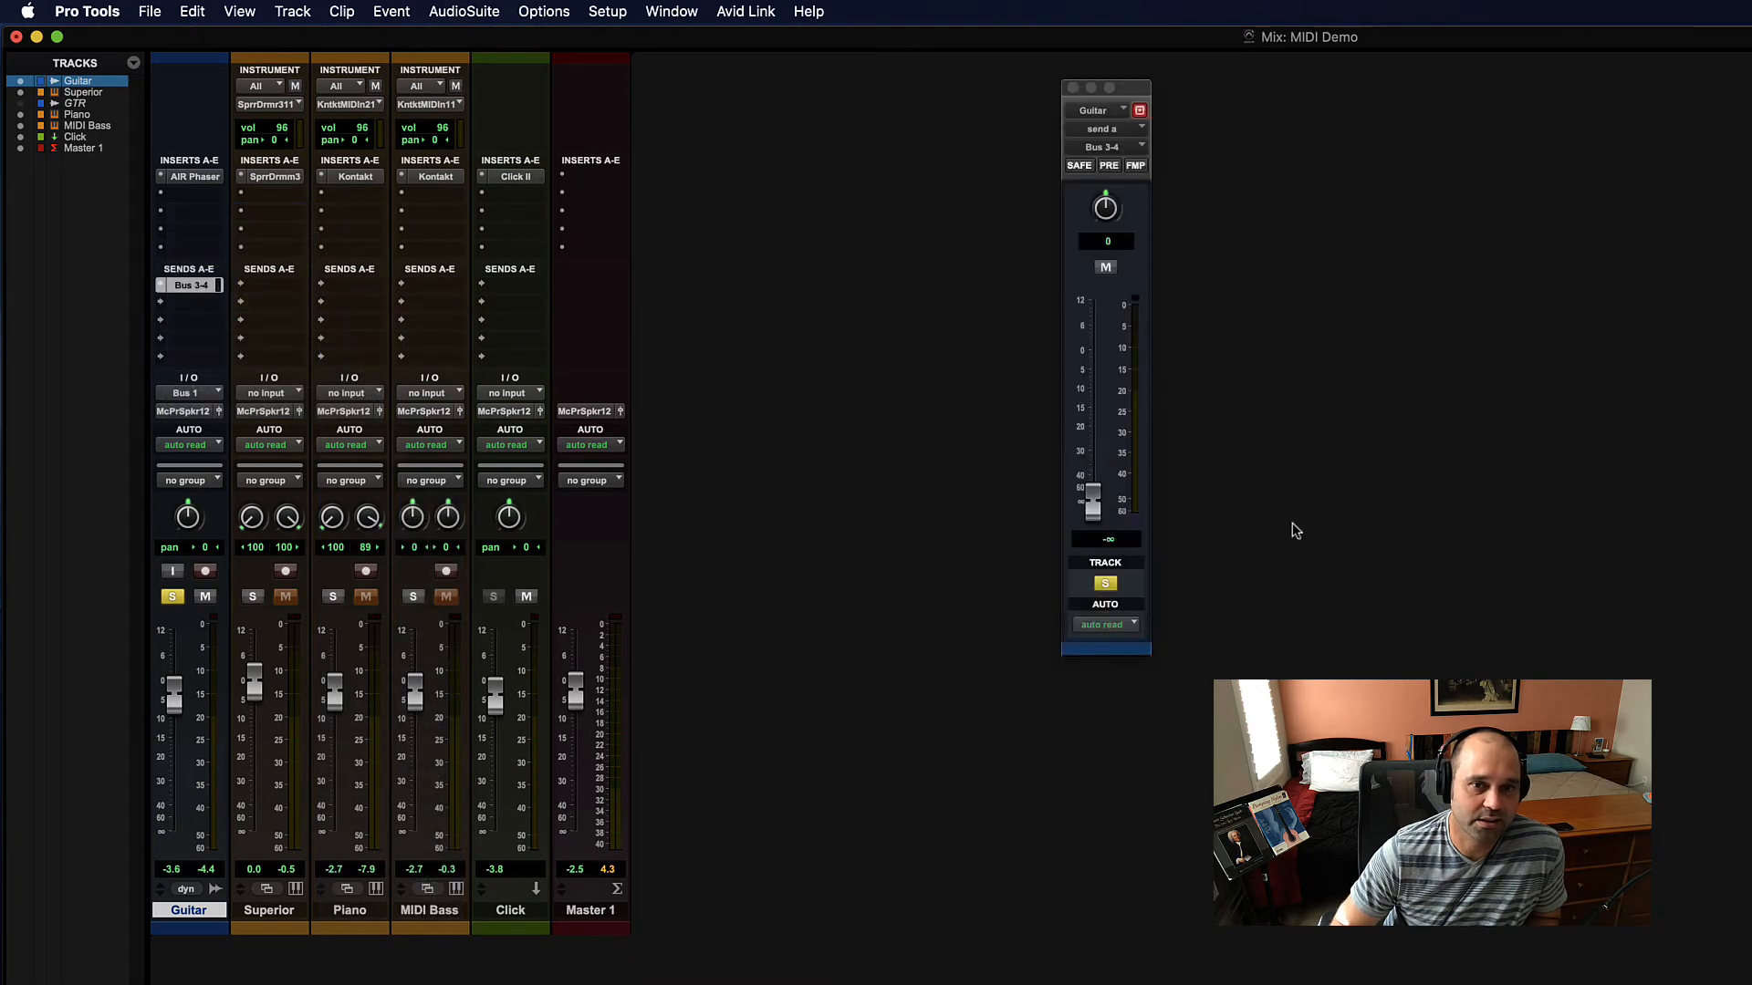
drag(1092, 506, 1107, 348)
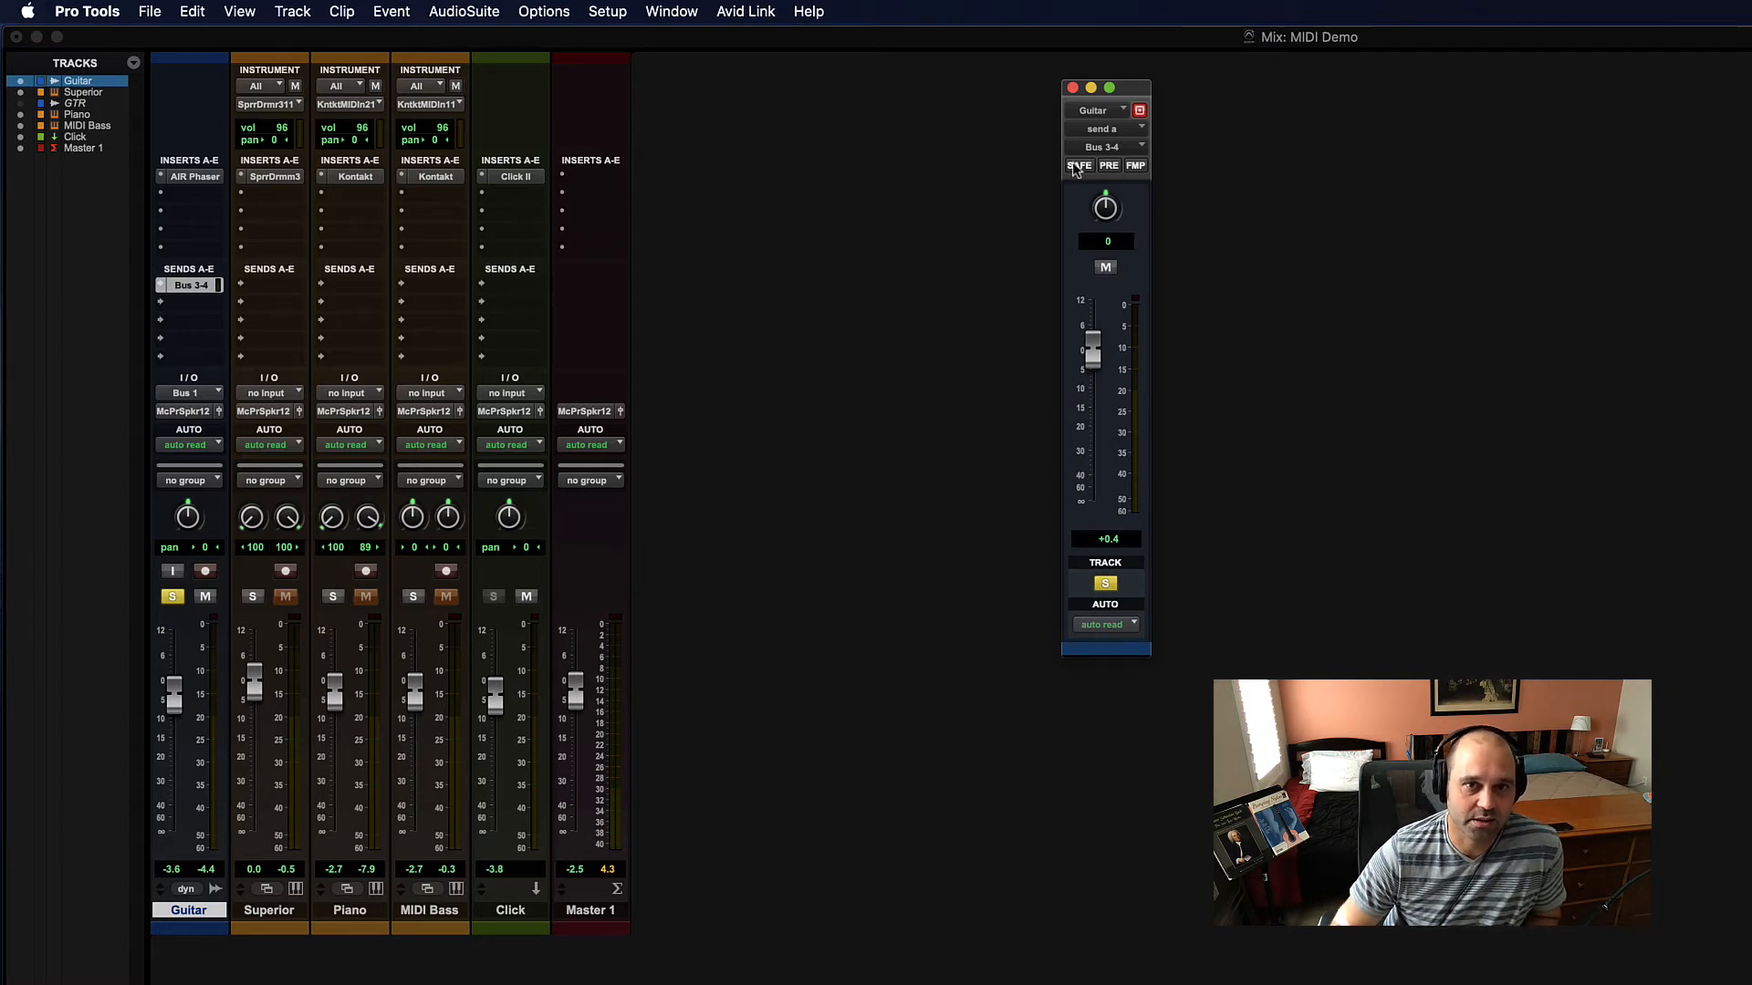
click(1072, 88)
Step: Remove the Bus 3-4 send from the Guitar track and review the output and bus destinations available for that slot
click(162, 283)
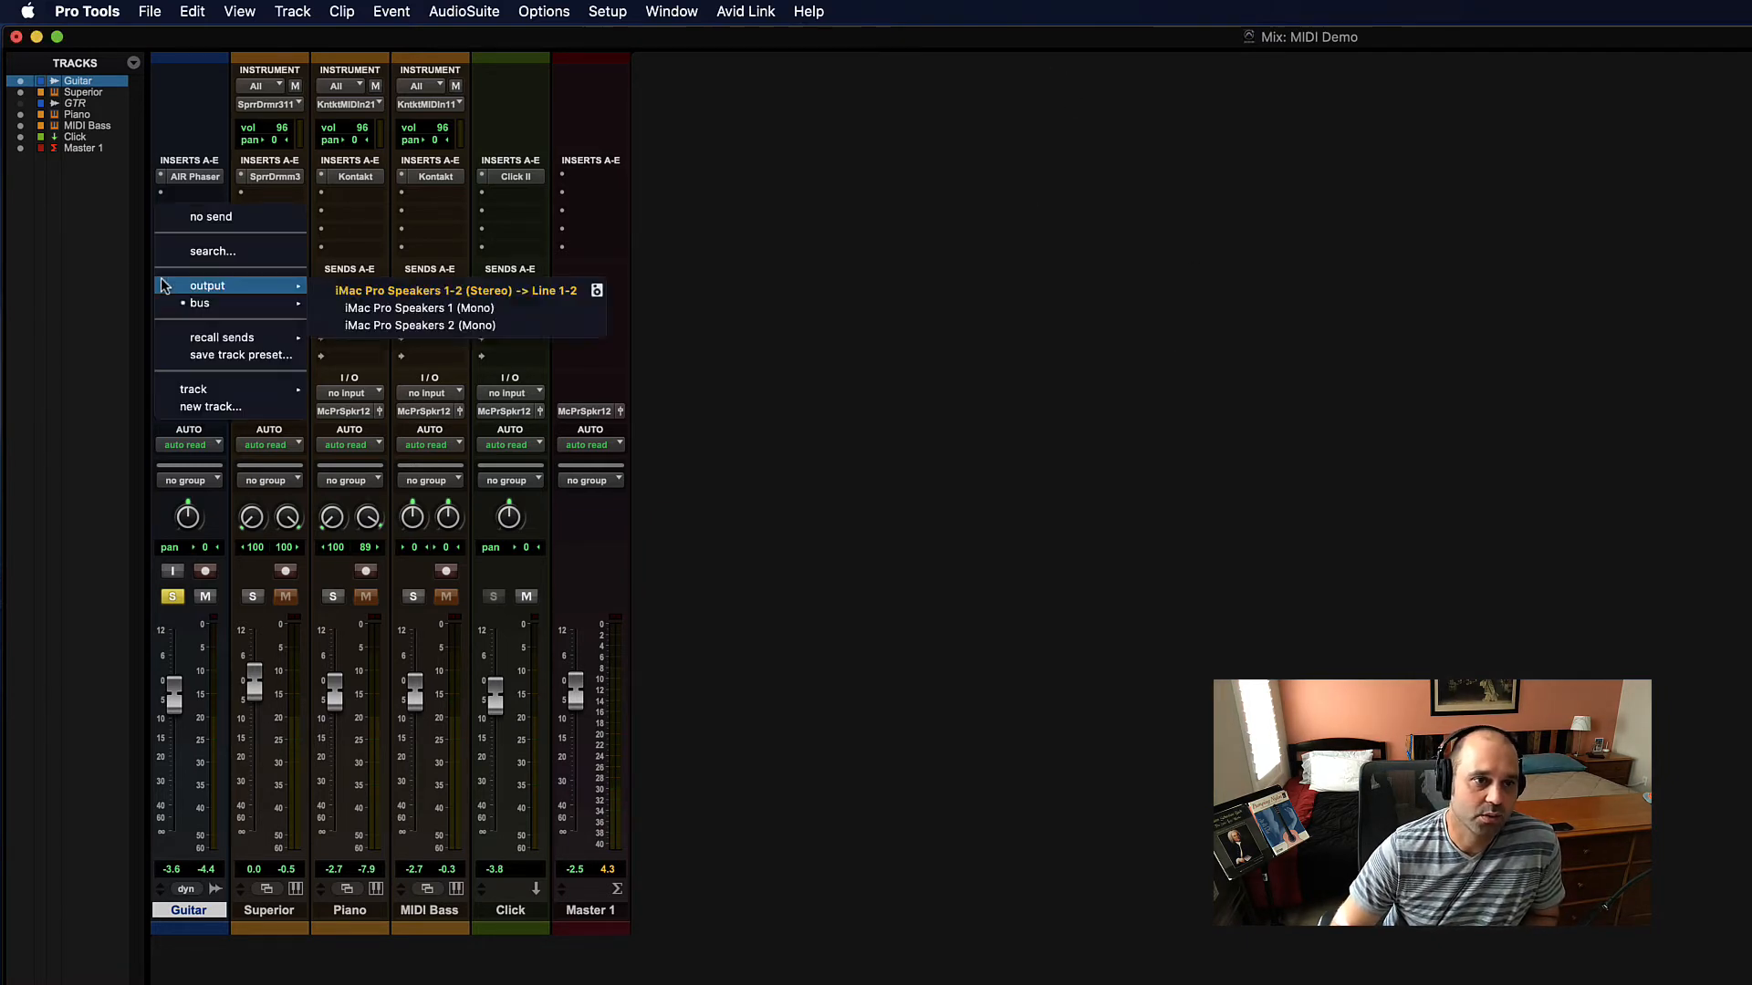
click(205, 216)
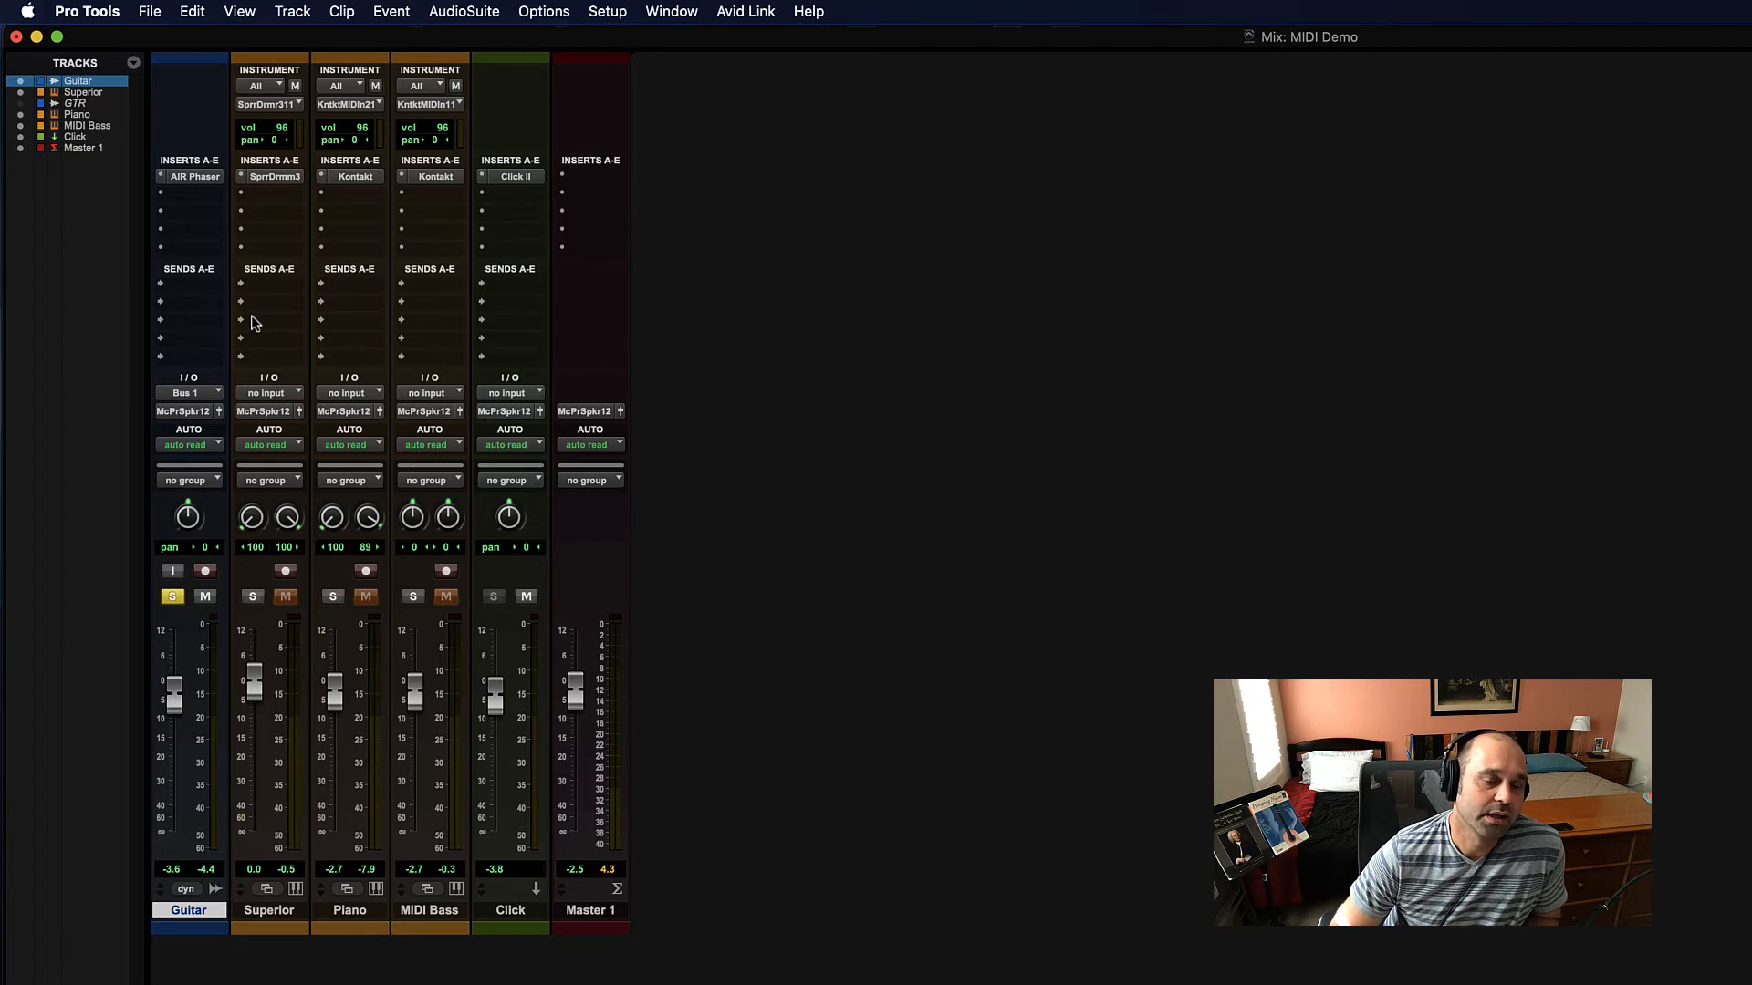
click(191, 284)
mouse_move(192, 281)
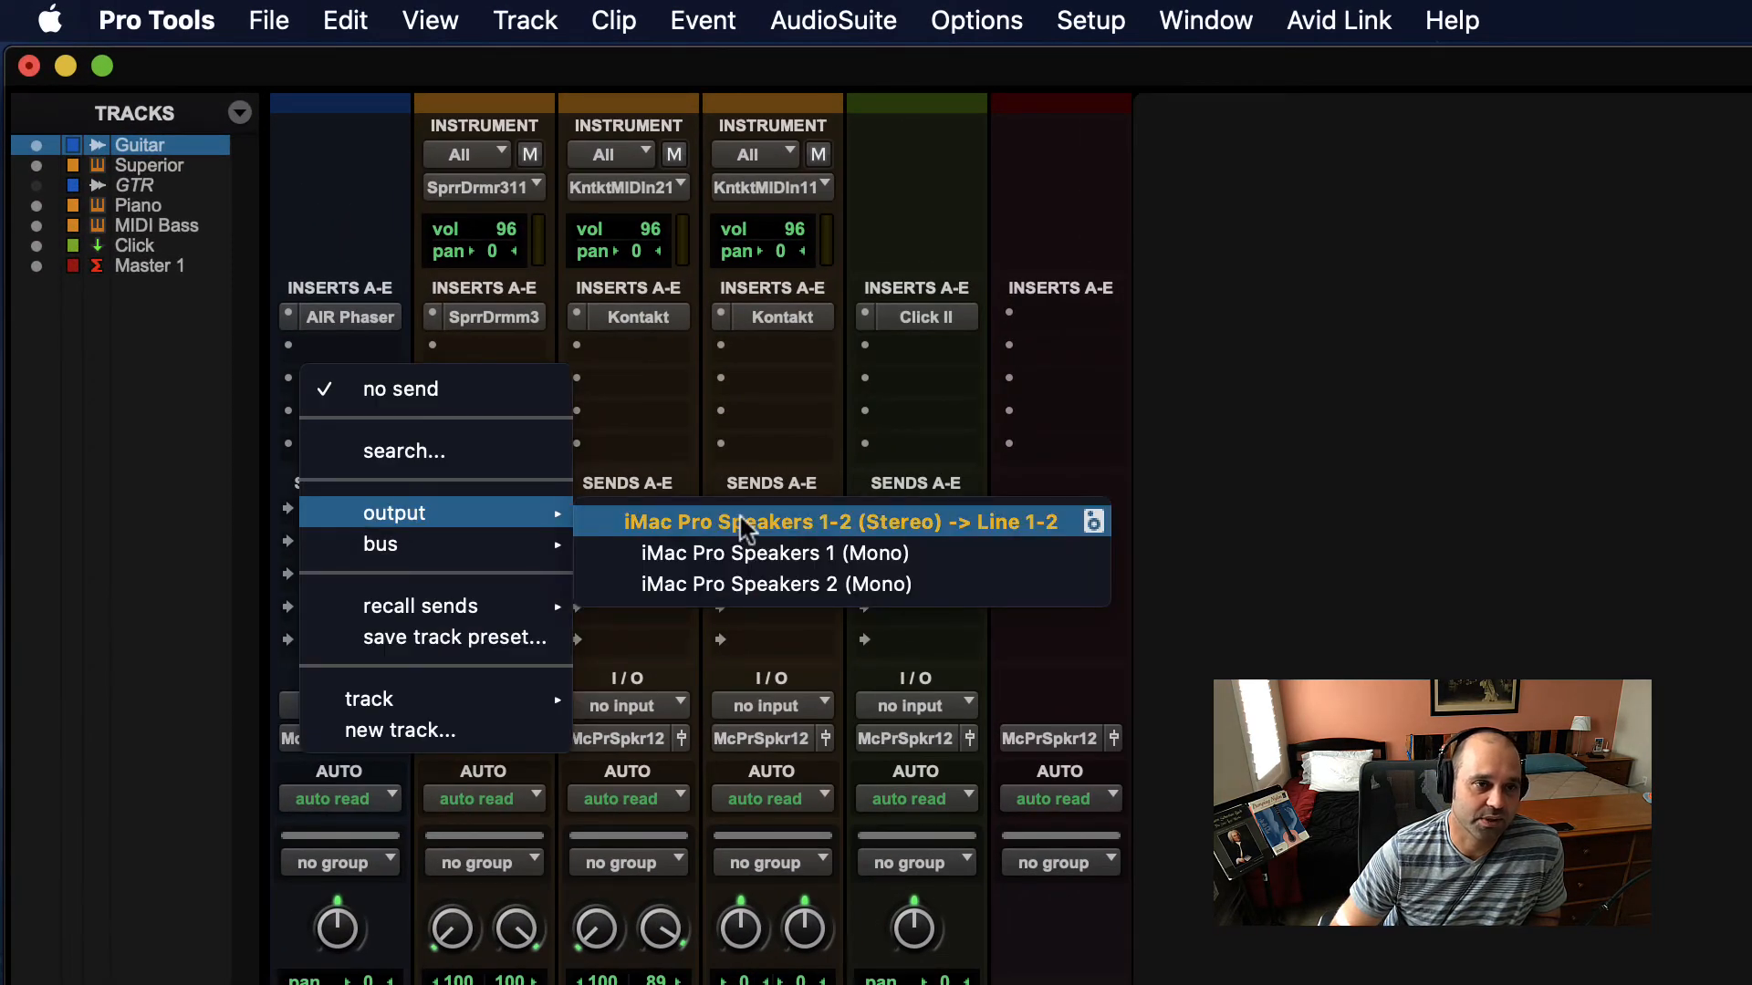
mouse_move(451, 545)
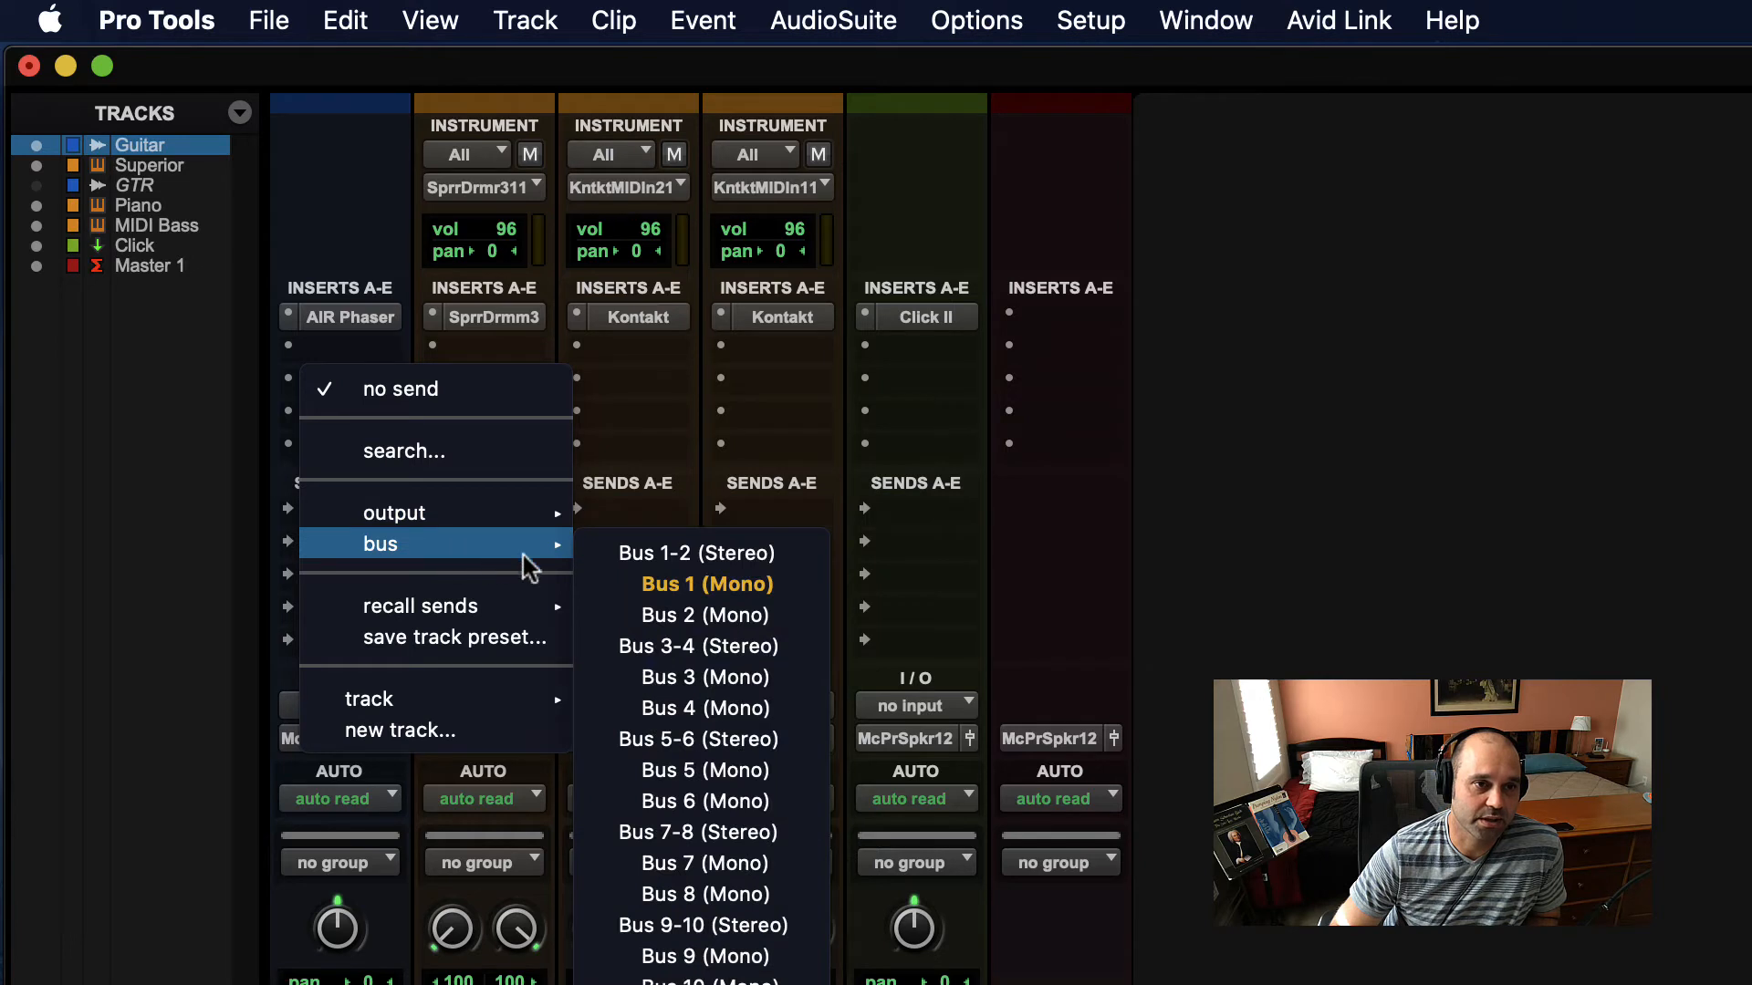
key(Escape)
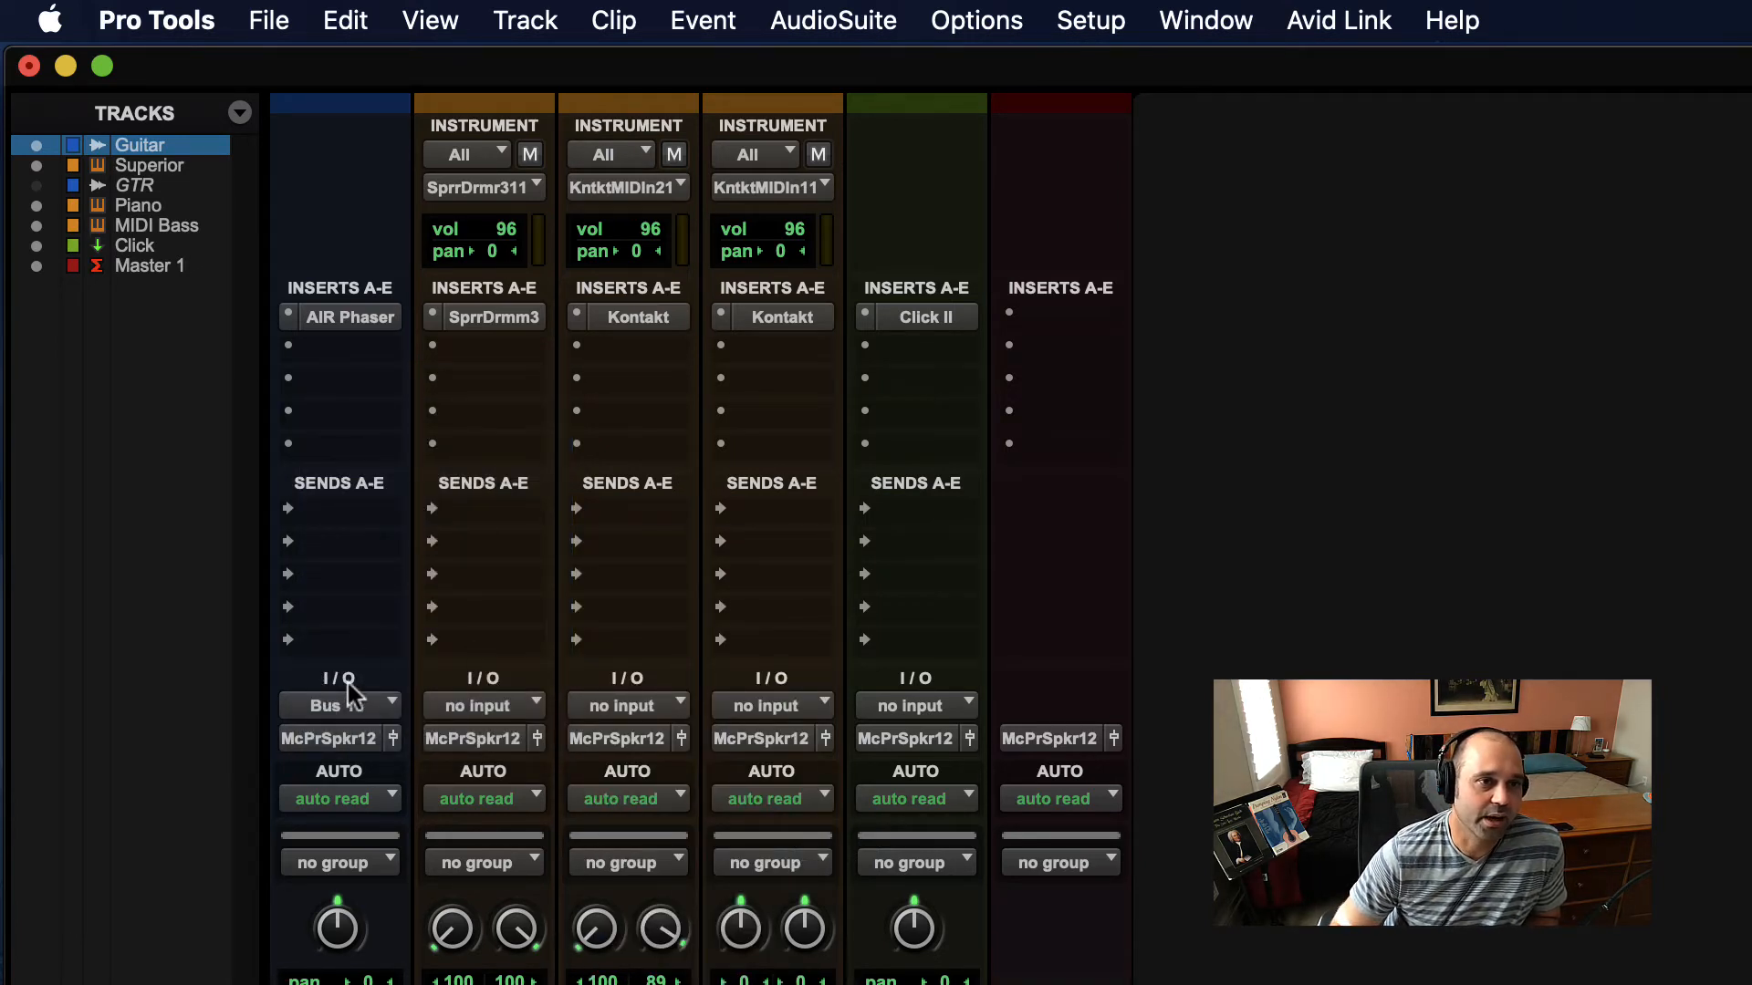
Step: Review the Guitar track's input path choices, including the interface's Mic / Inst.L and Mic / Inst.R, without changing the input
click(392, 710)
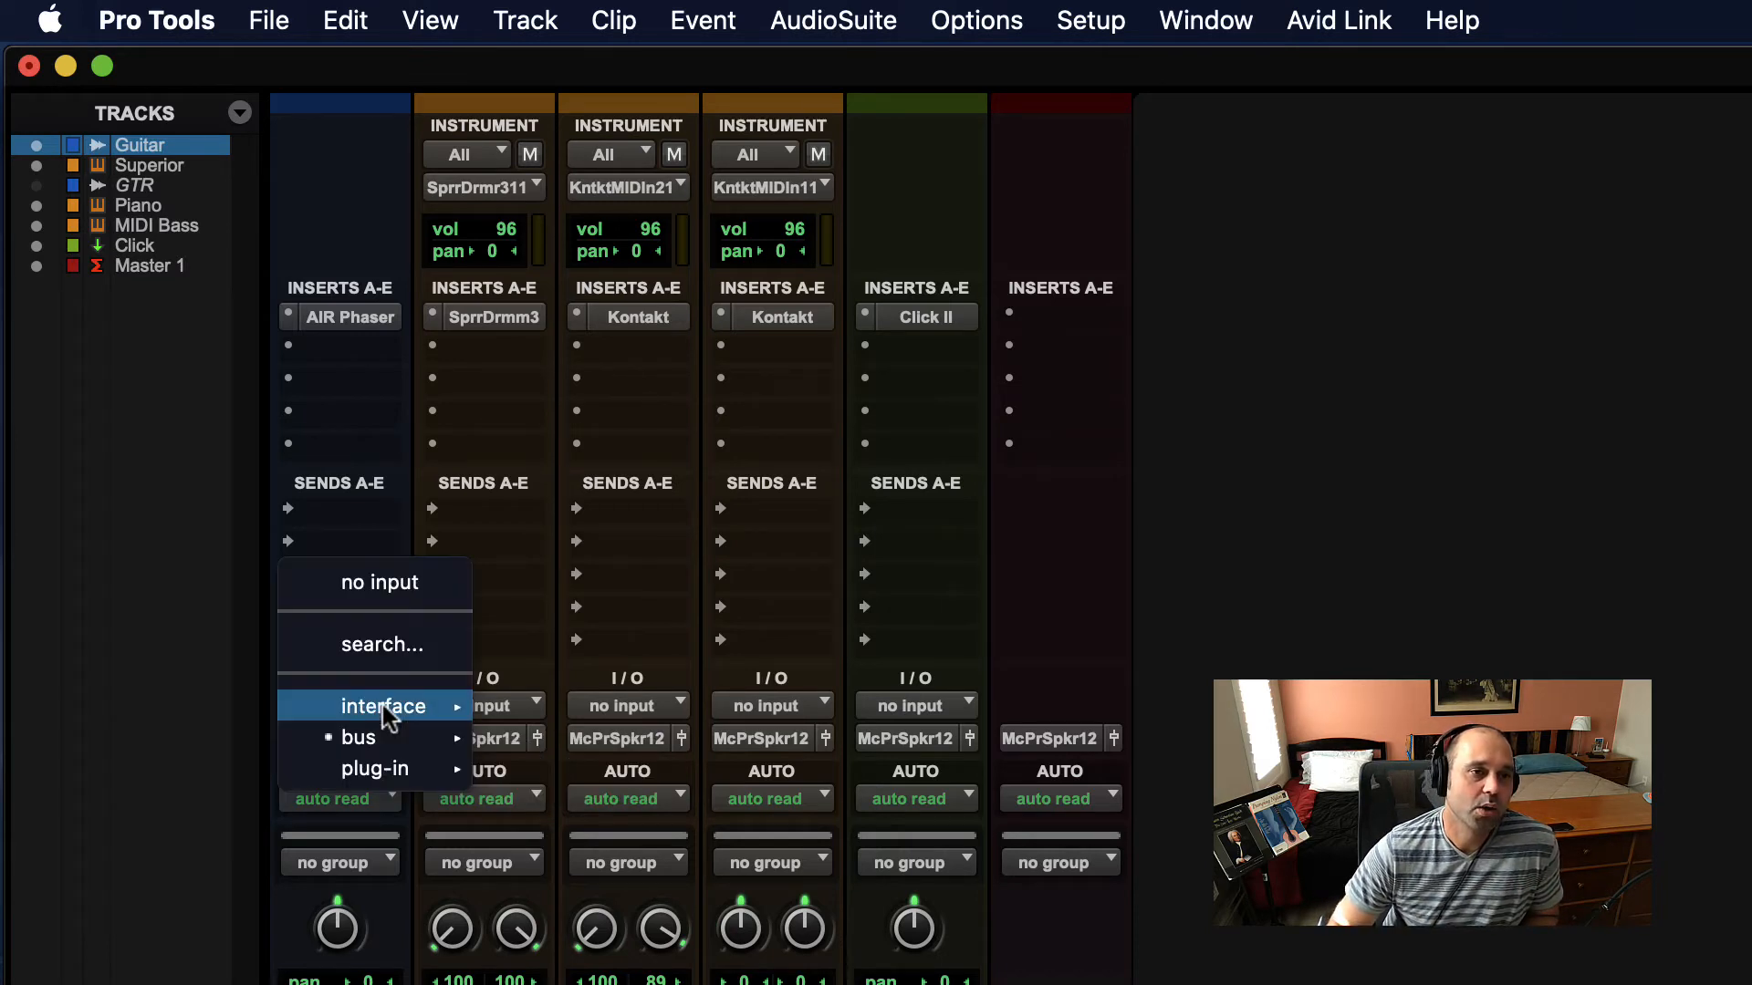
mouse_move(369, 720)
click(1476, 661)
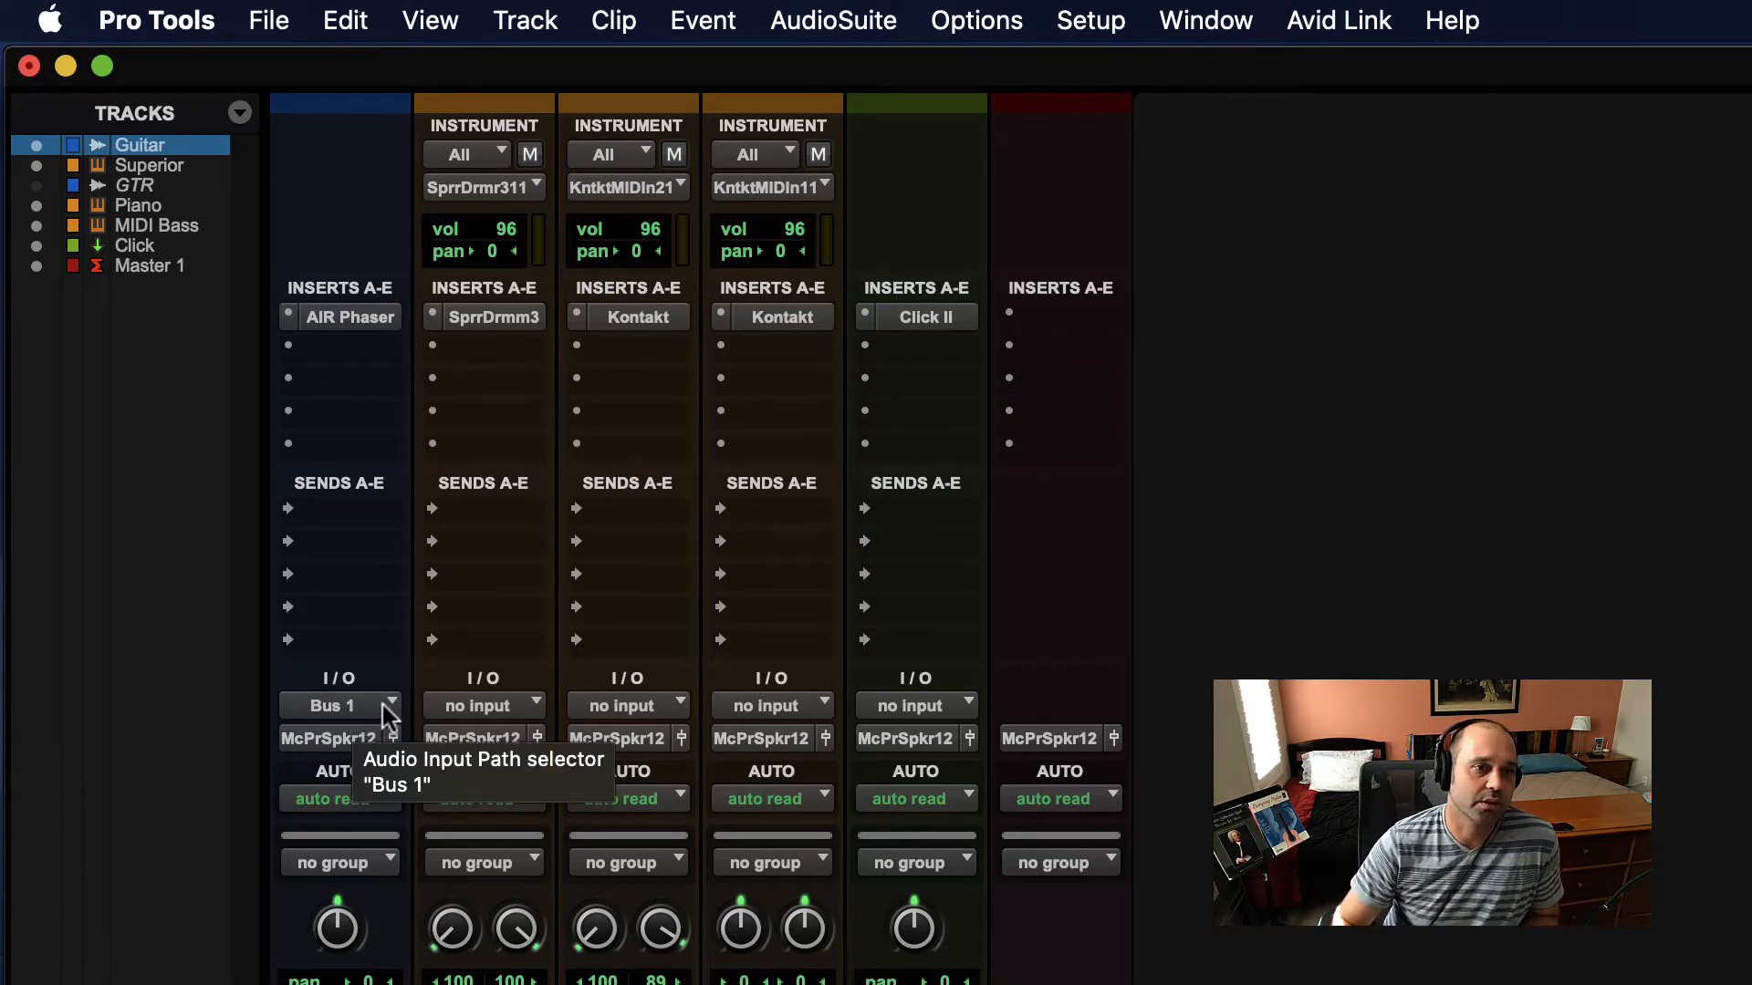
click(390, 709)
mouse_move(429, 708)
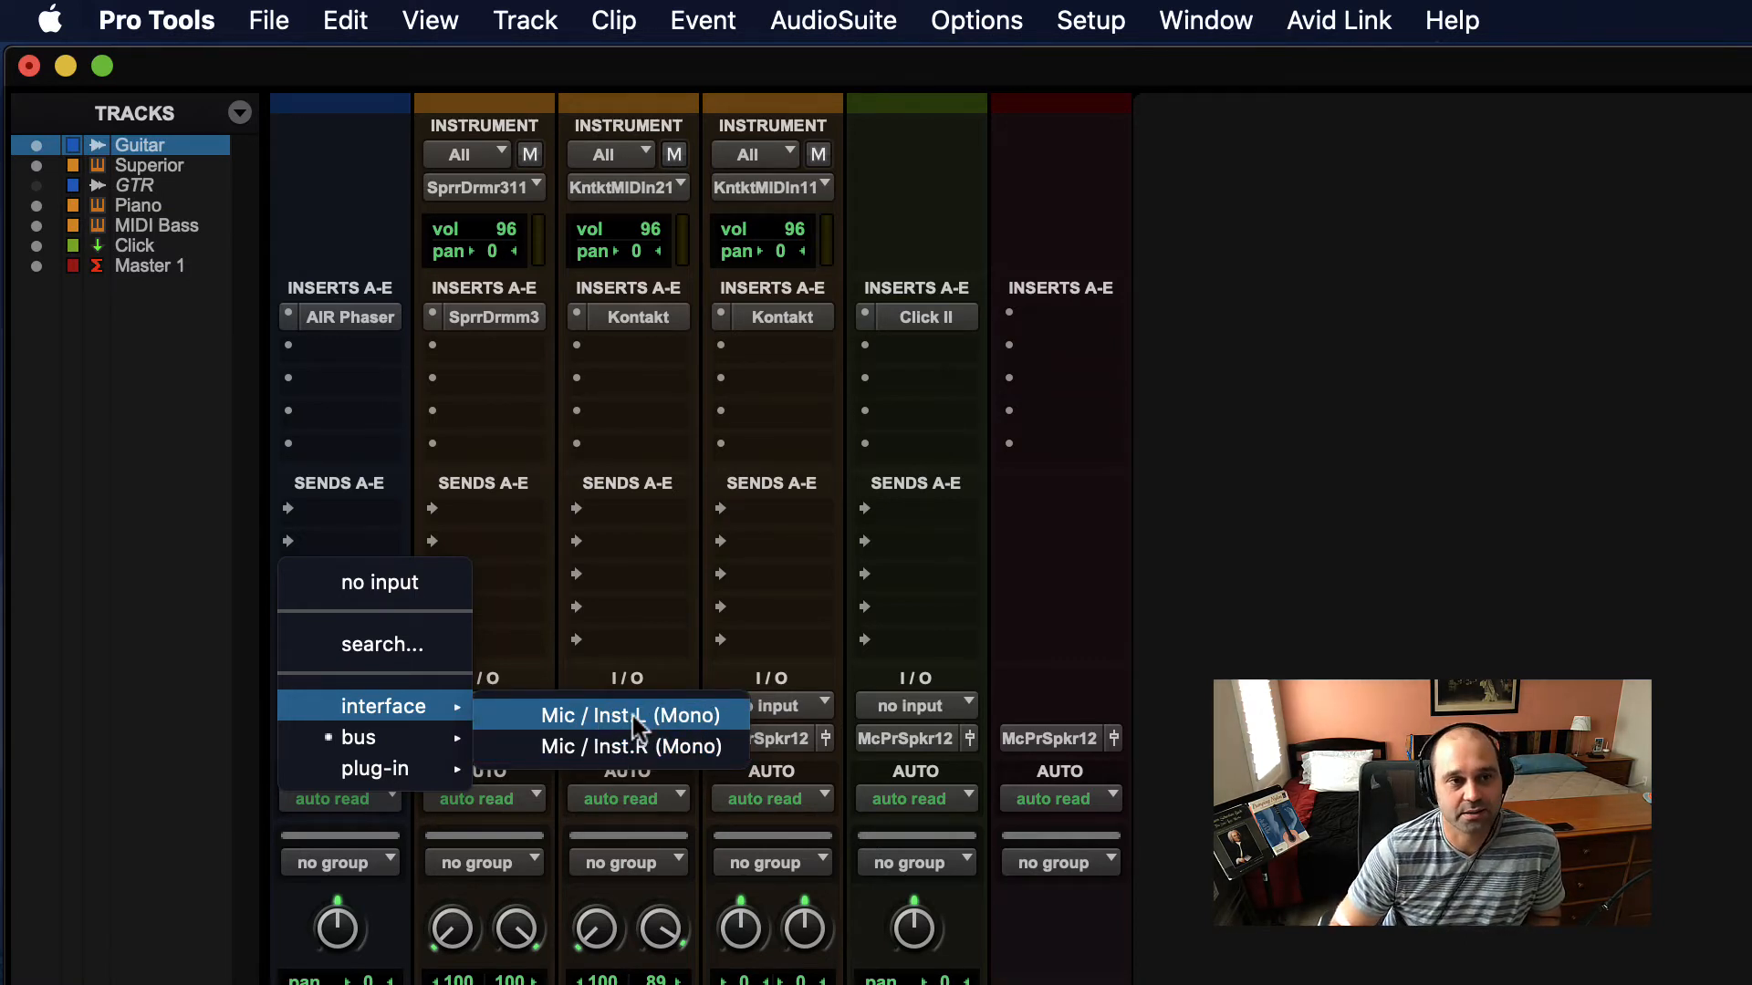
click(267, 716)
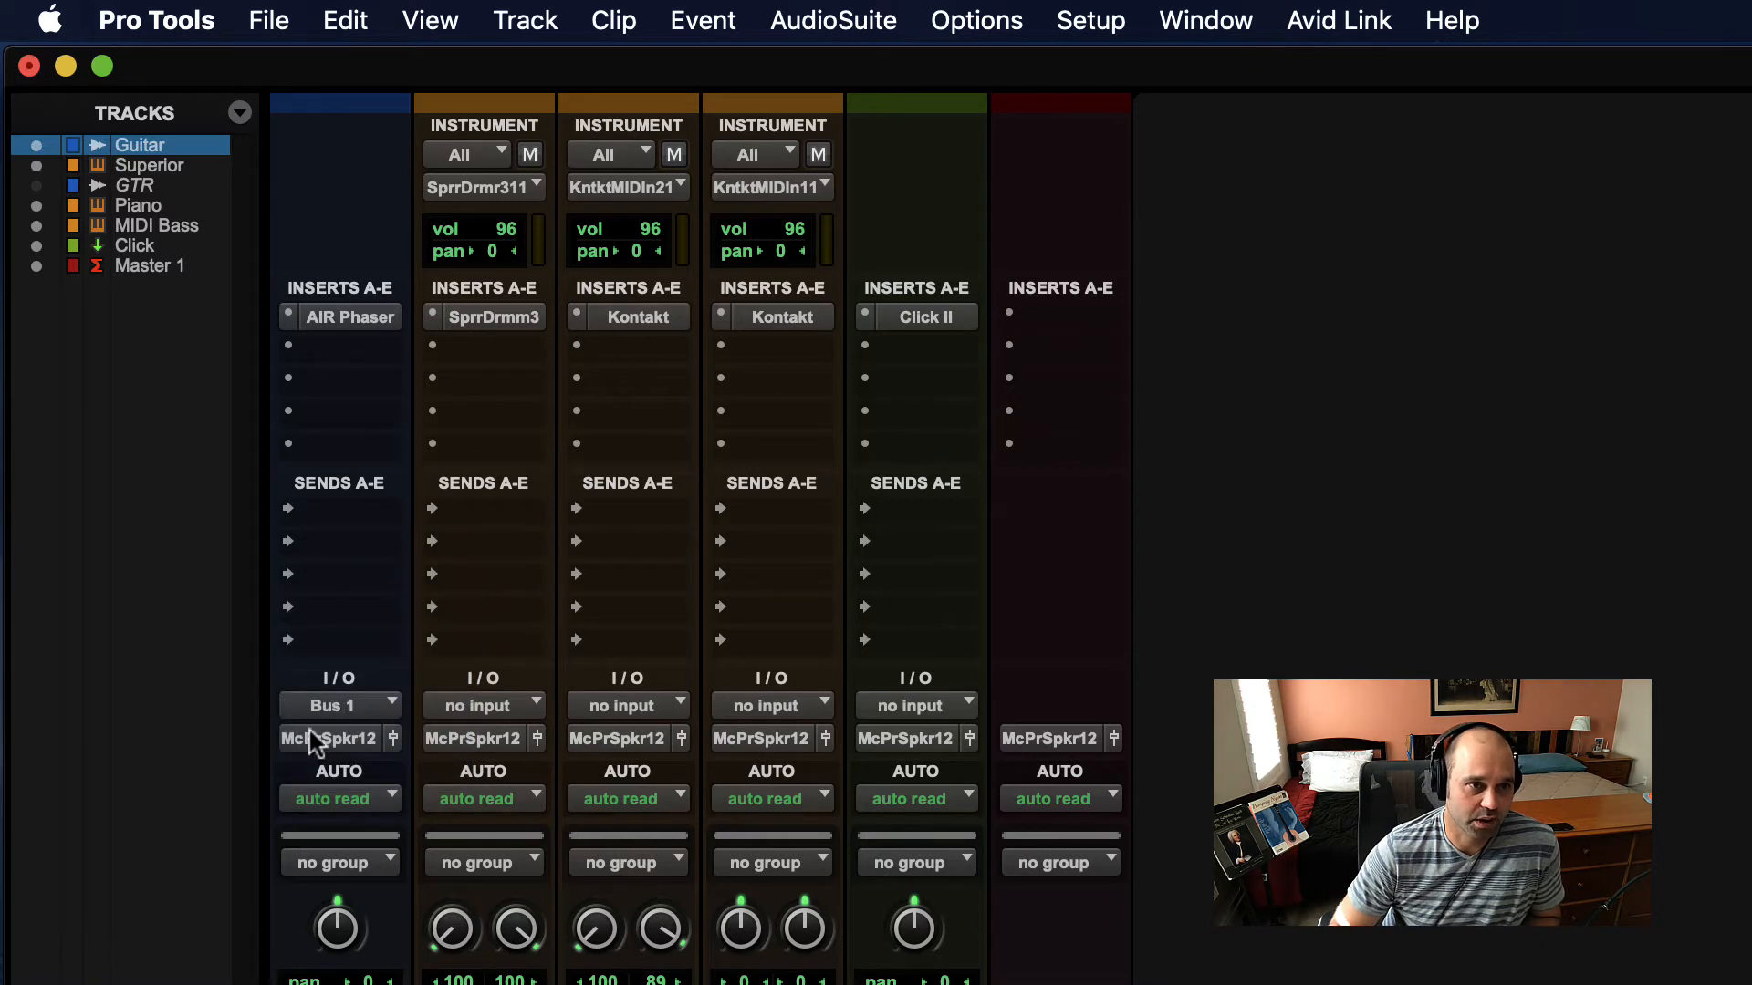
click(346, 708)
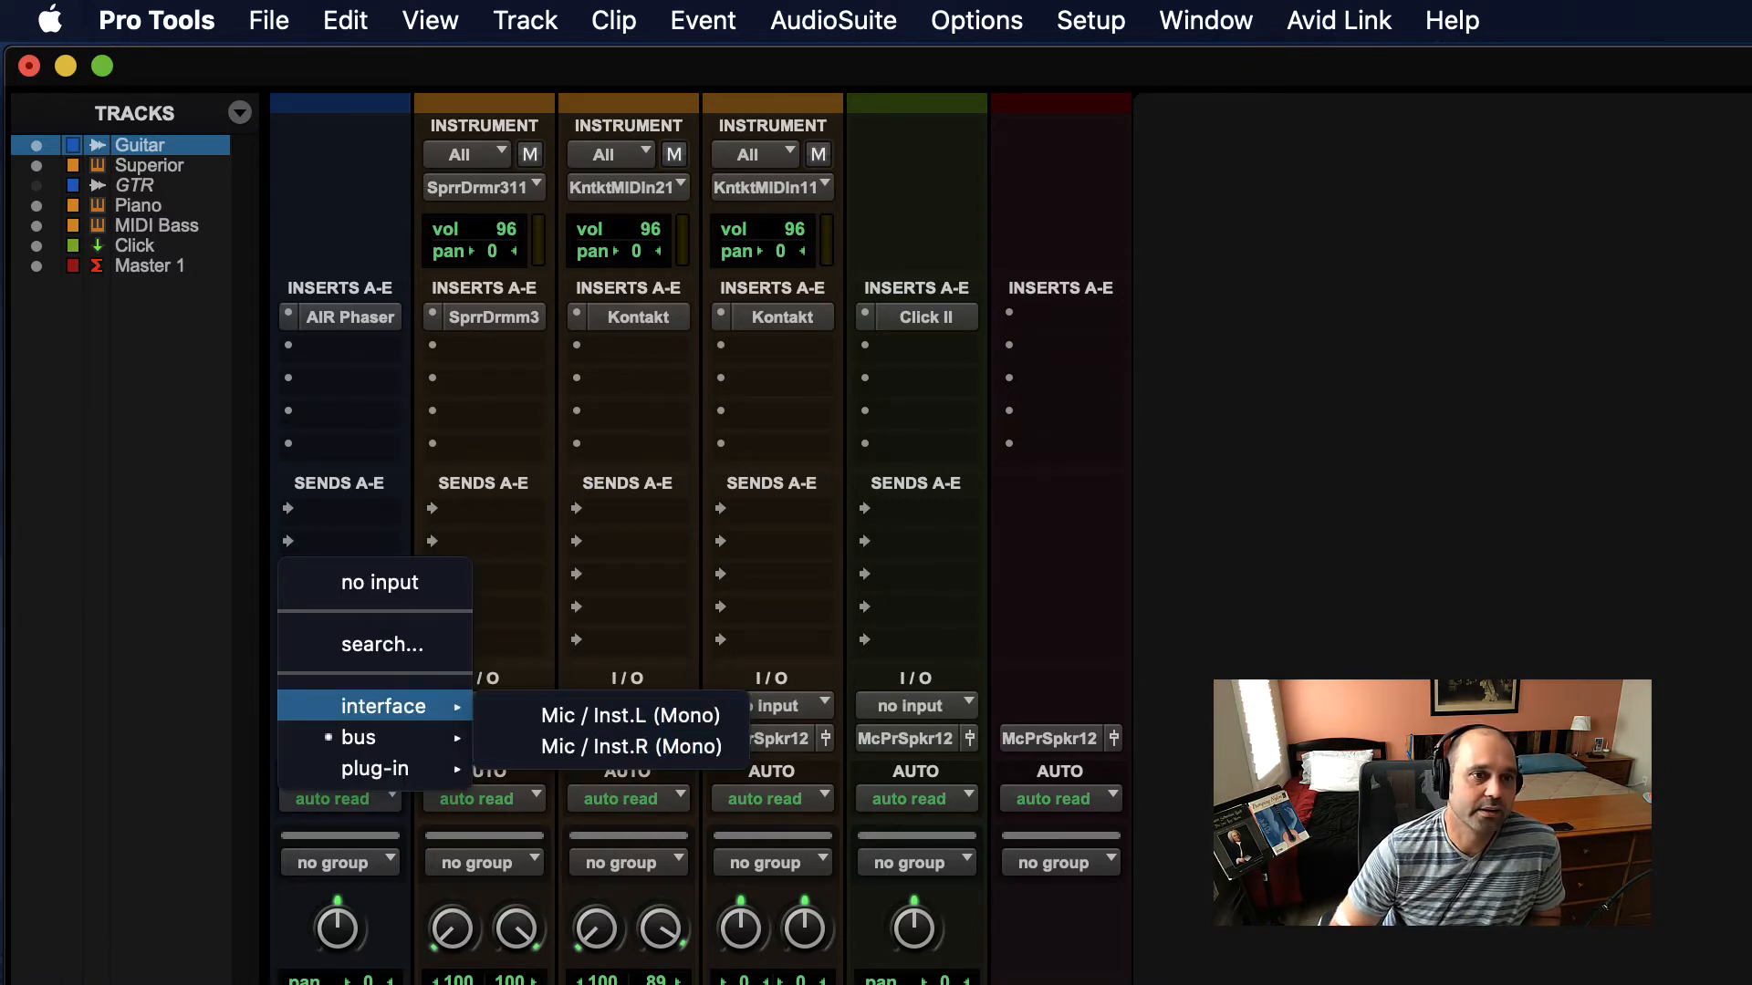
click(483, 719)
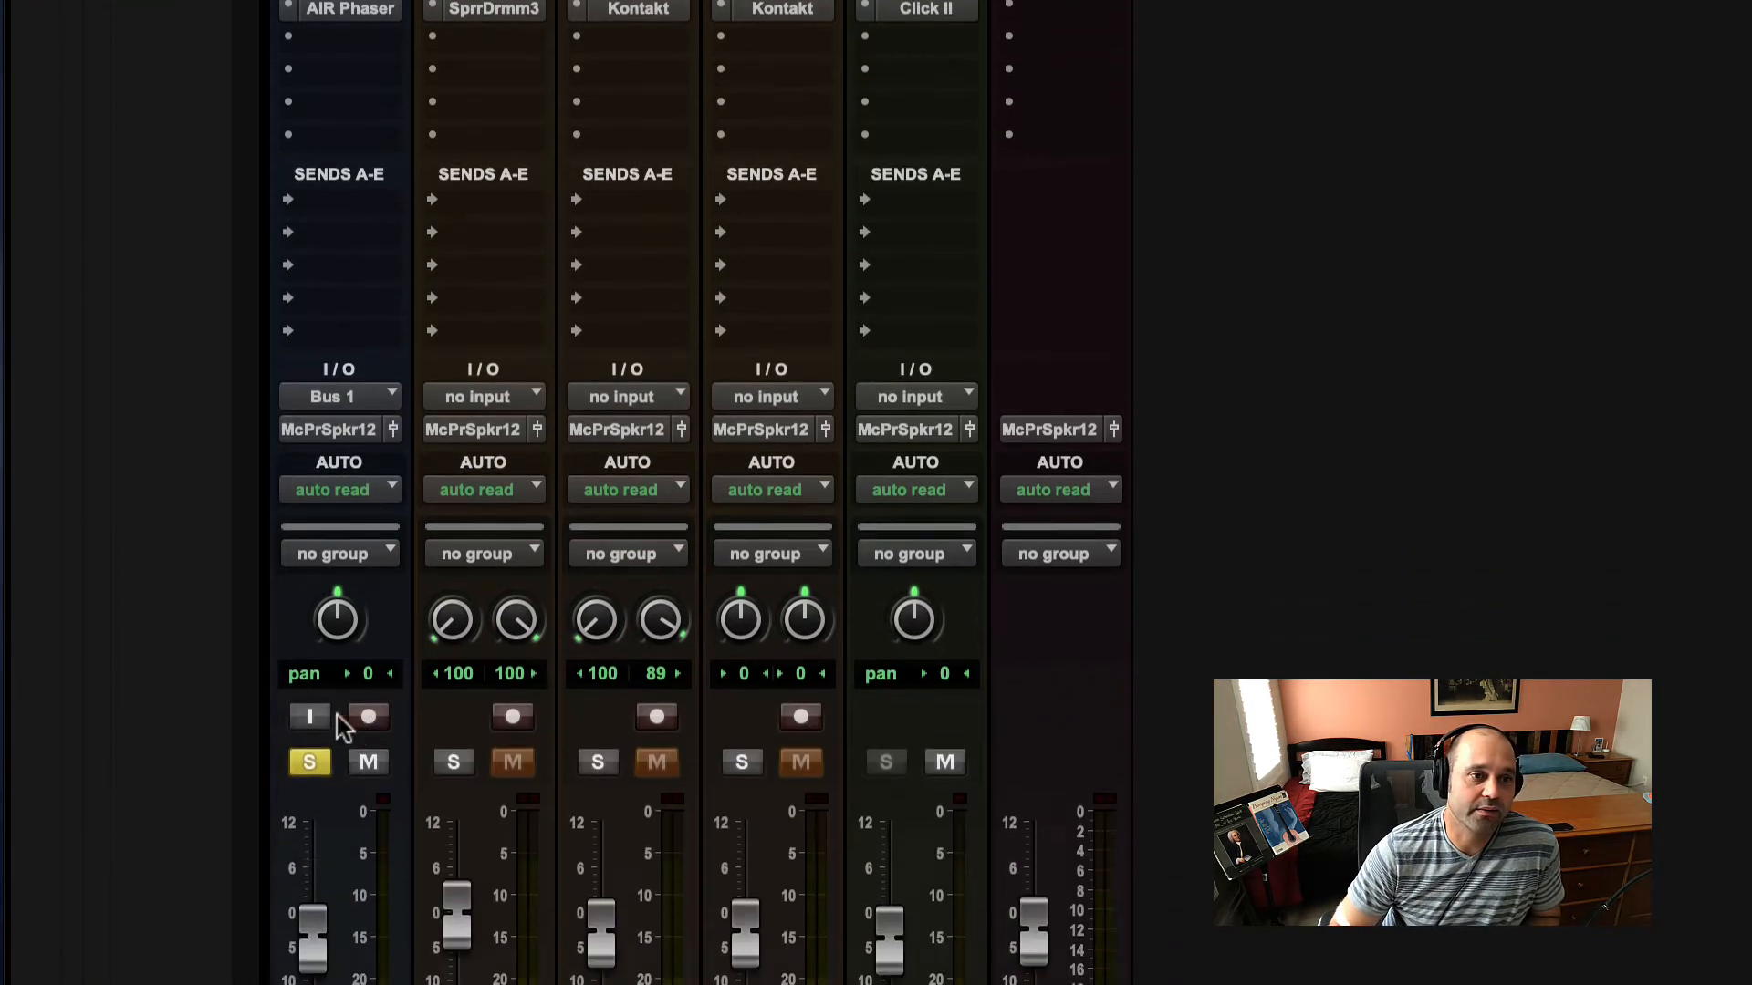
Step: Turn the Guitar track's input monitoring and record enable on and back off
click(310, 480)
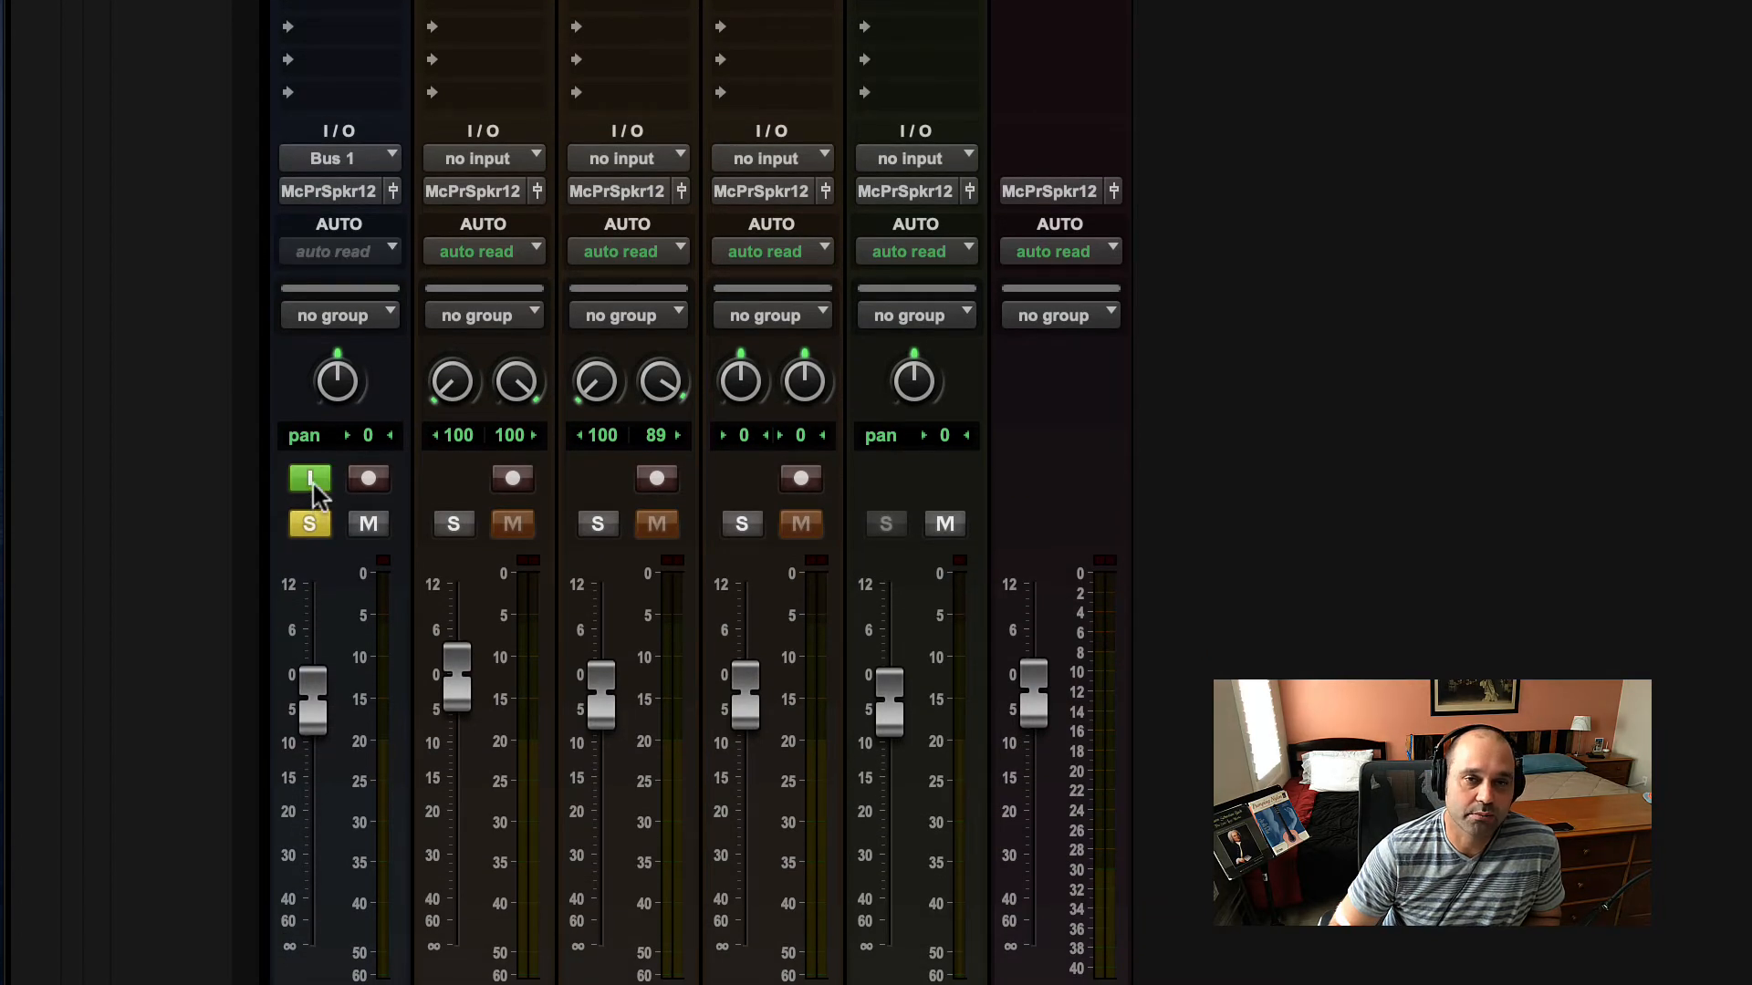
click(367, 478)
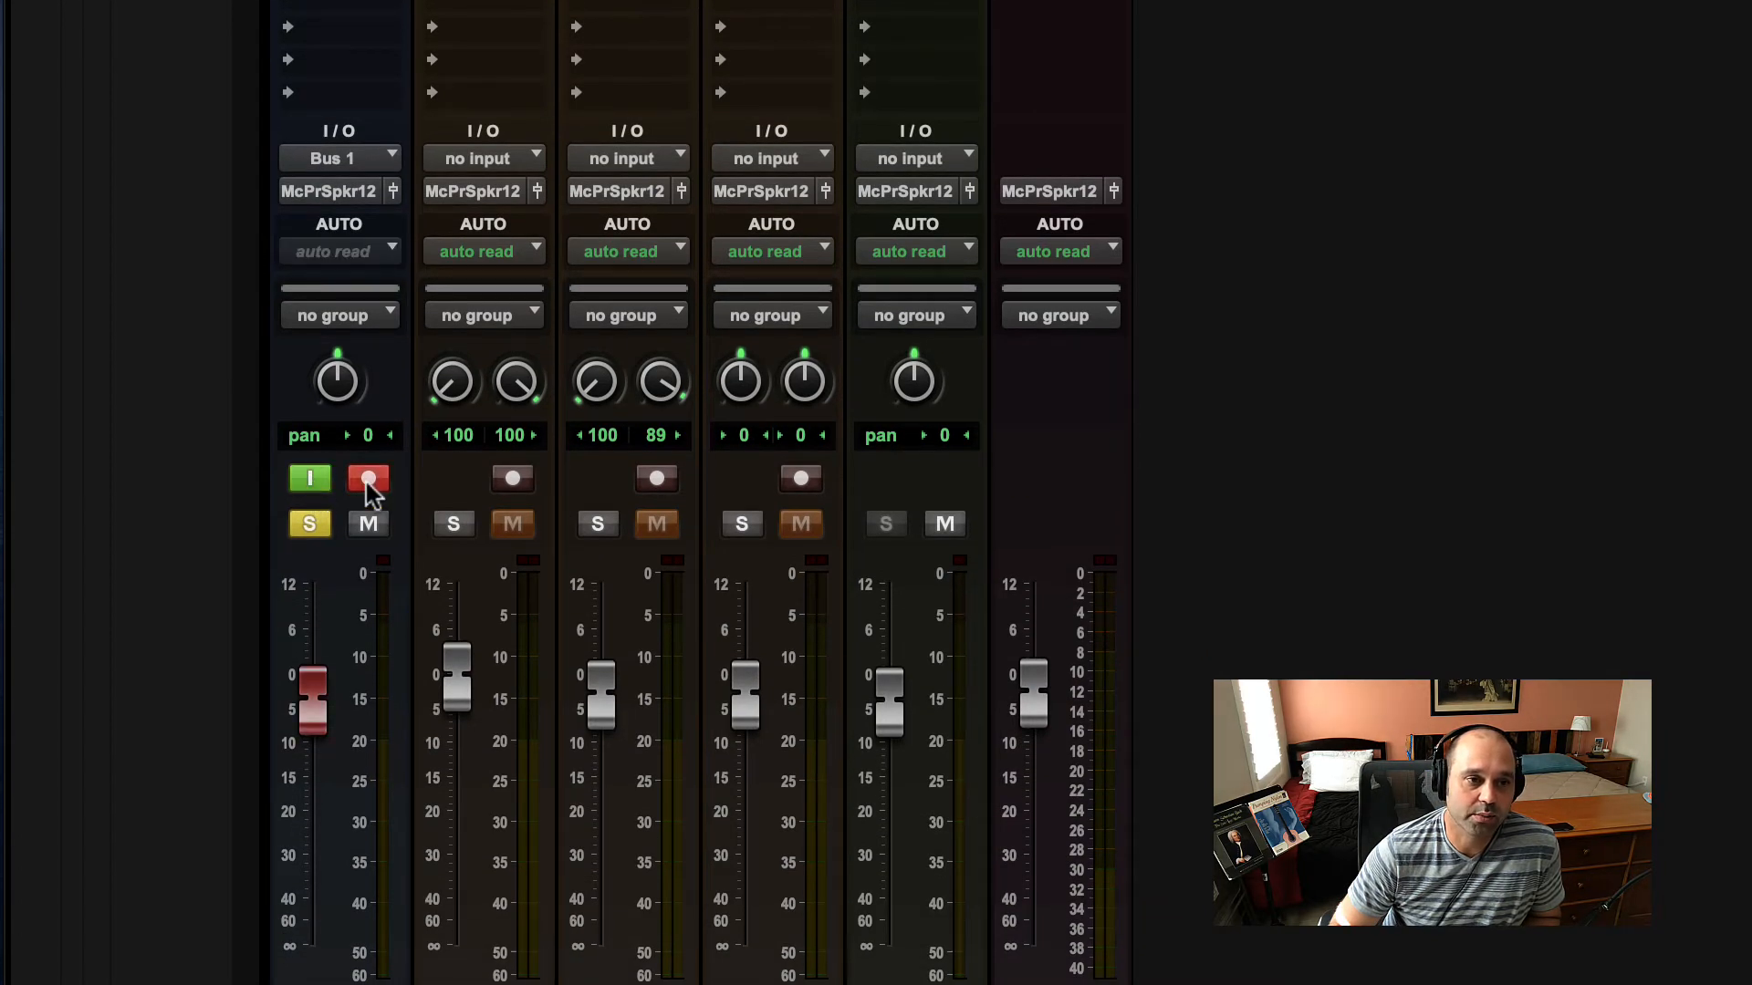
click(367, 479)
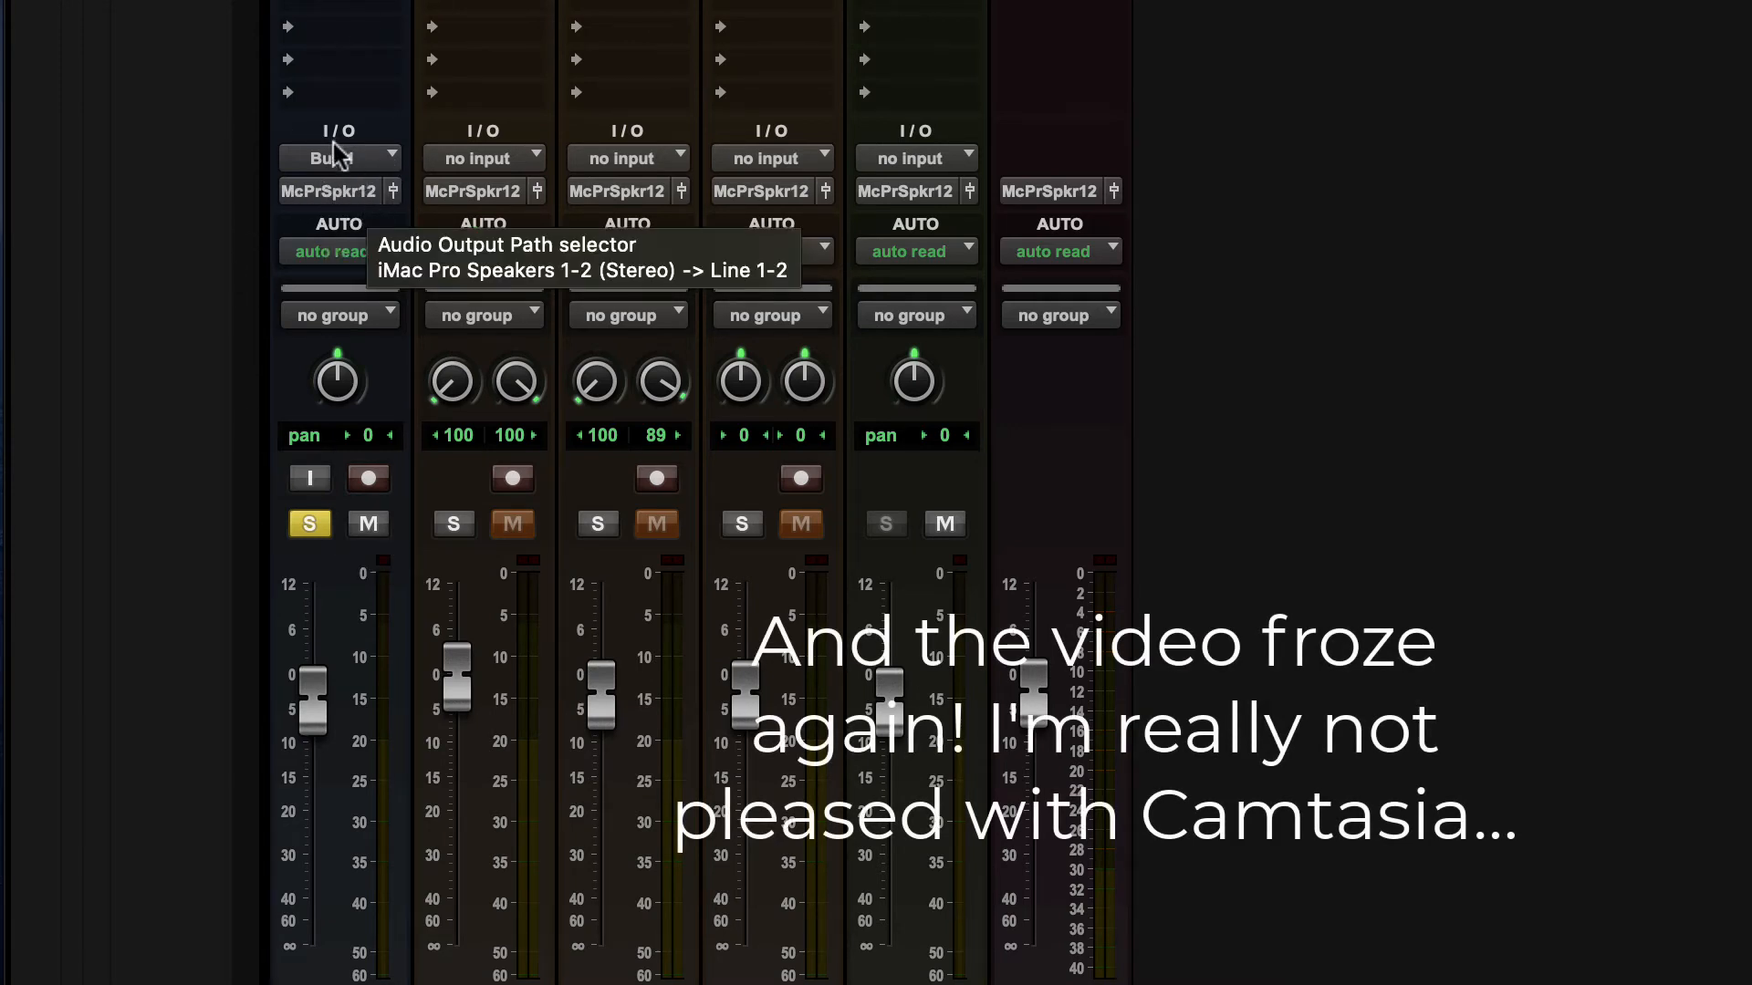
click(306, 481)
click(306, 481)
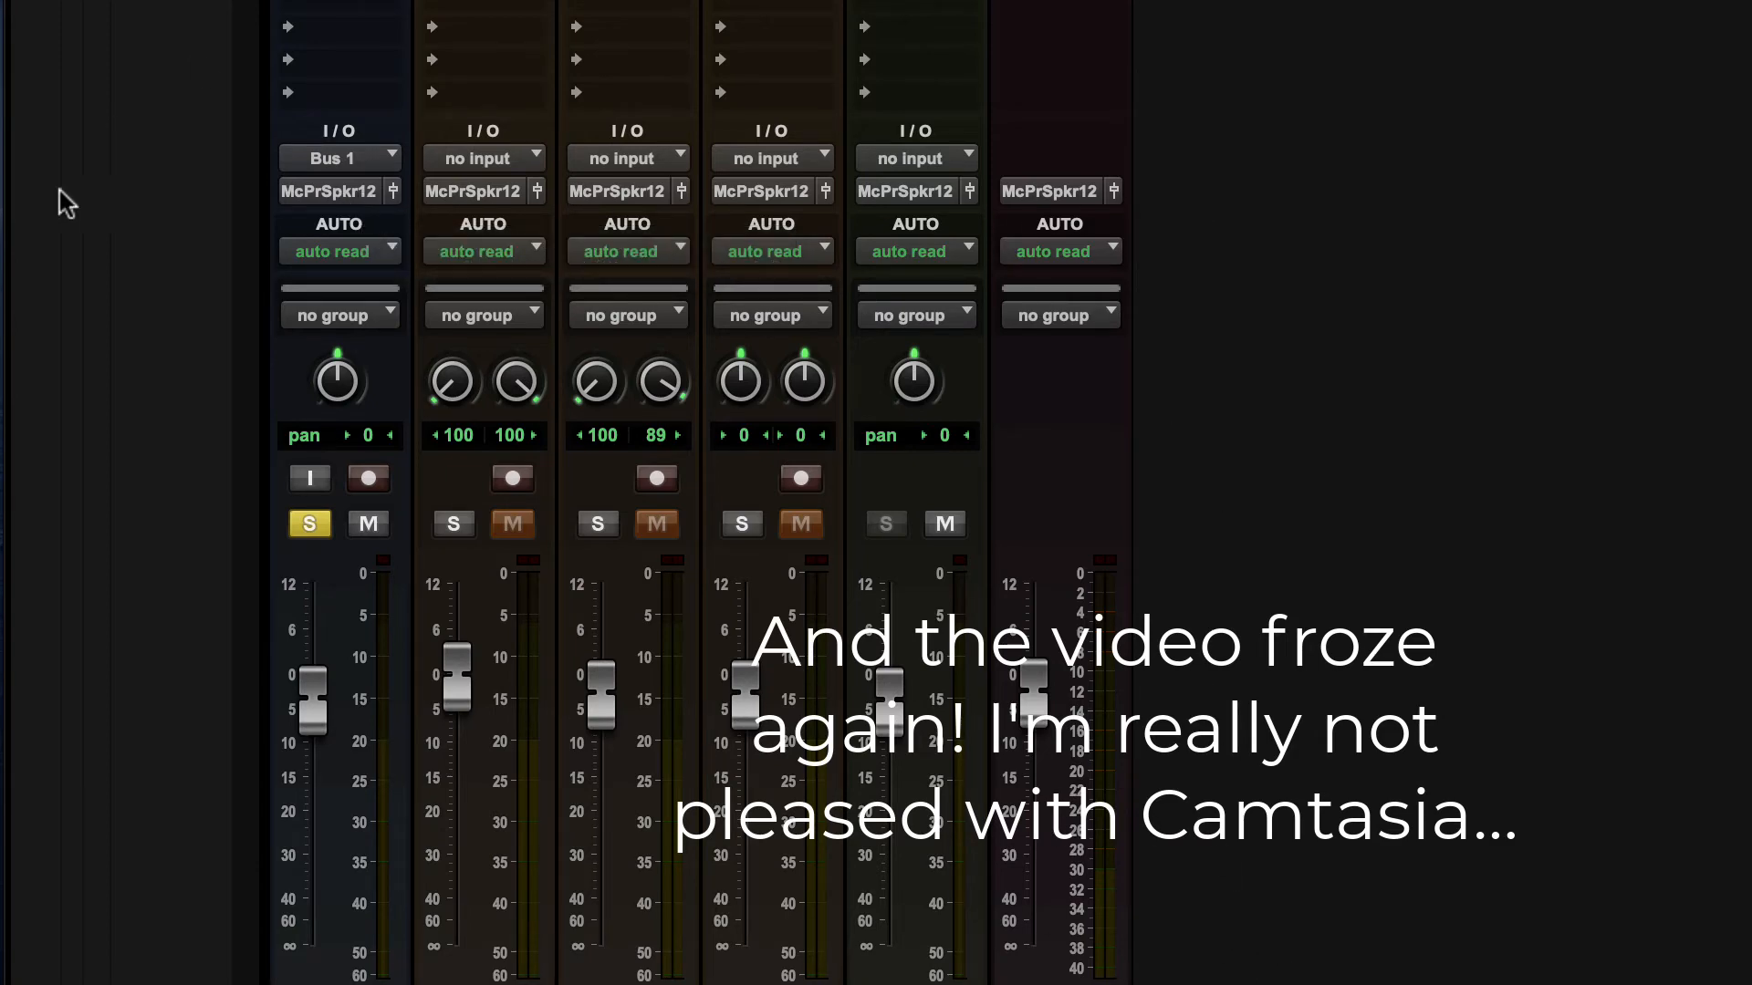
Step: Show the Guitar track's main output in a floating window and close it
click(223, 390)
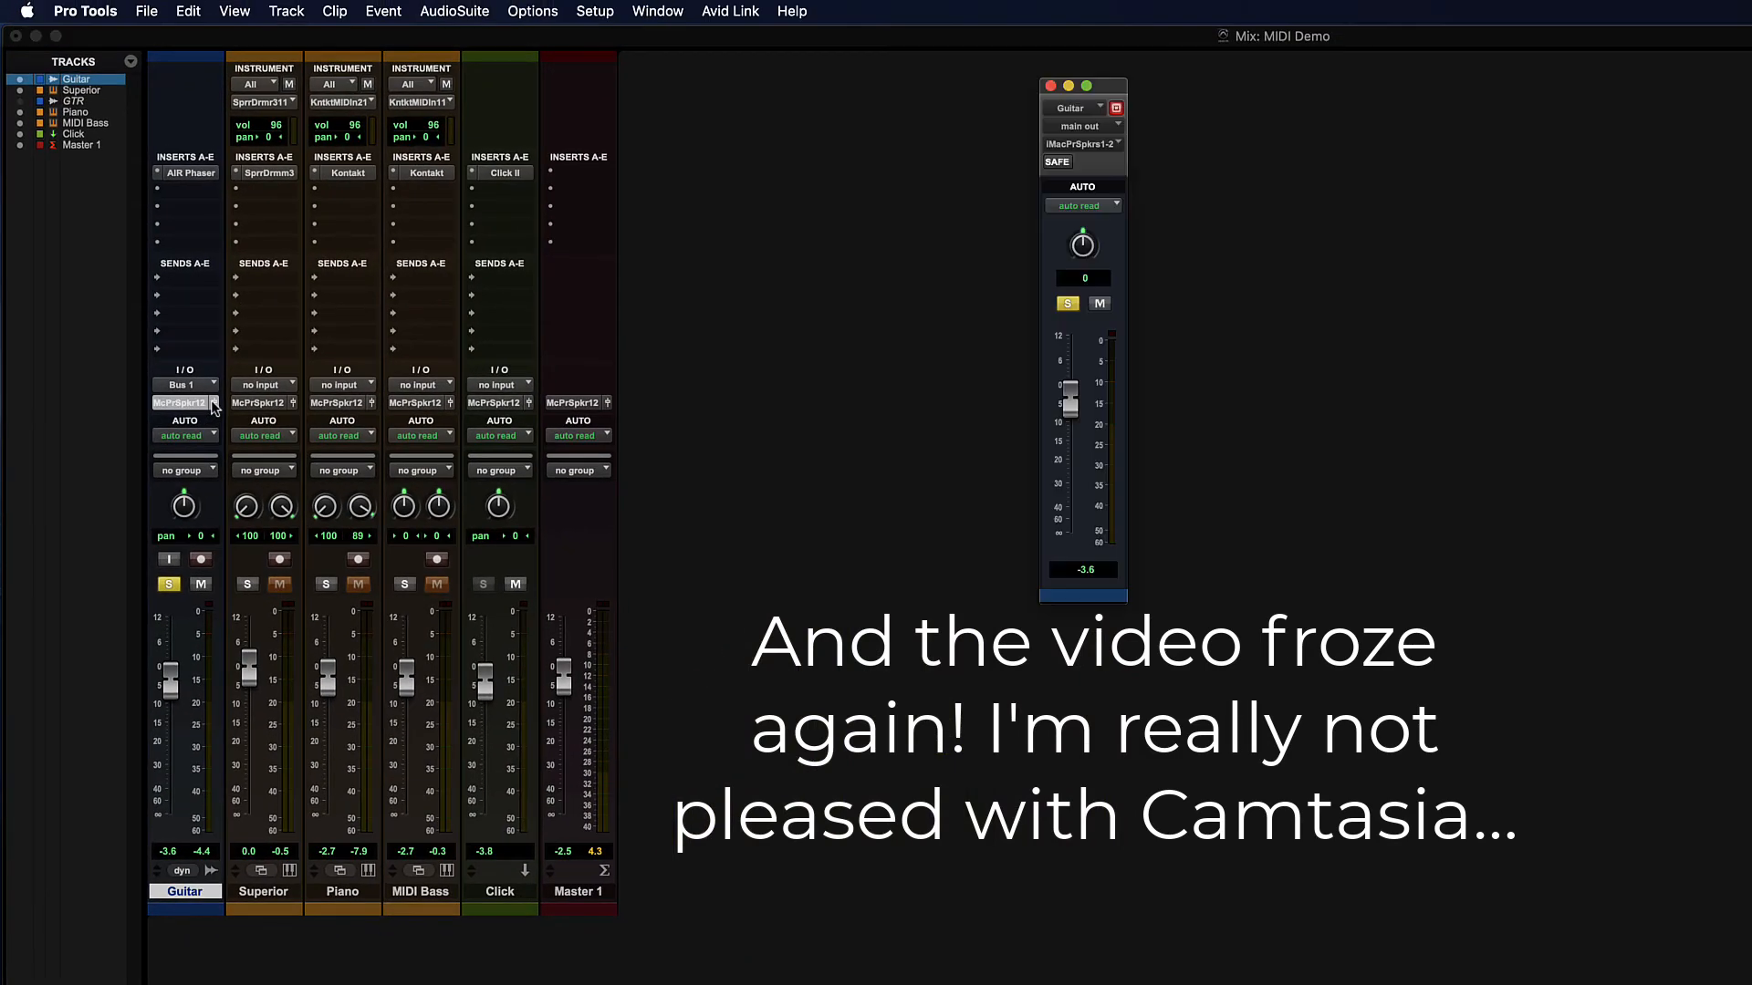
click(1051, 84)
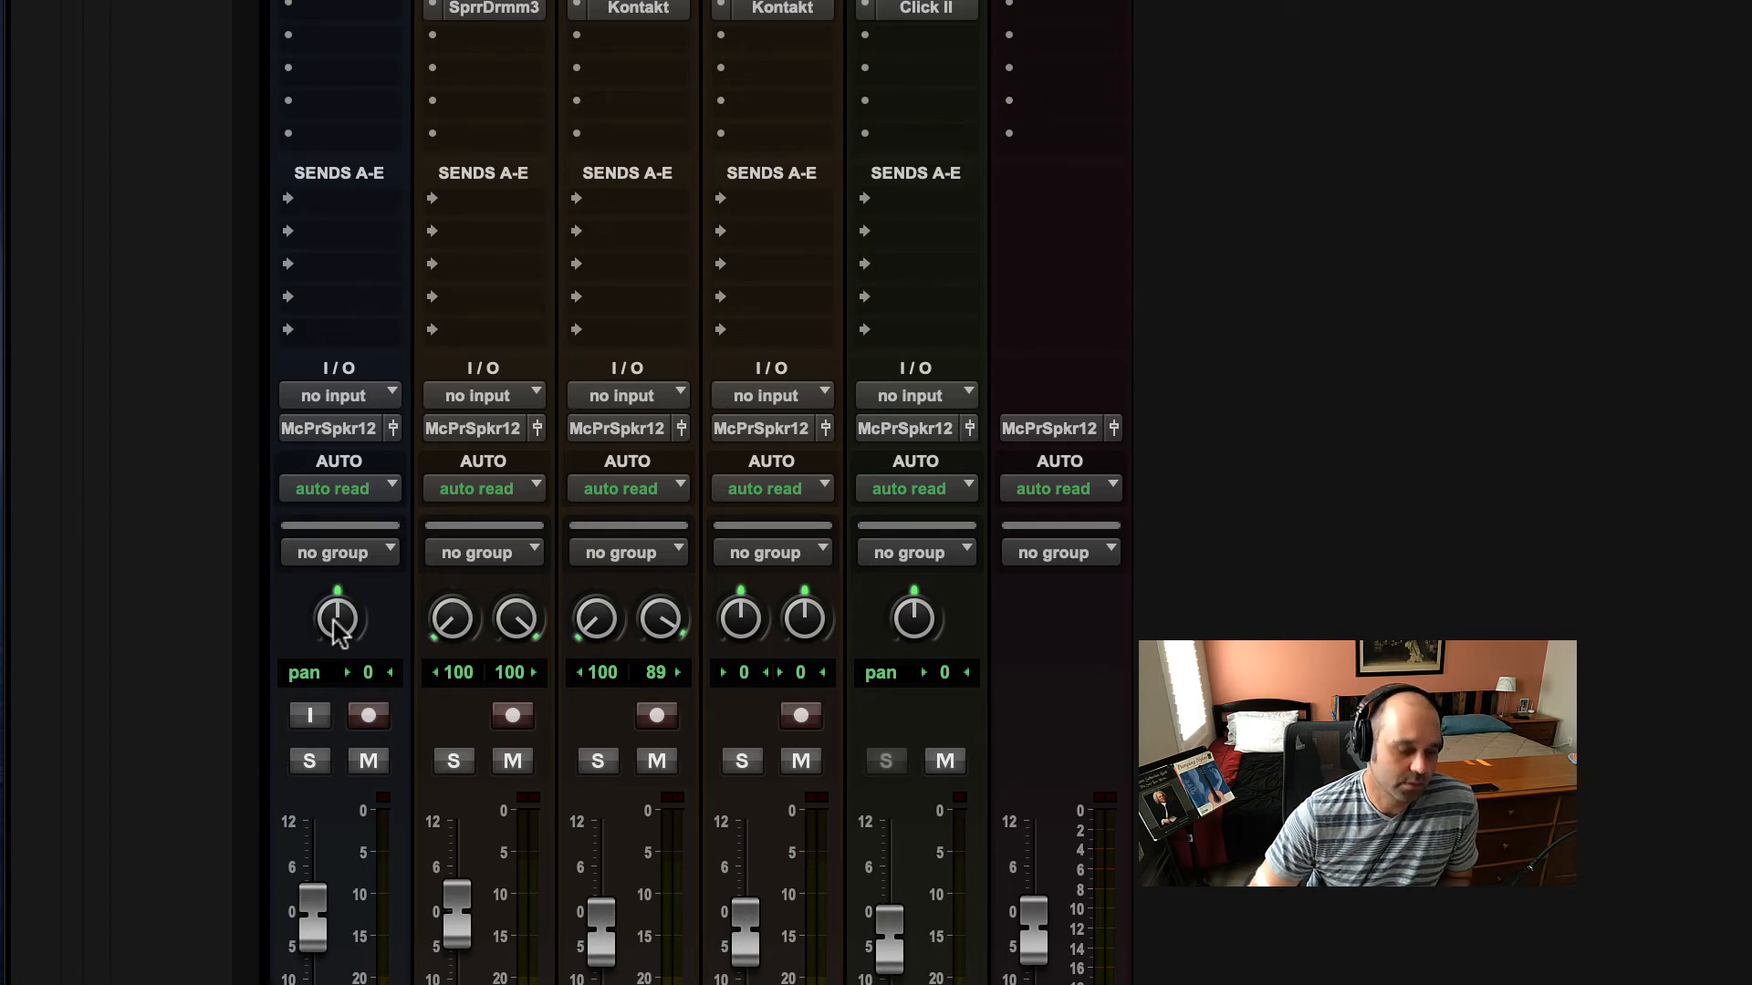
Step: Solo the Guitar track, pan it to 100 left and 100 right during playback, and reset the pan to centre
key(super+equal)
click(307, 761)
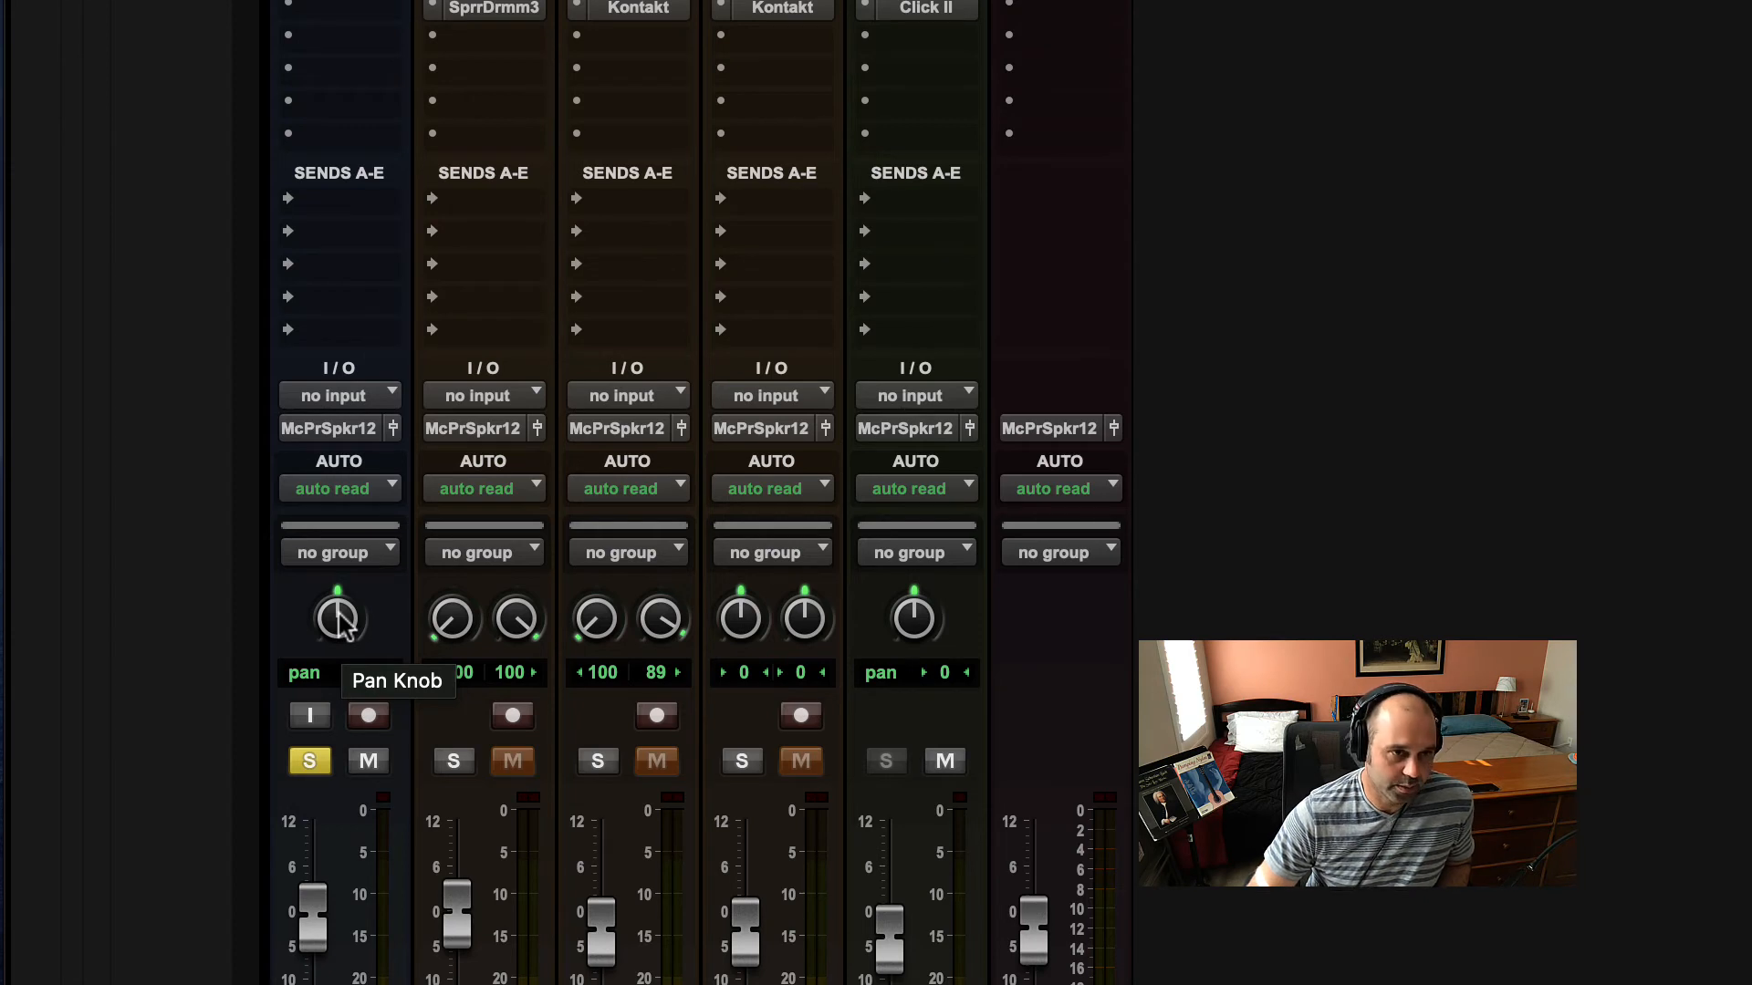
drag(340, 621, 364, 797)
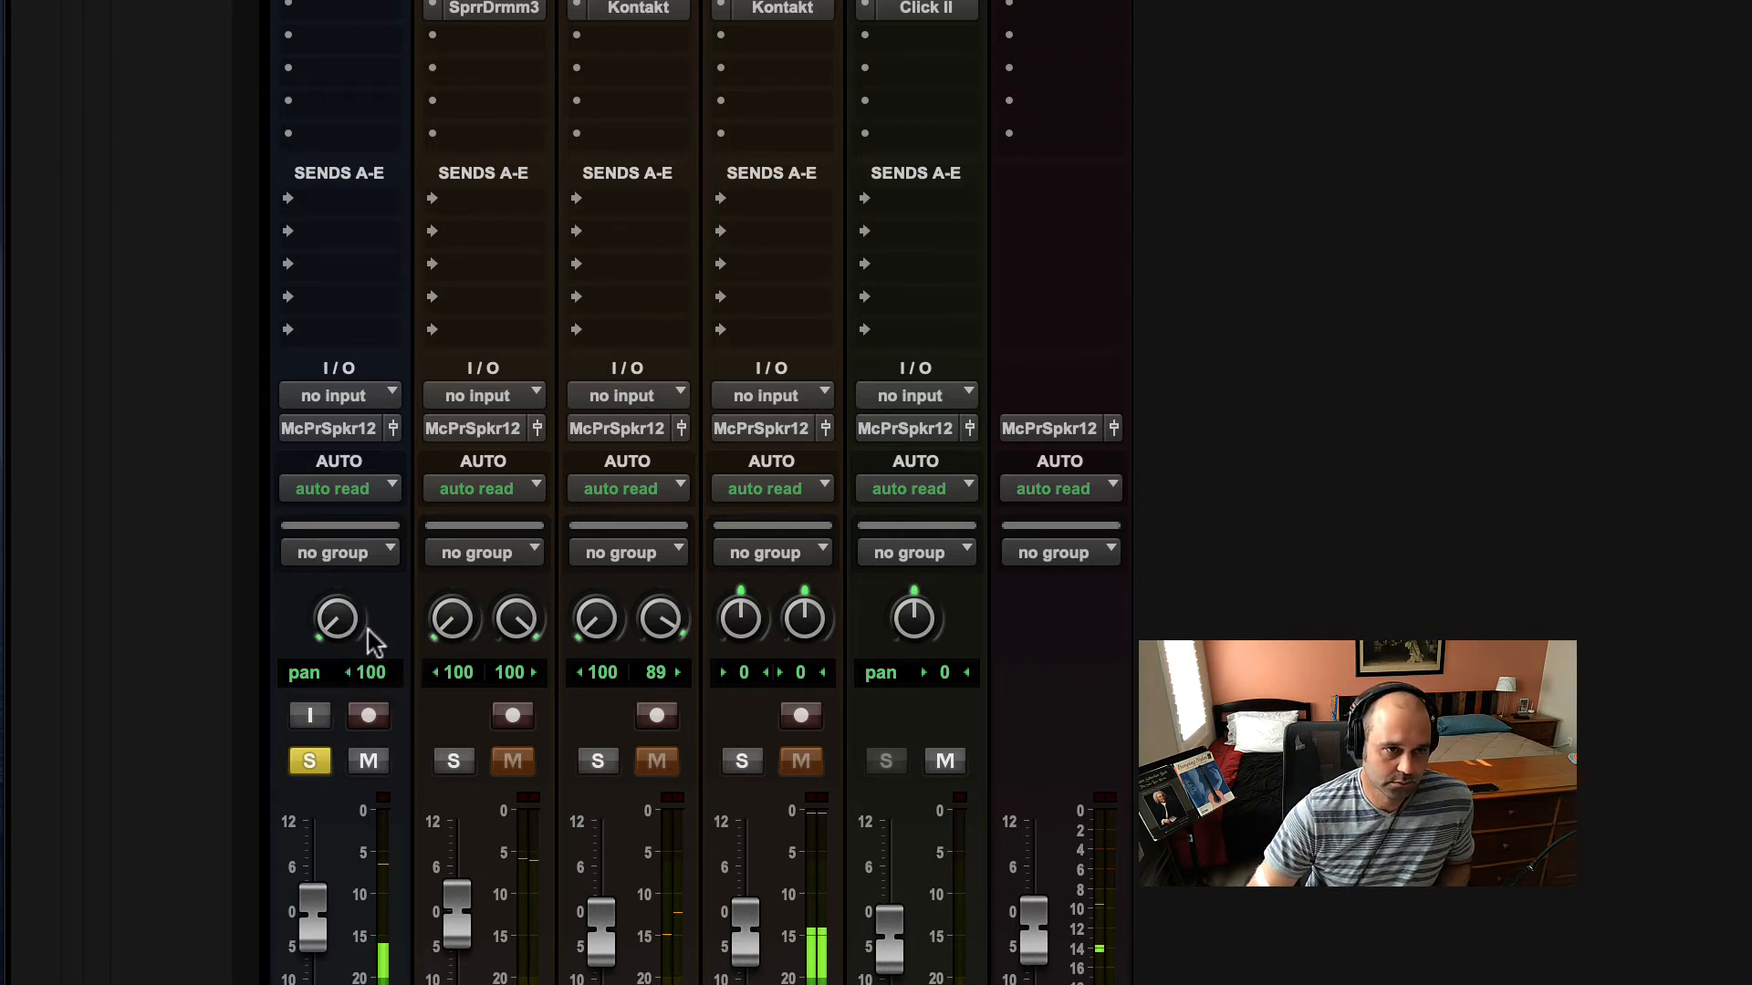
drag(333, 630, 359, 320)
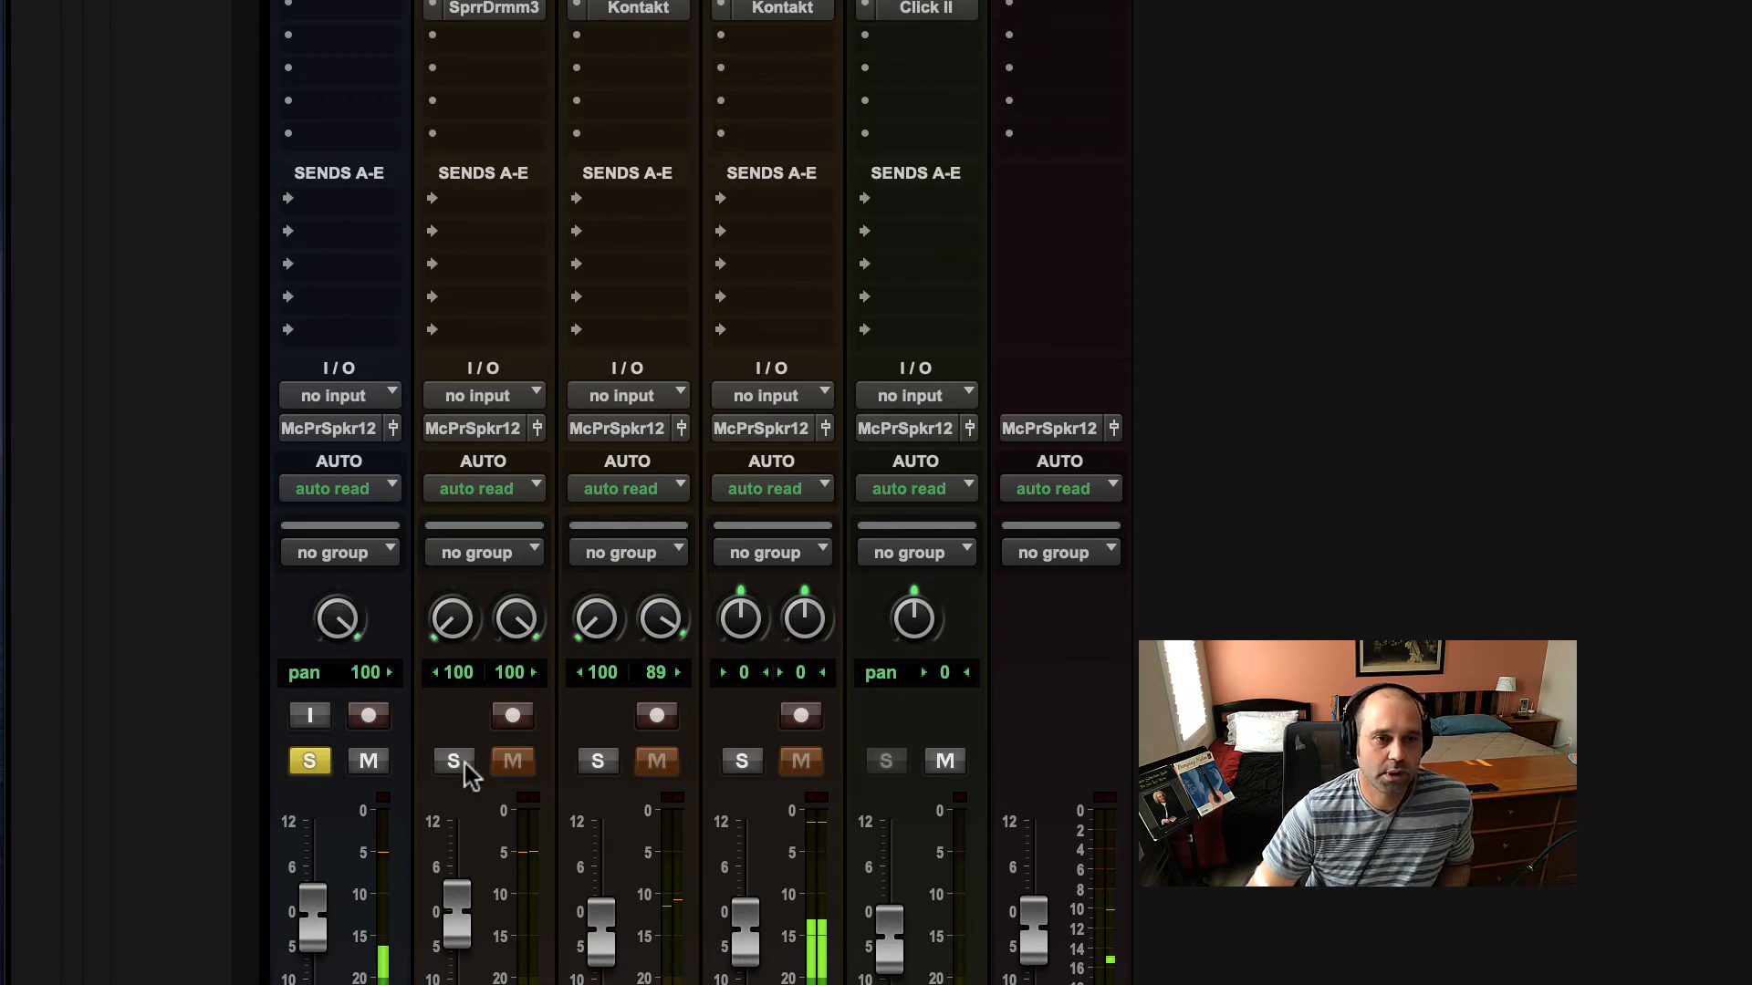
alt+click(338, 613)
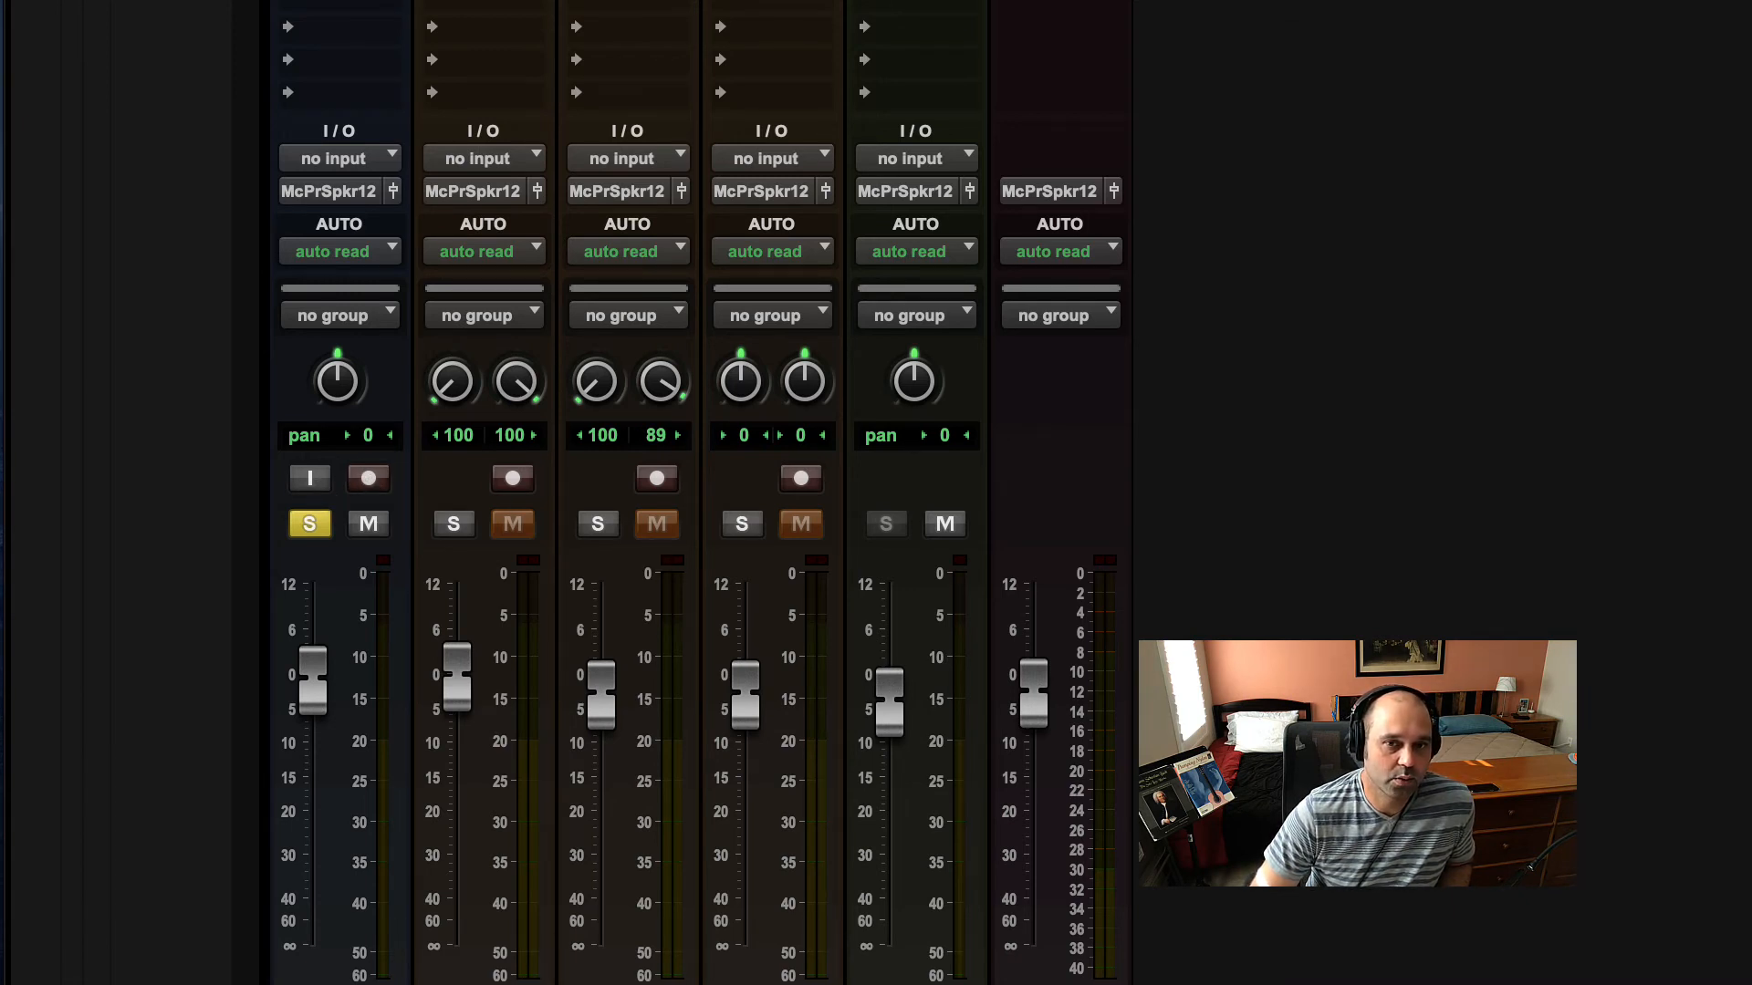
Step: Try Mic / Inst.L (Mono) as the Guitar track's input, and settle on the interface's Mic / Inst.R (Mono)
click(343, 159)
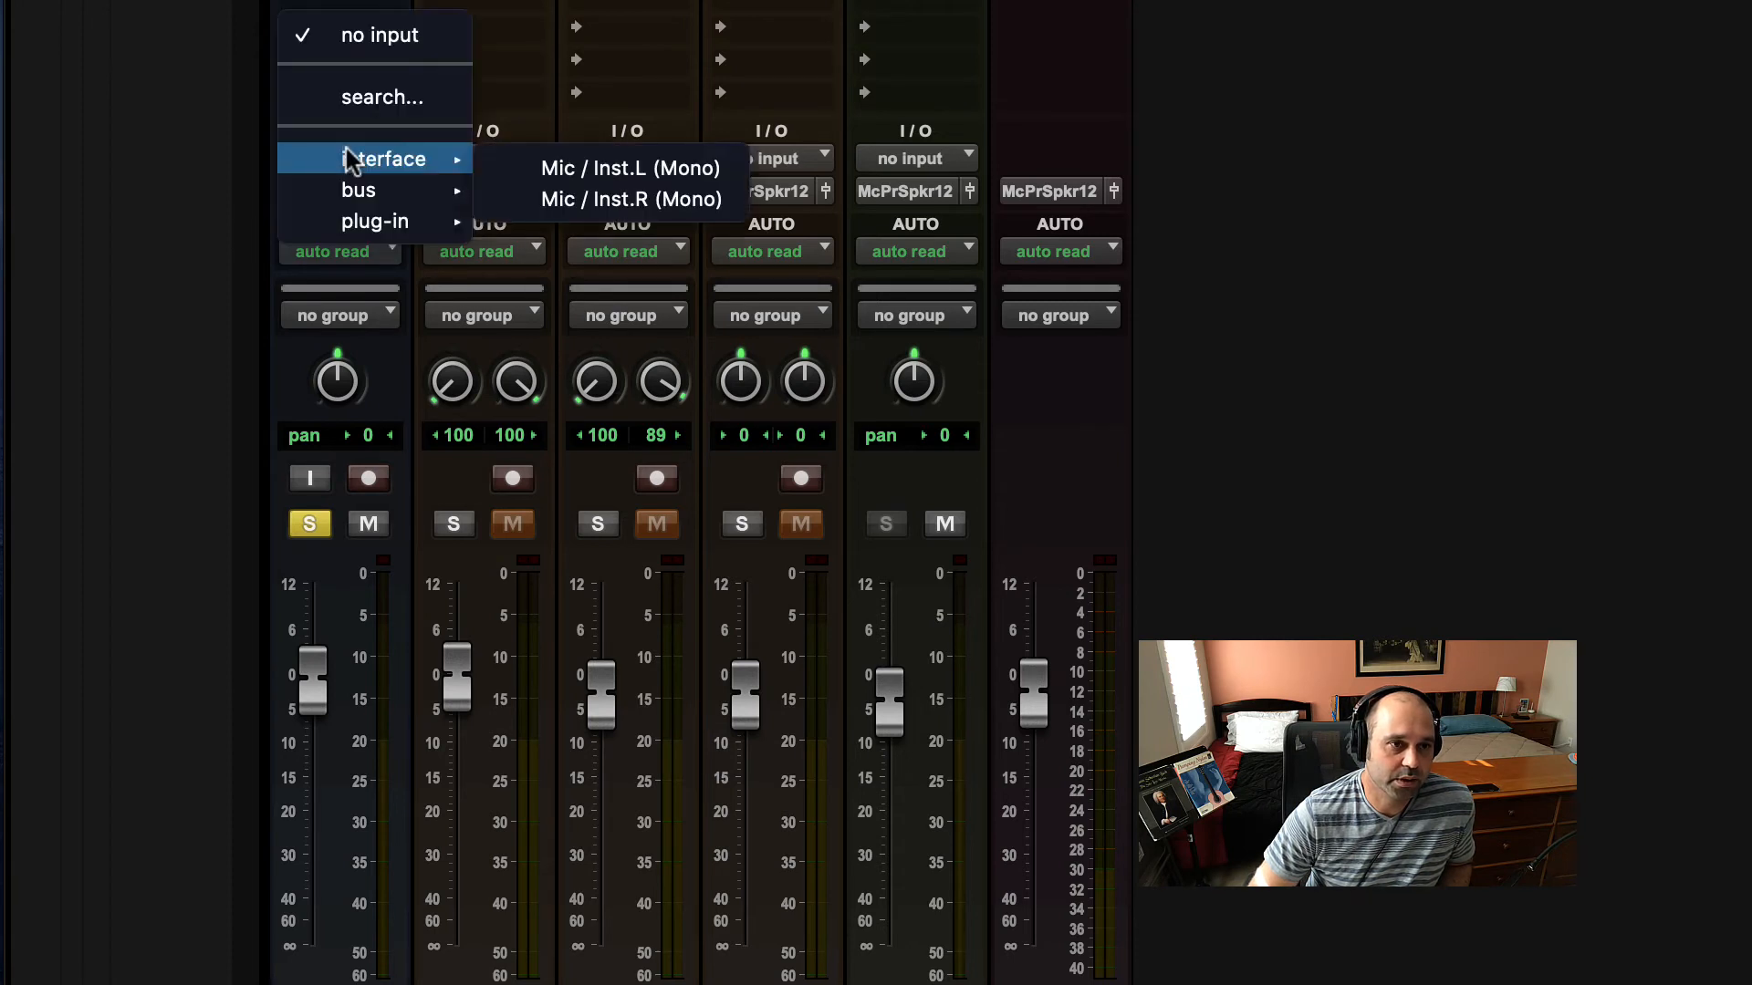
click(548, 167)
click(374, 159)
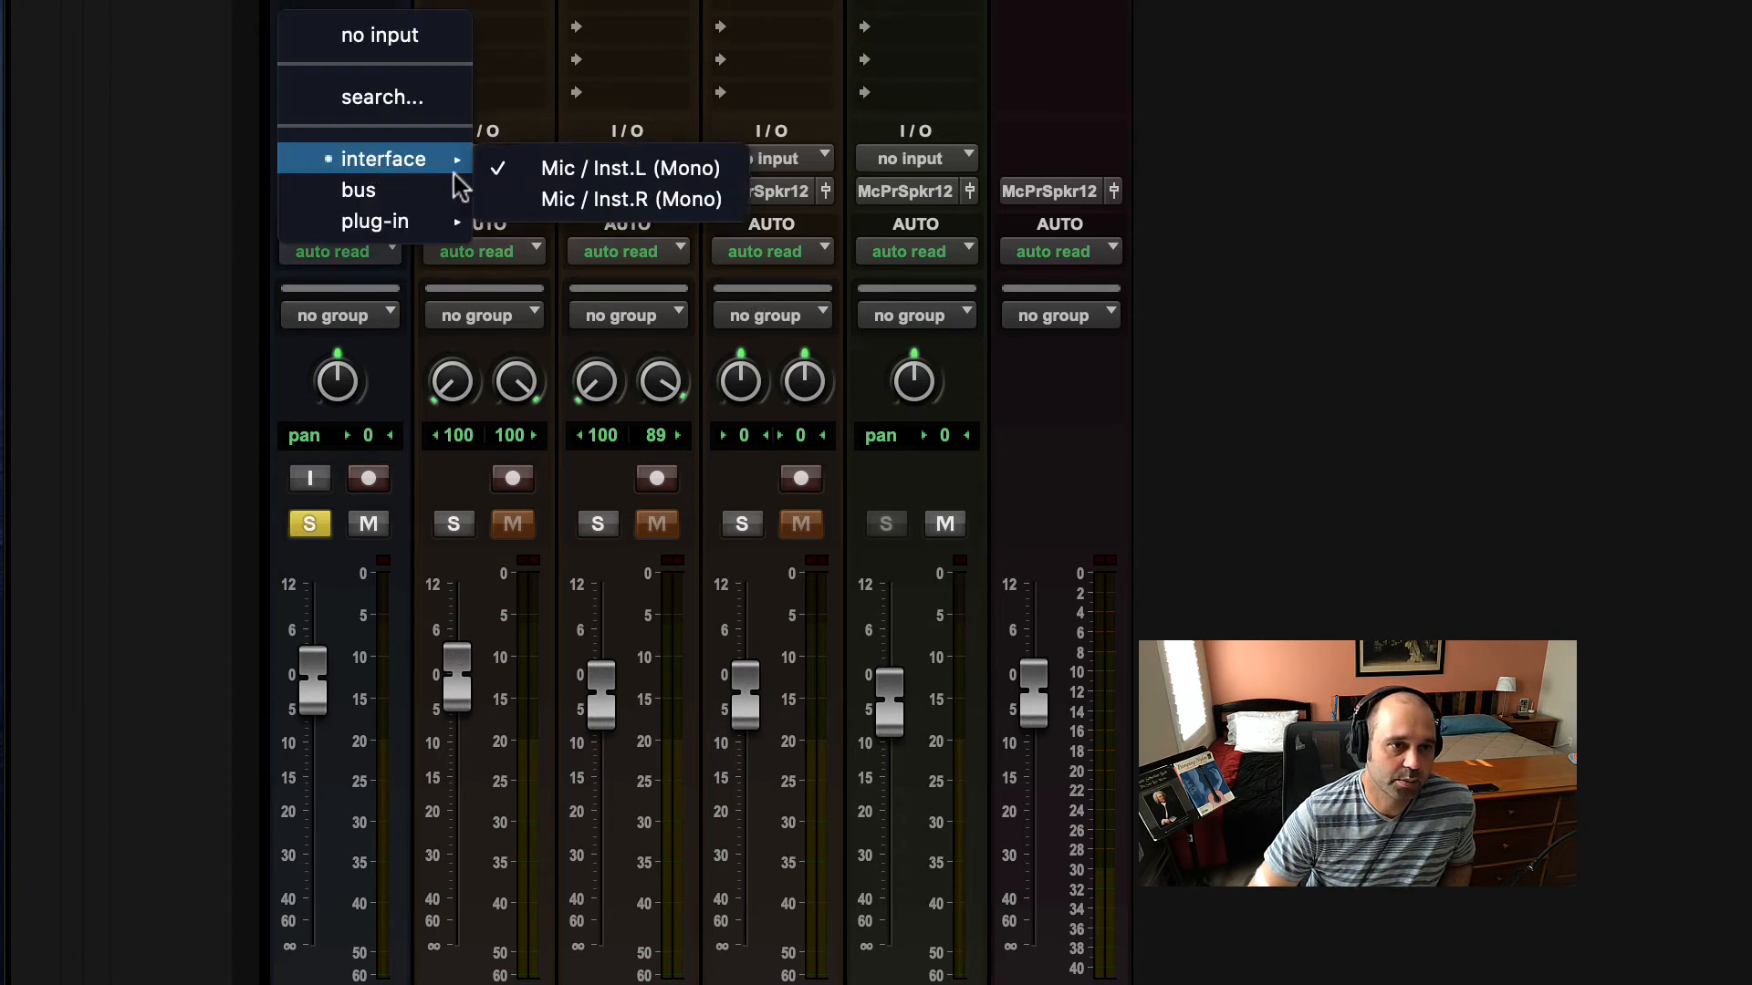
click(501, 195)
Step: Compare the Guitar track's input monitoring on and off using its level meter, leaving it off
scroll(228, 544, down, 3)
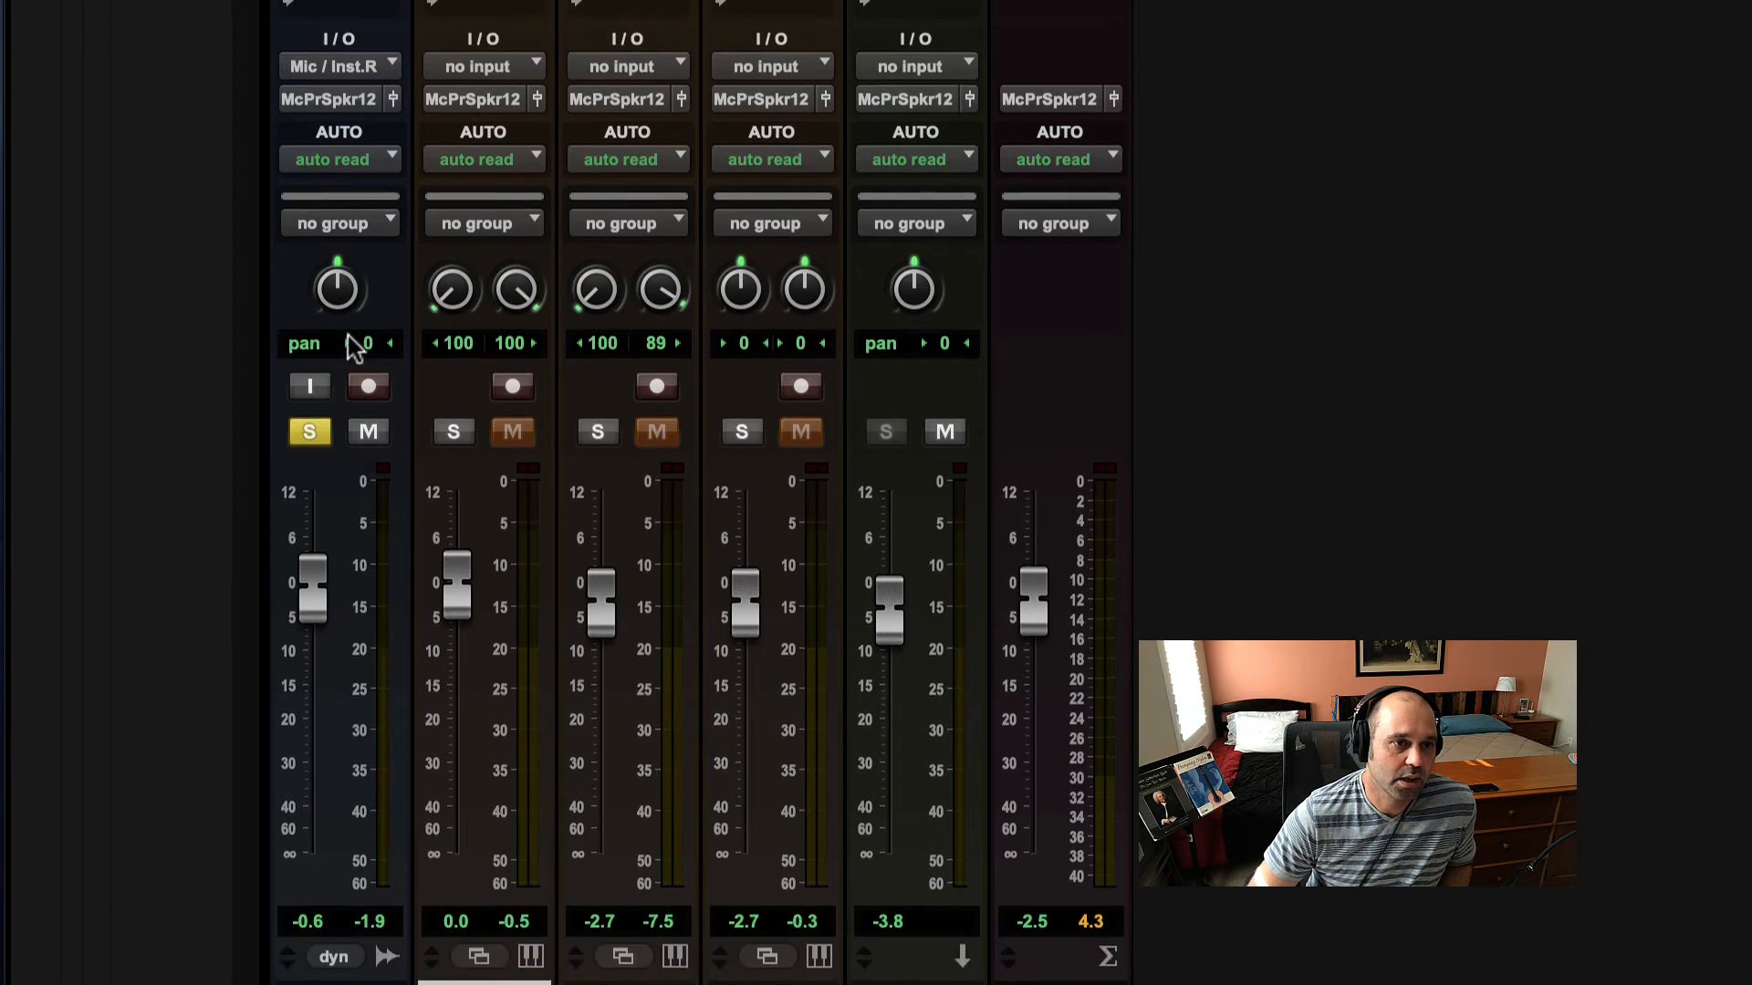
click(309, 366)
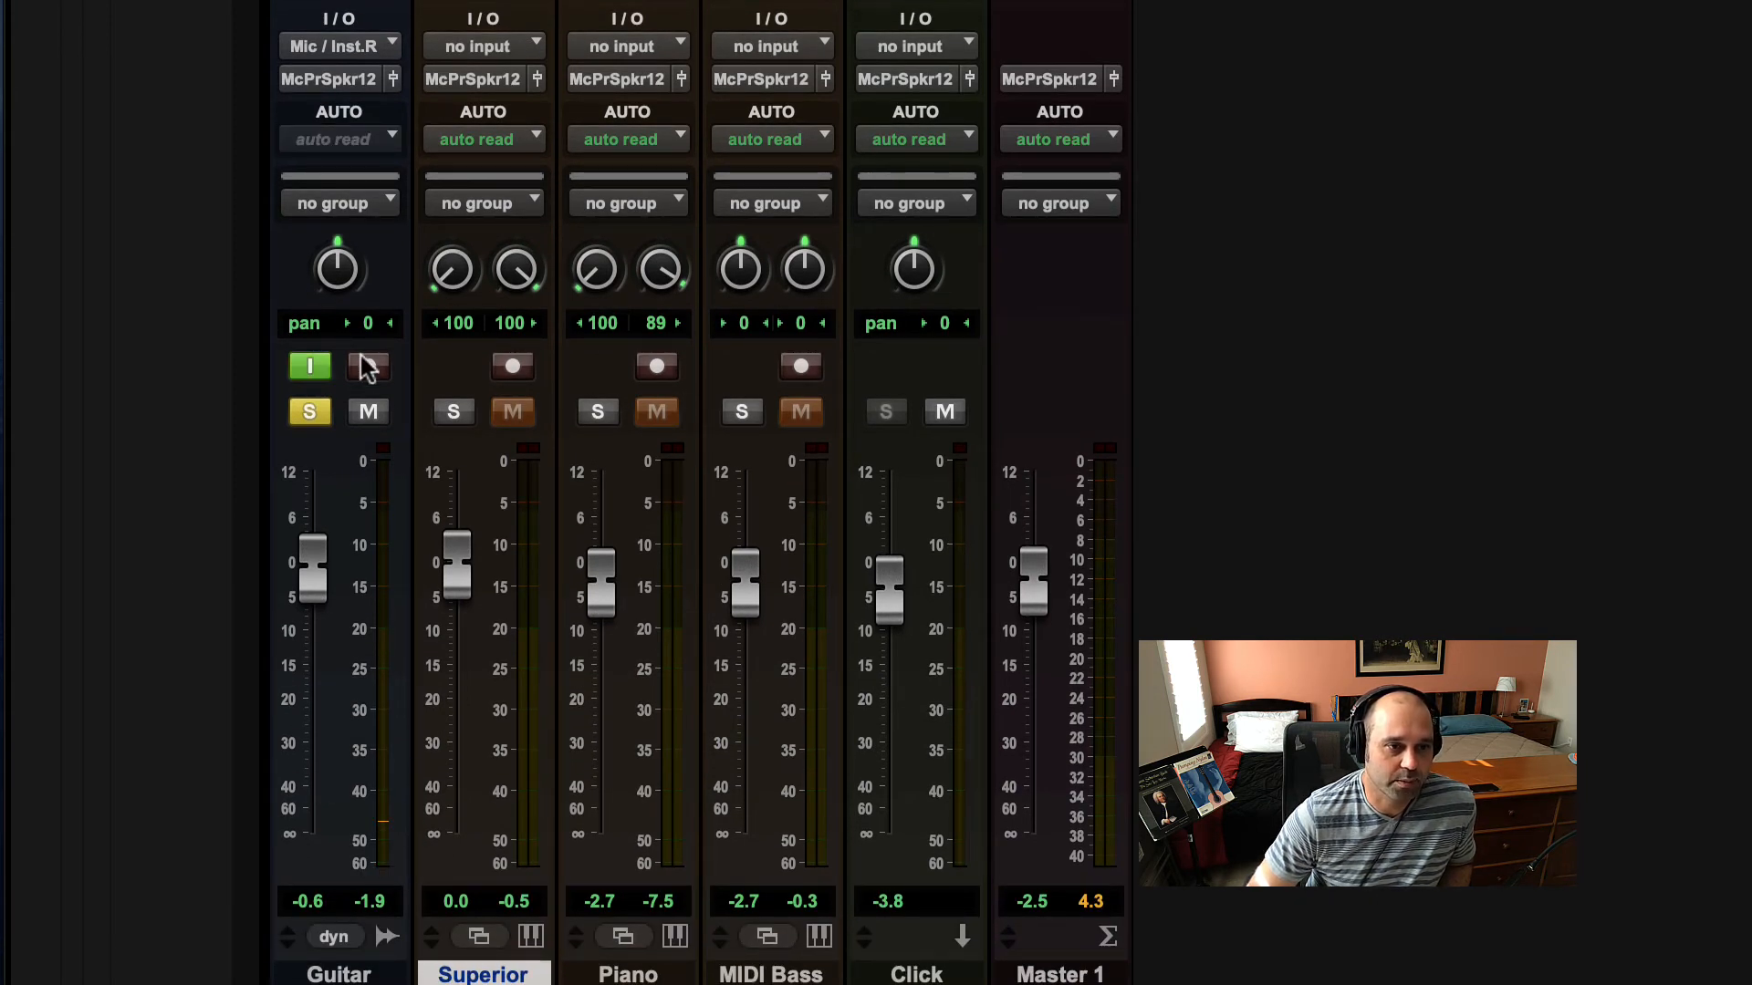
click(310, 367)
click(303, 368)
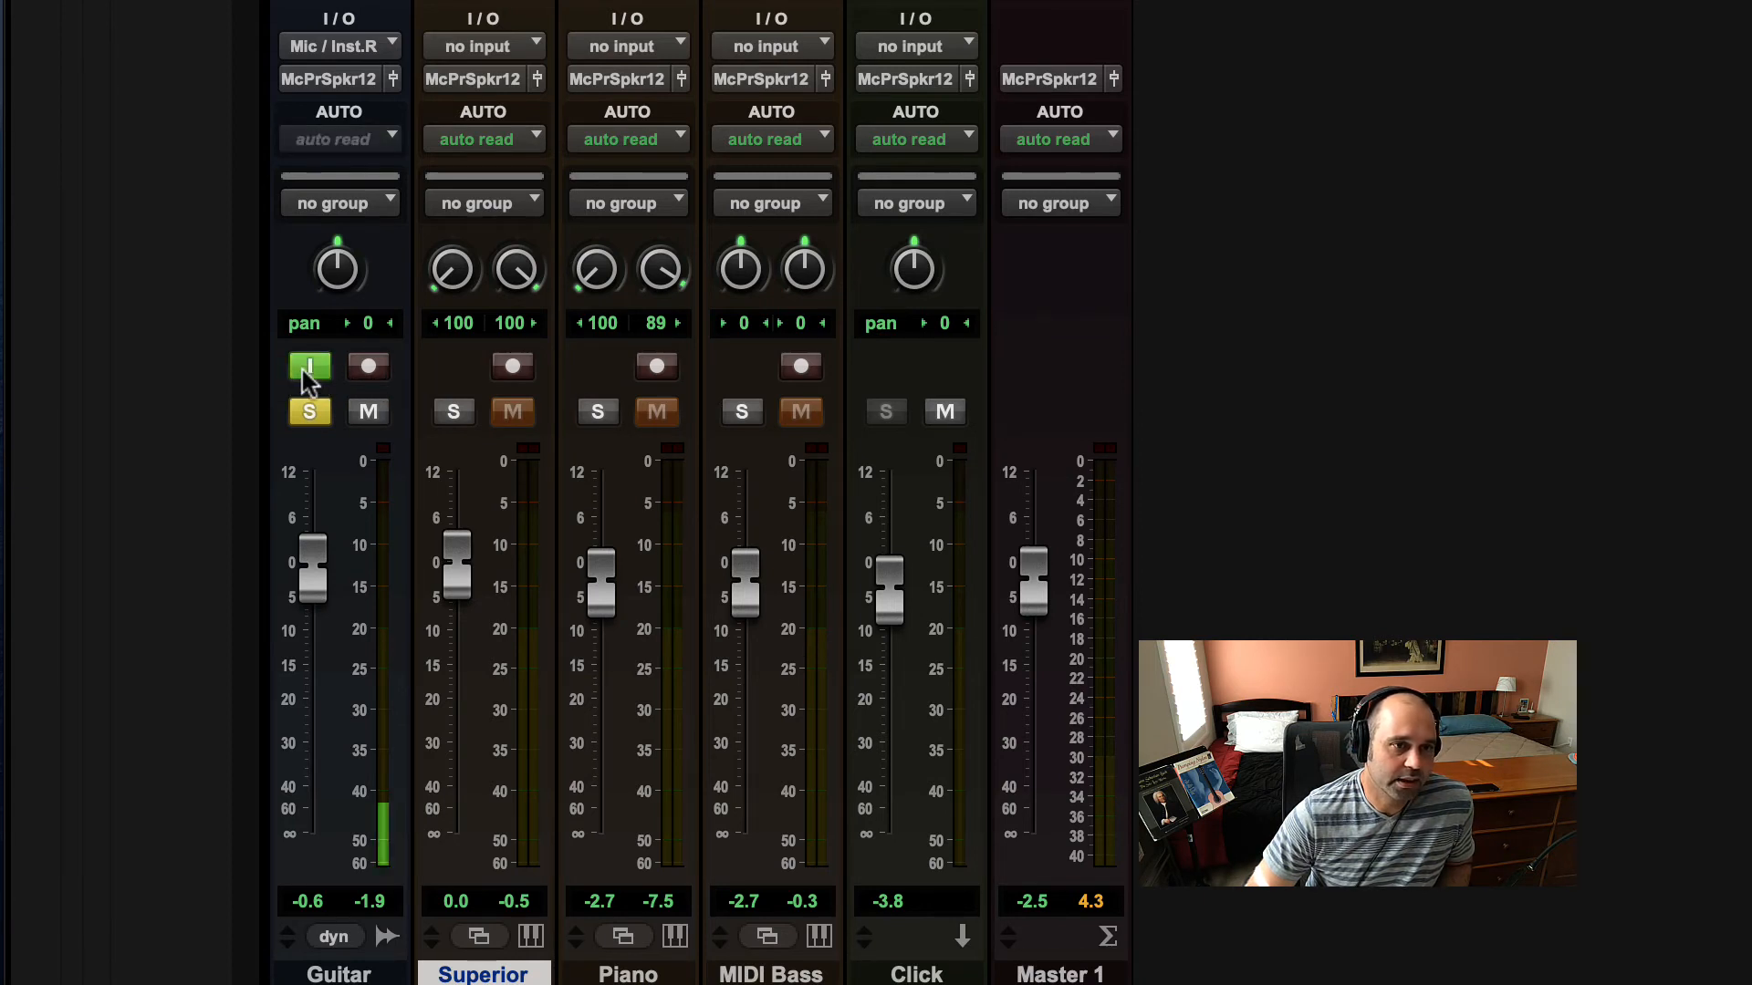
click(303, 369)
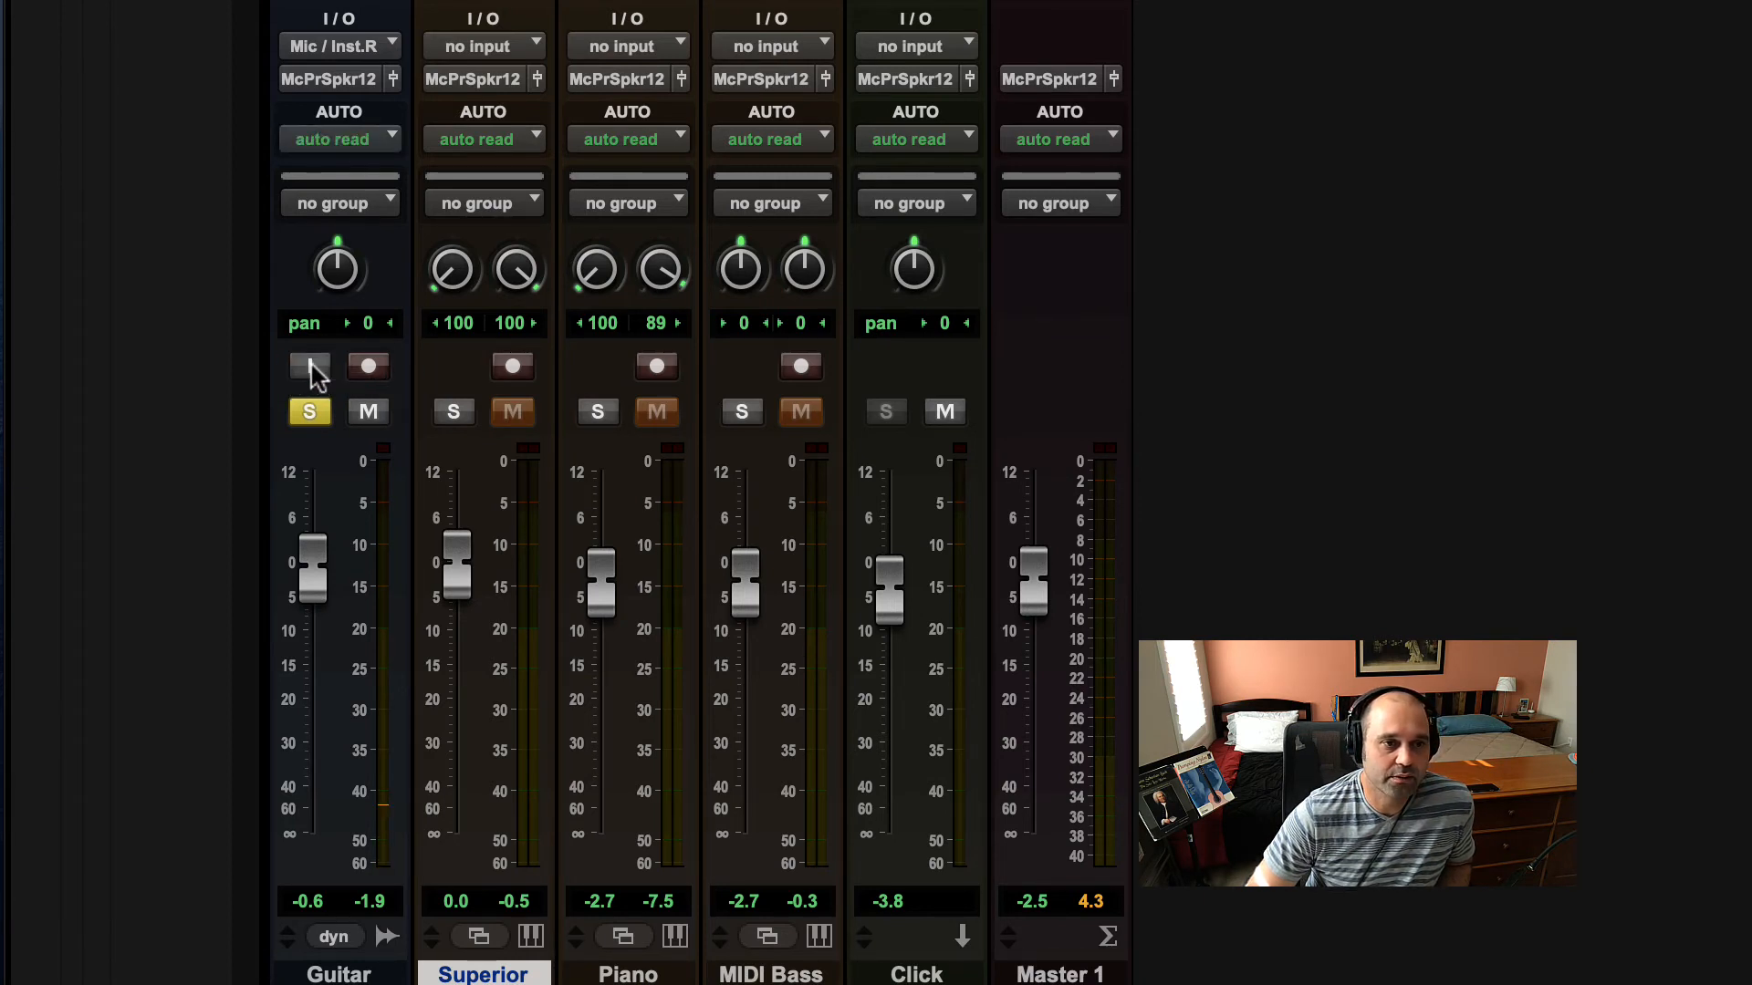
click(310, 368)
click(310, 369)
Step: Switch the Guitar track's record enable on and off several times, comparing it once with input monitoring, and leave both off
click(368, 365)
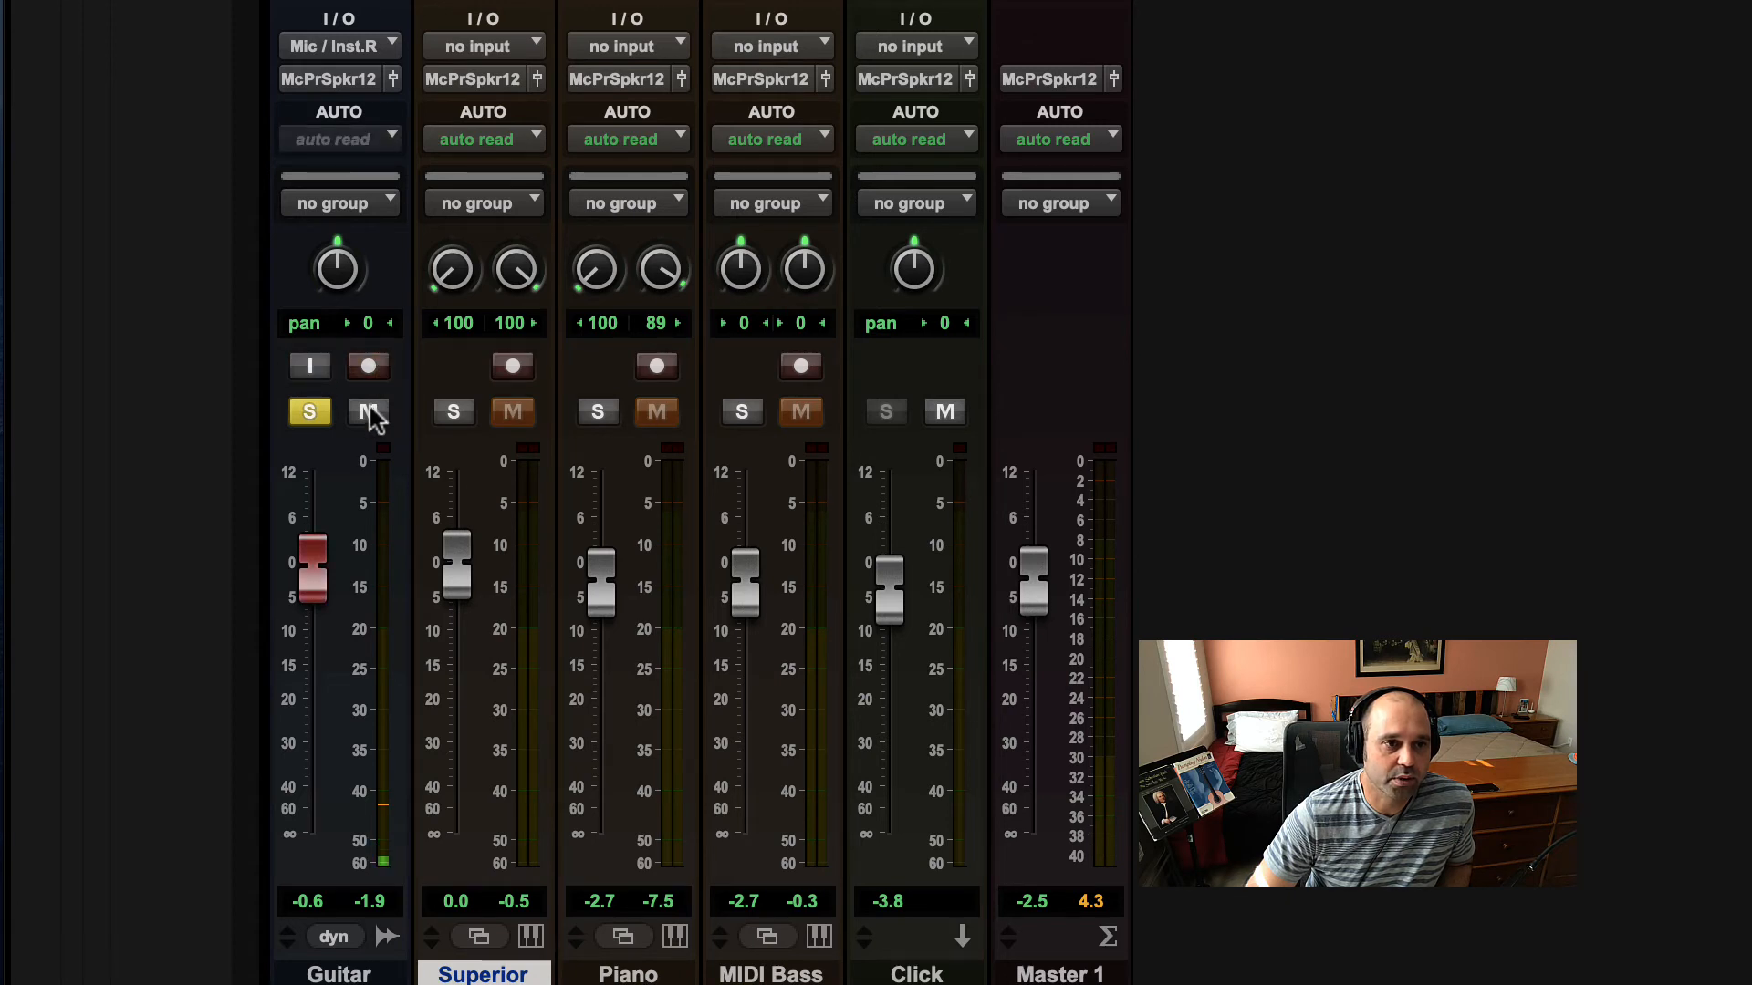
click(369, 366)
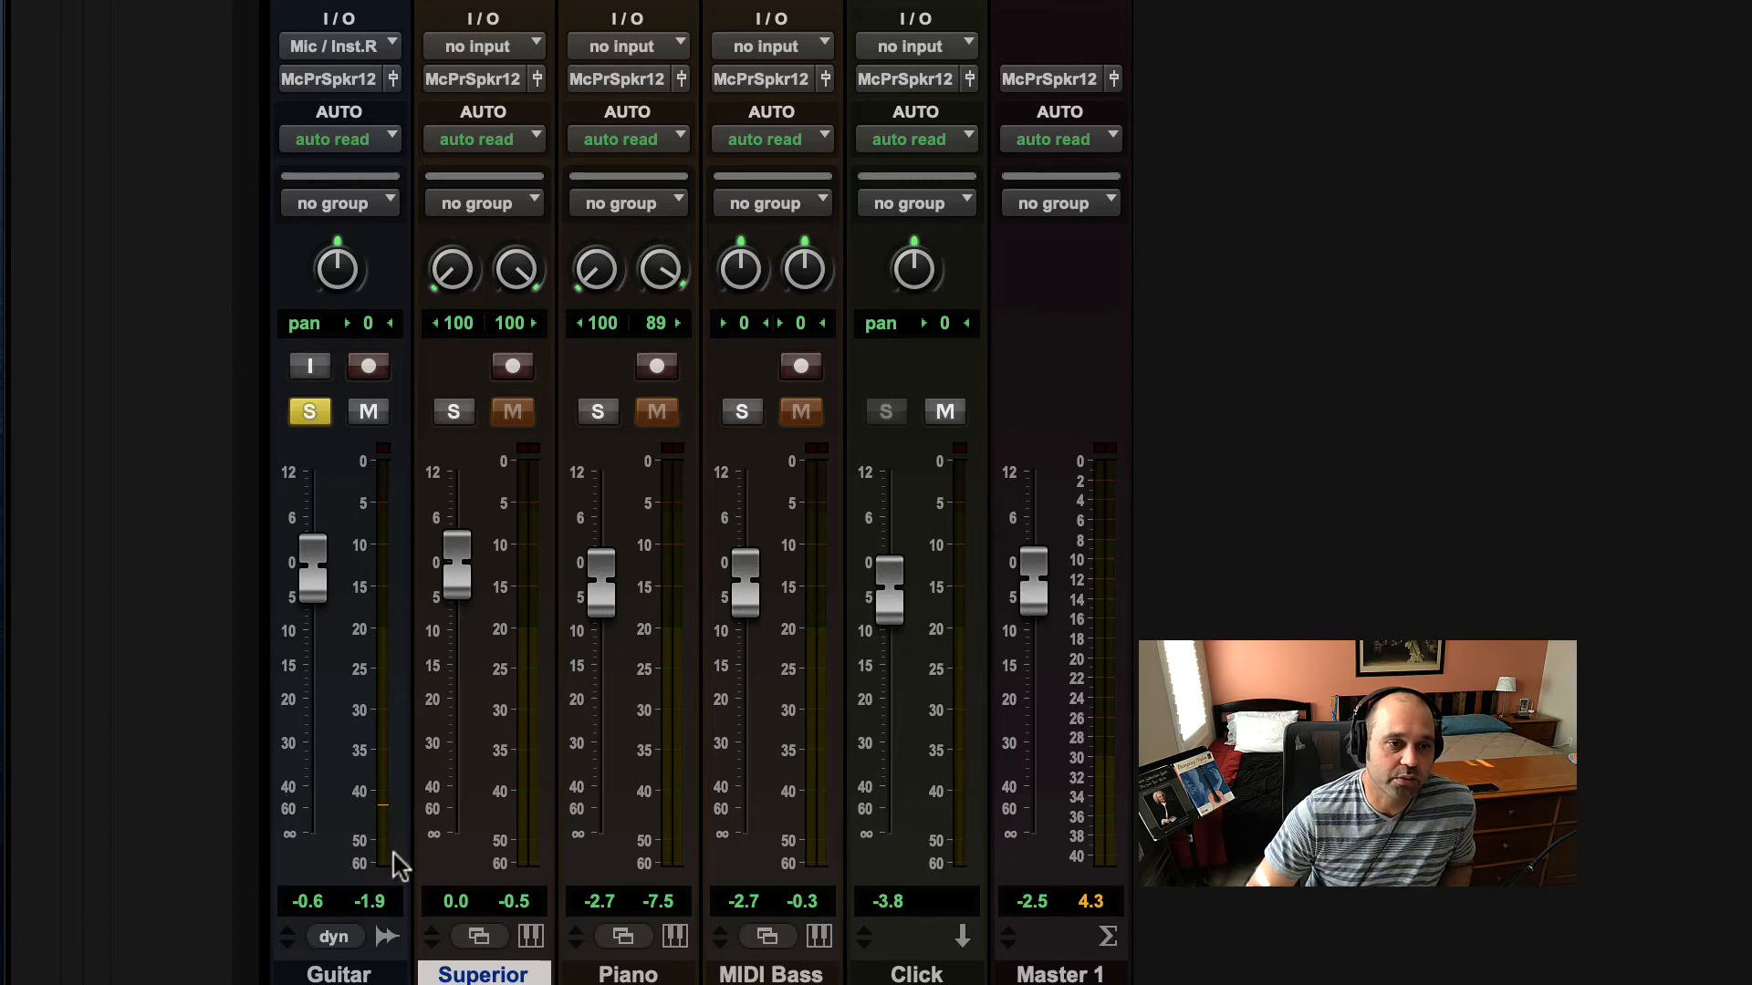
click(310, 367)
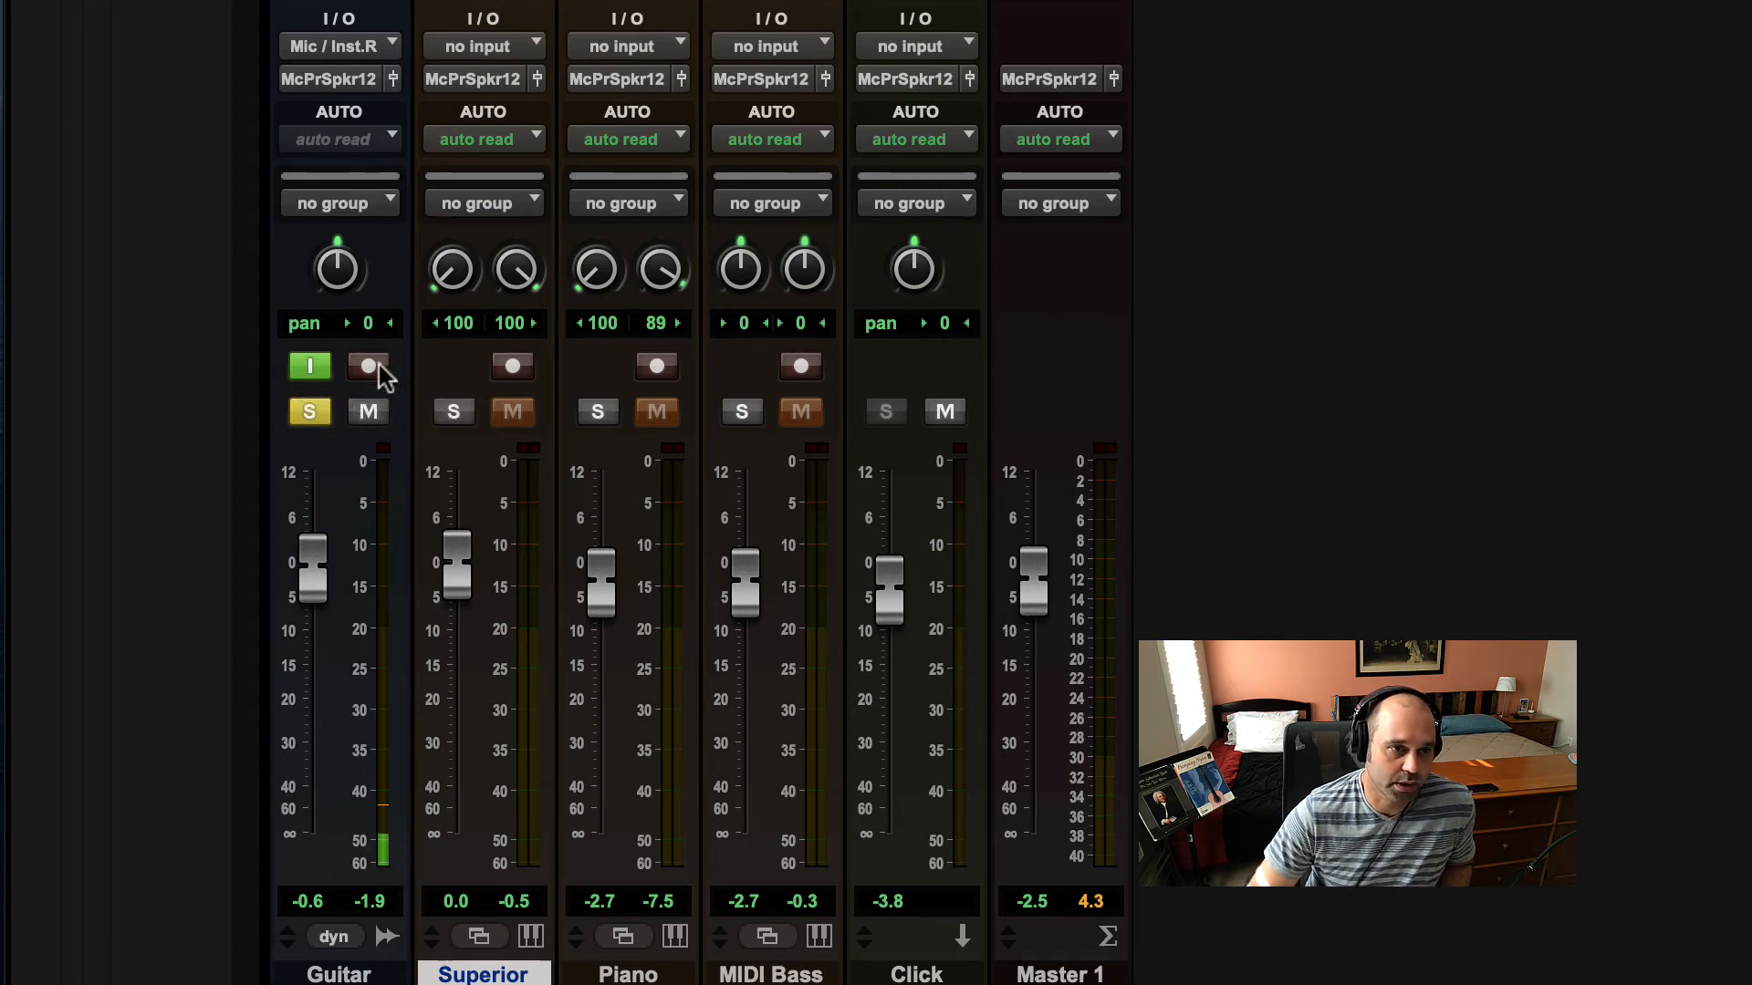
click(310, 366)
click(368, 366)
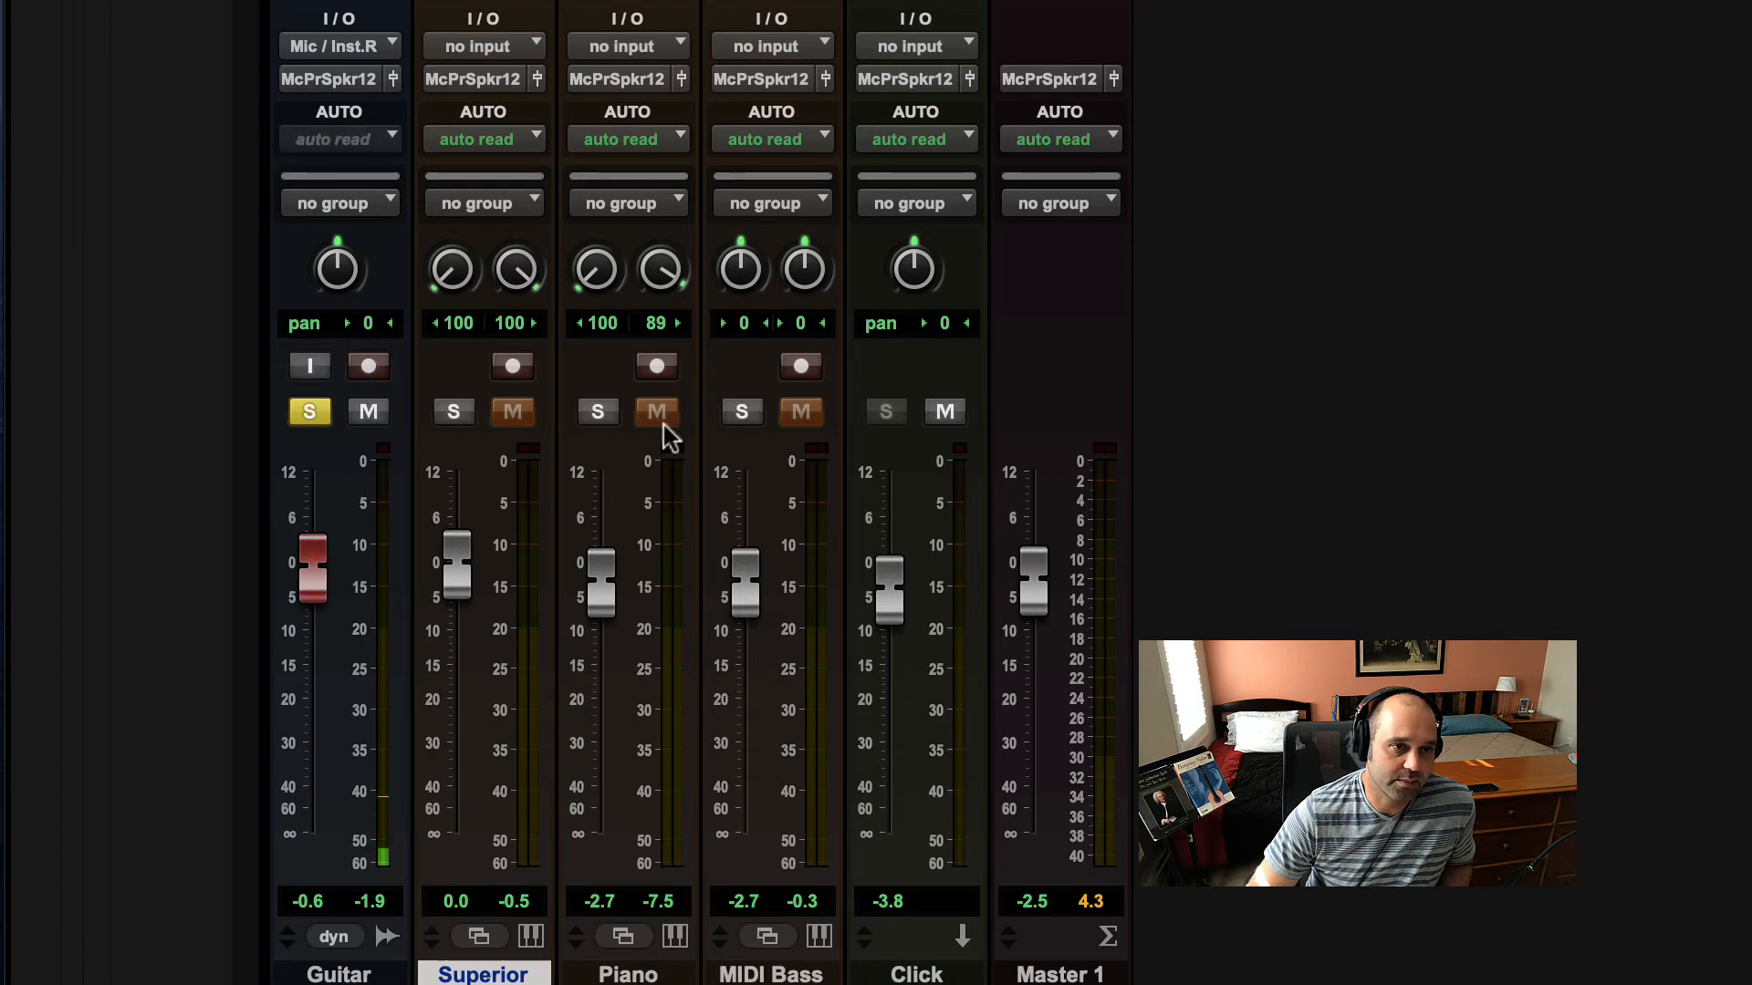
click(369, 366)
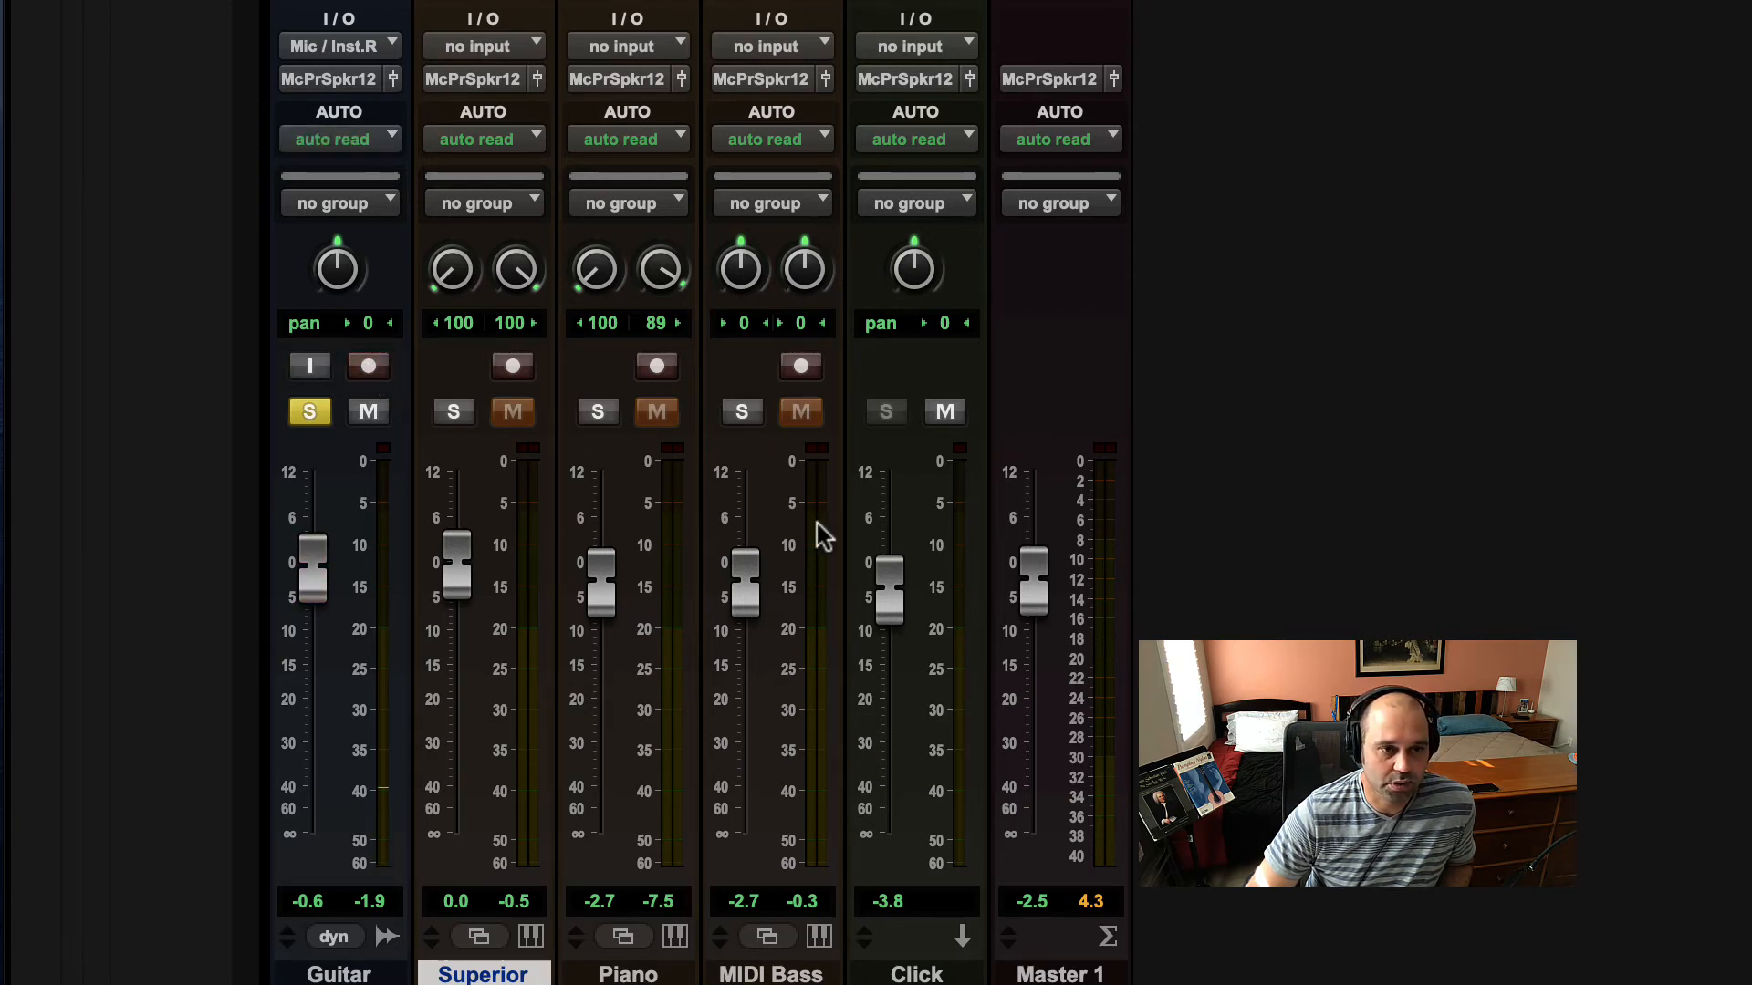
click(368, 365)
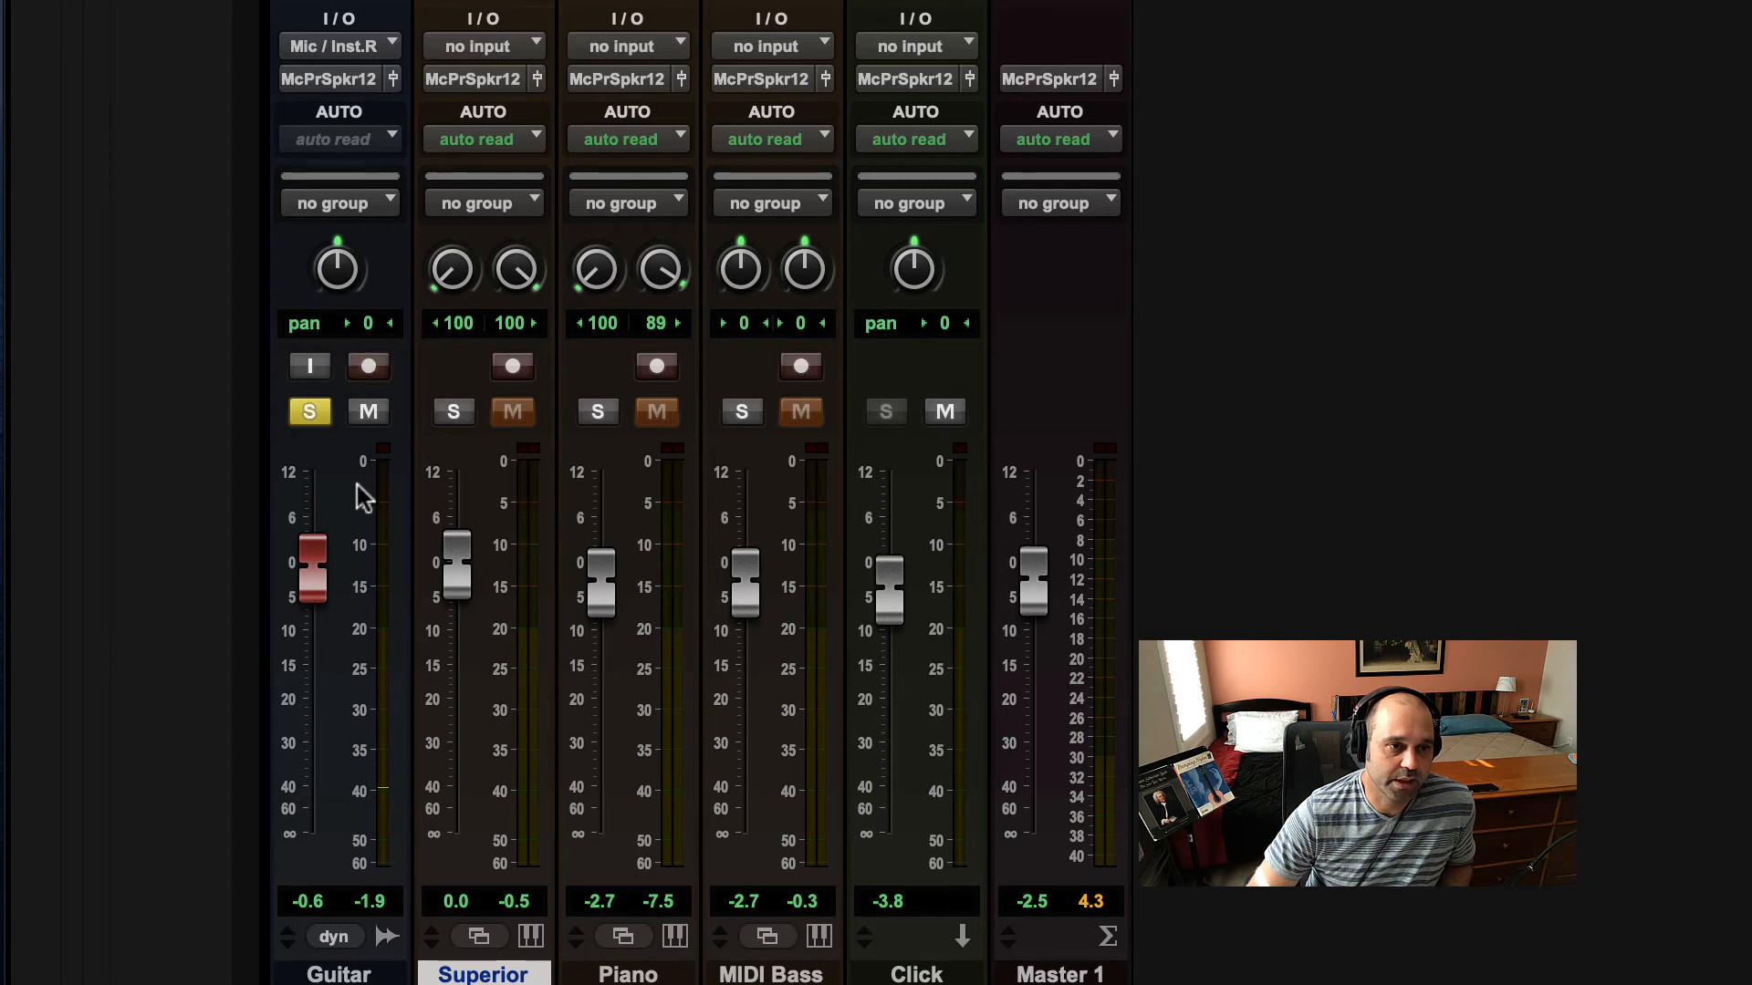
click(369, 366)
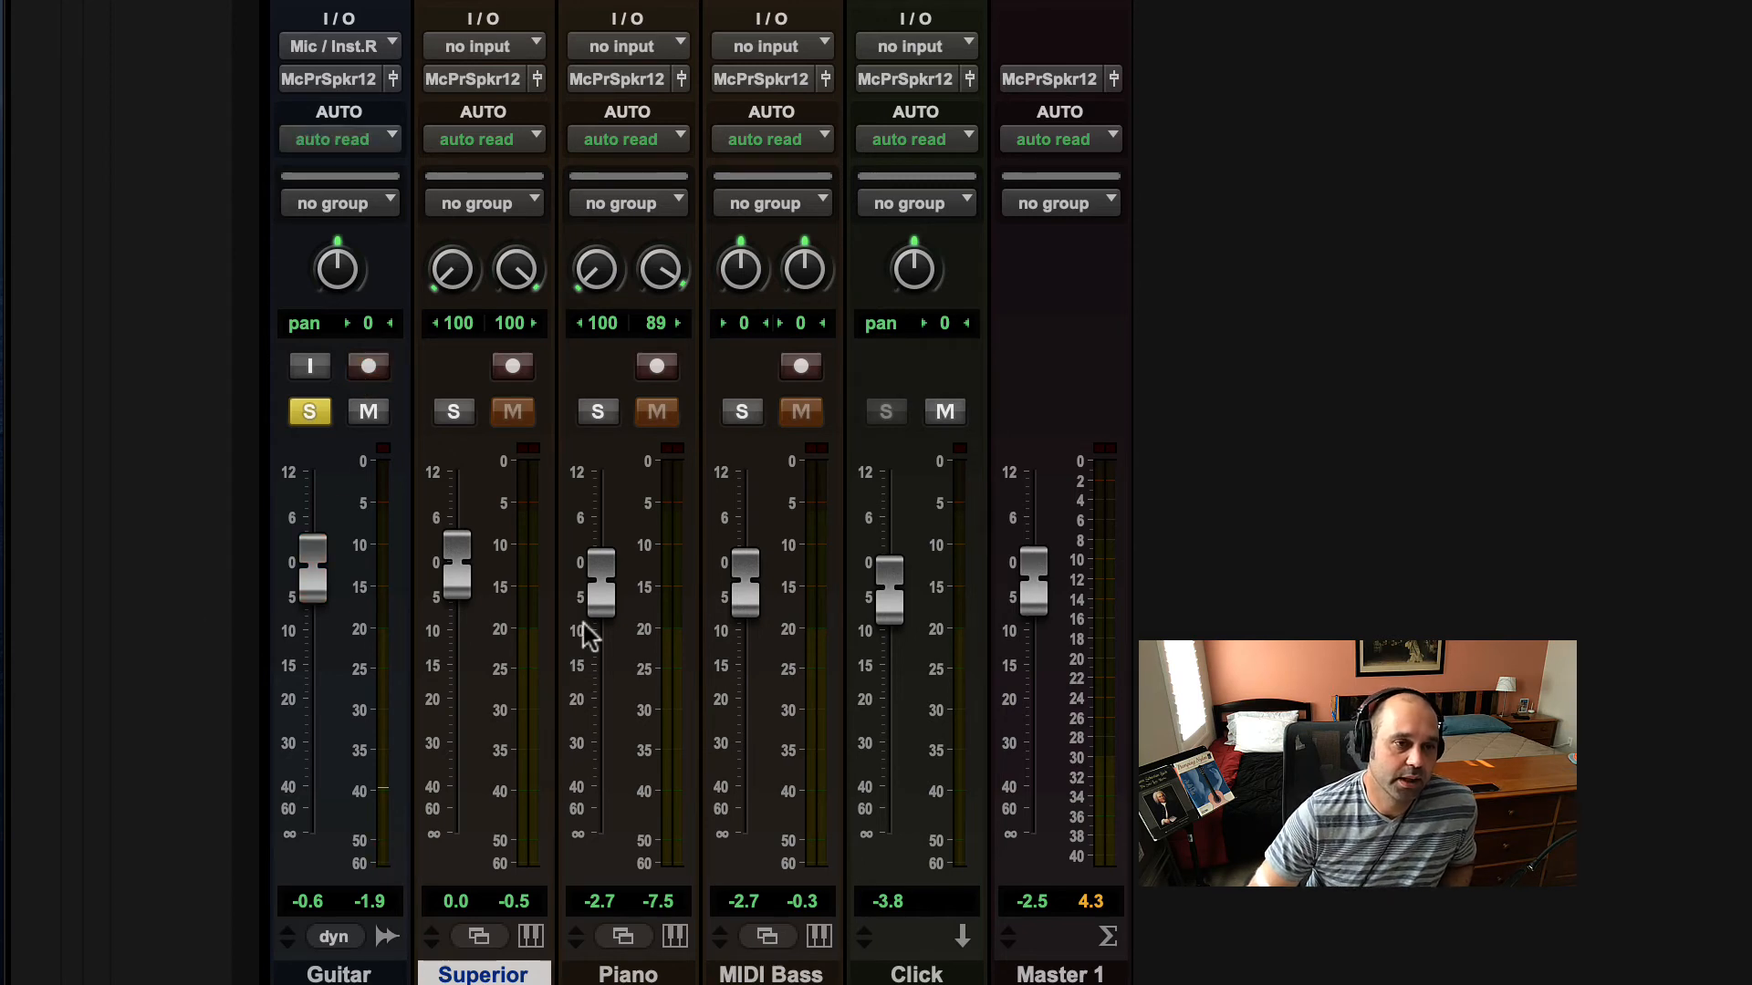
click(368, 366)
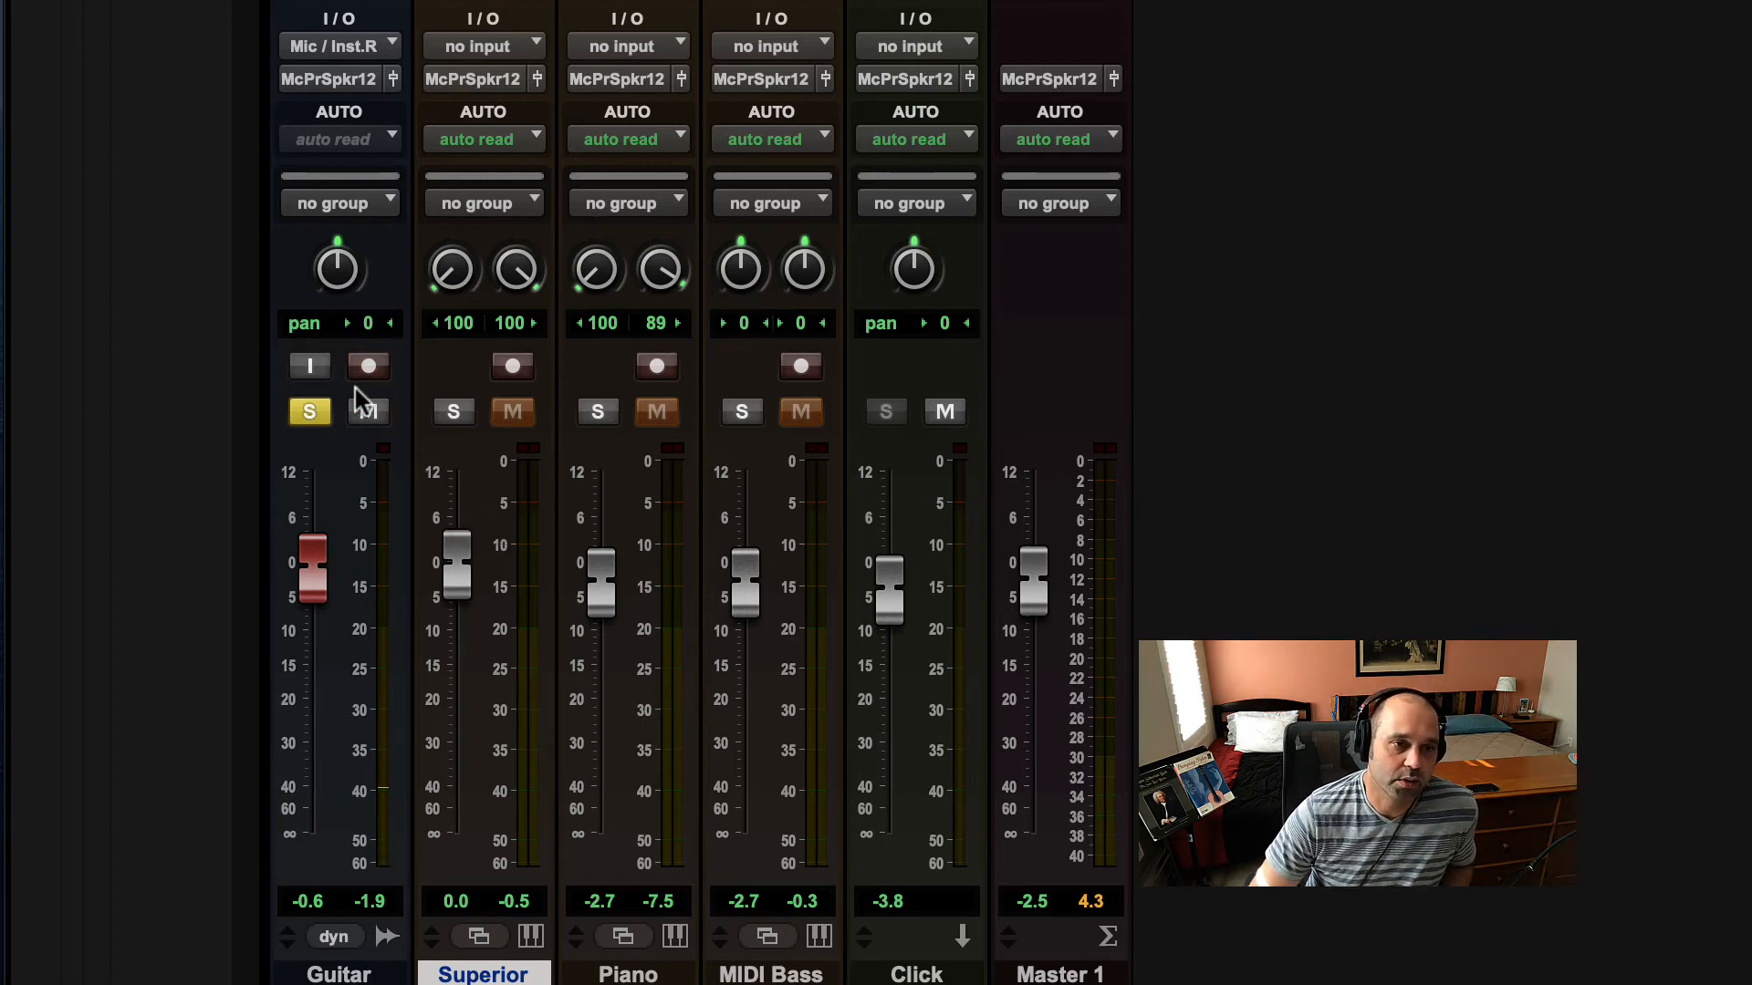
click(372, 366)
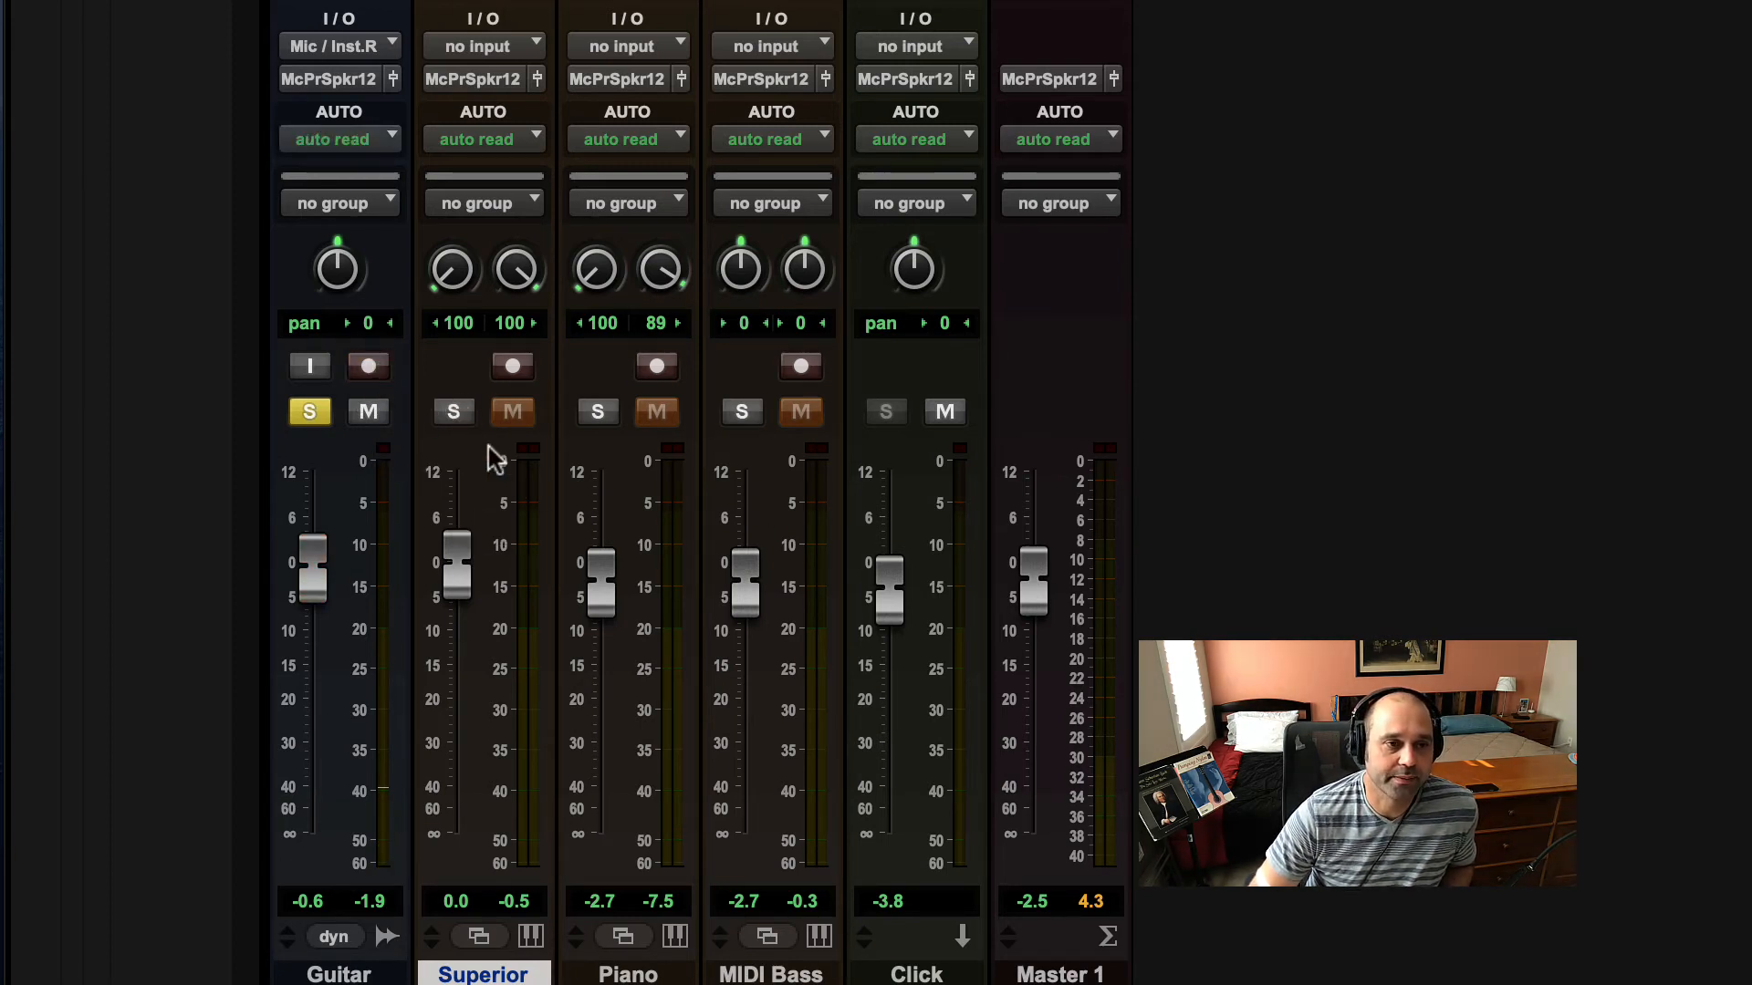
Step: Swap the Guitar track from solo to mute and back to solo
click(310, 412)
click(368, 412)
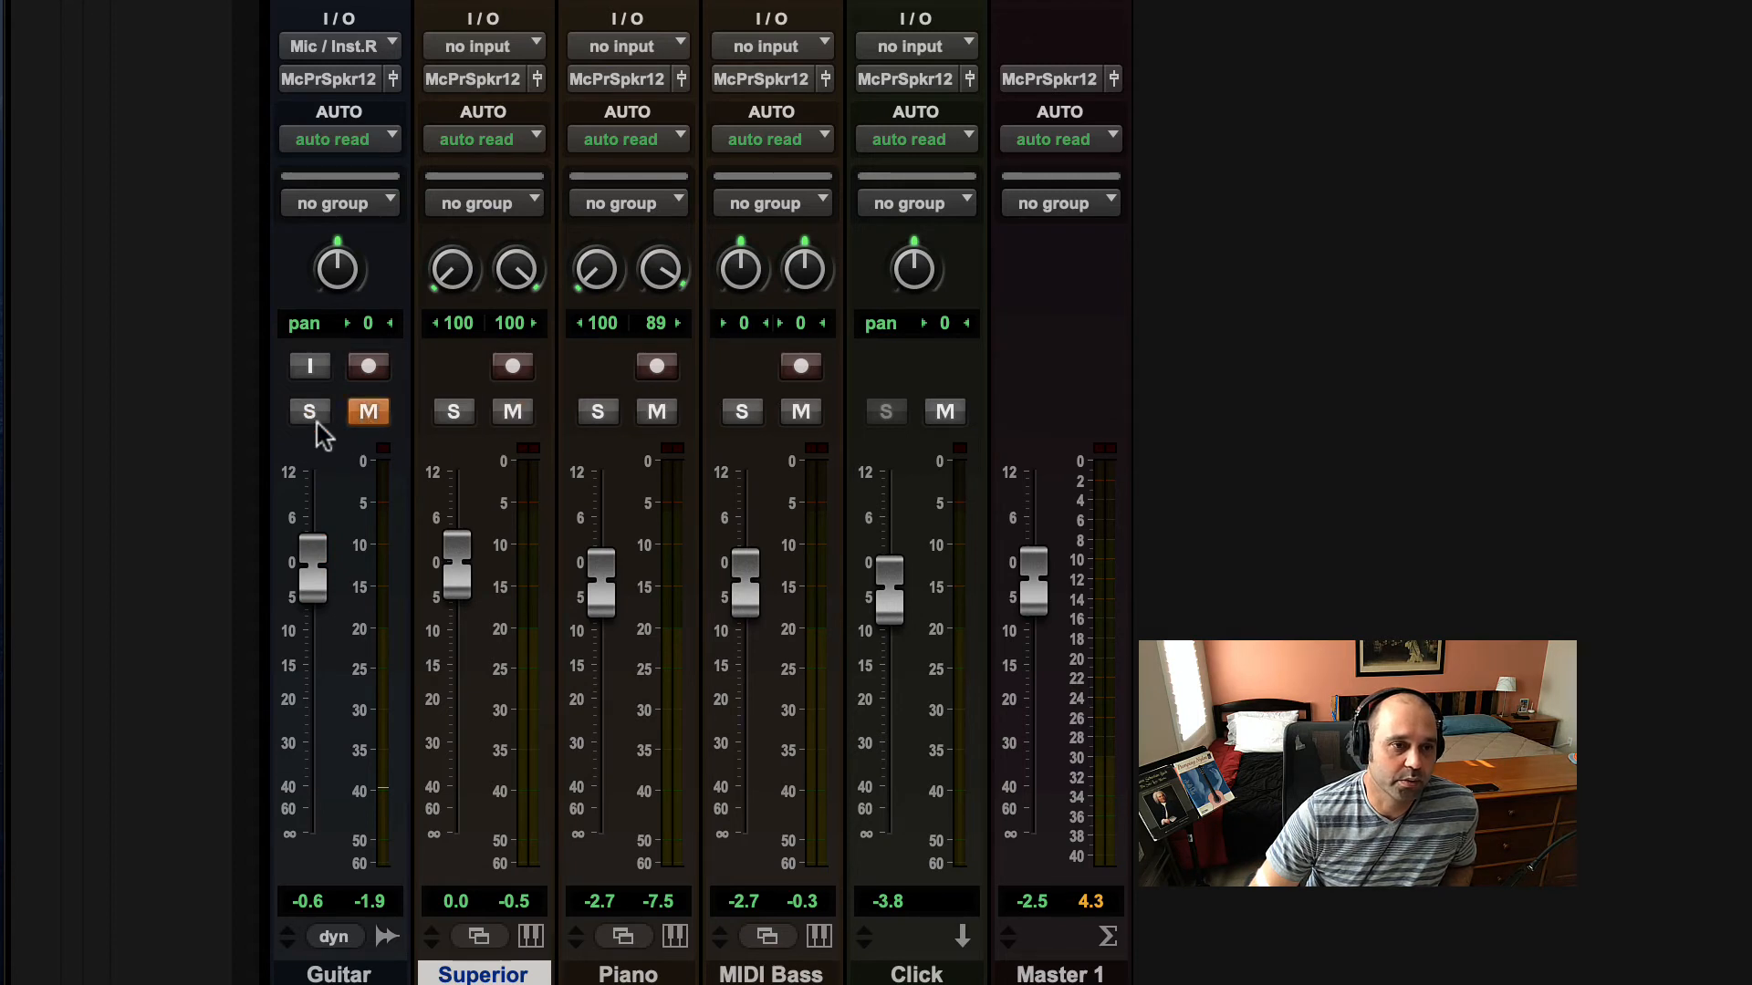
click(310, 413)
click(368, 412)
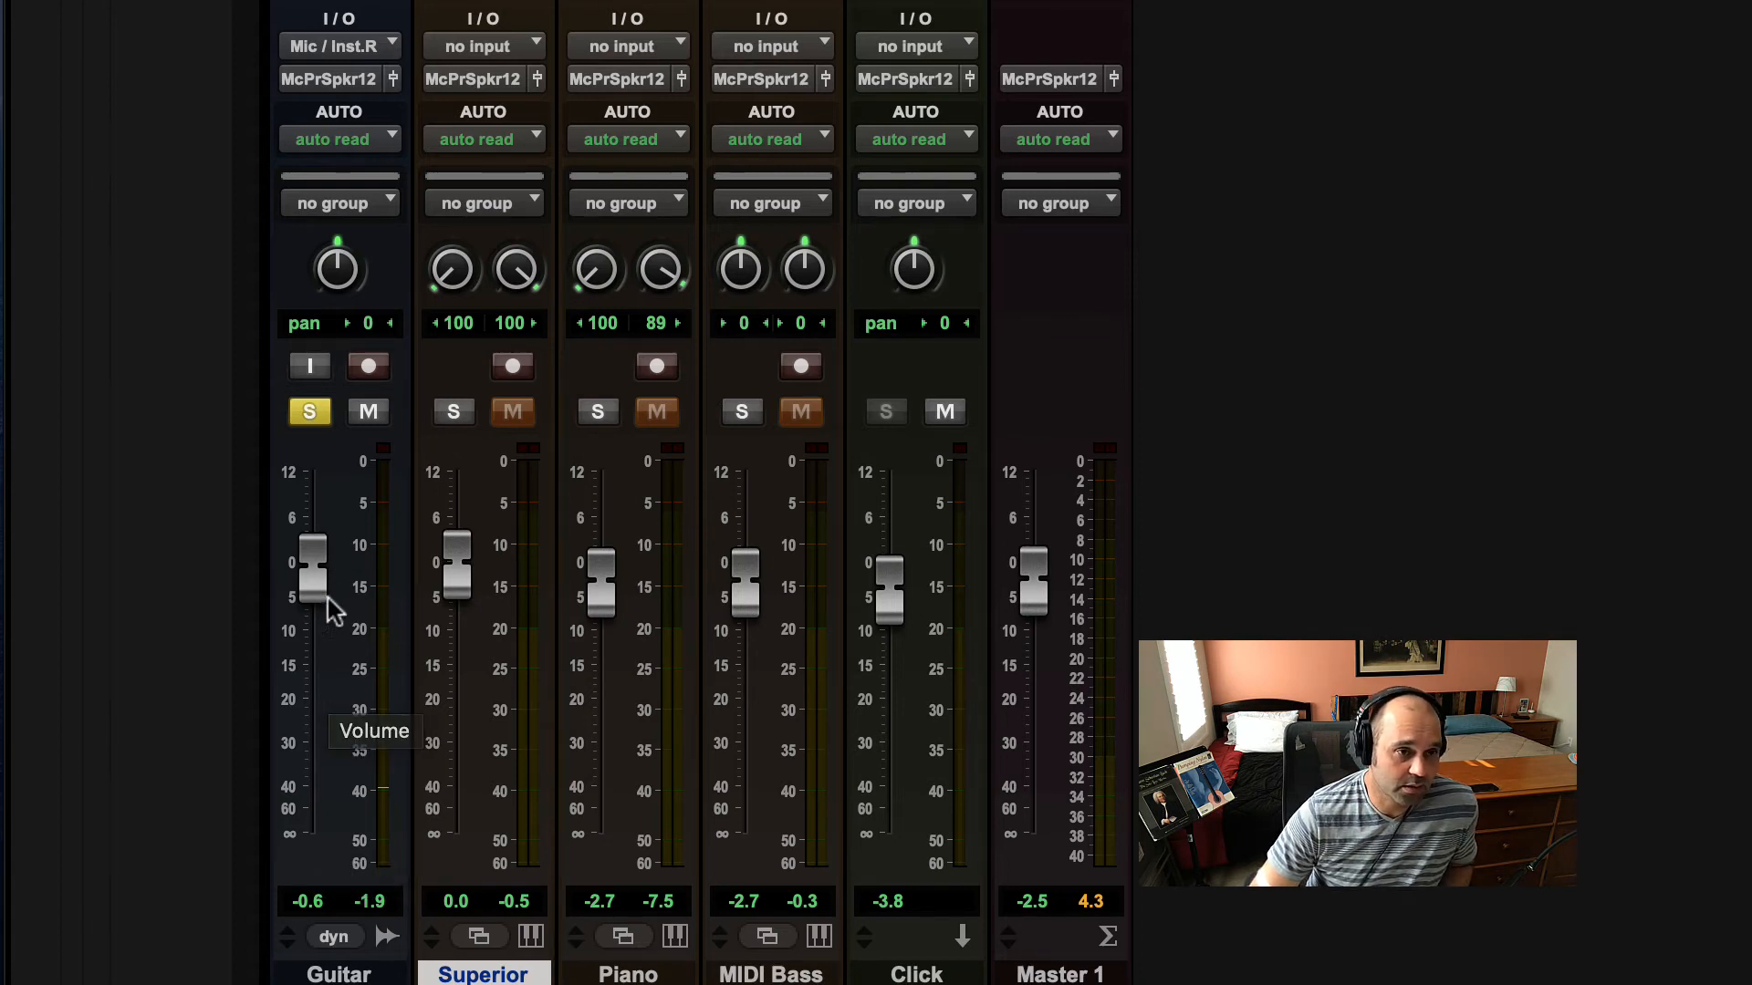
Step: Adjust the Guitar track's volume fader to 0.0 dB
mouse_move(321, 568)
mouse_down()
mouse_move(351, 560)
mouse_move(332, 579)
mouse_up()
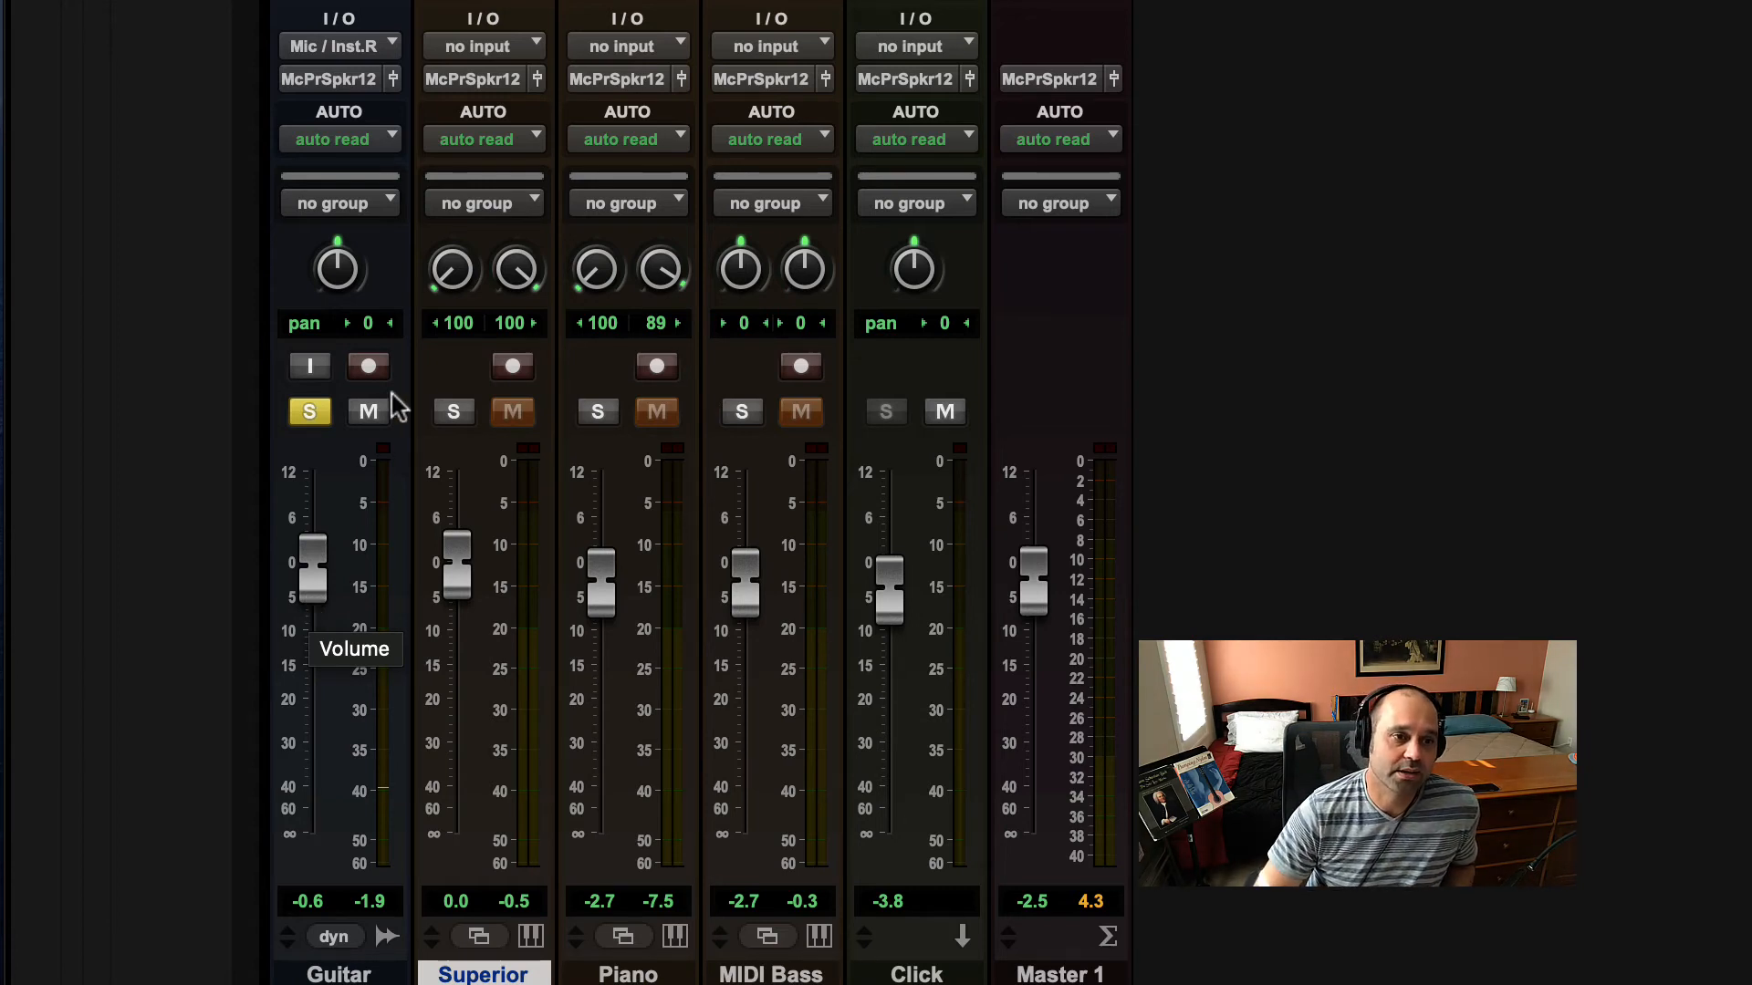
mouse_move(318, 597)
mouse_down()
mouse_move(310, 730)
mouse_move(315, 567)
mouse_up()
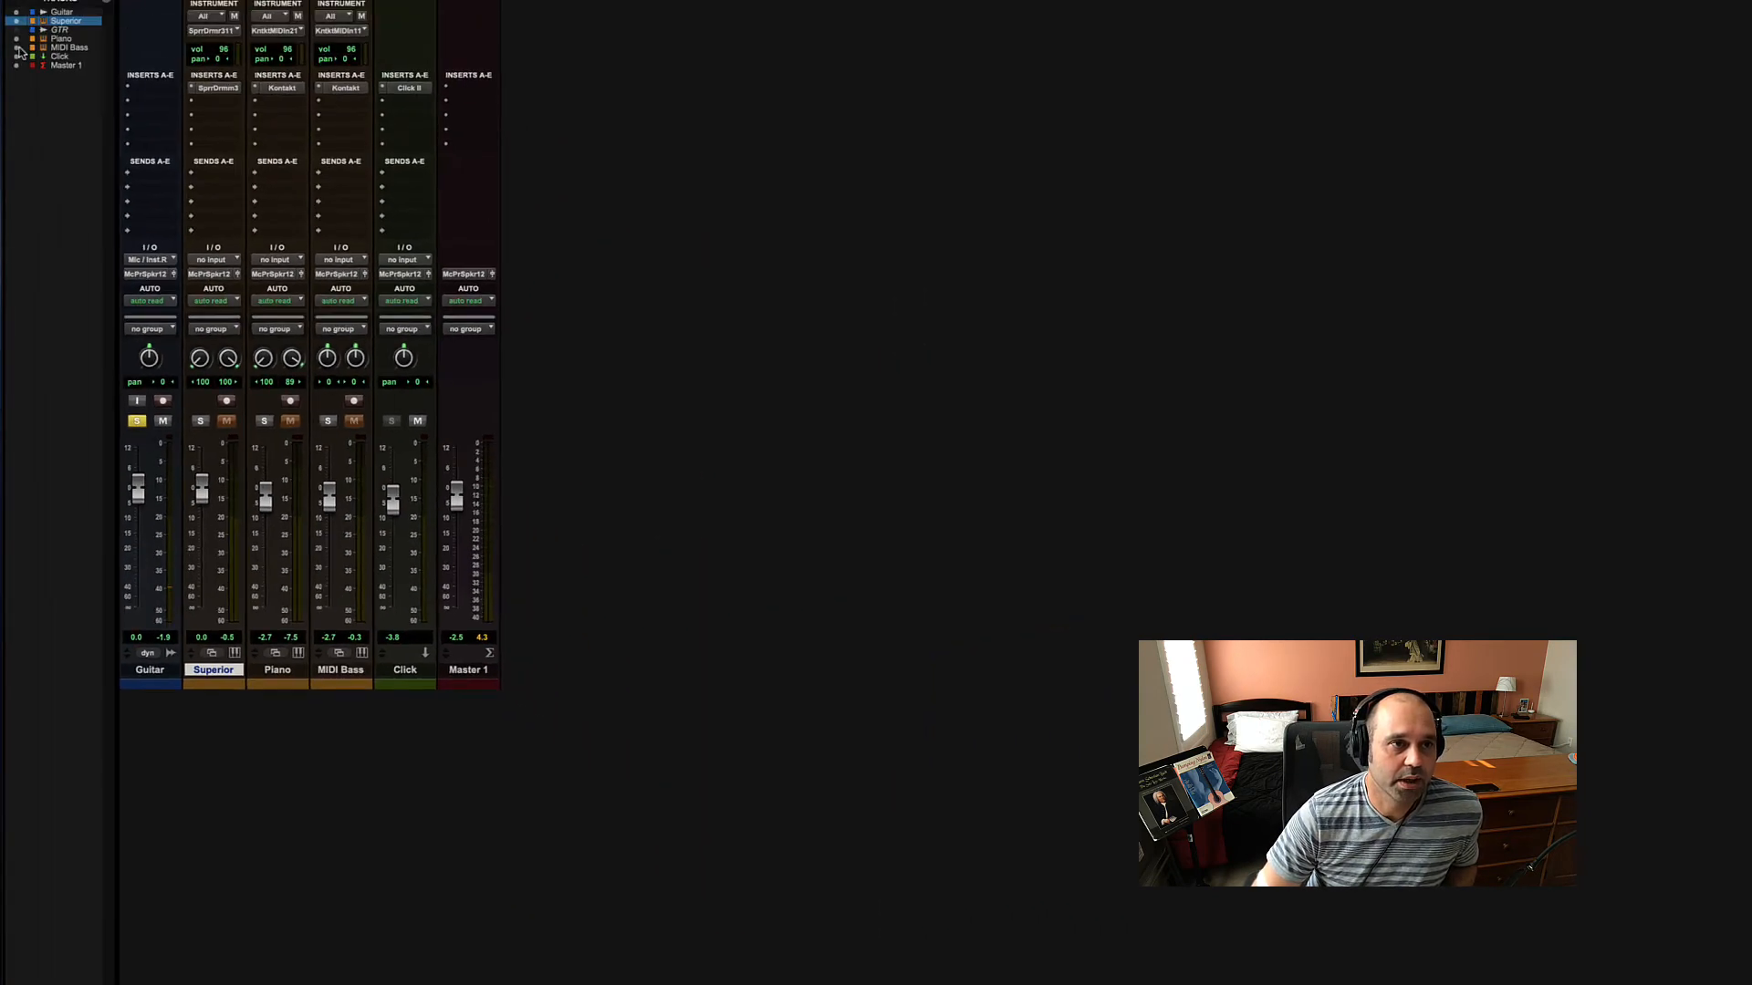
Step: Hide the MIDI Bass track from the Mix window using its visibility dot and show it again
drag(12, 107, 28, 133)
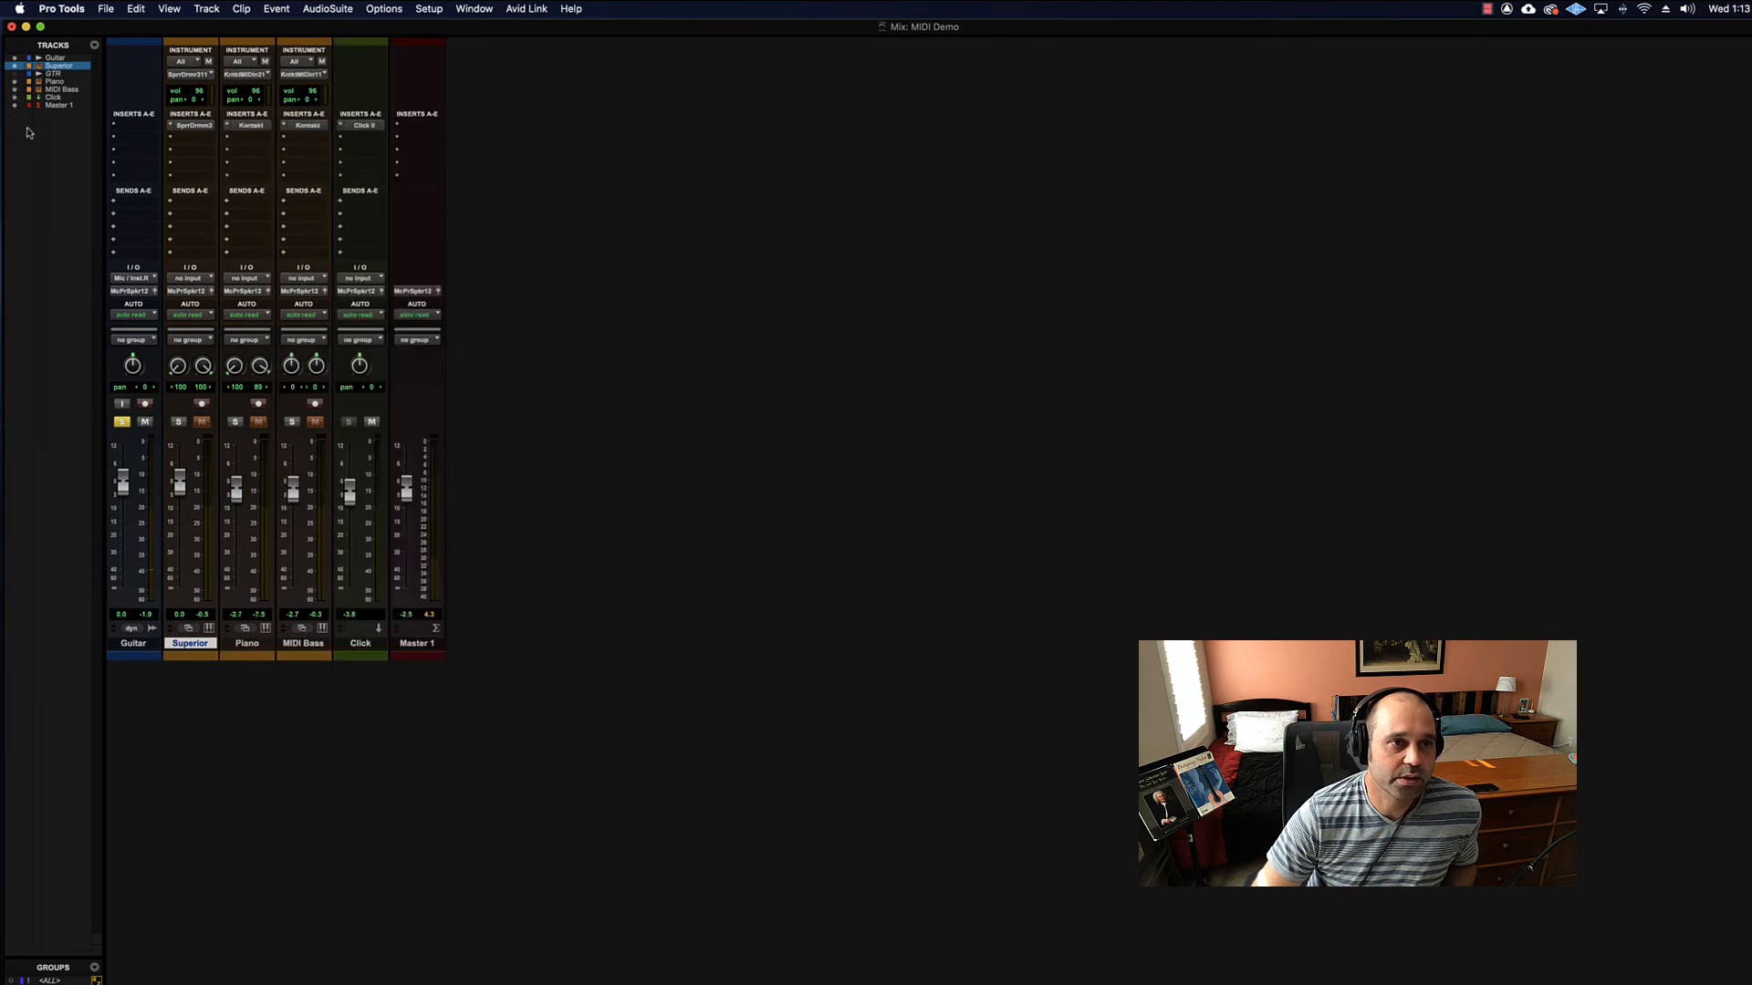
click(14, 58)
click(14, 58)
click(14, 89)
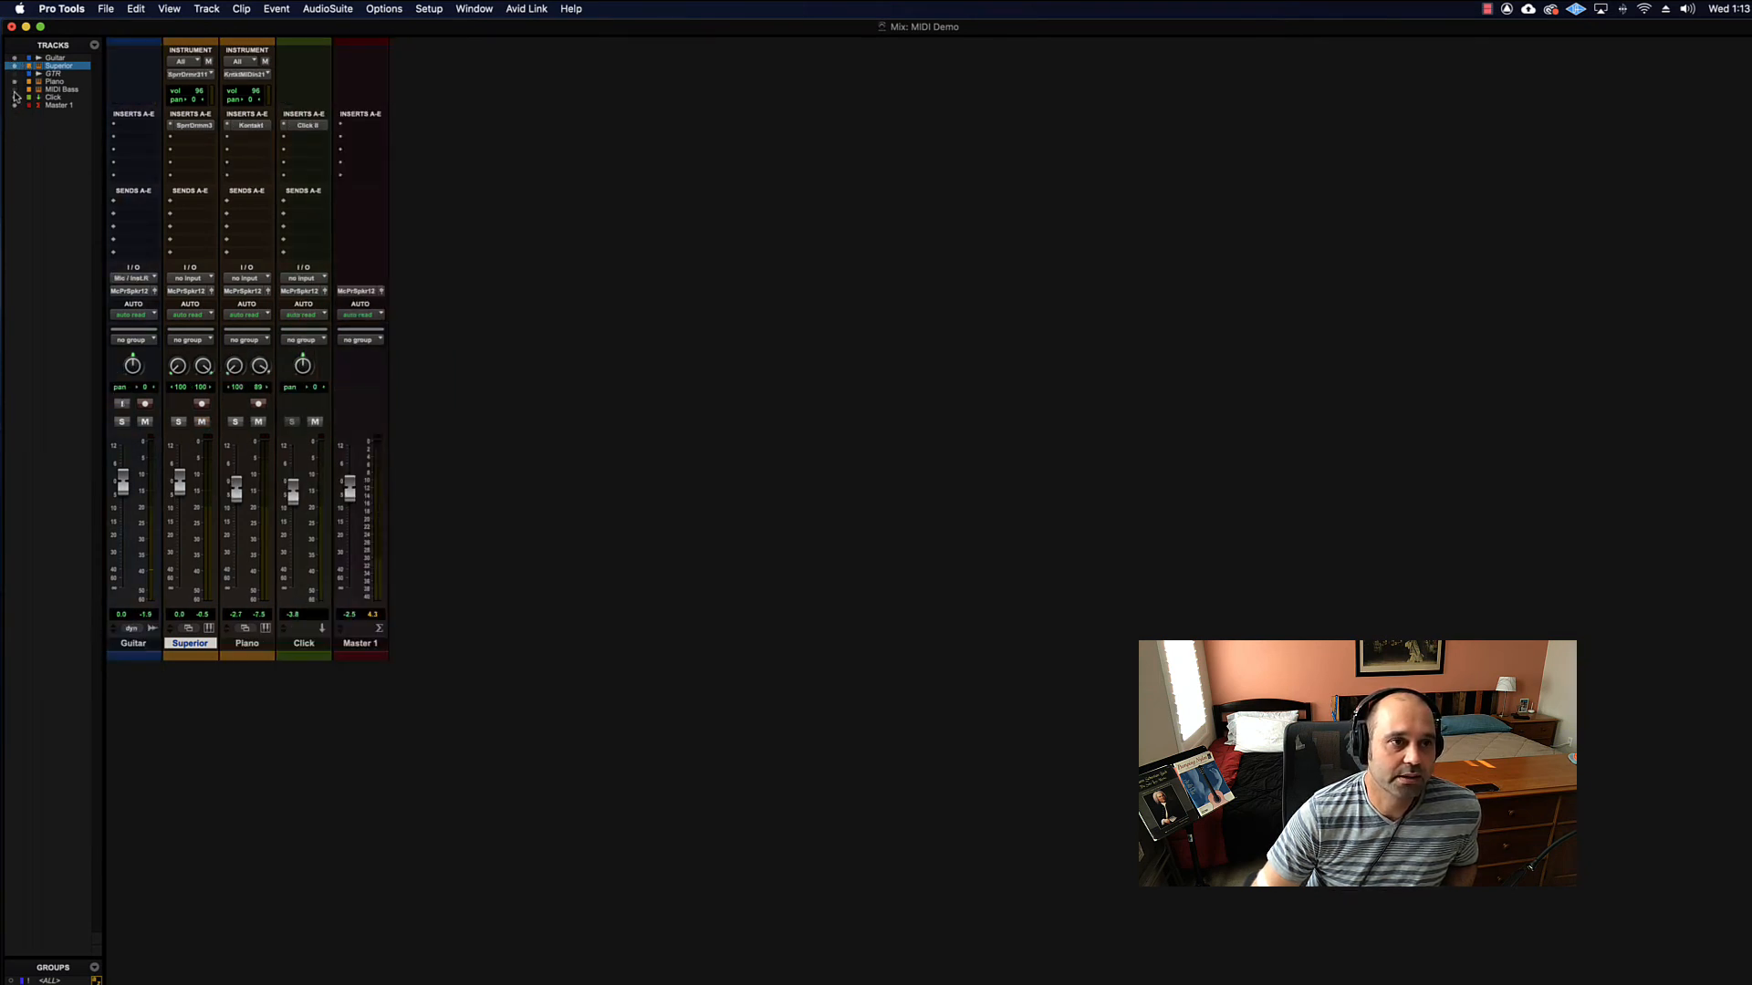
click(15, 90)
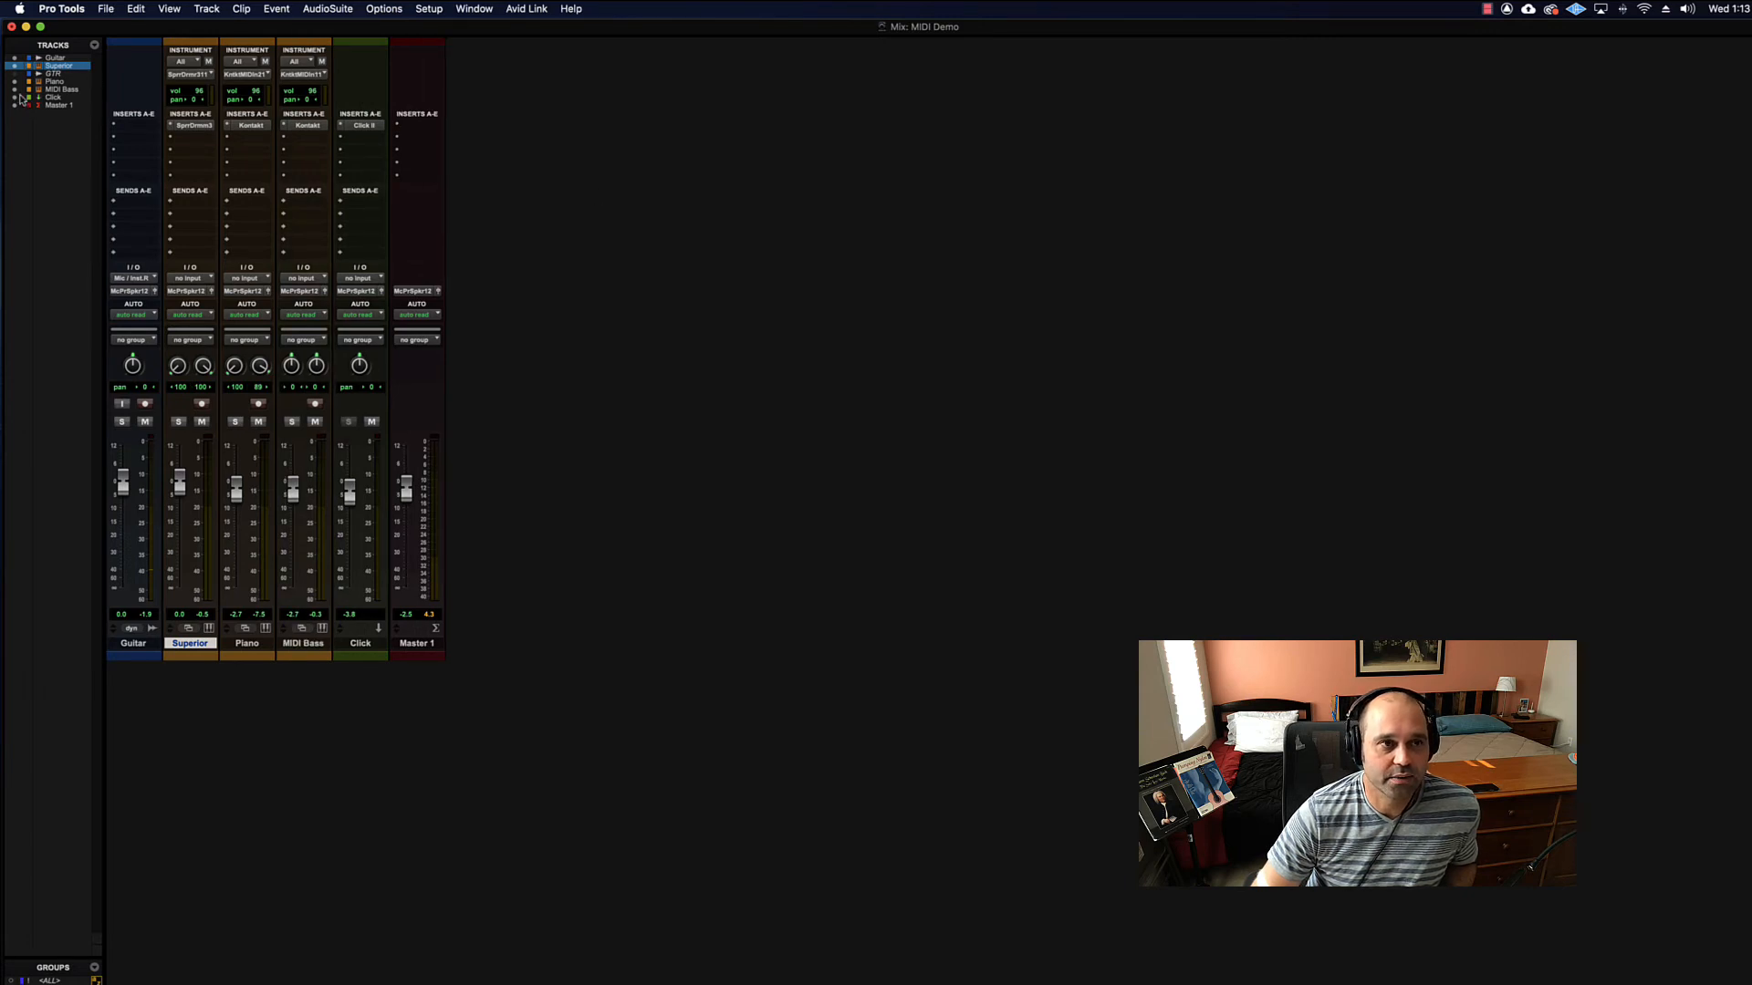
drag(12, 117, 18, 129)
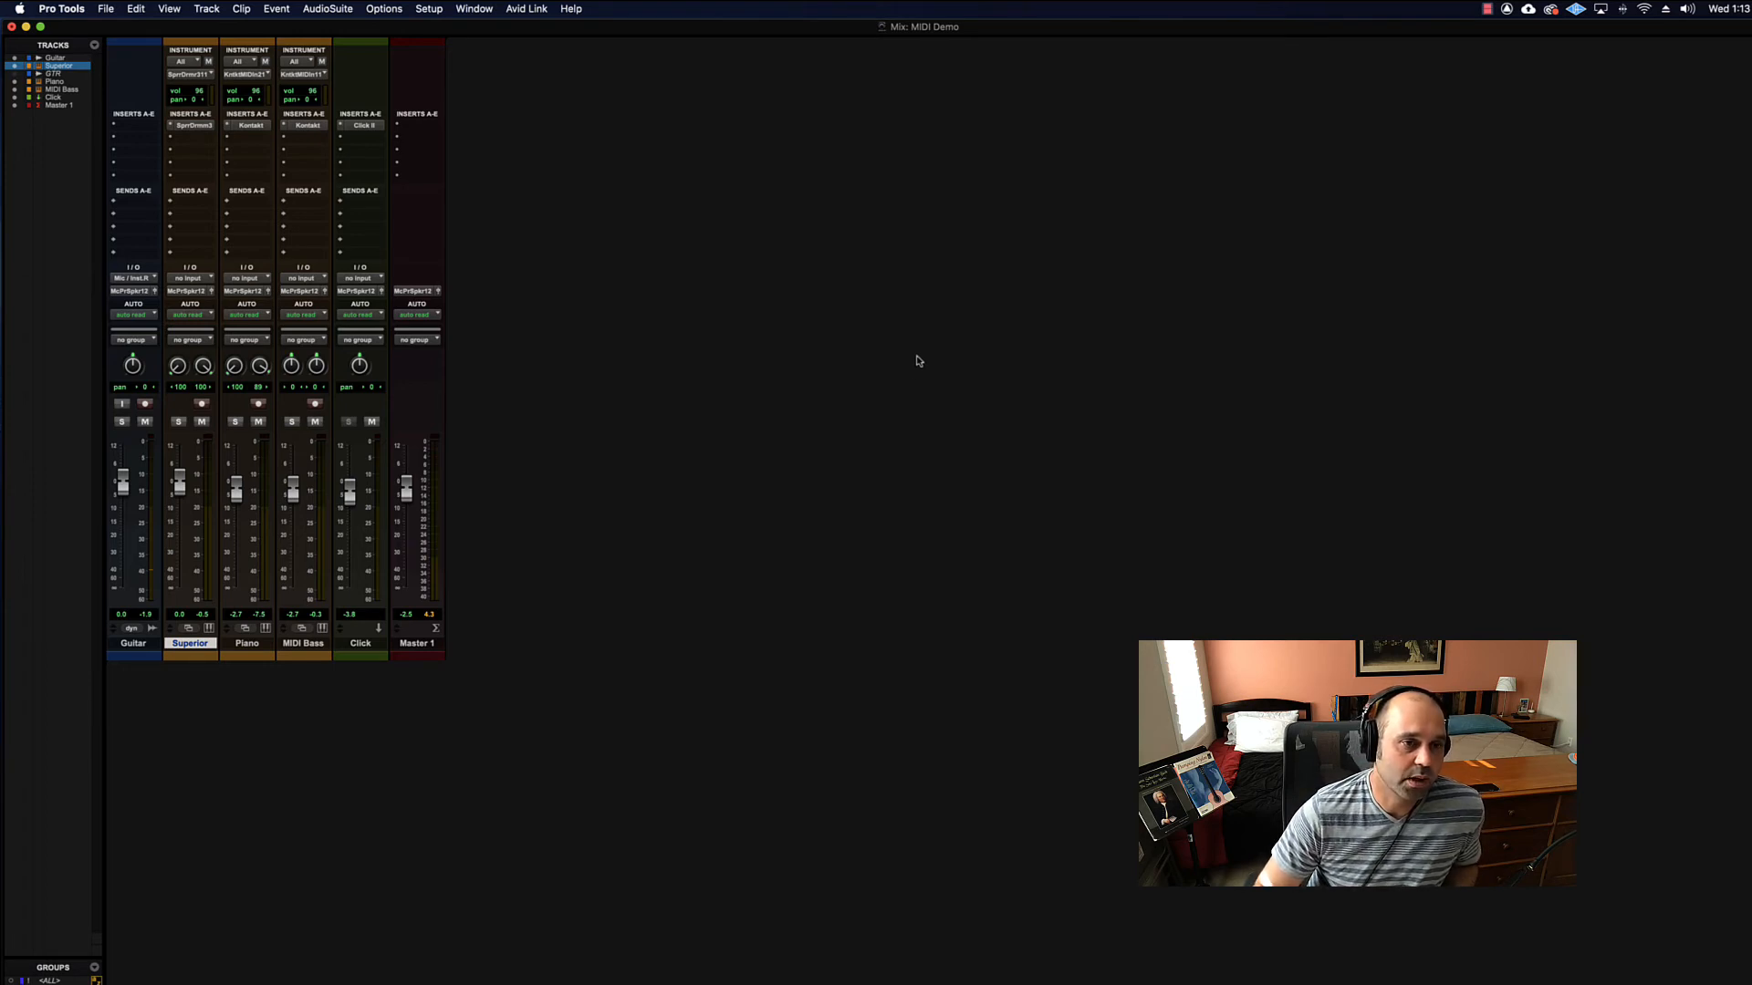
Step: Switch to the Edit window, open the floating Transport window and reposition it over the empty timeline area
key(super+equal)
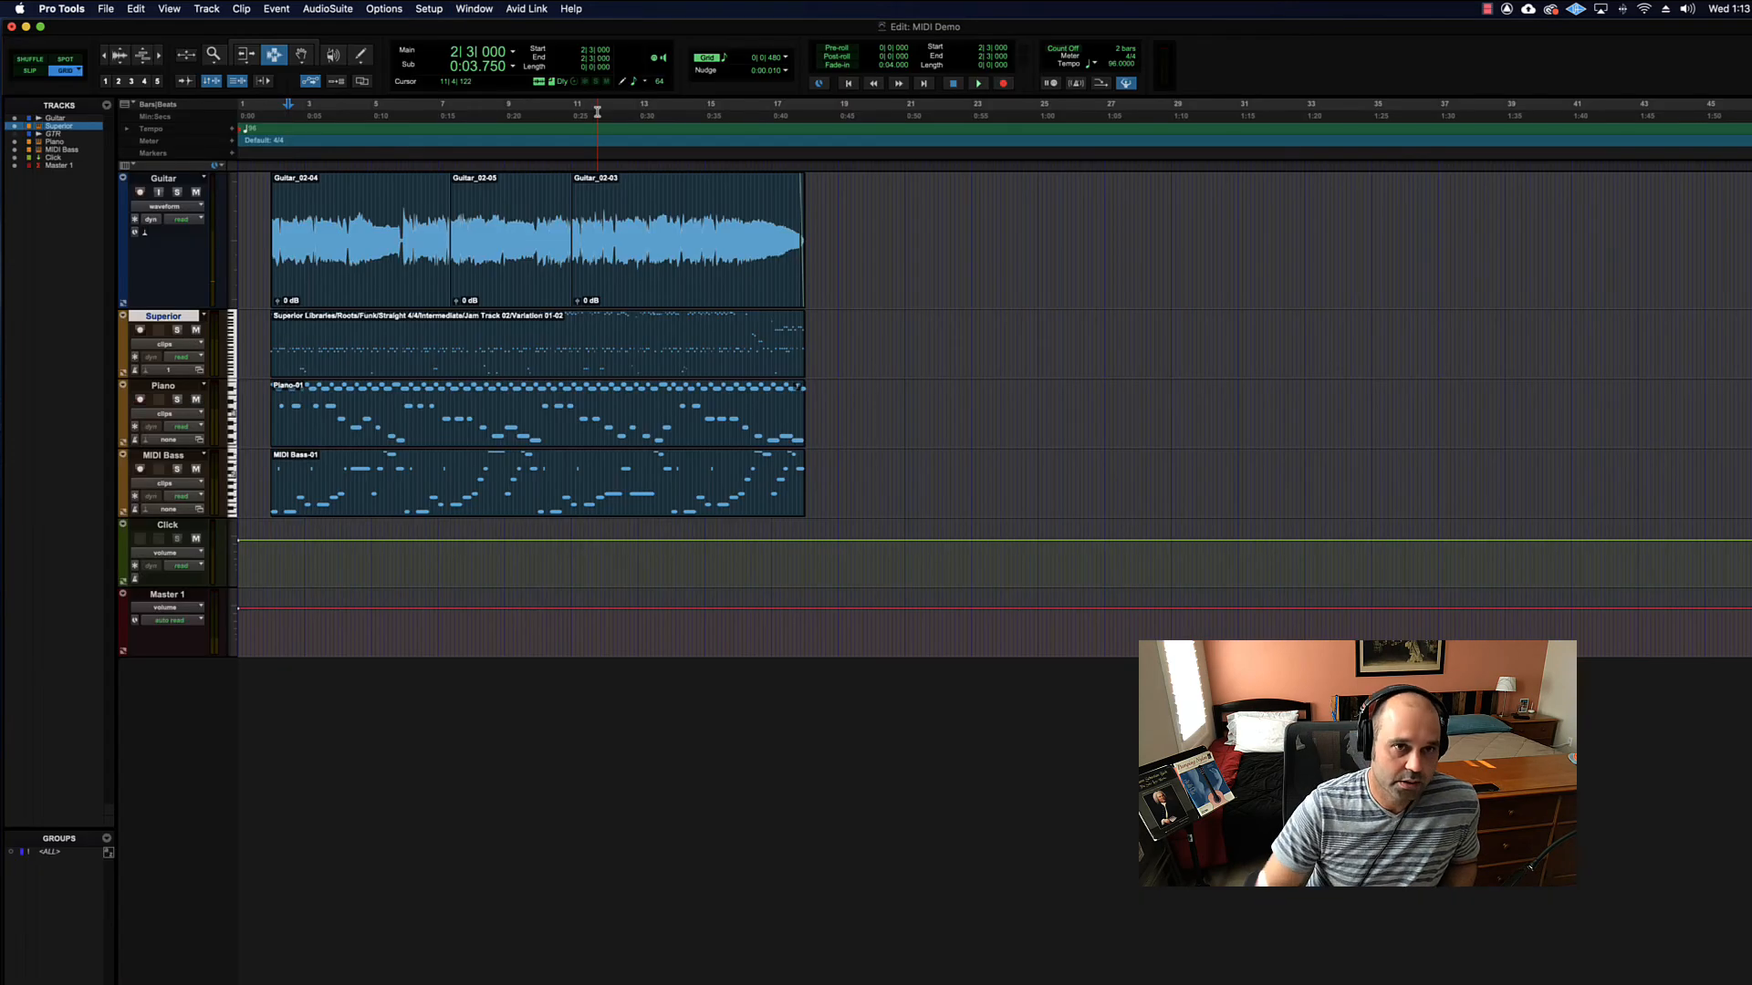
click(463, 8)
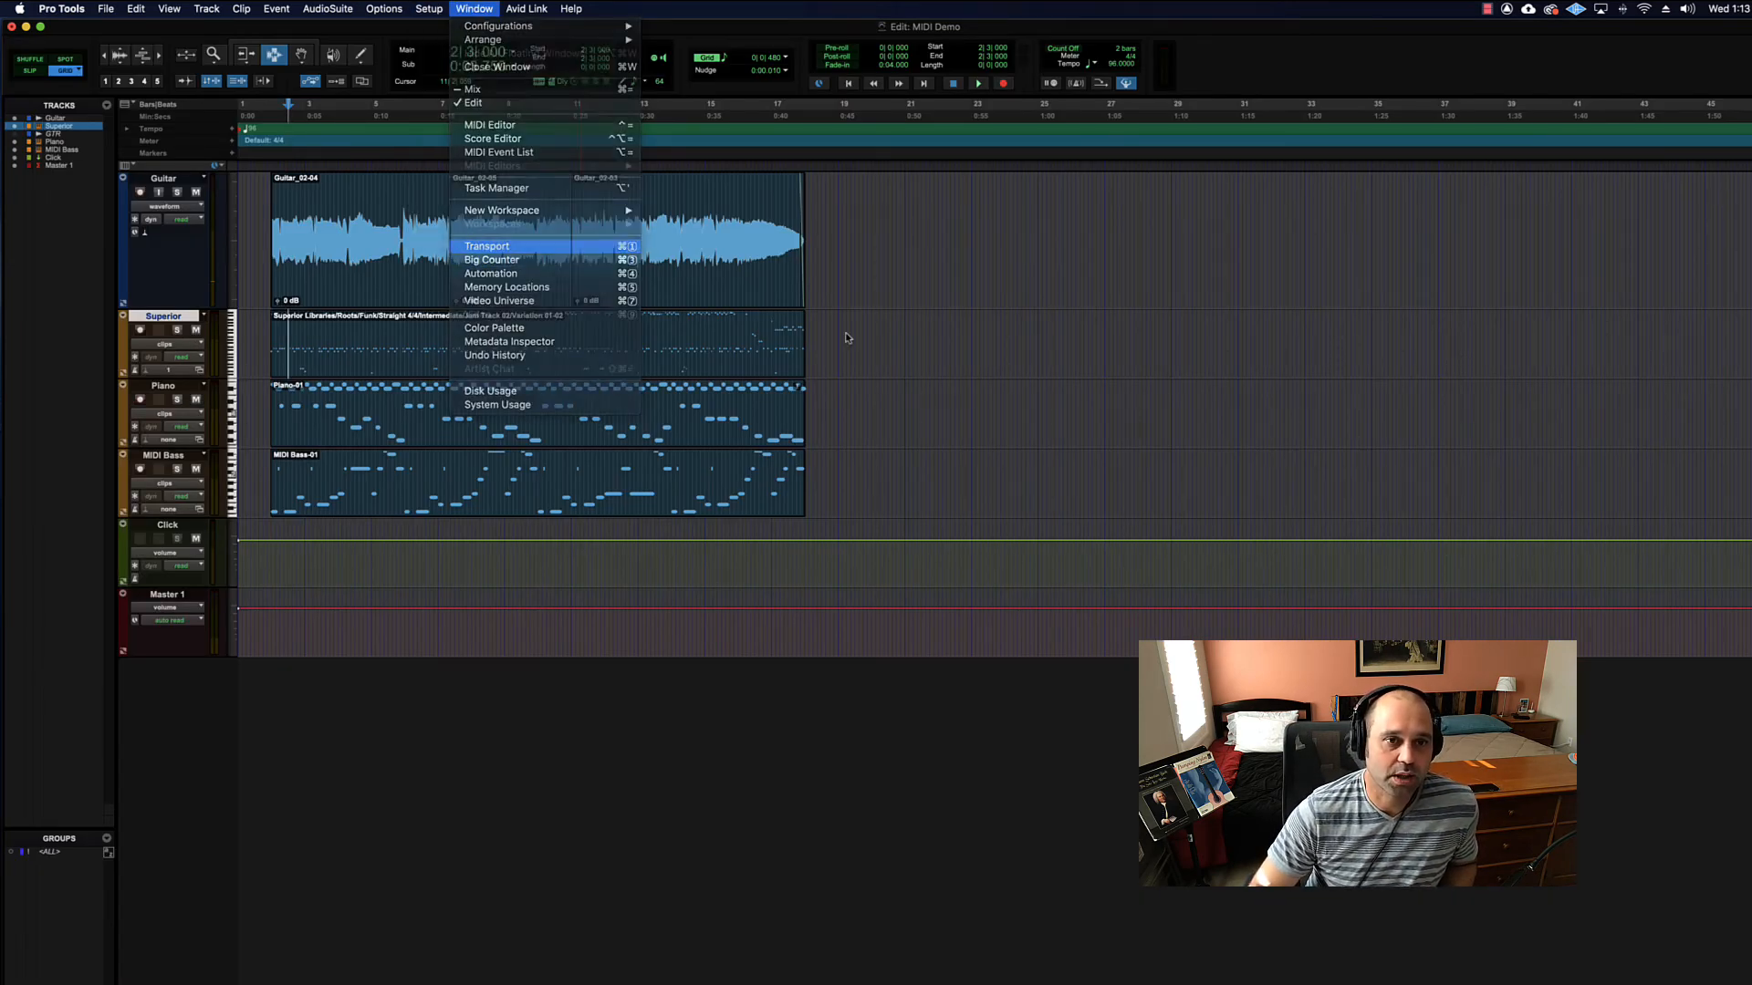
click(497, 244)
drag(865, 261, 670, 194)
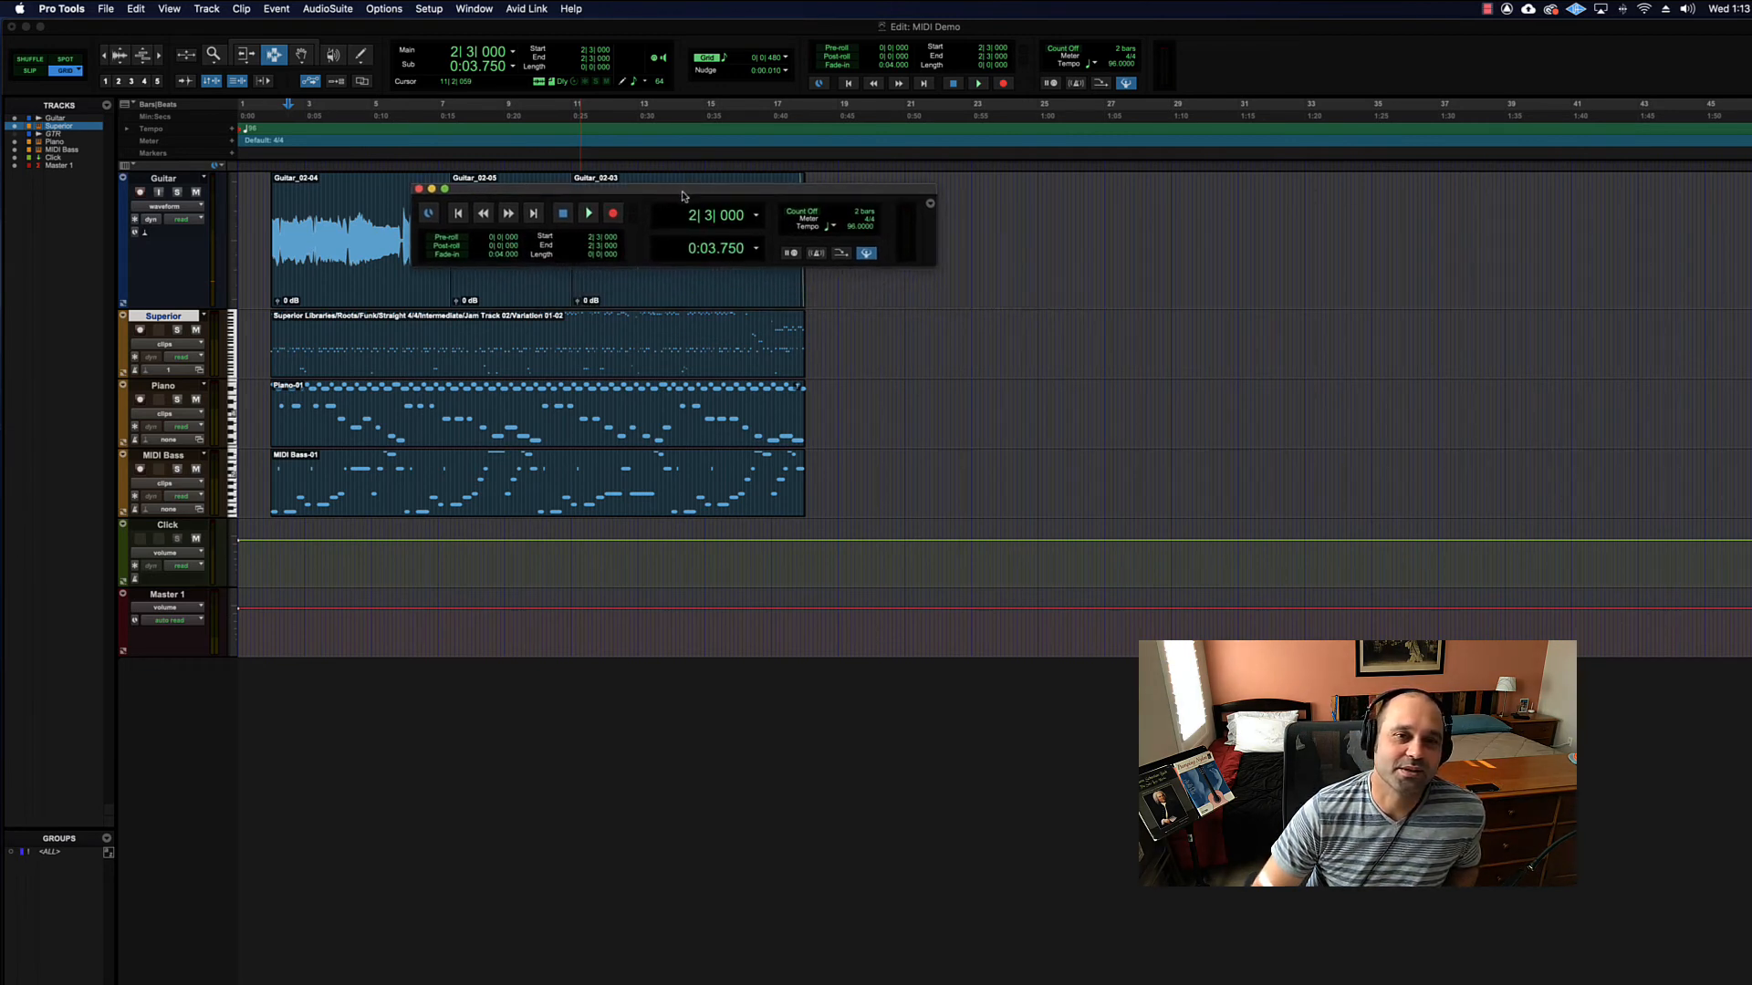
drag(681, 195, 591, 188)
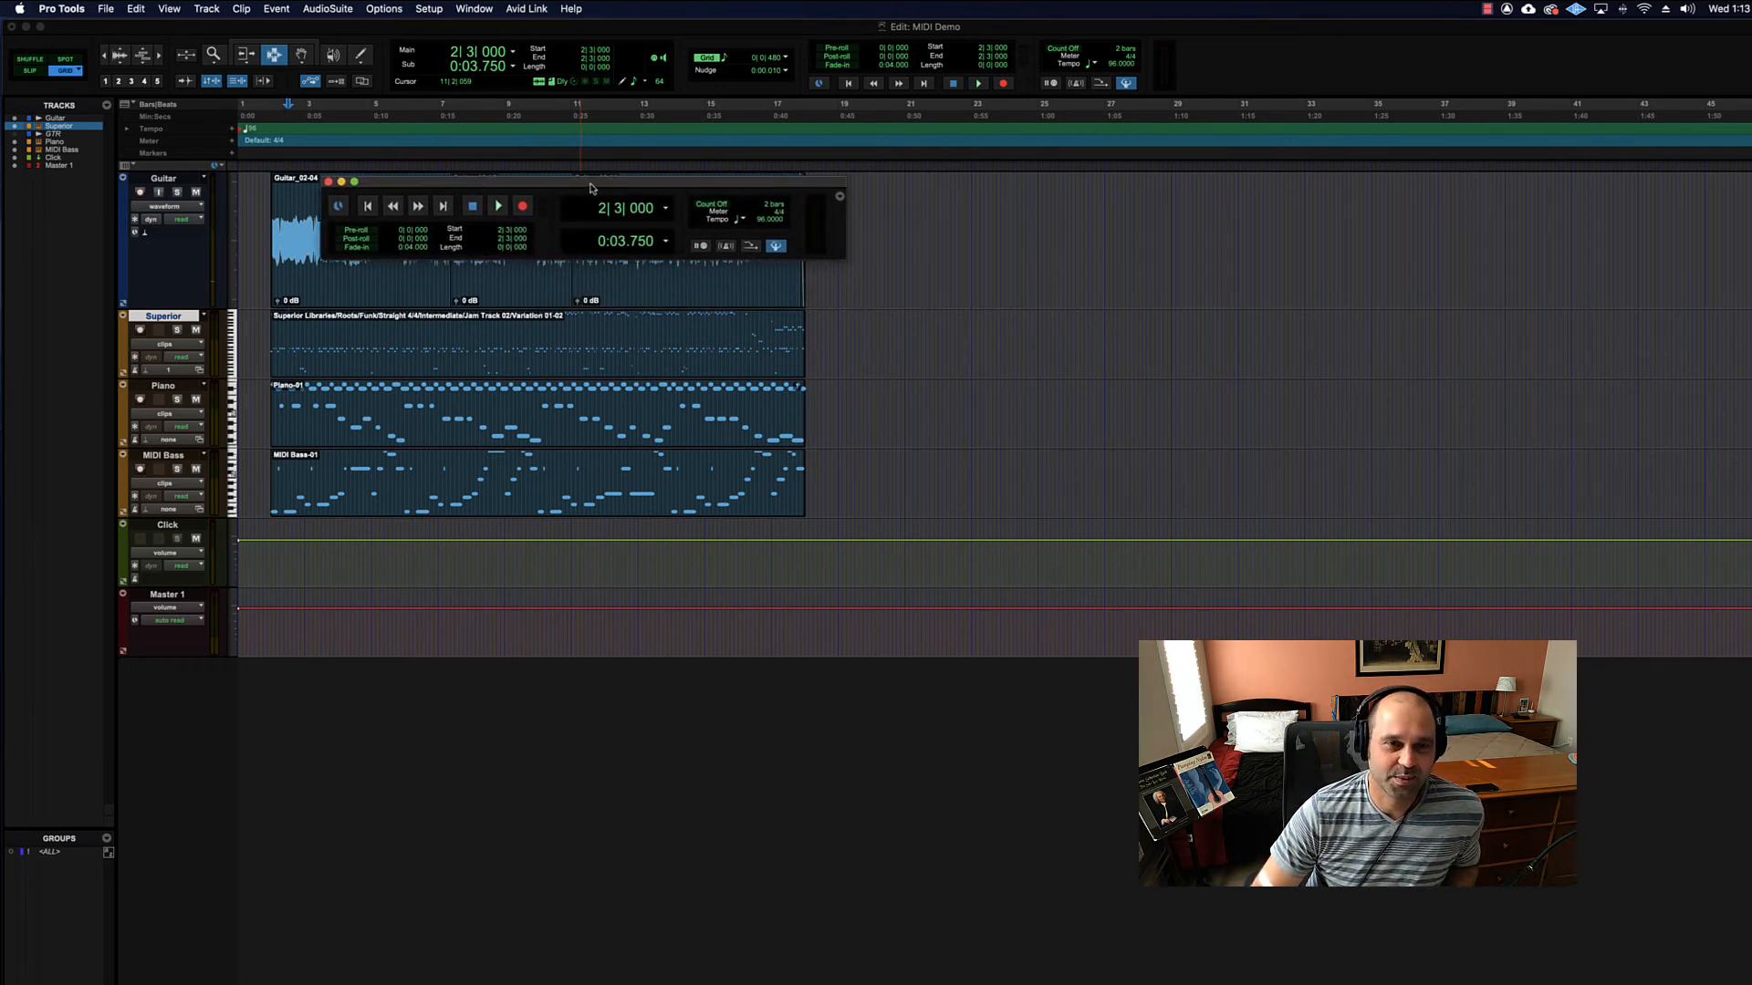
drag(581, 188, 1017, 216)
Step: Compare the floating Transport over the Mix and Edit windows, moving it around and ending in the Edit window
key(super+equal)
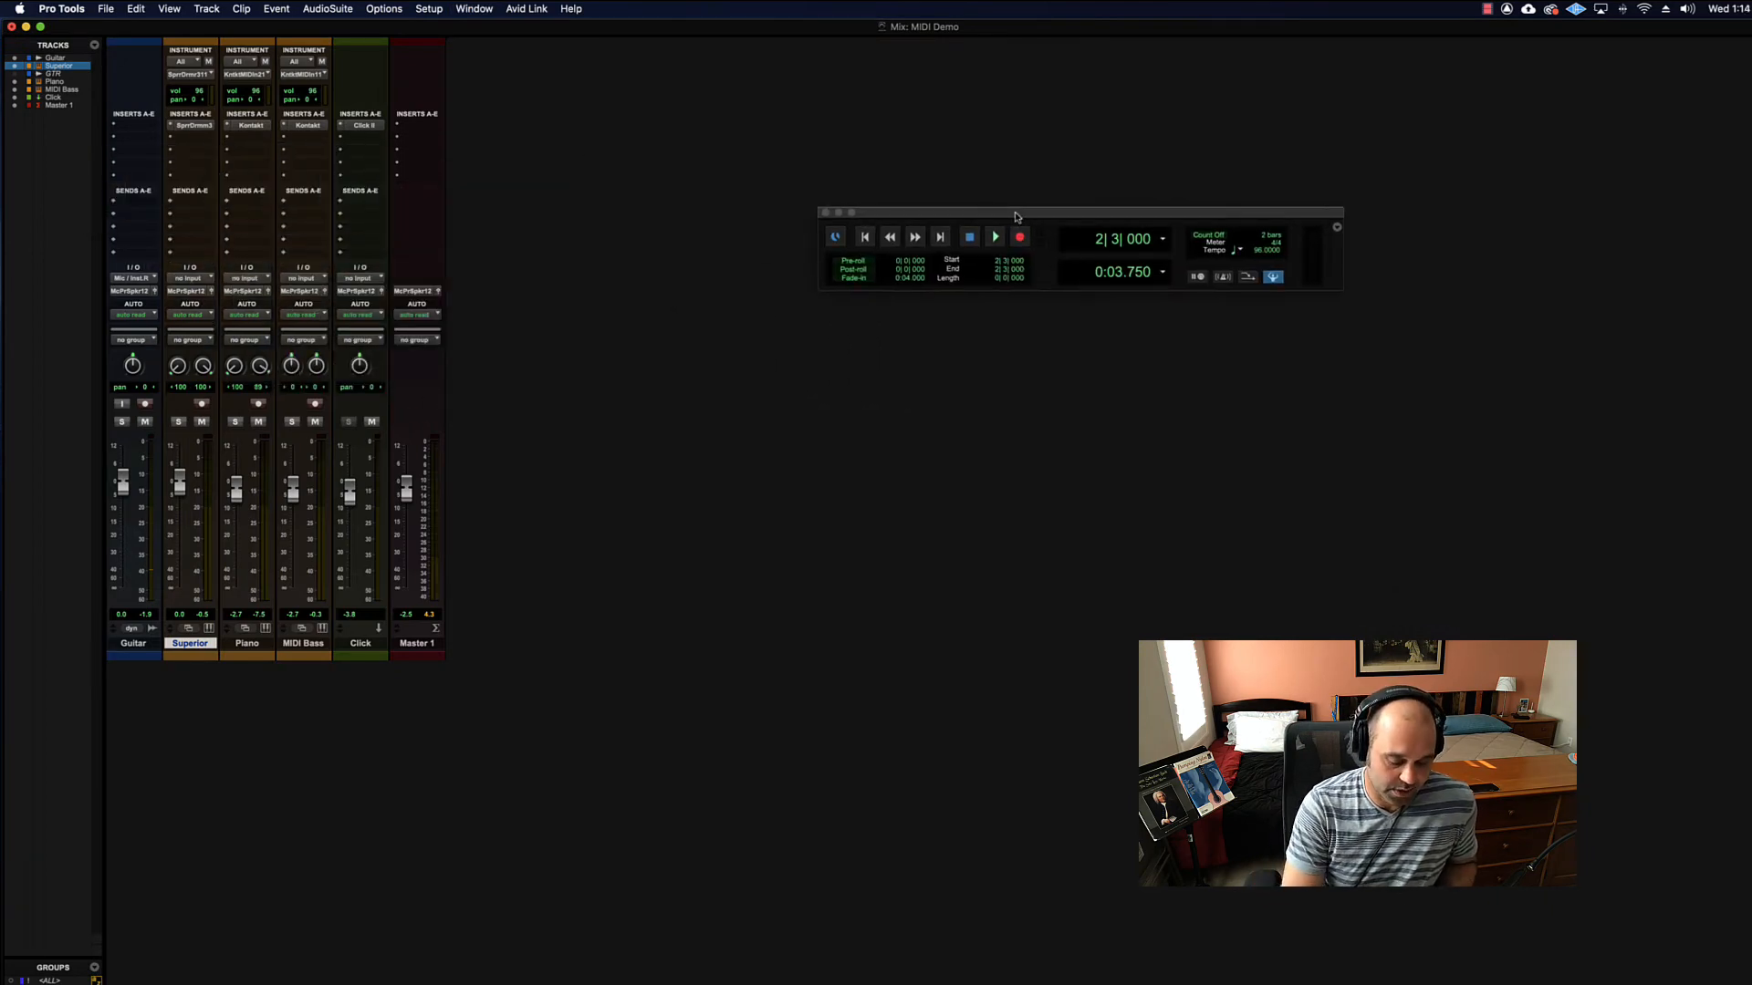
key(super+equal)
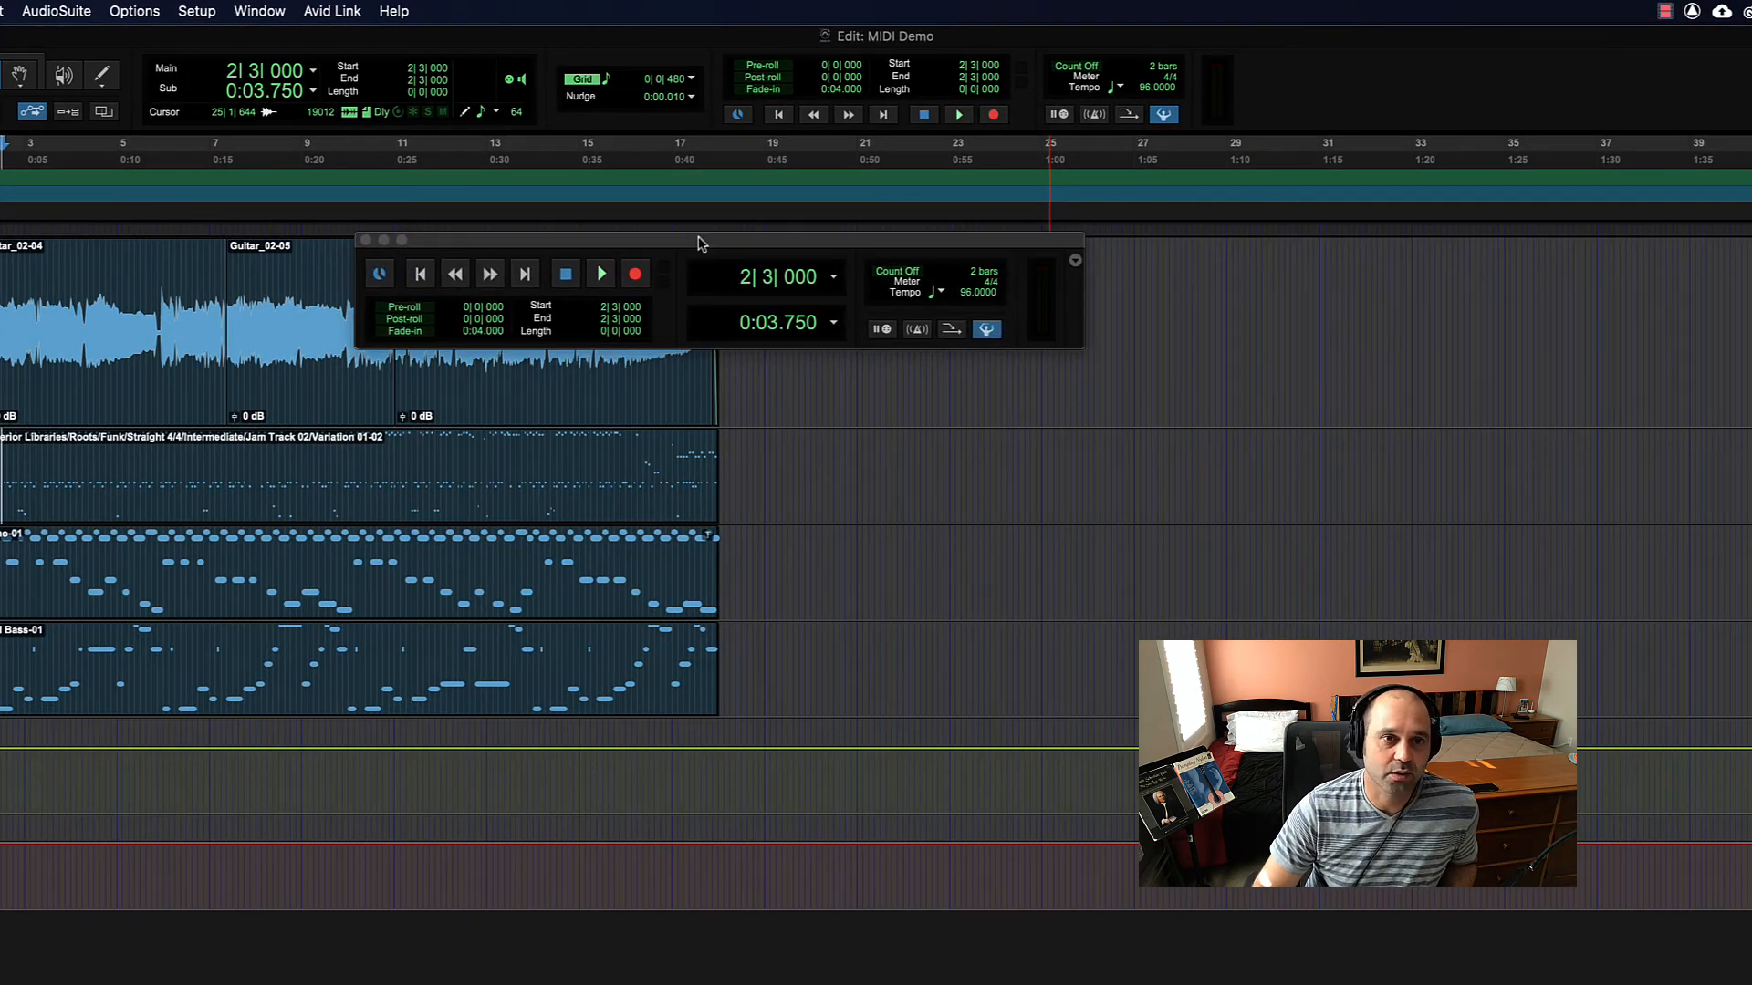
drag(741, 243, 554, 222)
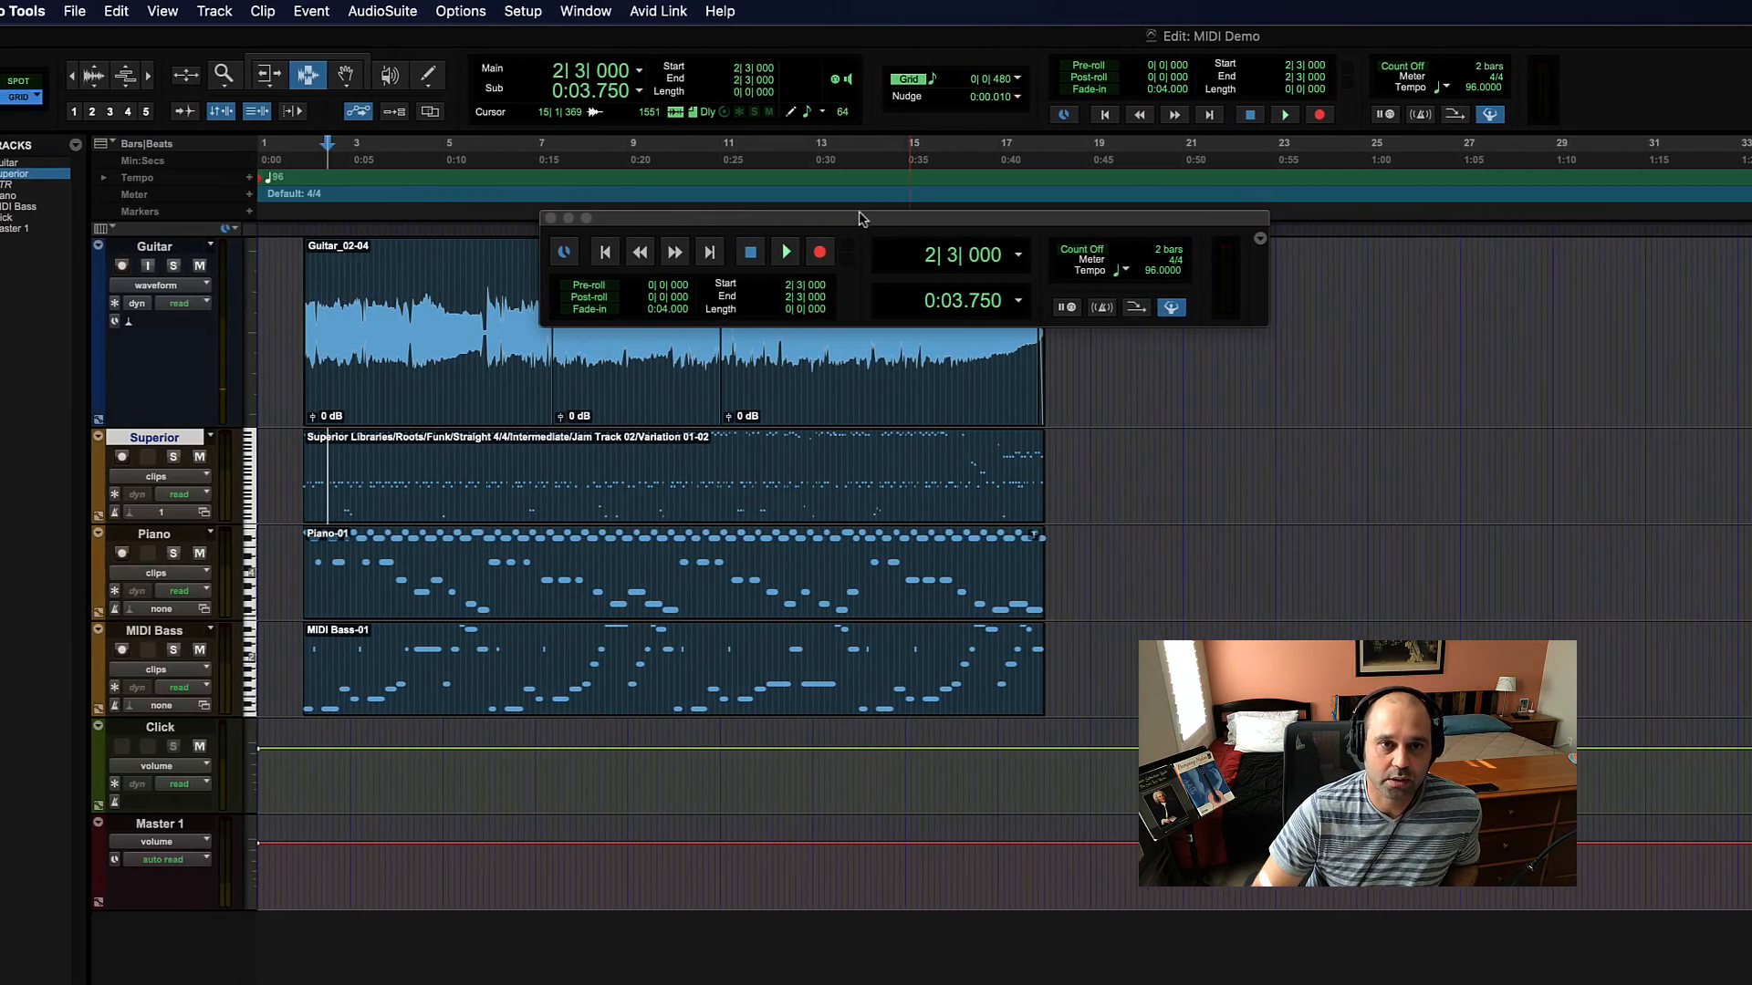
drag(564, 217, 724, 312)
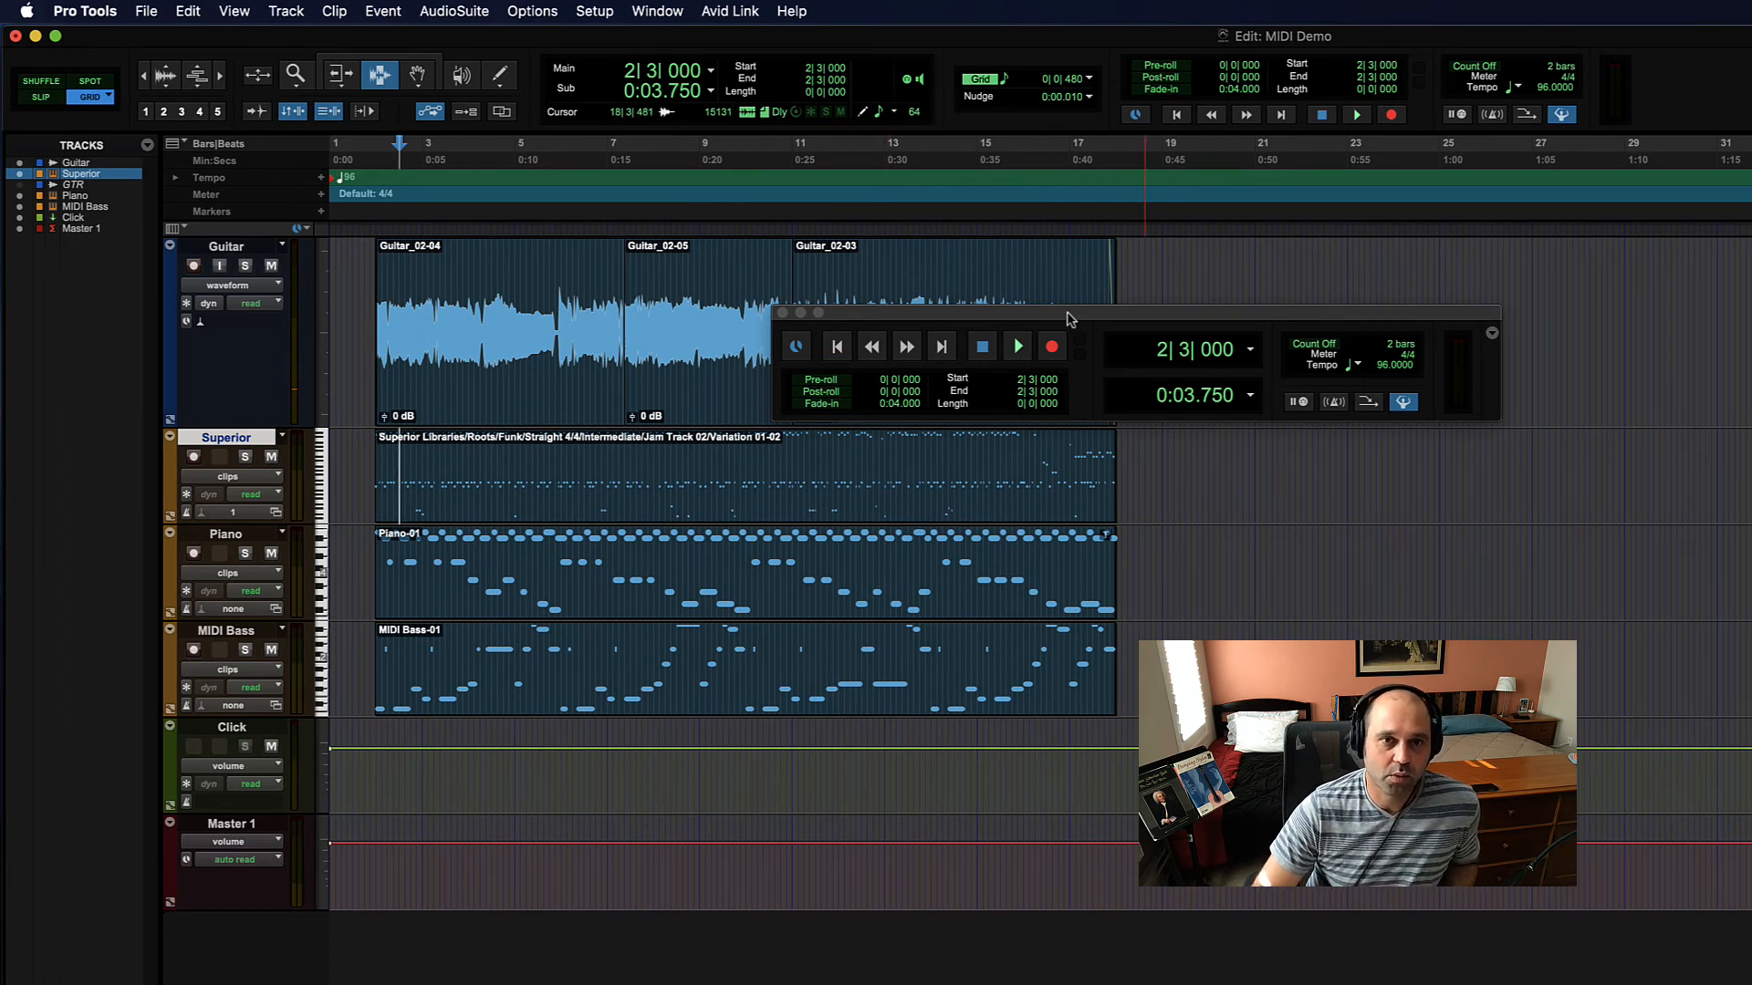
drag(1072, 318, 1021, 198)
key(super+equal)
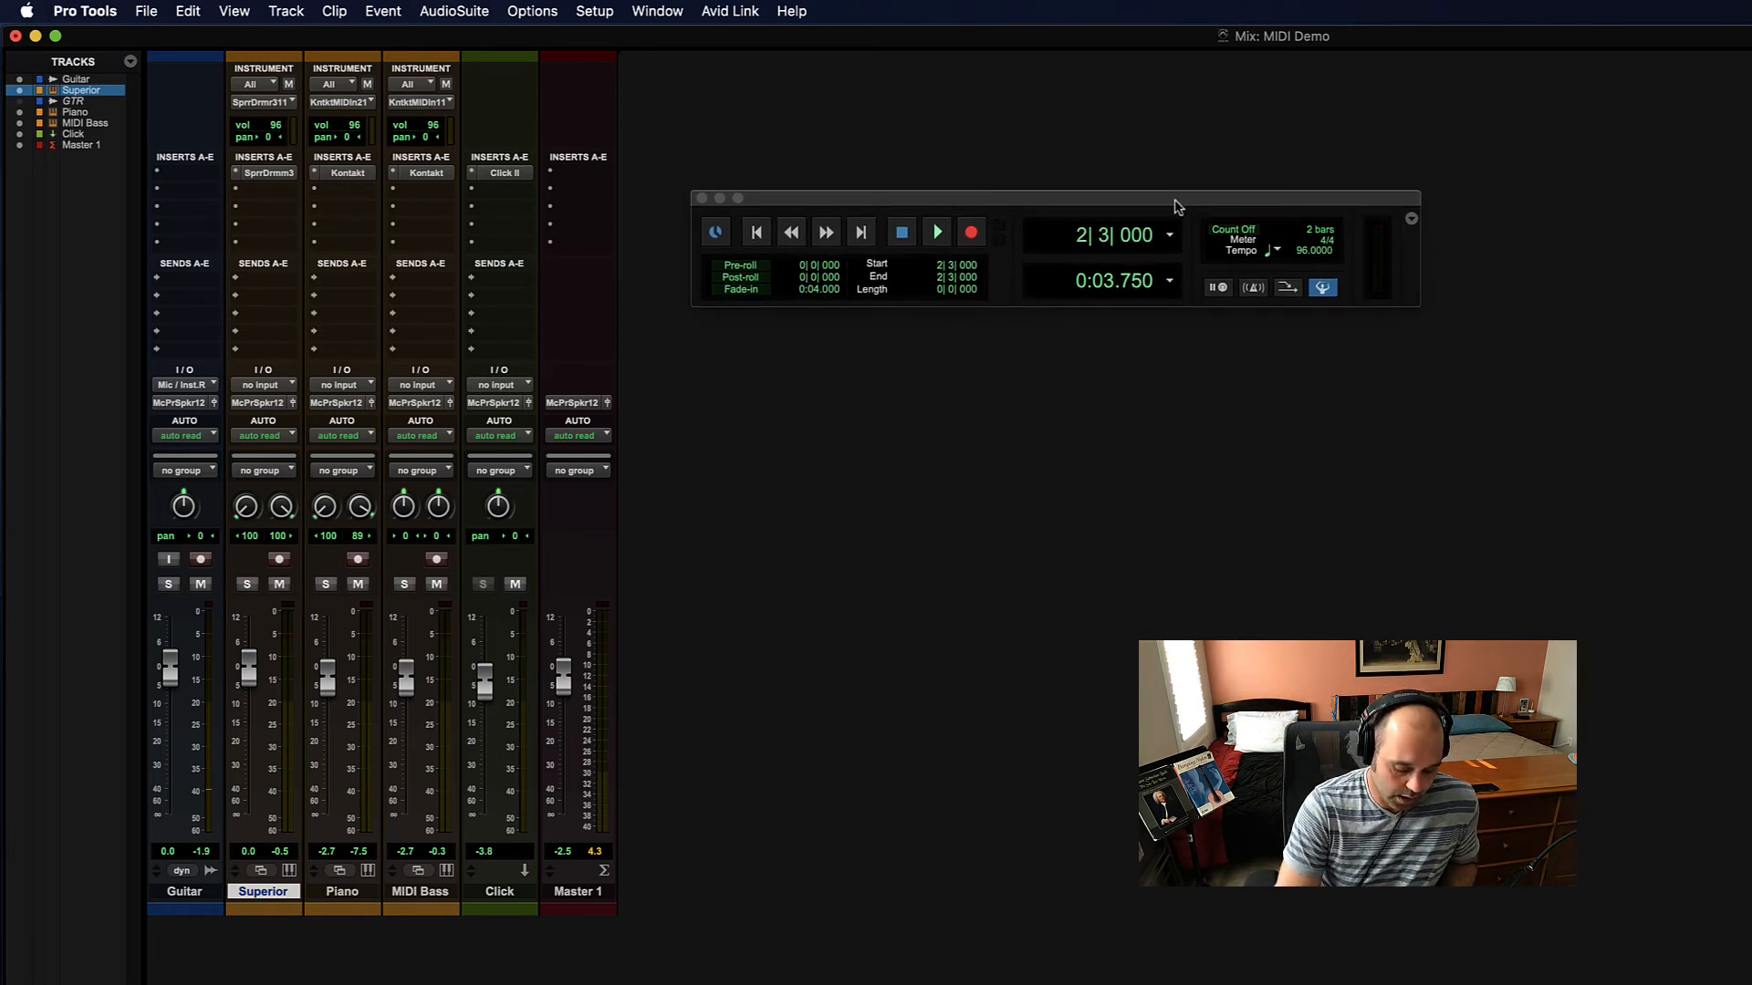
key(super+equal)
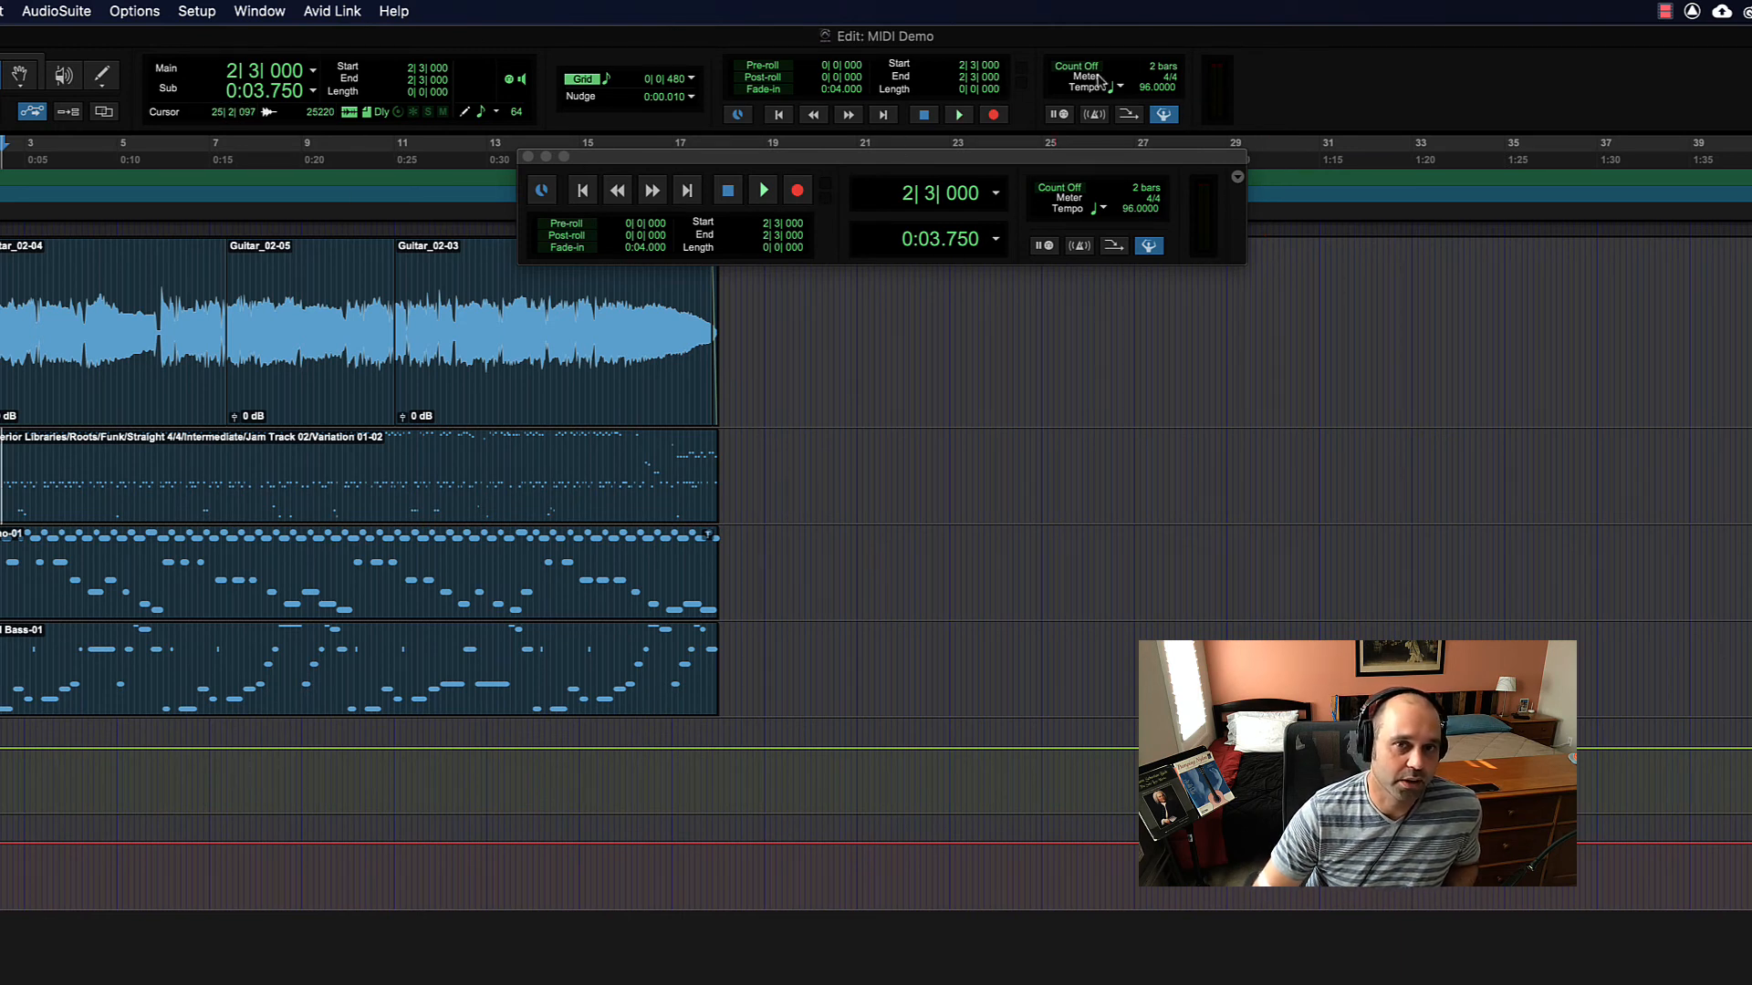
Step: Turn off Expanded Transport in the Transport window's options and move the compact window over the Guitar track
click(1237, 177)
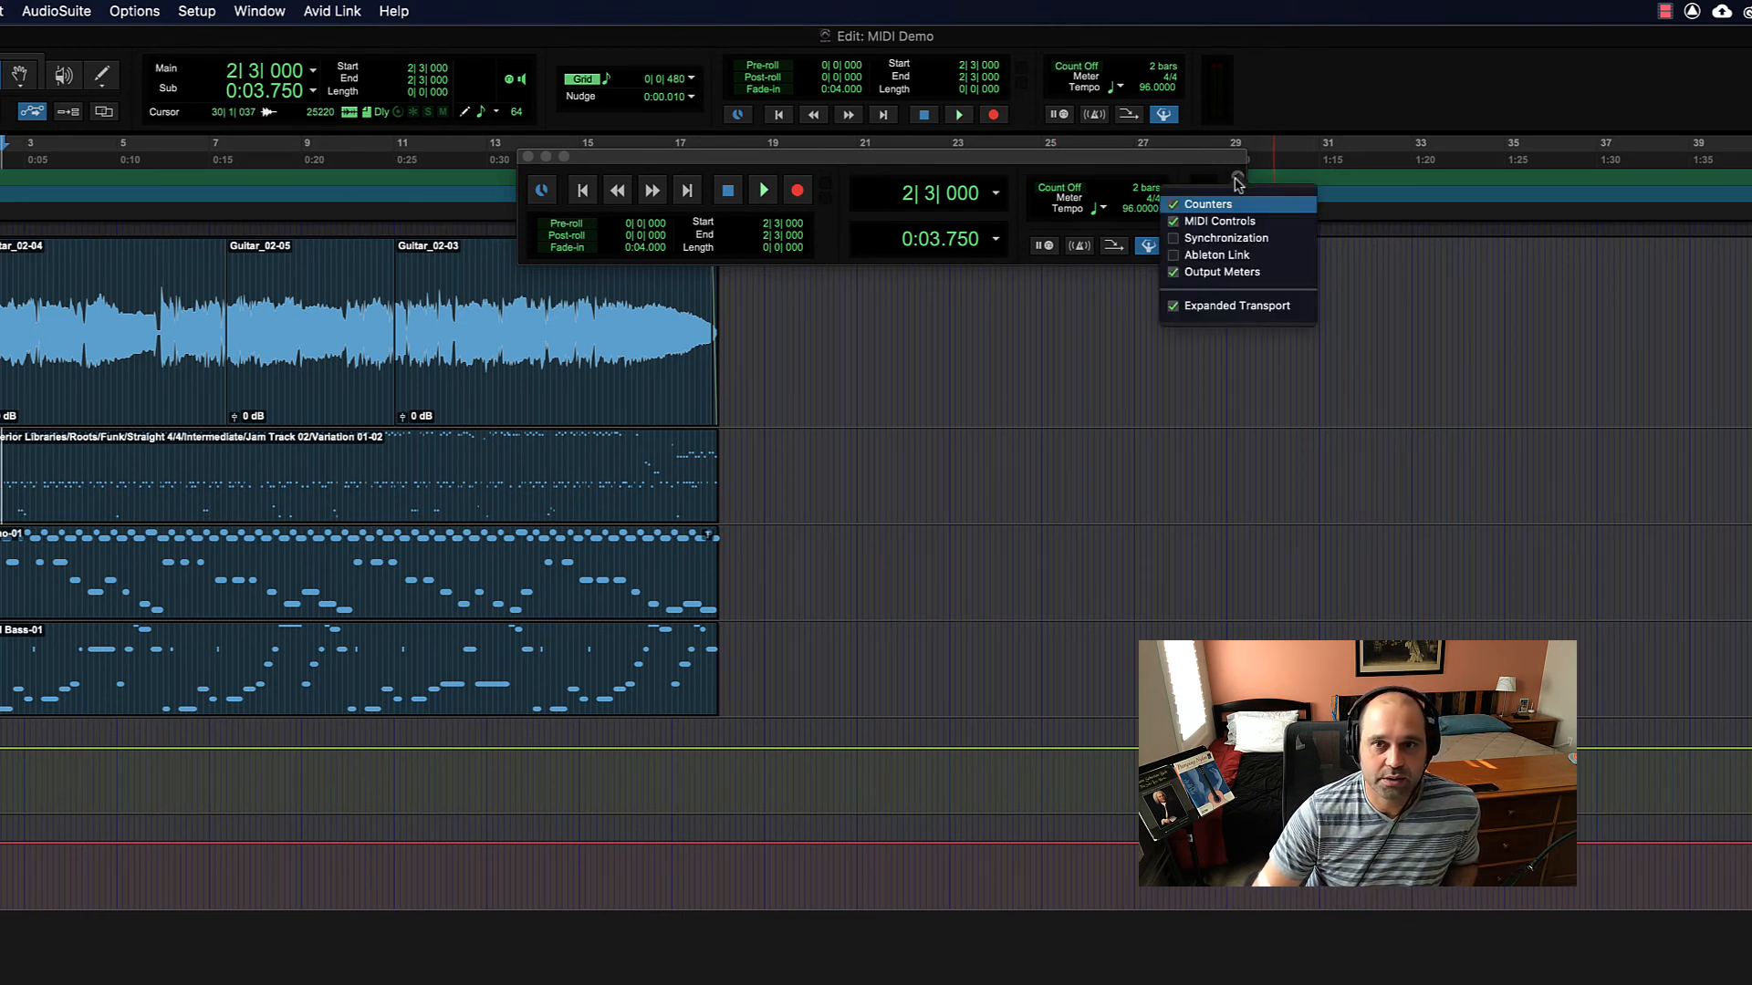
click(1239, 177)
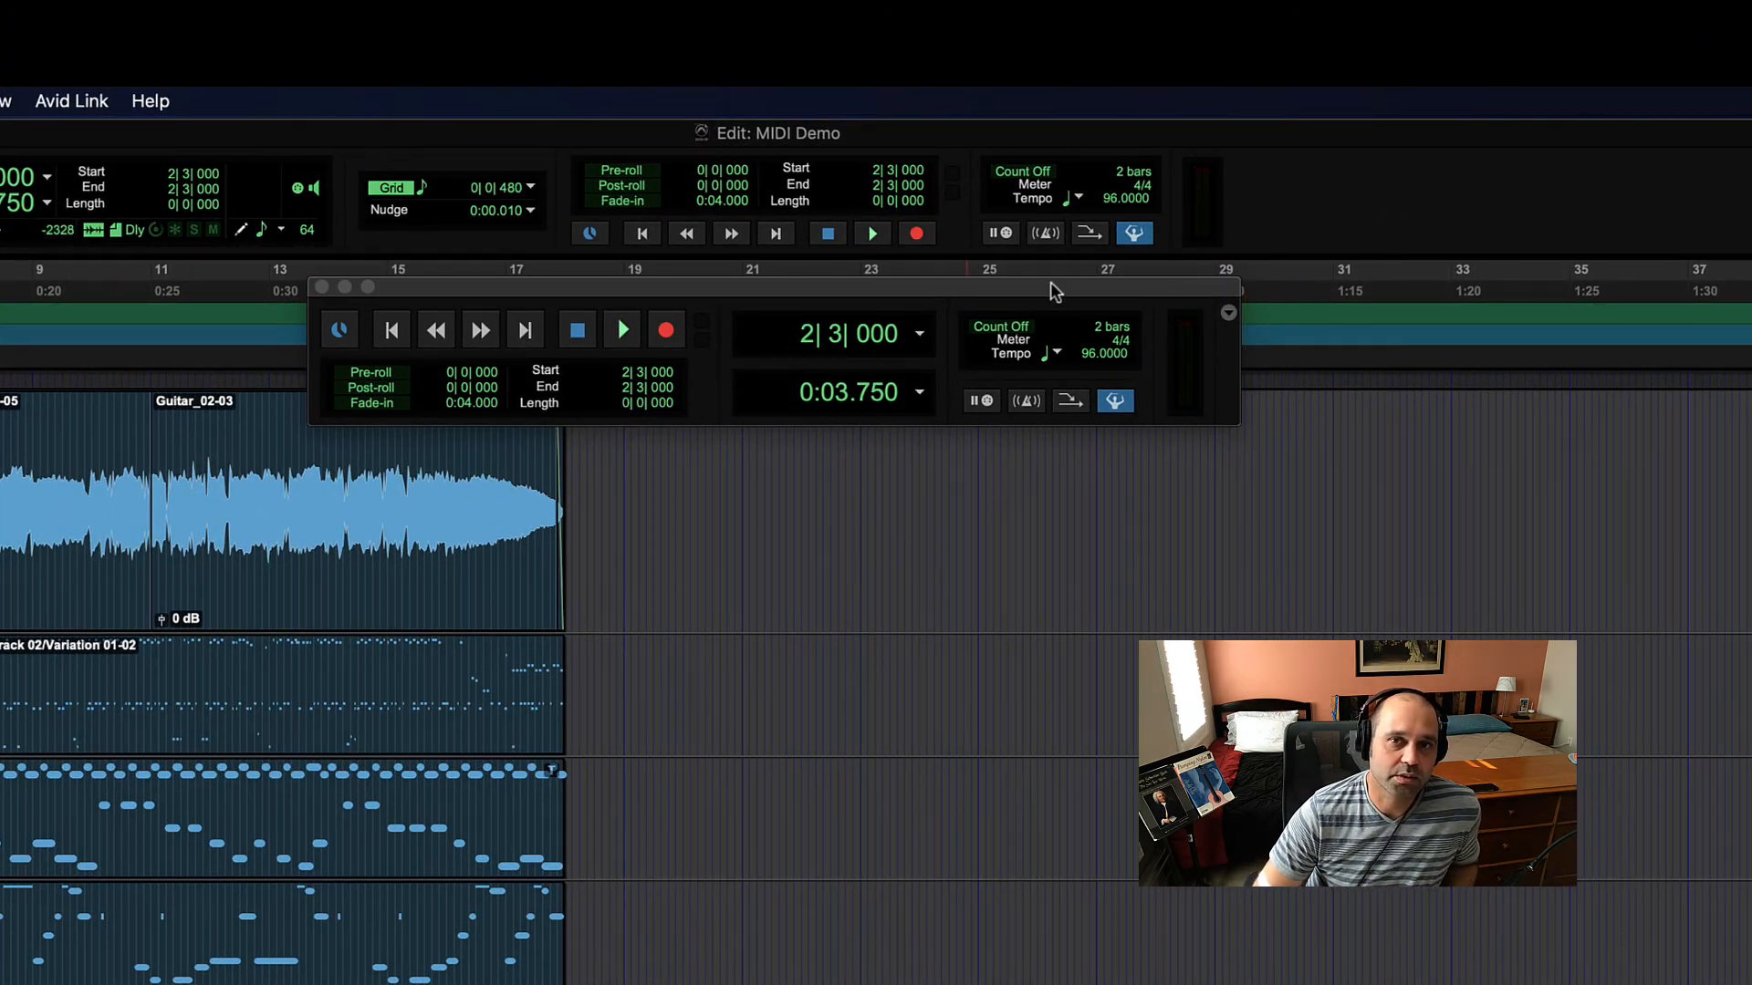
click(1228, 312)
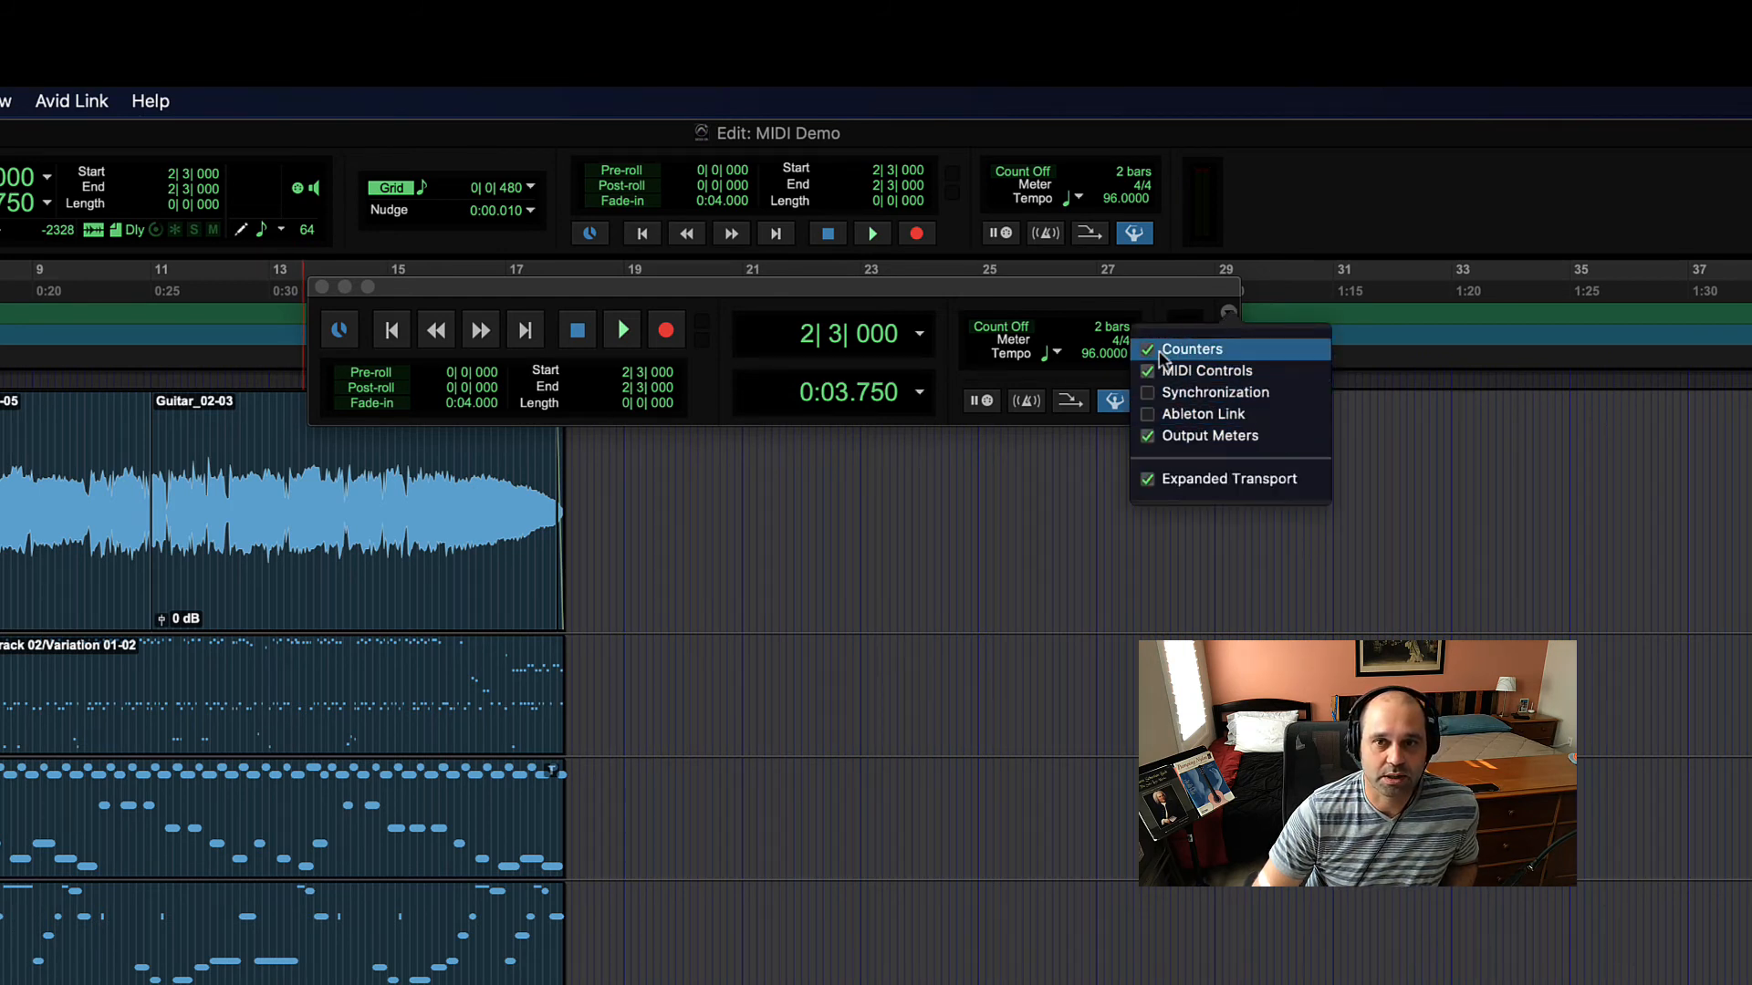
click(1155, 482)
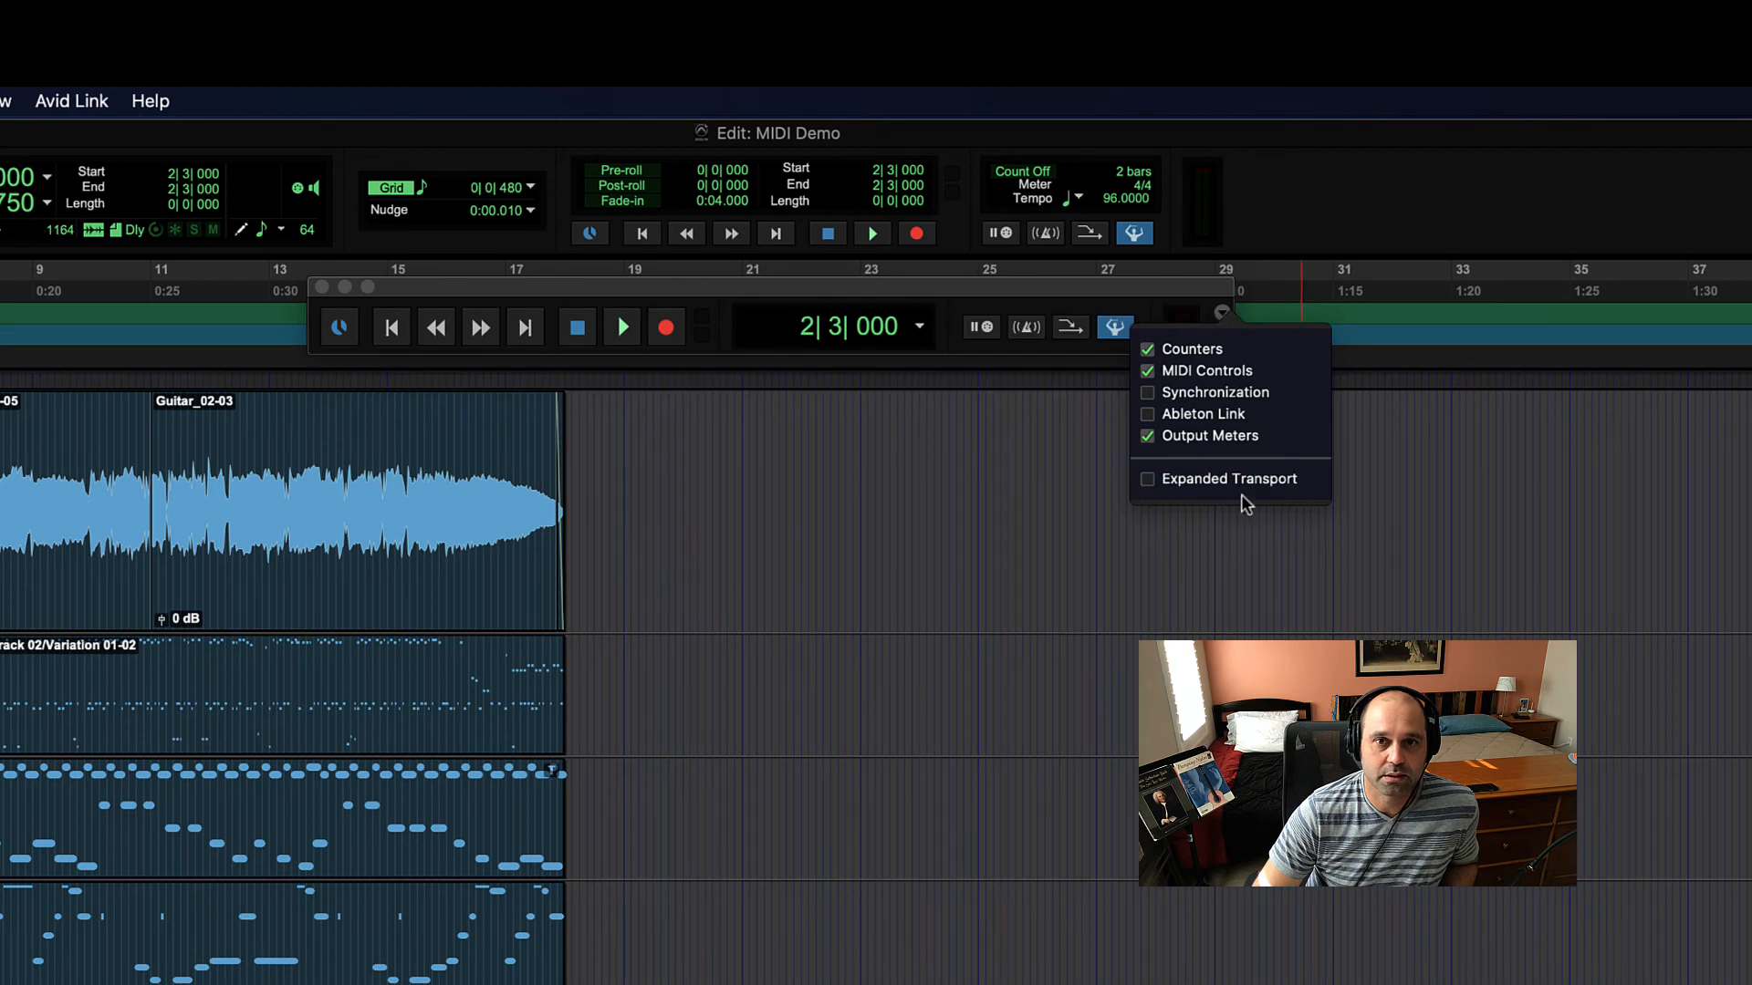
drag(758, 301, 411, 422)
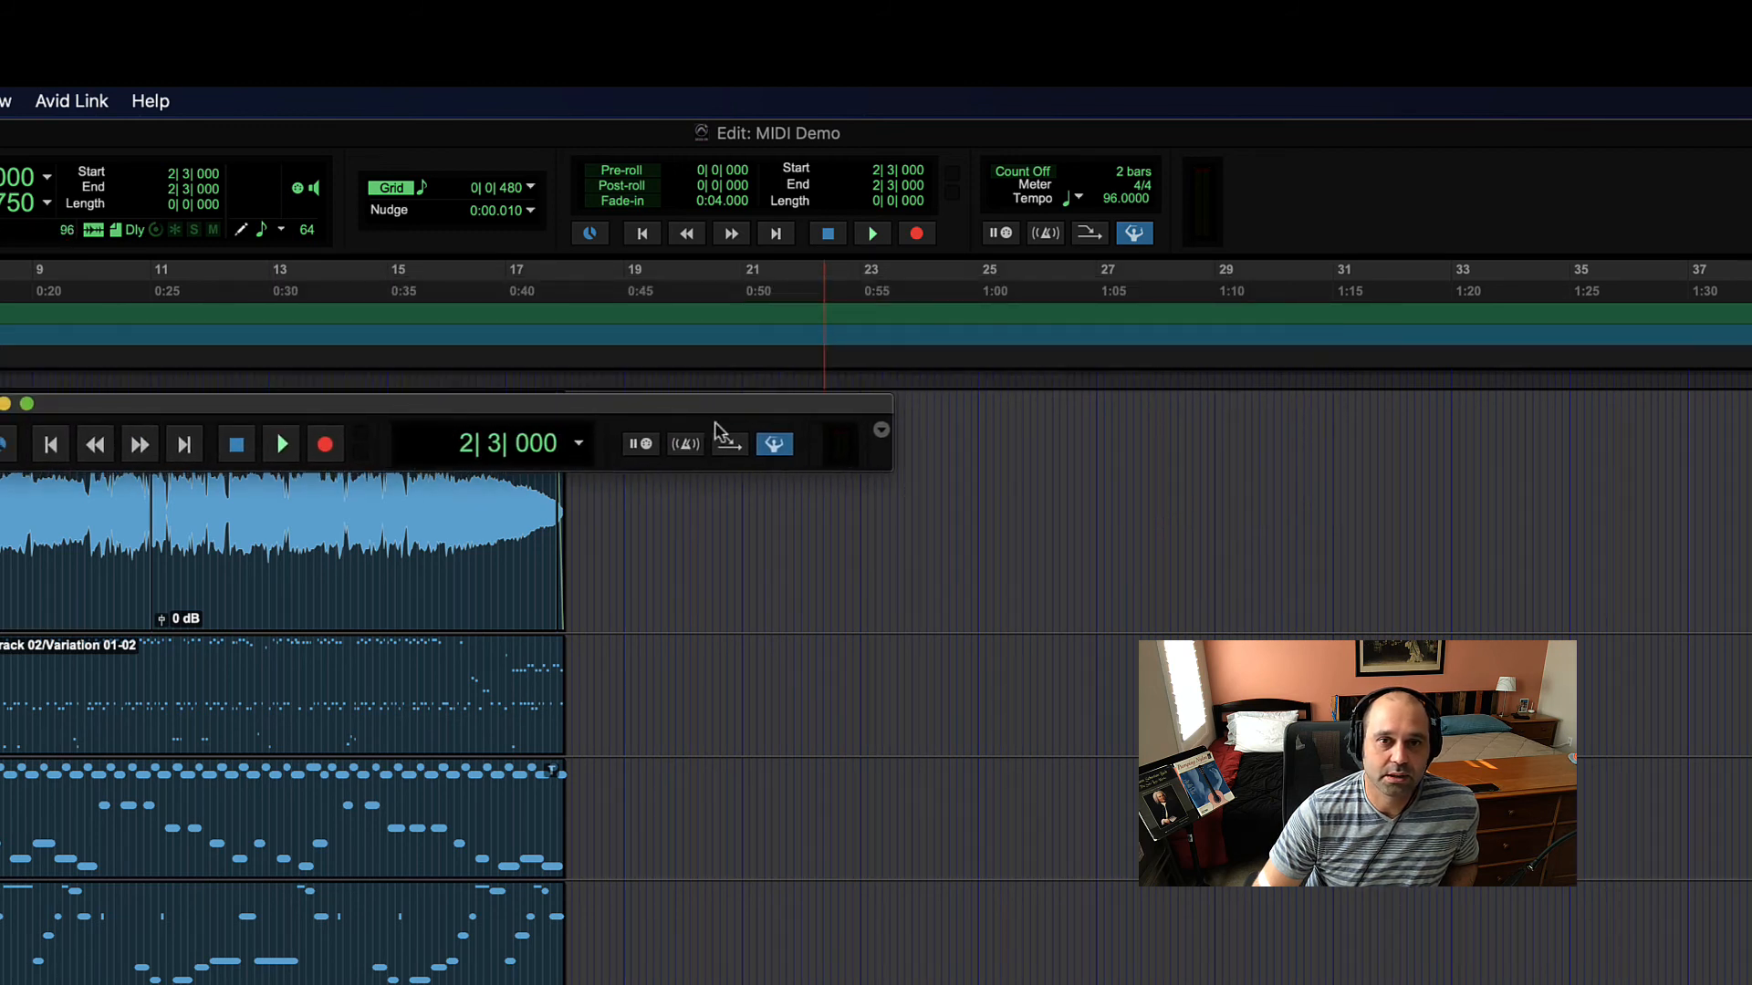
Step: Turn Expanded Transport back on, move the Transport window clear of the clips and close it
click(881, 429)
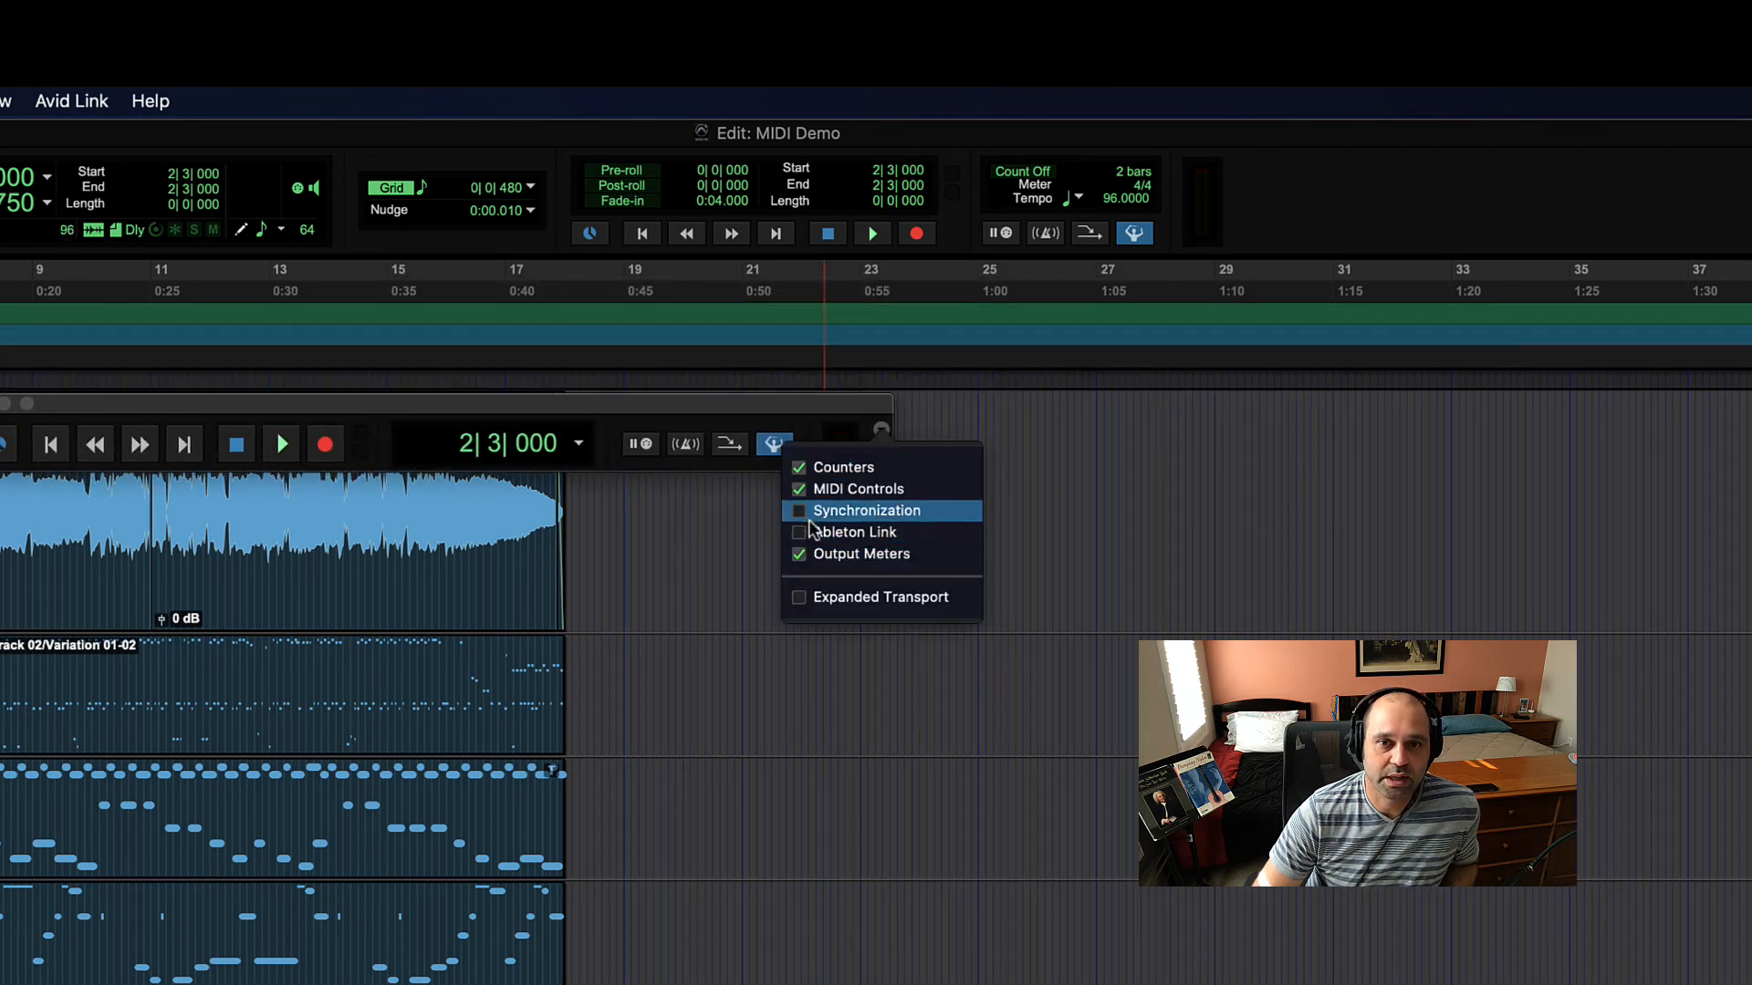
click(812, 599)
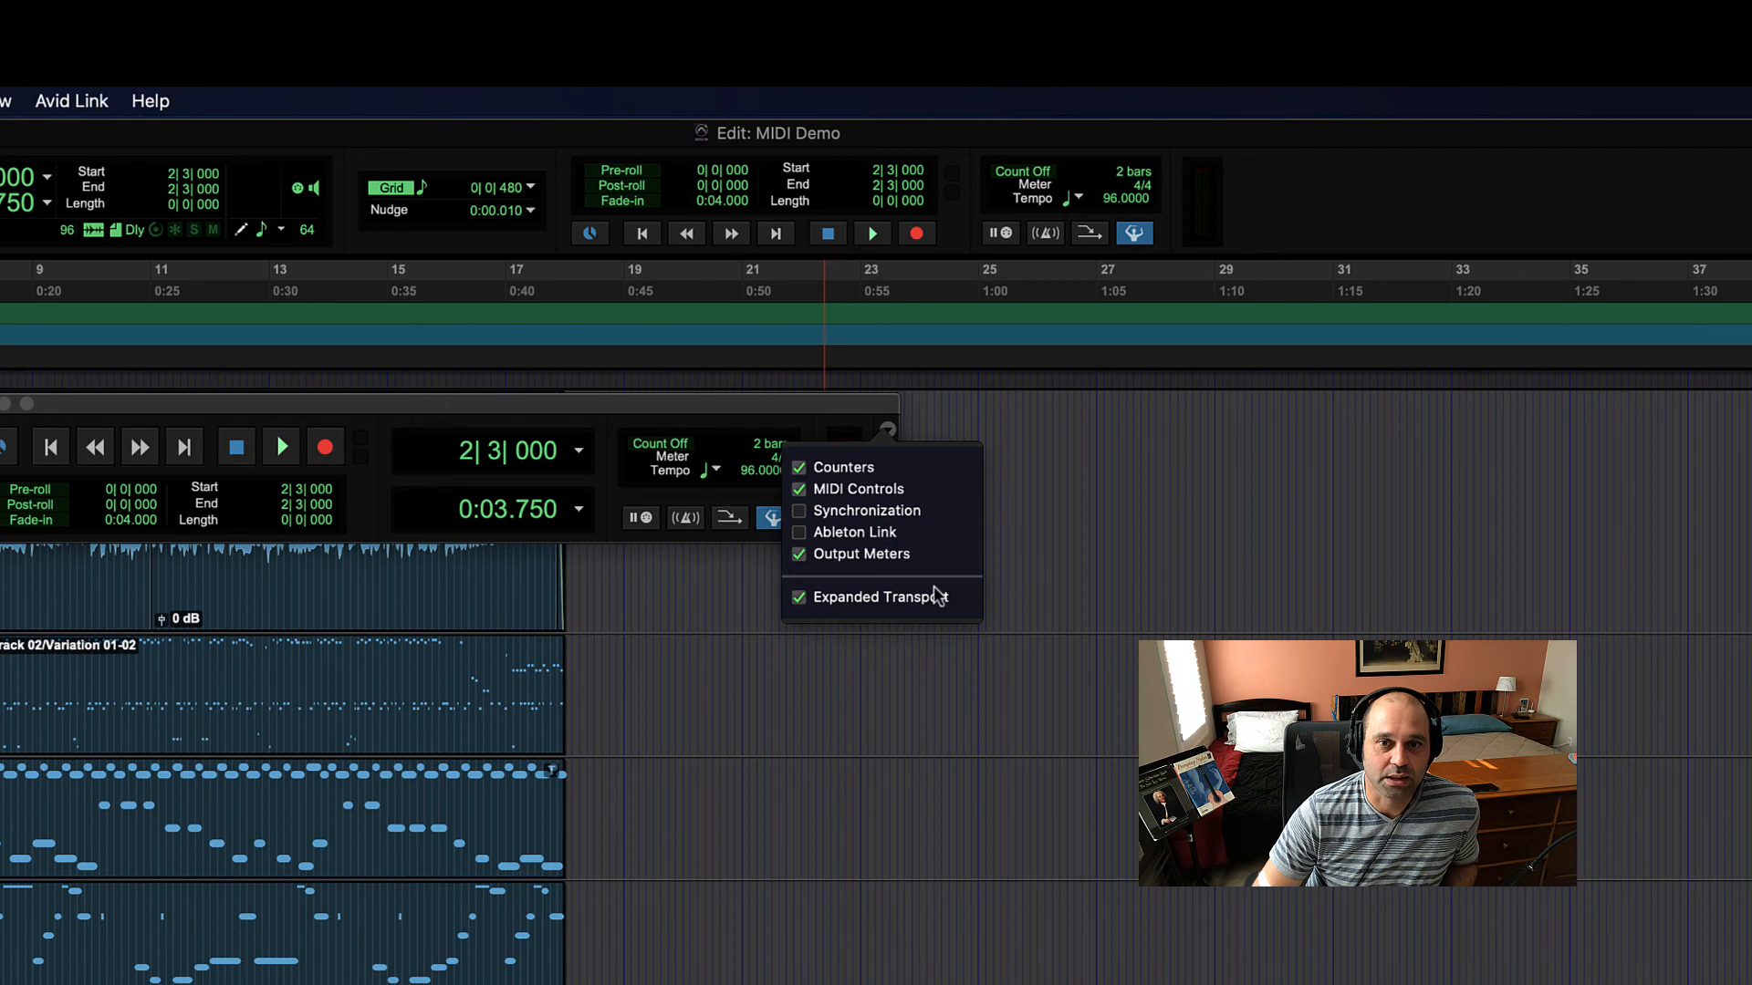
click(321, 415)
drag(321, 416, 1137, 305)
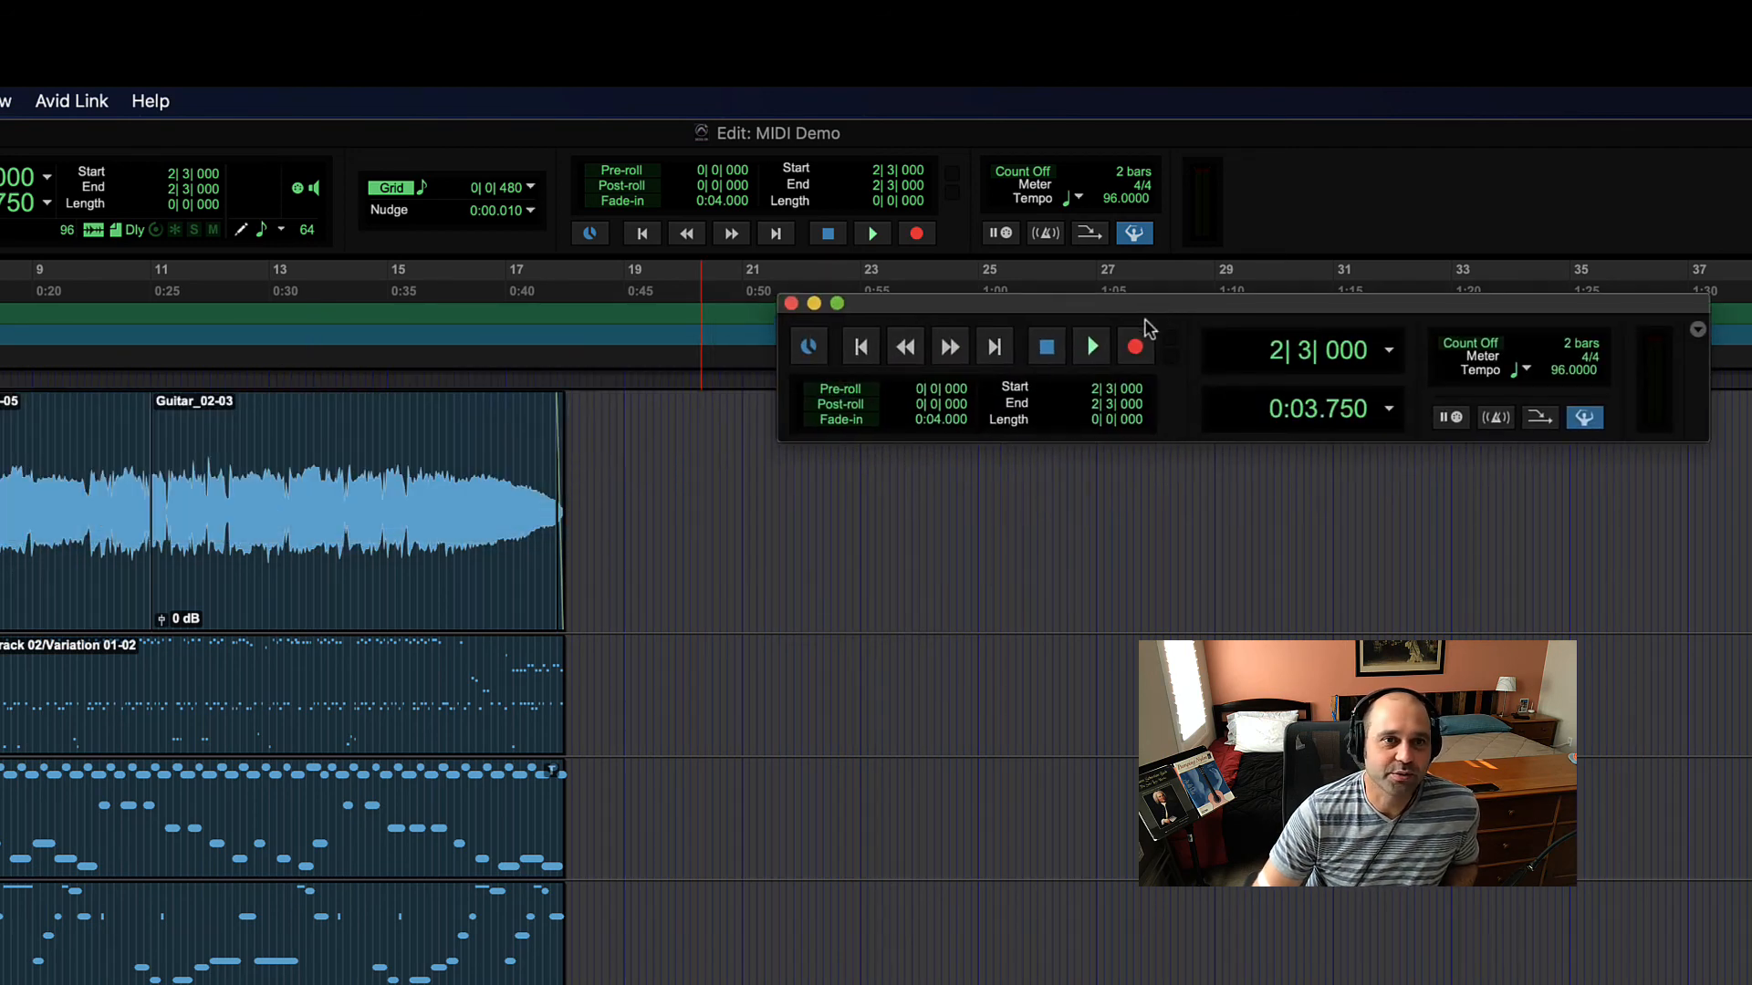
click(790, 303)
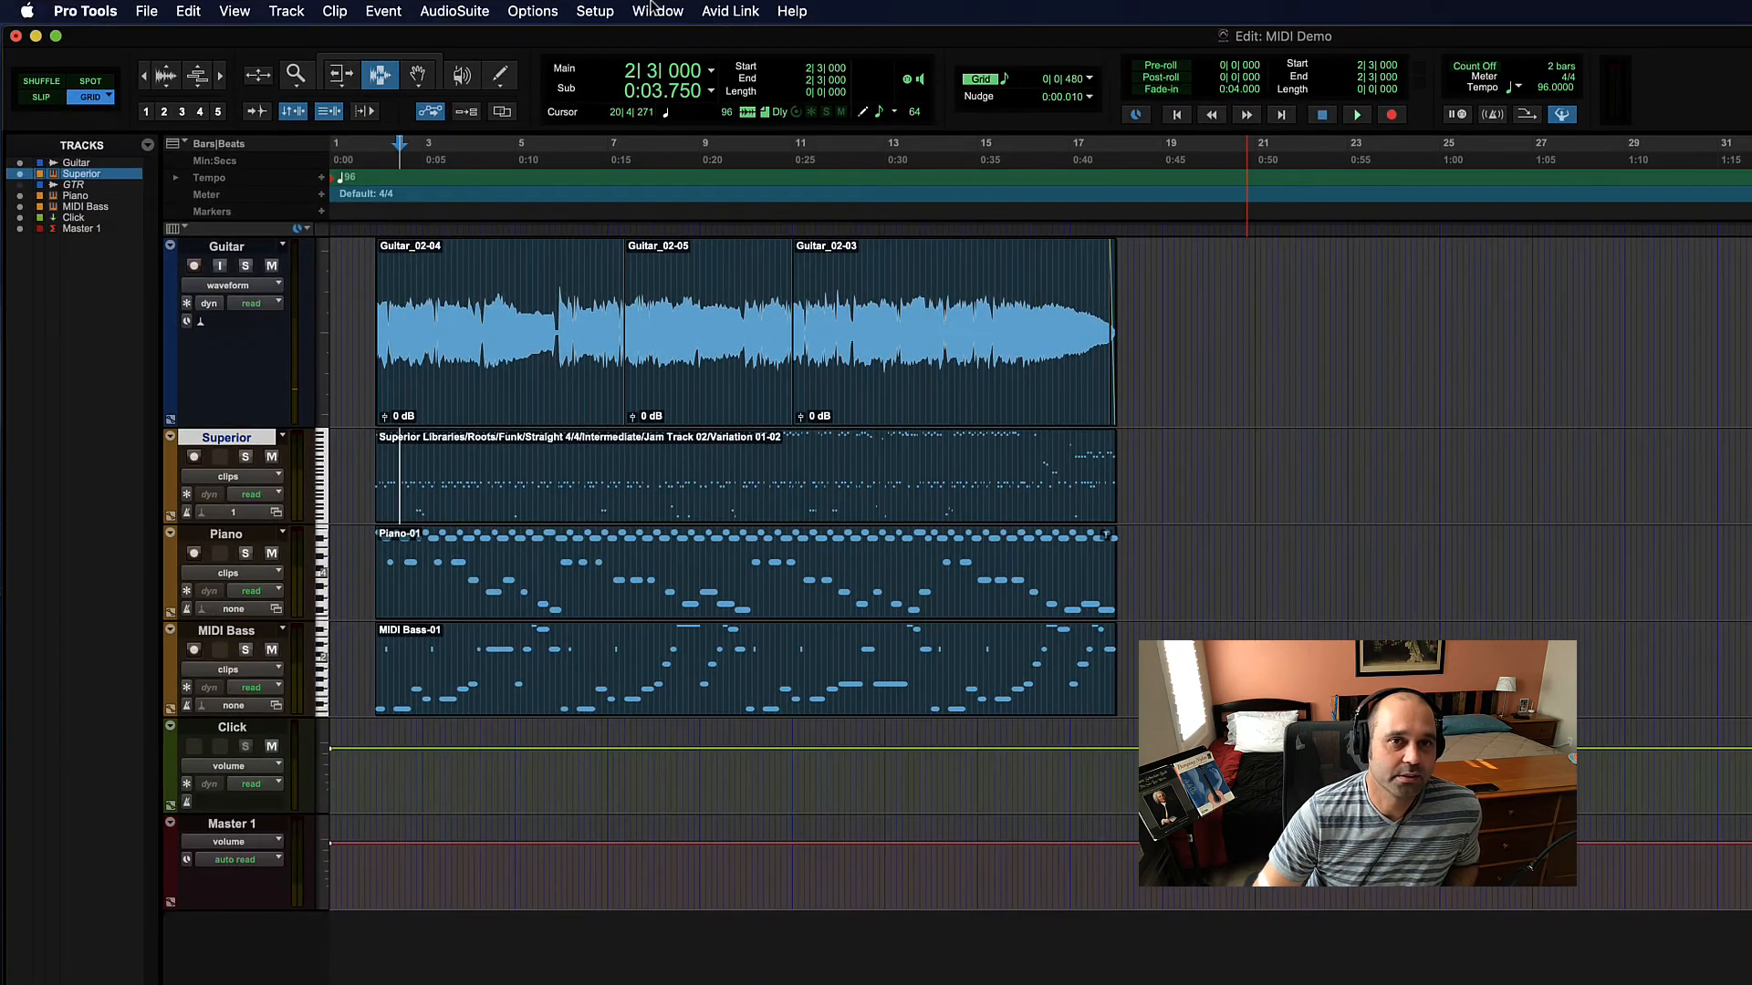
Step: Open the MIDI Editor and show the Piano, MIDI Bass and Click tracks together with Superior
click(652, 10)
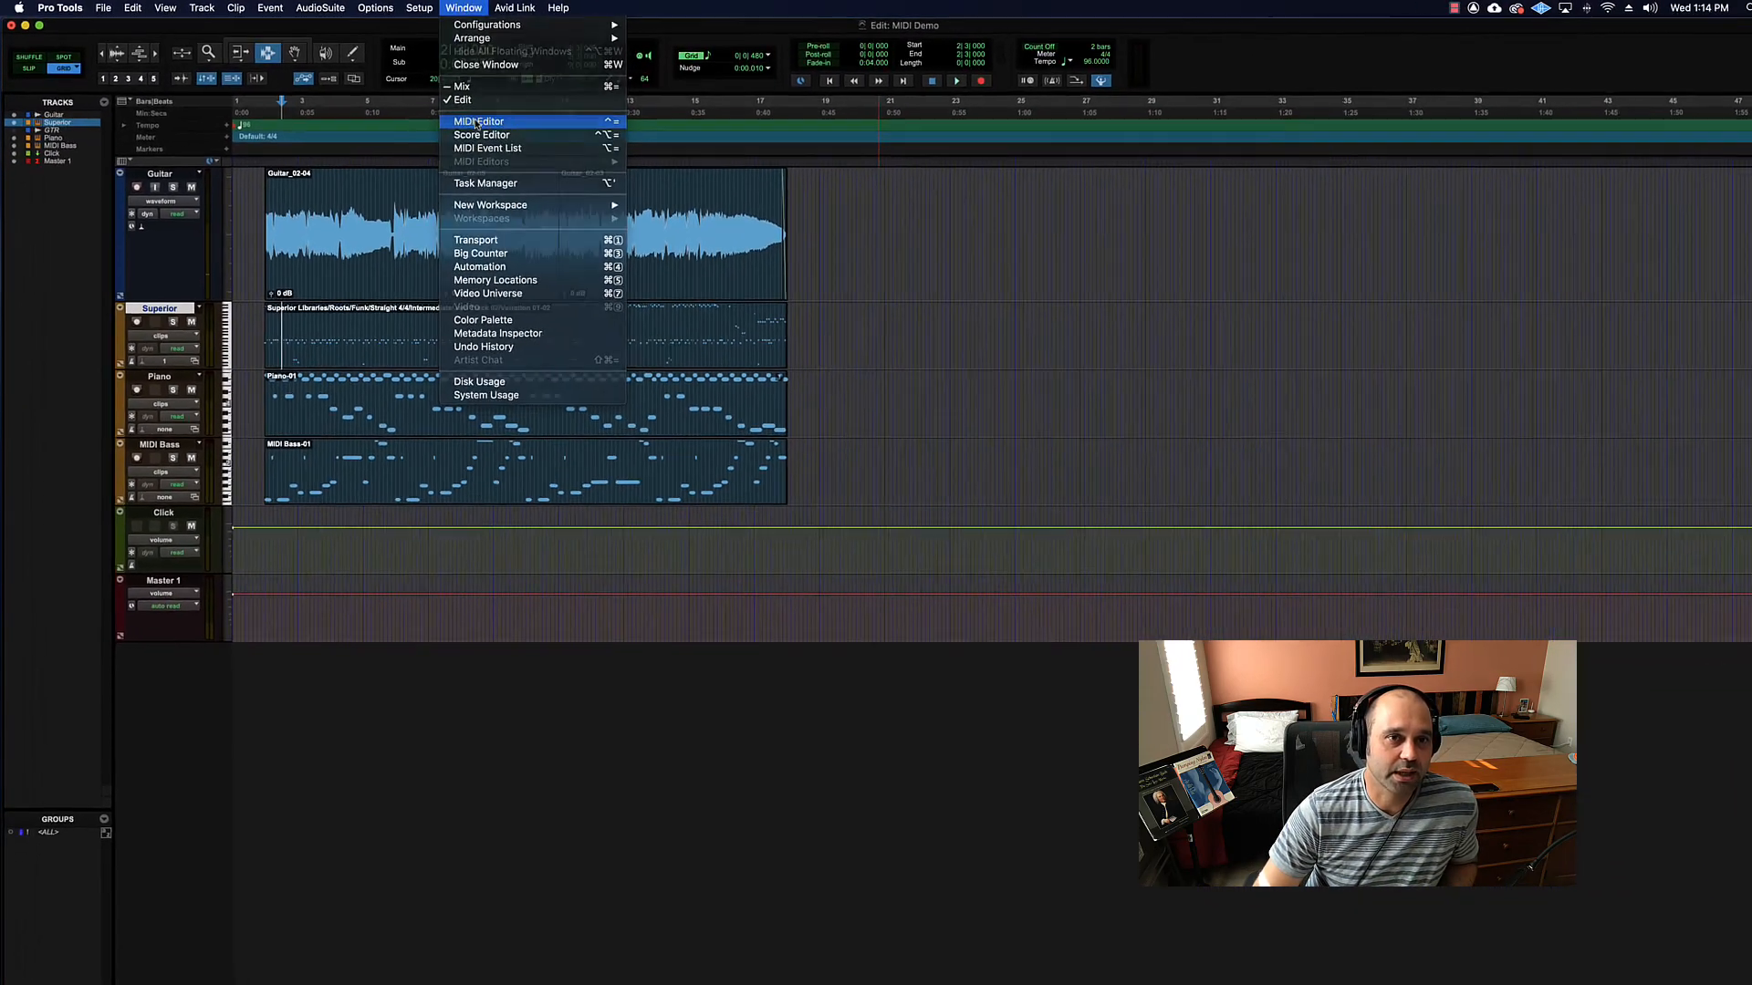
click(679, 171)
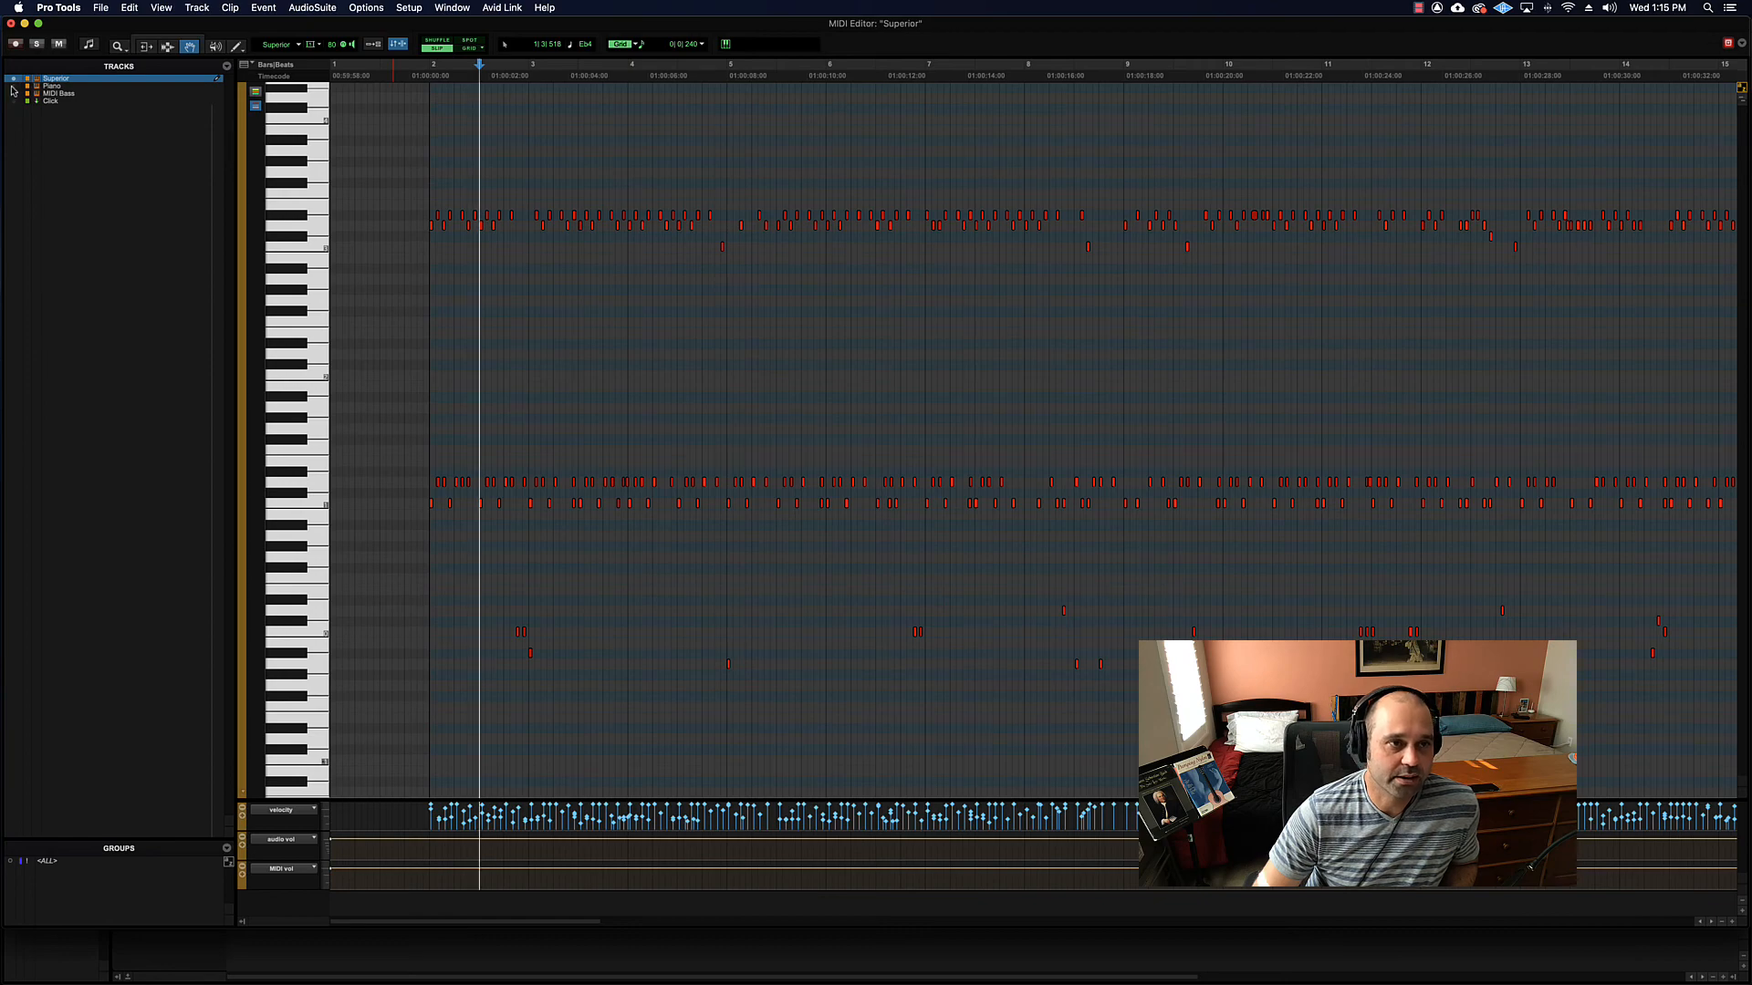
drag(13, 86, 15, 110)
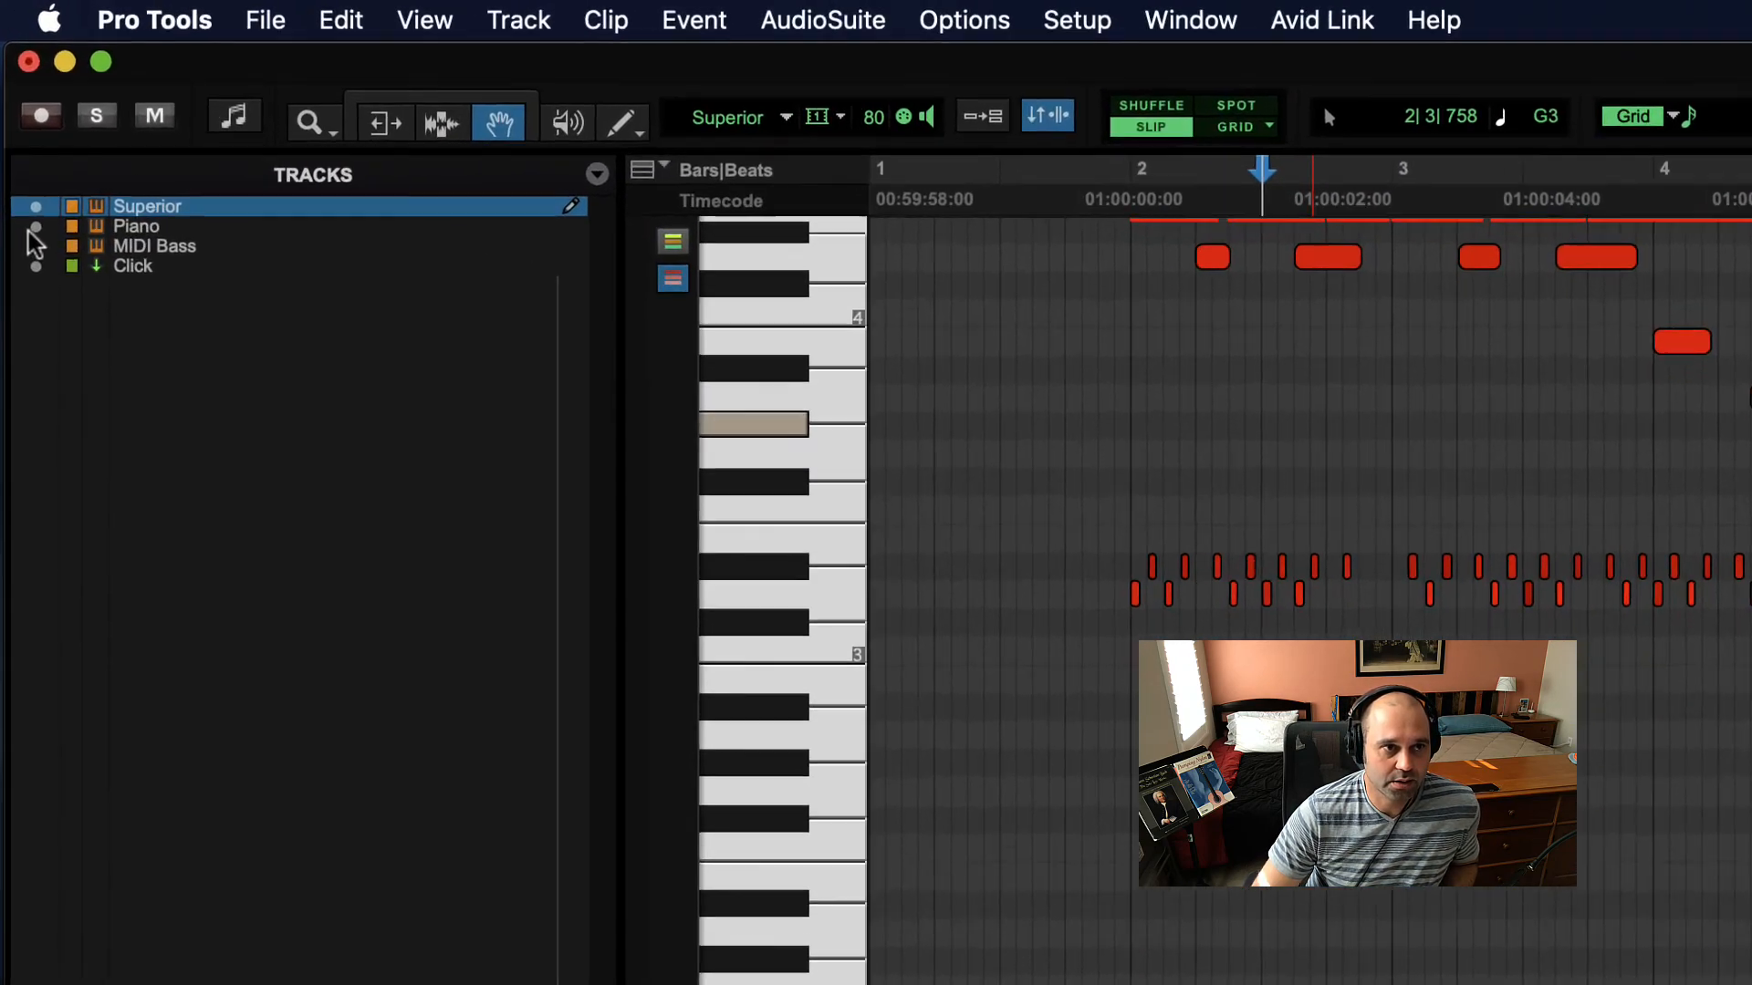
drag(14, 93, 14, 79)
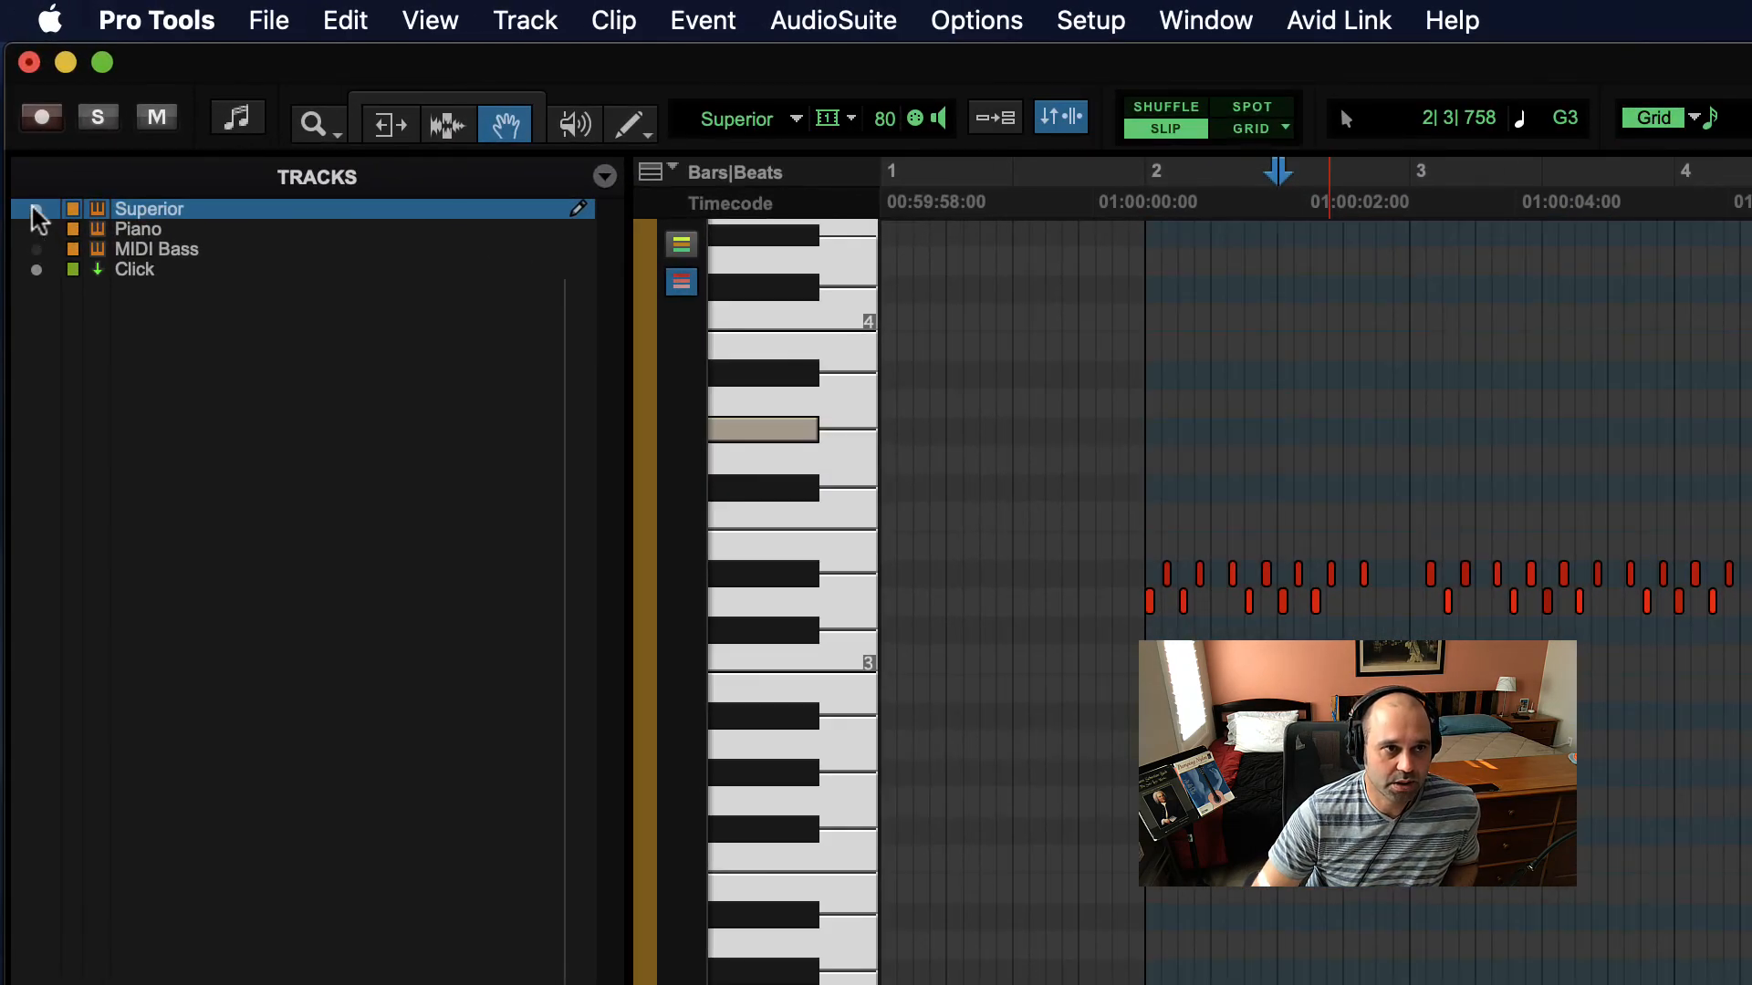
click(37, 229)
click(37, 249)
click(36, 209)
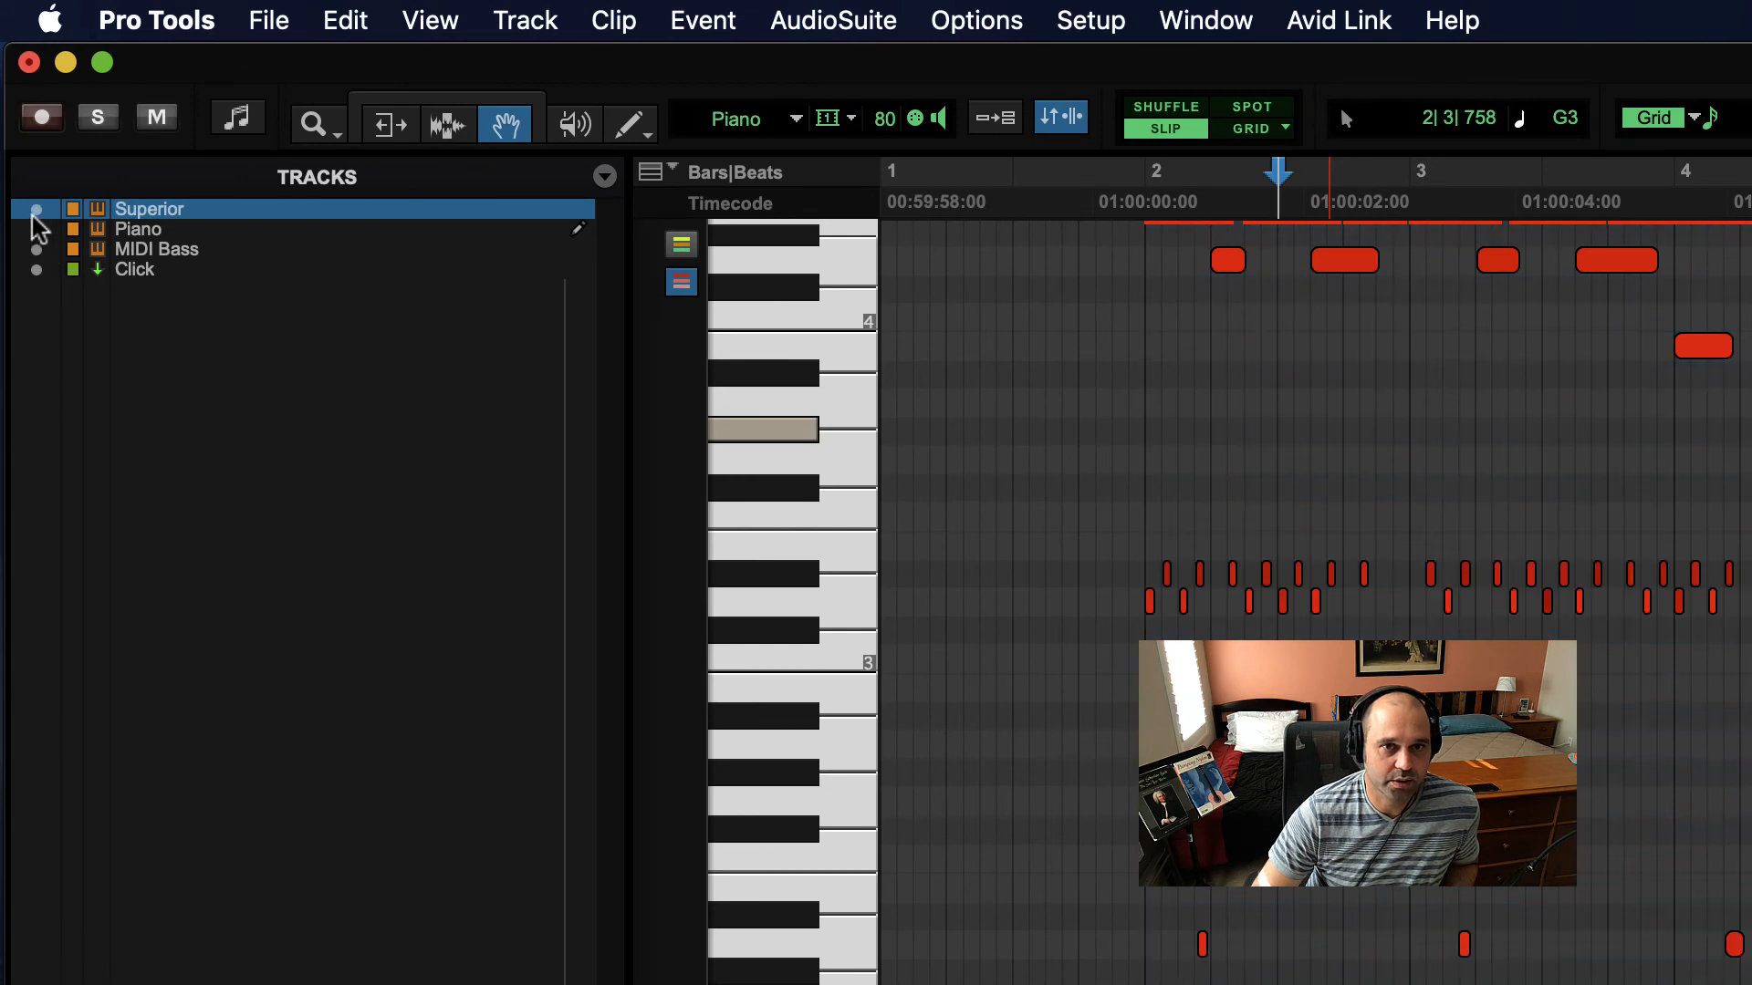
Step: Look over the combined notes, and hide the Click, MIDI Bass and Superior tracks, leaving only Piano shown in the MIDI Editor
scroll(1244, 508, up, 5)
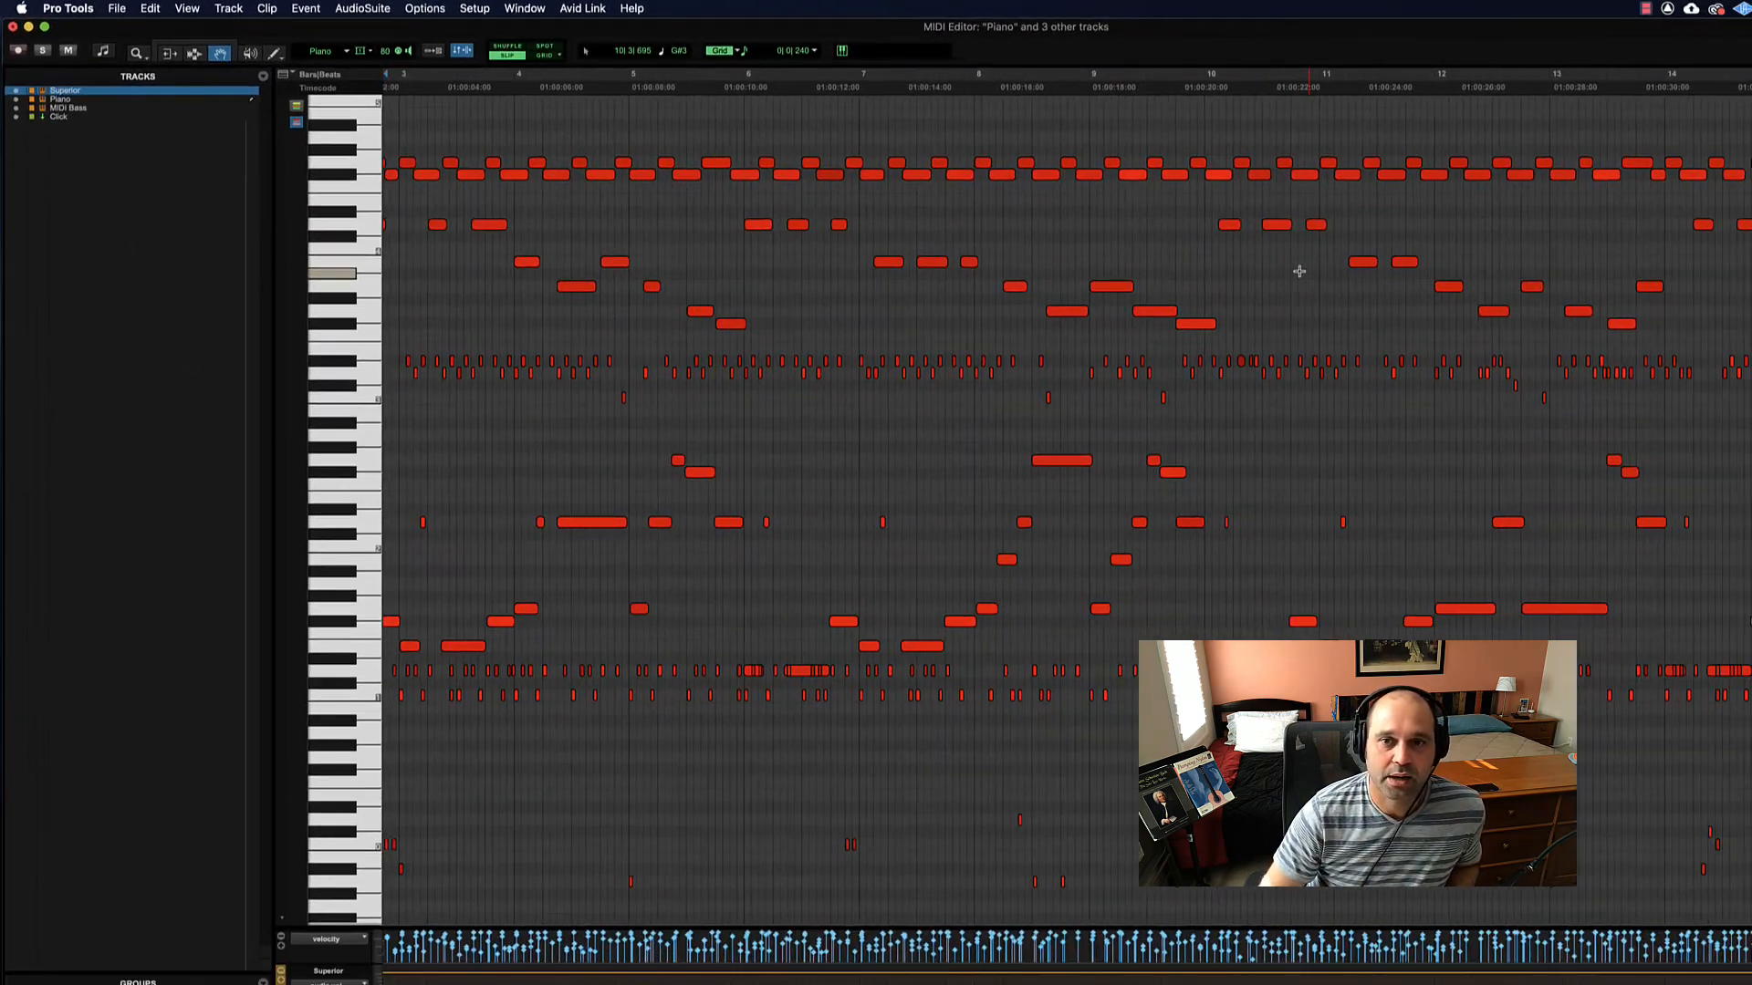
scroll(1299, 271, right, 2)
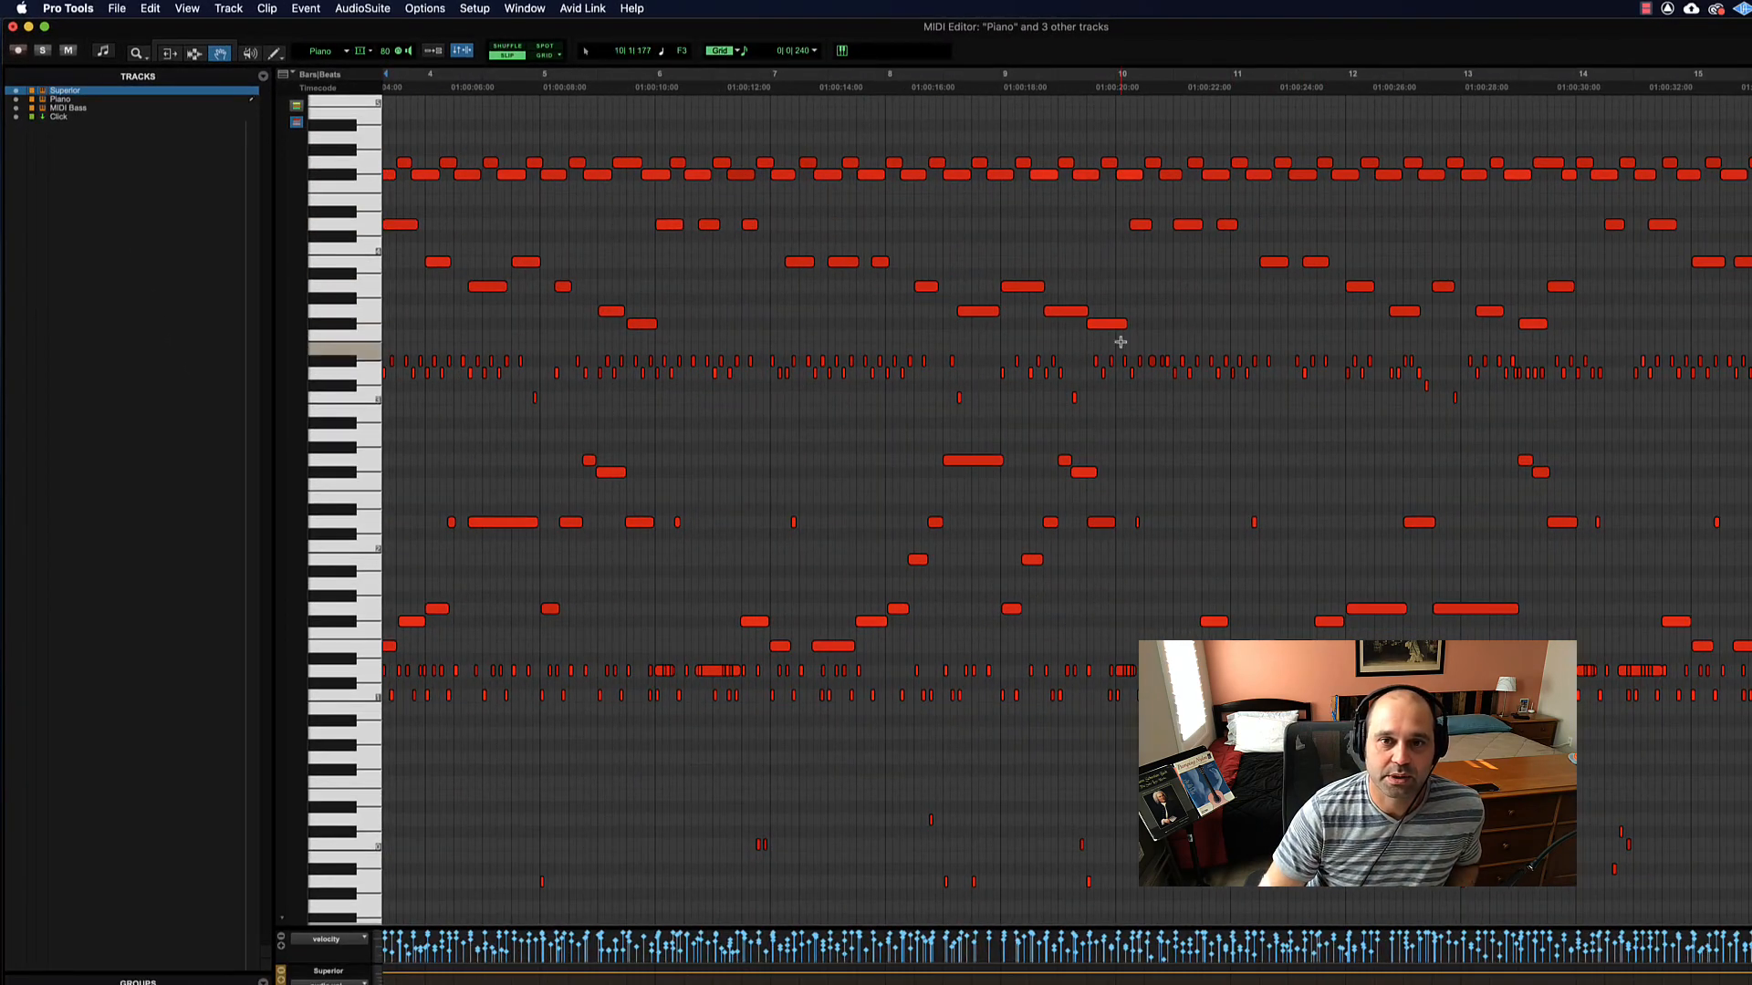
scroll(876, 506, left, 2)
scroll(877, 506, left, 4)
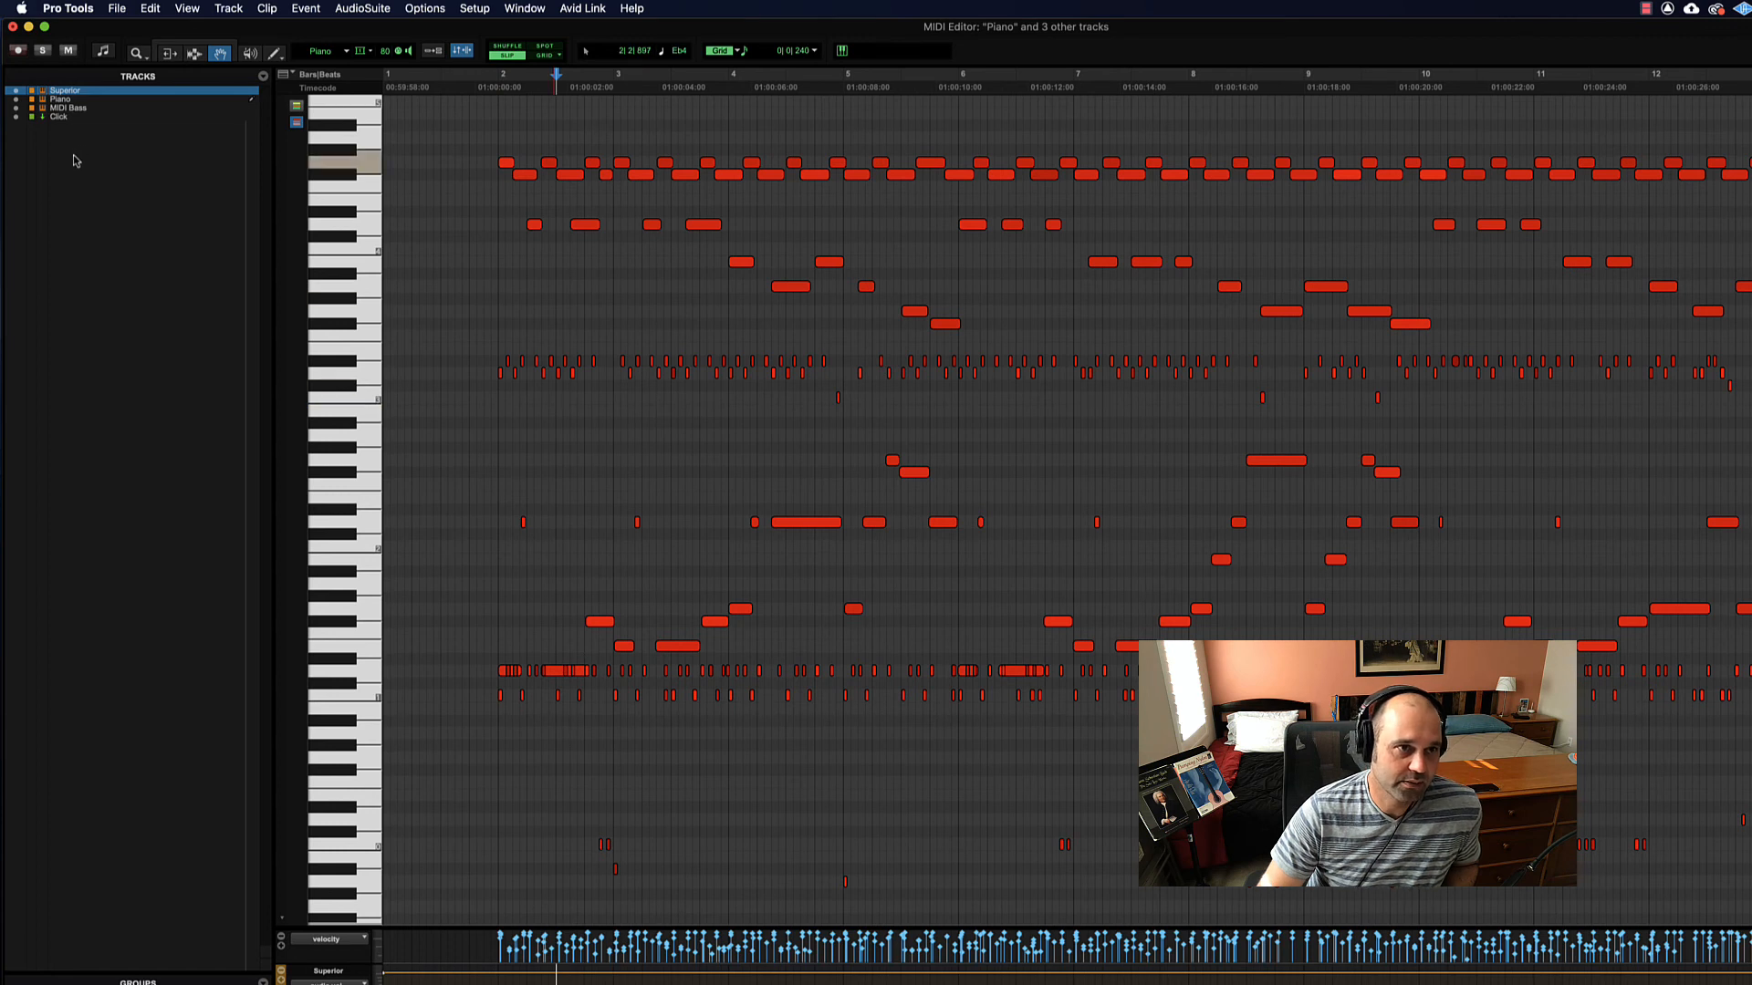
click(15, 100)
click(15, 117)
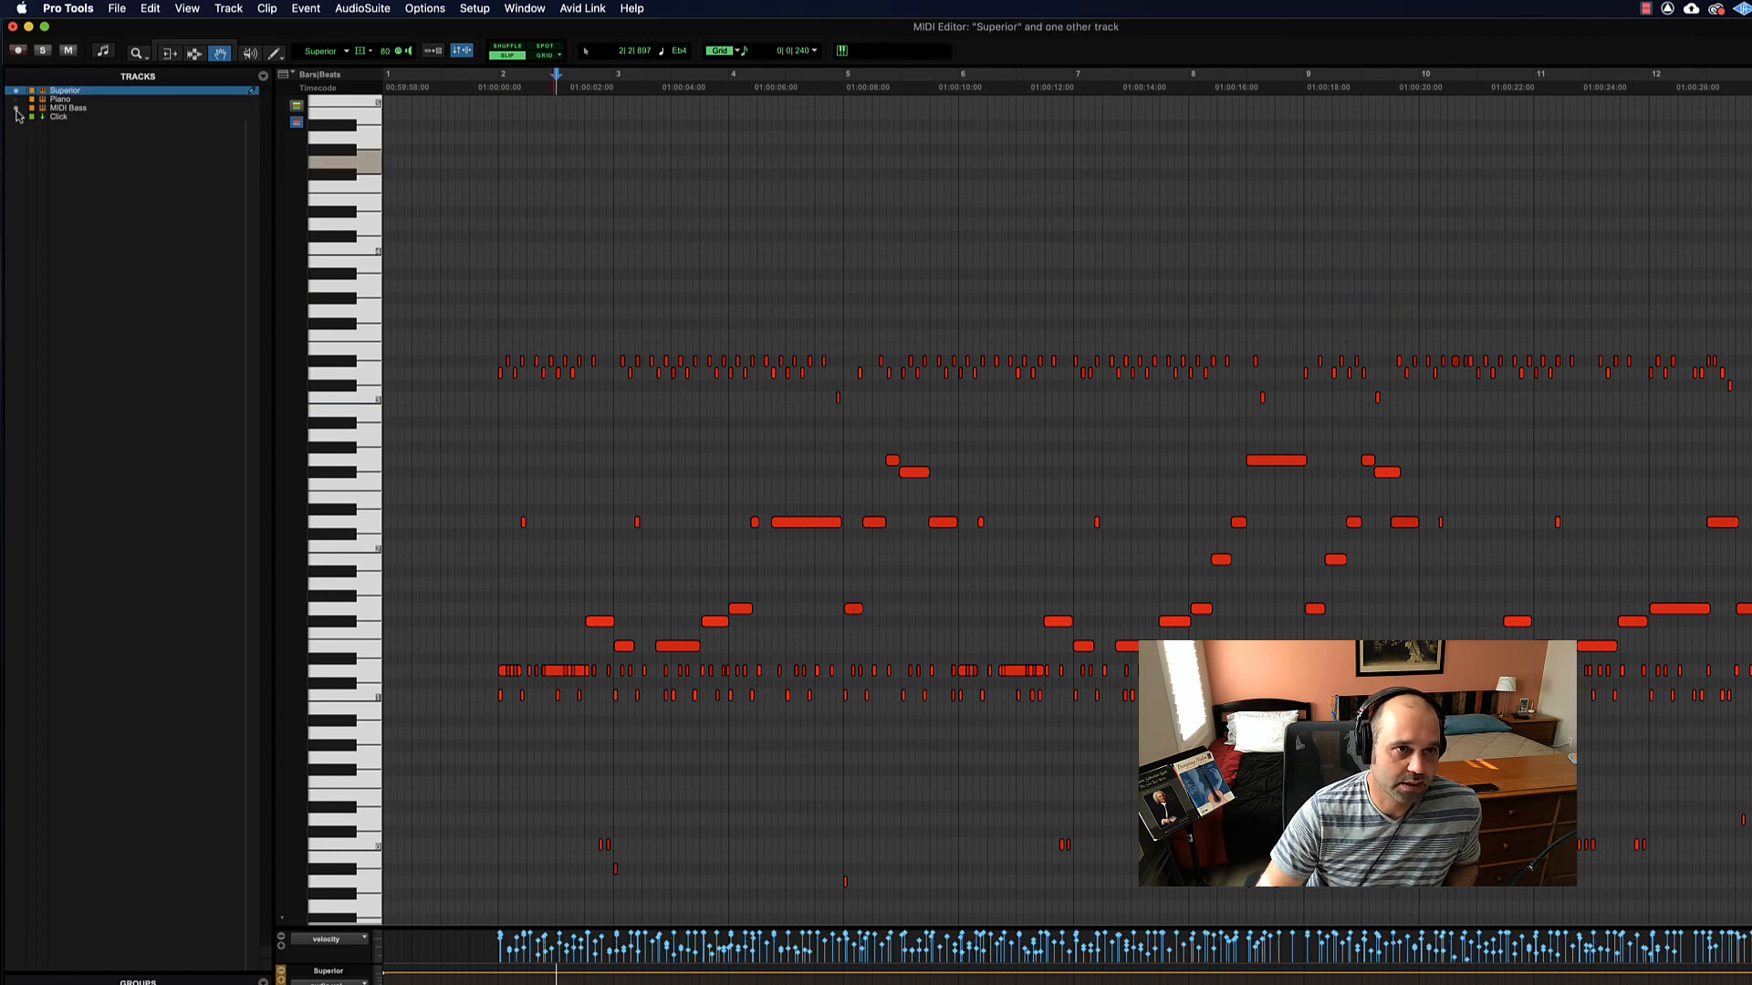
click(15, 108)
click(15, 99)
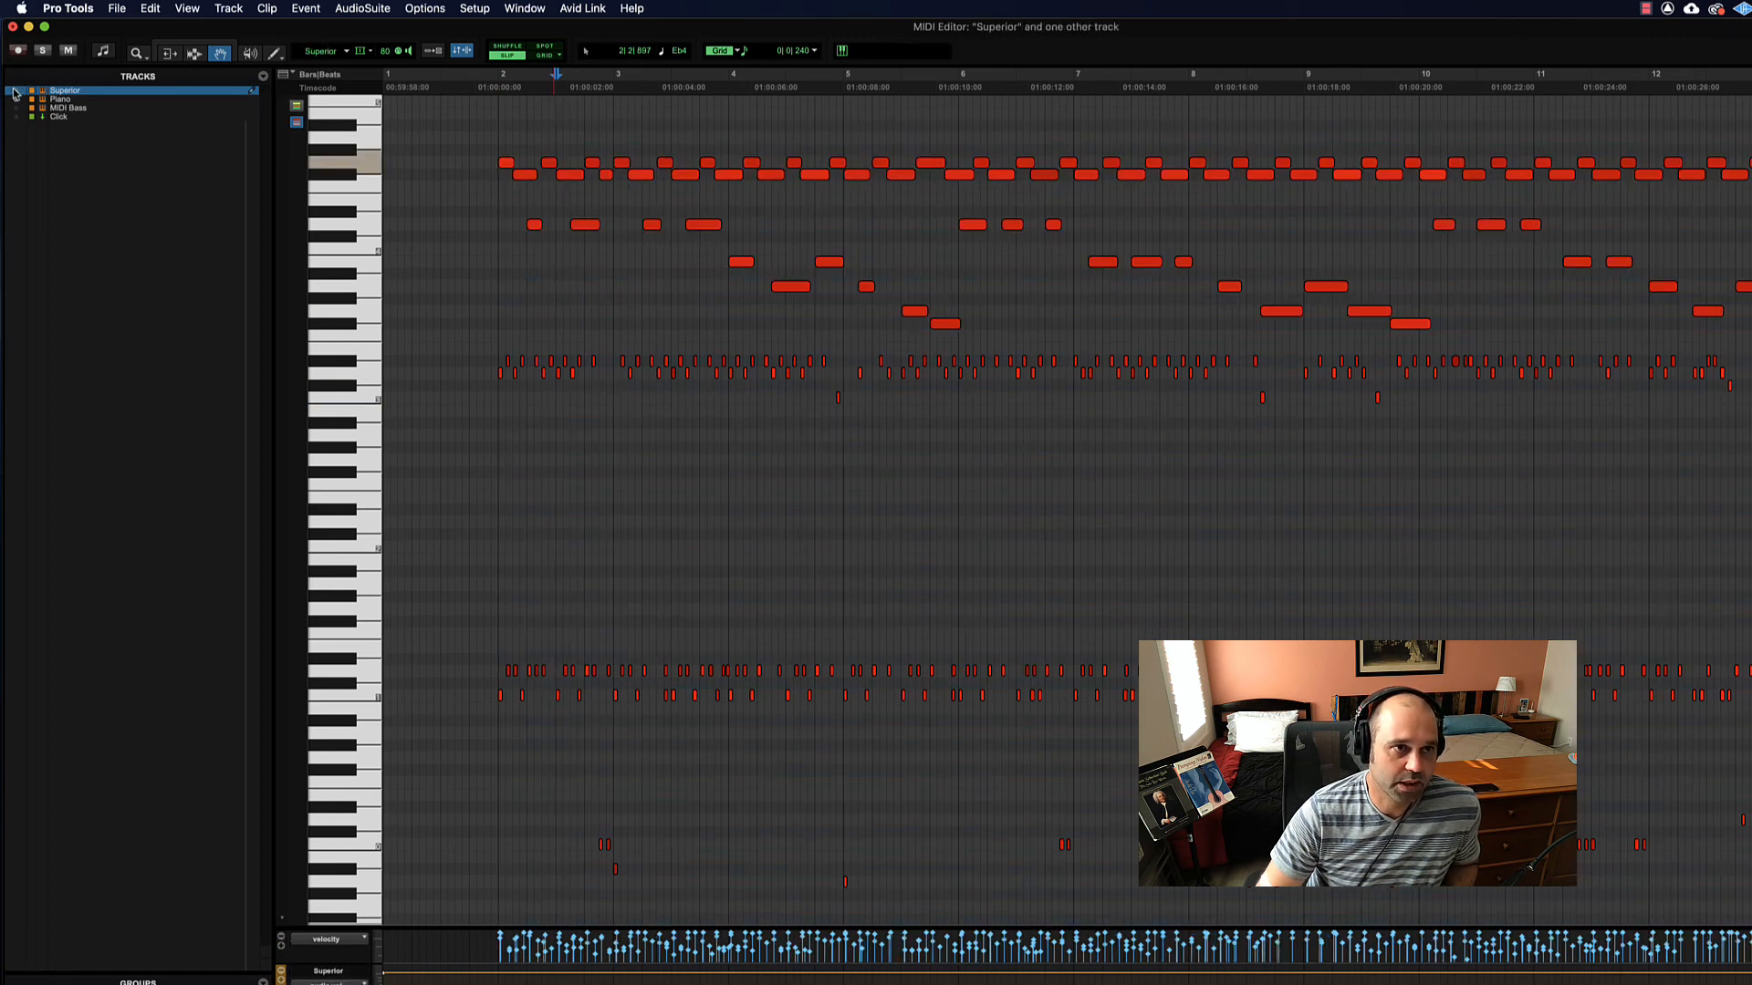
click(15, 91)
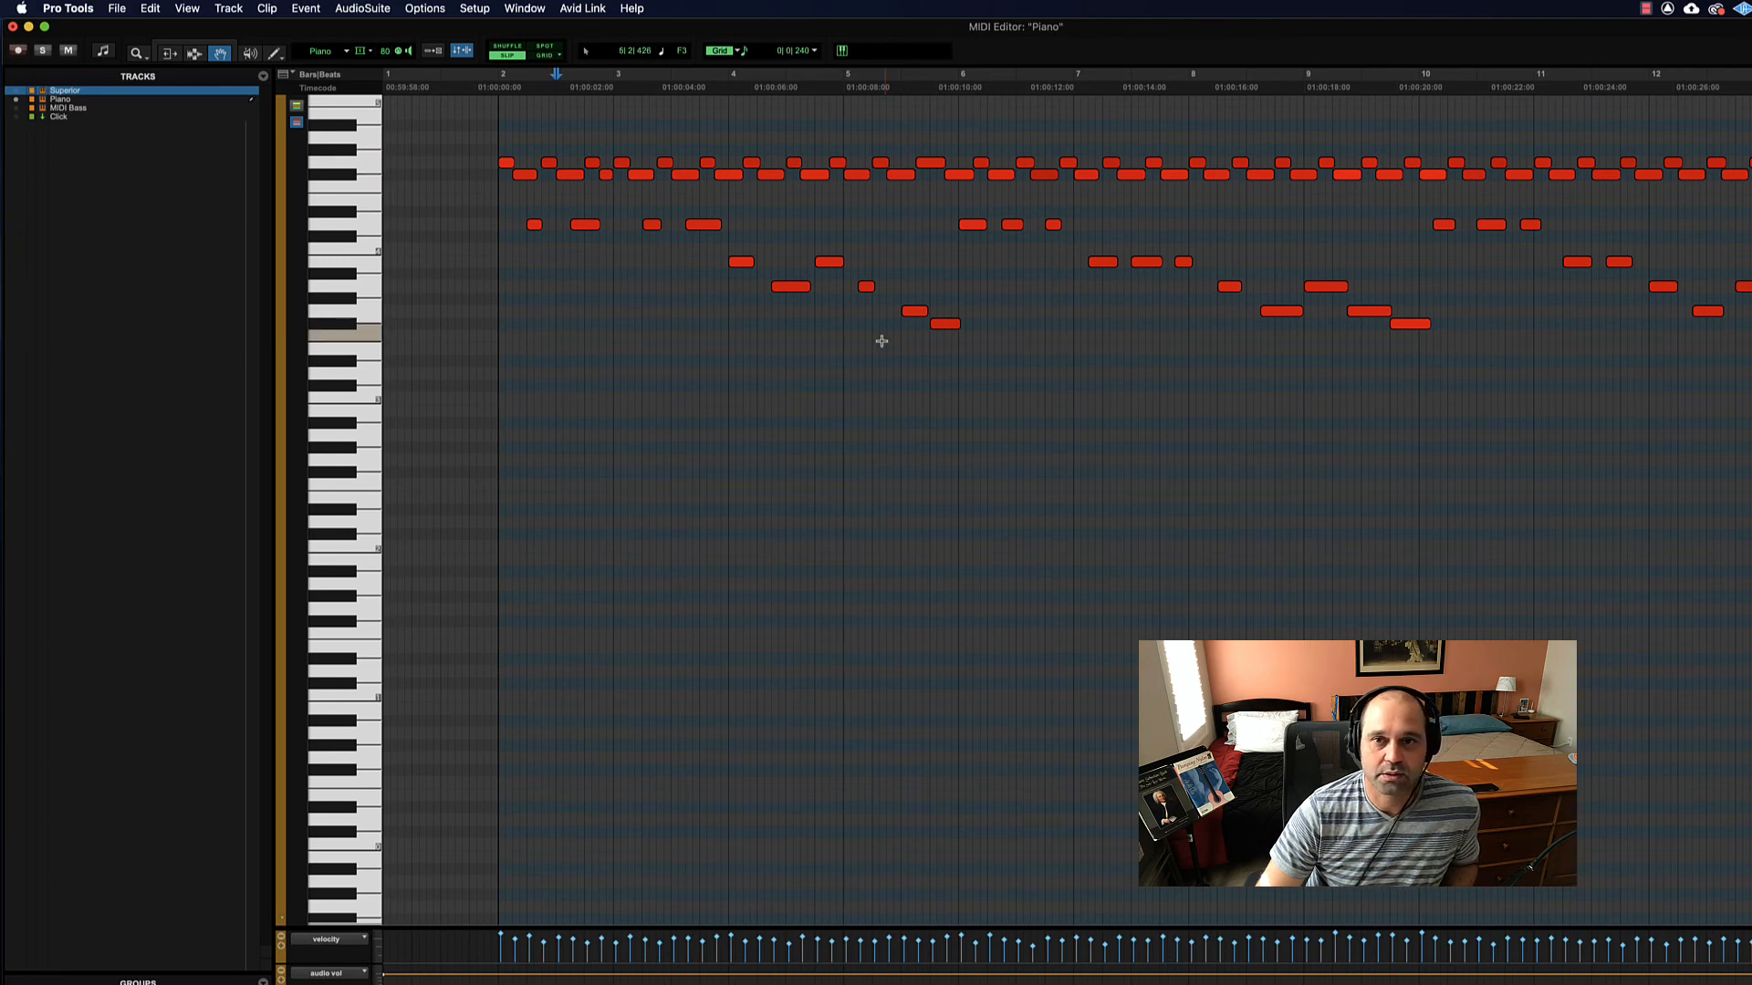
scroll(882, 342, up, 3)
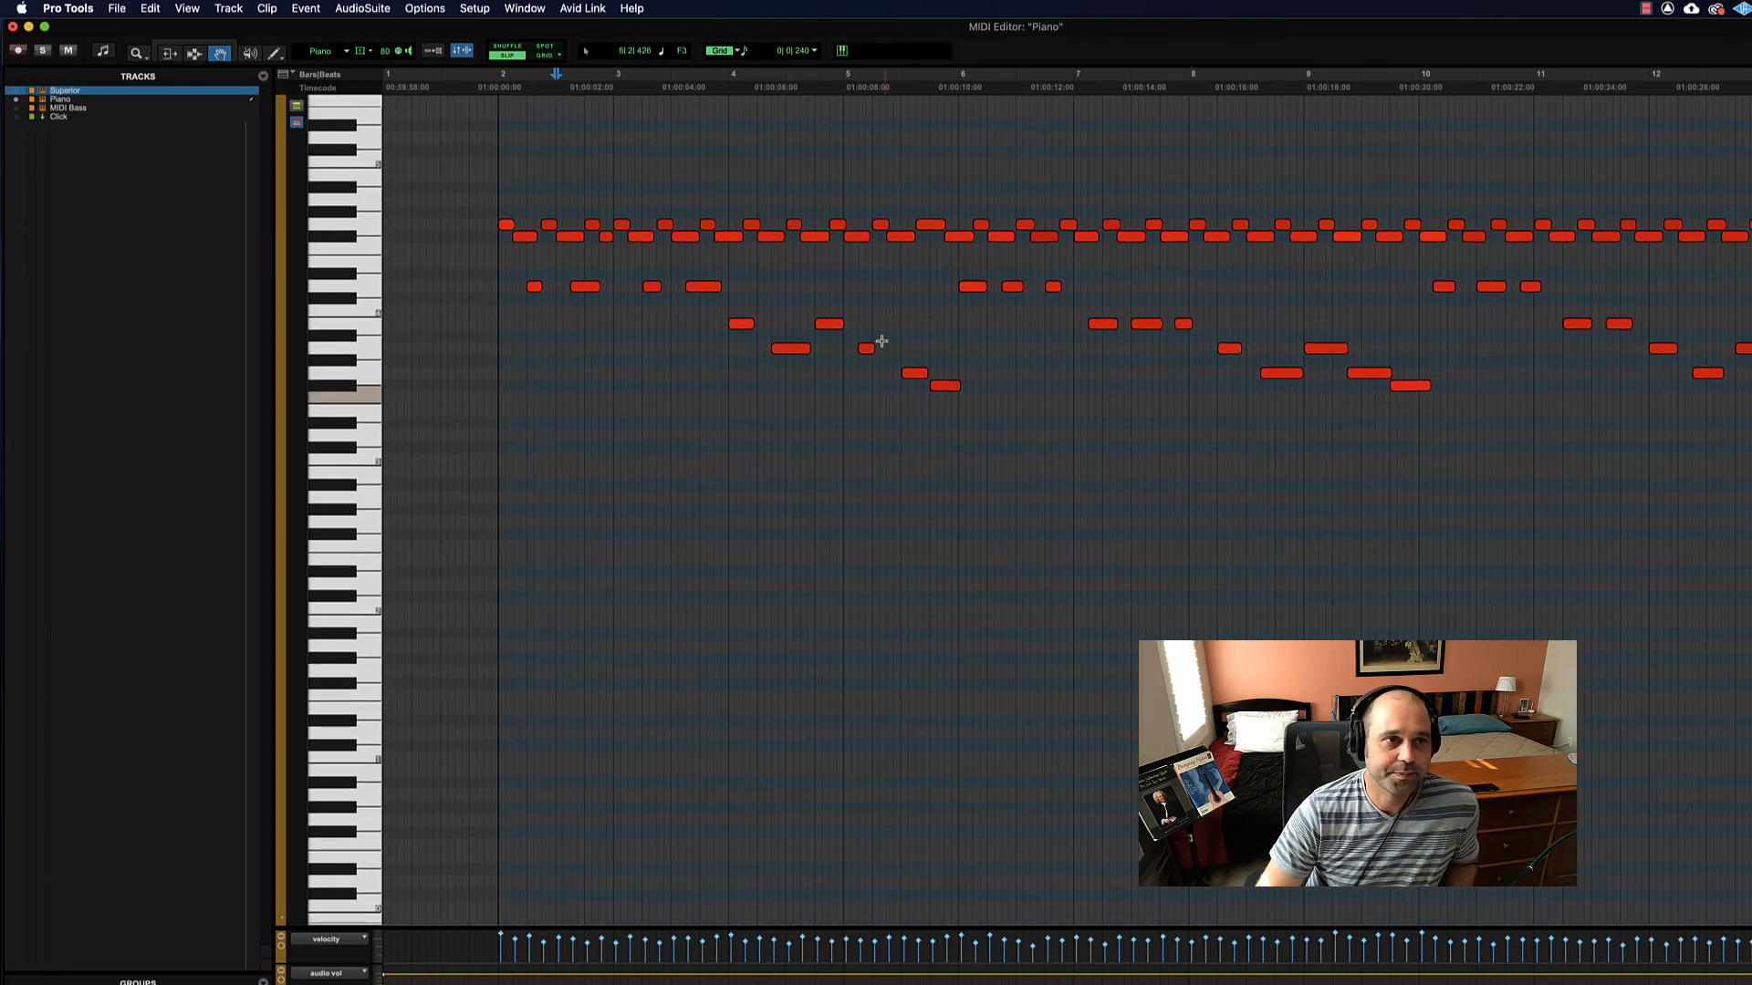
Step: Open the Score Editor and move its window toward the MIDI Editor's track list
click(525, 9)
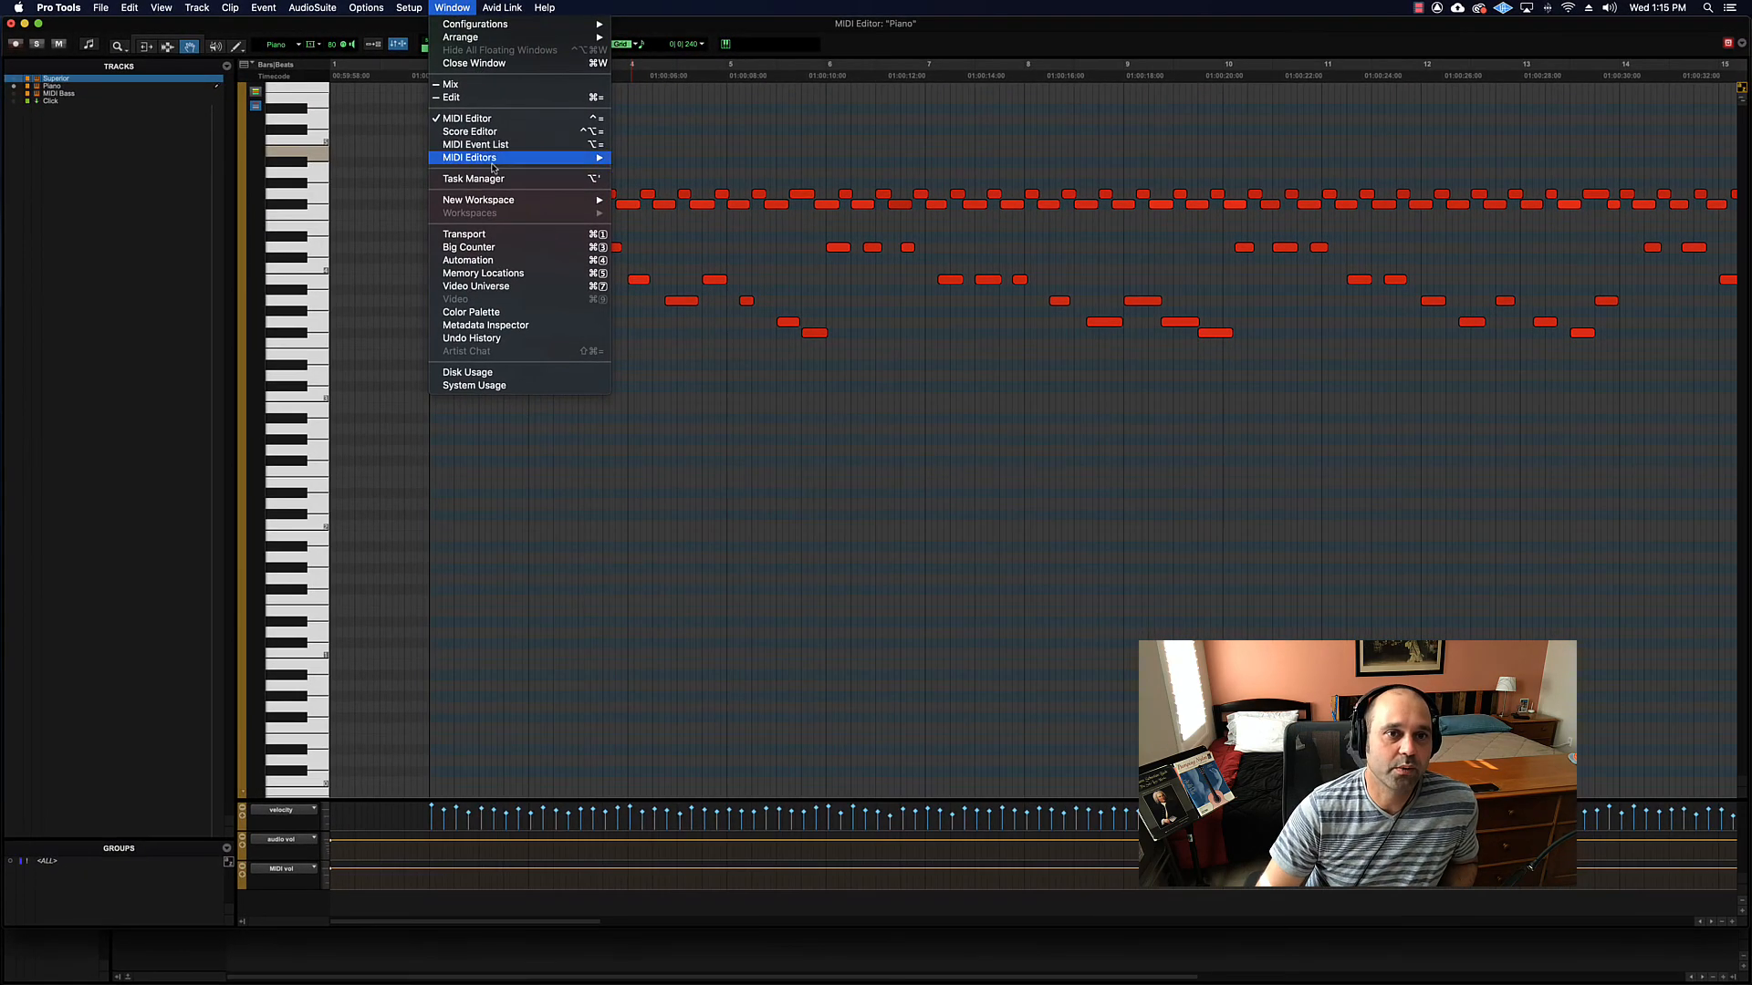
click(470, 131)
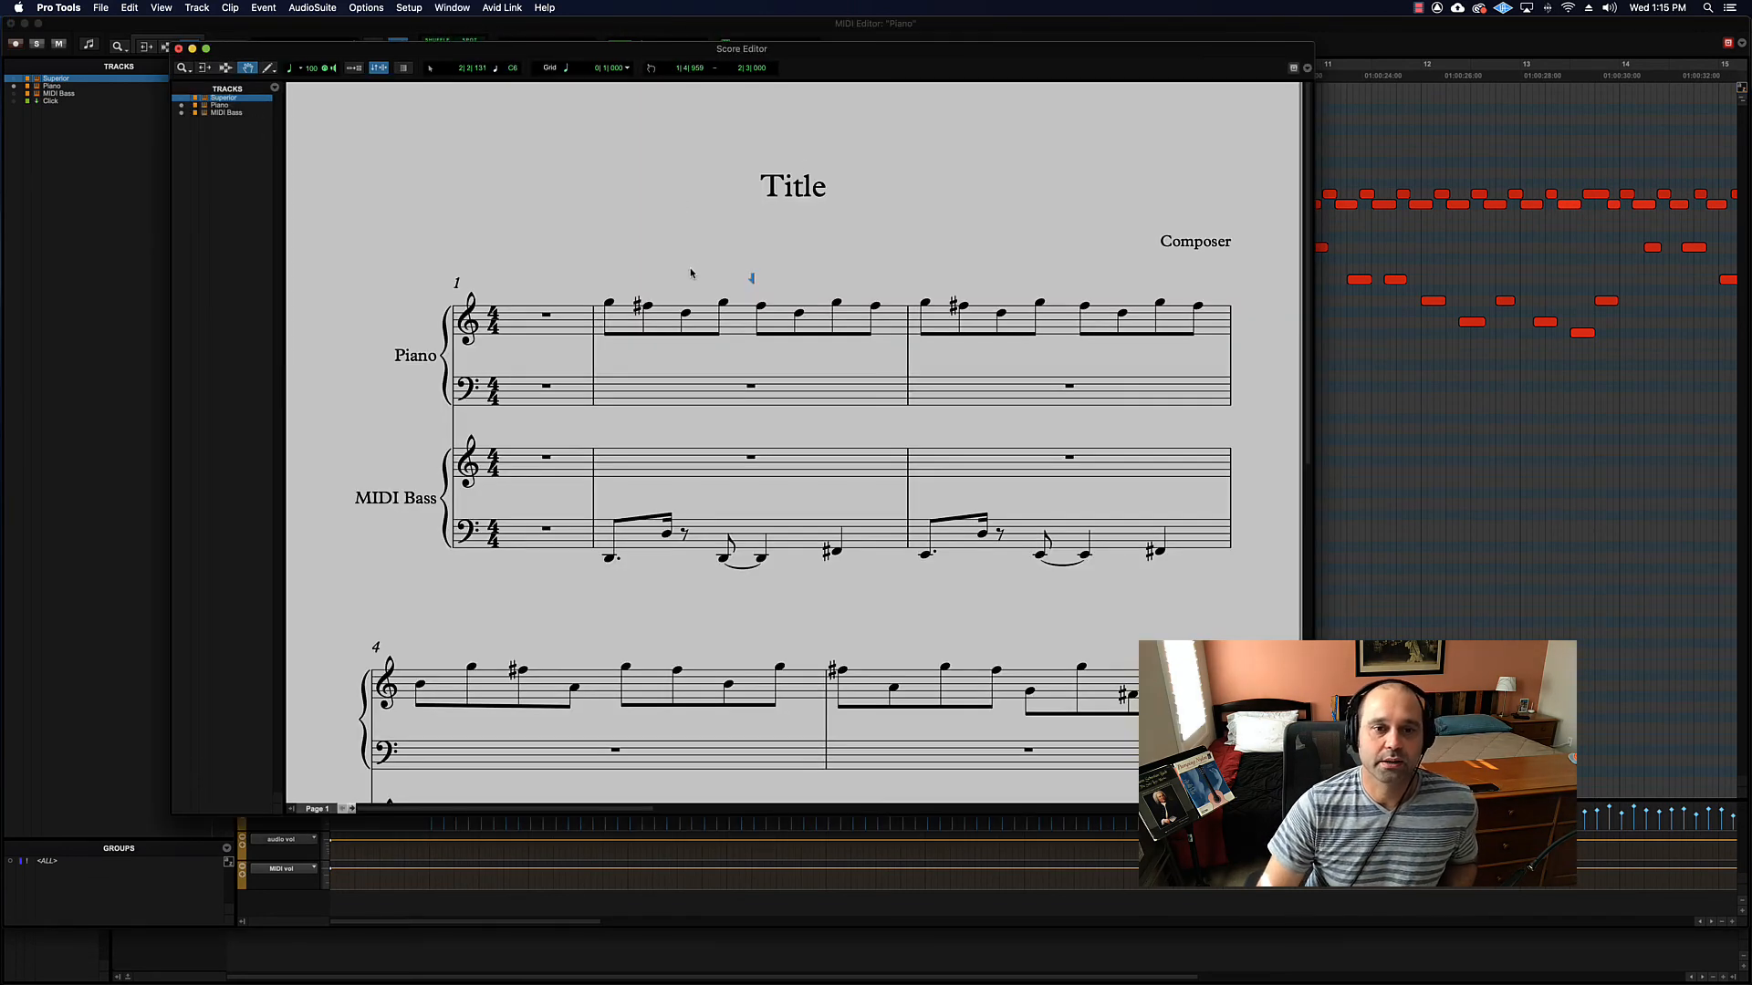
drag(659, 53, 601, 37)
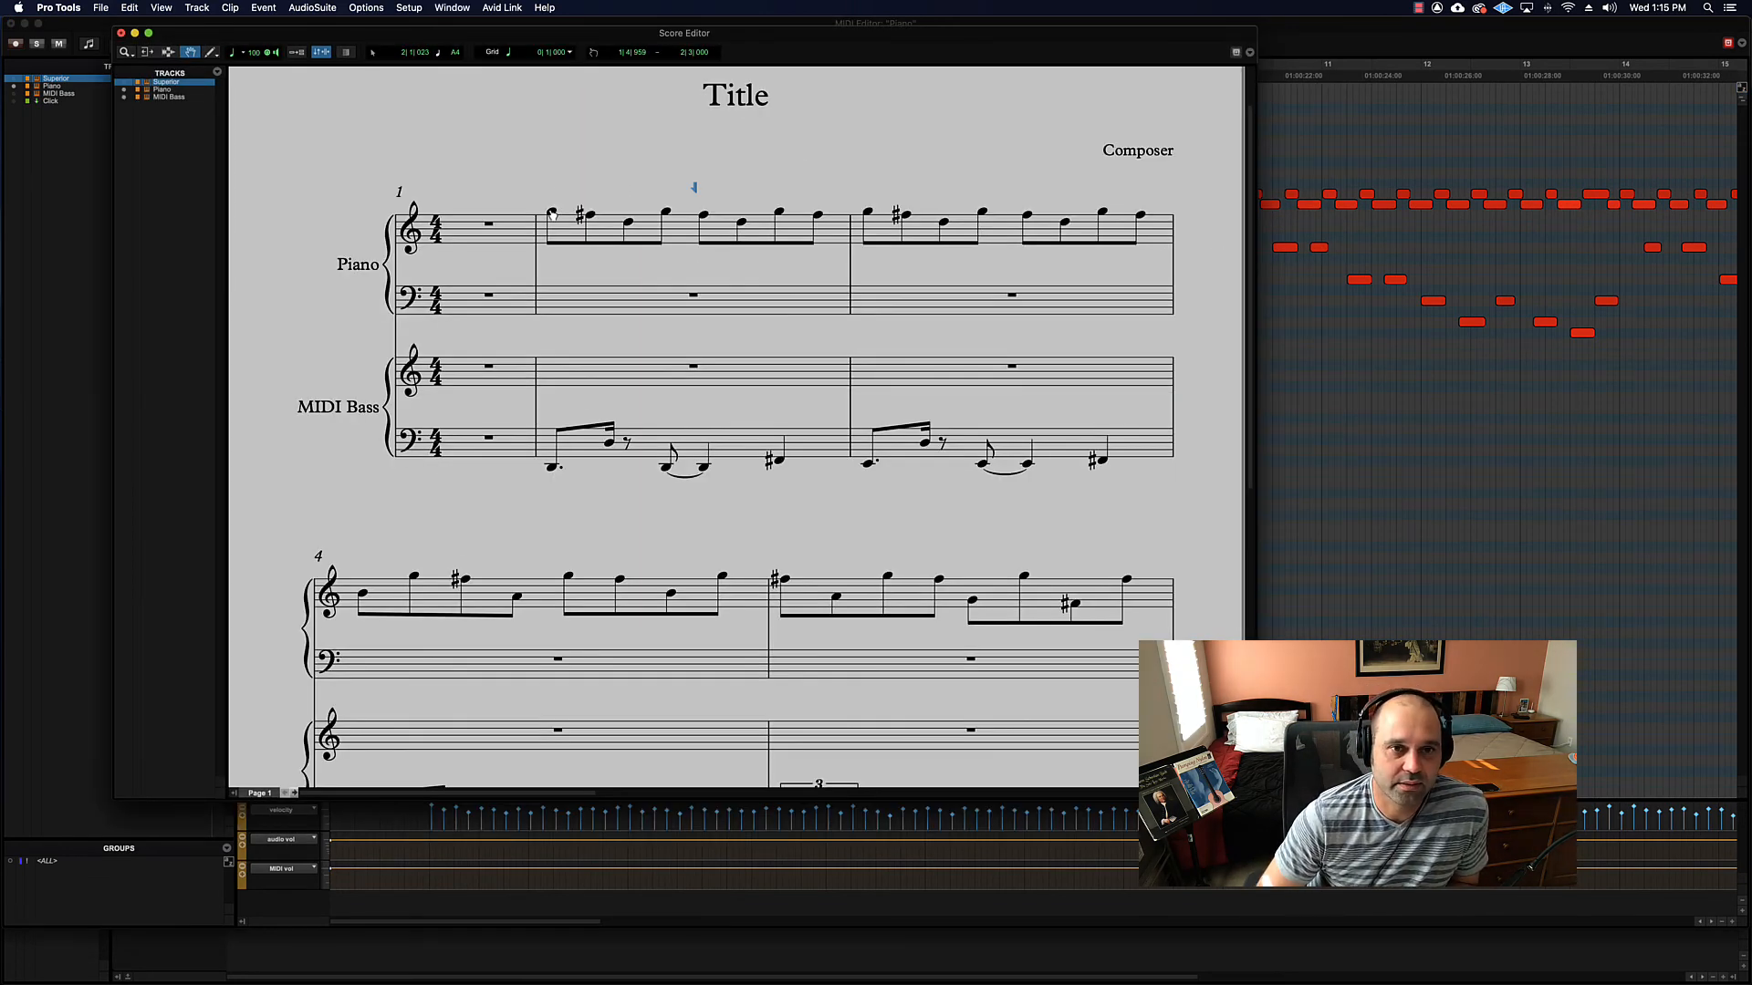
Step: Select the opening G4 note on the Piano staff and move the Score Editor window over the MIDI Editor's track list
click(589, 220)
click(591, 220)
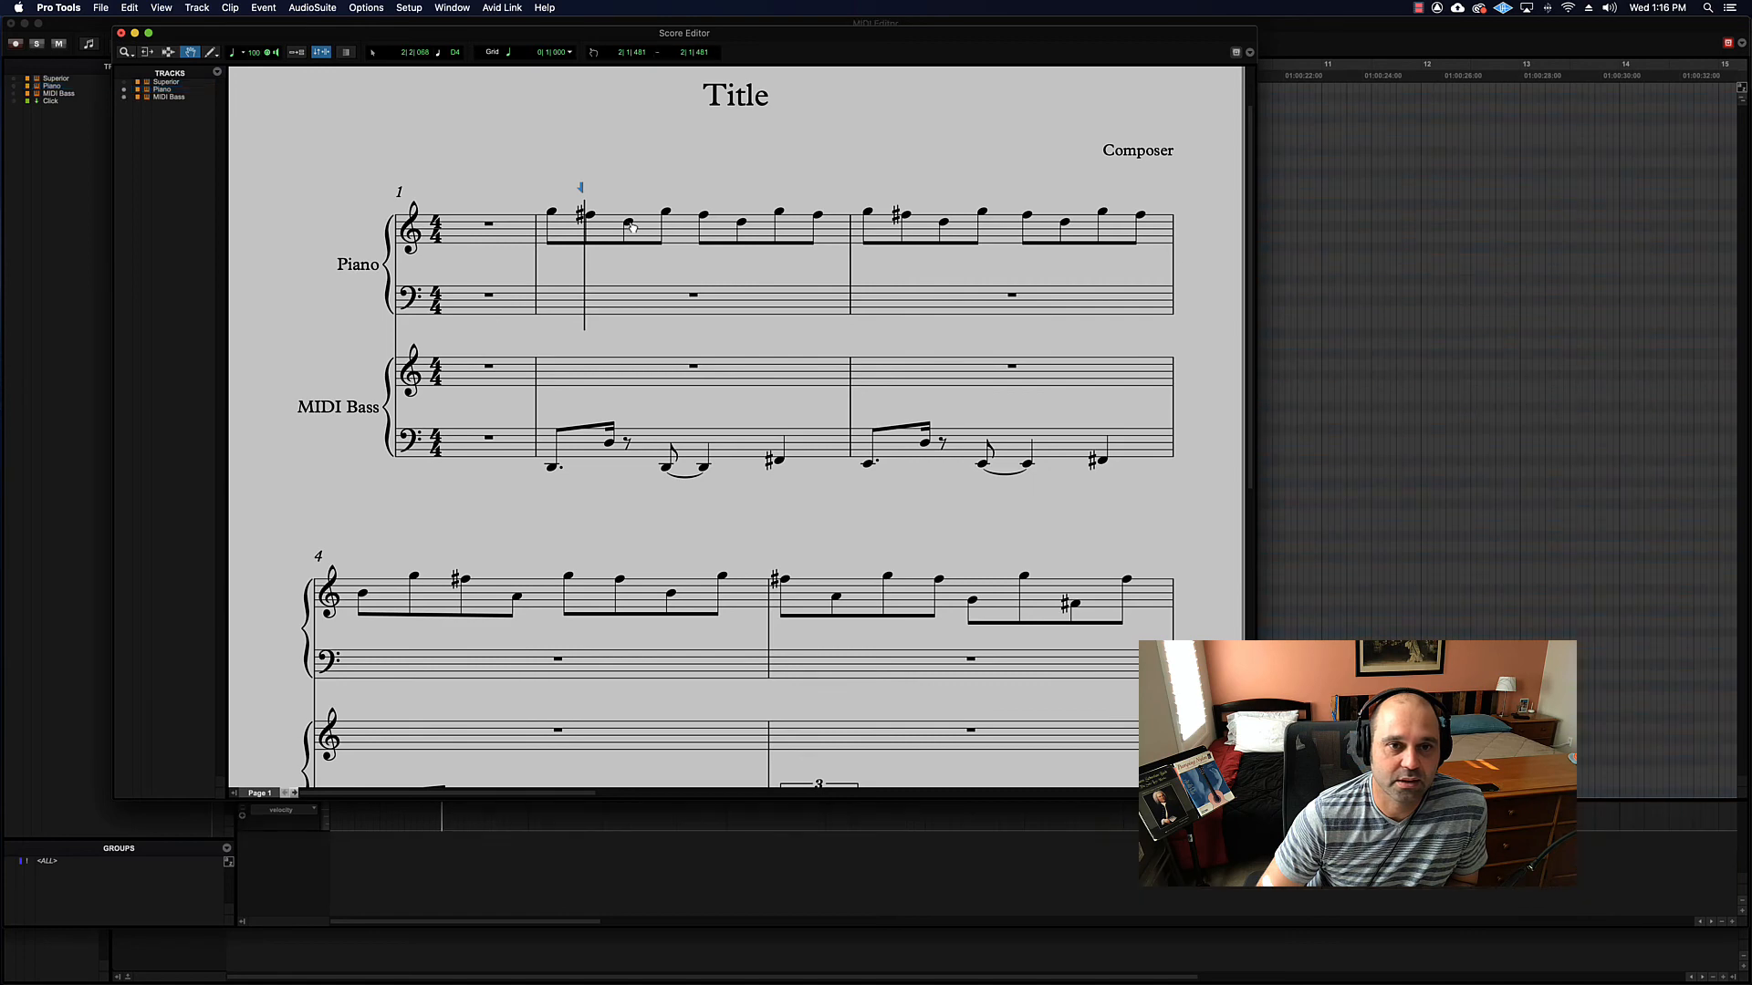
click(554, 215)
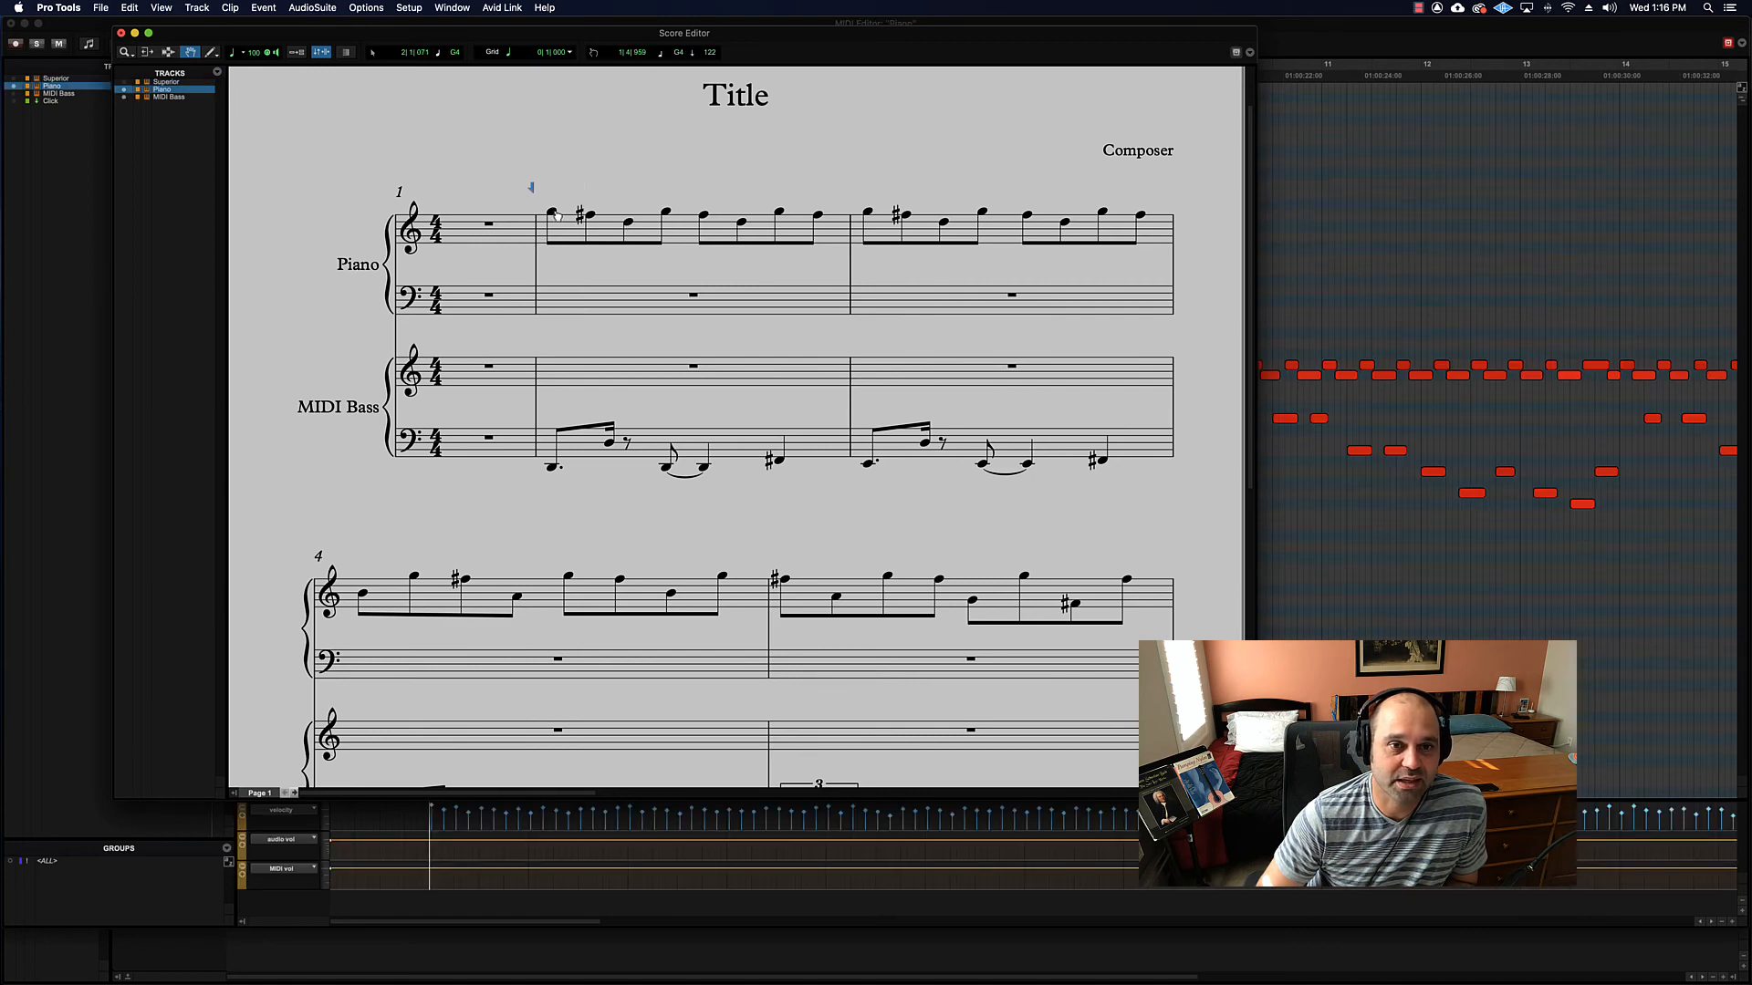
drag(197, 37, 95, 27)
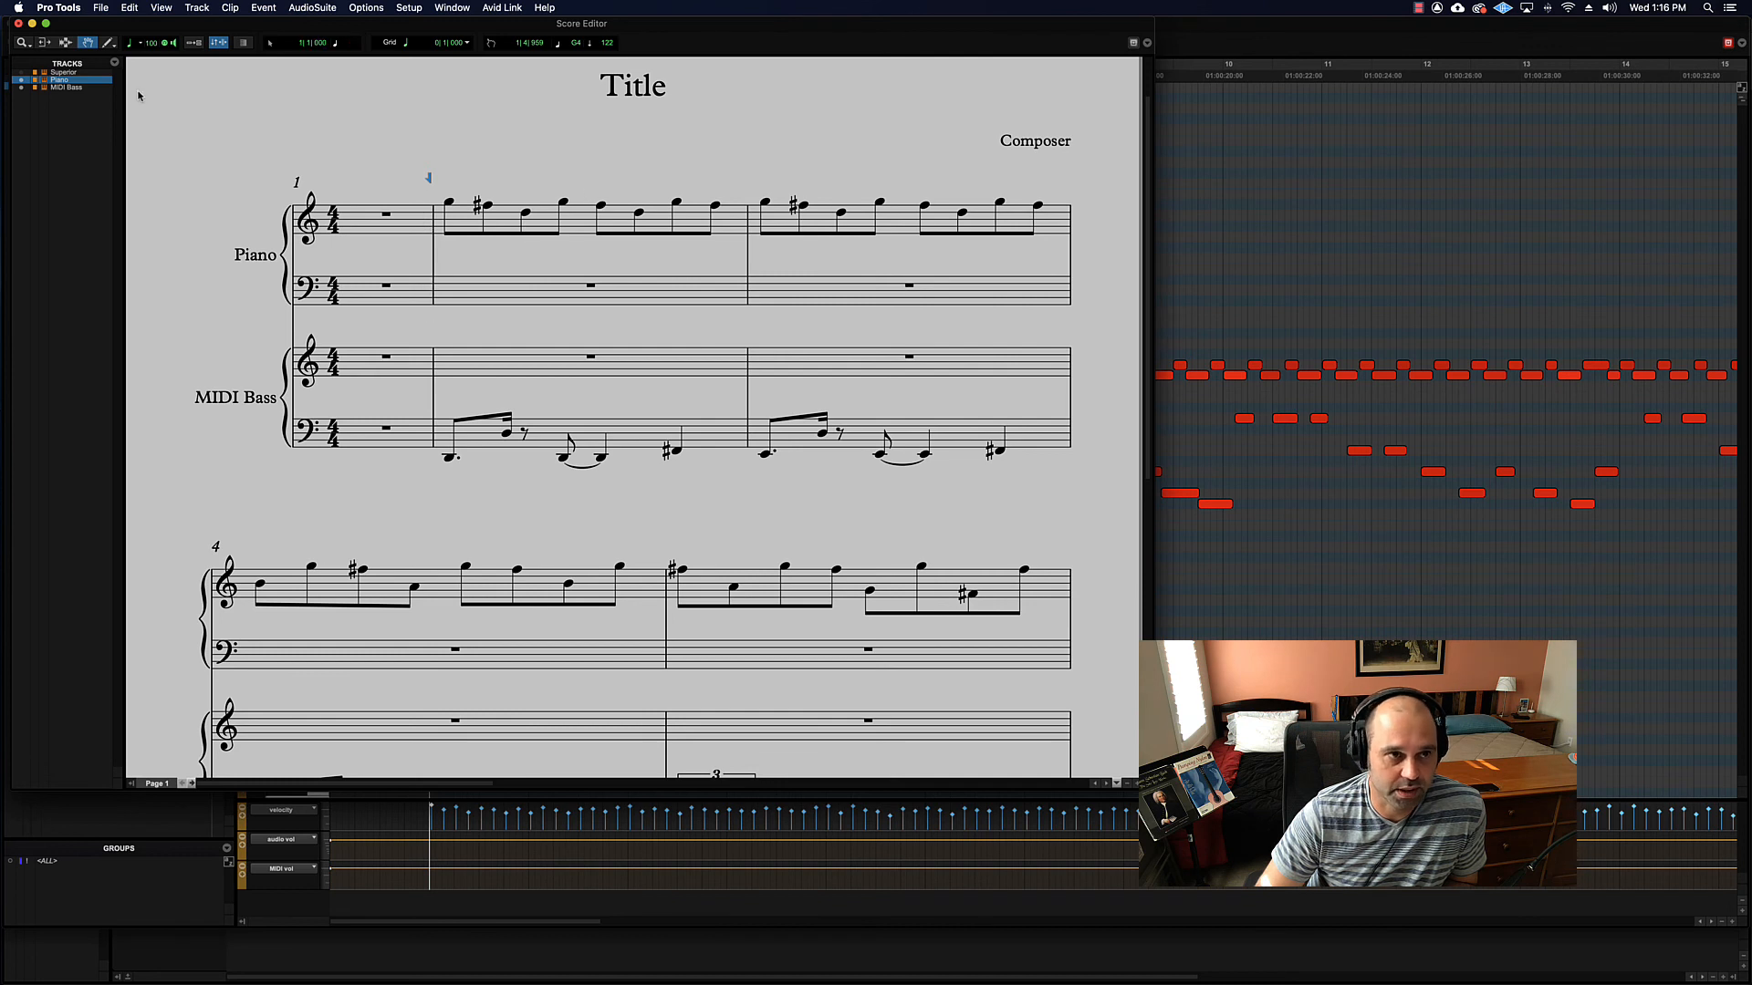
Step: Show the Superior track's staff in the score and hide it again
click(20, 73)
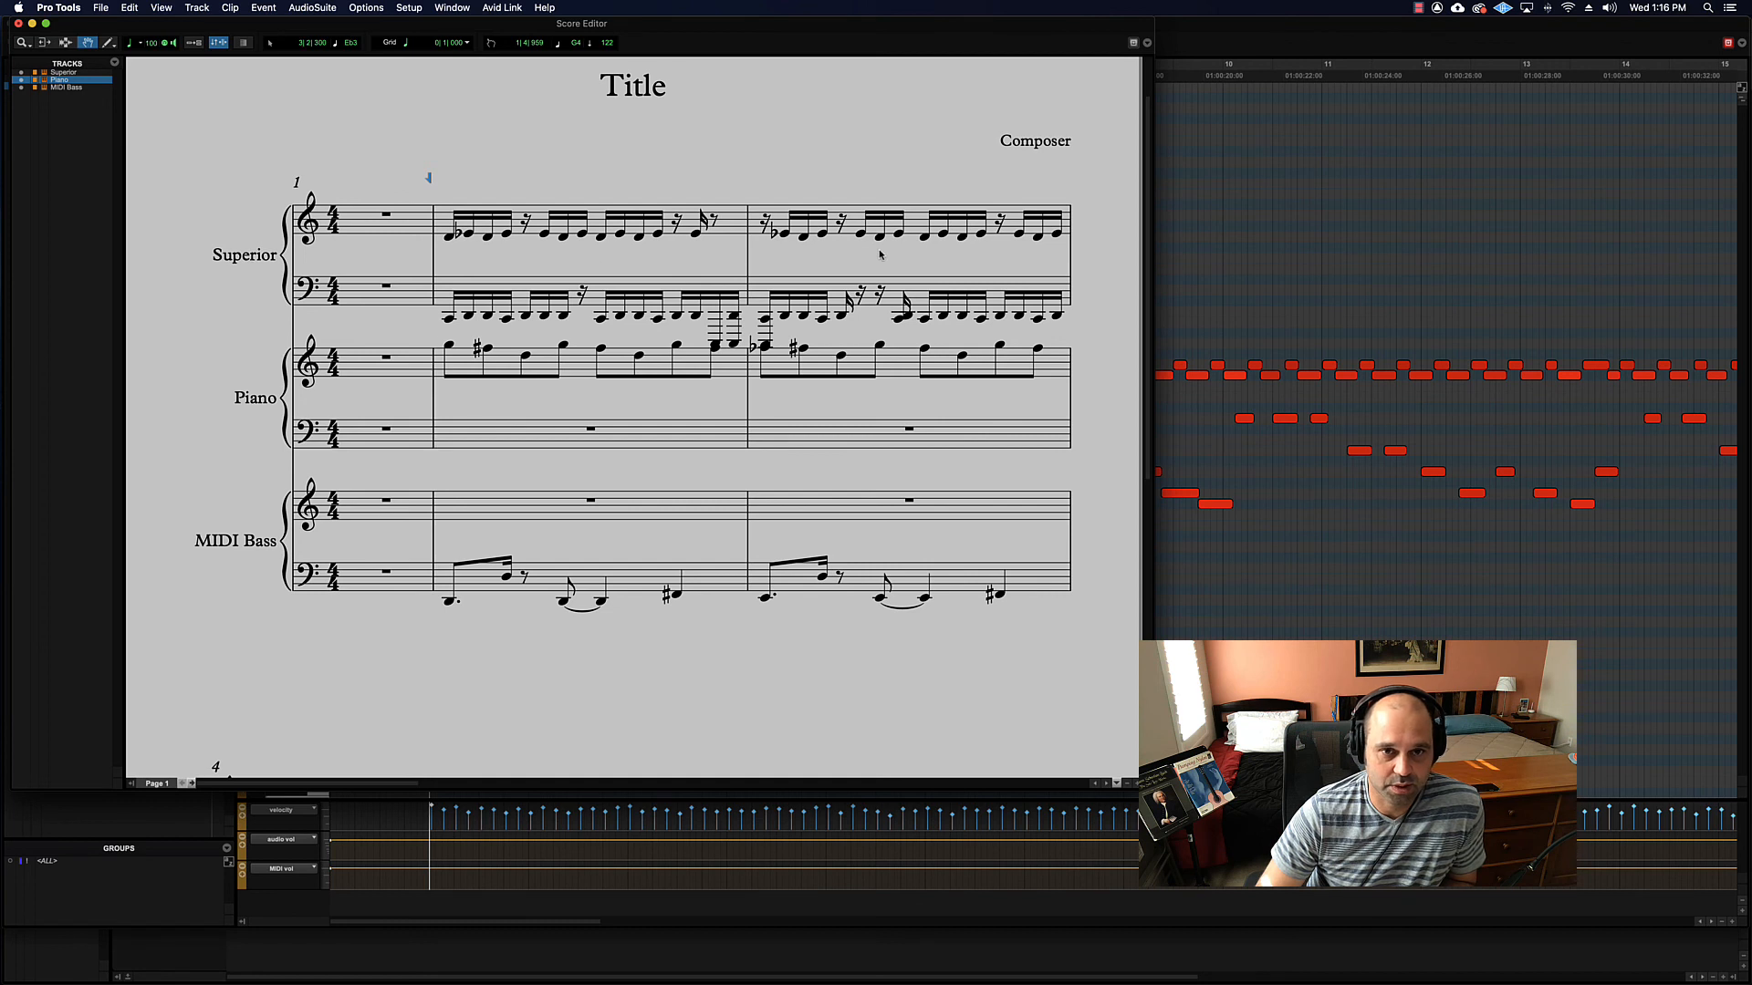
click(21, 72)
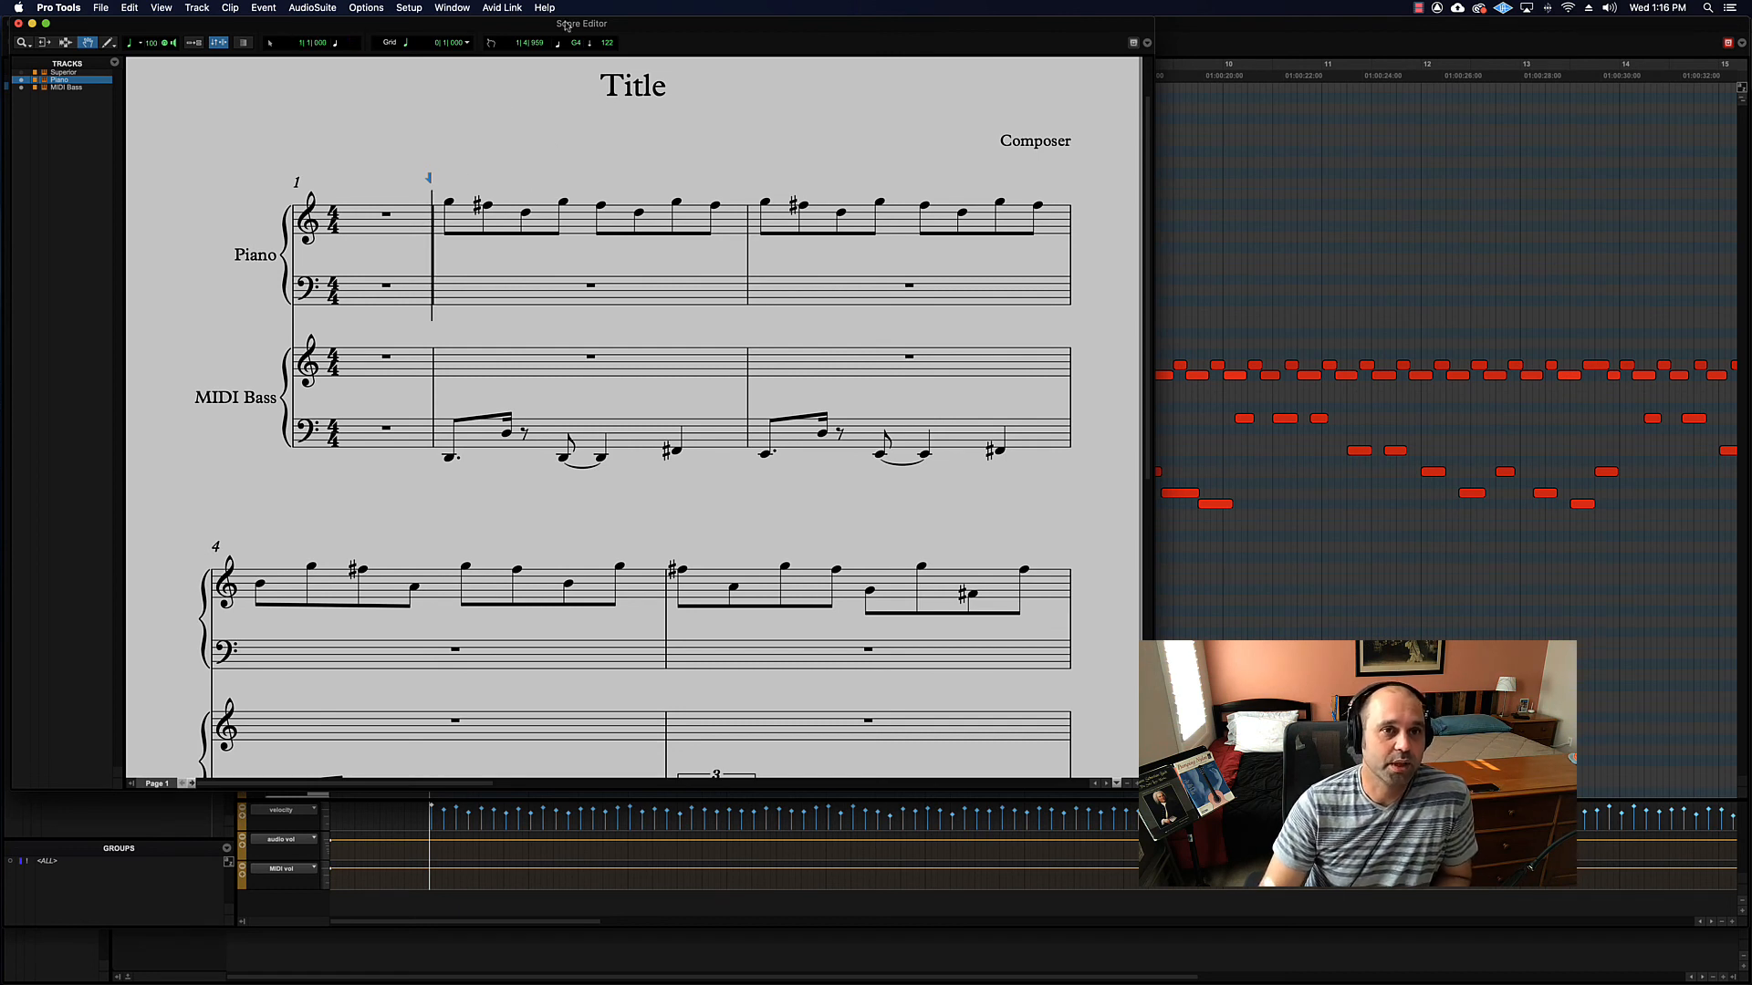
Step: Reposition the Score Editor window, and hide and re-show the MIDI Bass staff in the score
drag(565, 25, 617, 34)
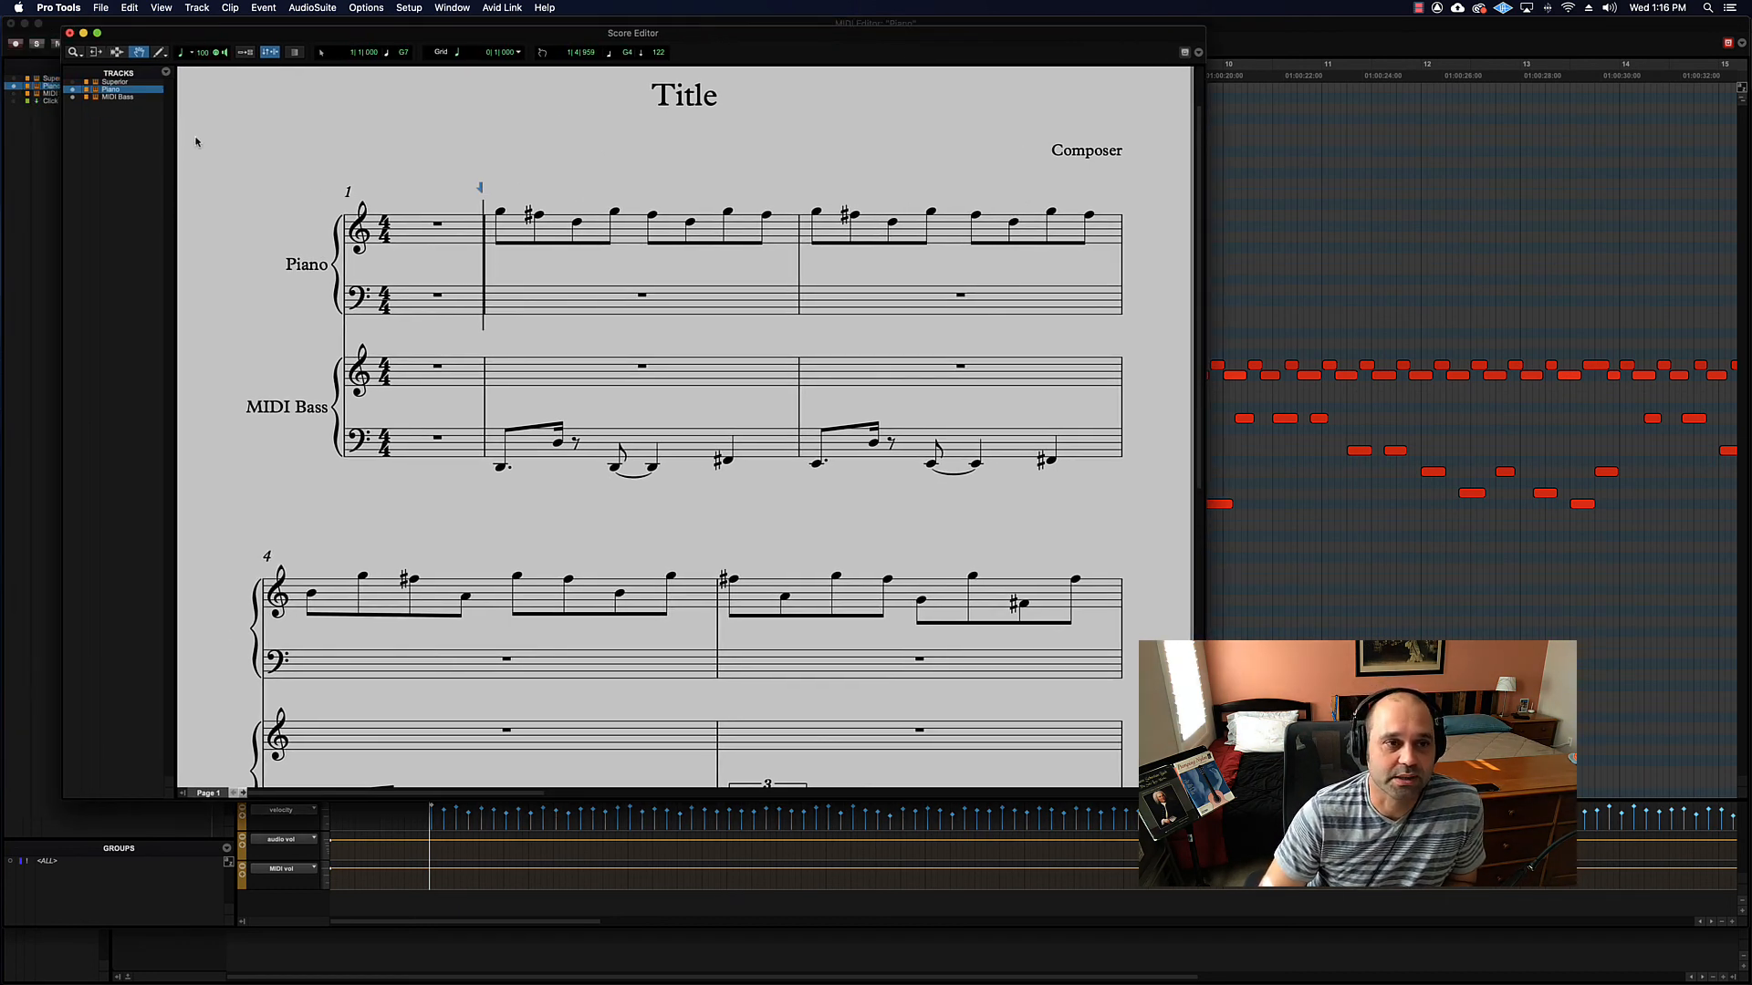
click(74, 96)
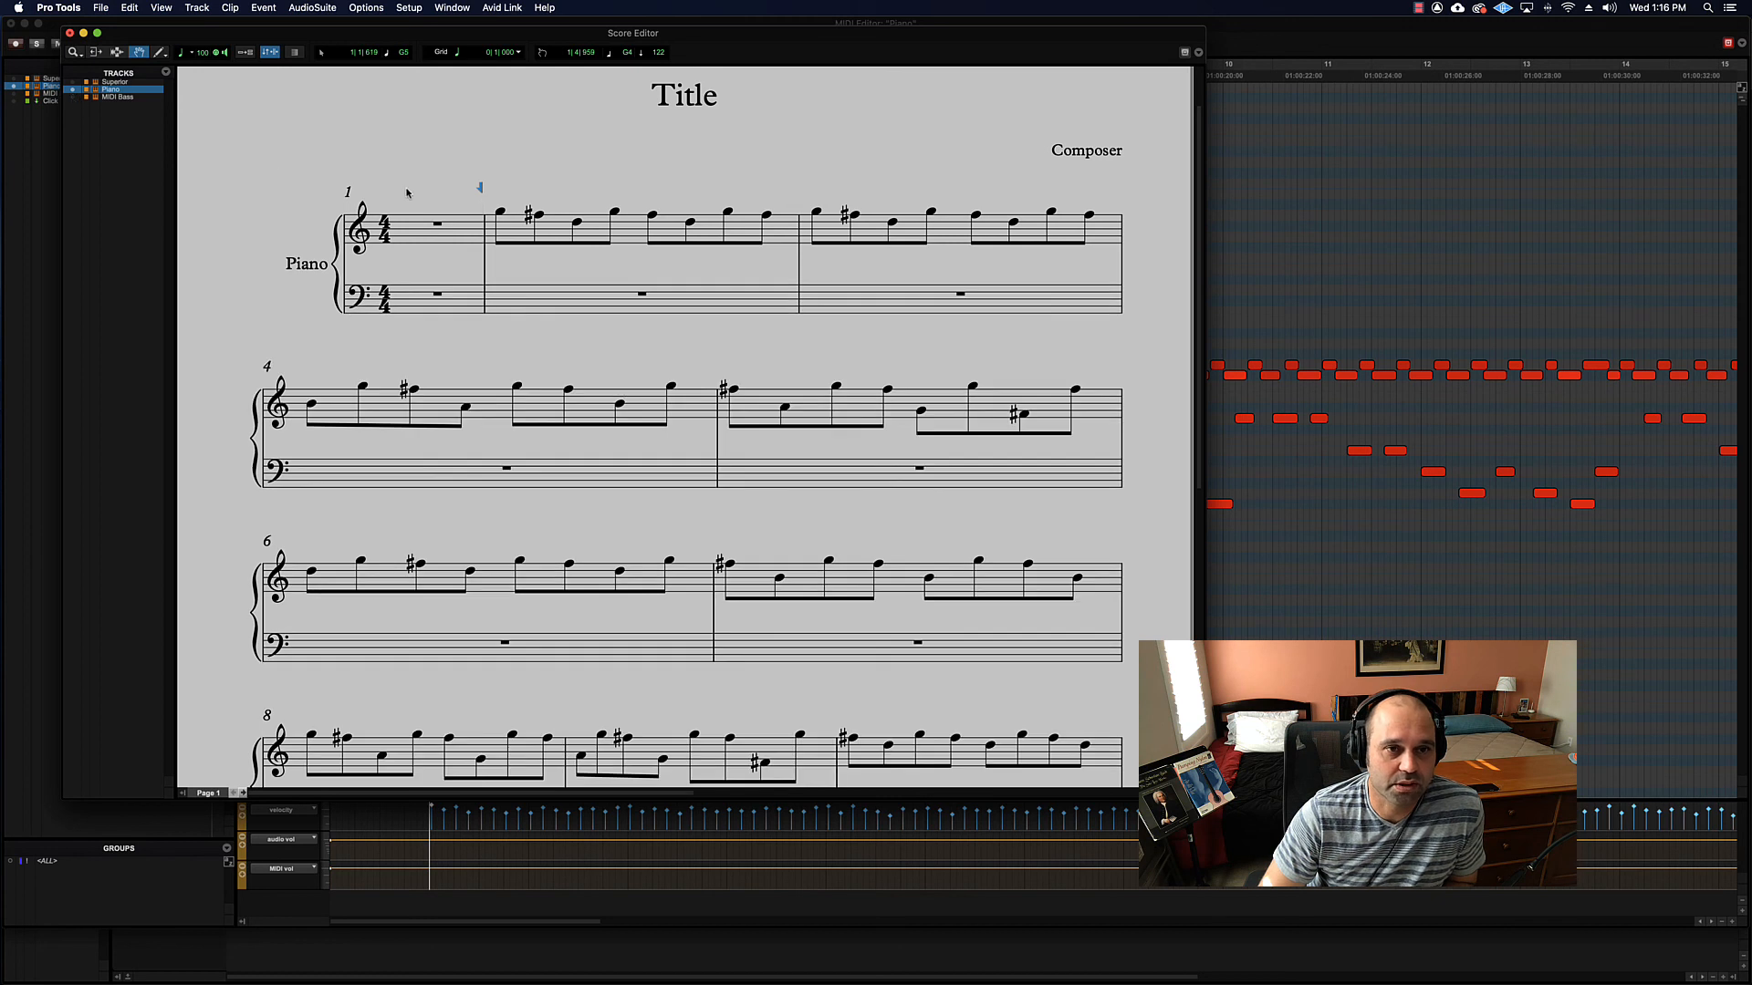
click(73, 96)
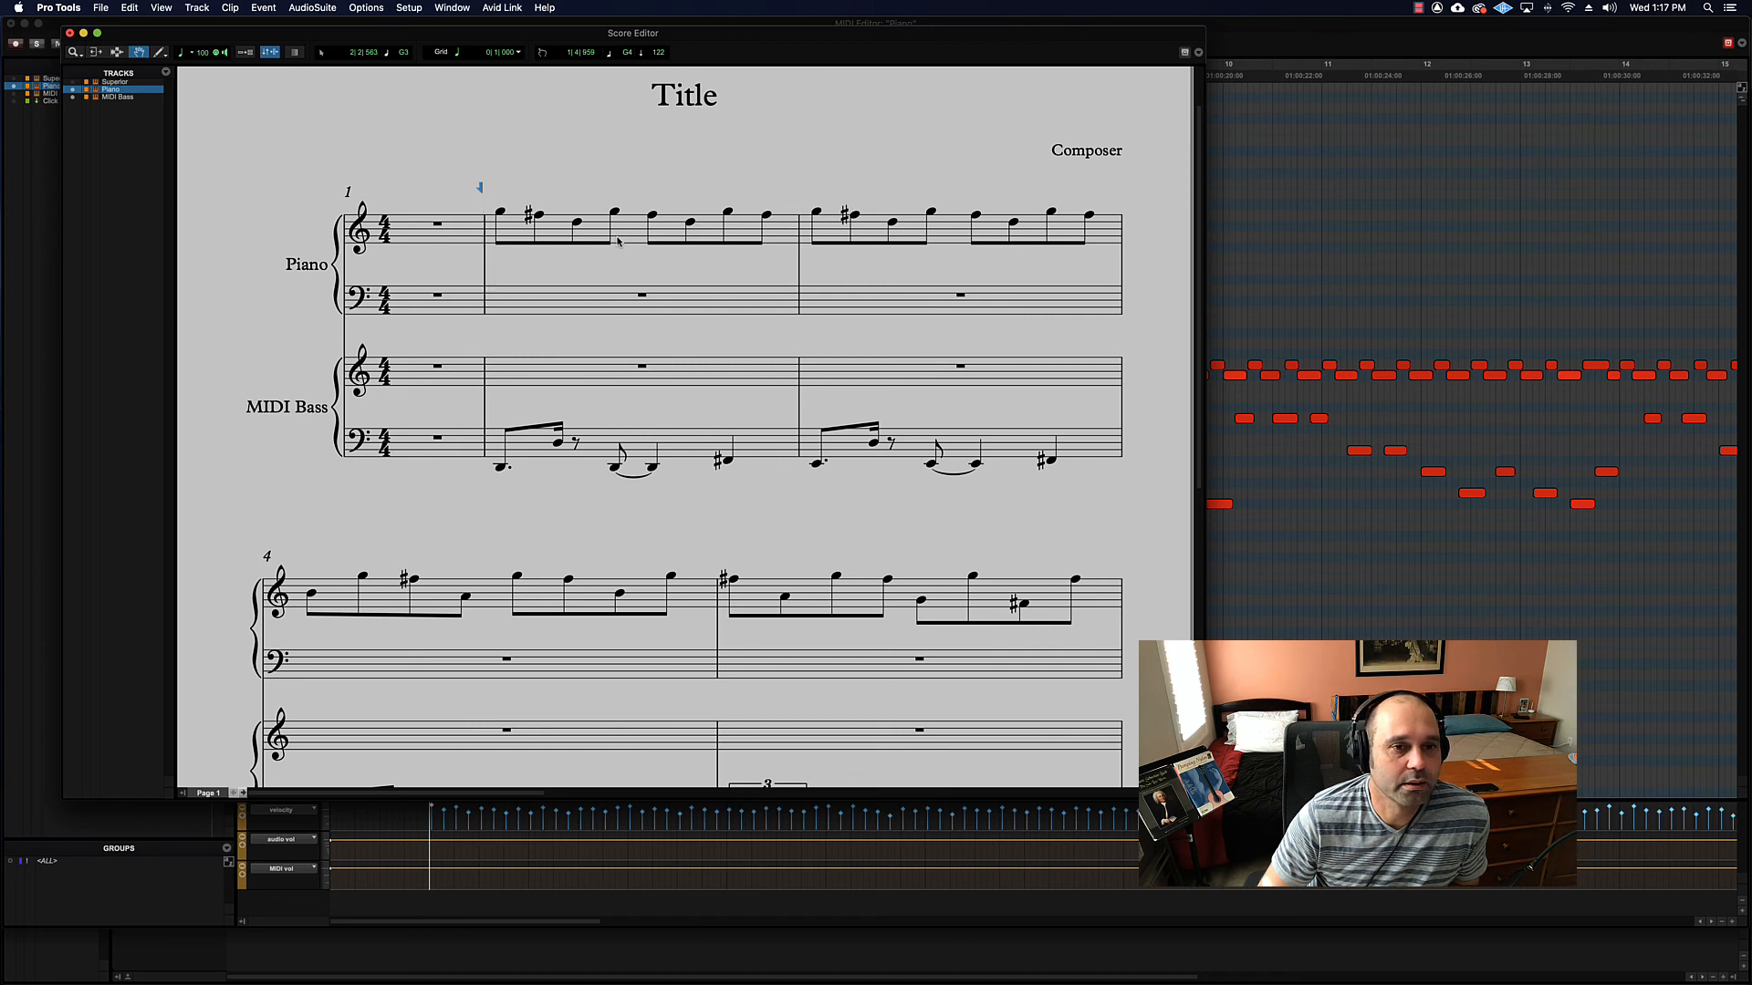
Step: Play the session while following the Piano and MIDI Bass notation in the Score Editor, and stop playback
scroll(617, 240, down, 1)
scroll(618, 240, down, 2)
scroll(620, 241, up, 3)
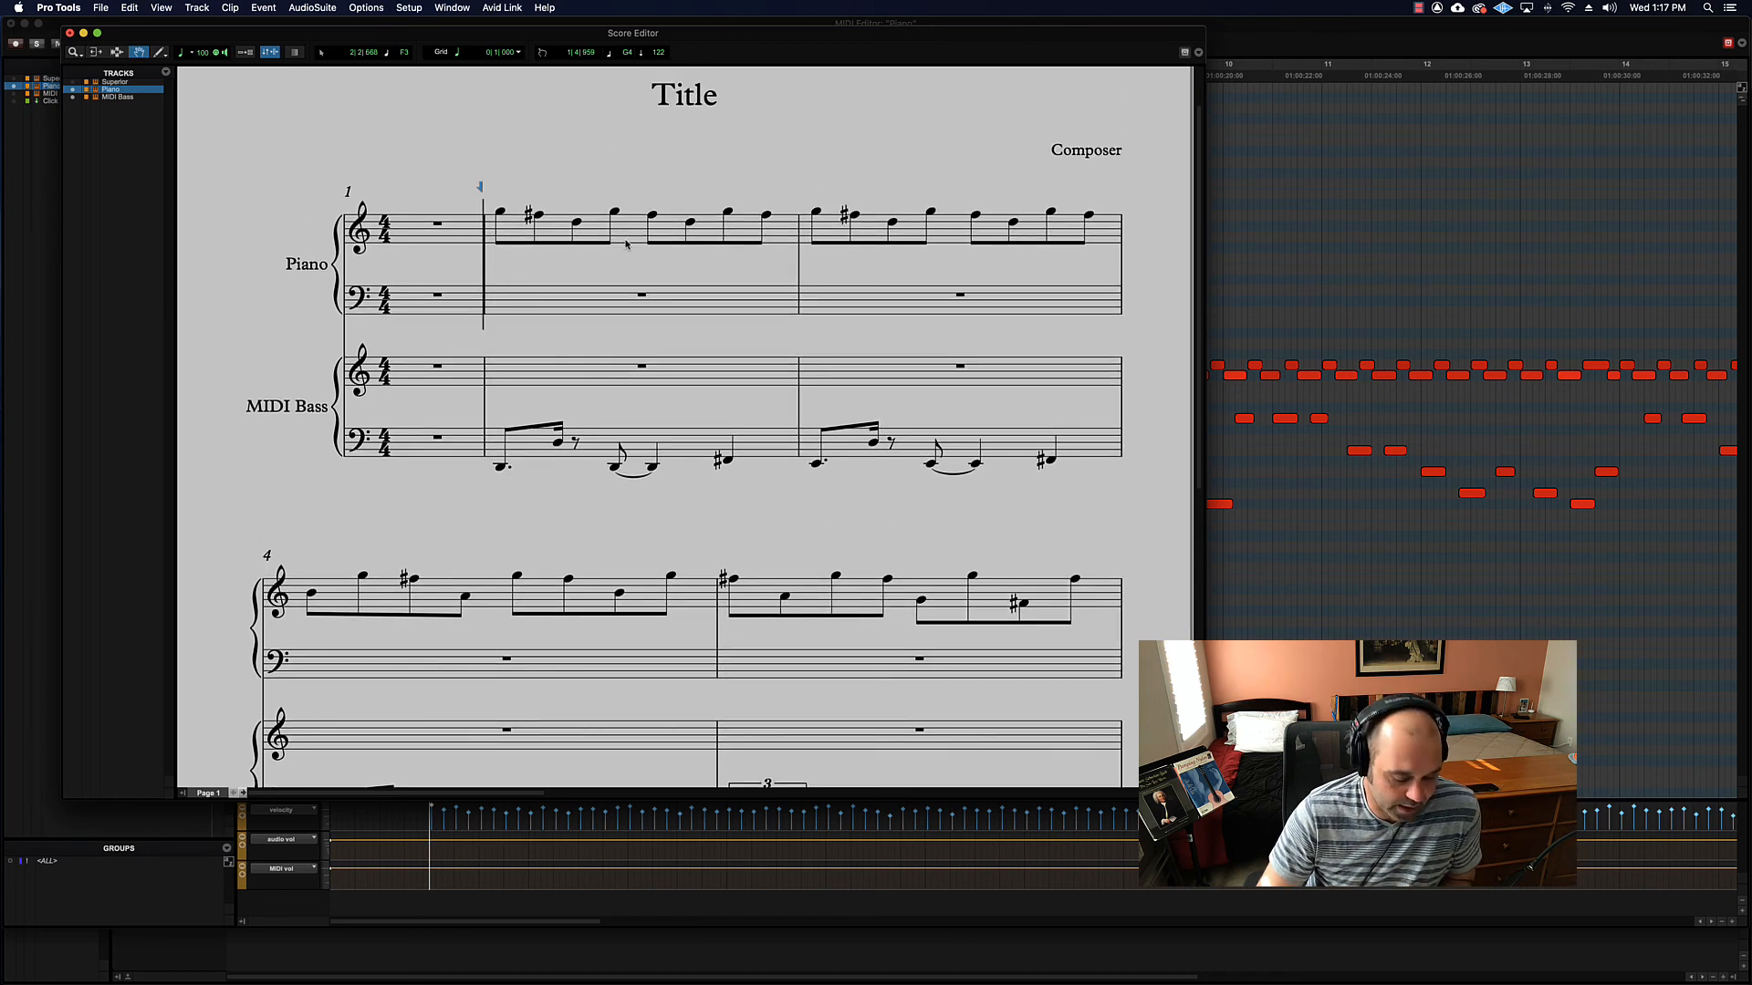
key(space)
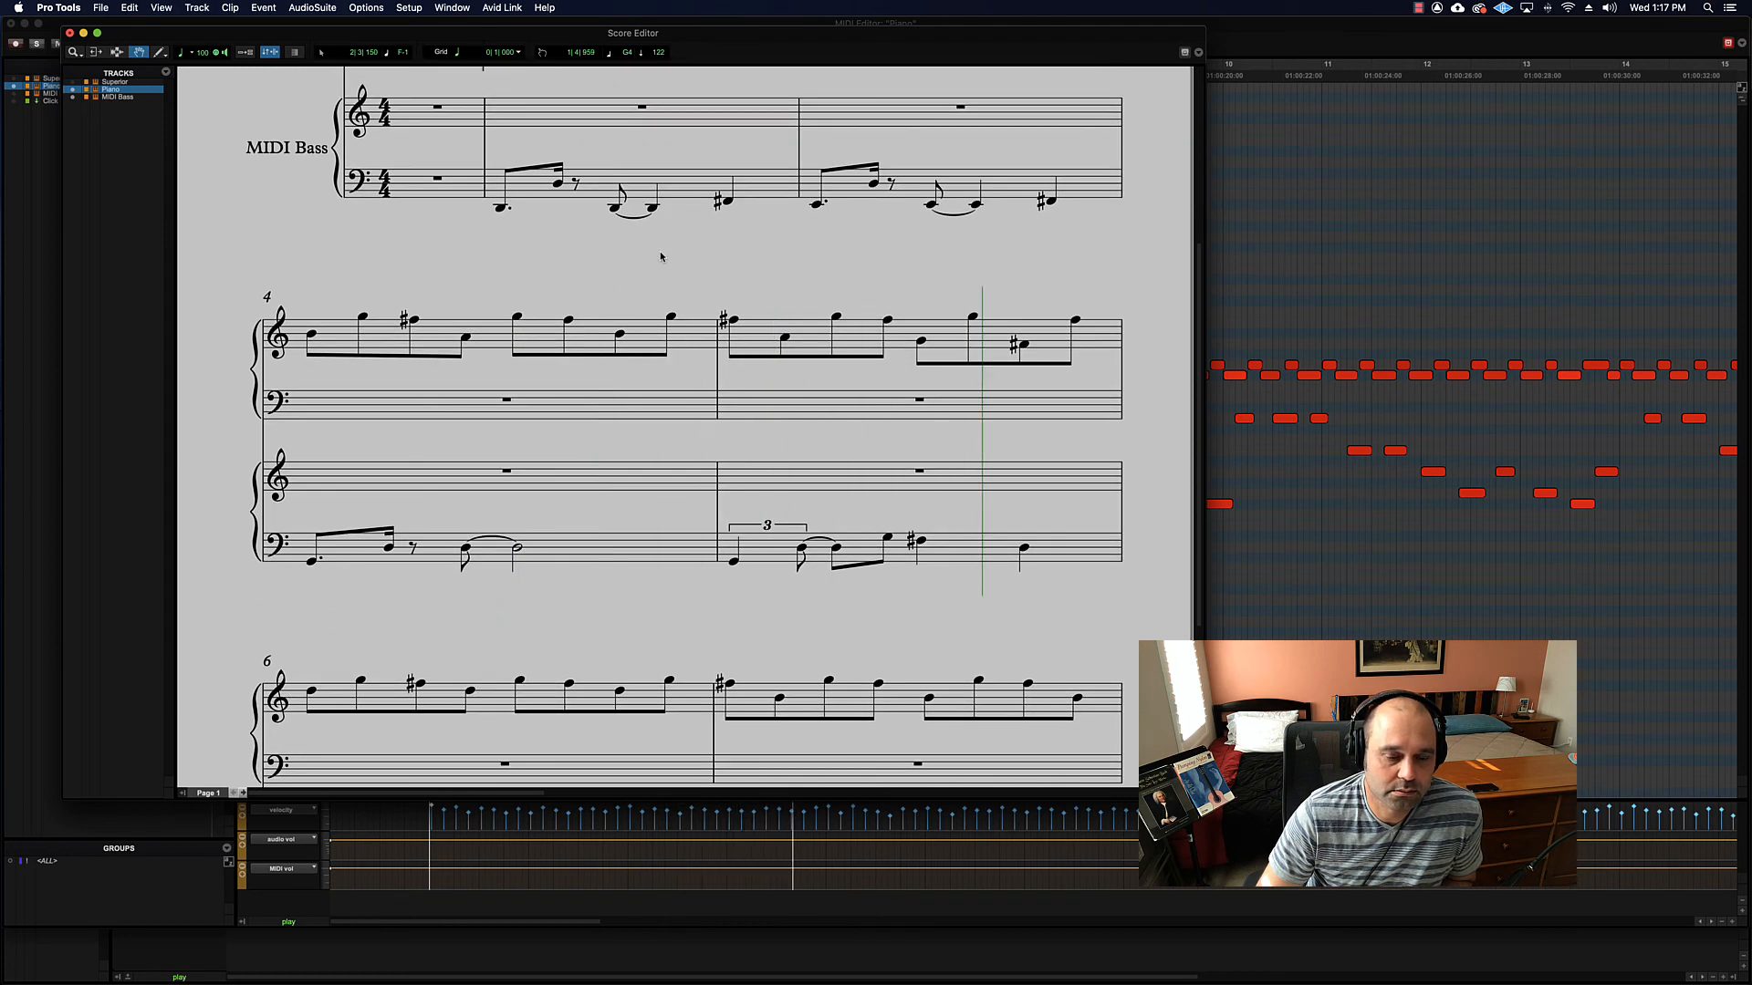
key(space)
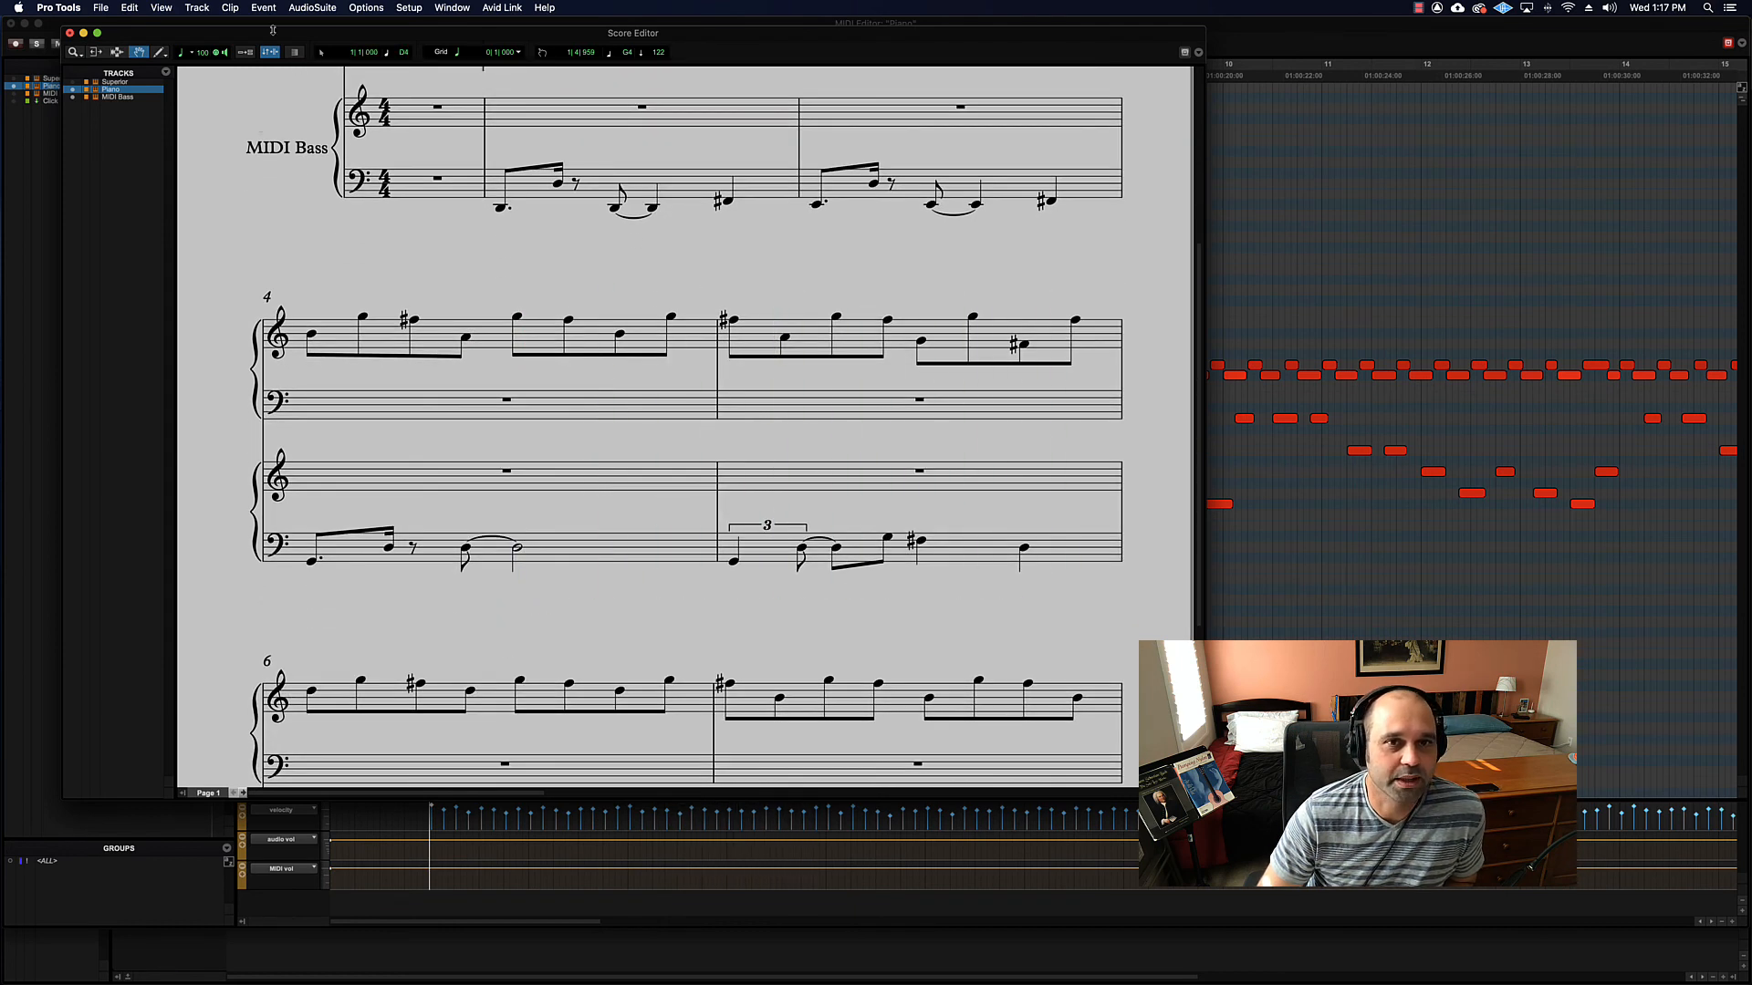
Step: Close the Score Editor and the MIDI Editor to return to the Edit window
drag(589, 40, 710, 64)
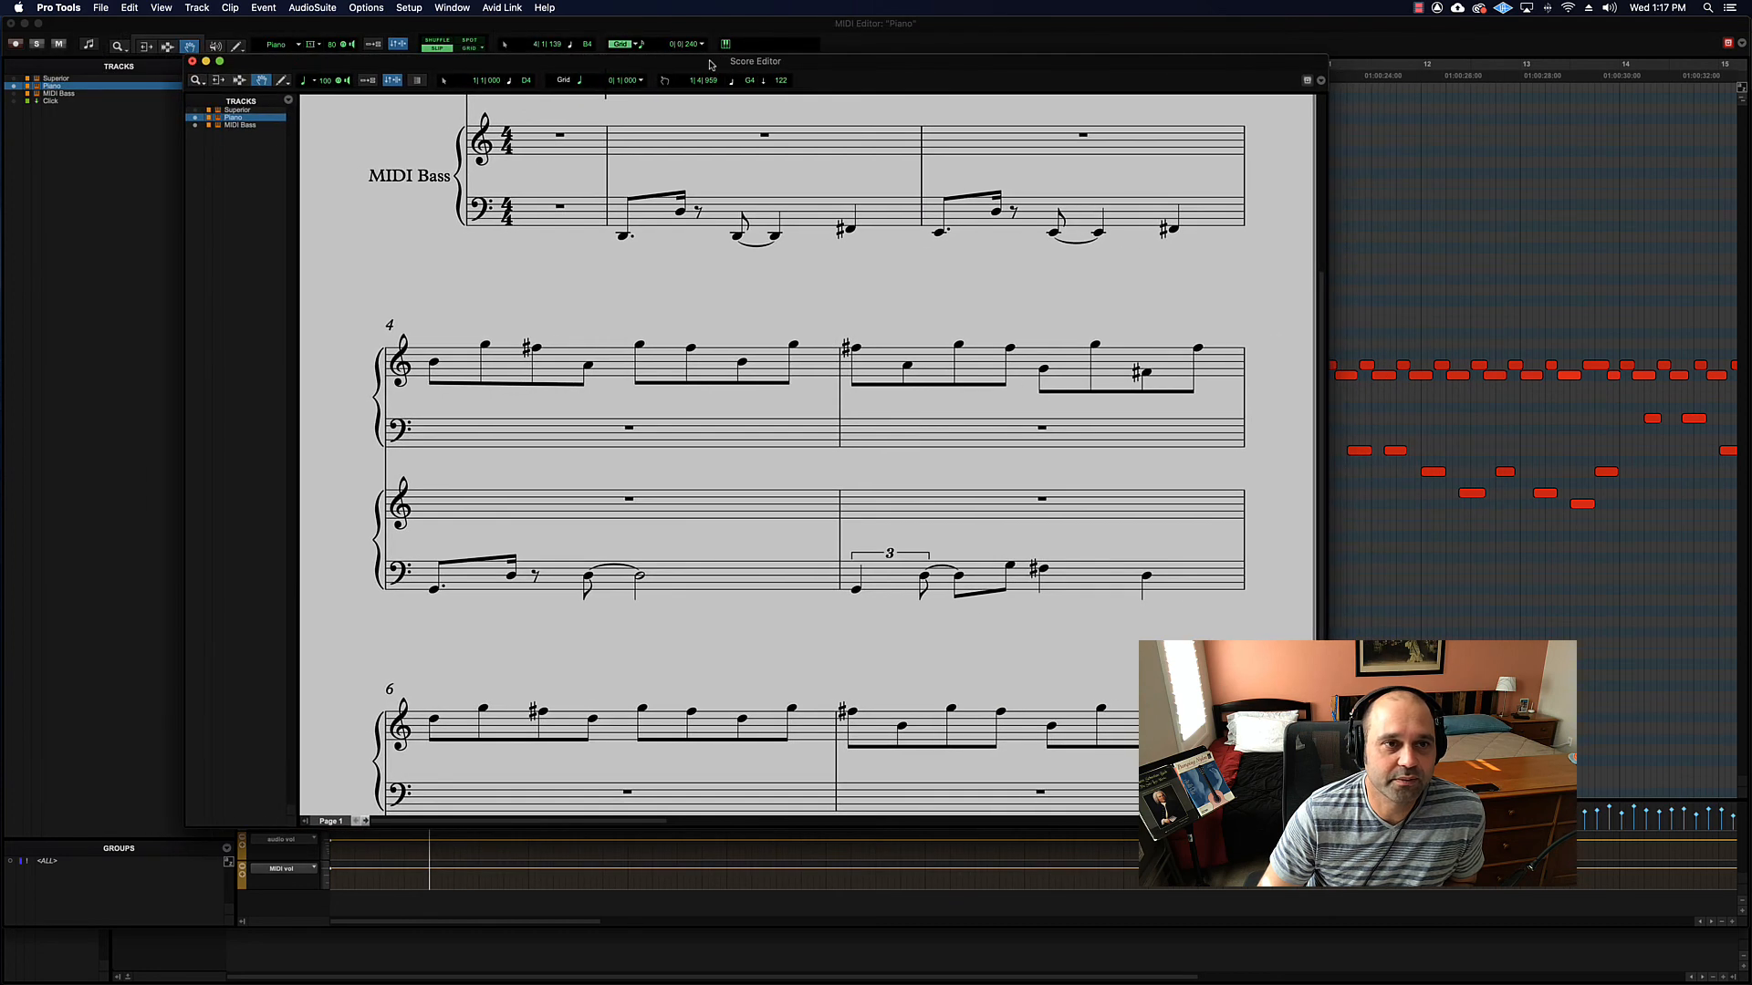
click(192, 62)
click(11, 24)
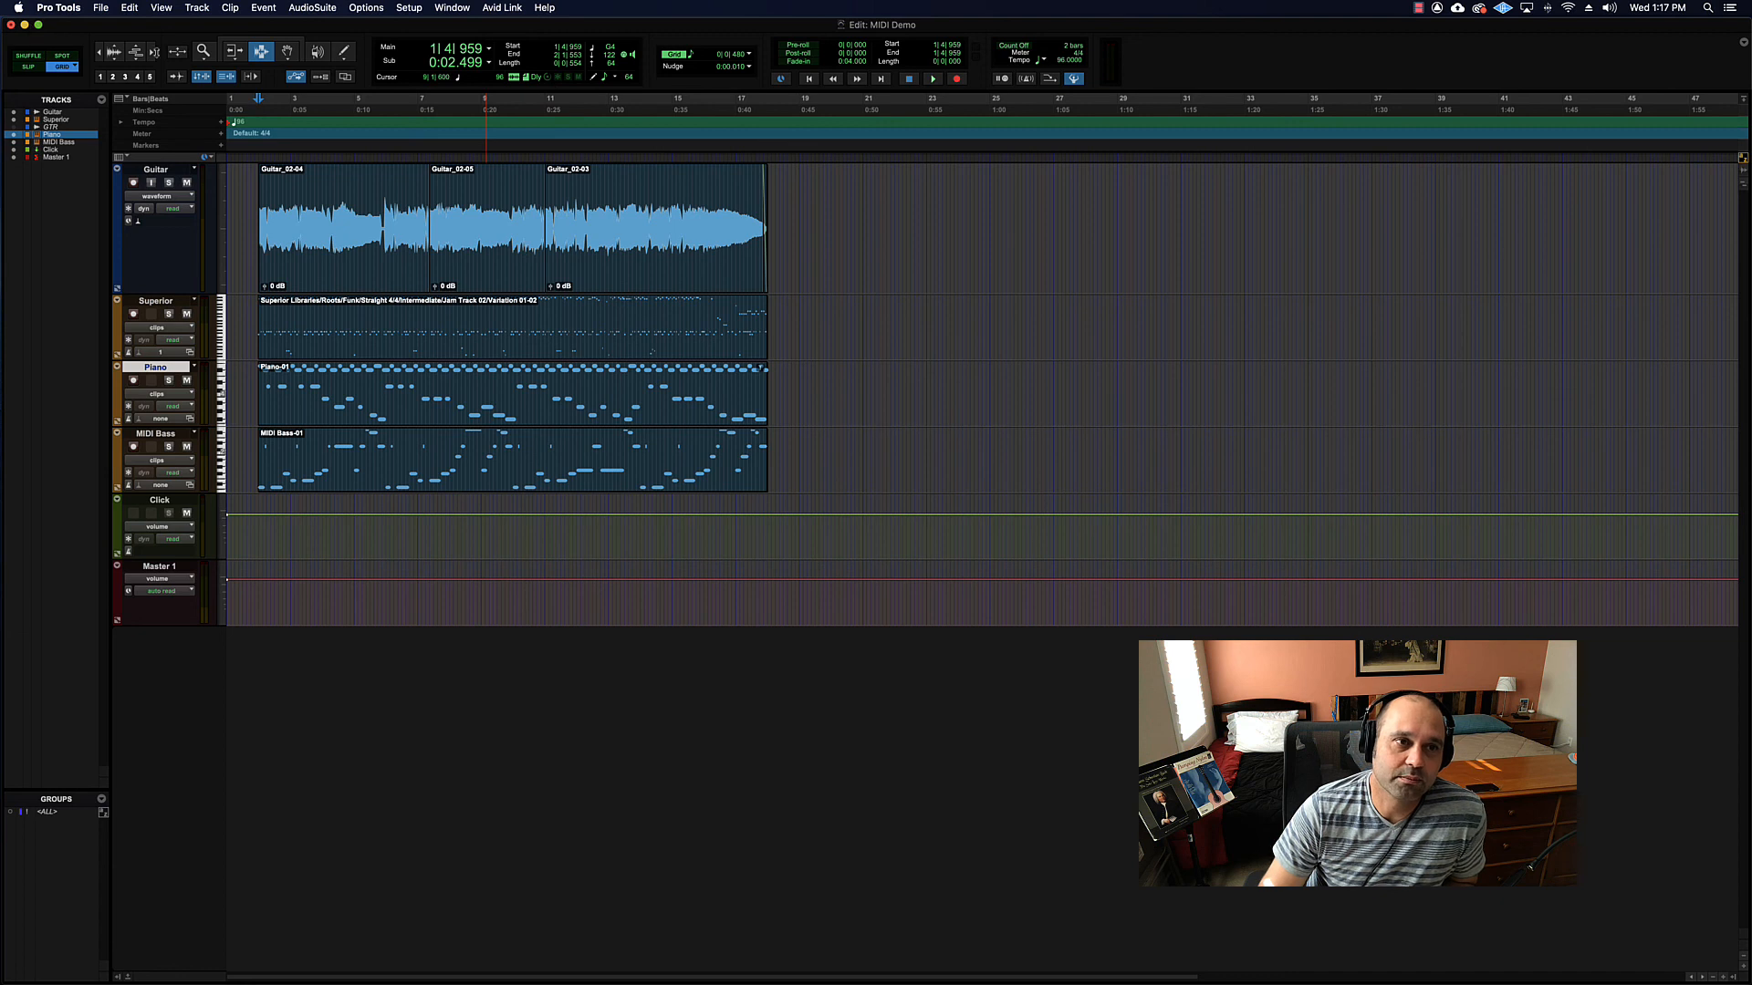
Step: In the Edit window's toolbar options, switch Synchronization on and off again, and switch Output Meters off and back on
click(1744, 43)
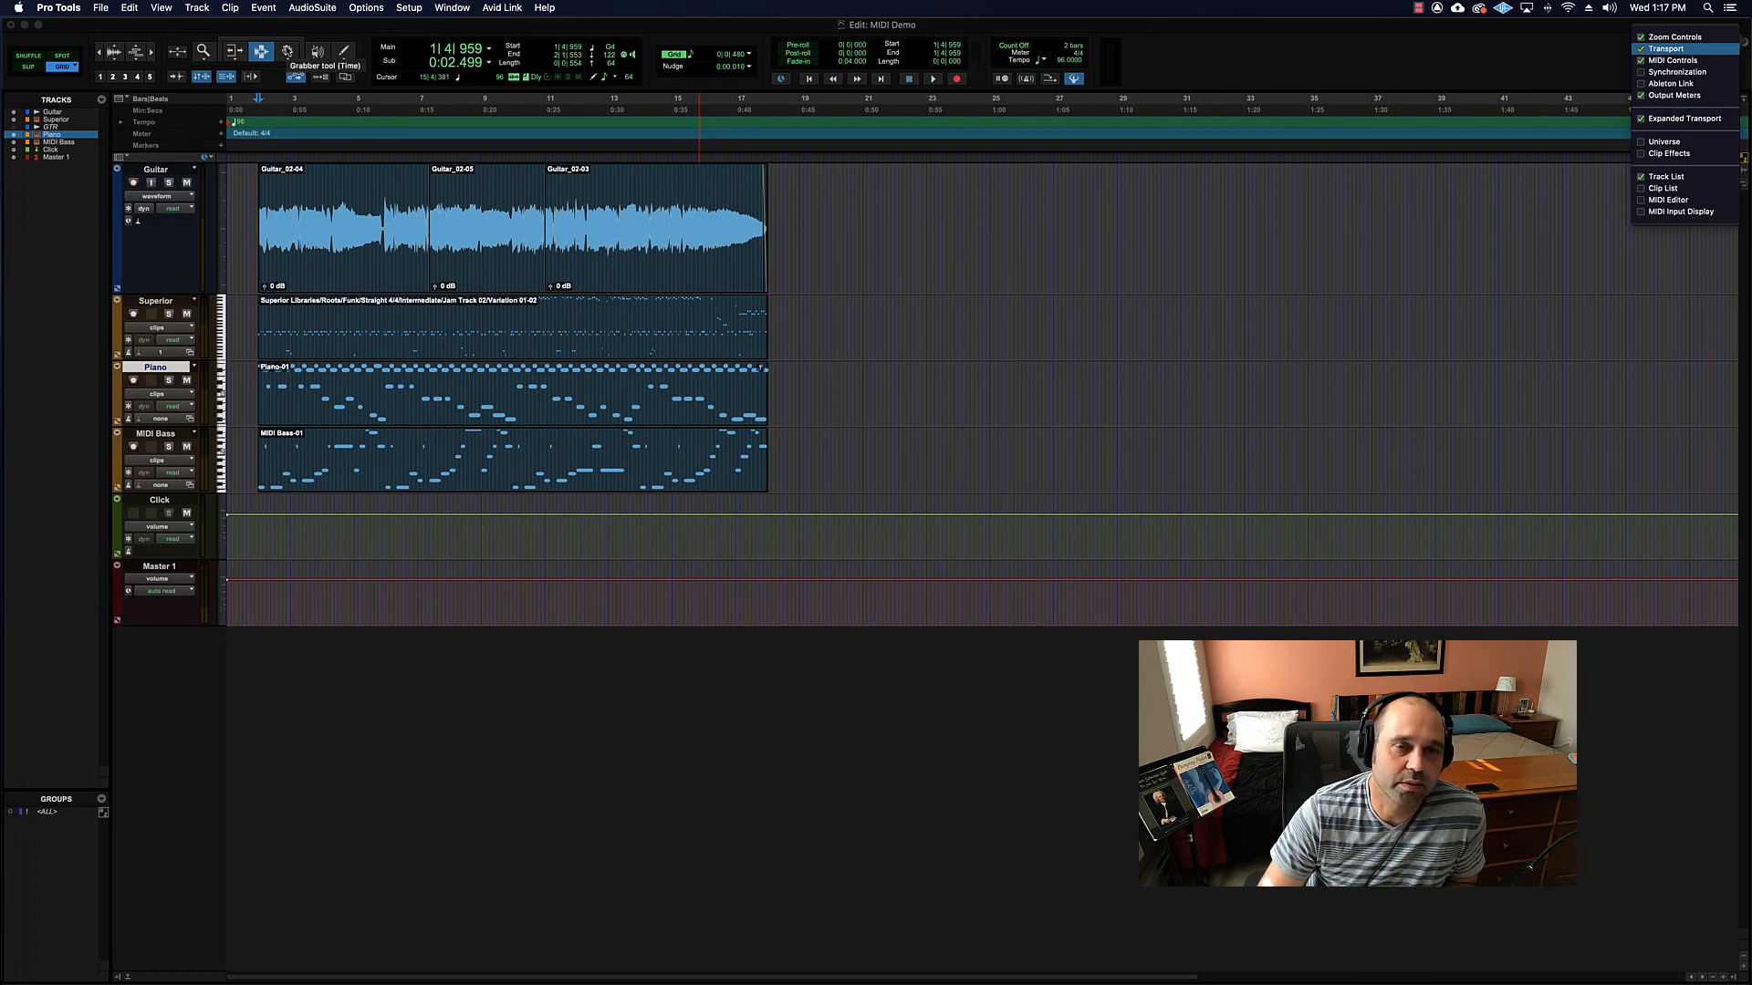
click(1642, 73)
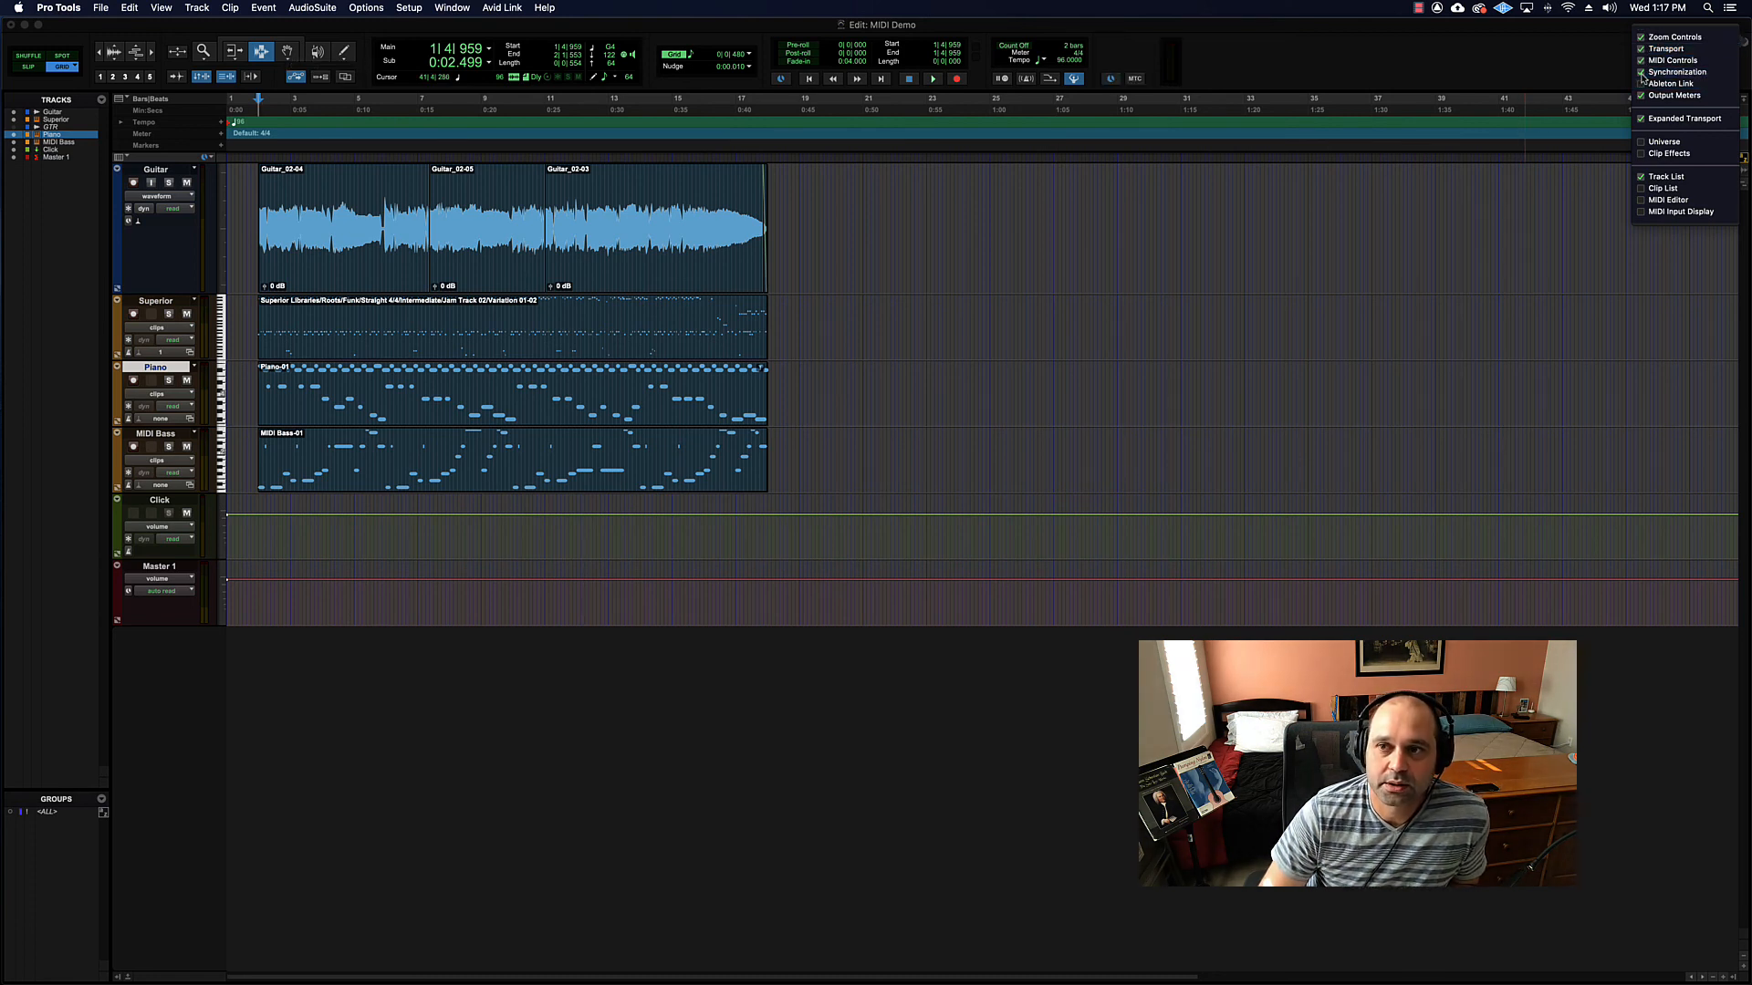
click(1643, 72)
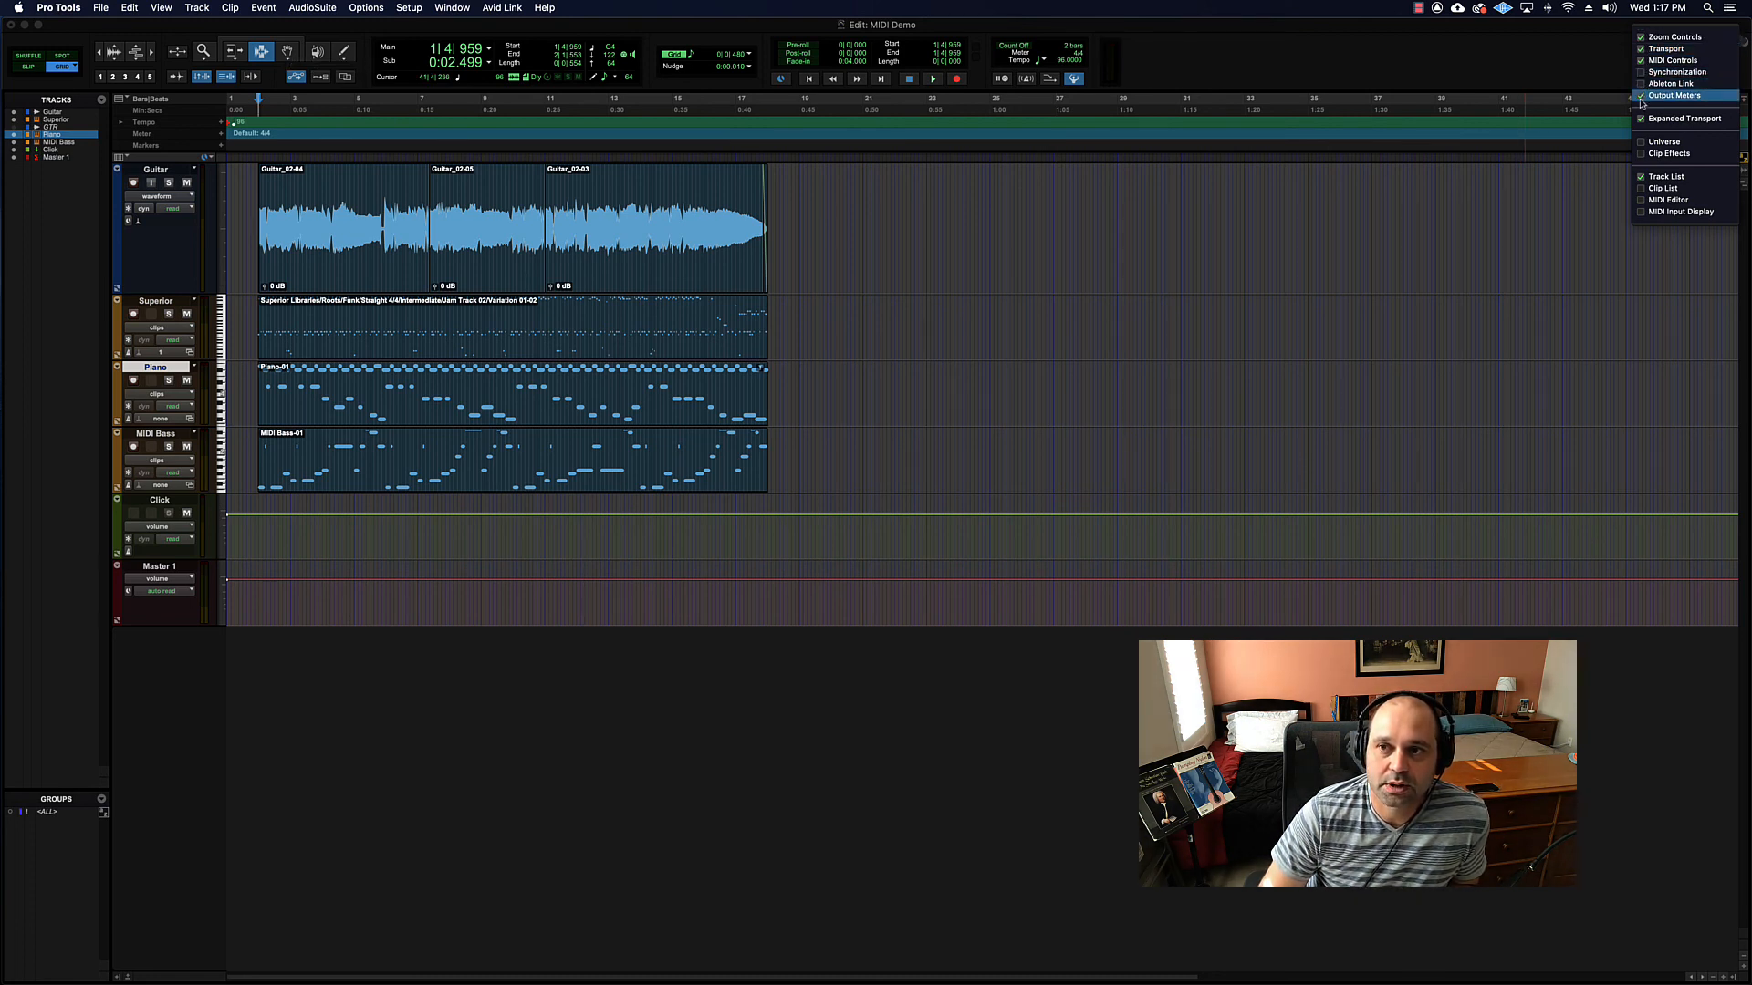
click(1642, 95)
click(1643, 95)
Step: Hide and re-show the Zoom Controls in the Edit window toolbar several times, leaving them shown
click(1641, 37)
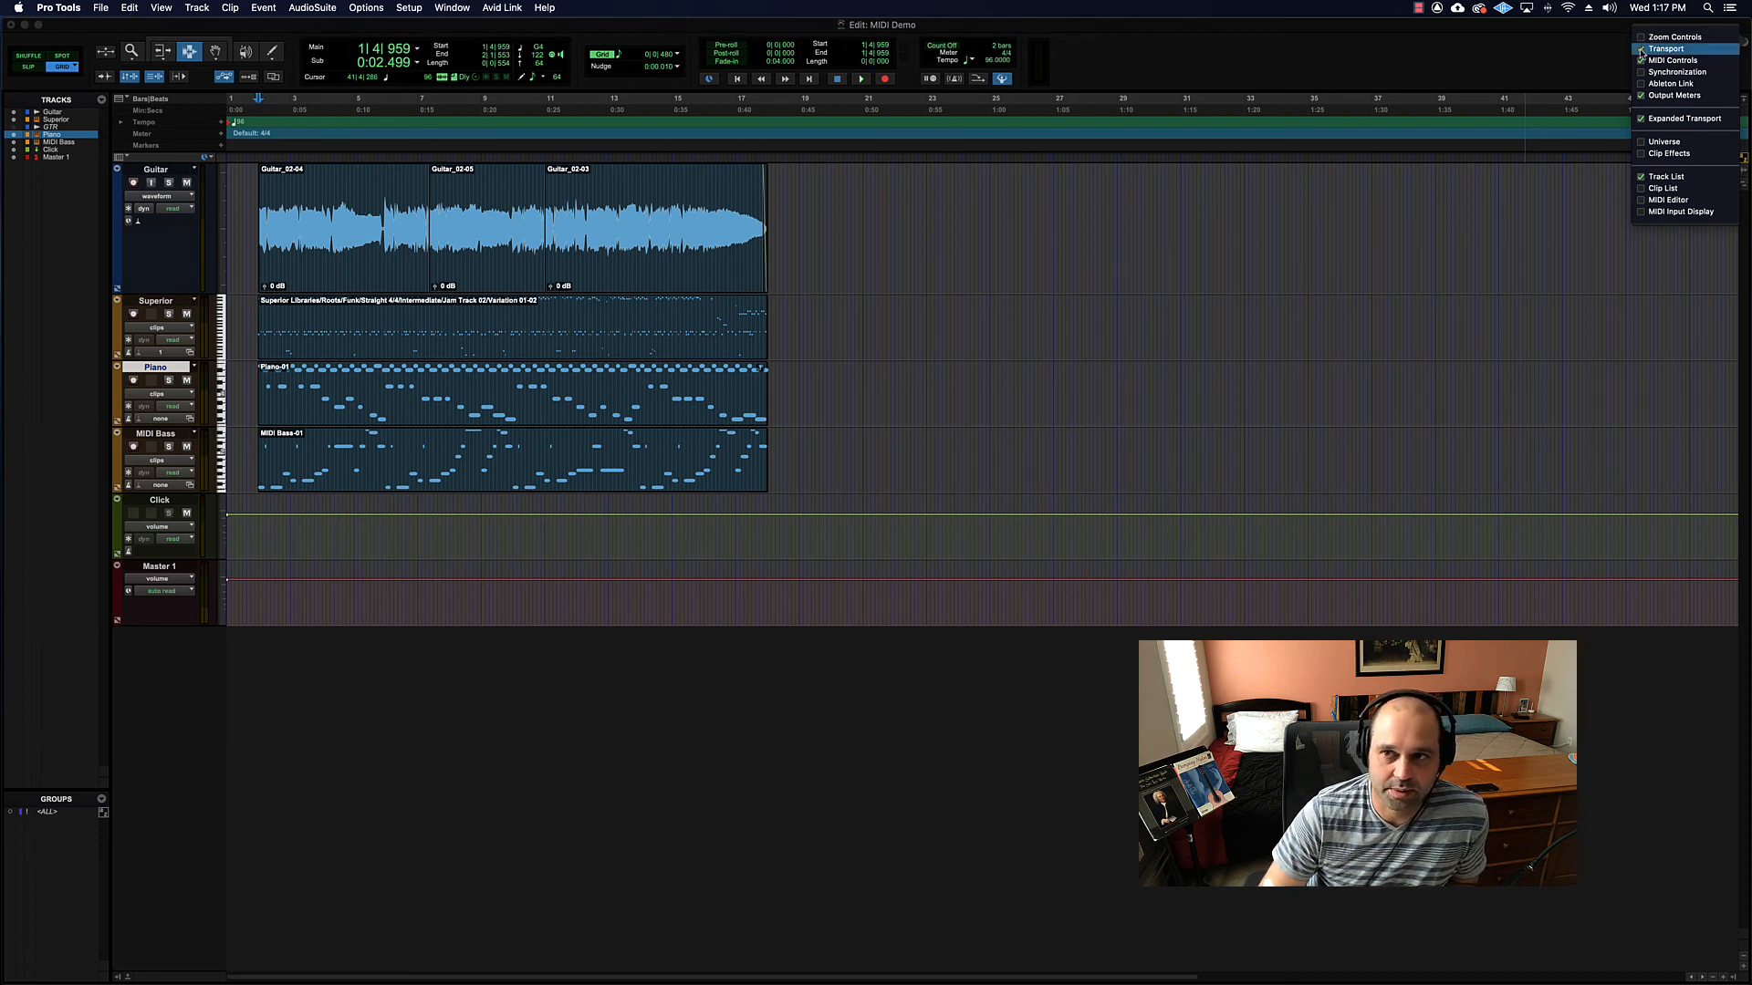
click(1641, 39)
click(1642, 40)
click(1641, 40)
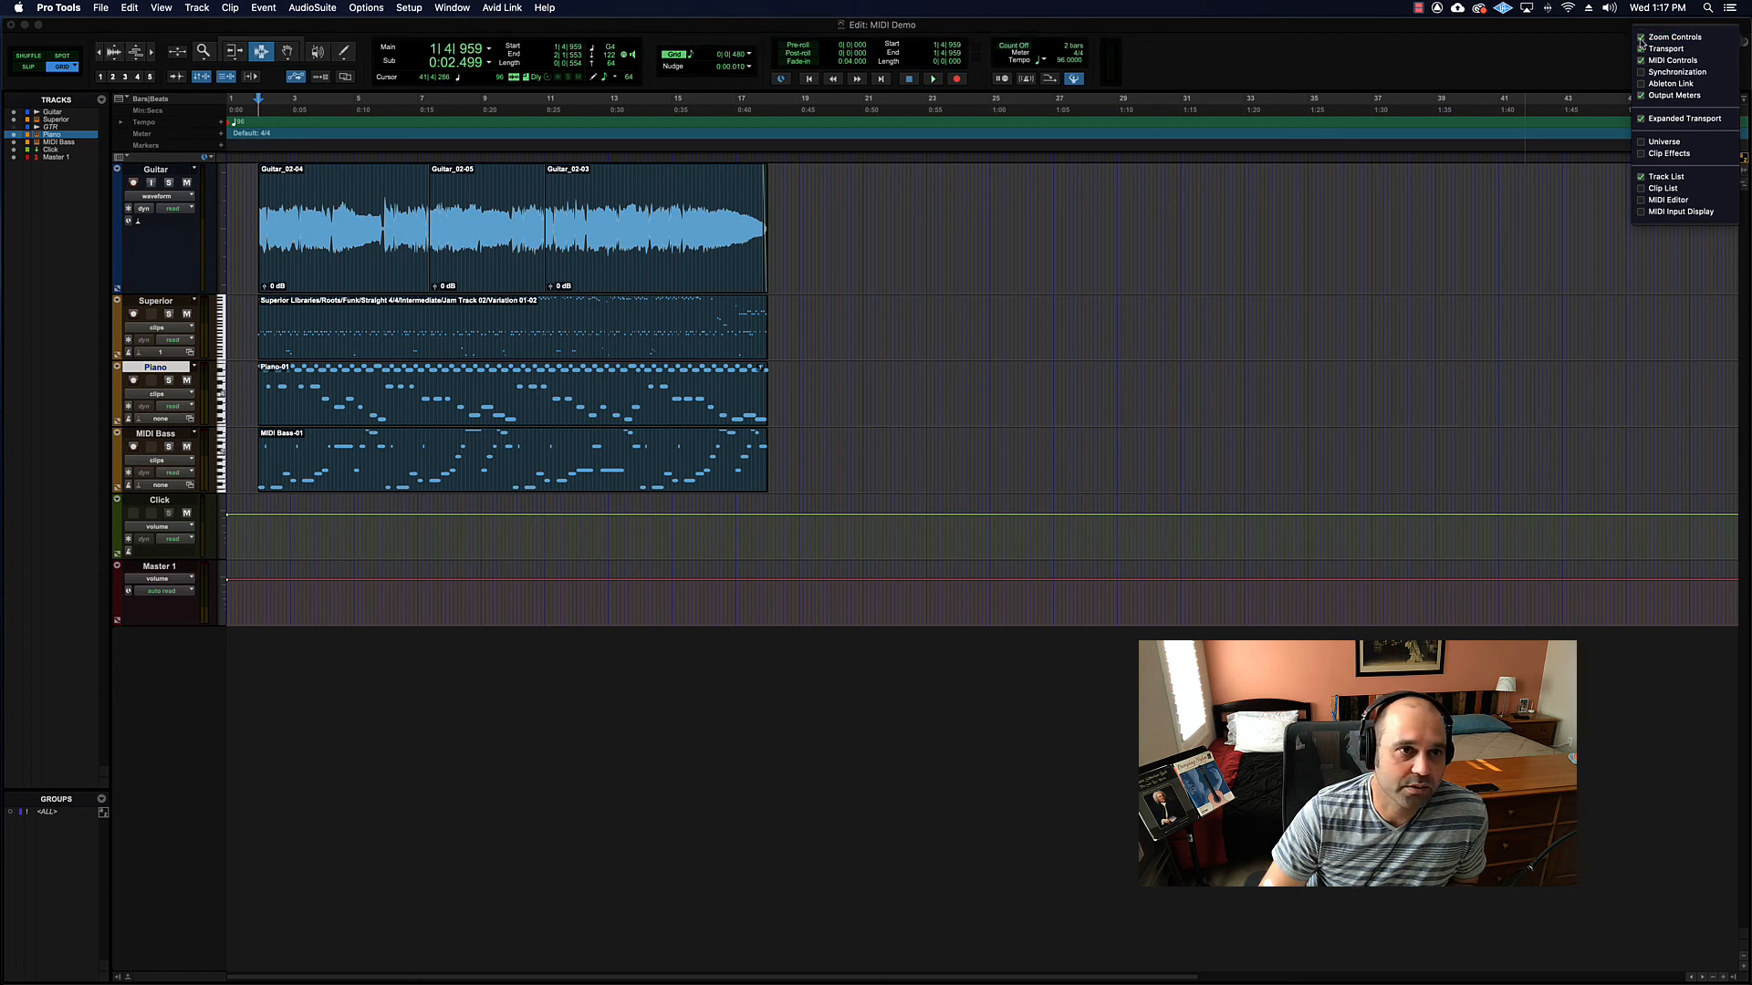
click(1642, 39)
click(1641, 39)
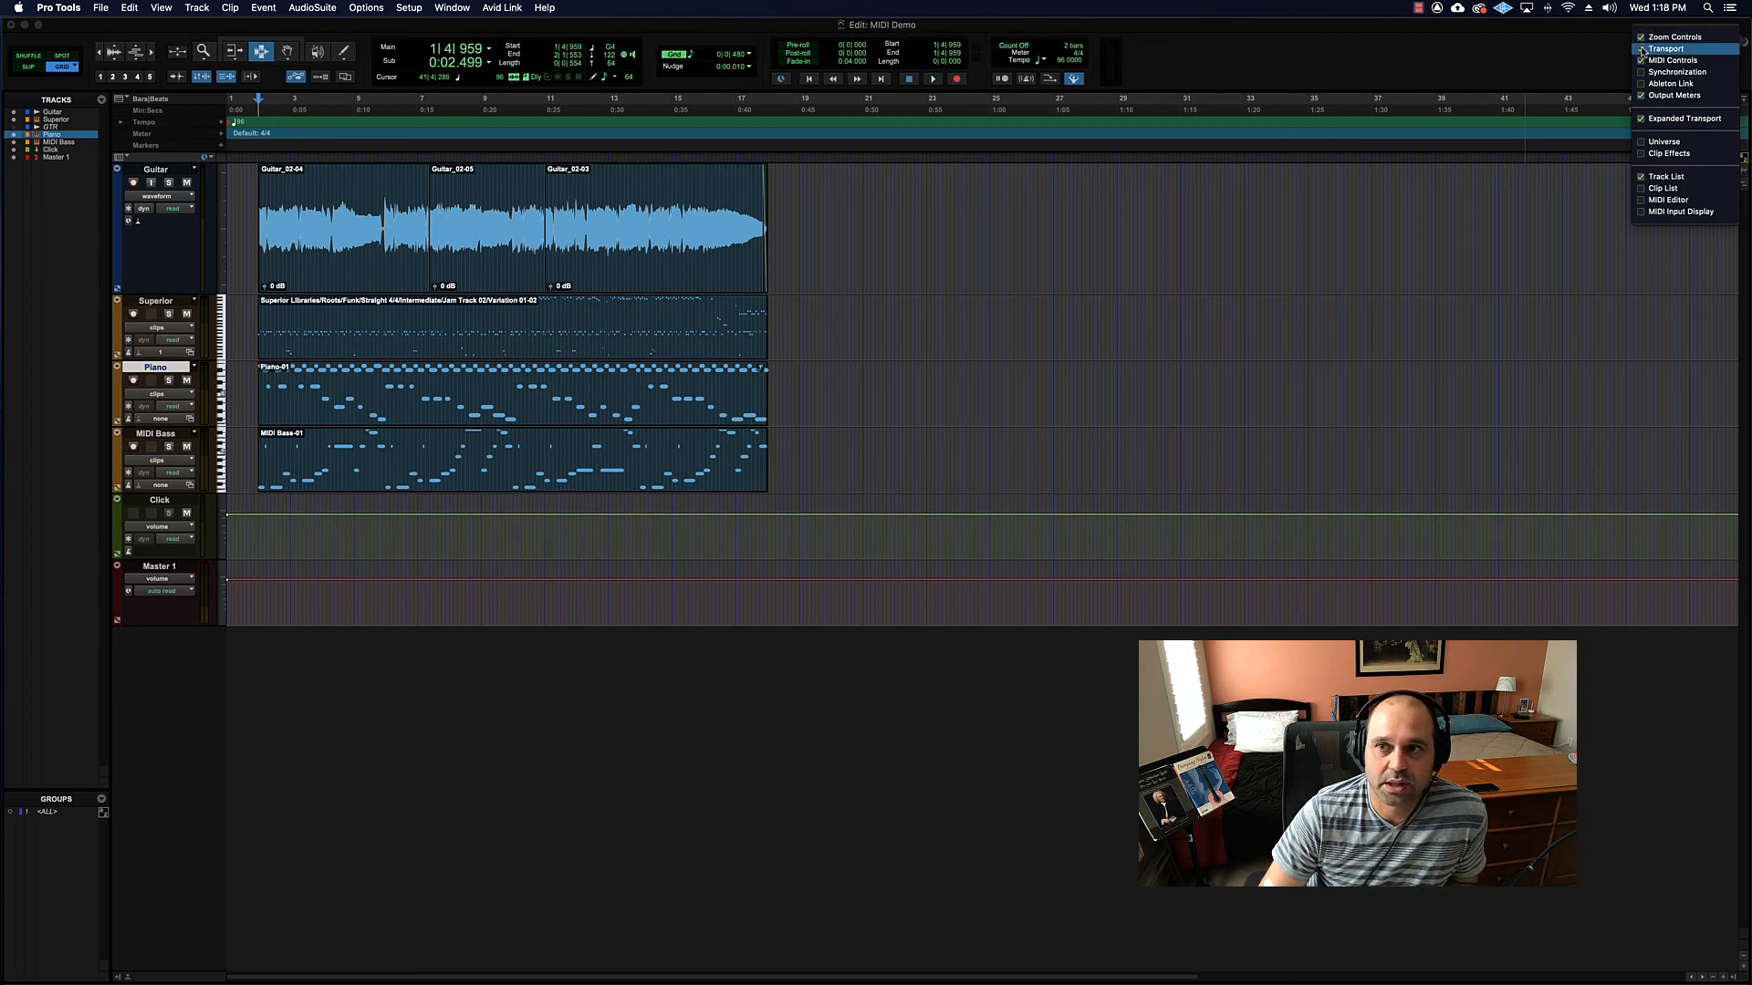
Step: Hide and re-show the Transport section of the Edit window toolbar twice, leaving it shown
click(1641, 48)
click(1642, 48)
click(1642, 49)
click(1642, 49)
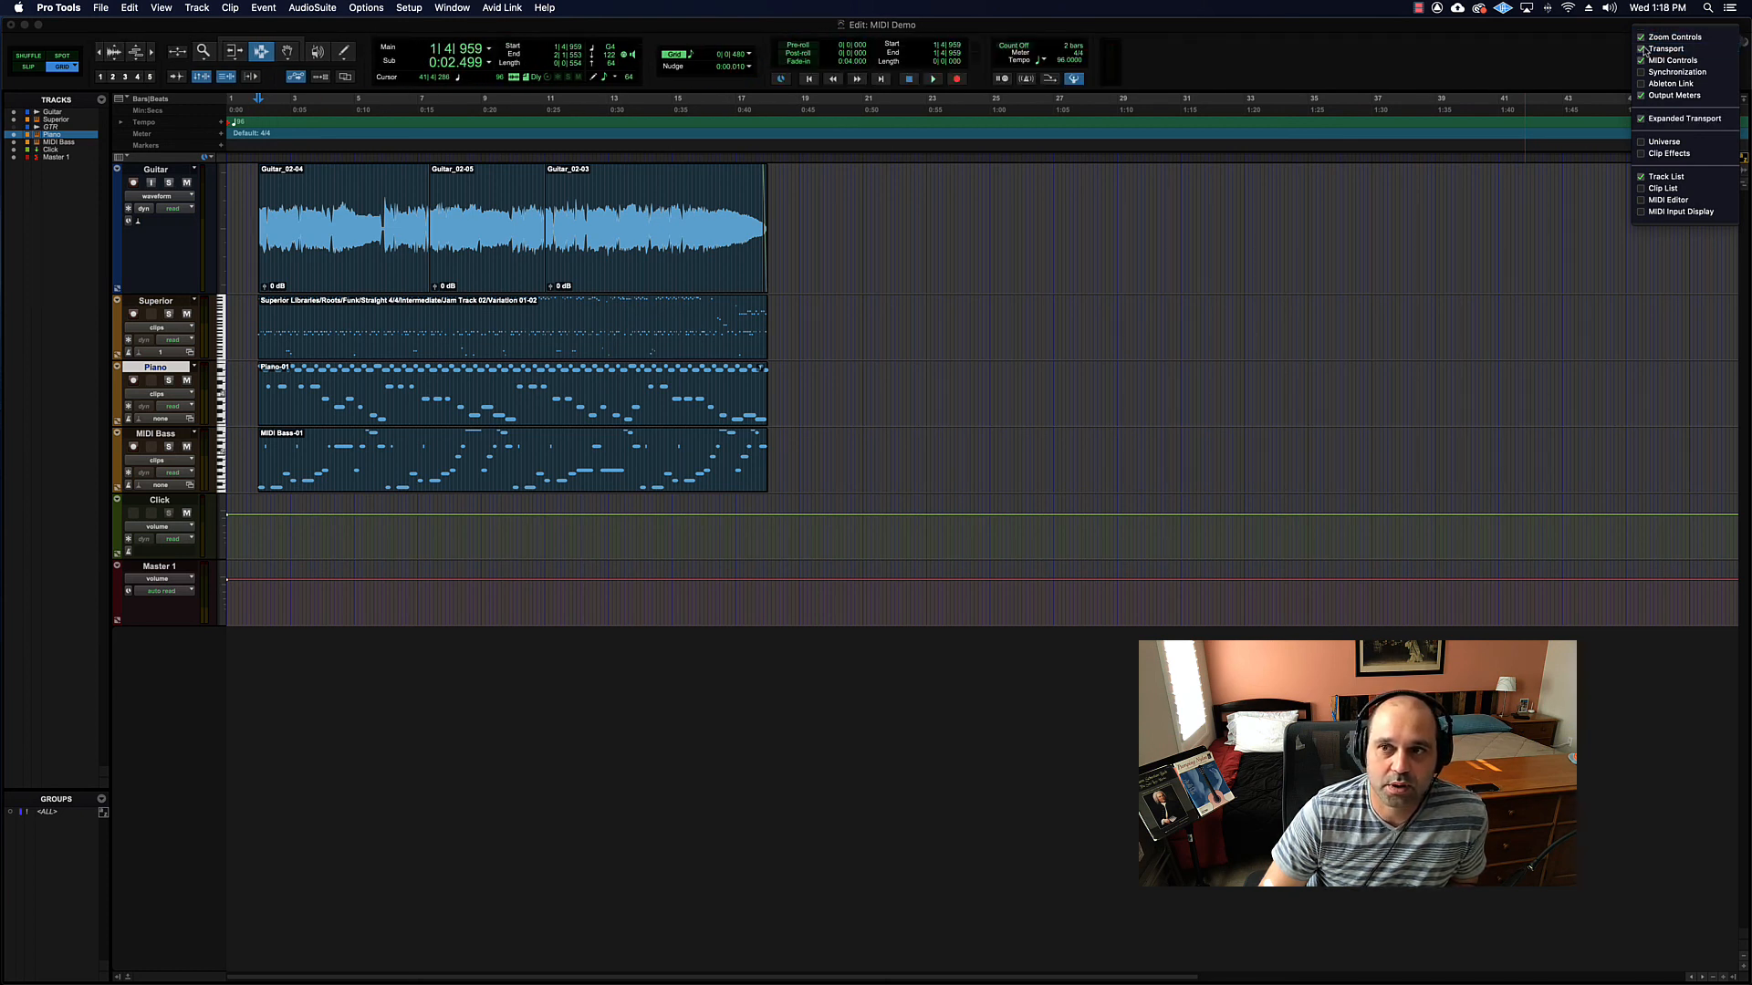
Step: Toggle Expanded Transport in the Edit window toolbar options, leaving it turned off
click(1641, 119)
click(1641, 118)
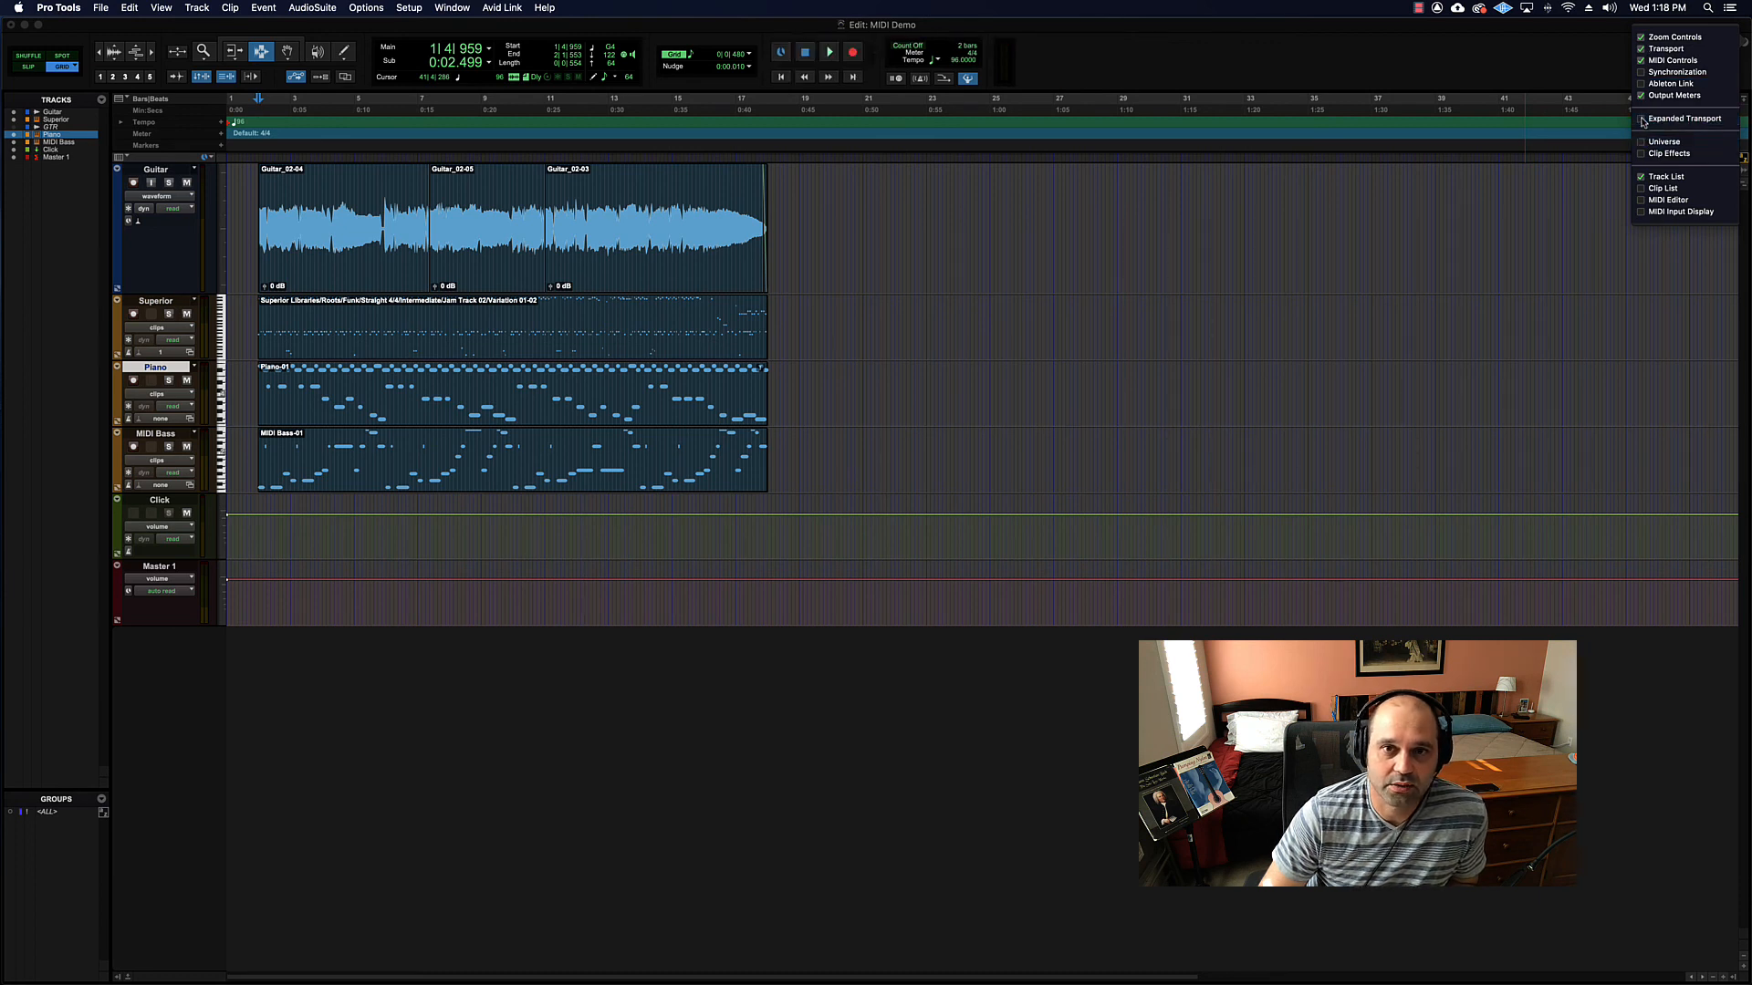
click(1642, 120)
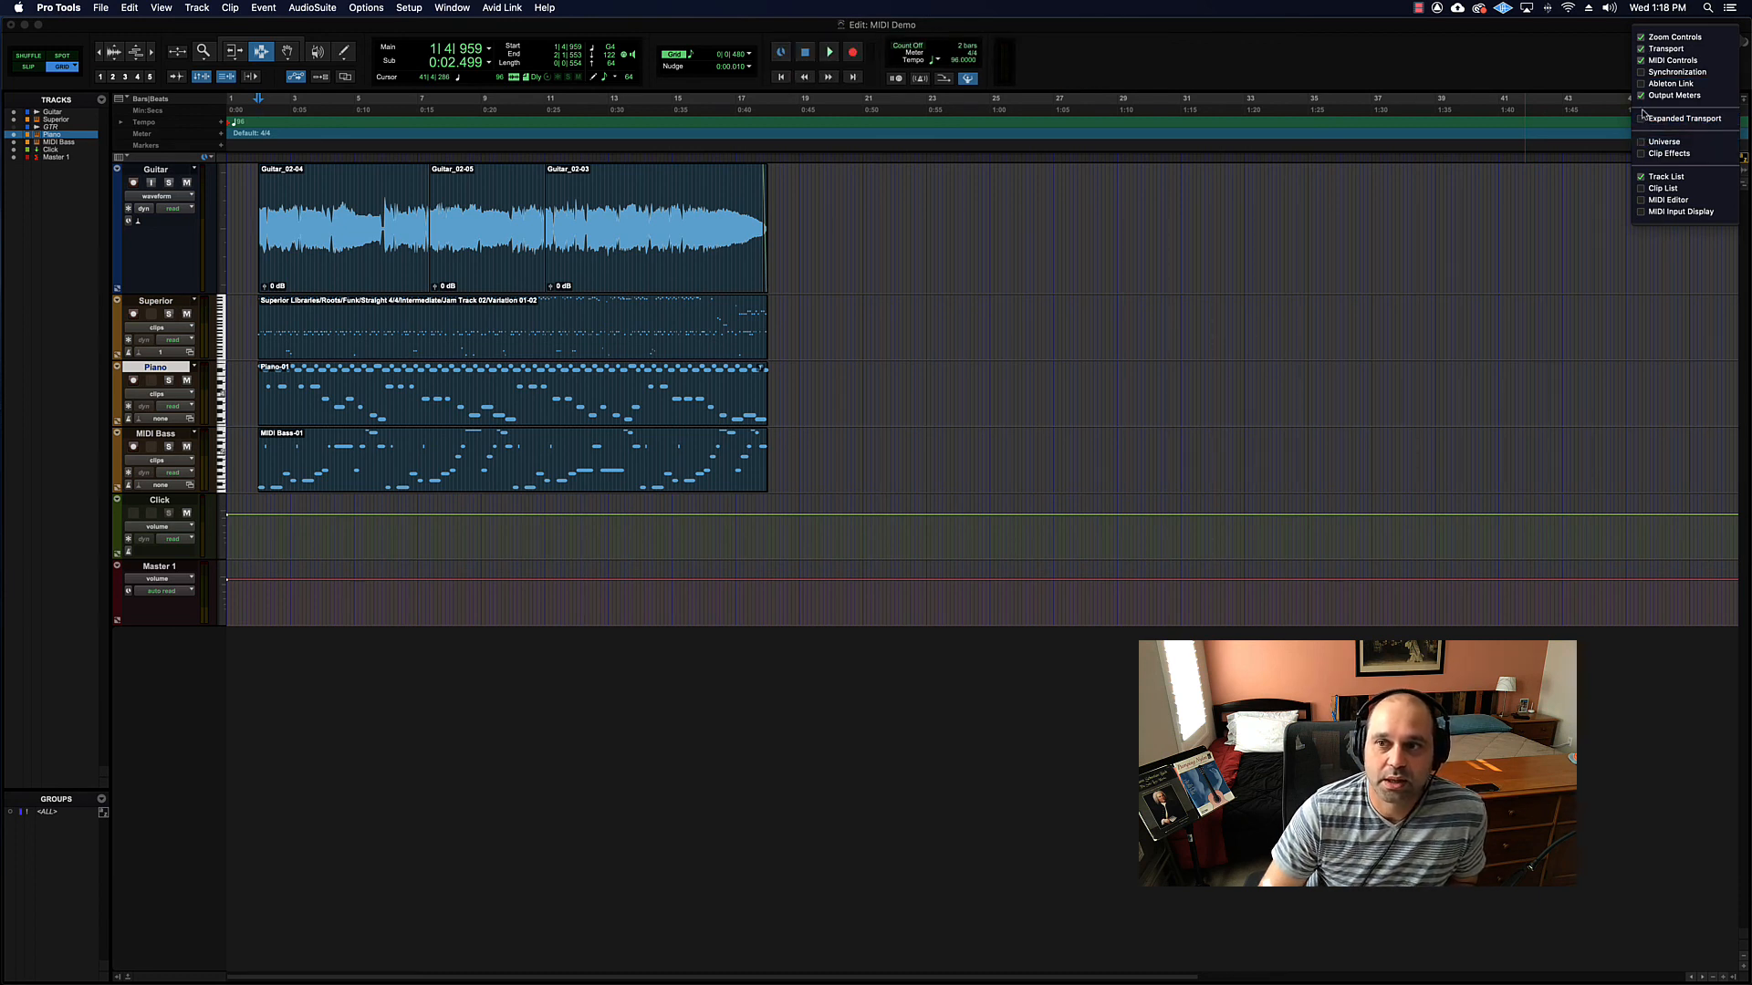
Step: Show and hide the Clip List and the docked MIDI Editor in the Edit window, and close the view options
click(1641, 189)
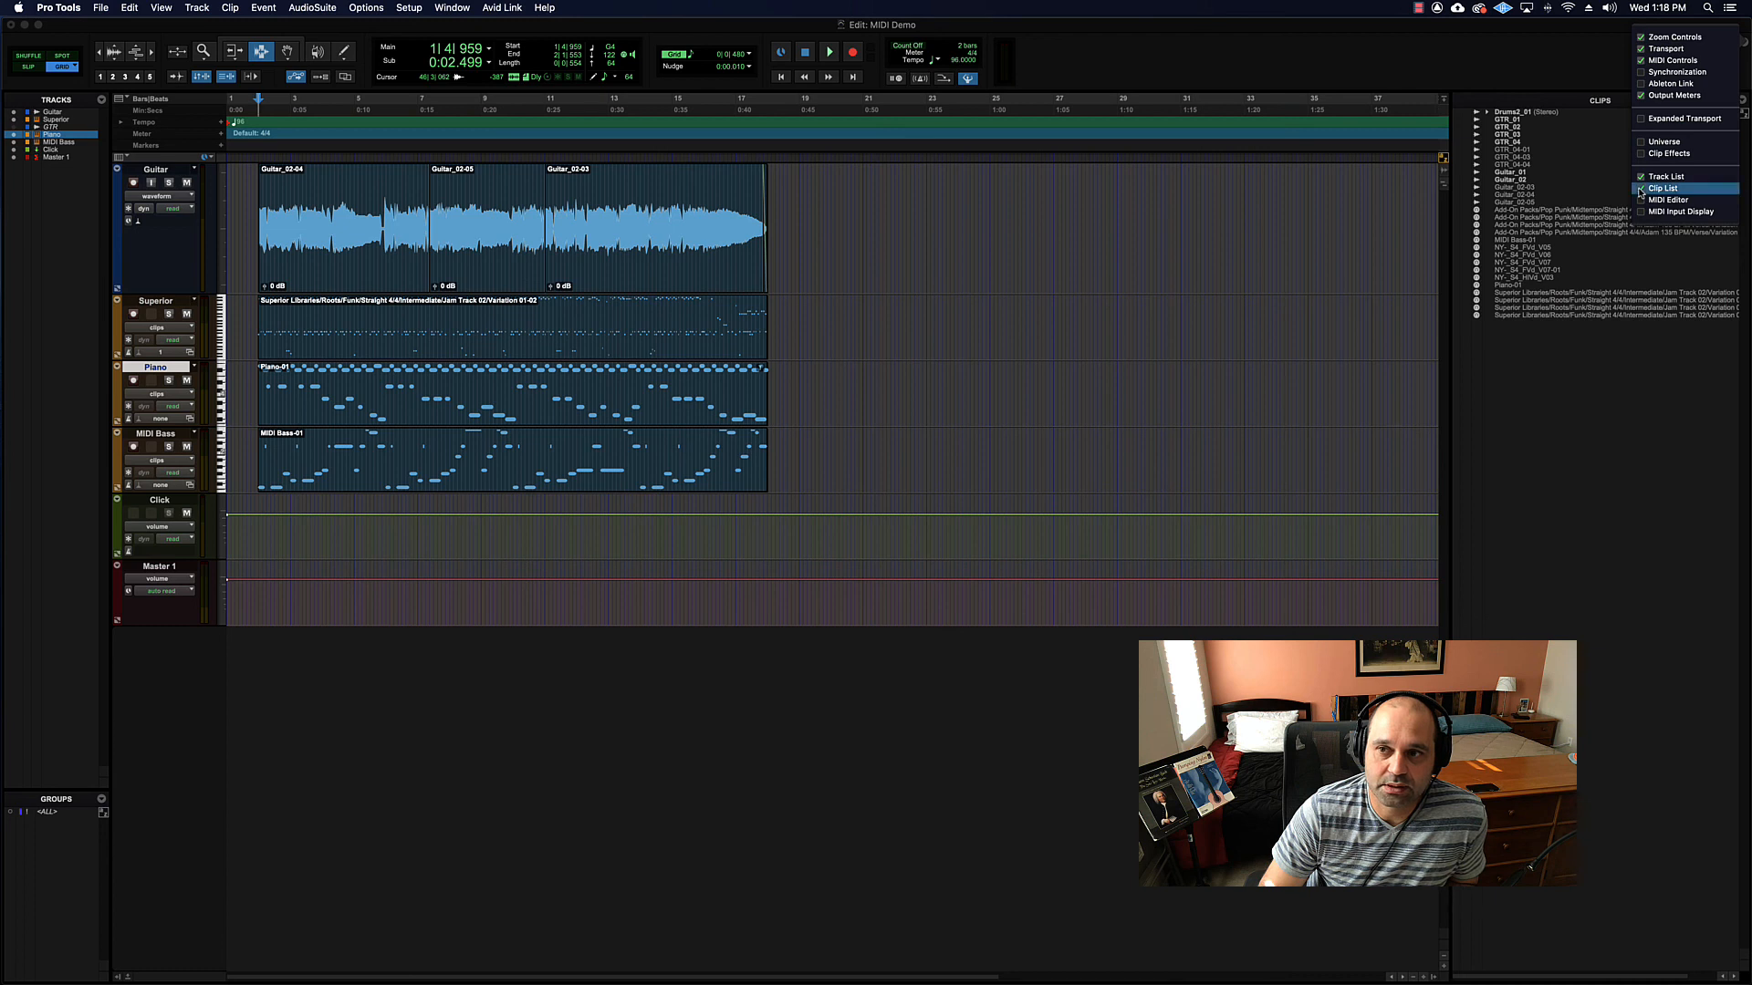
click(1641, 191)
click(1642, 201)
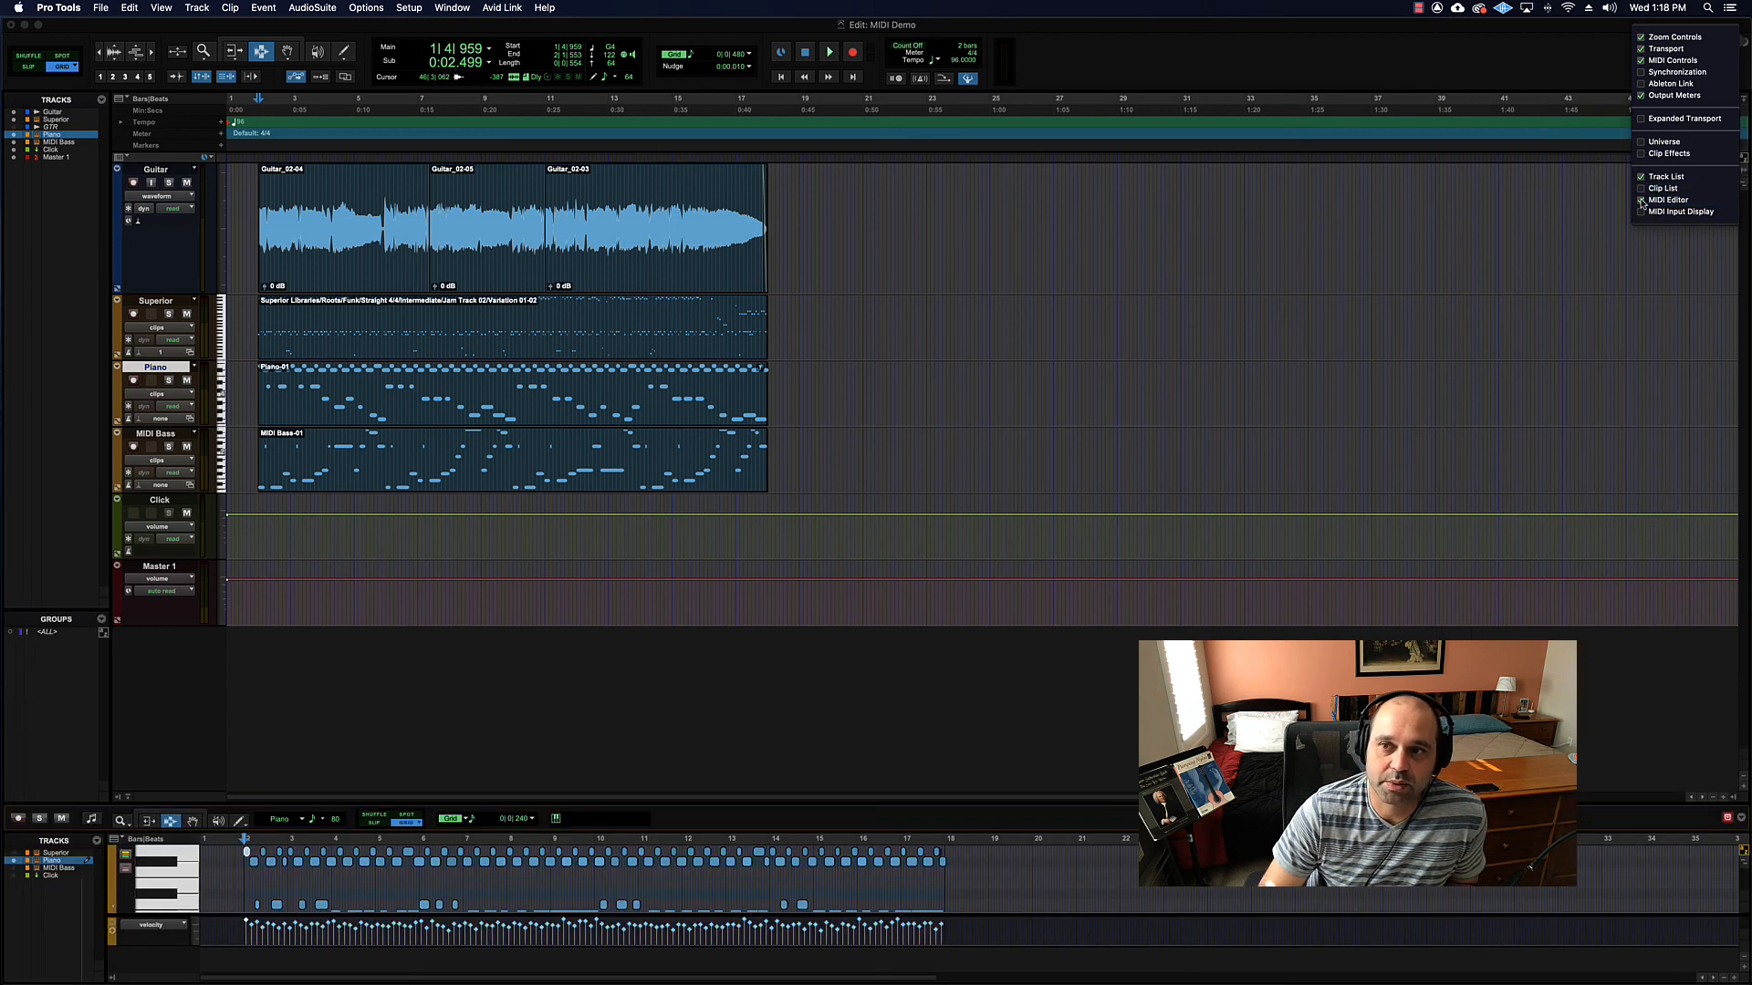
click(1641, 200)
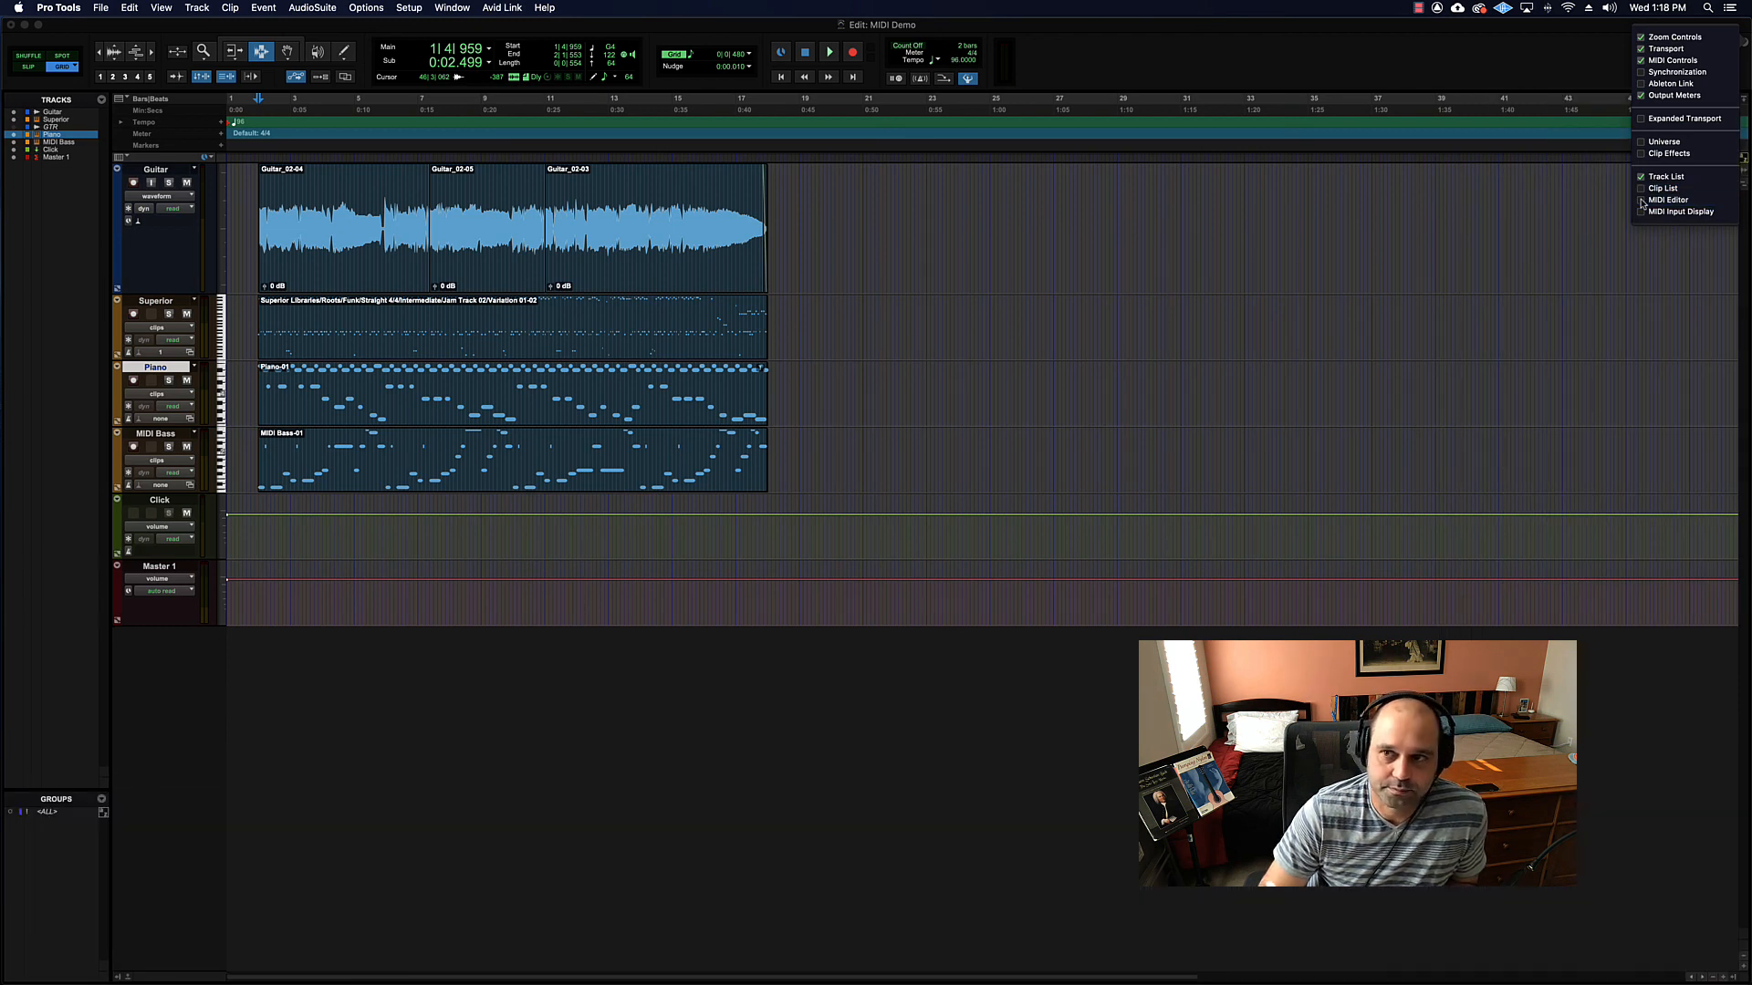
click(1210, 51)
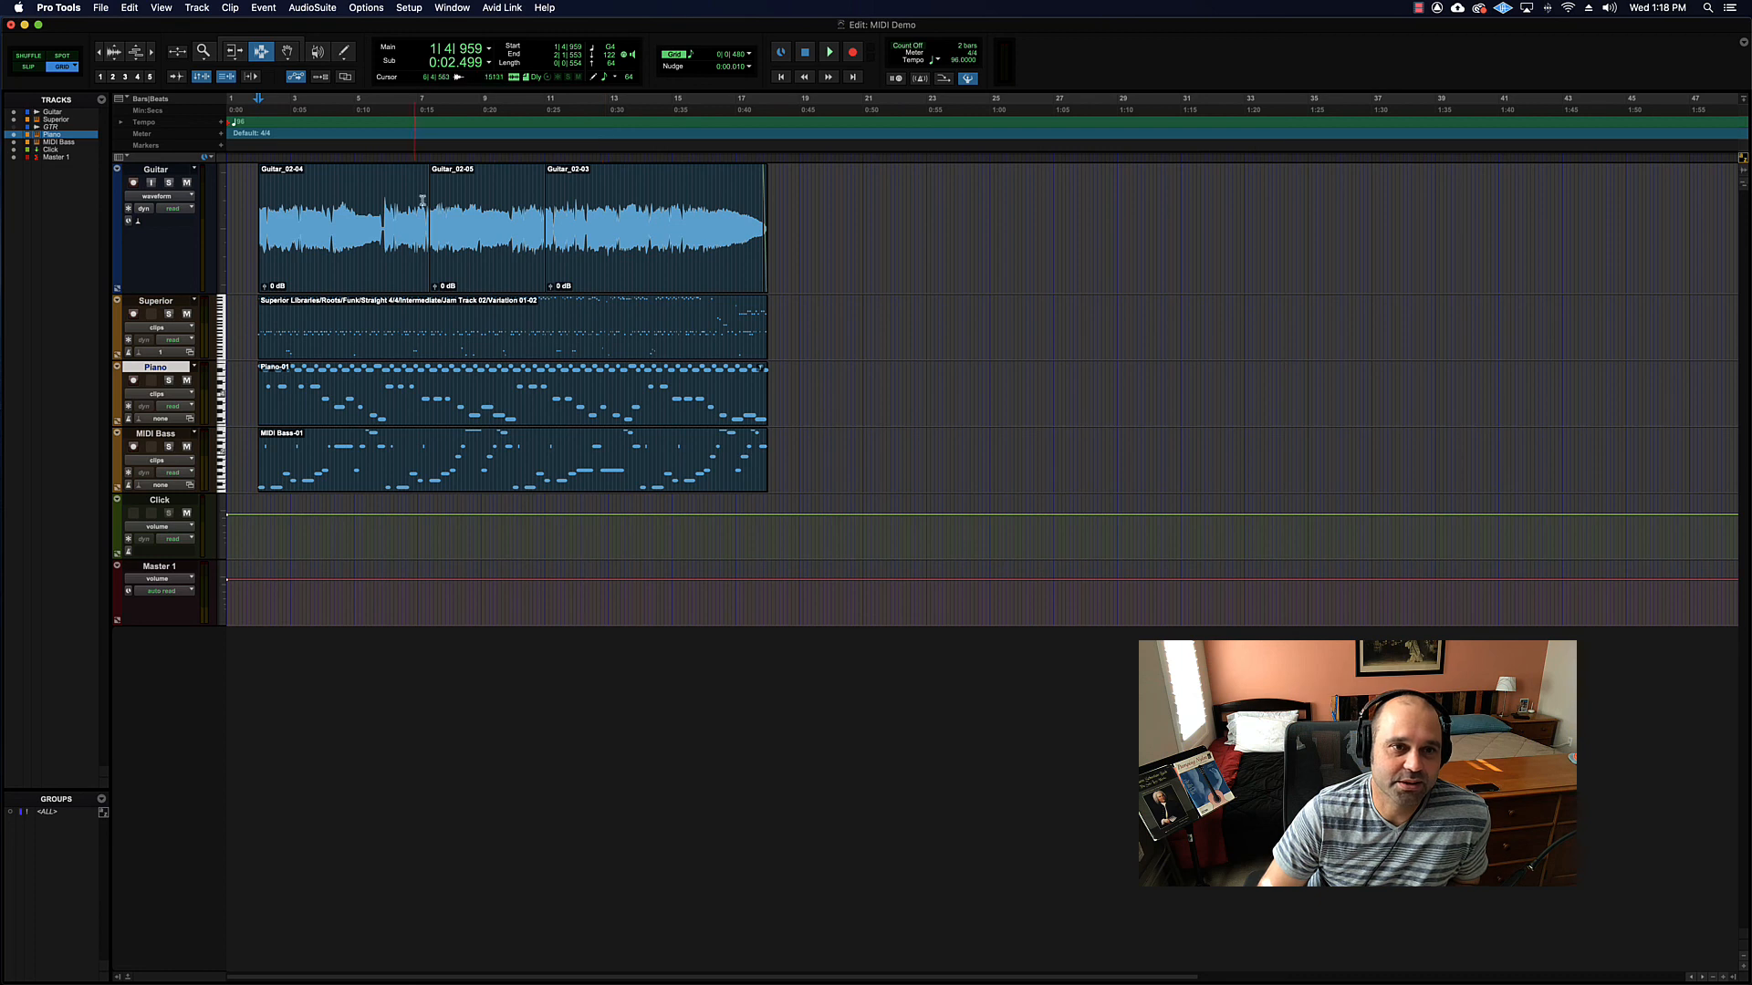
Step: Place the edit cursor on the Guitar track at 1|4|000, just before the first guitar clip
click(266, 210)
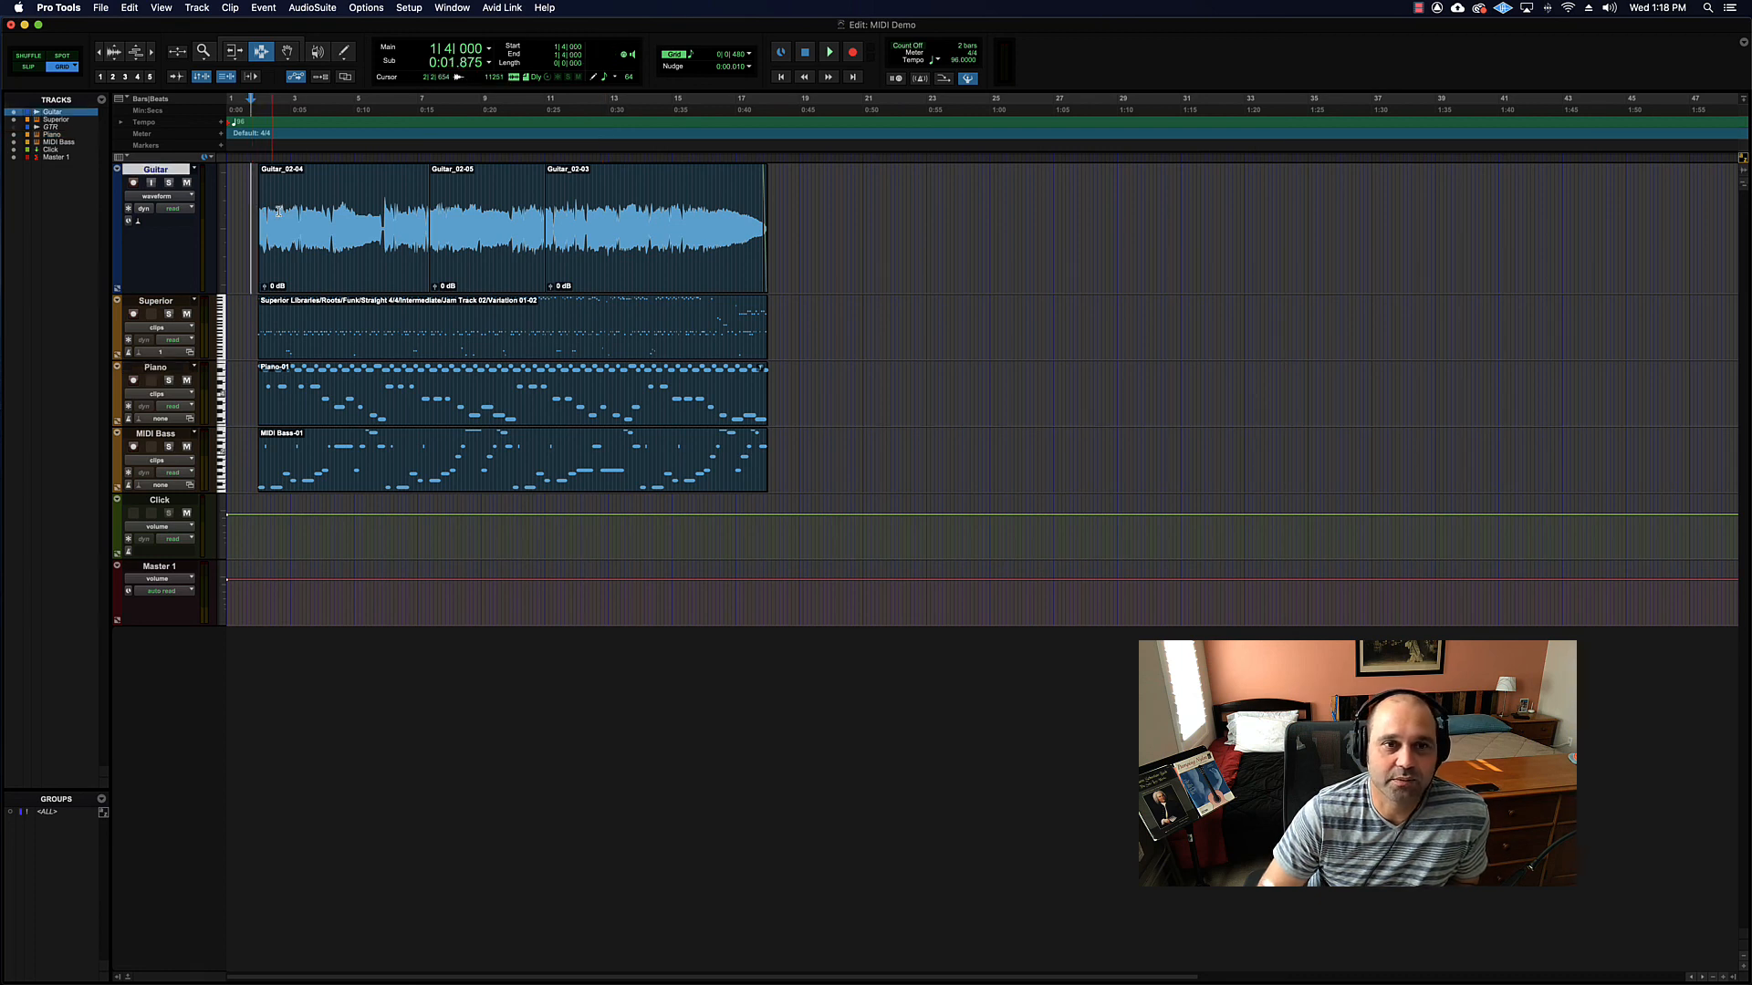